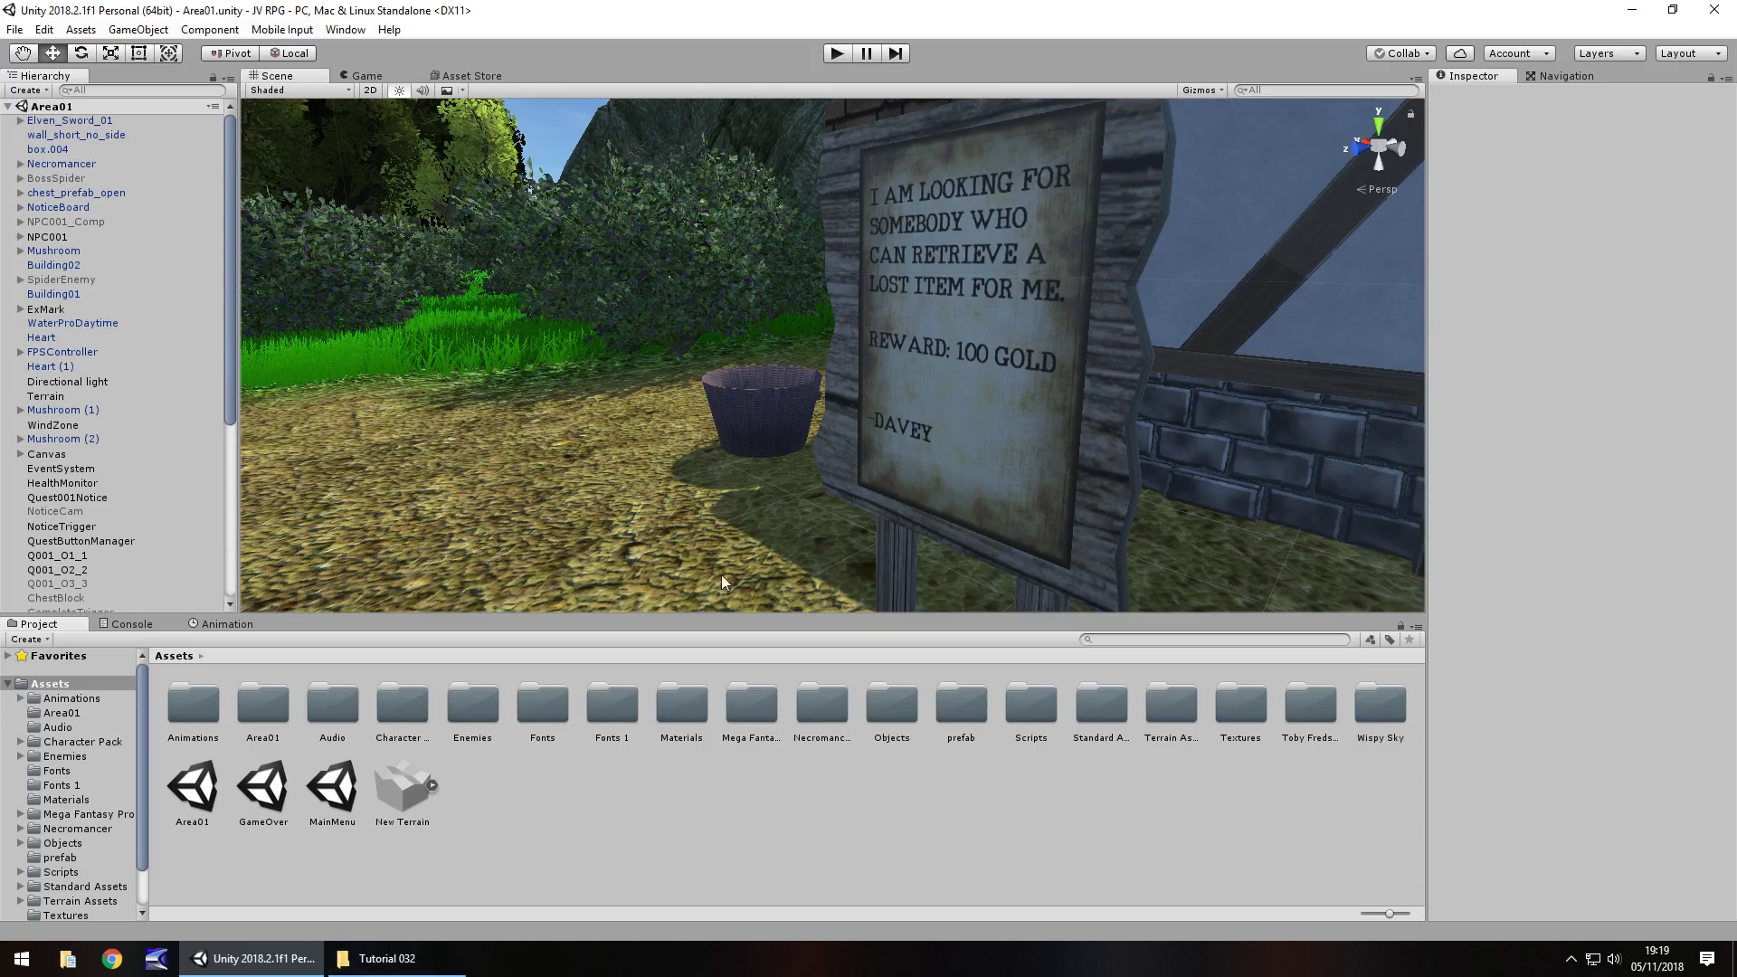
right_click_drag(720, 574, 784, 394)
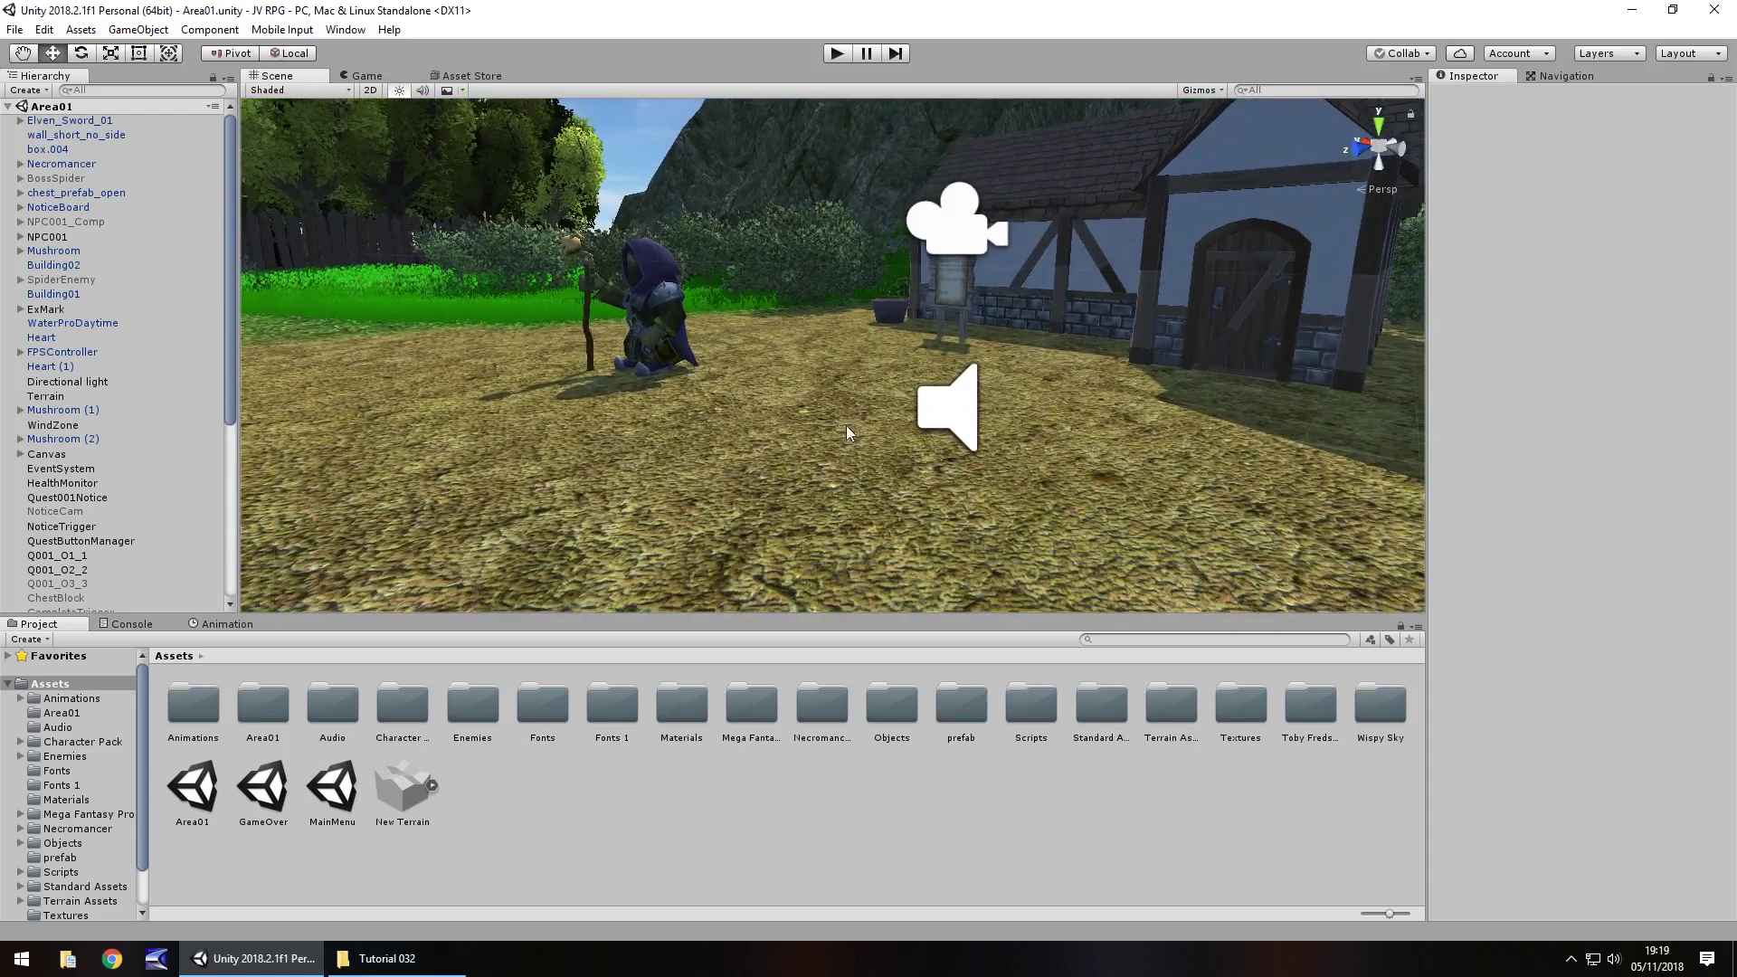
middle_click_drag(845, 425, 706, 911)
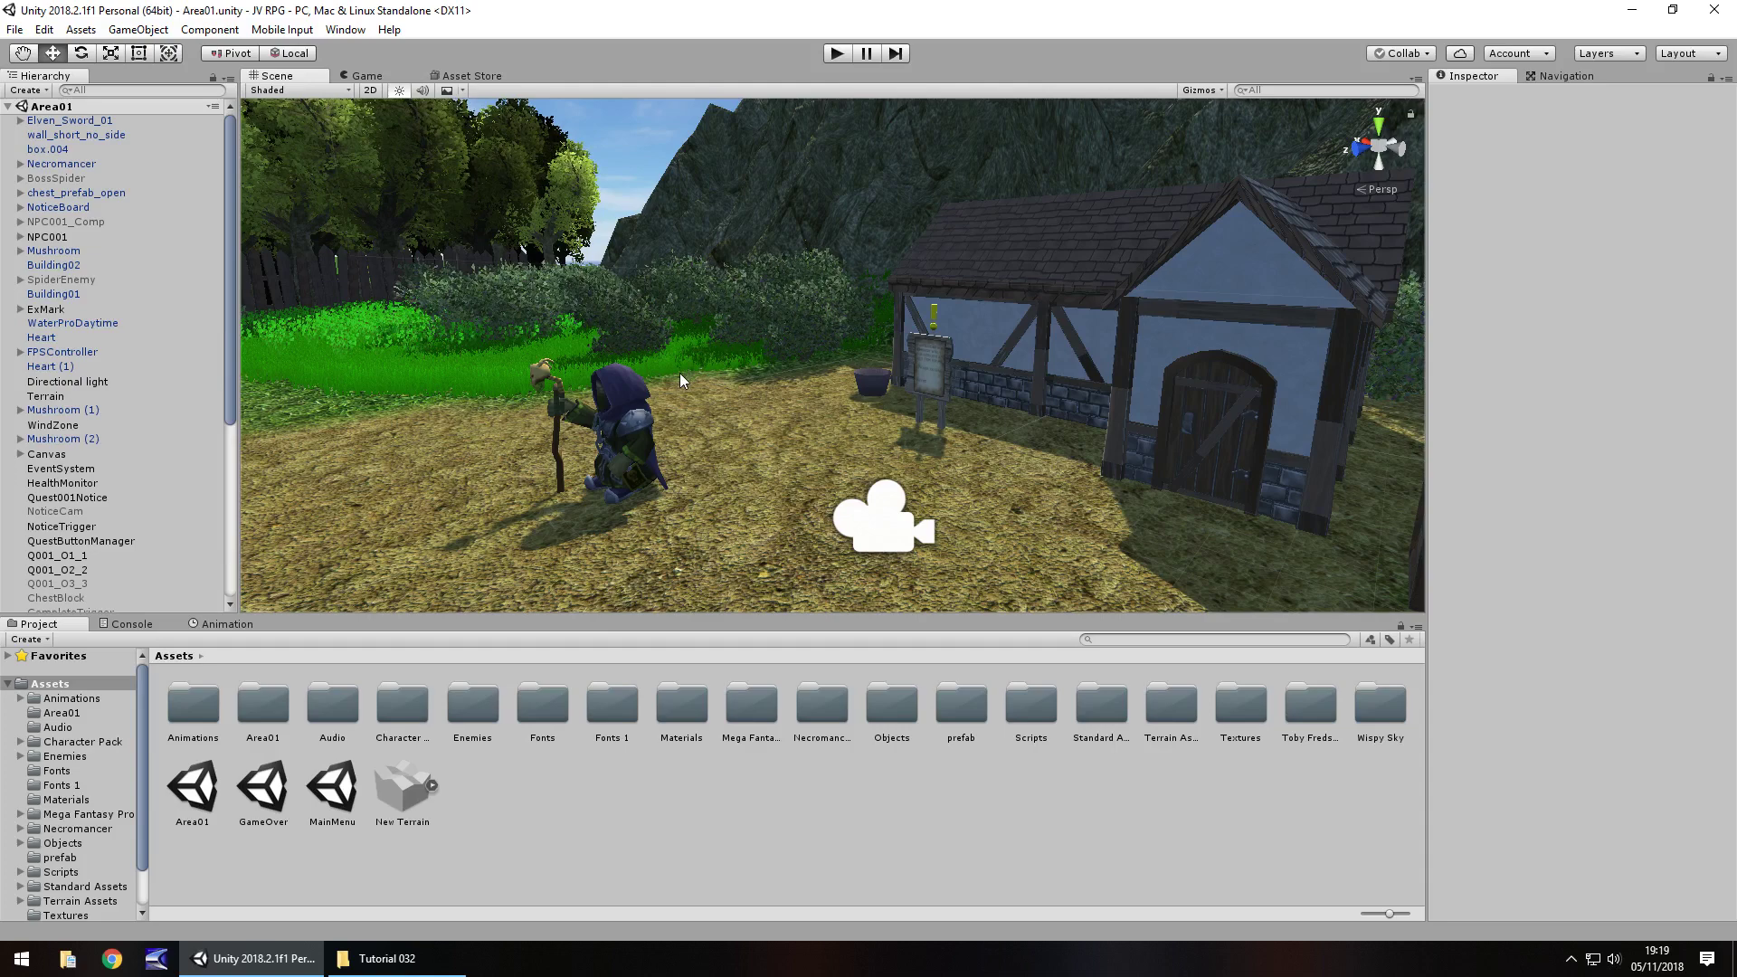
right_click_drag(849, 346, 790, 354)
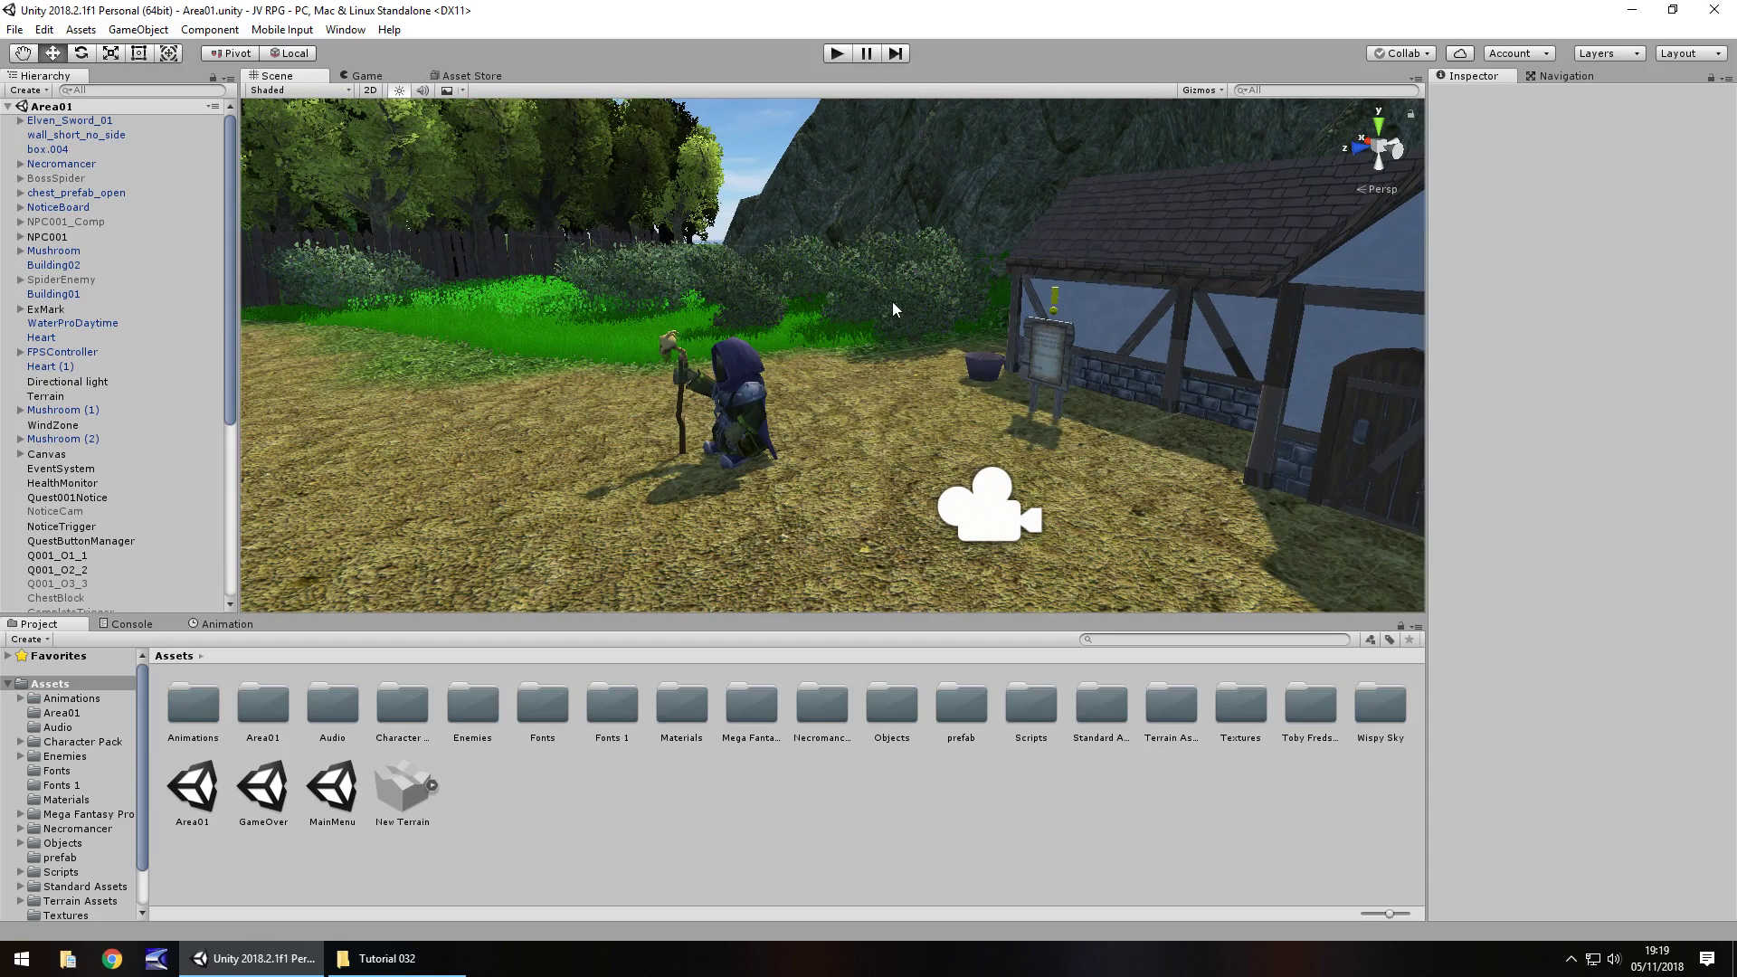
right_click_drag(893, 304, 503, 287)
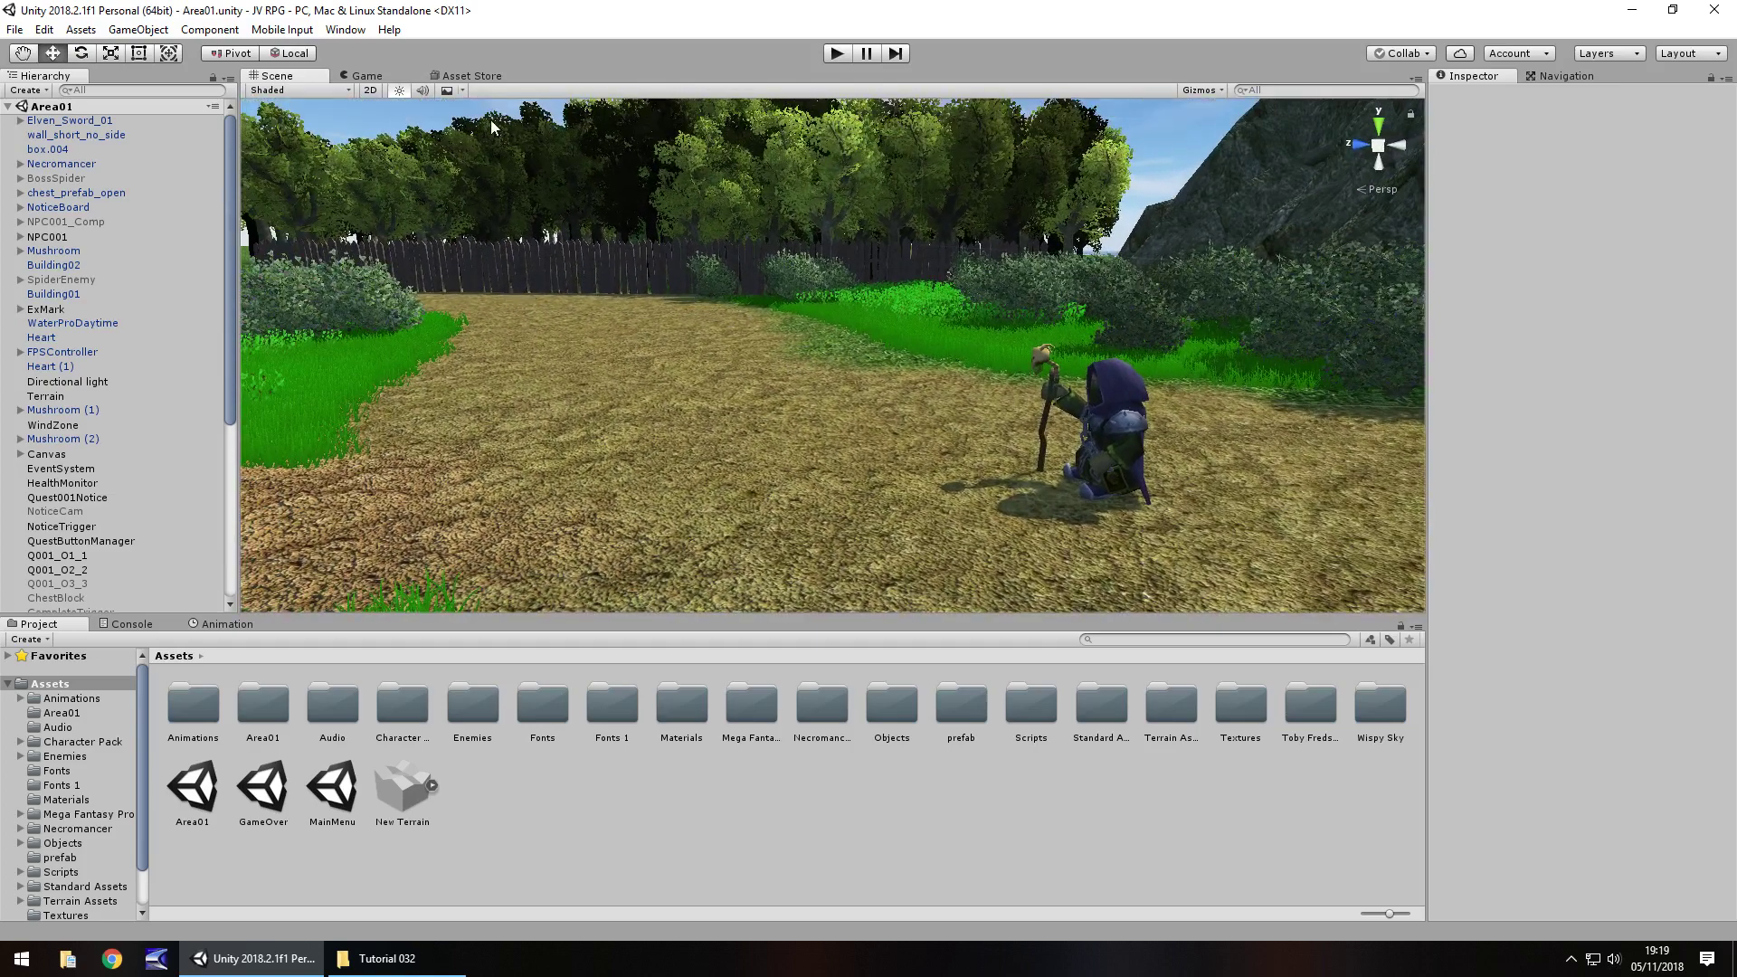
- Search the Asset Store for "rocky hills", limit it to free assets, and open the Rocky Hills Environment - Light Pack page
left_click(471, 76)
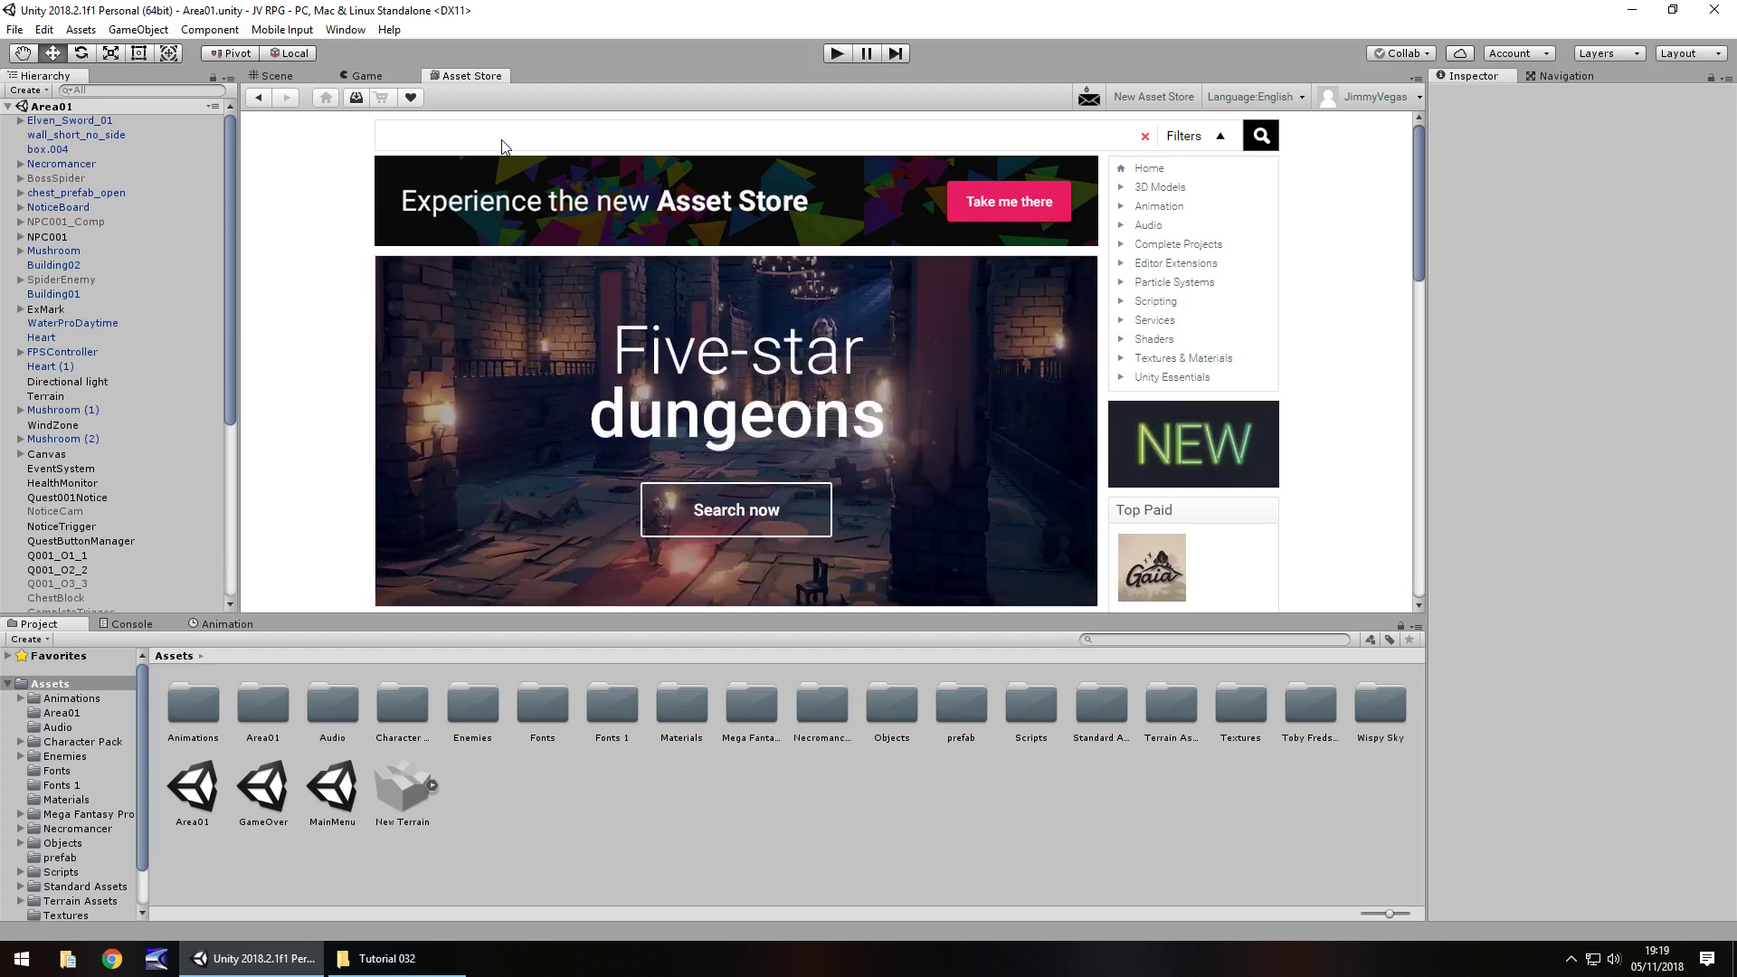
left_click(513, 138)
type("rocky hills")
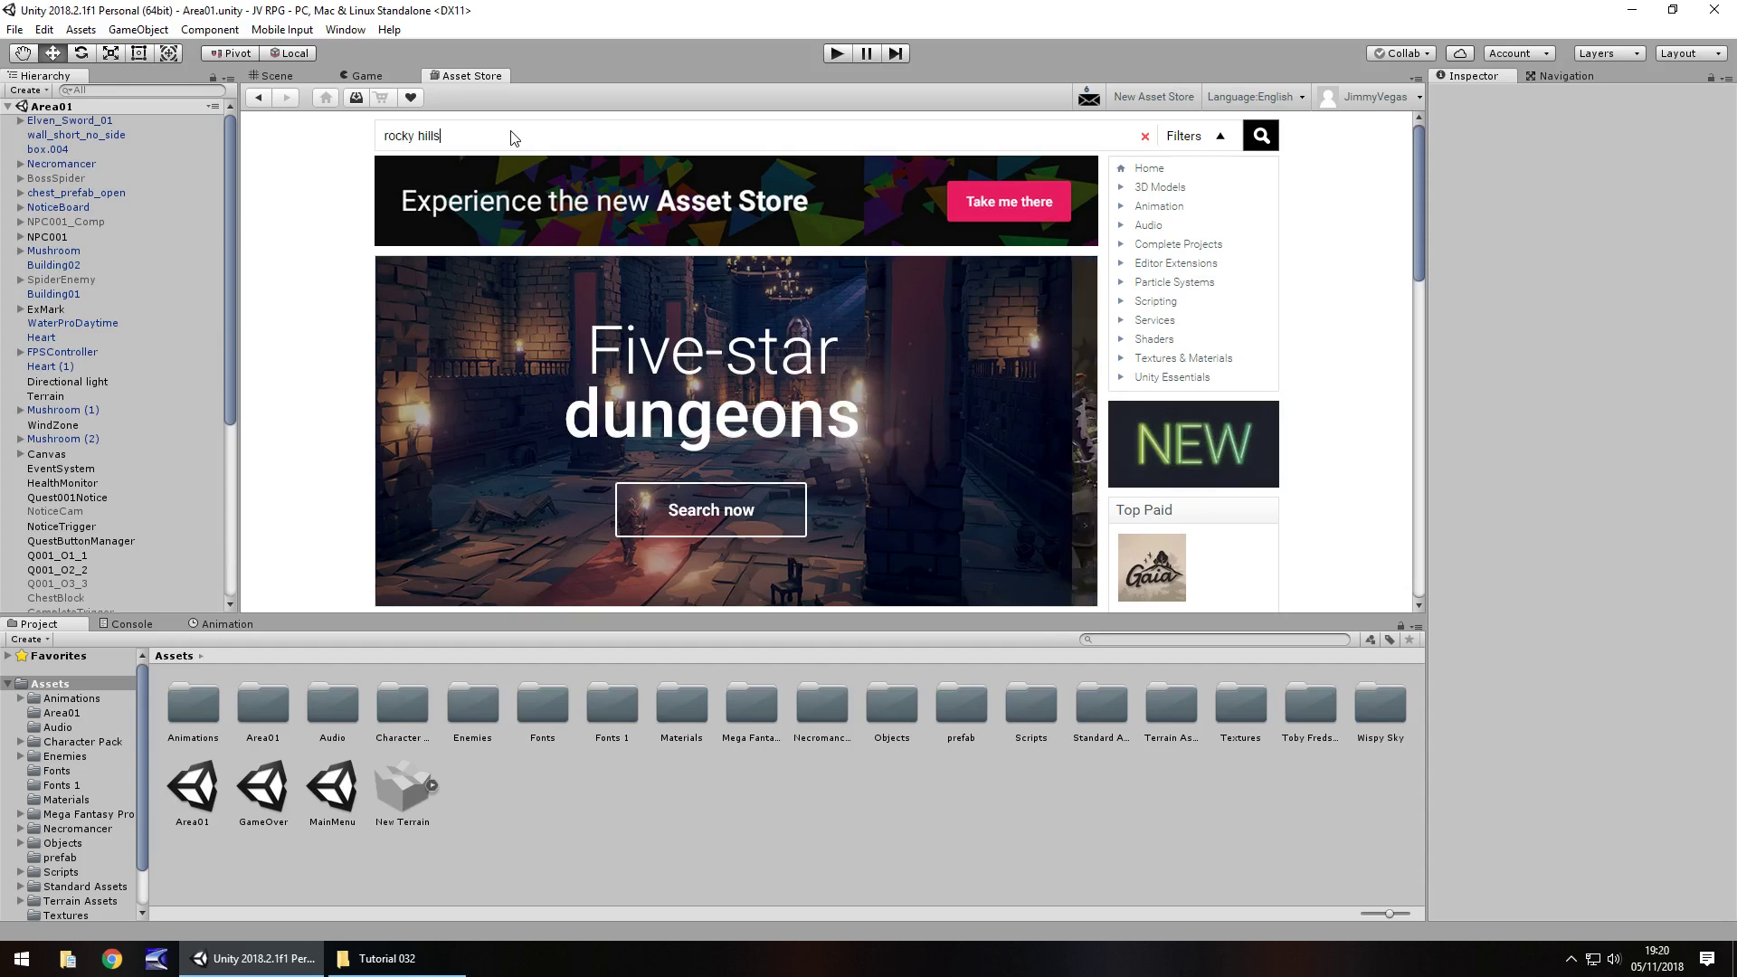
key("Return")
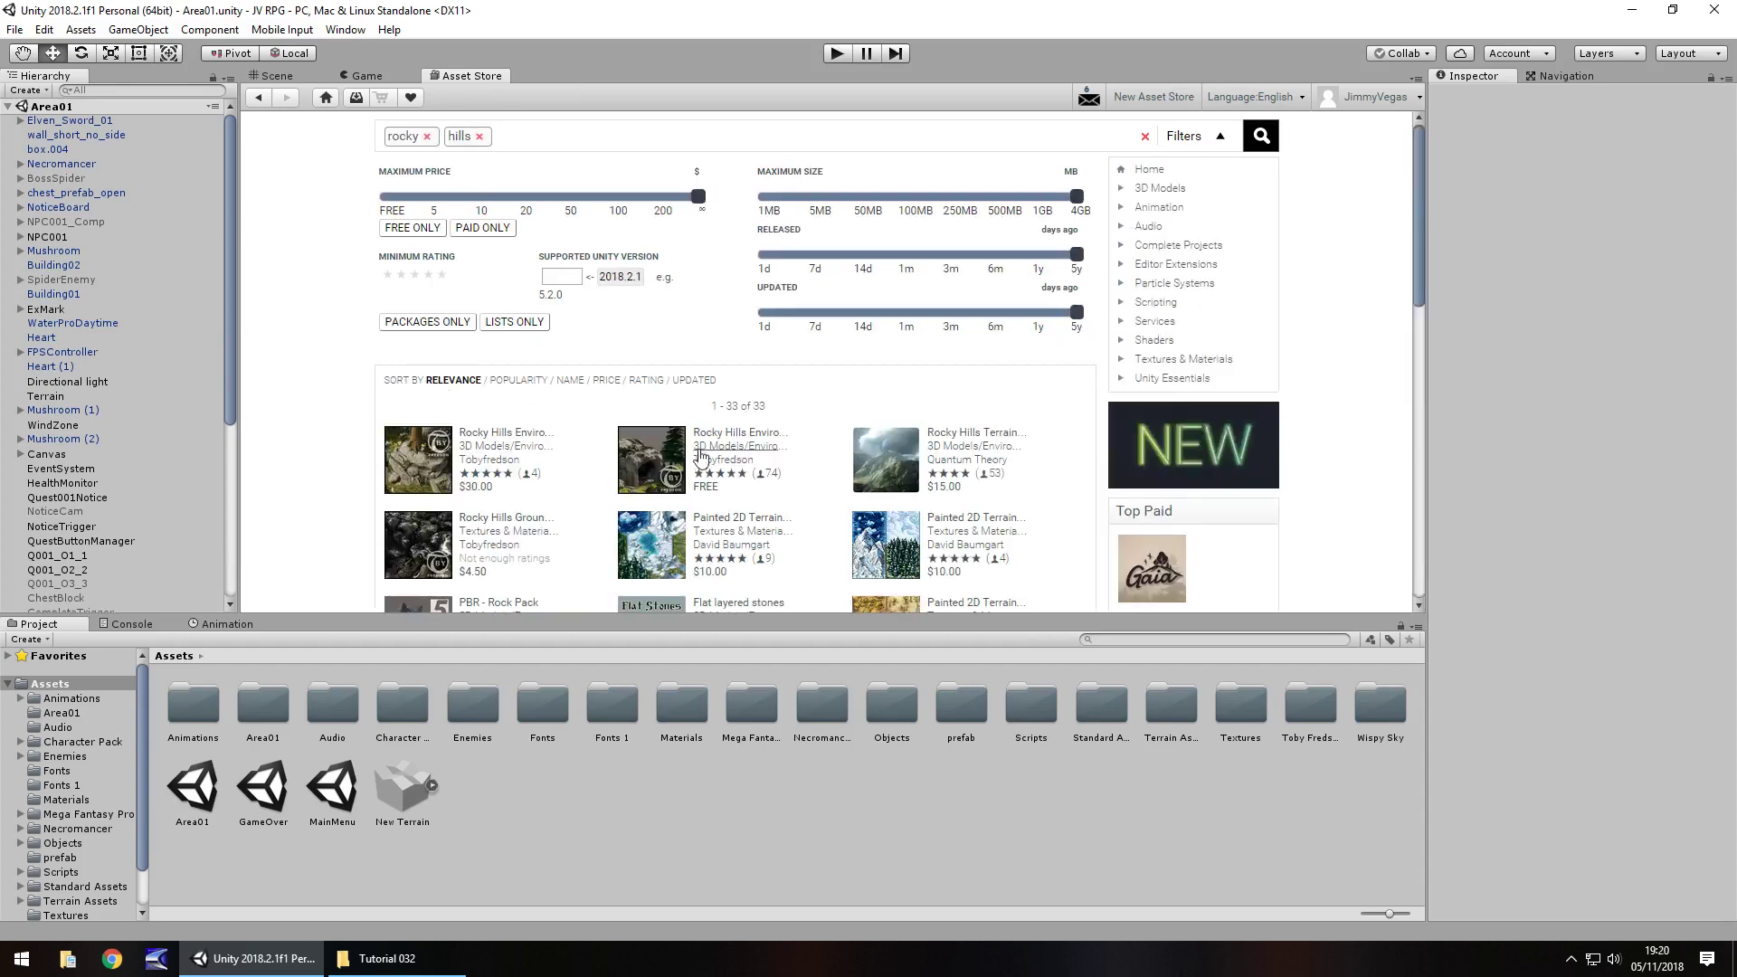
left_click(411, 229)
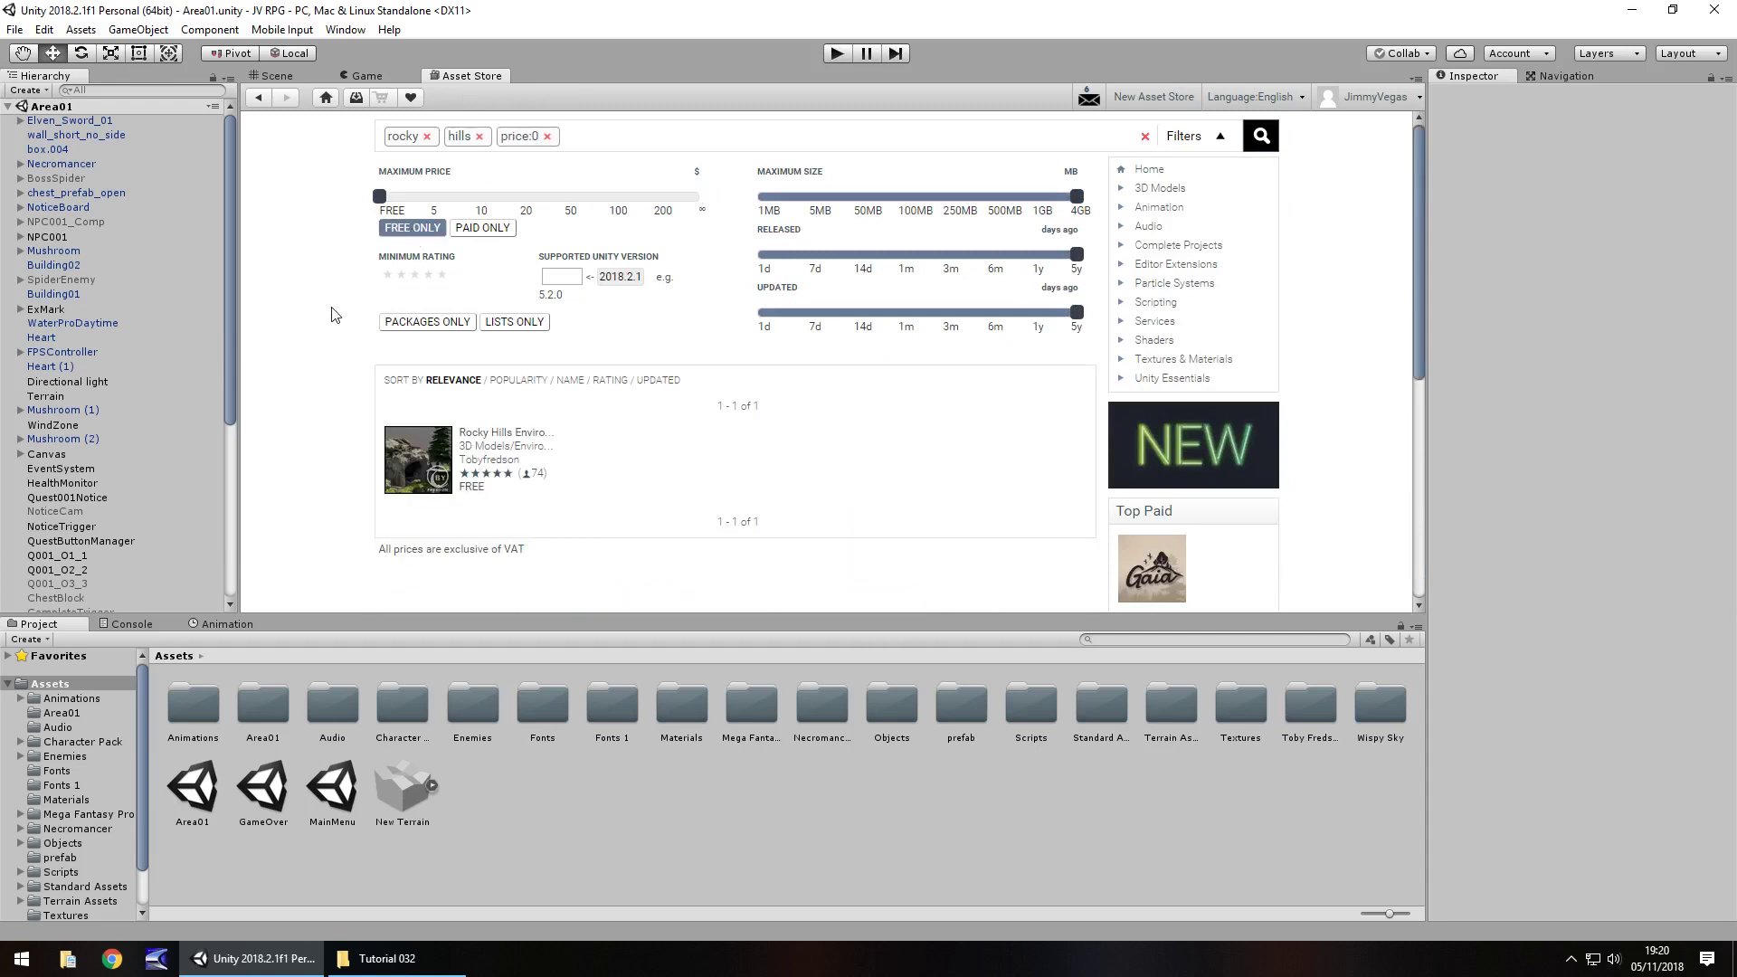
left_click(493, 433)
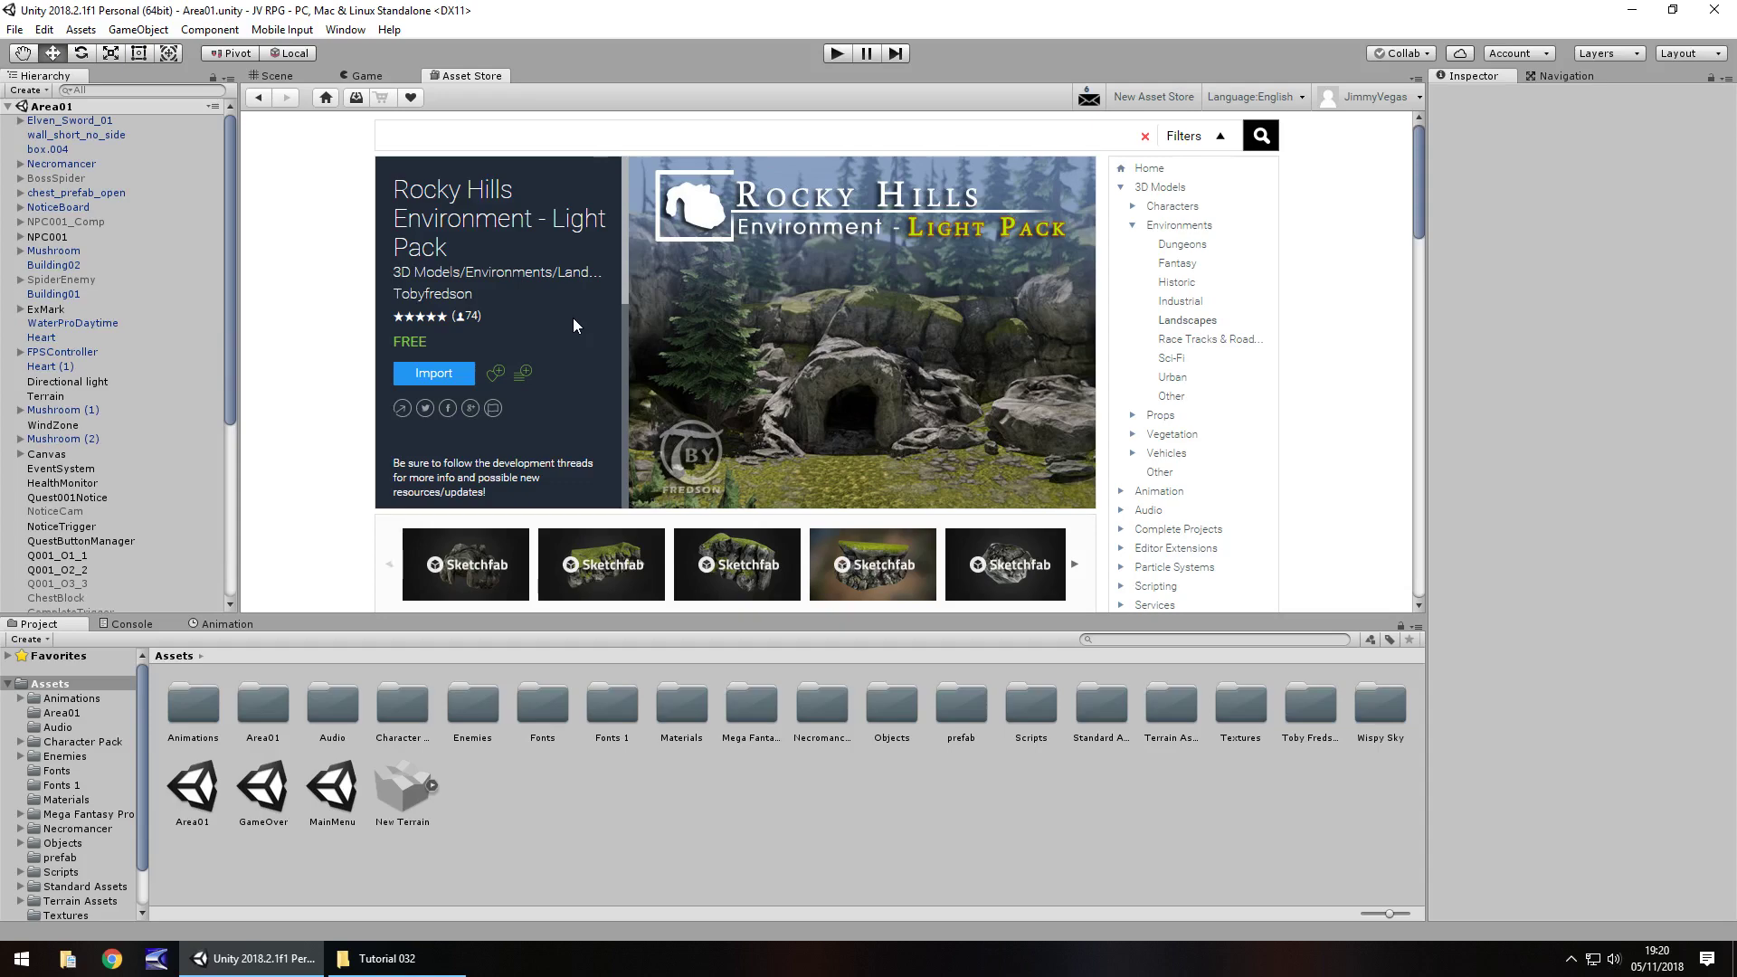
- Browse the Light Pack publisher's asset listing and go back to the pack's page
left_click(457, 299)
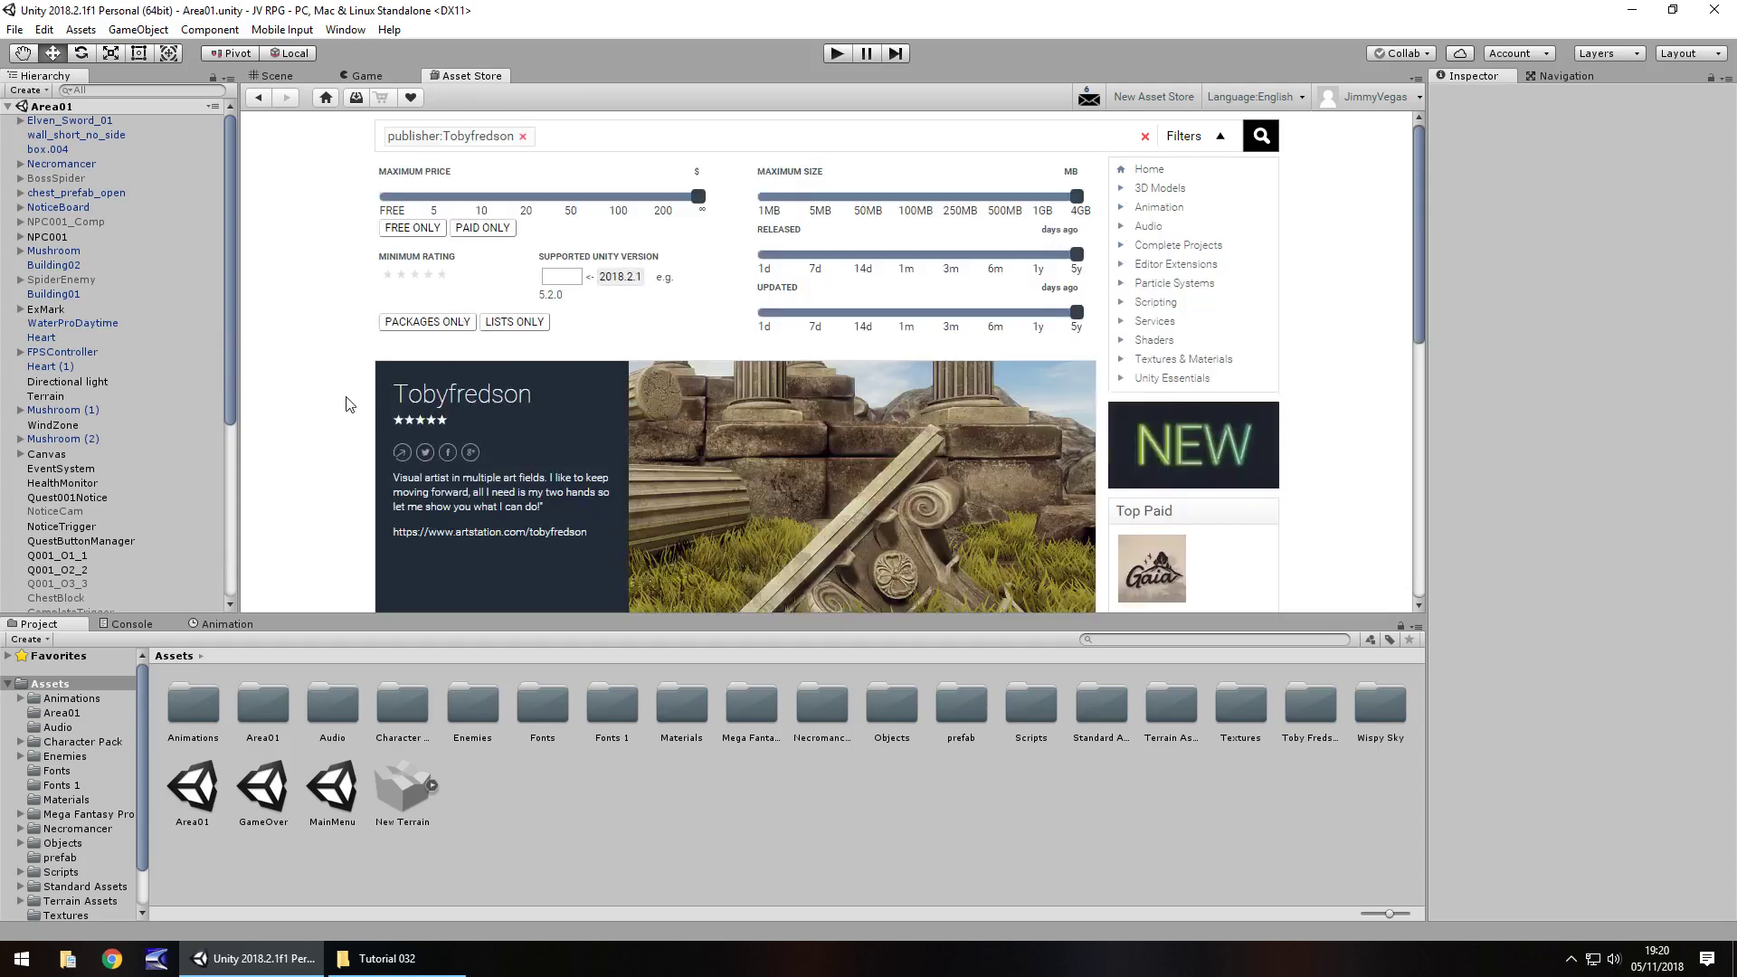
scroll(358, 373, "down", 4)
scroll(359, 374, "down", 2)
scroll(351, 466, "up", 6)
left_click(259, 98)
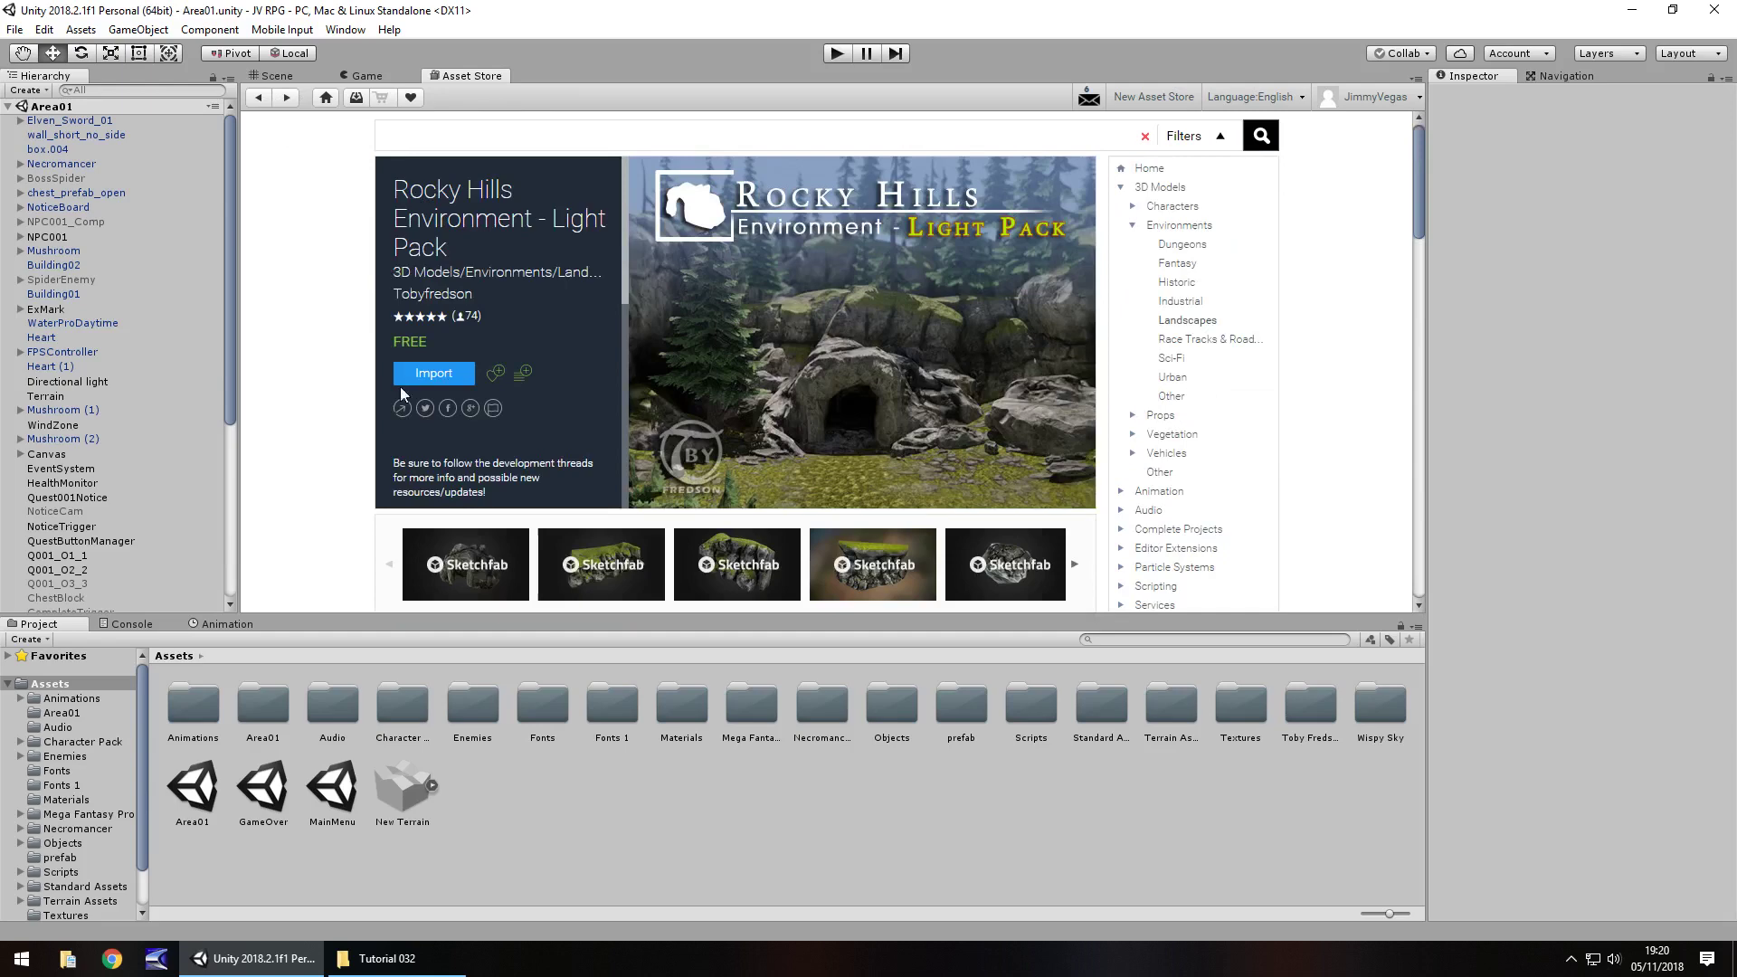
- Return to the scene and open the Prefabs folder of the imported Rocky Hills Environment - Light Pack
left_click(274, 77)
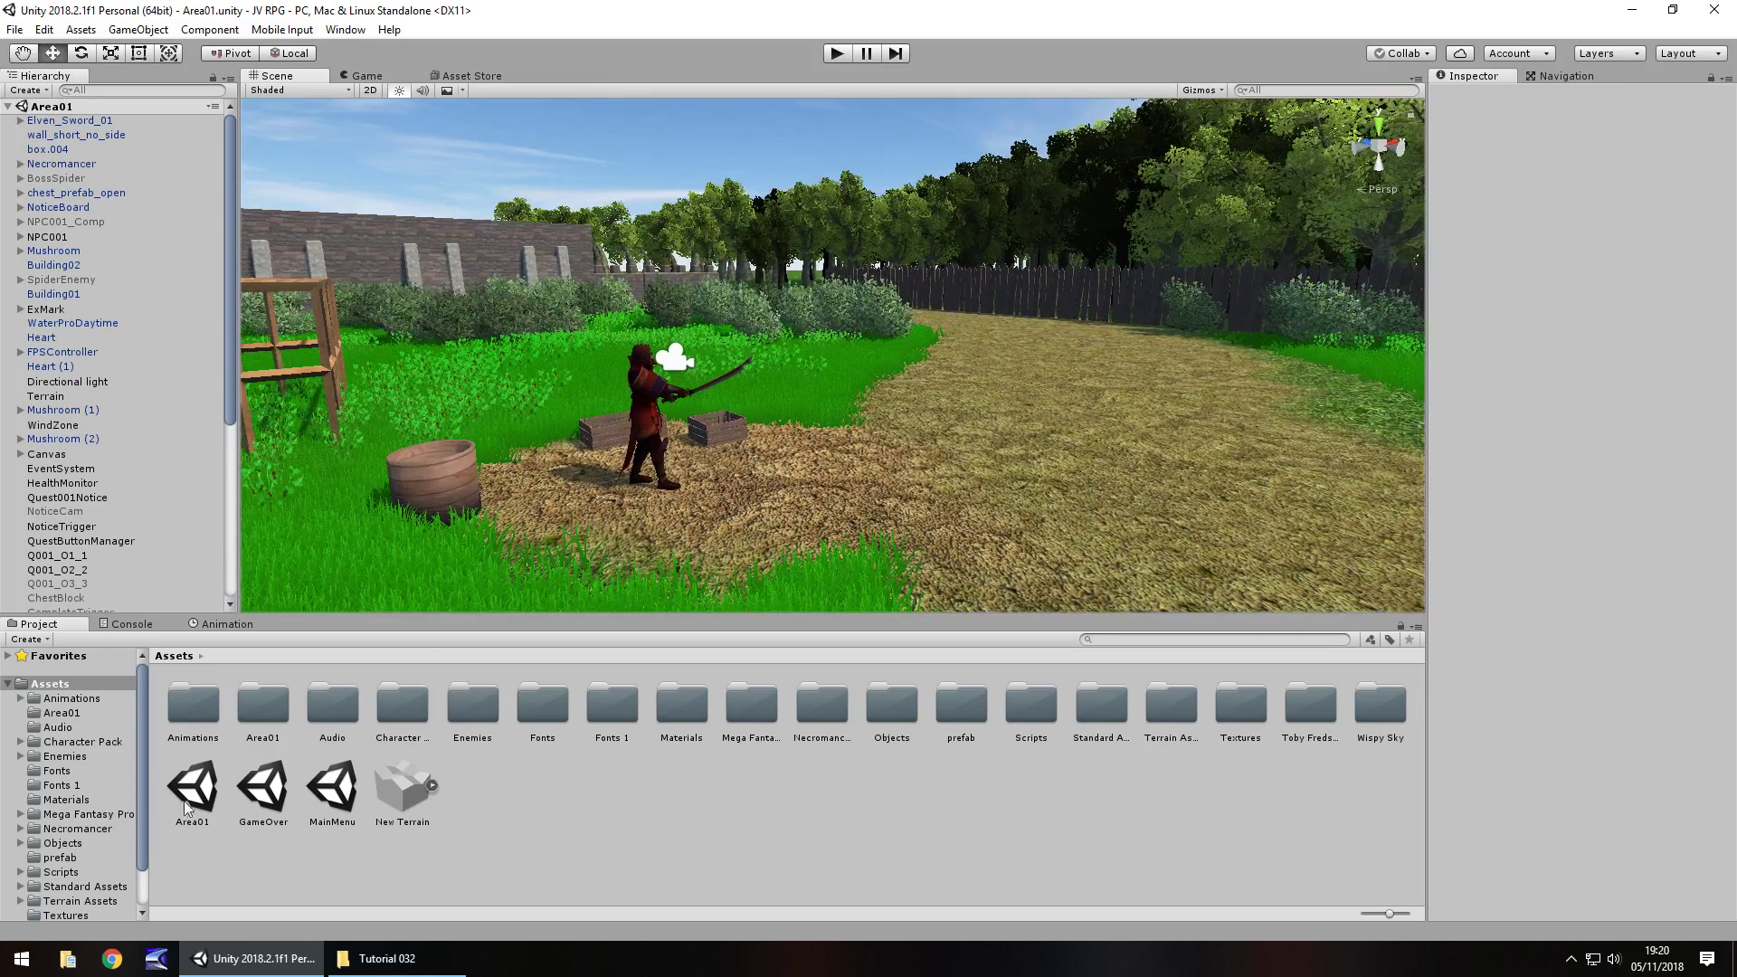
scroll(68, 740, "down", 2)
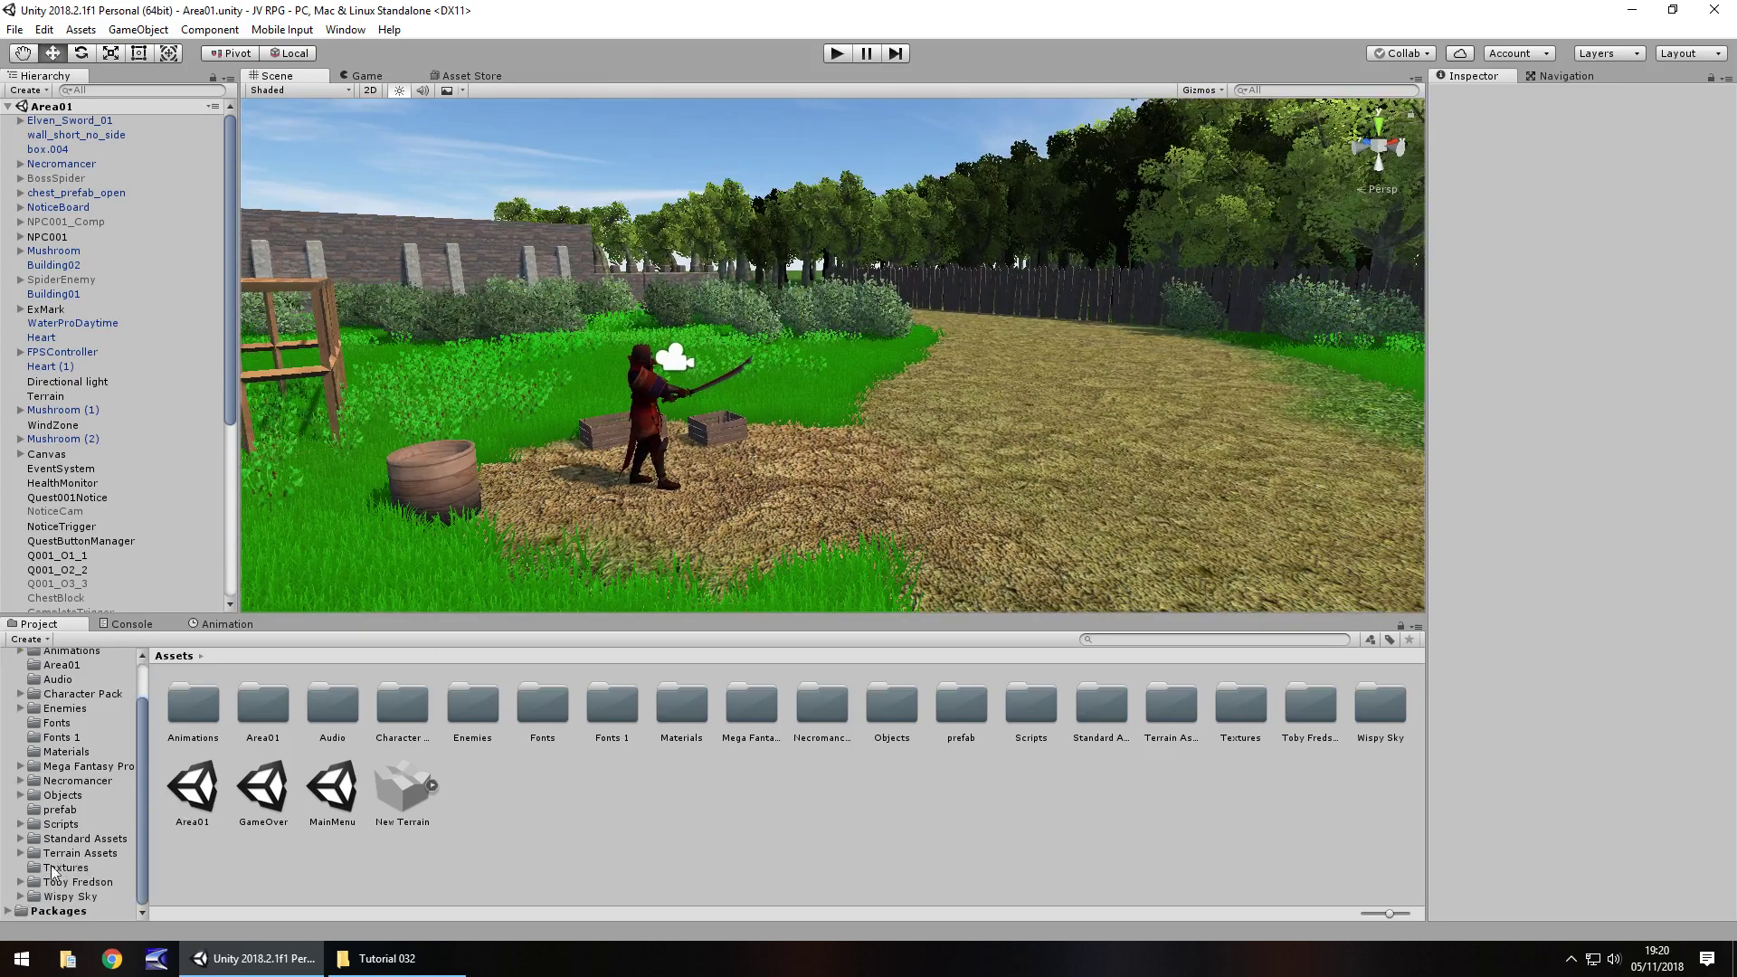
left_click(72, 884)
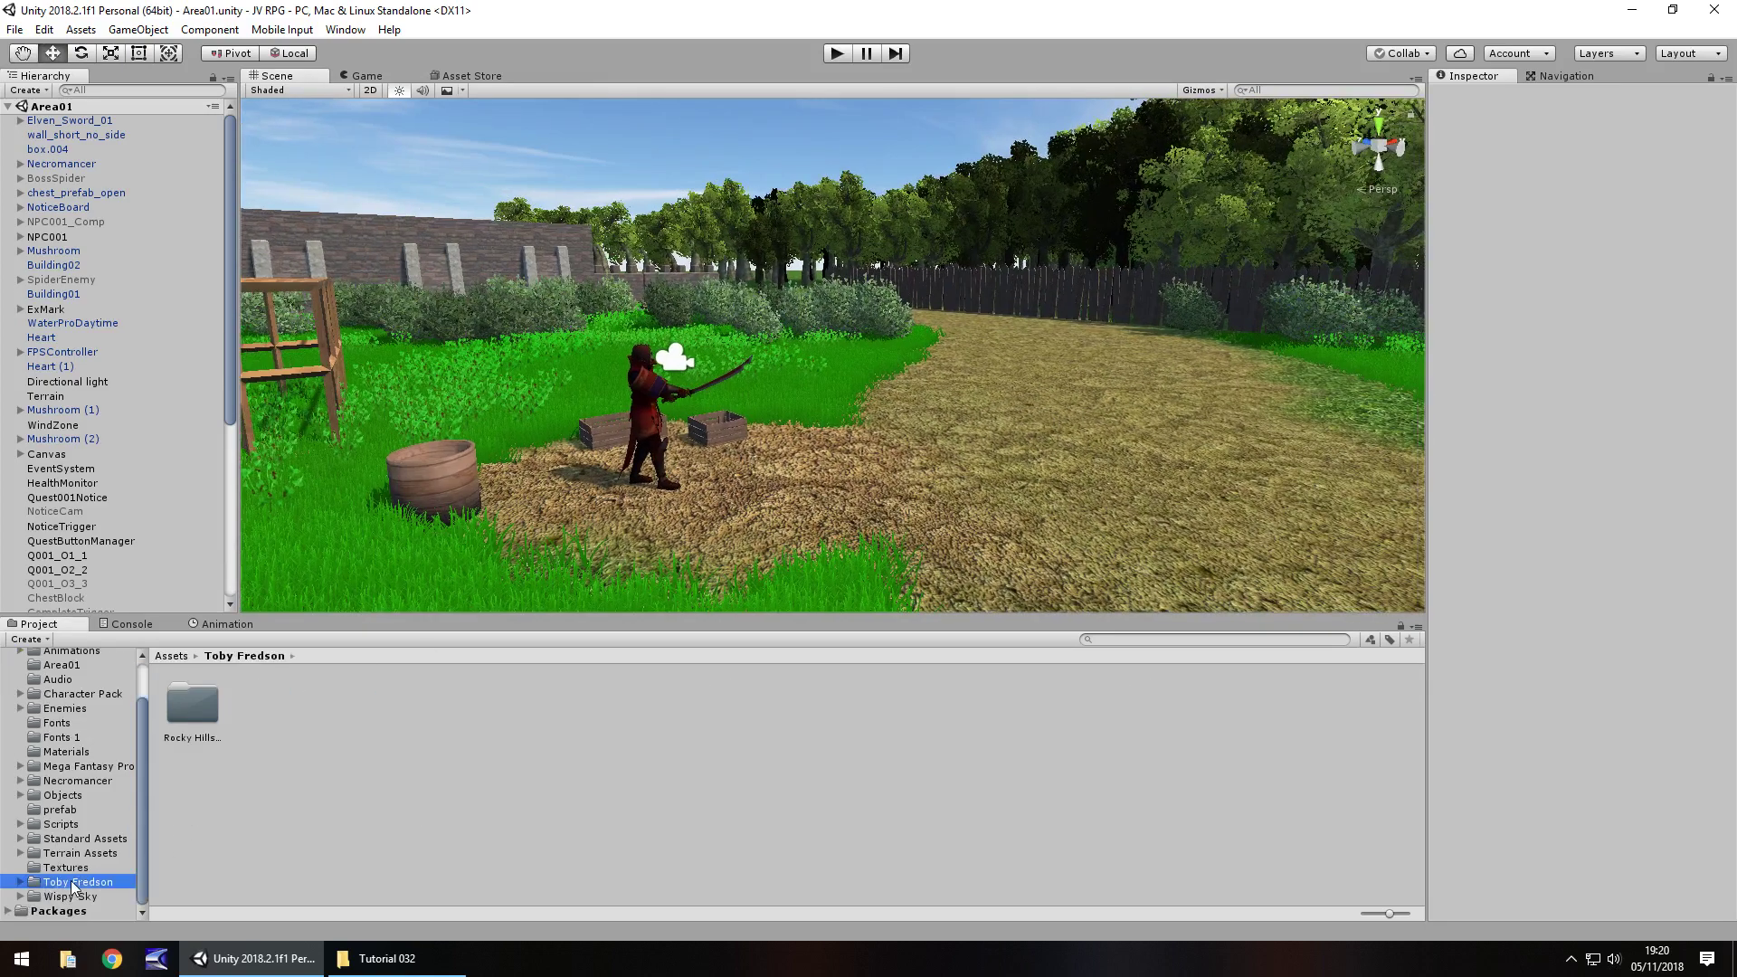
left_click(20, 883)
scroll(64, 882, "down", 1)
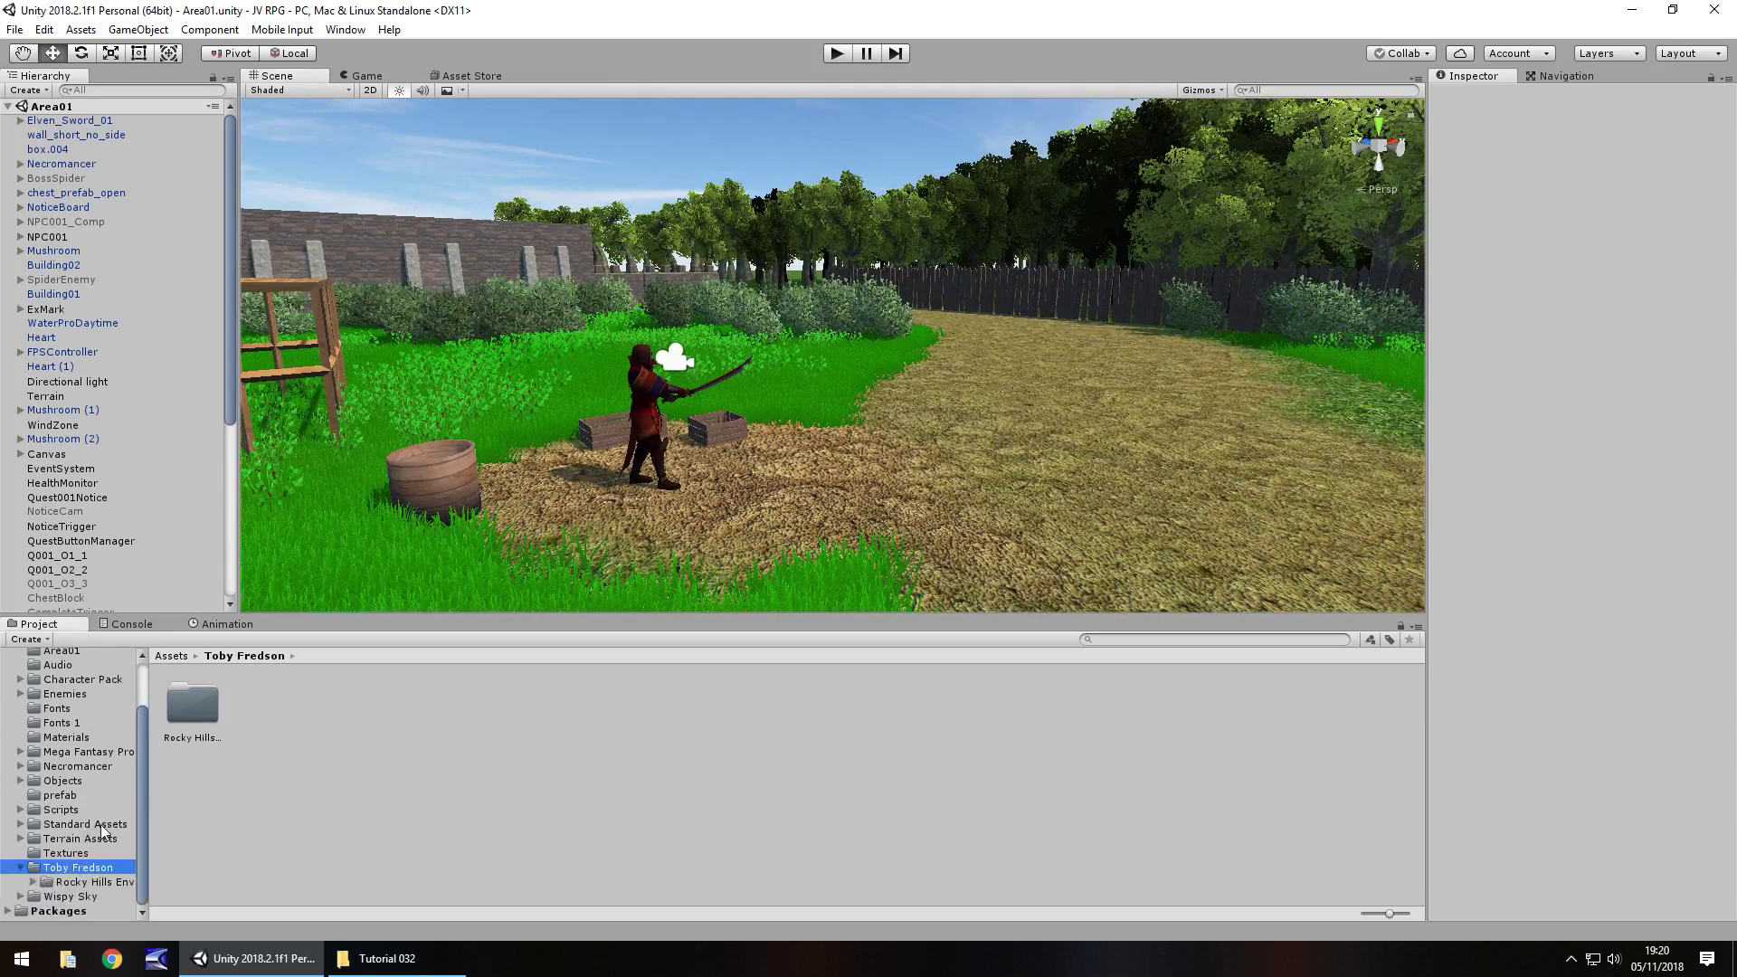
left_click(70, 884)
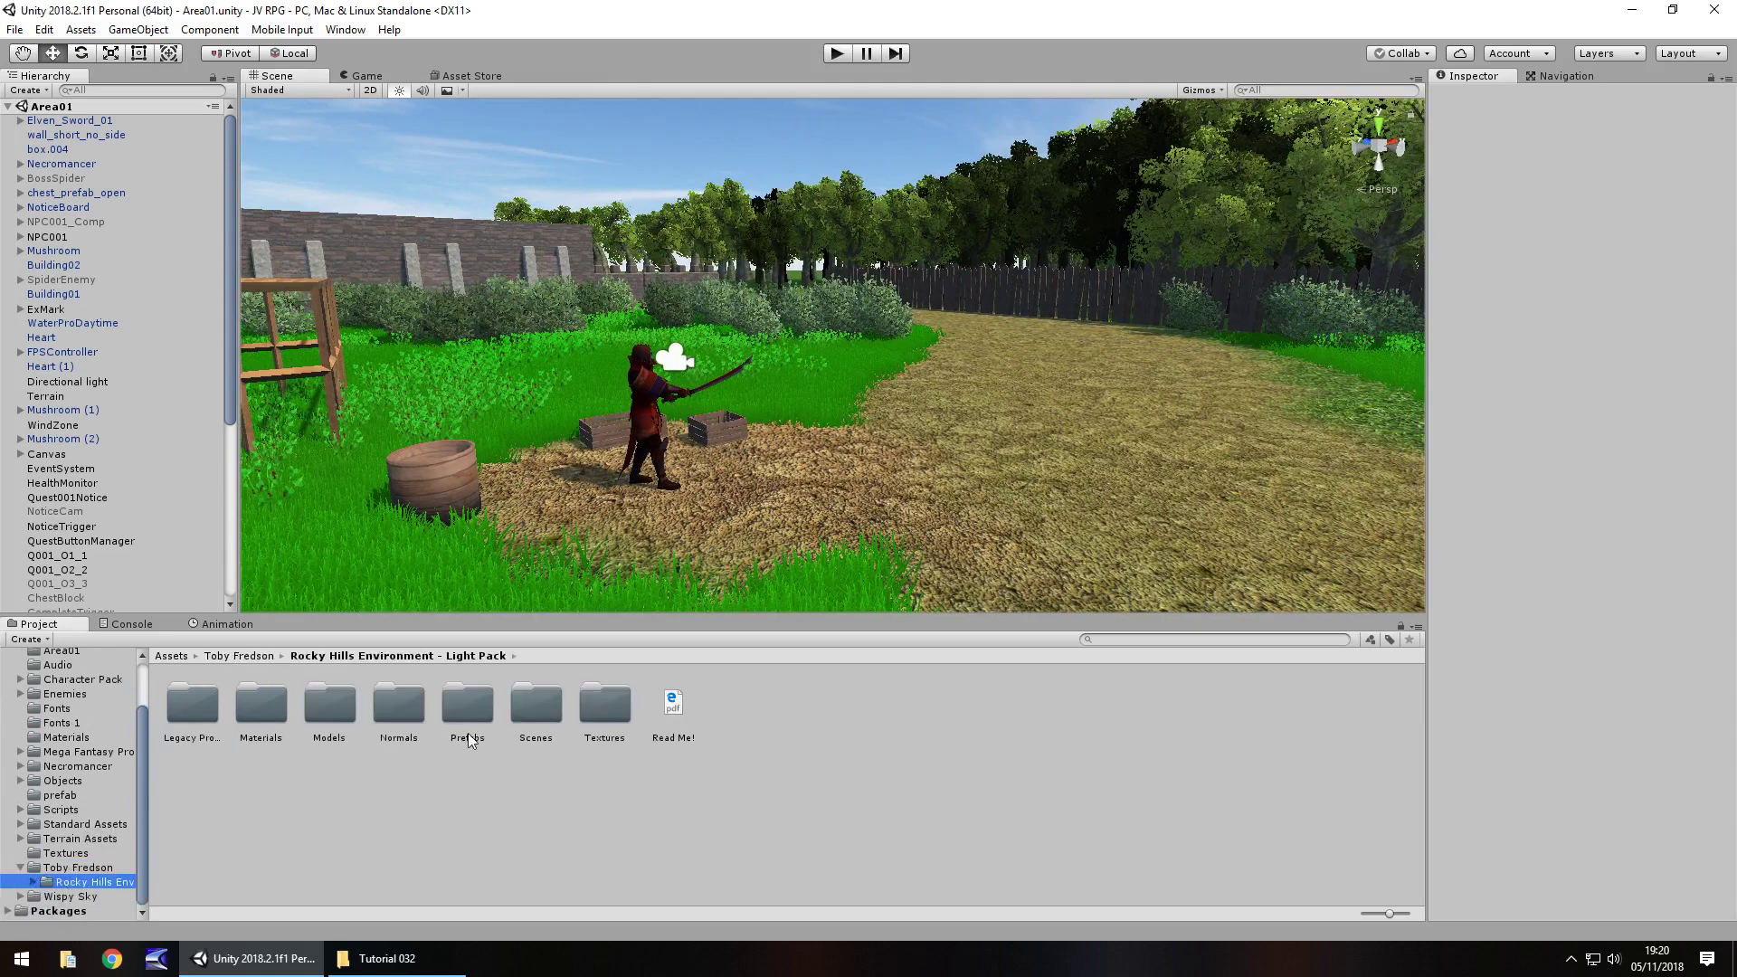
double_click(469, 706)
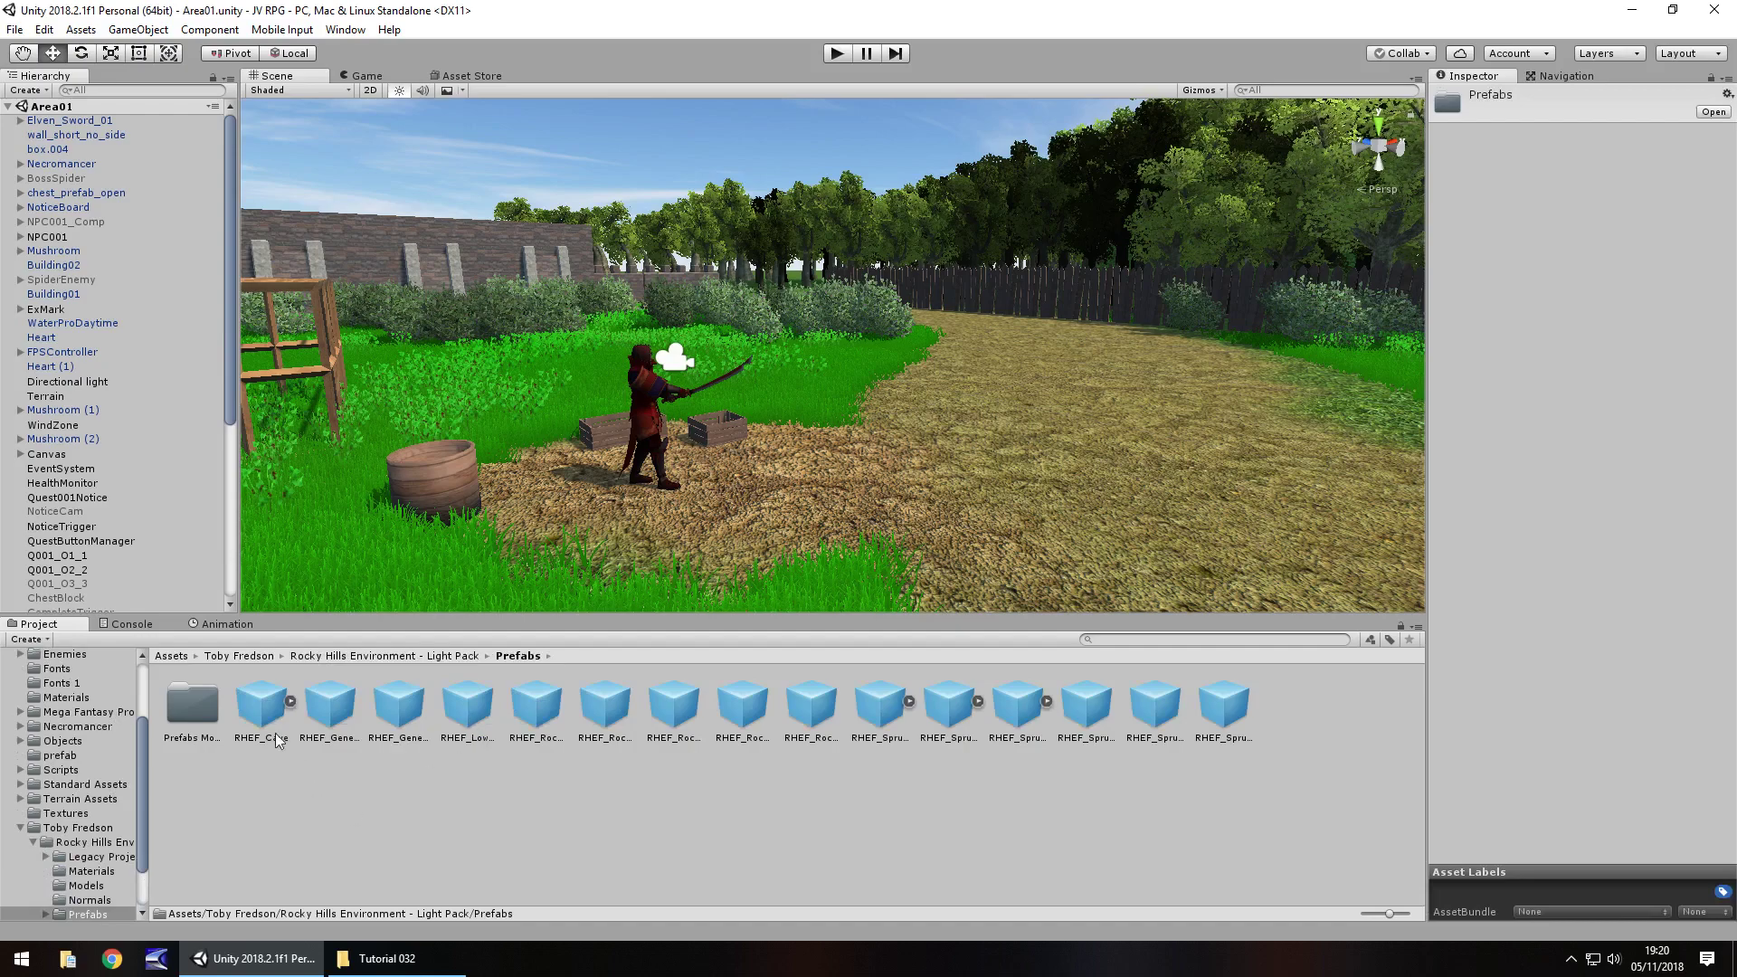
- Place the RHEF_Cave prefab on the open grass terrain near the water, at about X 134, Z 283
middle_click_drag(766, 352, 768, 534)
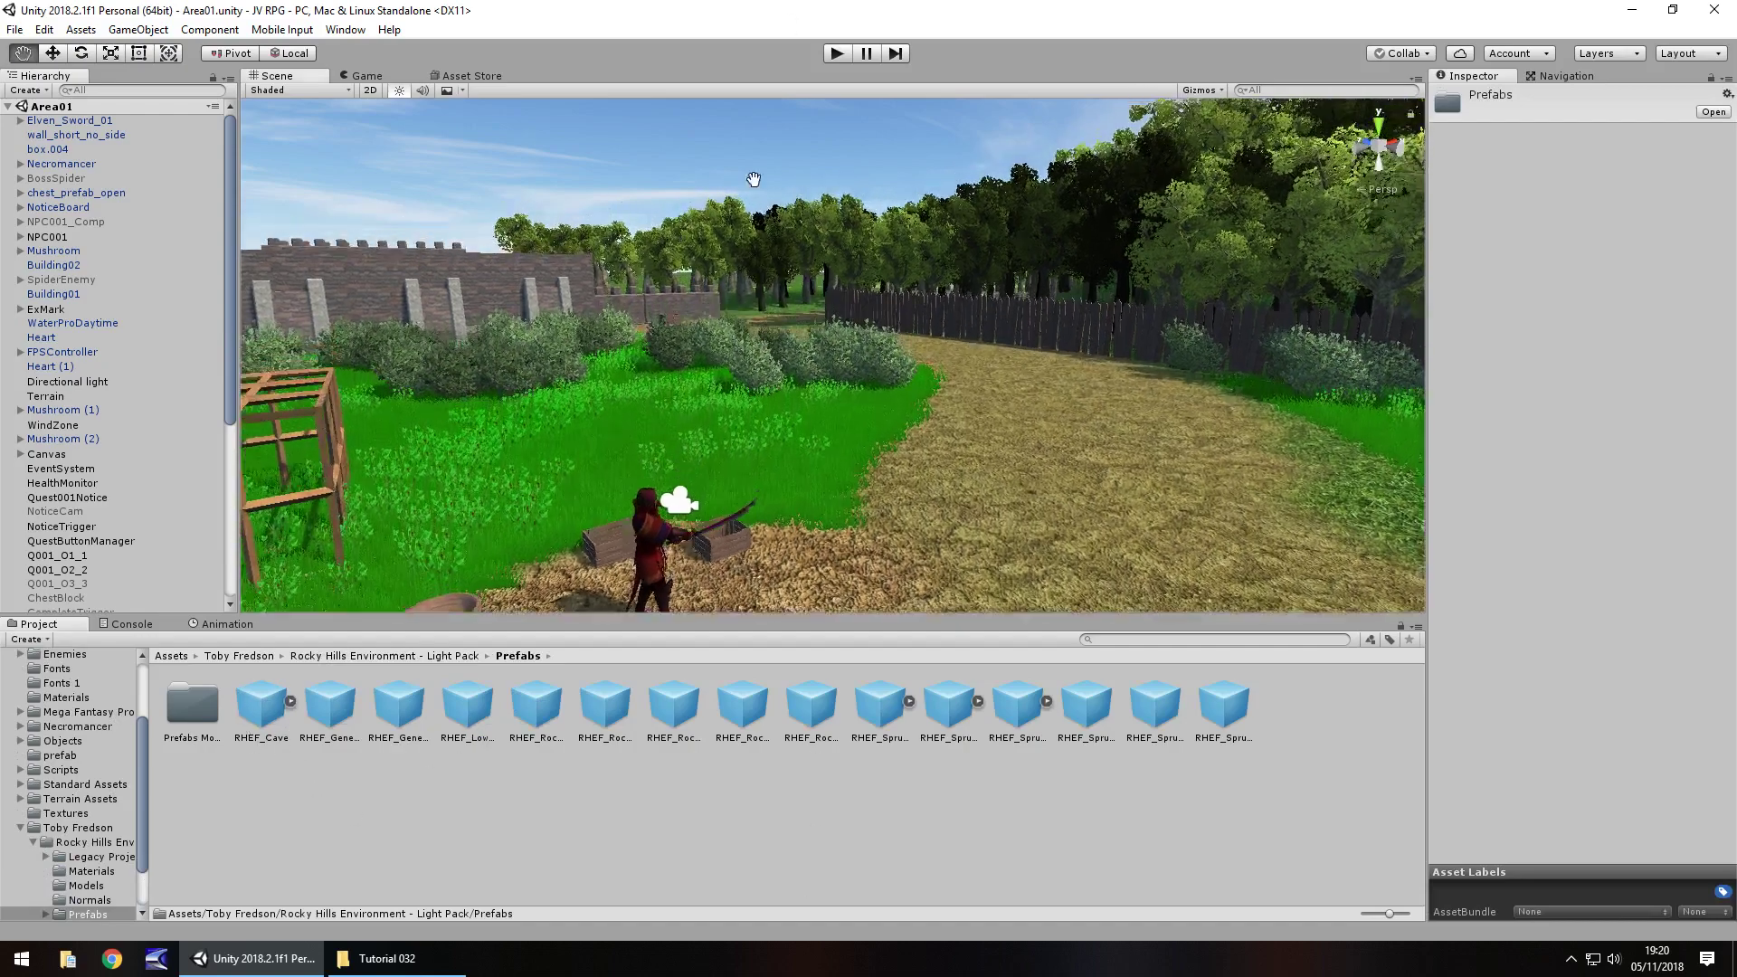
middle_click_drag(752, 178, 404, 840)
right_click_drag(703, 328, 581, 366)
scroll(580, 367, "up", 3)
middle_click_drag(891, 344, 936, 579)
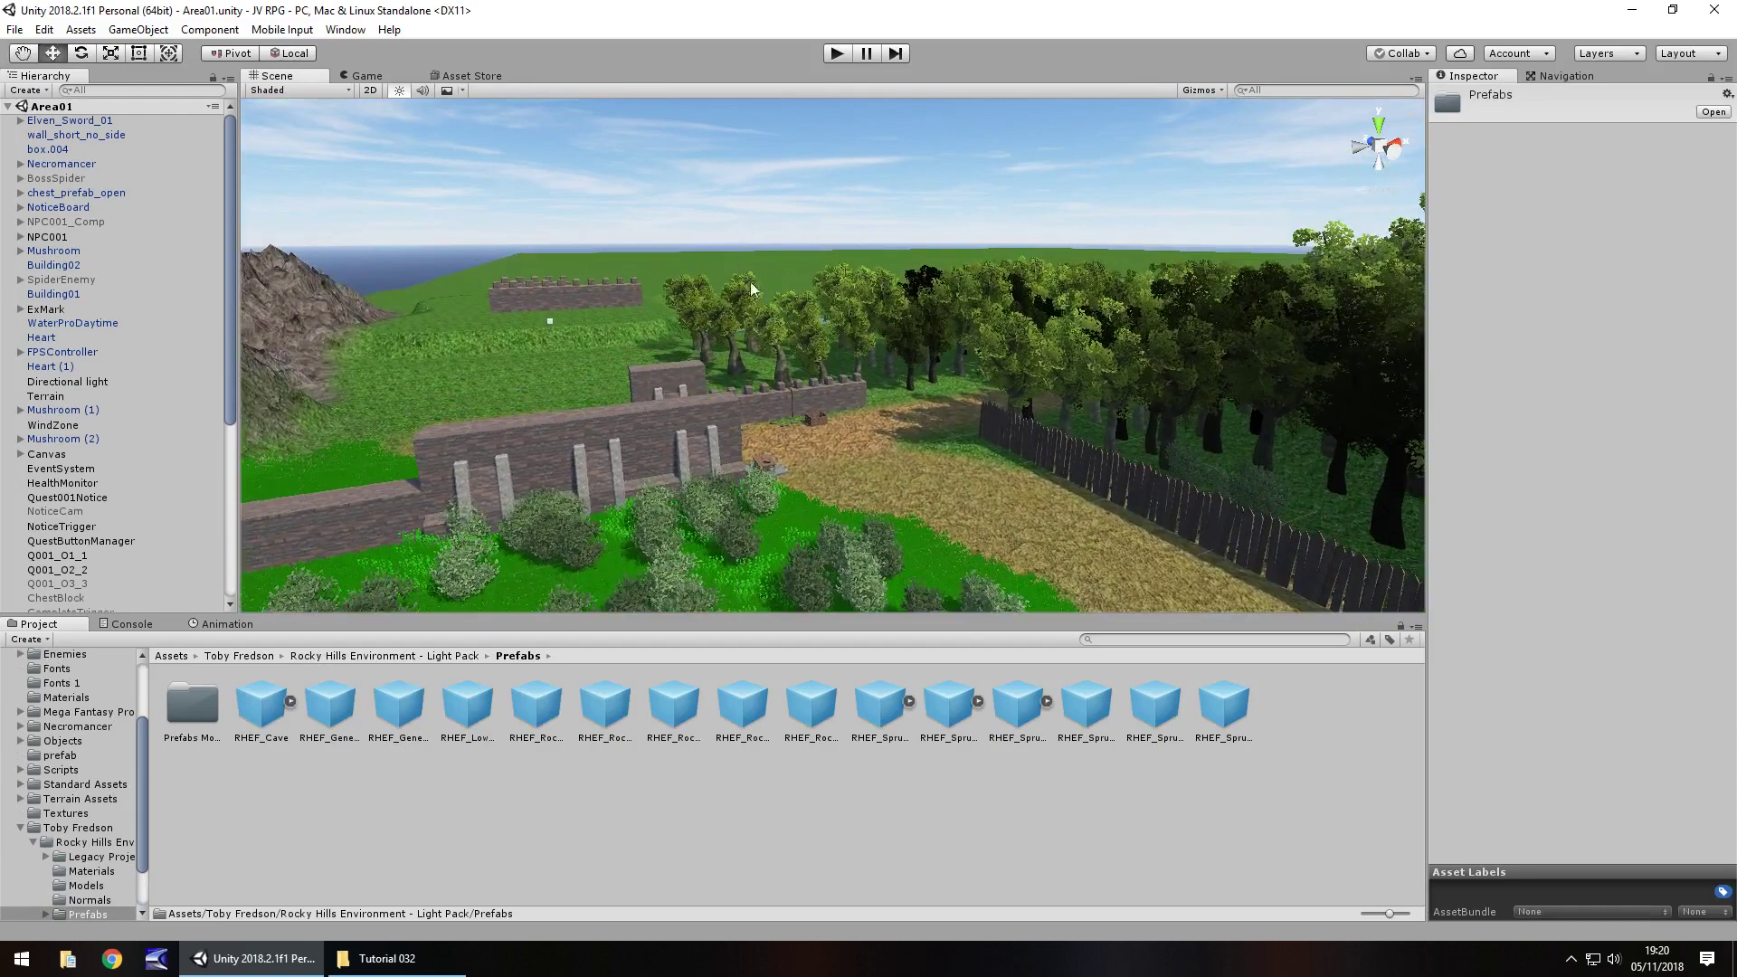
right_click_drag(525, 327, 727, 340)
middle_click_drag(727, 340, 22, 671)
middle_click_drag(579, 343, 1, 118)
left_click_drag(3, 122, 626, 393, "alt")
scroll(633, 385, "up", 3)
middle_click_drag(626, 393, 594, 74)
right_click_drag(755, 501, 685, 500)
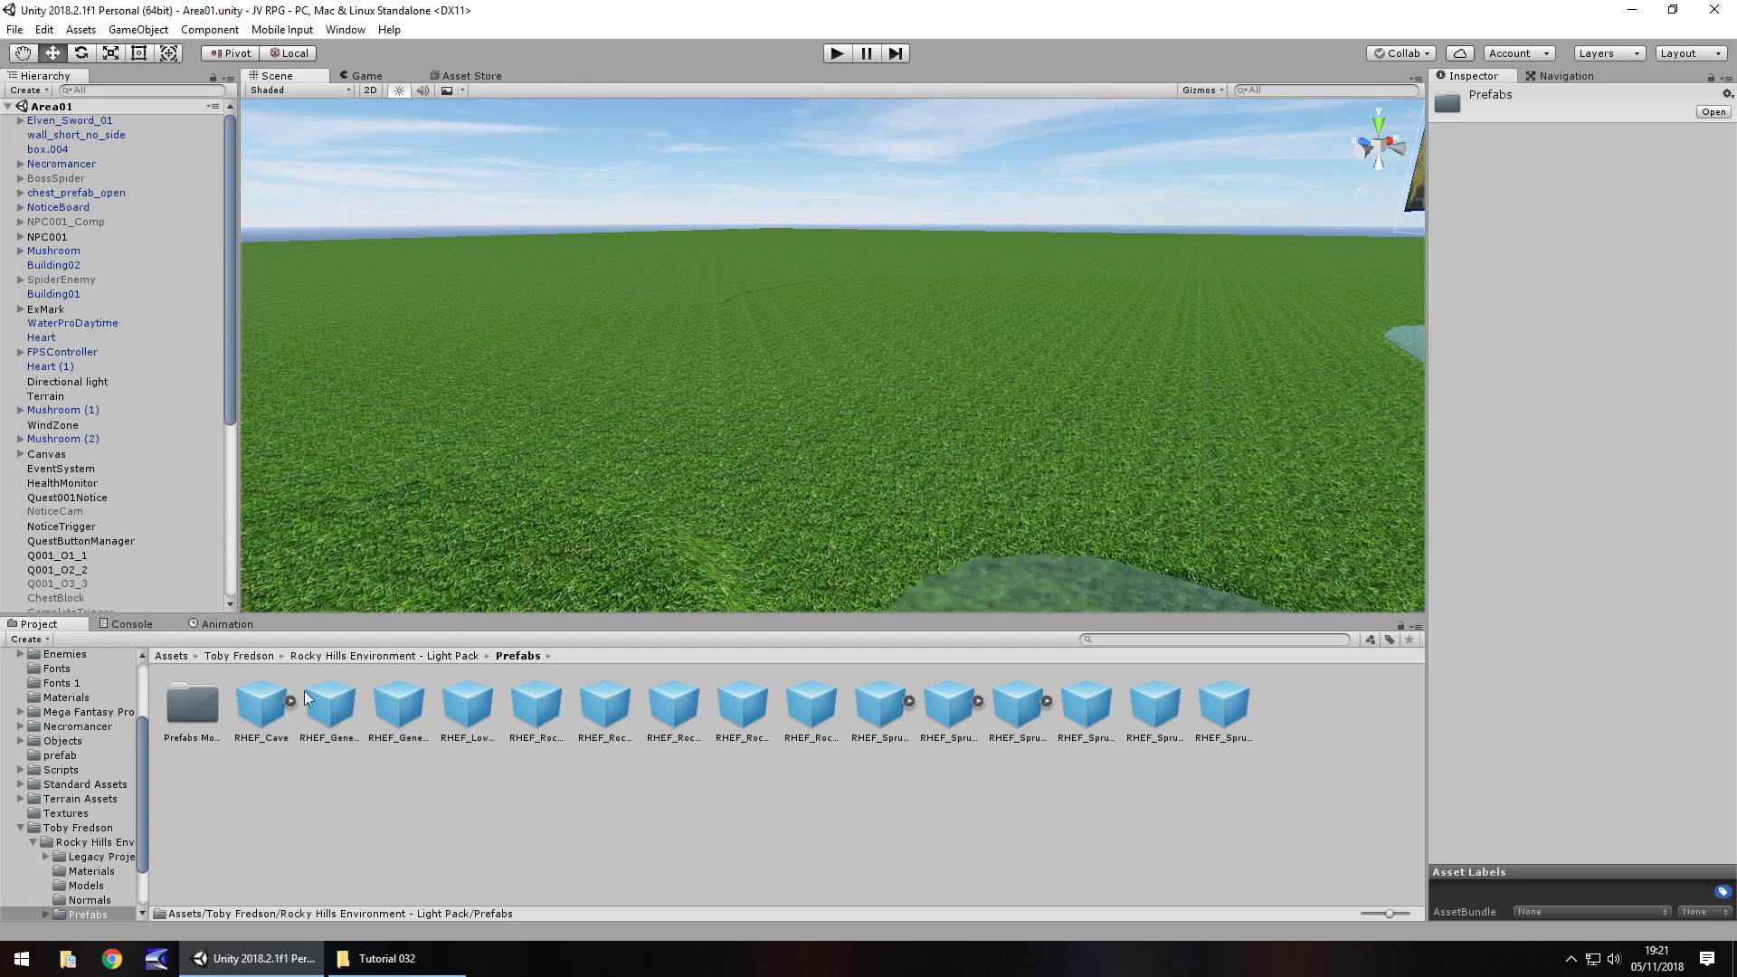
left_click_drag(262, 704, 877, 429)
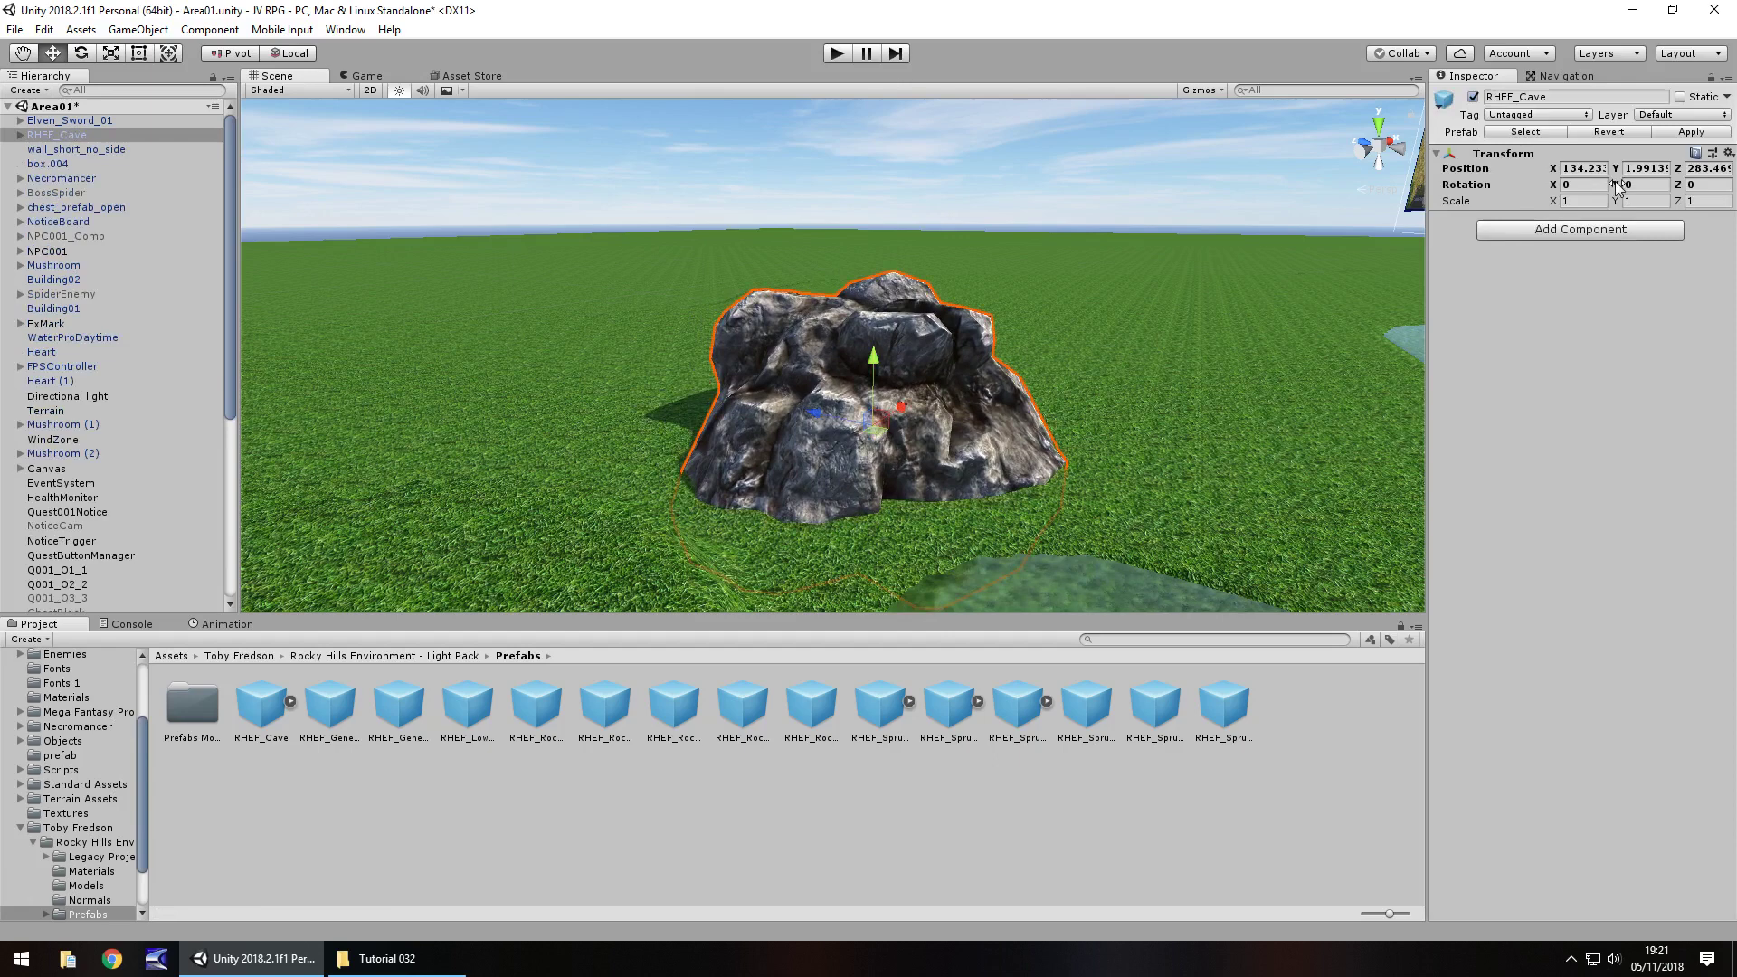
- Rotate the cave to about -119.5 degrees around Y and move it to about X 127.6, Z 295.2
left_click_drag(1616, 184, 651, 165)
left_click_drag(882, 416, 749, 416)
left_click_drag(921, 355, 984, 402, "alt")
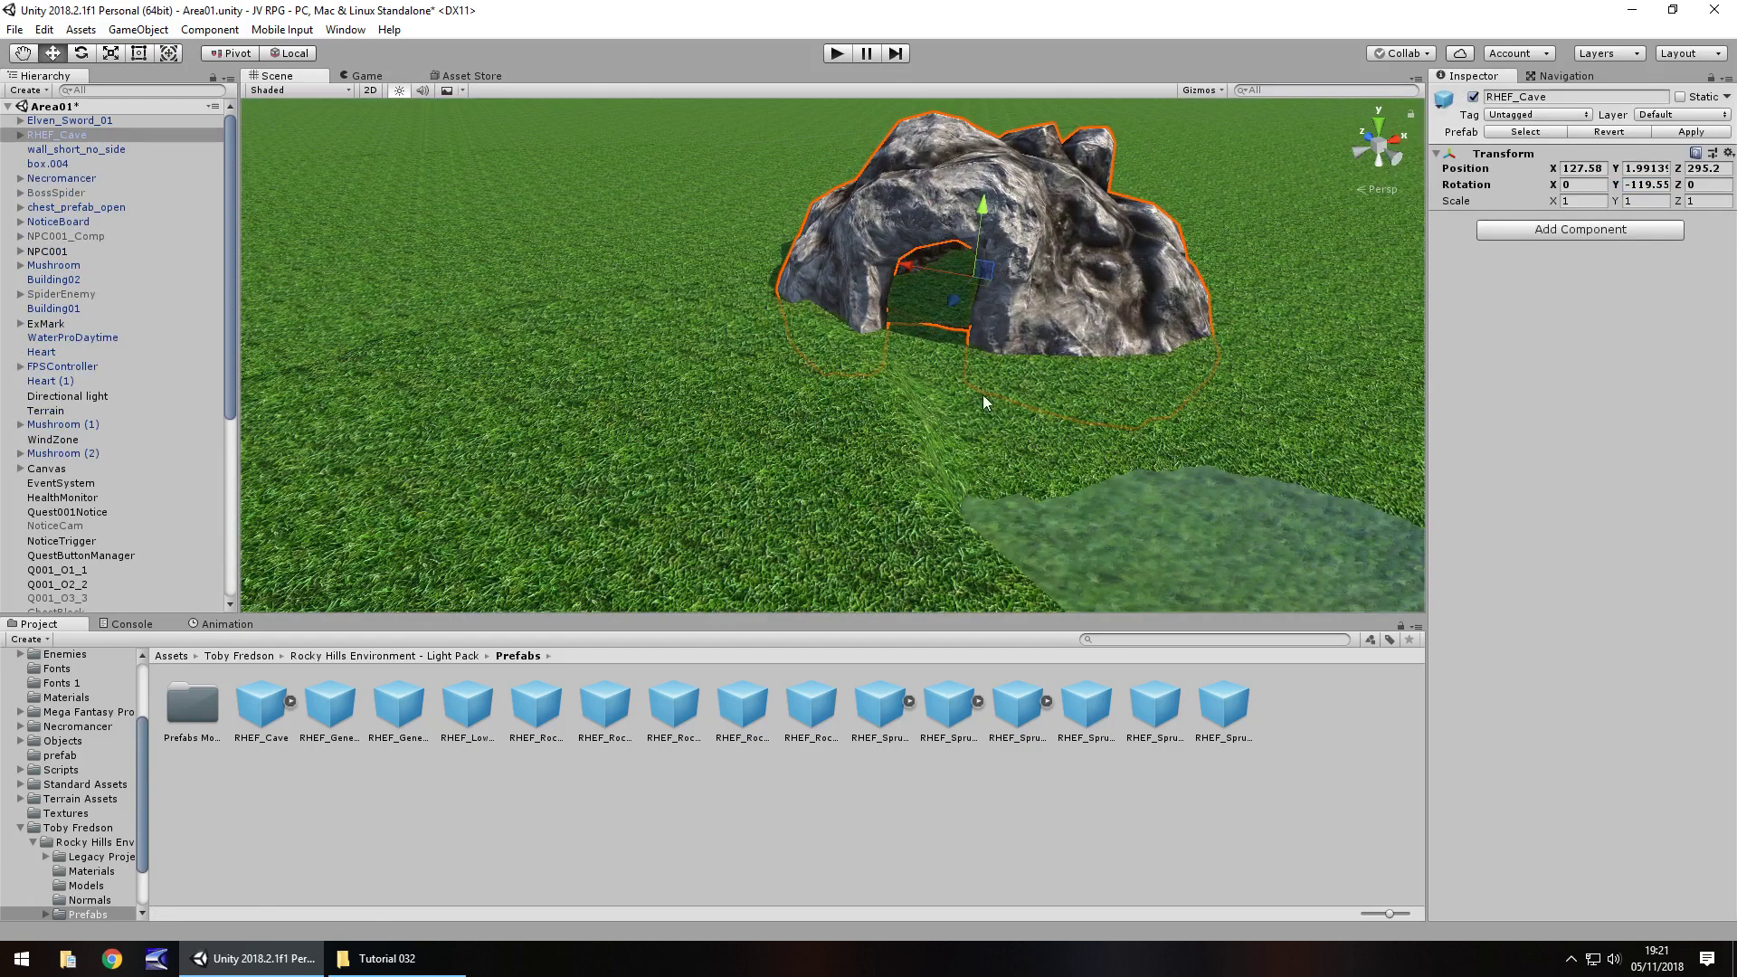
- Try raising the cave to a Y position of 2.97 and check its floor against the grass at the entrance
left_click_drag(988, 252, 1254, 348)
right_click_drag(1254, 349, 1268, 315)
key("w")
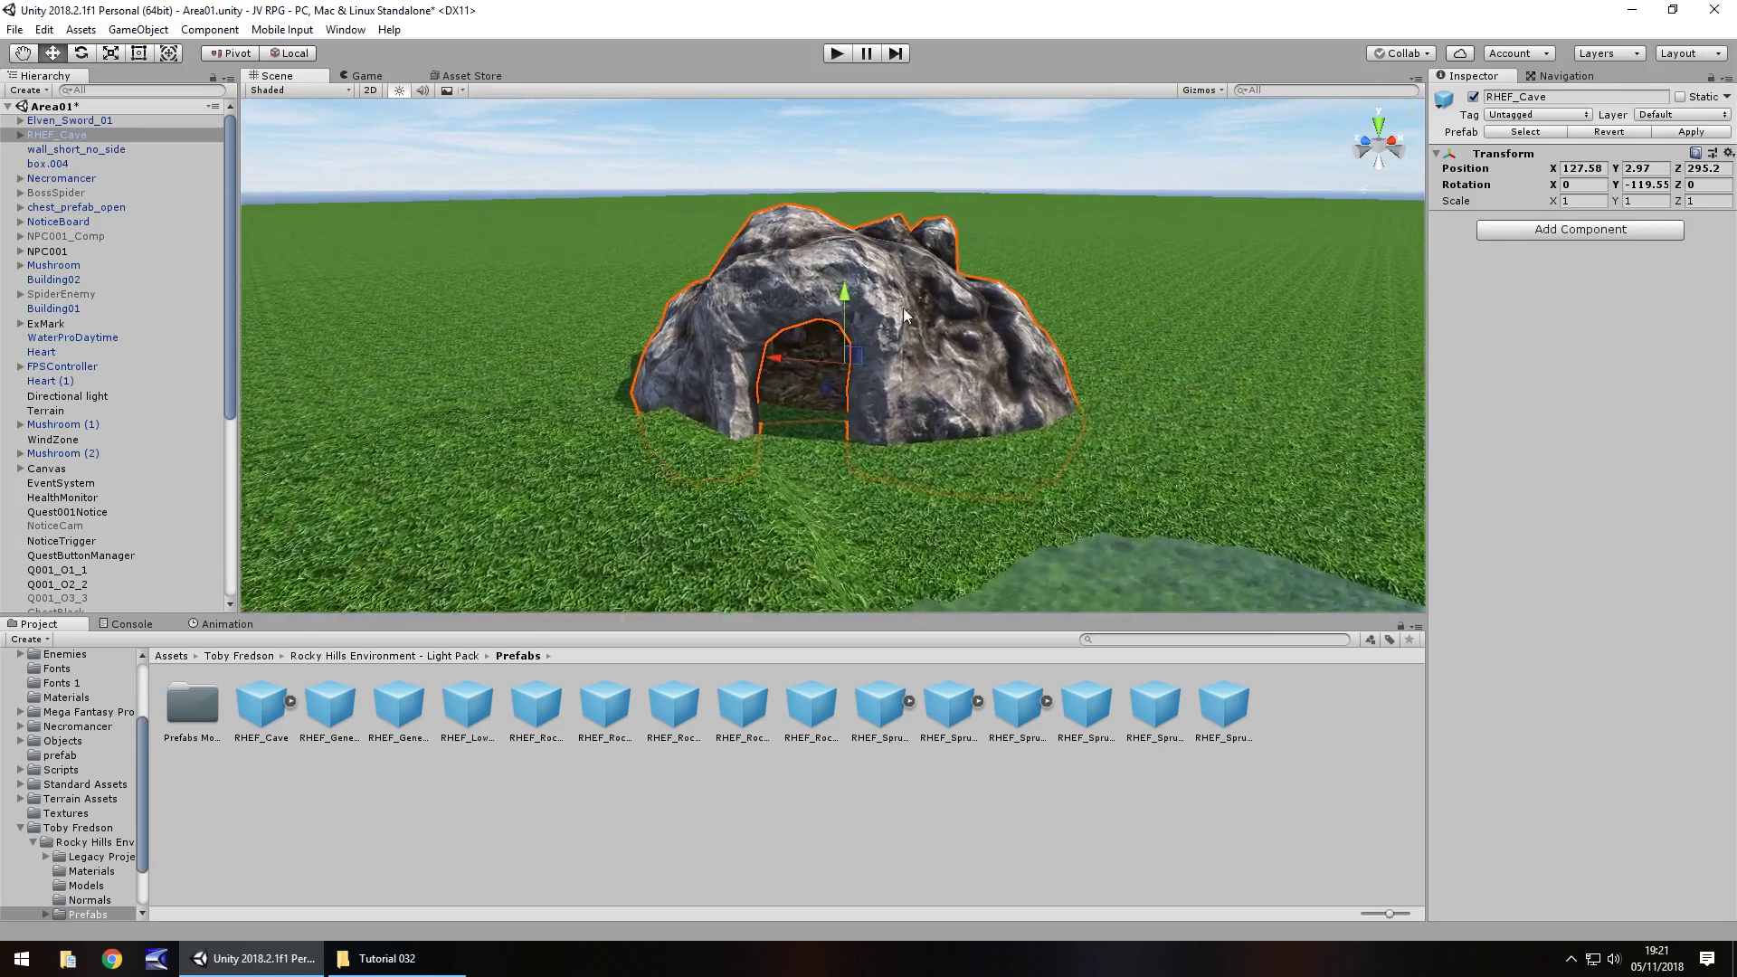
scroll(900, 432, "up", 10)
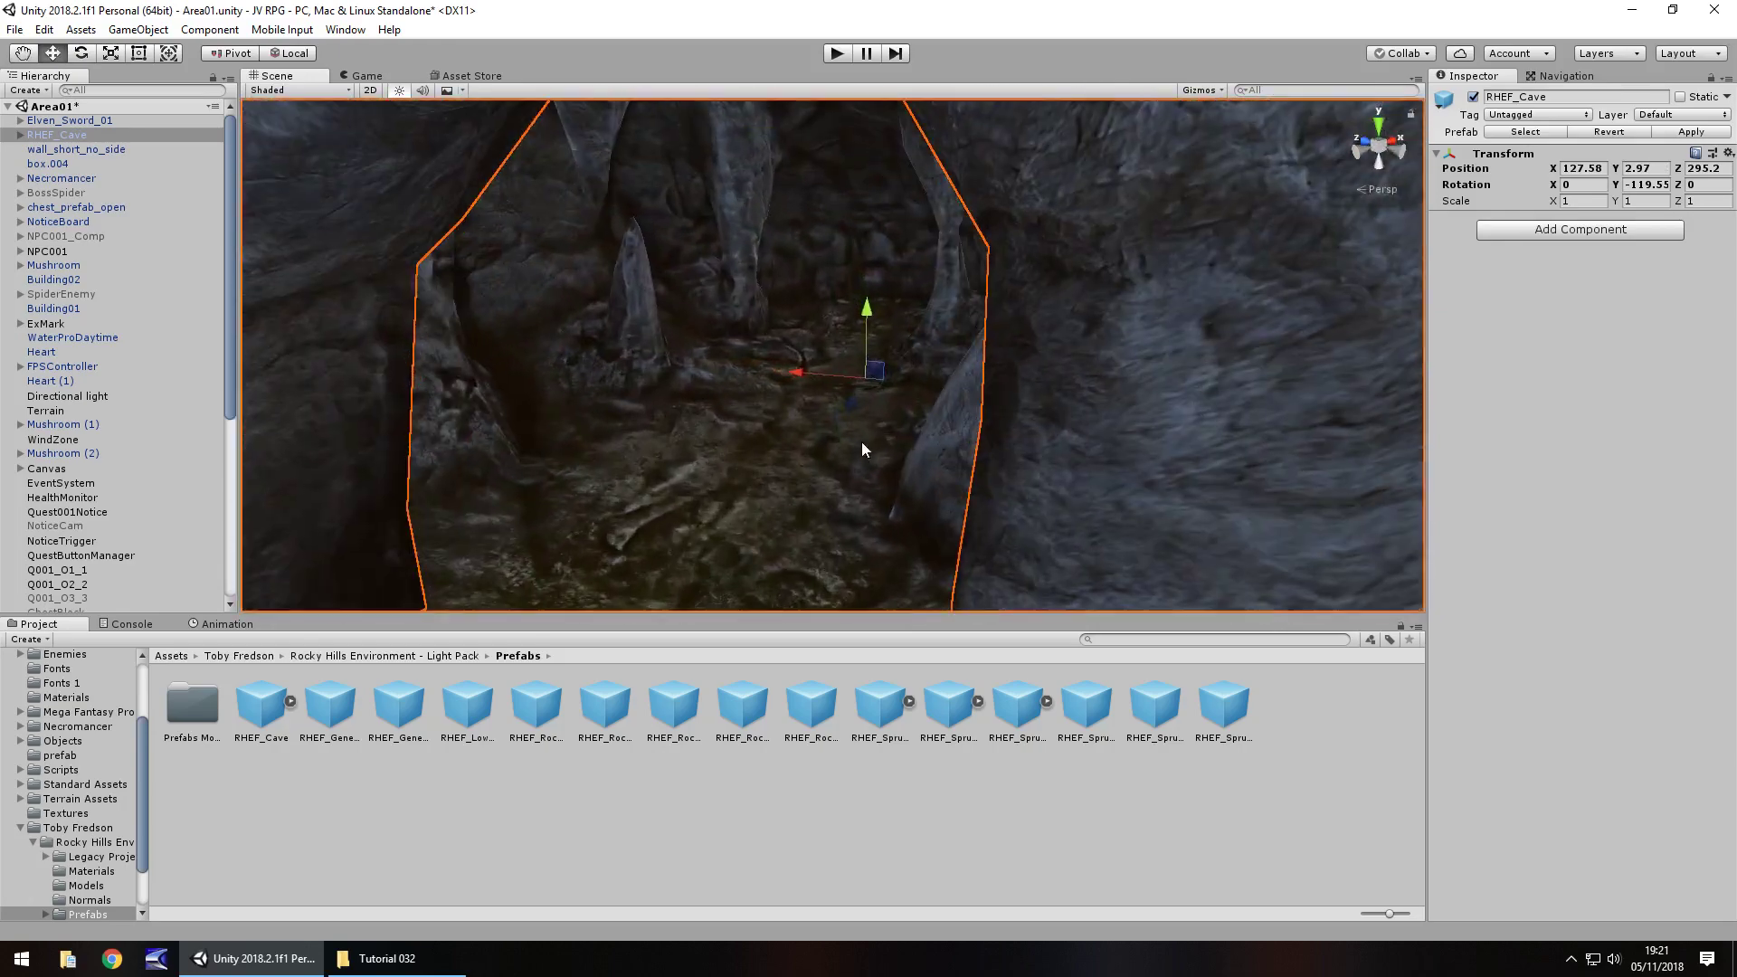
middle_click_drag(817, 425, 1059, 5)
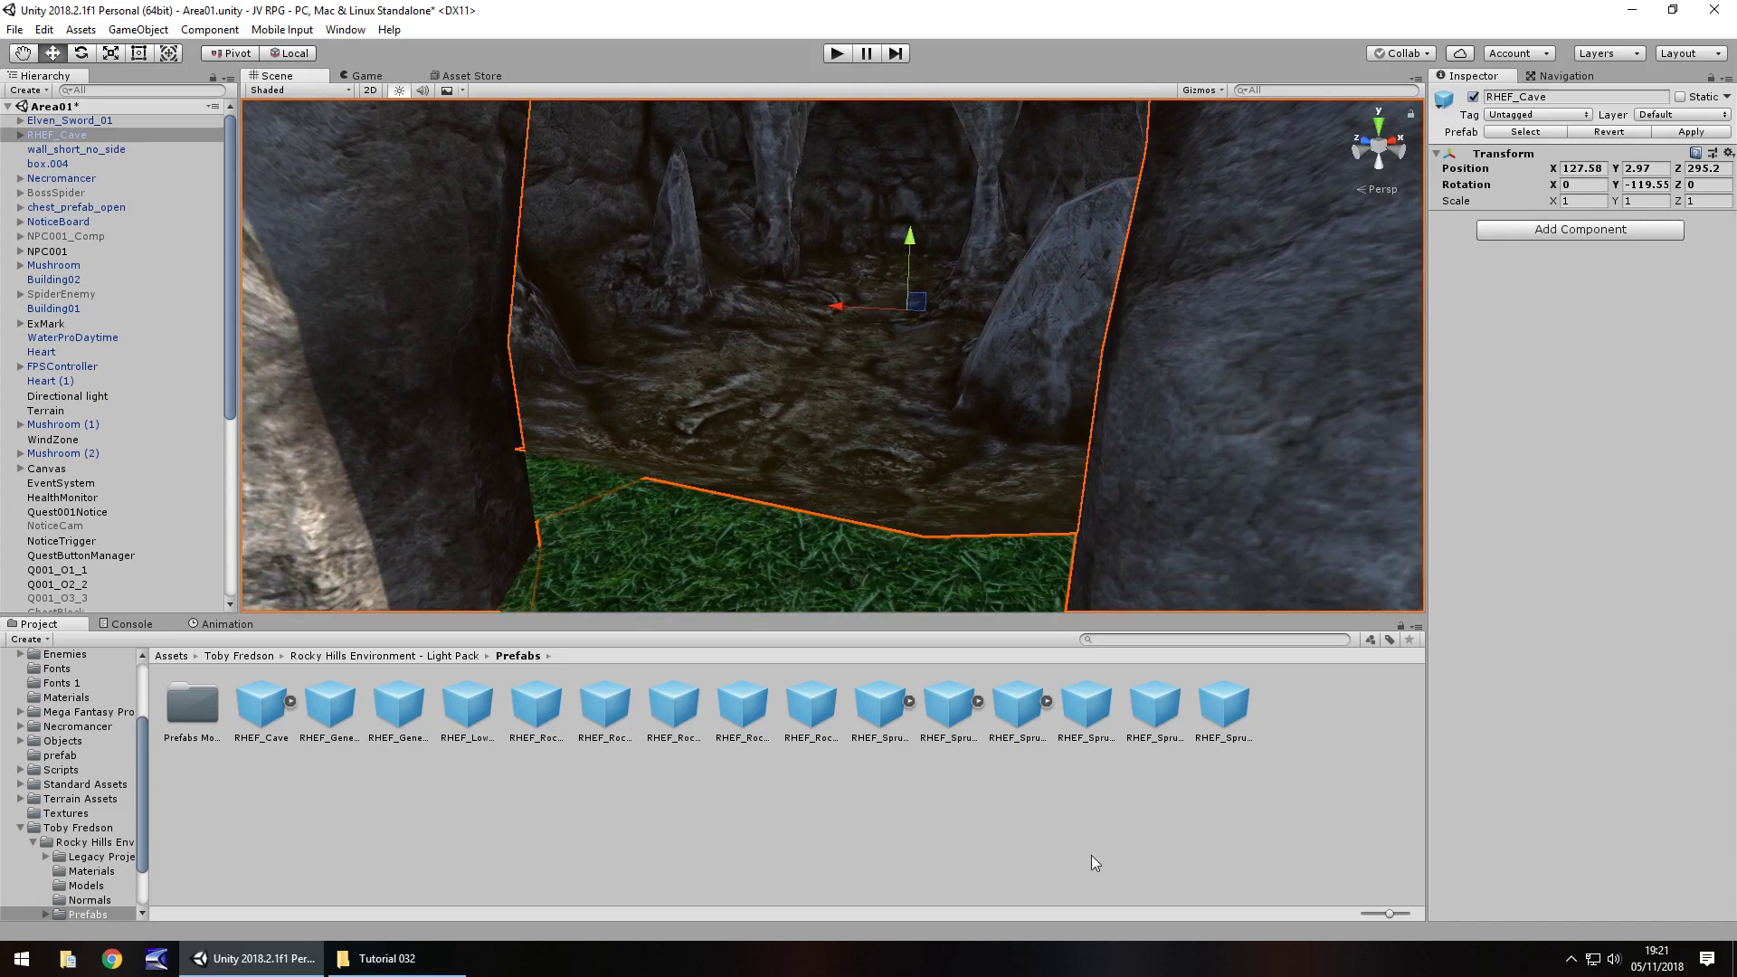
right_click_drag(1084, 441, 1098, 399)
middle_click_drag(1100, 399, 1124, 570)
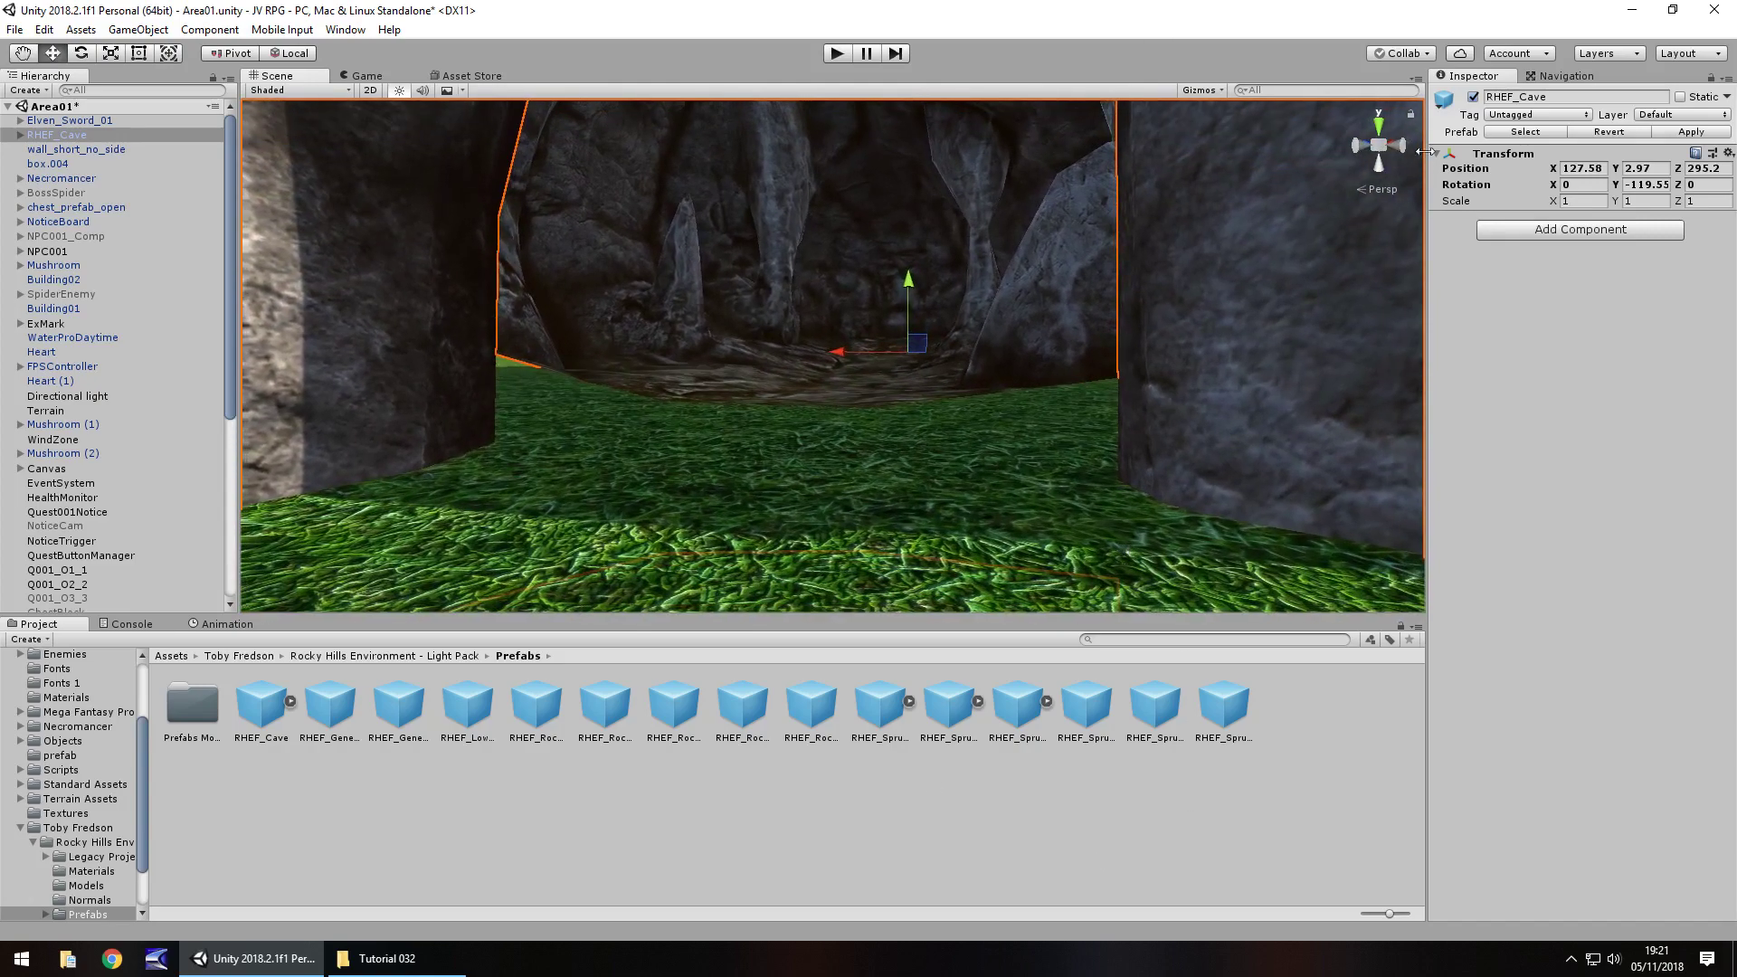
- Lower the cave to a Y position of 2.09 and move it back to about X 137.5, Z 300.8
mouse_move(892, 310)
left_mouse_down()
mouse_move(913, 294)
mouse_move(920, 320)
mouse_move(925, 304)
left_mouse_up()
right_click_drag(925, 304, 729, 266)
right_click_drag(953, 348, 845, 423)
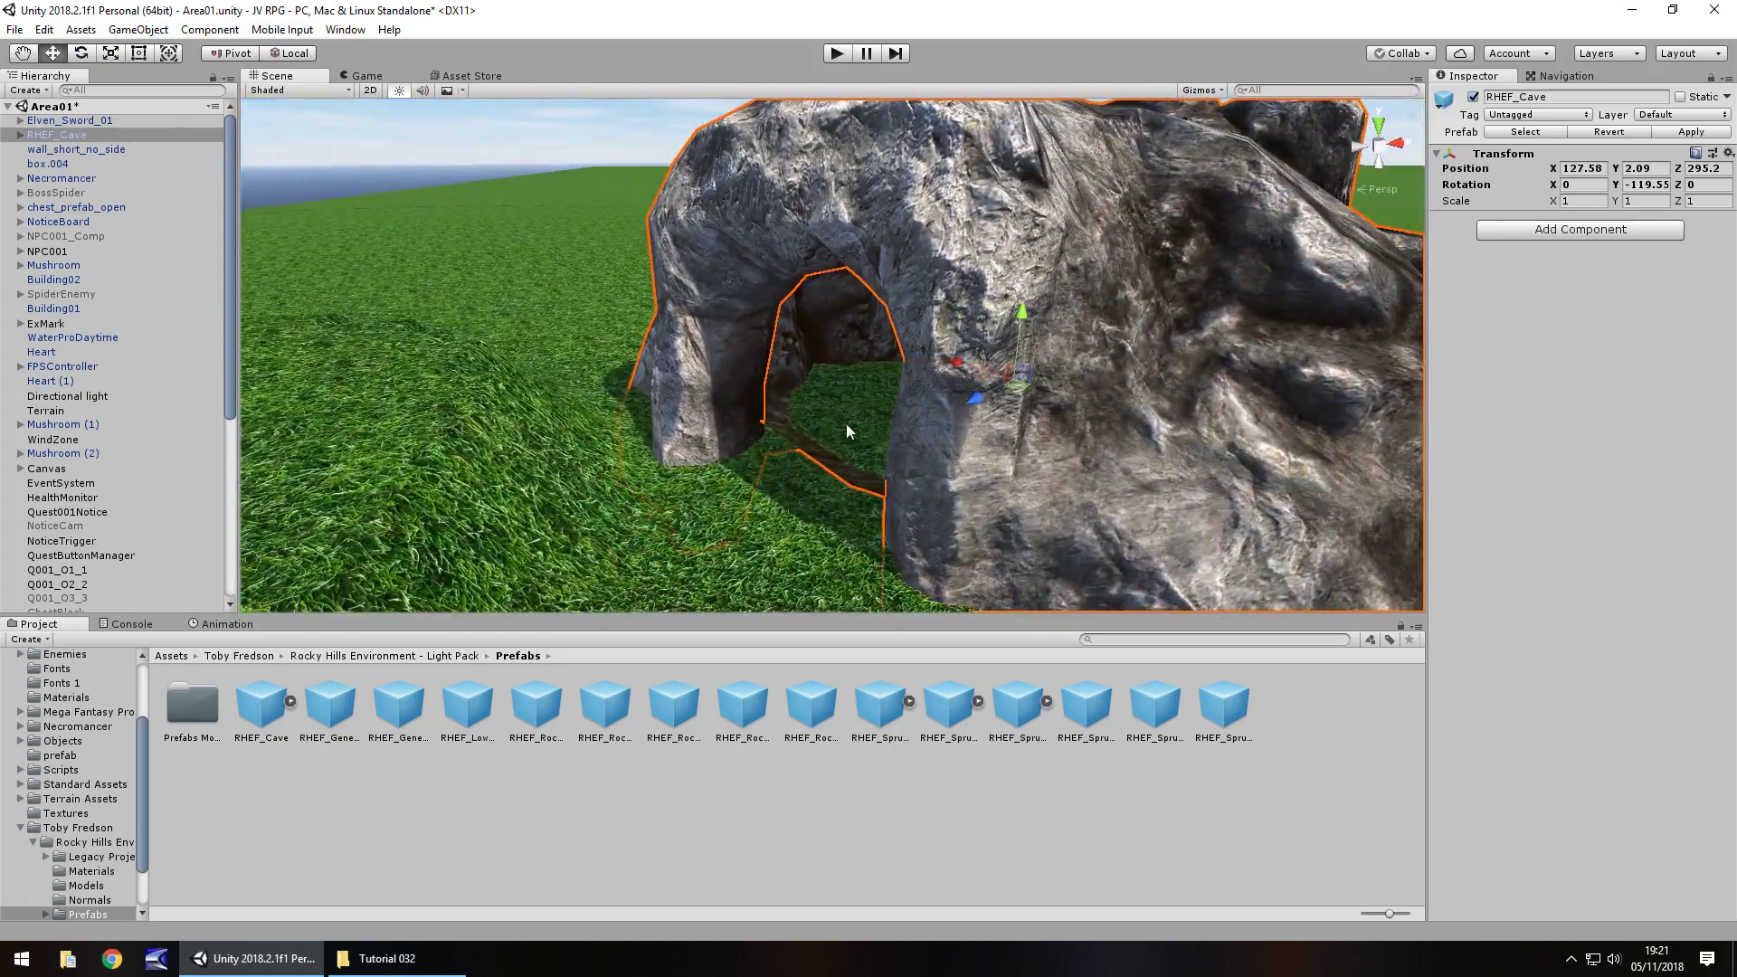
left_click_drag(992, 387, 1108, 352)
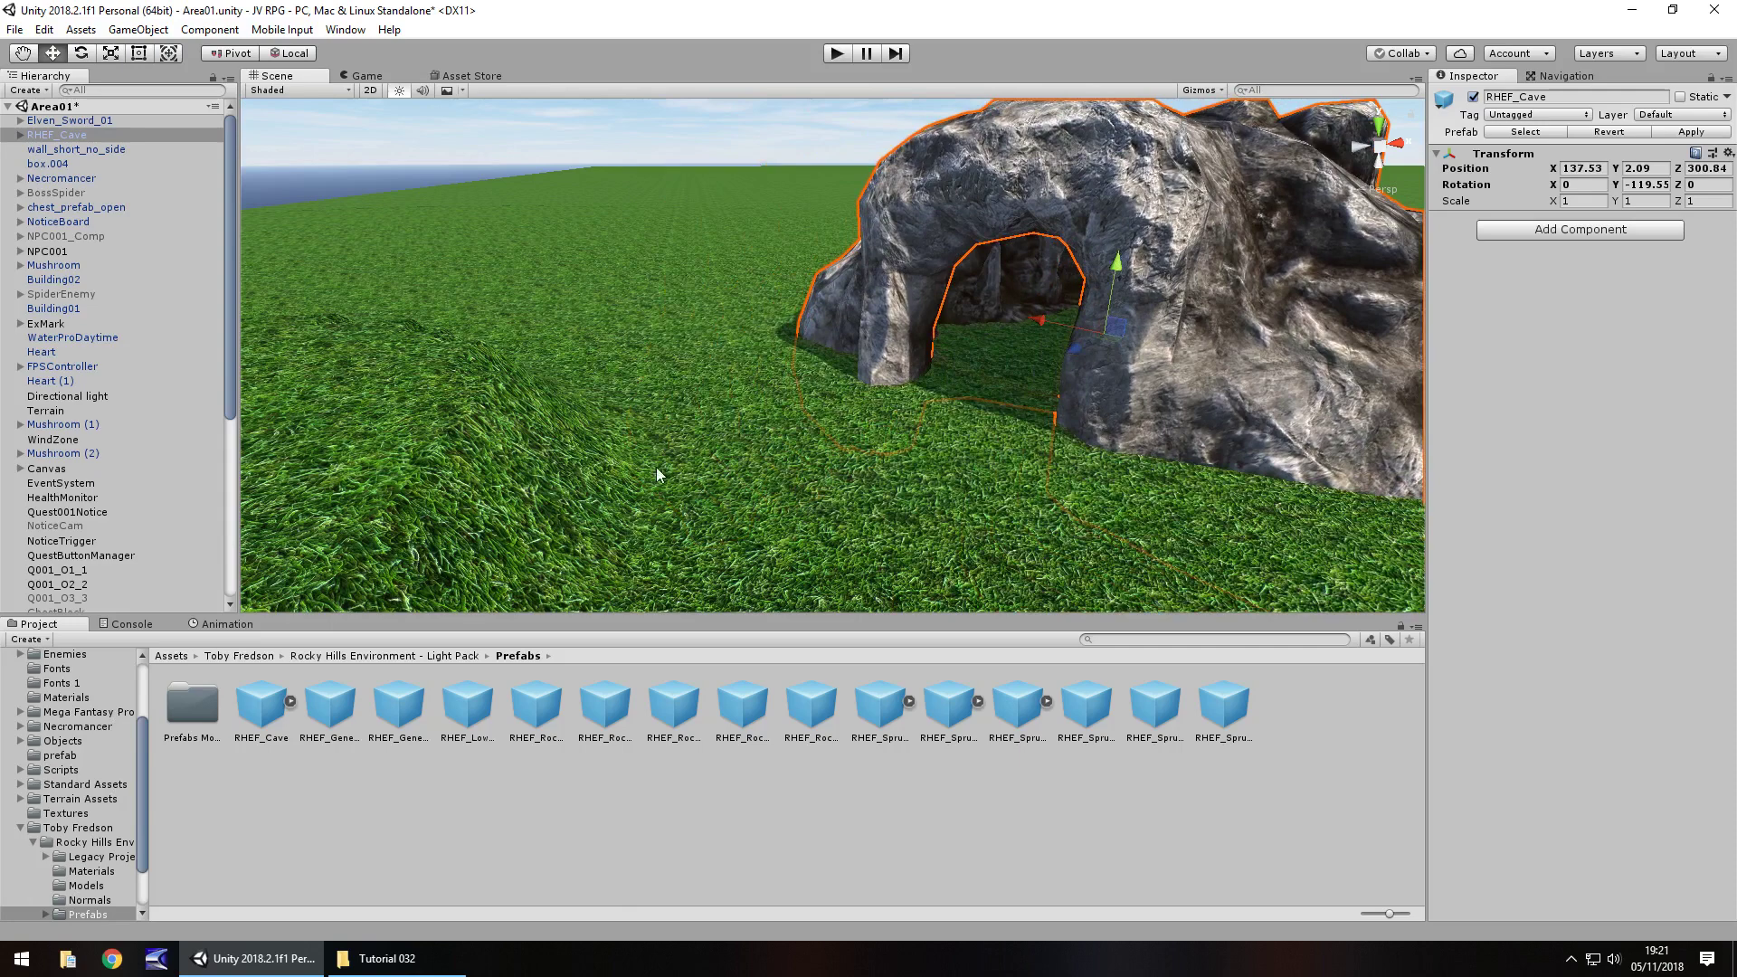
right_click_drag(954, 232, 873, 371)
- Select the terrain around the cave and set its raising brush to the irregular dark blotch shape with a size of 19
left_click(522, 360)
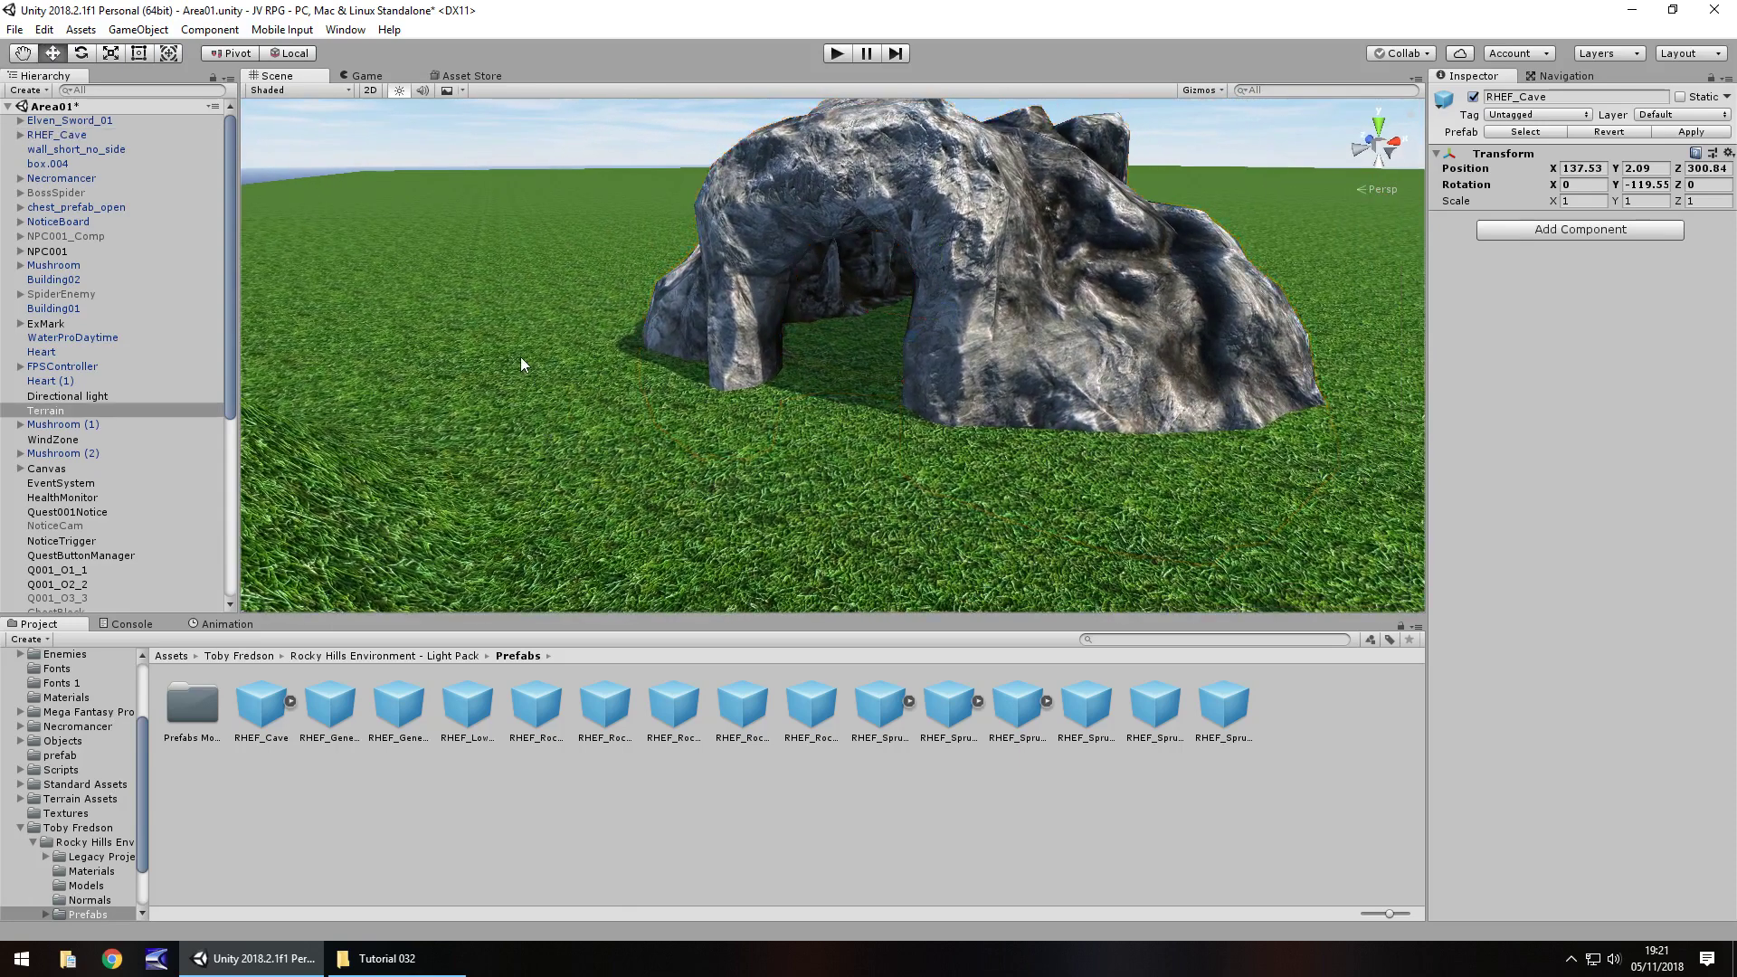
right_click_drag(980, 363, 916, 366)
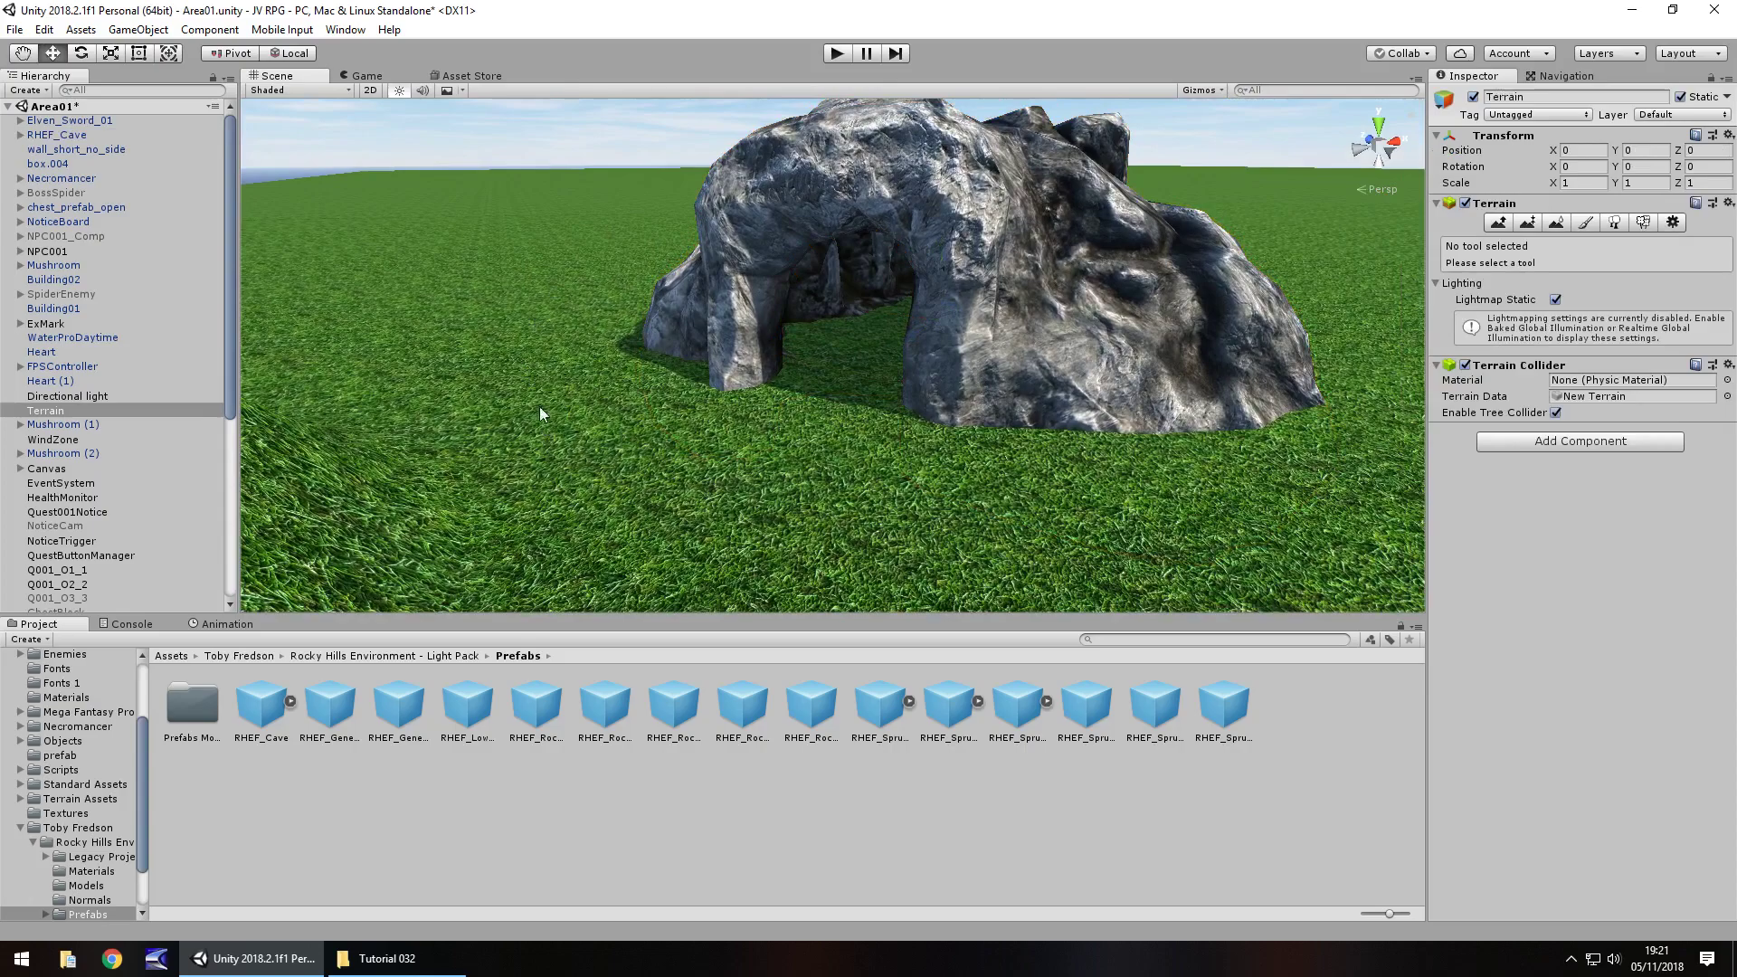
right_click_drag(516, 335, 1713, 228)
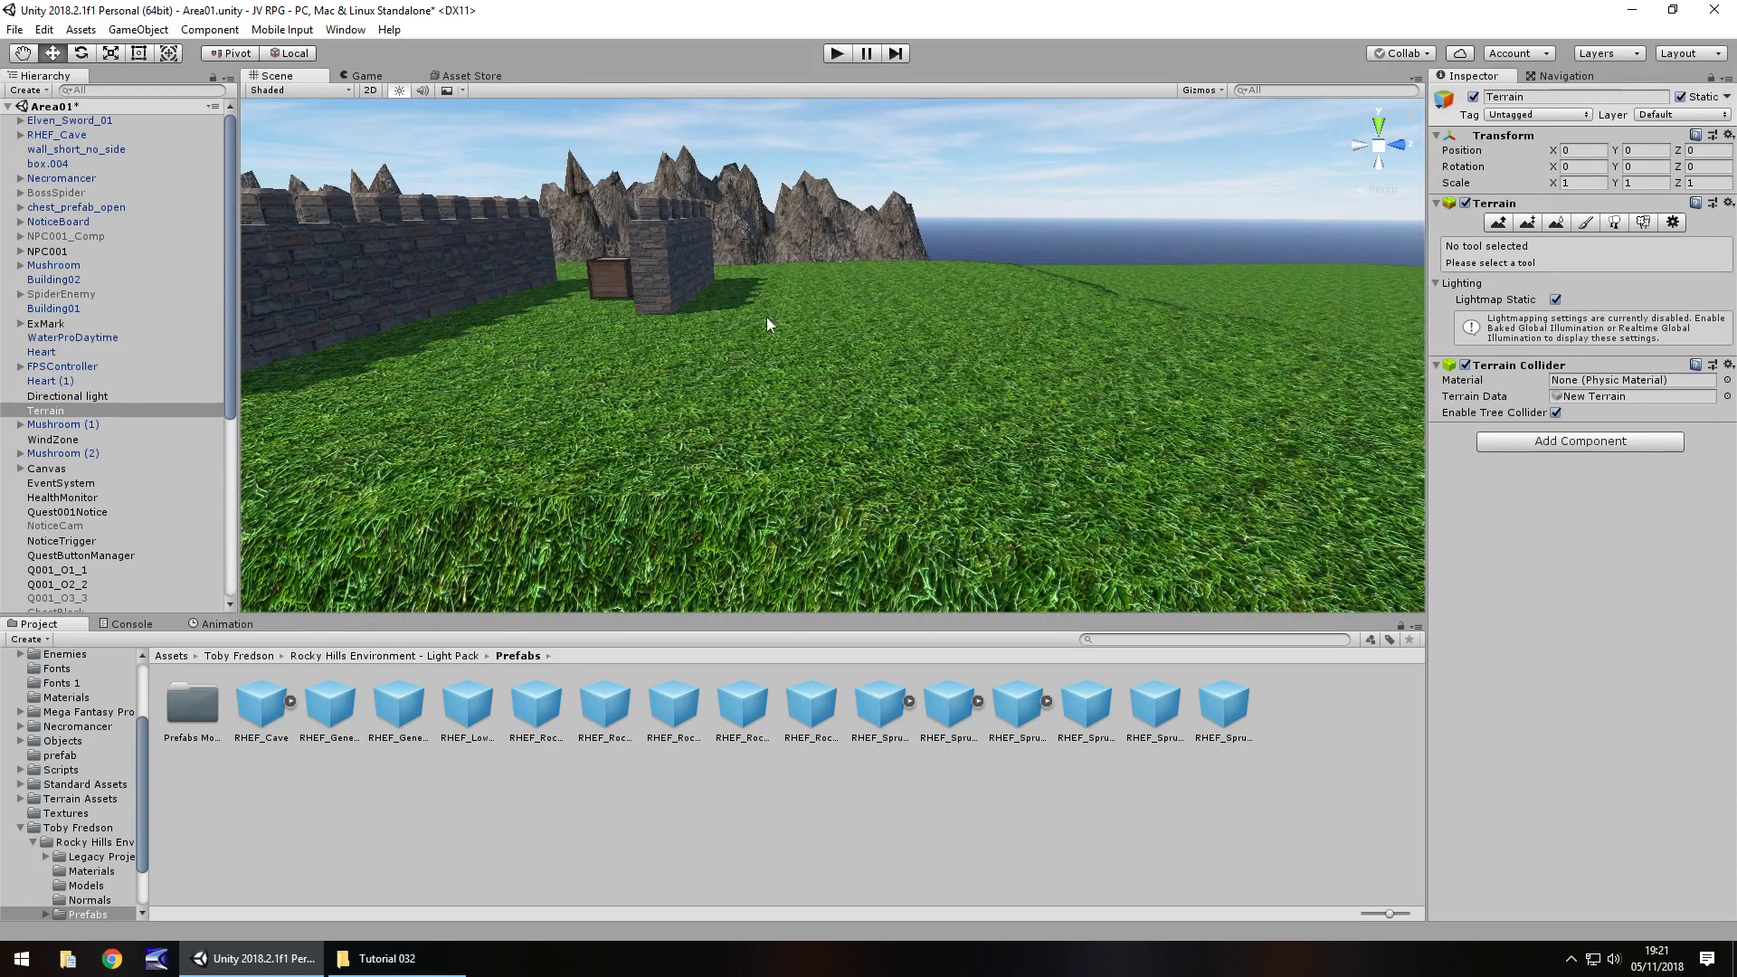
right_click_drag(767, 319, 935, 447)
left_click(1254, 458)
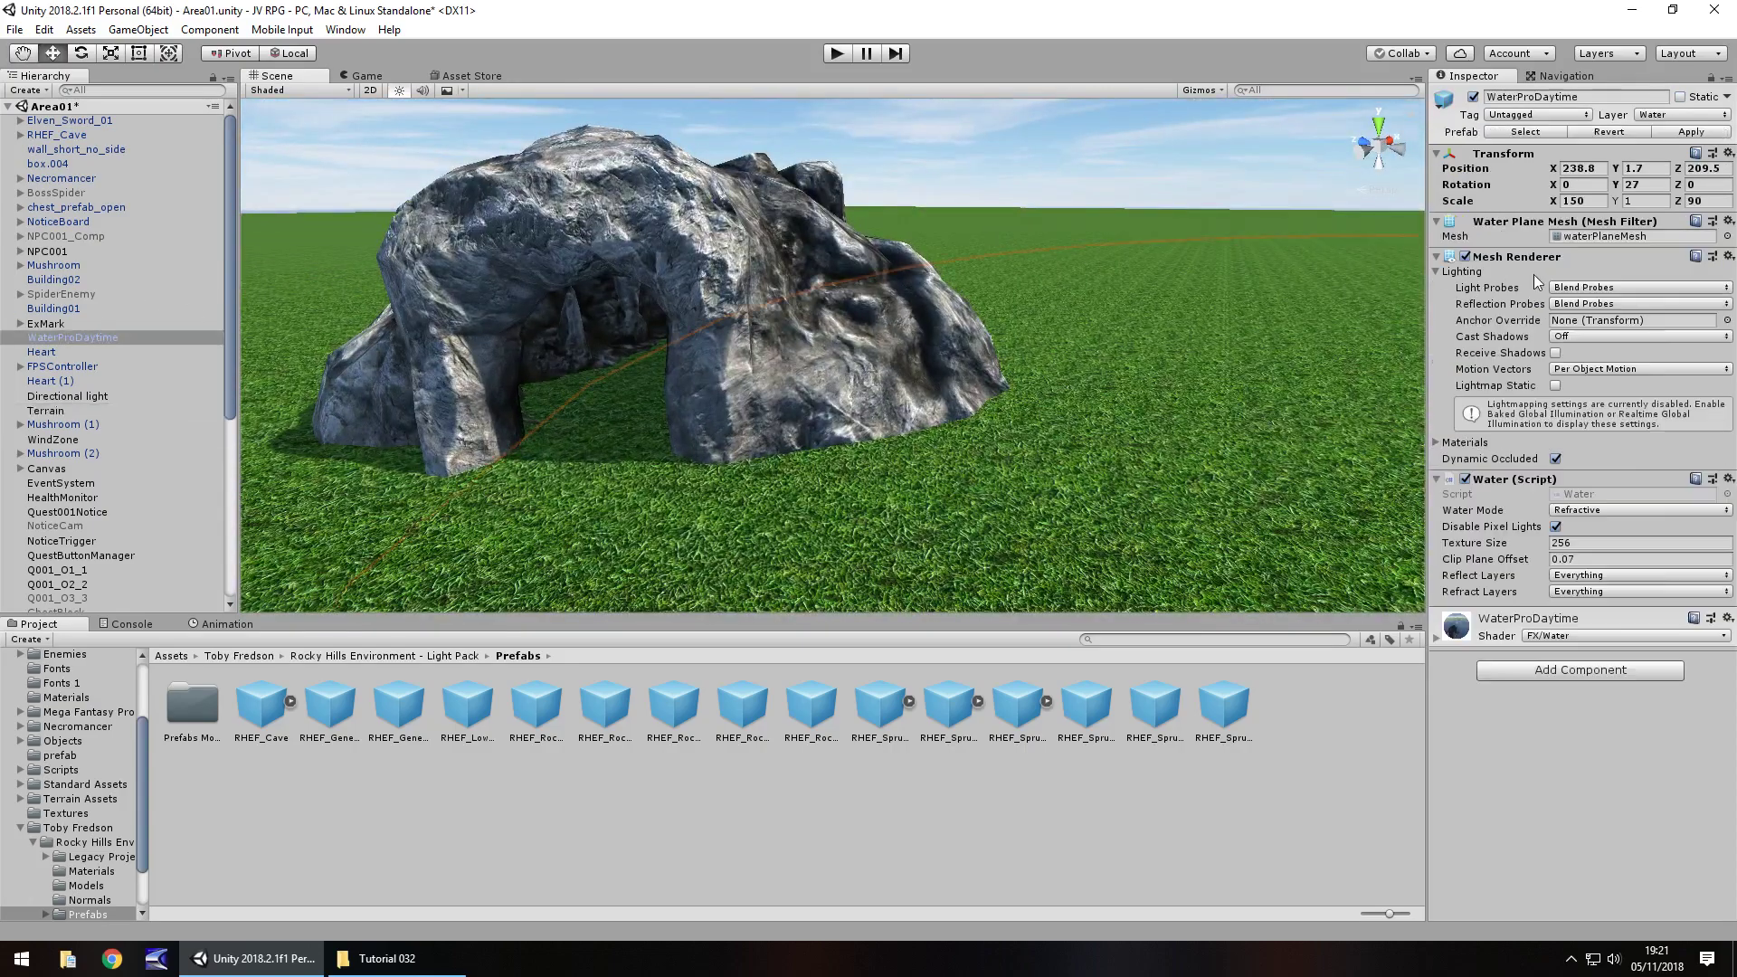
left_click(329, 313)
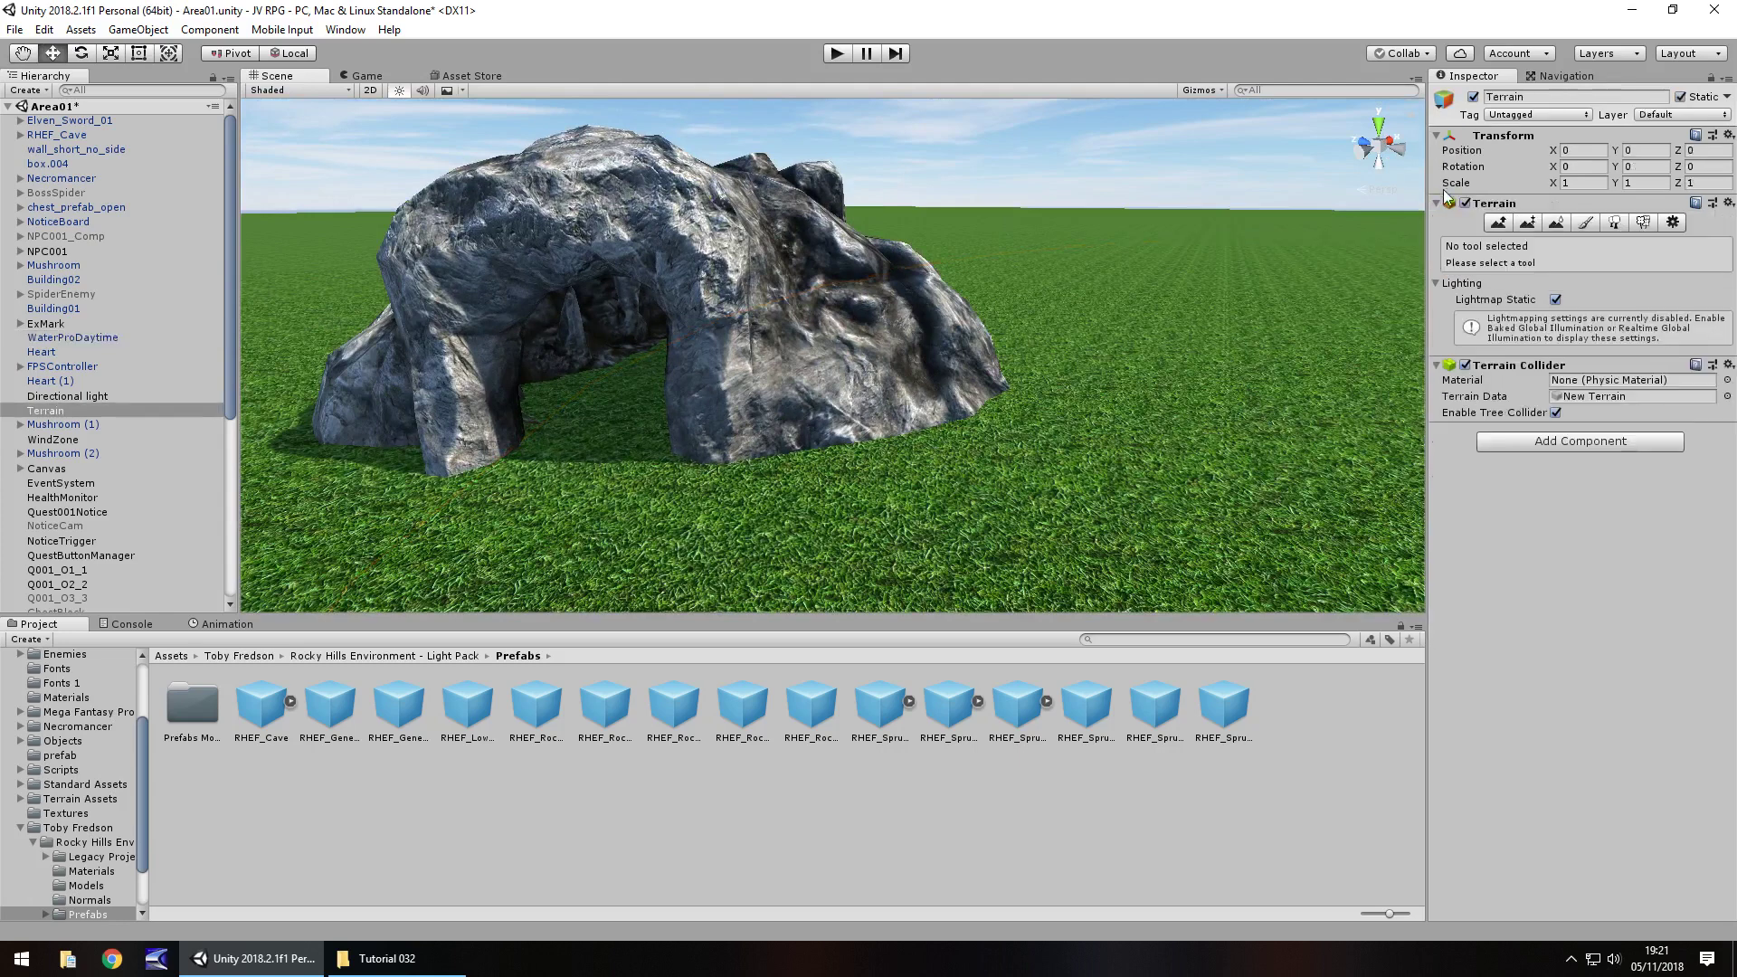
left_click(1500, 222)
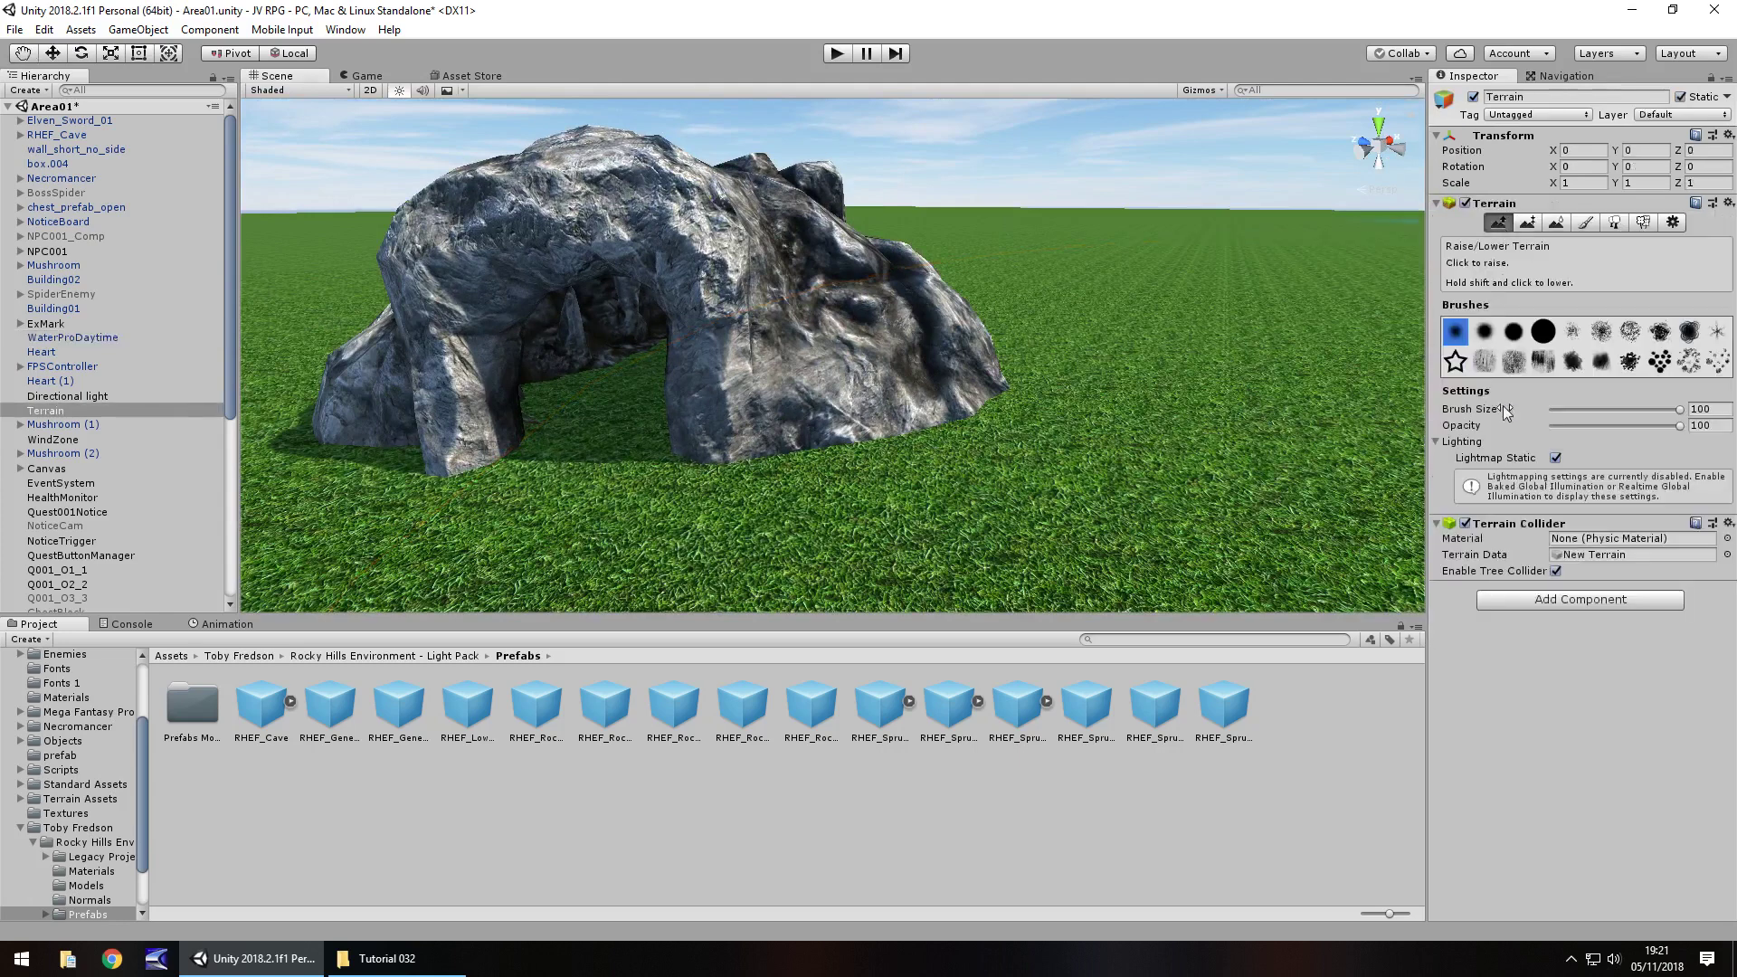
left_click(1659, 362)
left_click(1603, 360)
left_click_drag(1678, 410, 1576, 423)
- Paint the brown rock texture over the ground around the cave and across its entrance
left_click(1585, 222)
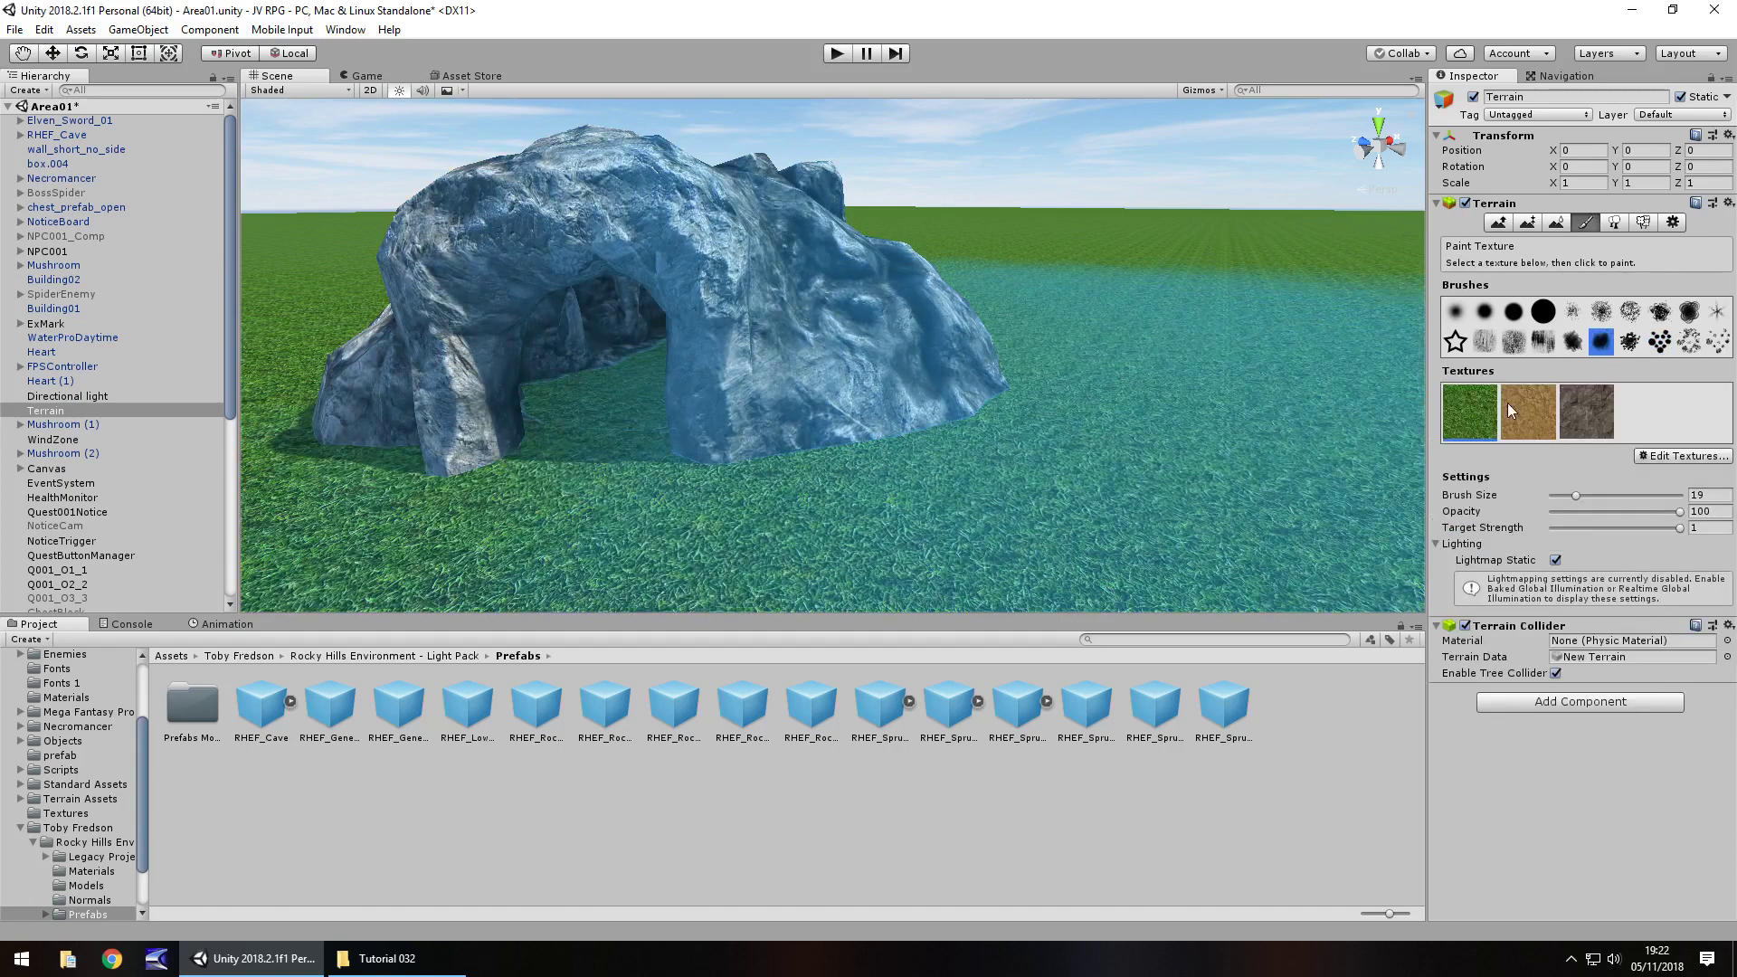
left_click_drag(1023, 398, 1421, 394)
mouse_move(1285, 367)
left_mouse_down()
mouse_move(1134, 385)
mouse_move(1115, 429)
mouse_move(1153, 370)
mouse_move(1350, 423)
mouse_move(415, 426)
mouse_move(584, 420)
mouse_move(671, 389)
mouse_move(787, 400)
left_mouse_up()
left_click_drag(570, 469, 649, 378, "alt")
left_click_drag(431, 356, 813, 353, "alt")
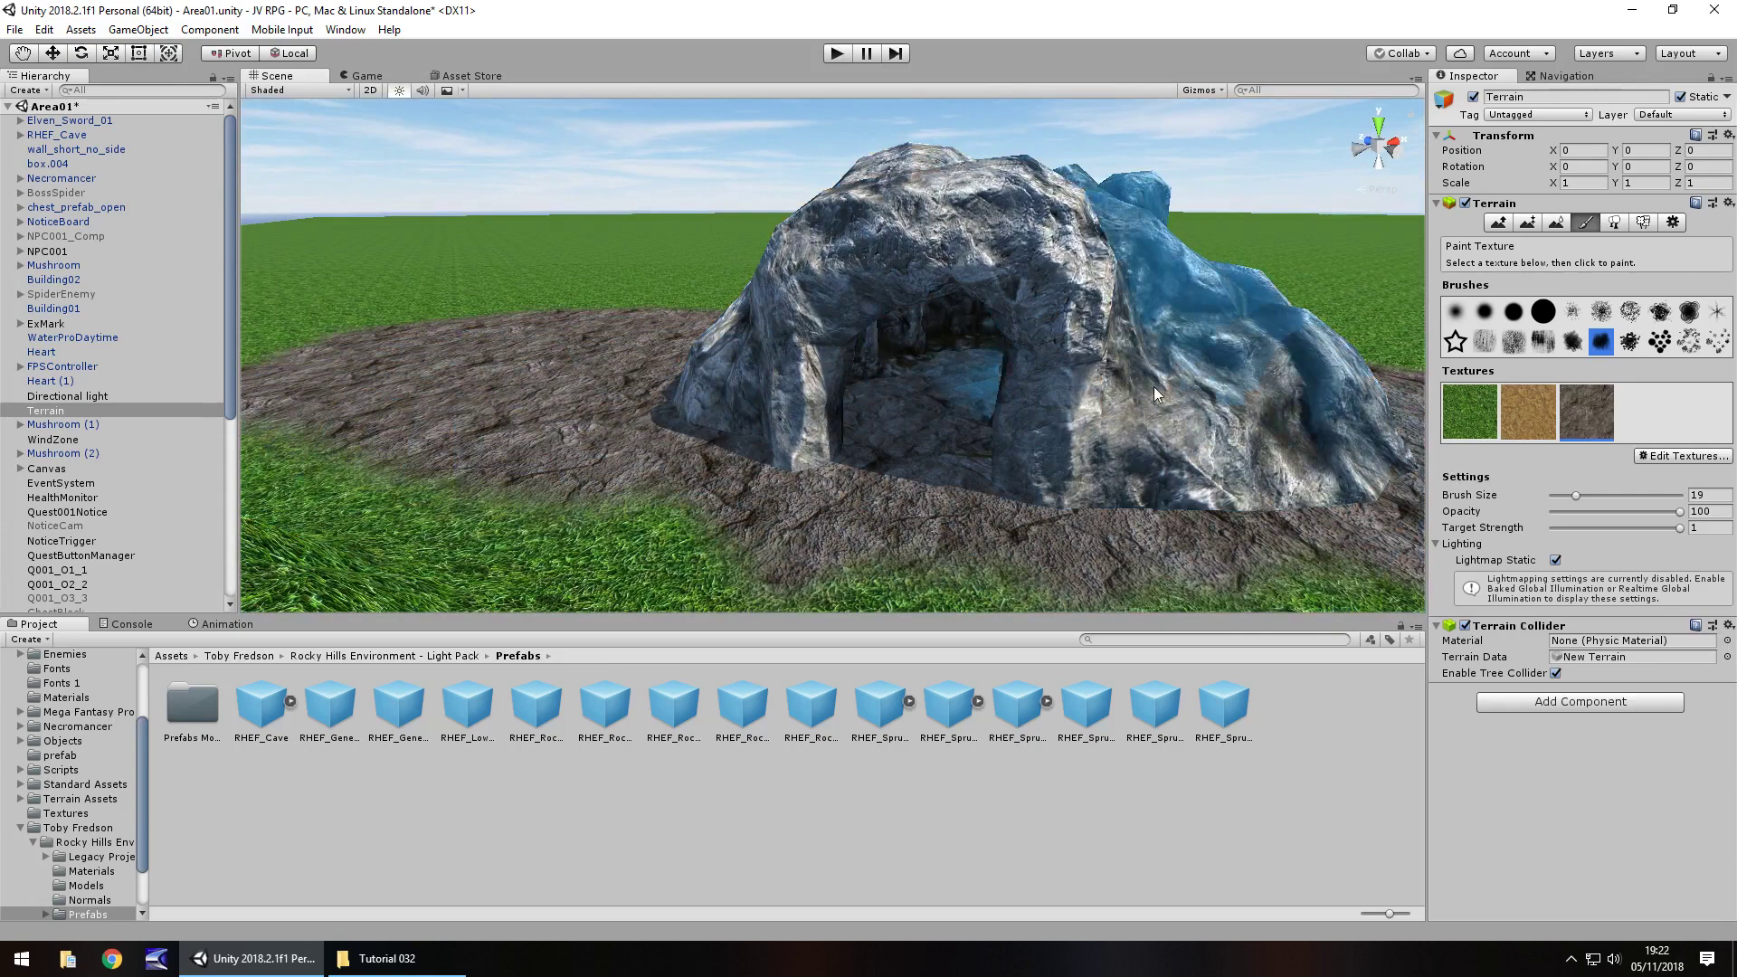
- Try raising the terrain beside the cave with the blotch brush at opacity 100, and undo the raise
left_click(1500, 226)
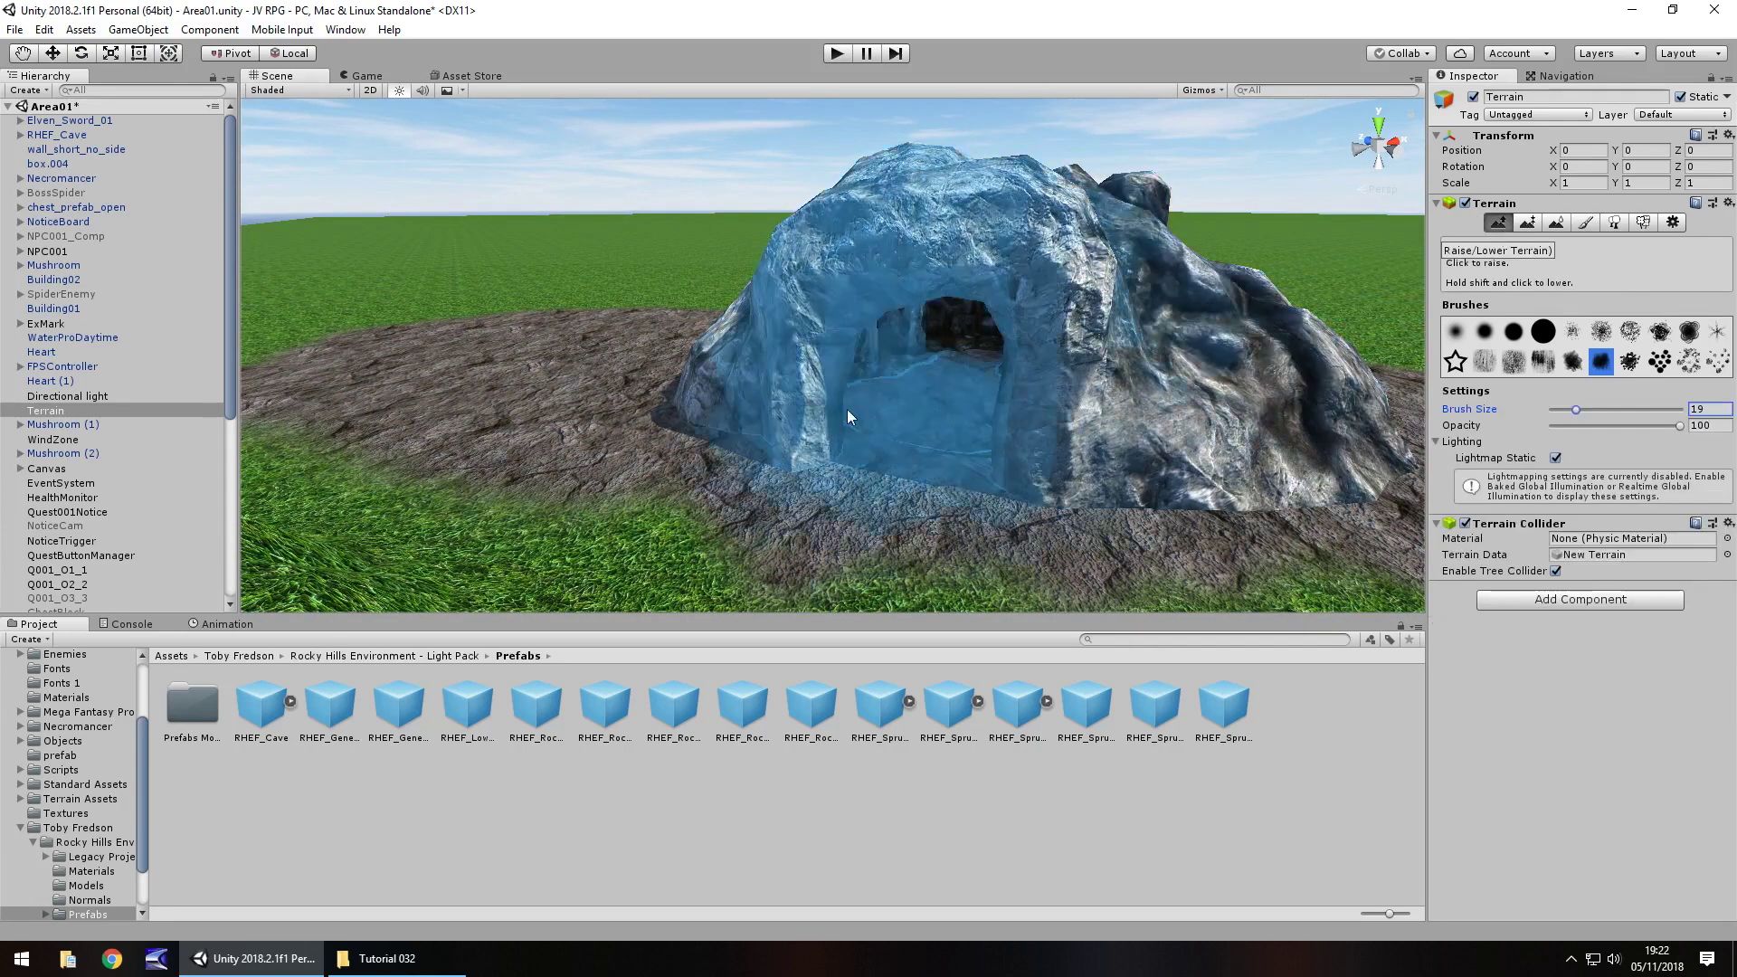
left_click_drag(525, 369, 512, 366)
left_click_drag(691, 393, 1072, 366, "alt")
left_click_drag(955, 399, 799, 363)
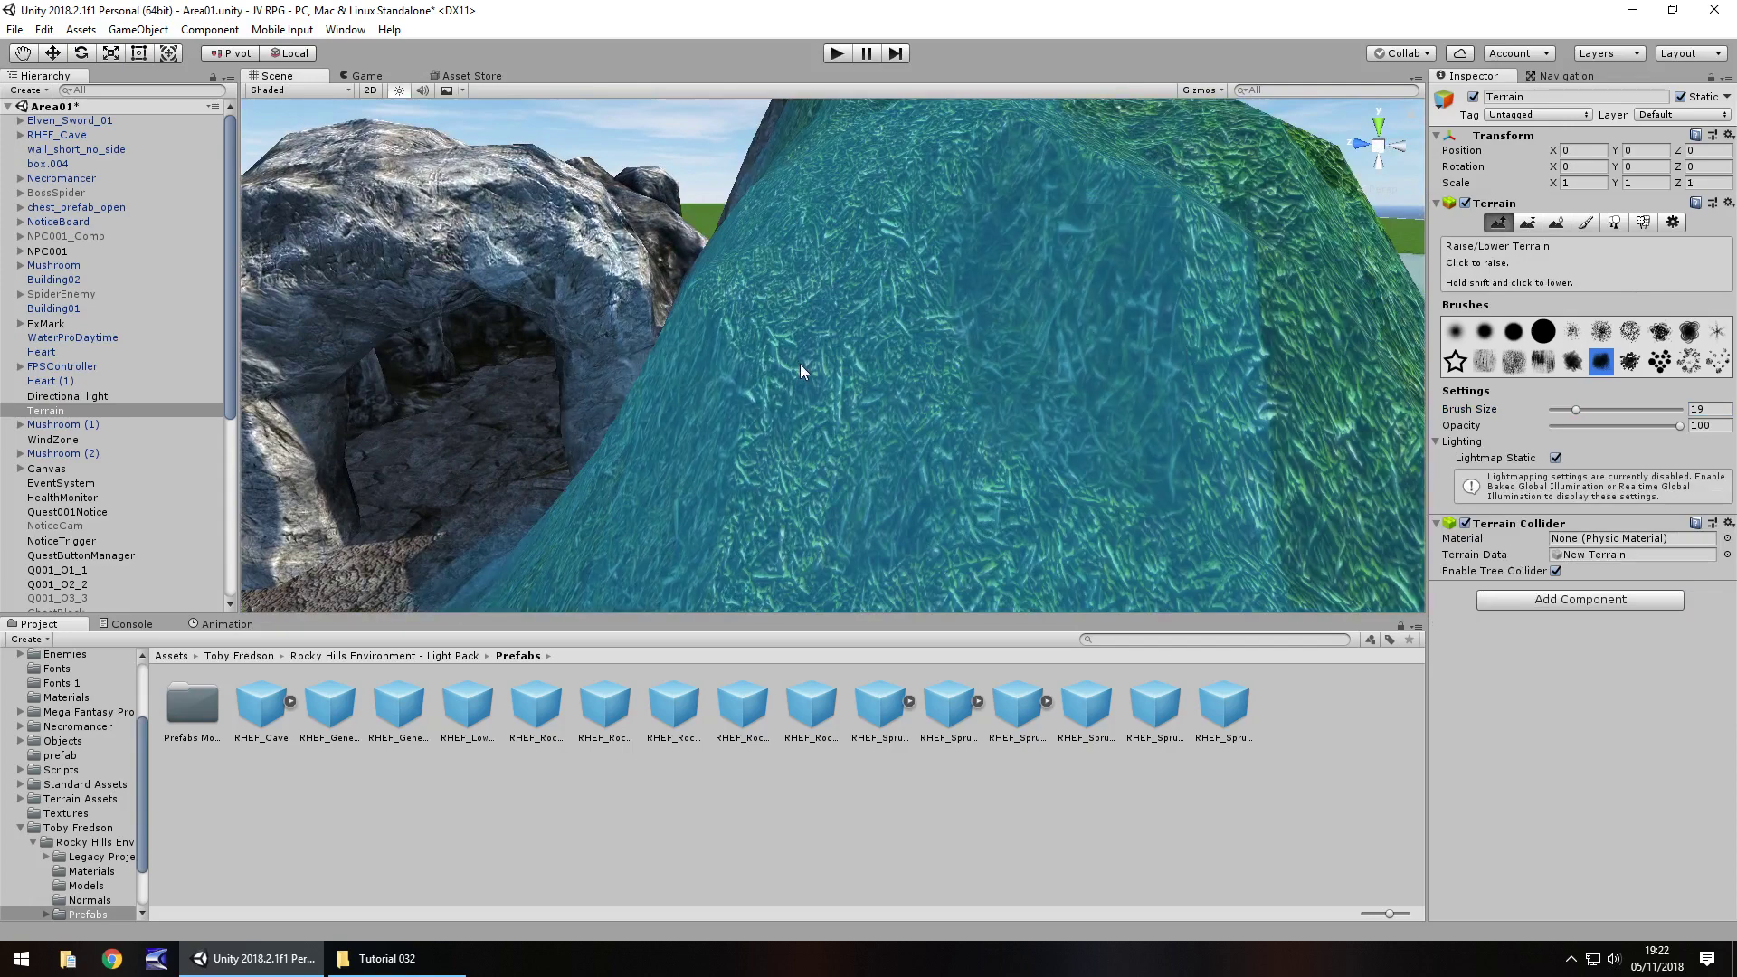
key("ctrl+z")
- Raise a mound beside the cave at opacity 18 and roughen its surface with a speckled brush
left_click_drag(1685, 427, 1579, 431)
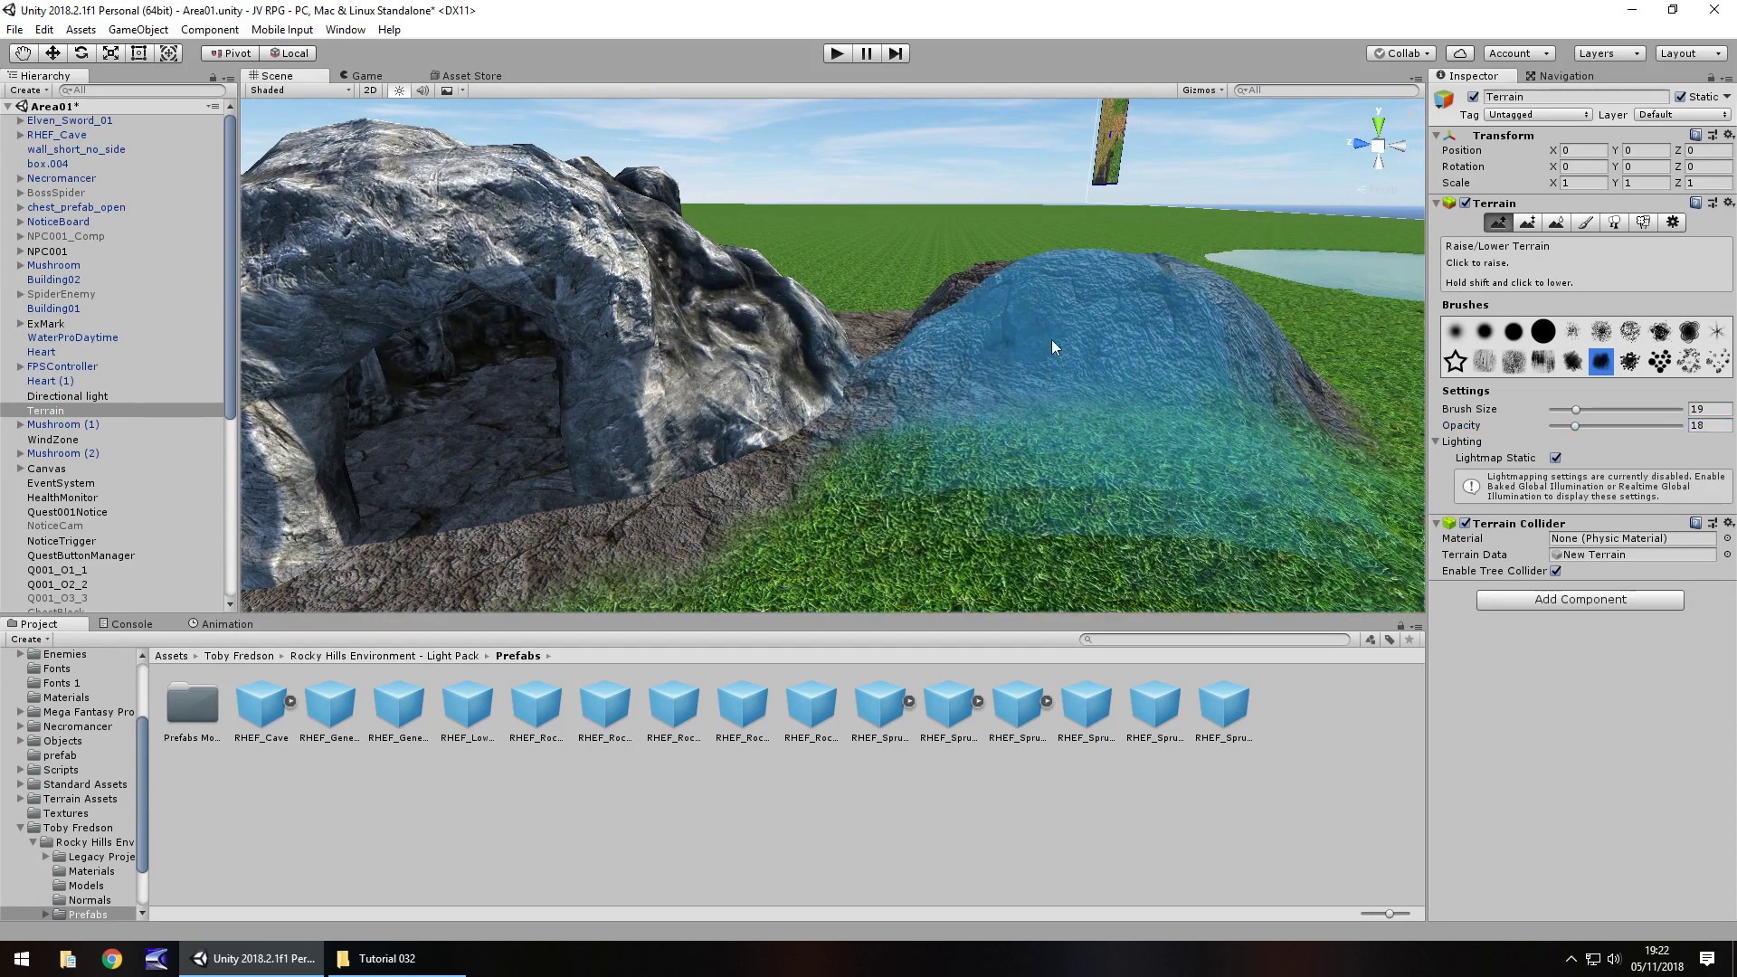
left_click_drag(1051, 339, 1240, 369)
left_click(1660, 361)
left_click(1688, 361)
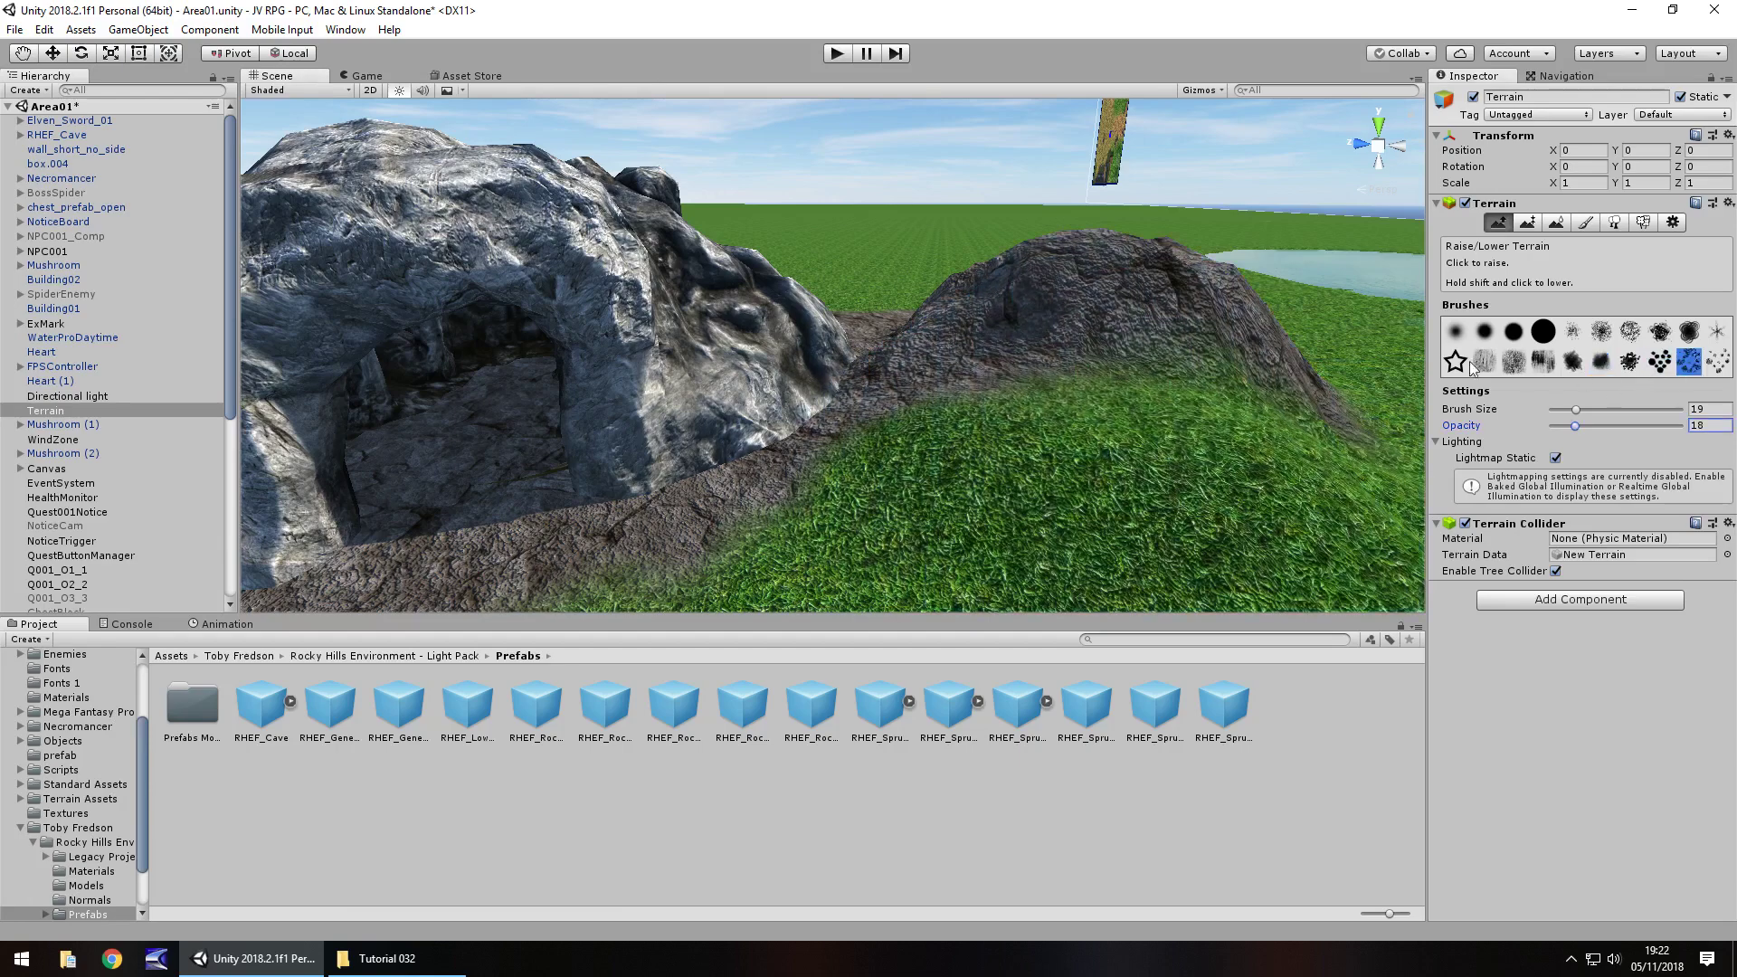
left_click(1299, 414)
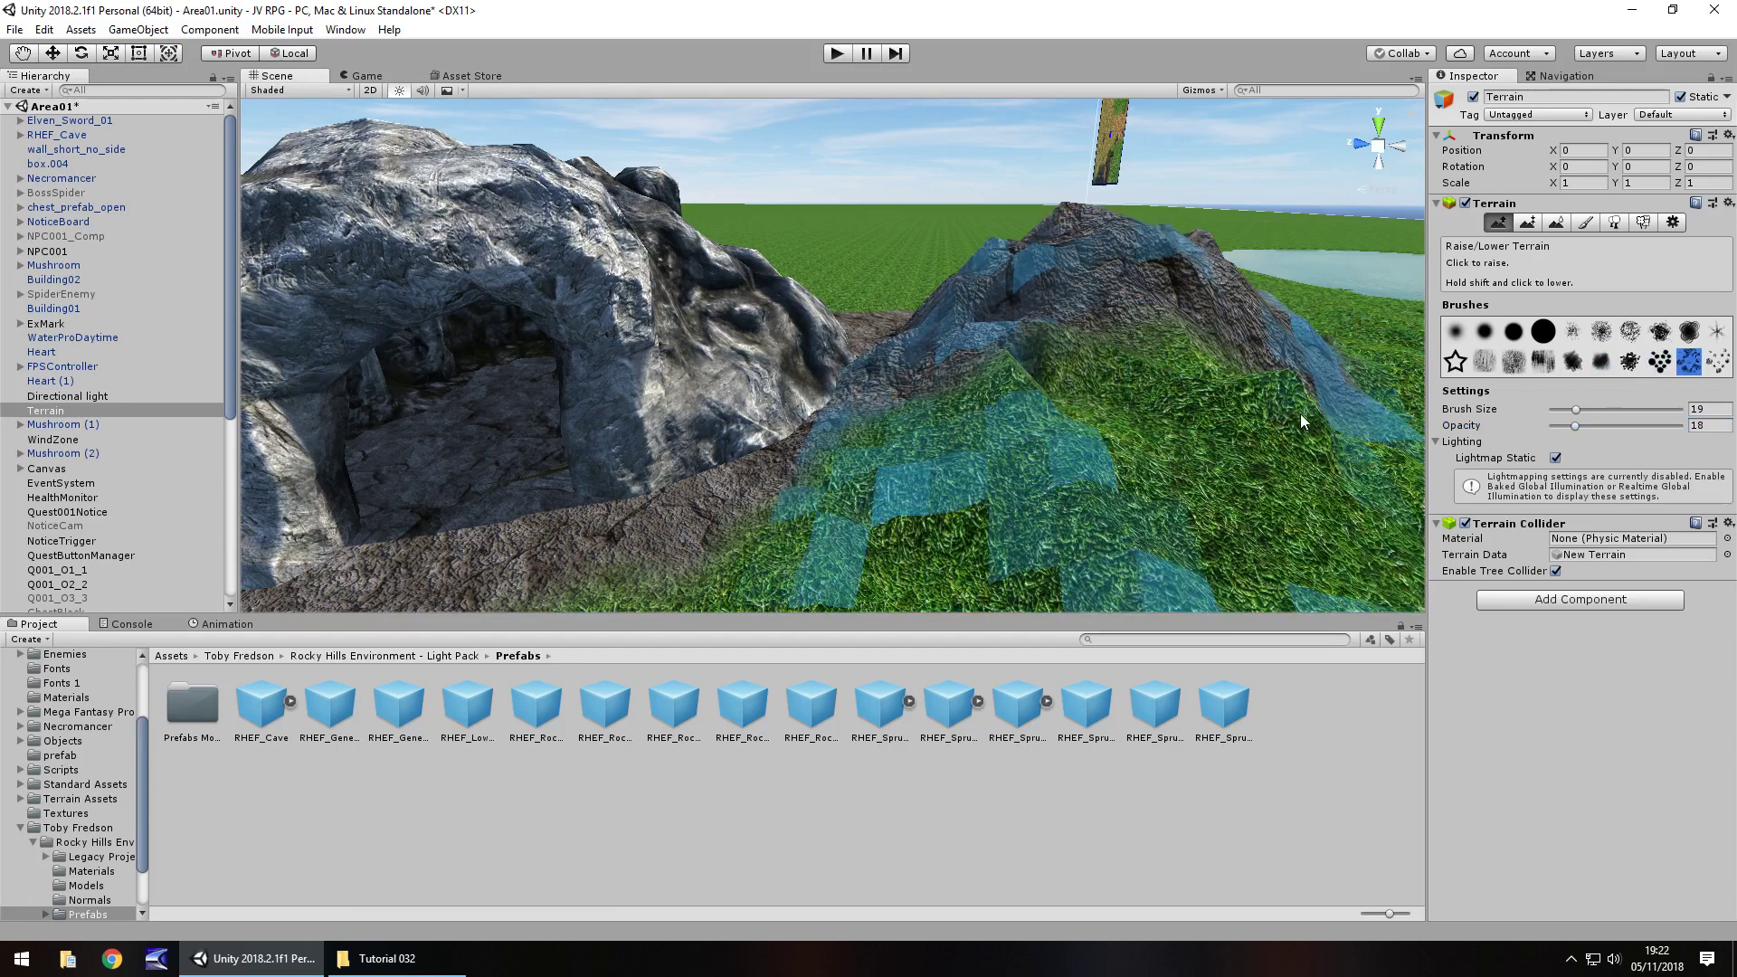
left_click(1129, 402)
middle_click_drag(960, 525, 961, 699)
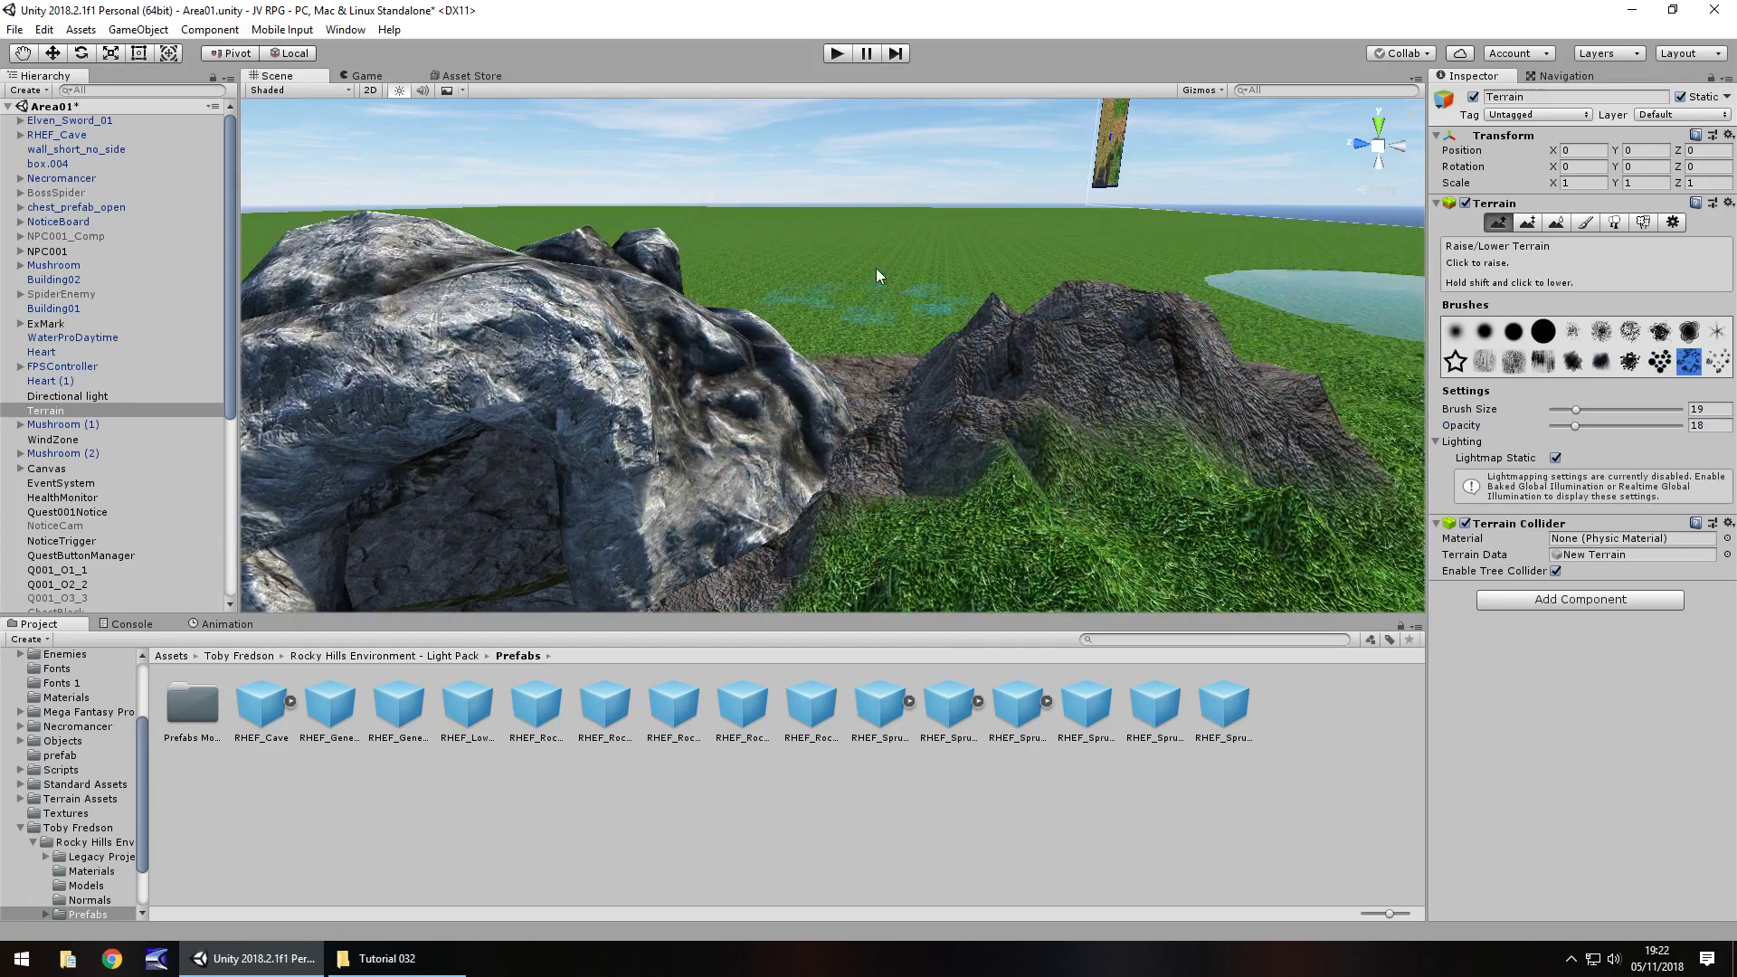
- Raise a jagged mound of terrain on the opposite side of the cave with the speckled brush
right_click_drag(1004, 356, 531, 312)
left_click(796, 375)
left_click(840, 390)
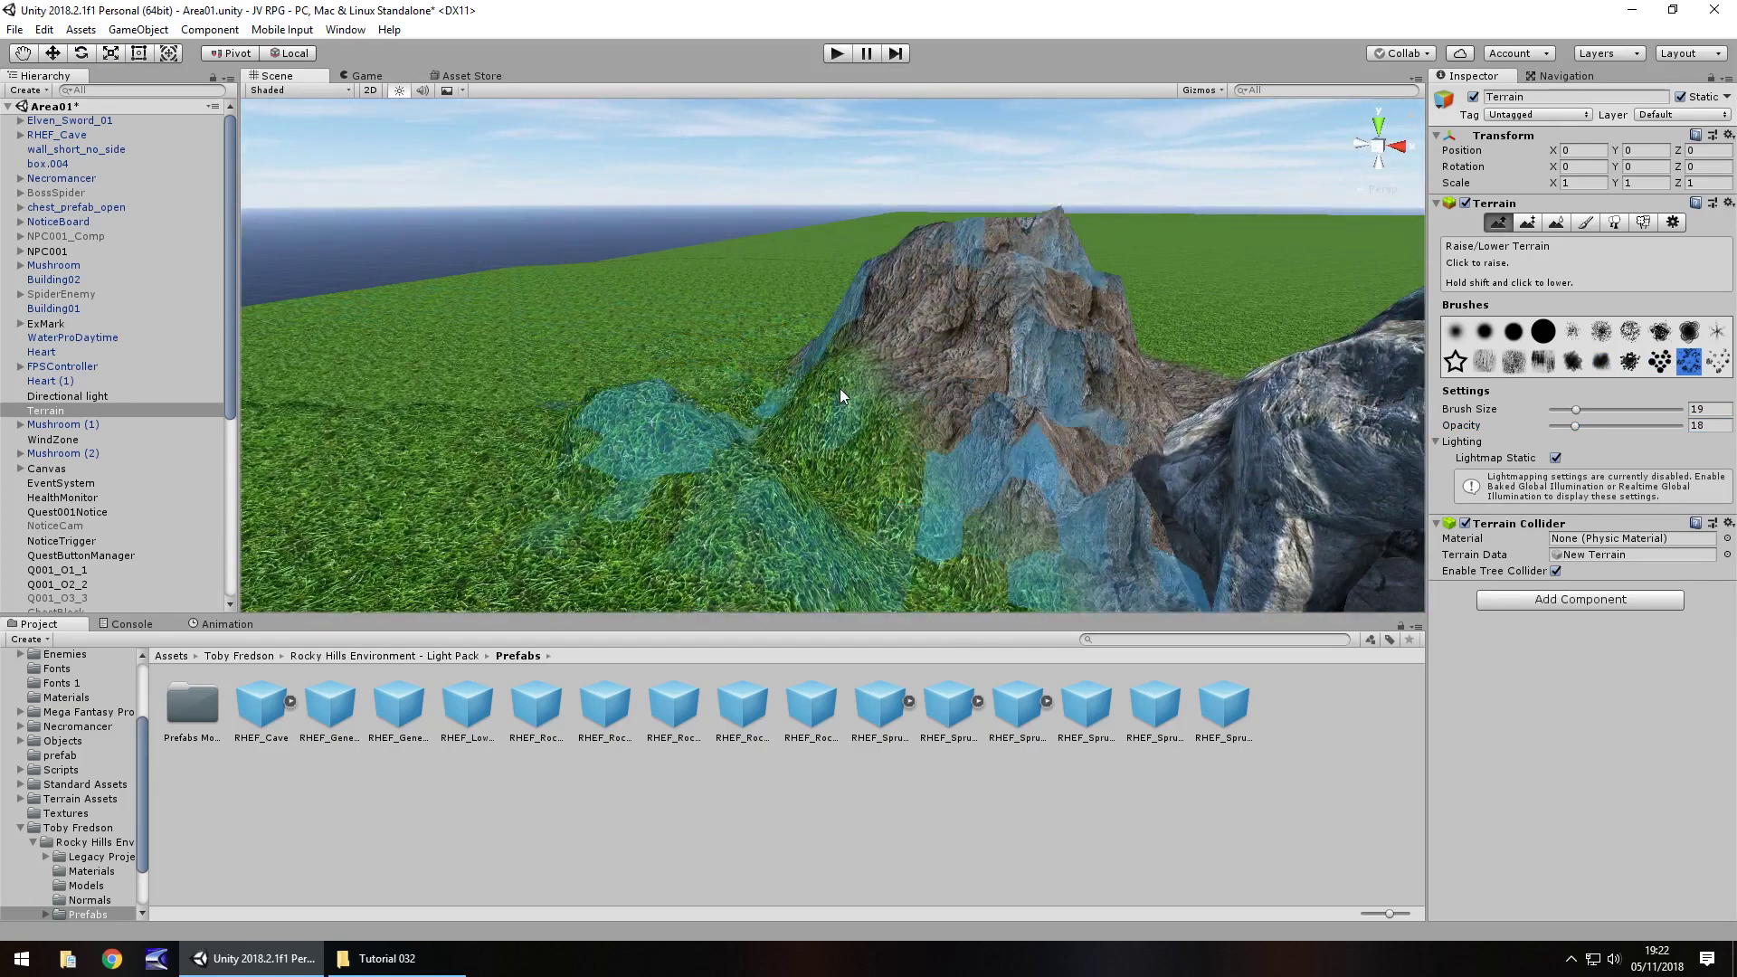
- Paint the rock texture over the mounds and ground on both sides of the cave with the soft round brush, and save the scene
left_click(1585, 222)
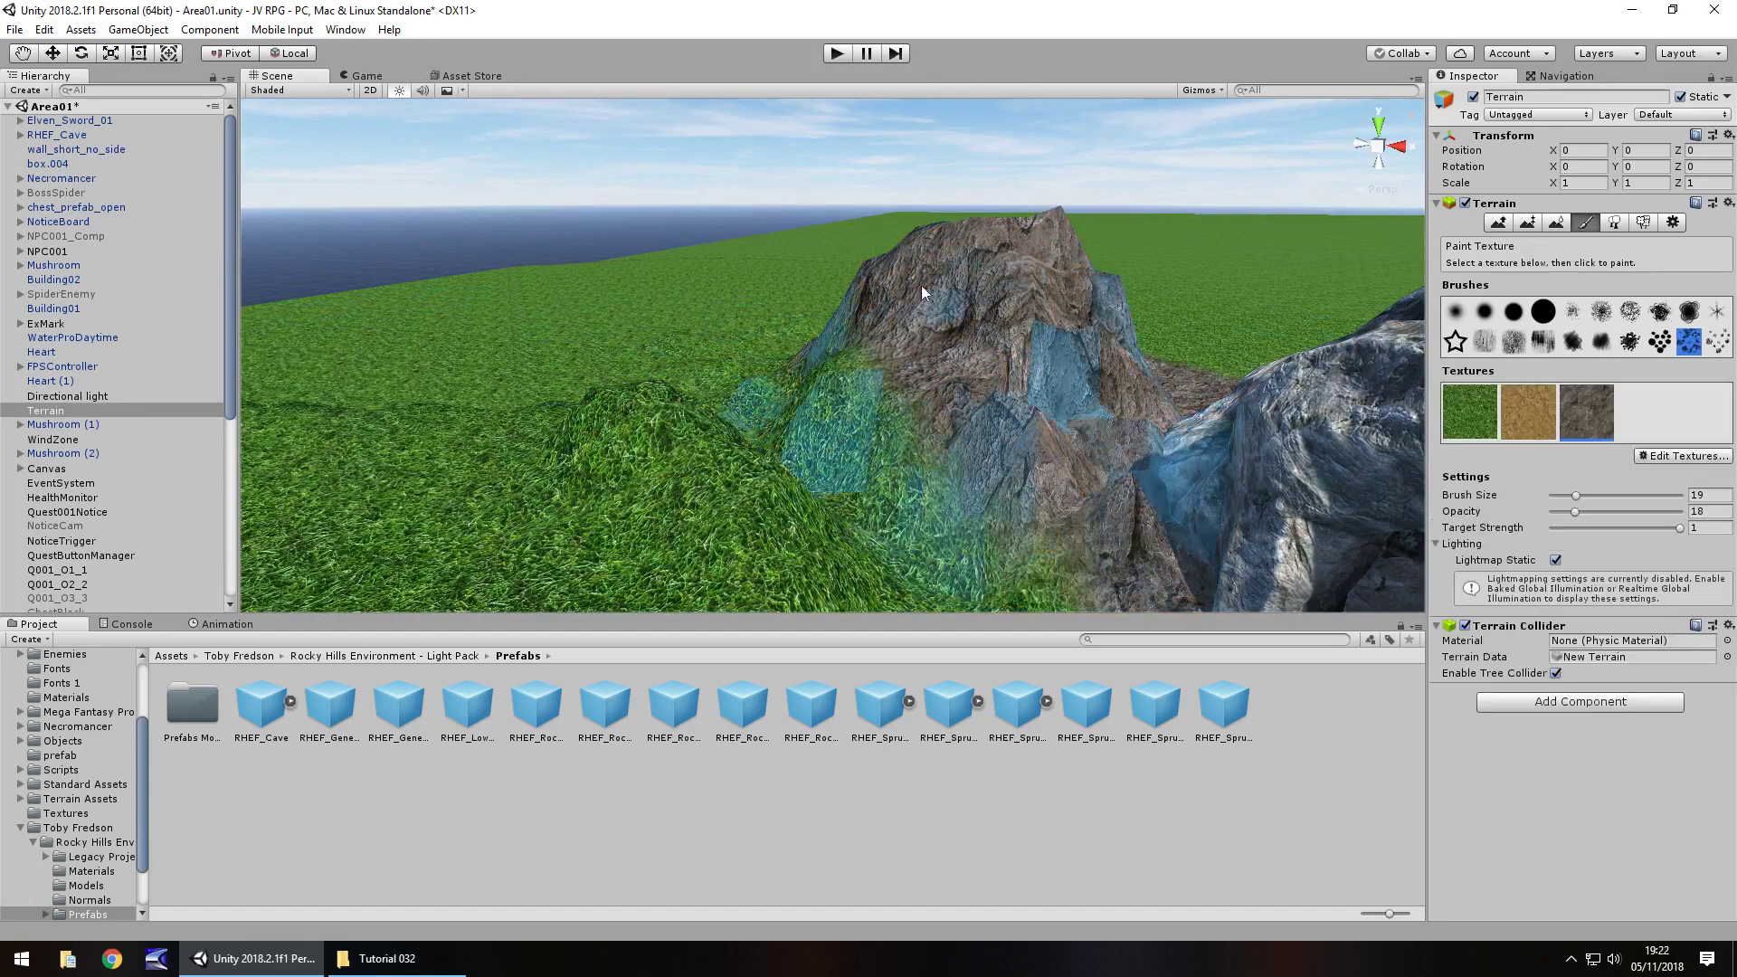
left_click_drag(698, 308, 953, 339, "alt")
key("Down")
key("Left")
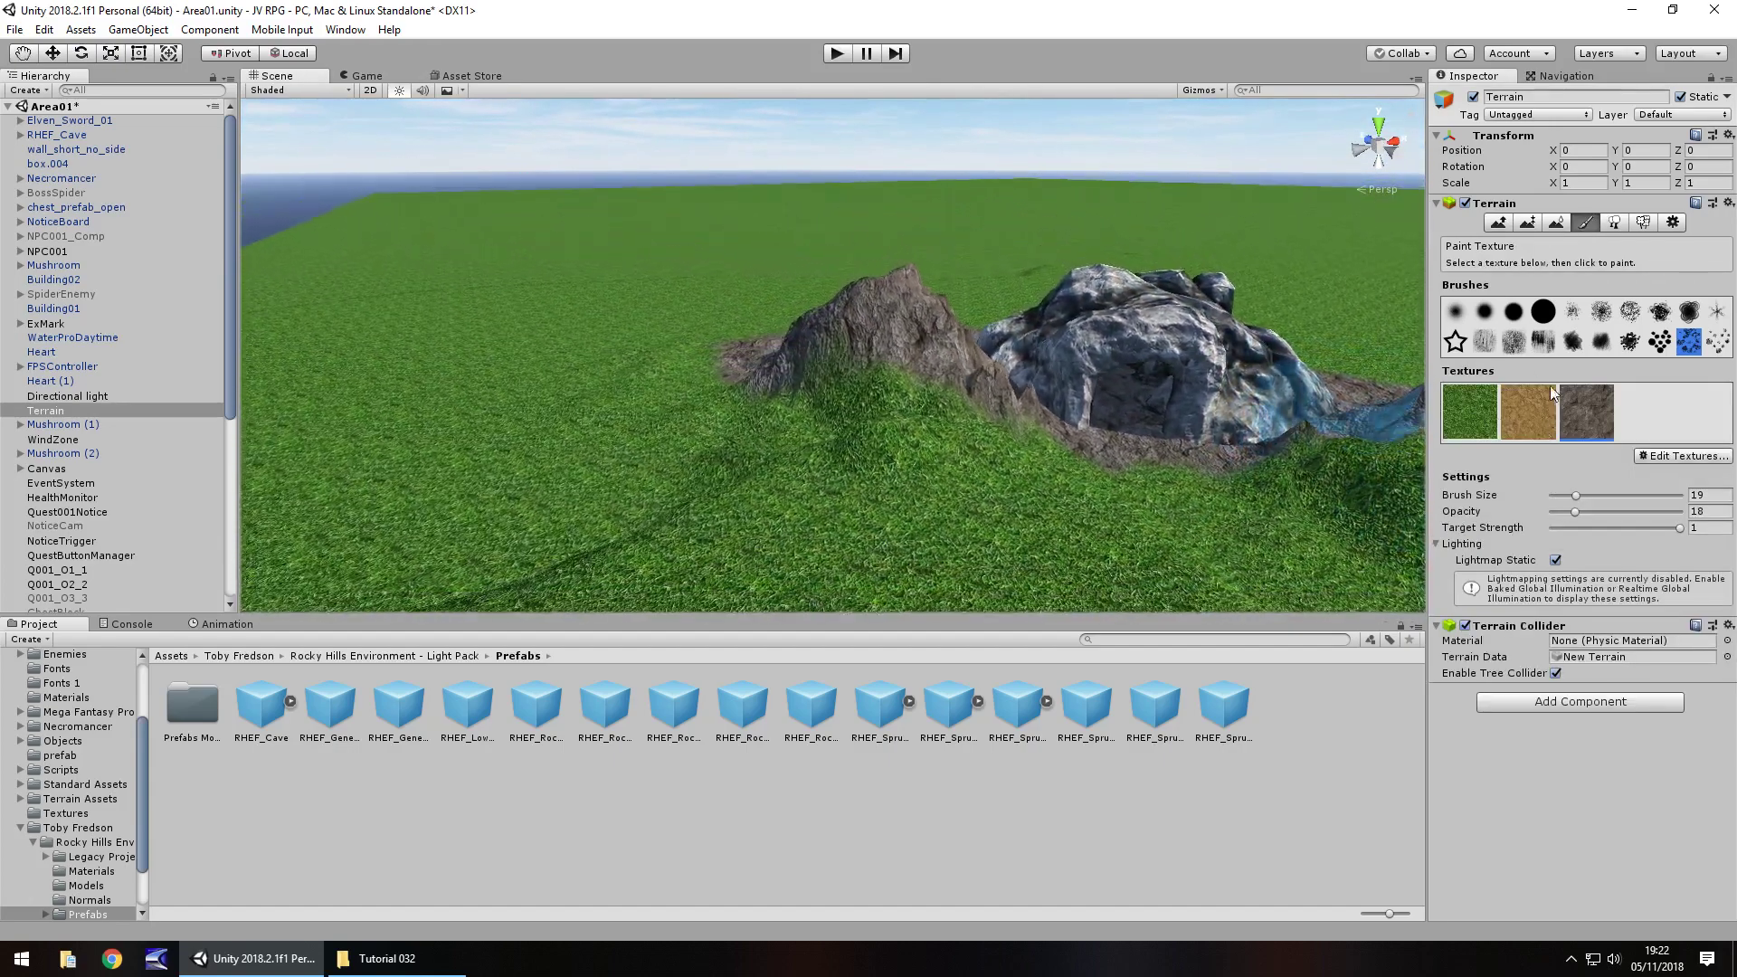
left_click(1455, 310)
left_click_drag(847, 349, 821, 357)
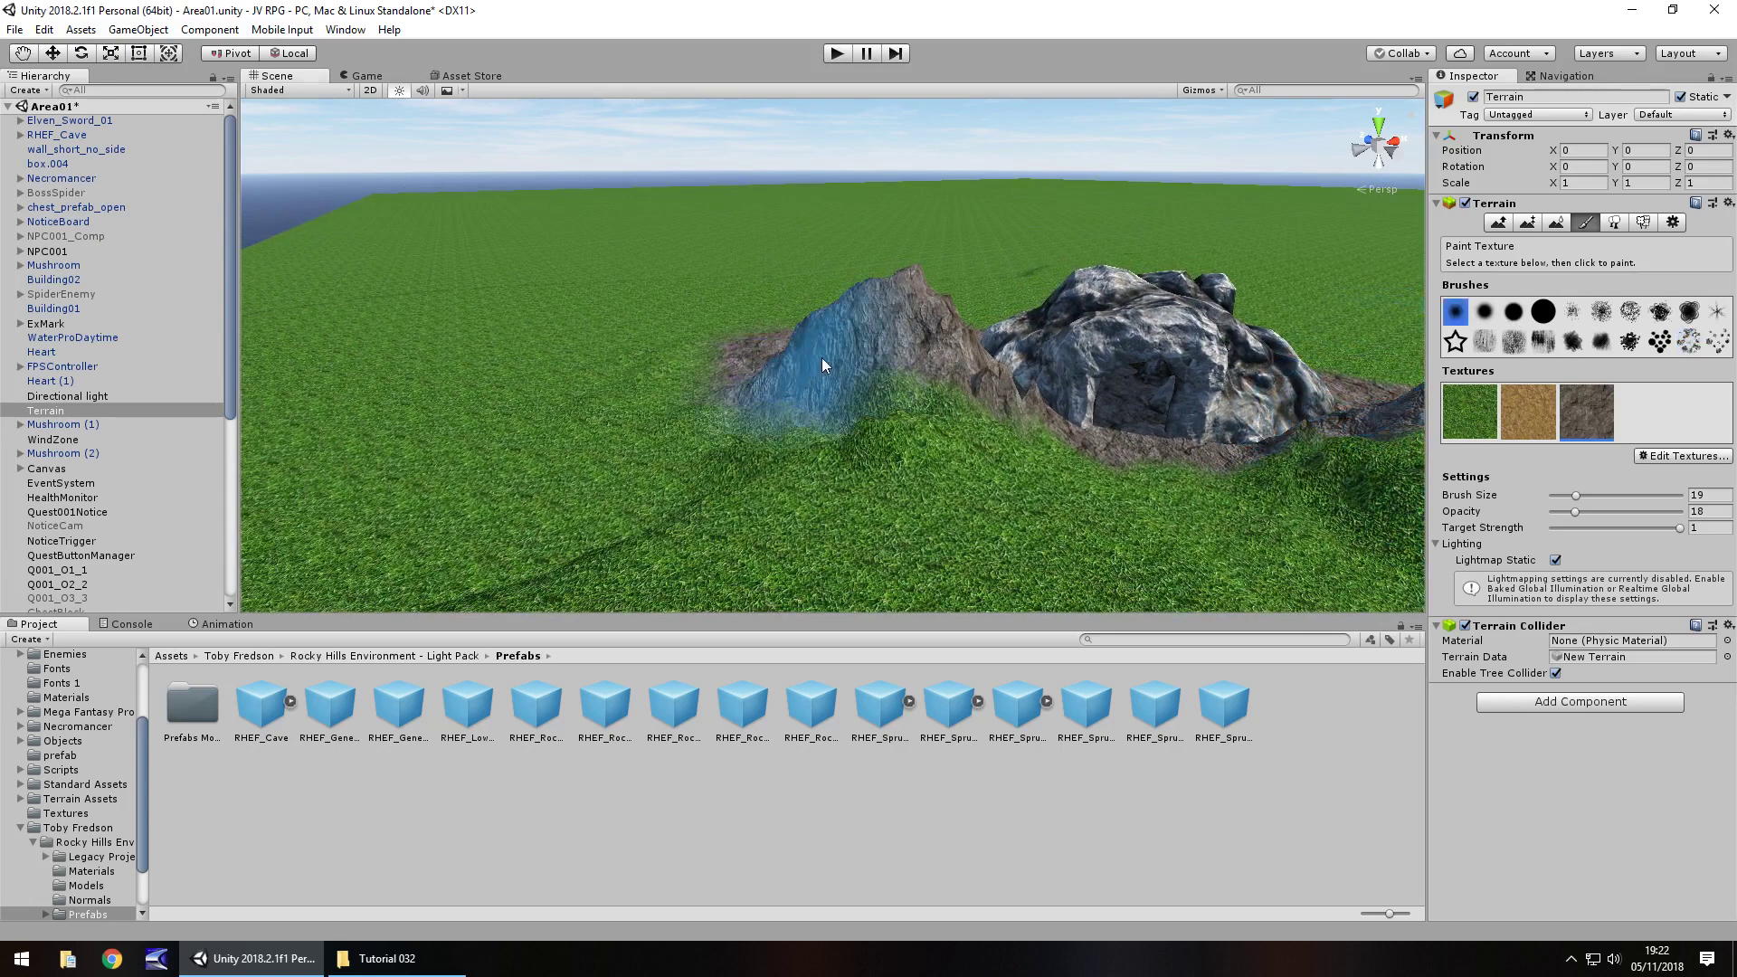
mouse_move(921, 382)
left_mouse_down()
mouse_move(737, 373)
mouse_move(894, 389)
left_mouse_up()
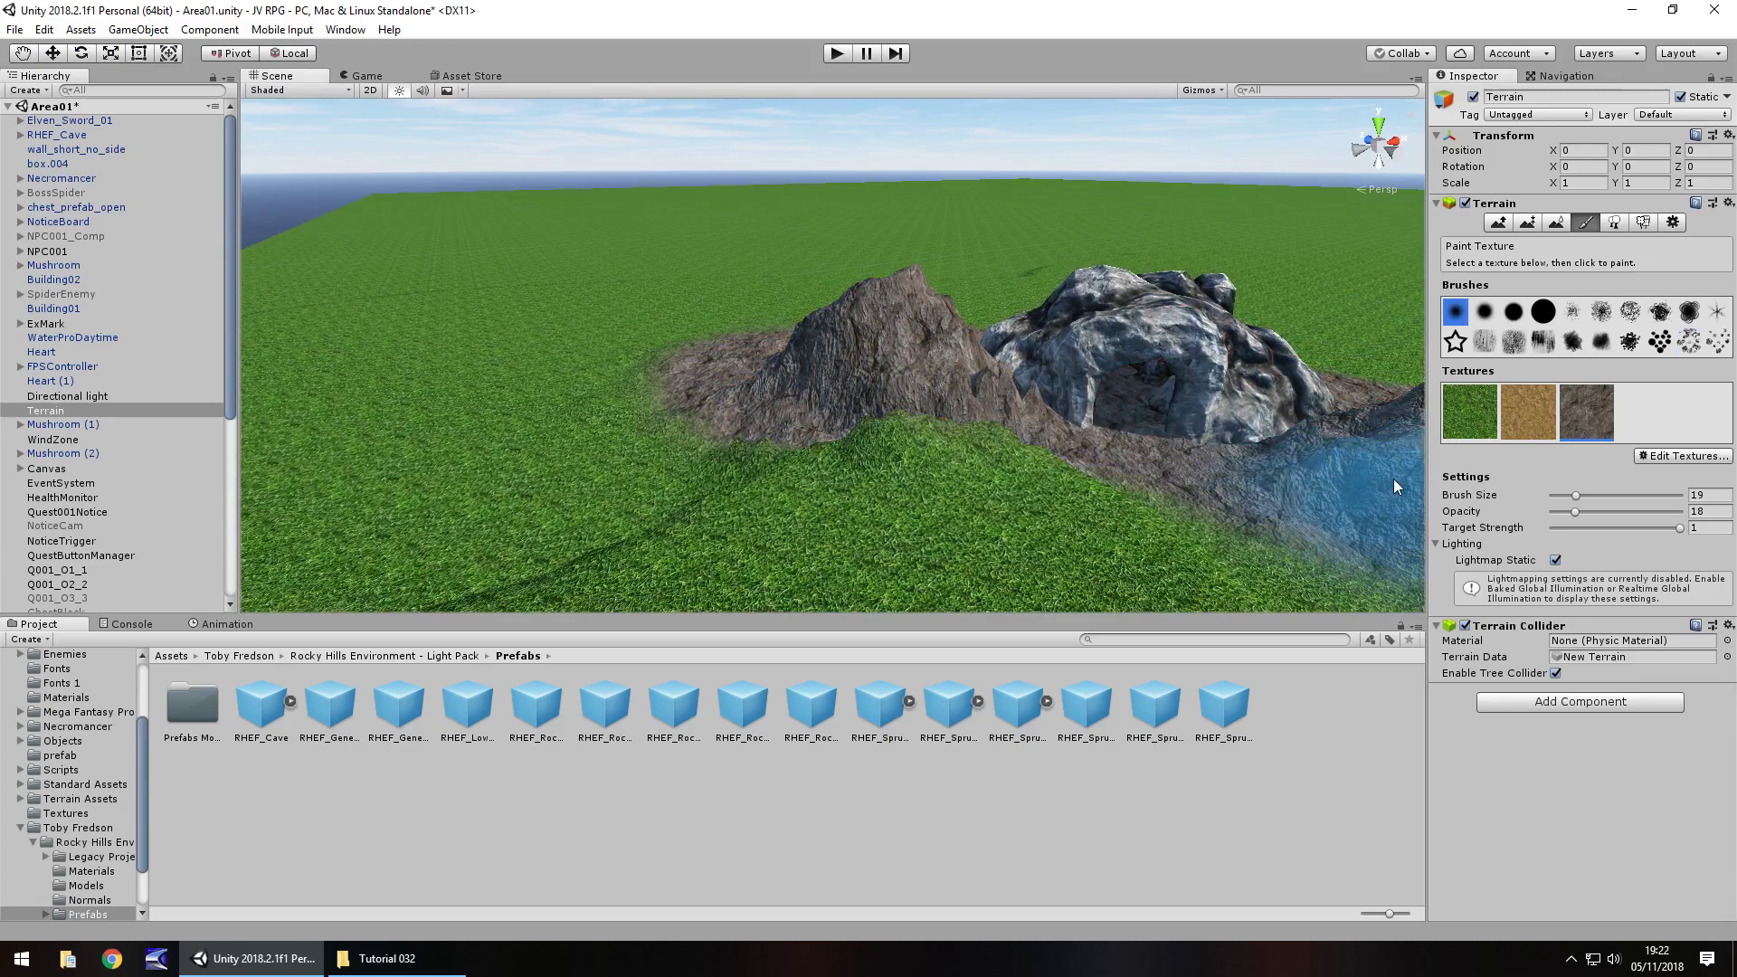
mouse_move(1108, 434)
right_mouse_down()
mouse_move(1339, 453)
mouse_move(1318, 451)
right_mouse_up()
mouse_move(1072, 362)
left_mouse_down()
mouse_move(1093, 423)
mouse_move(1193, 427)
mouse_move(1174, 372)
mouse_move(954, 404)
mouse_move(1051, 416)
mouse_move(927, 376)
mouse_move(753, 399)
left_mouse_up()
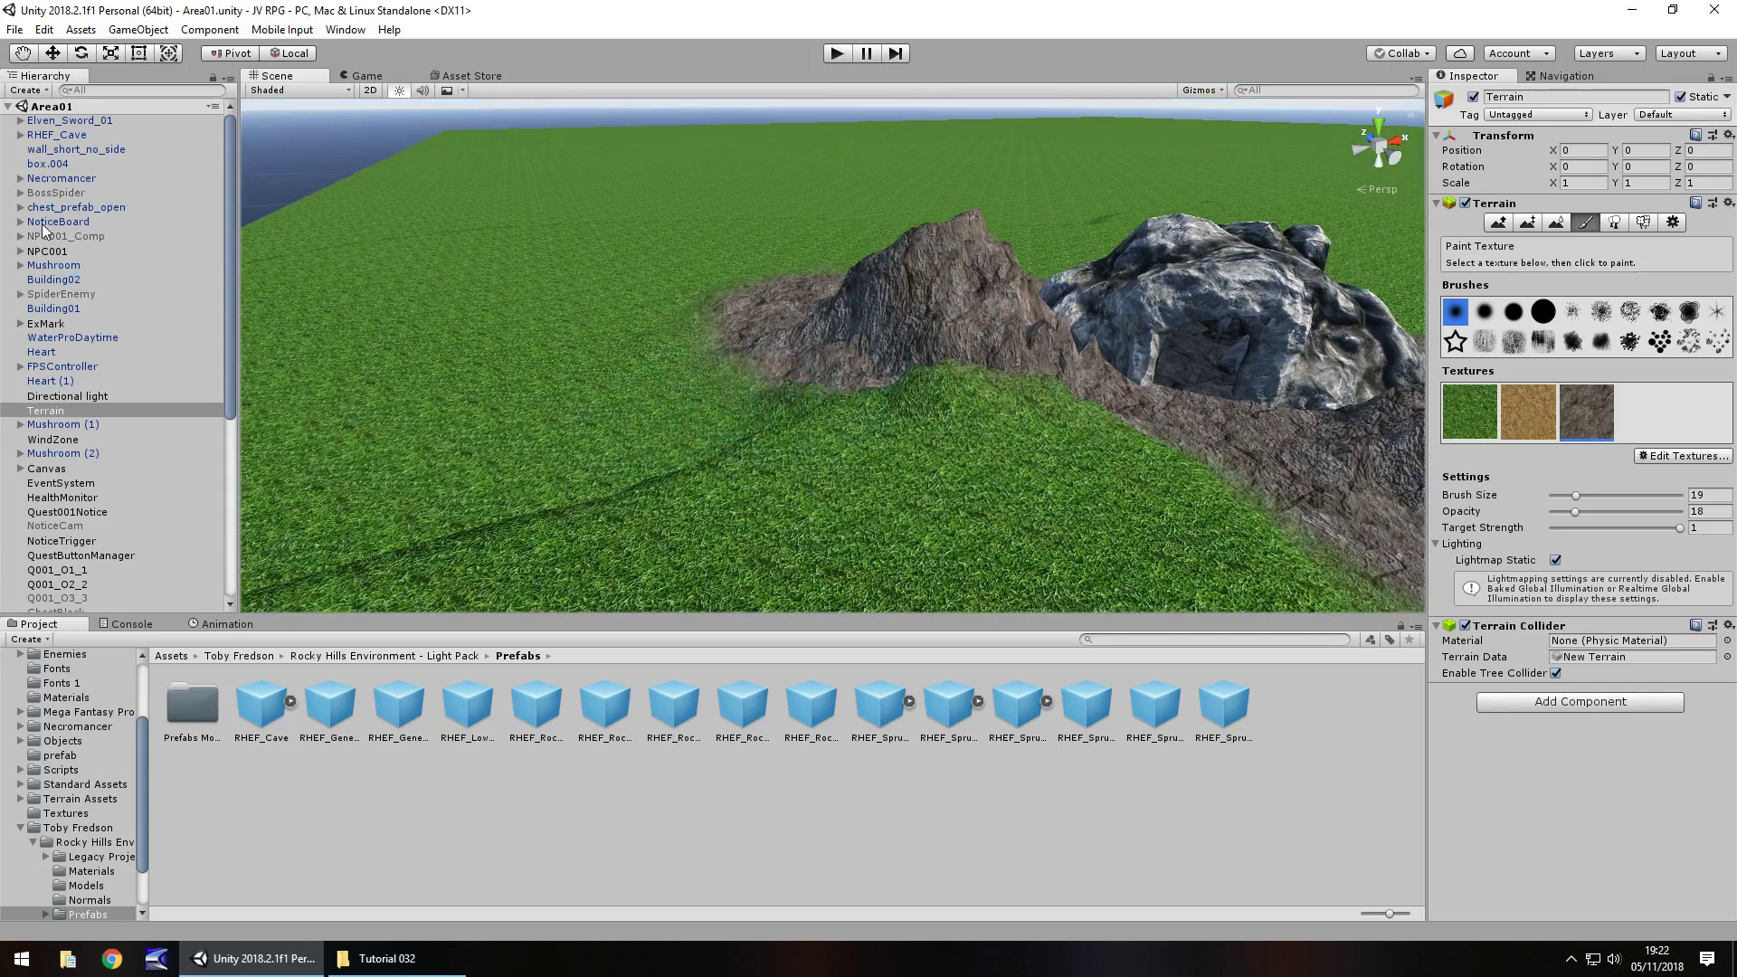
key("ctrl+s")
- Locate the Mushroom object in the scene and examine the loose objects around the village house
scroll(107, 423, "down", 3)
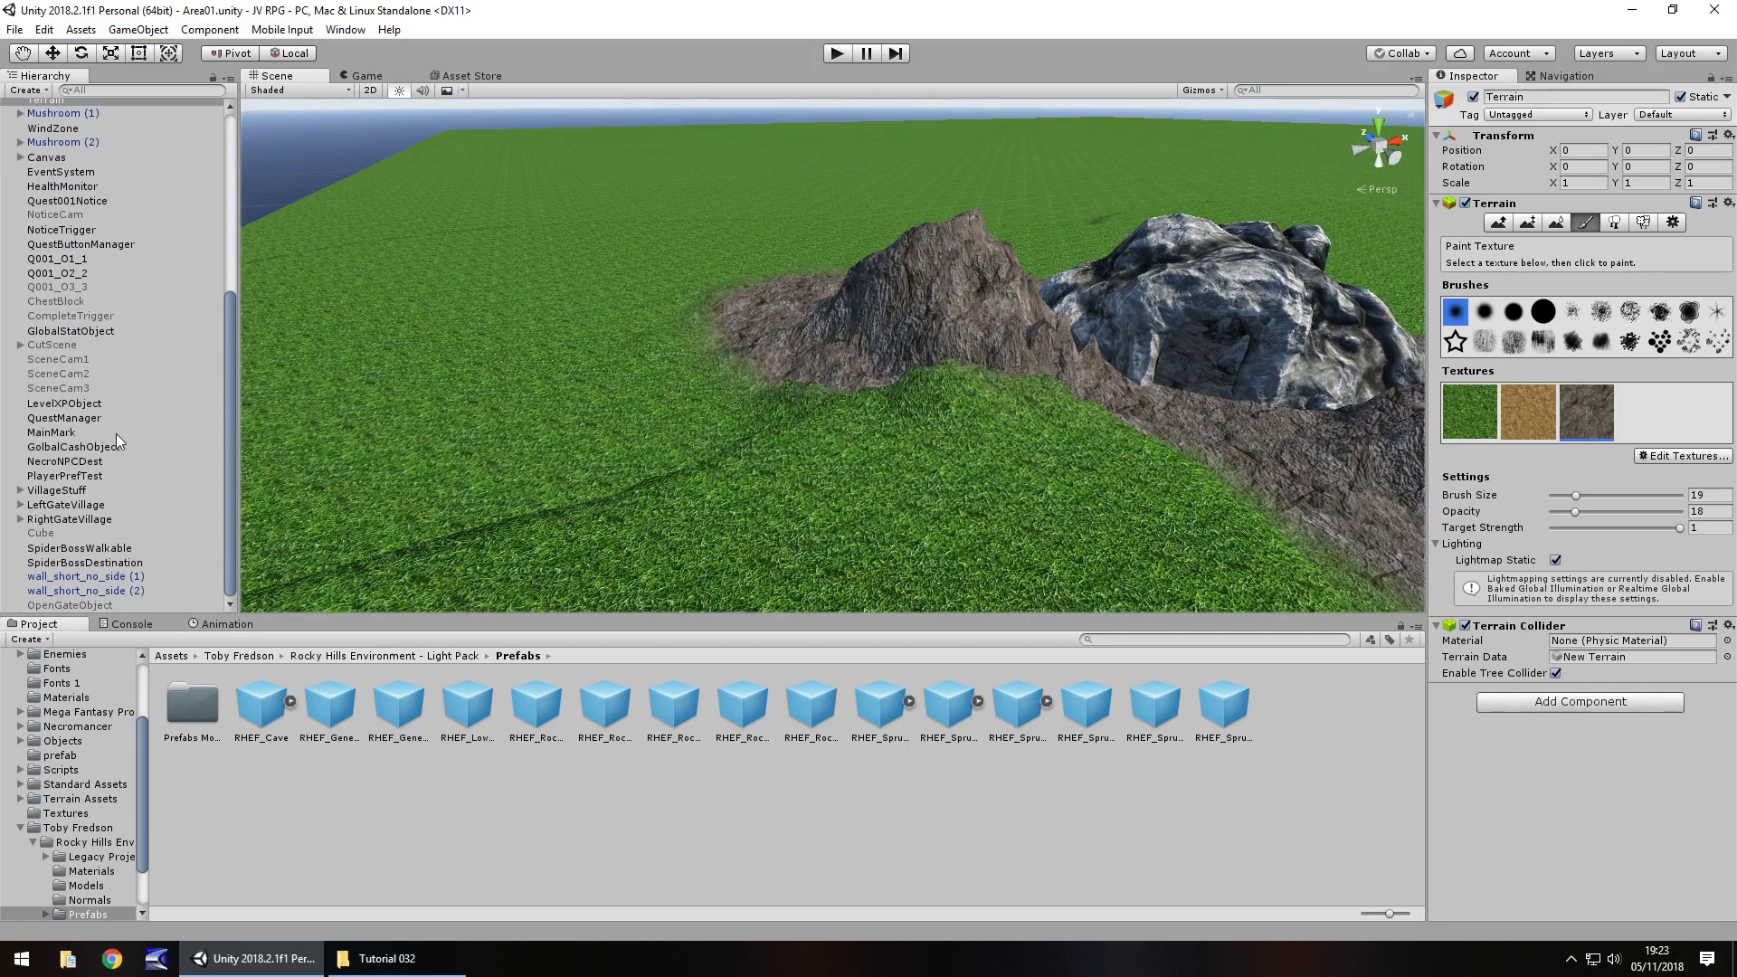
scroll(123, 431, "up", 3)
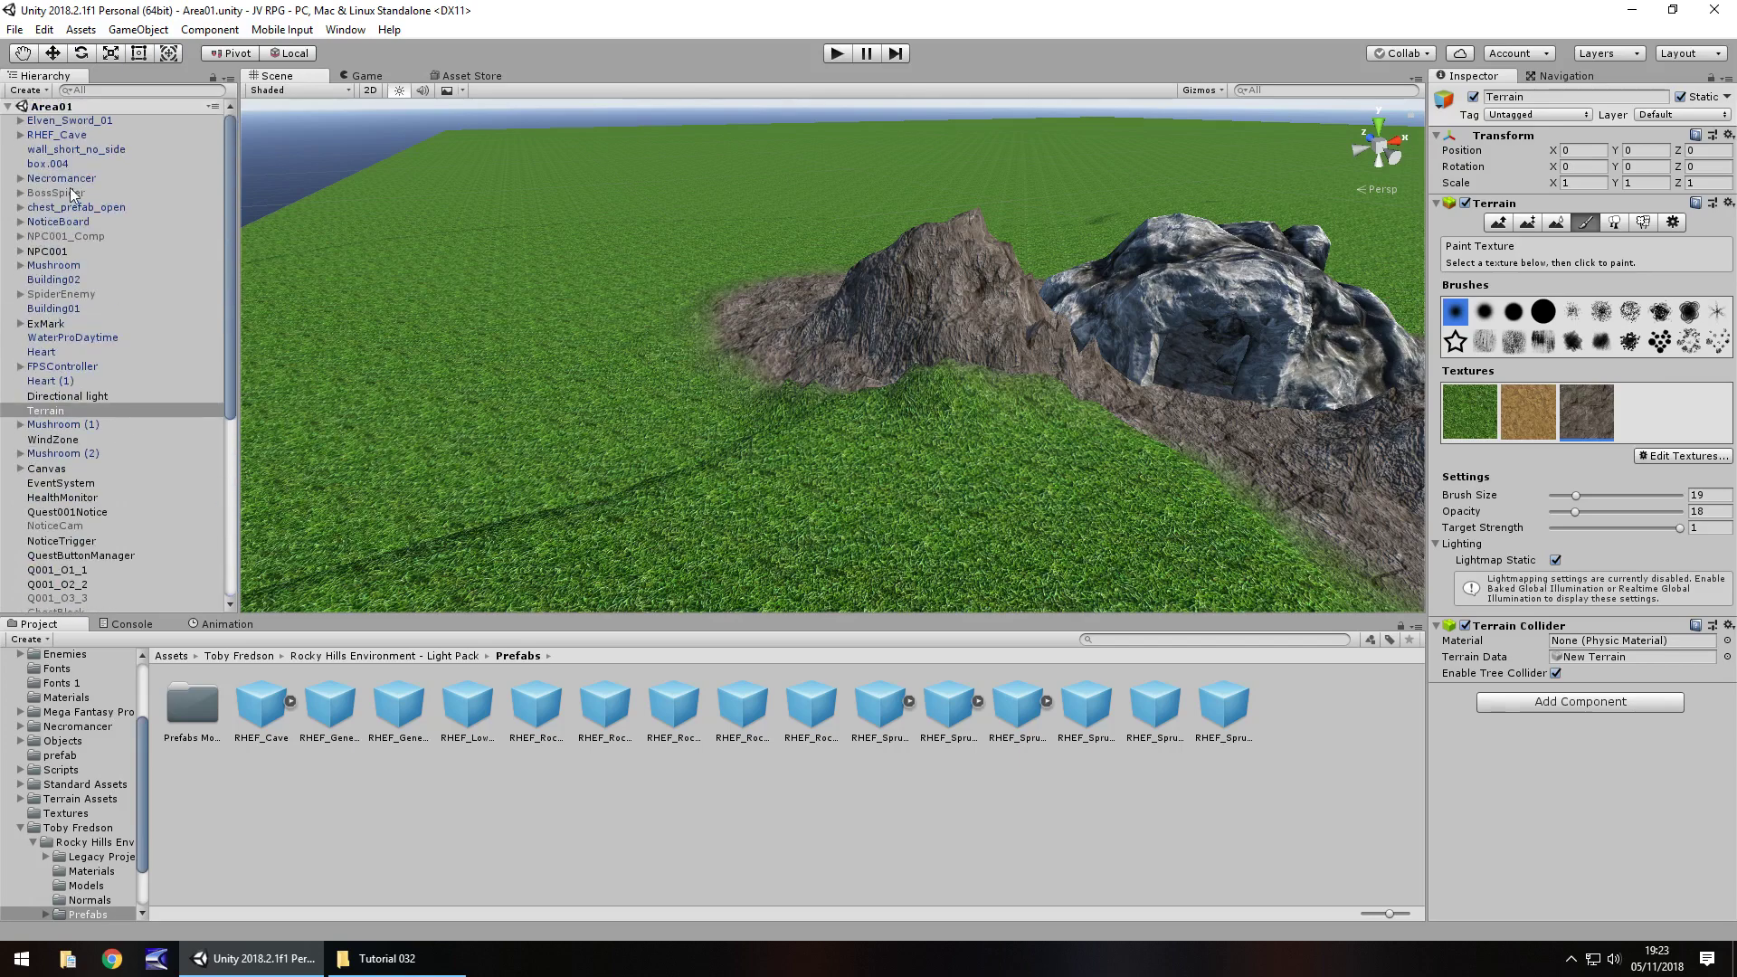
left_click(55, 265)
double_click(109, 266)
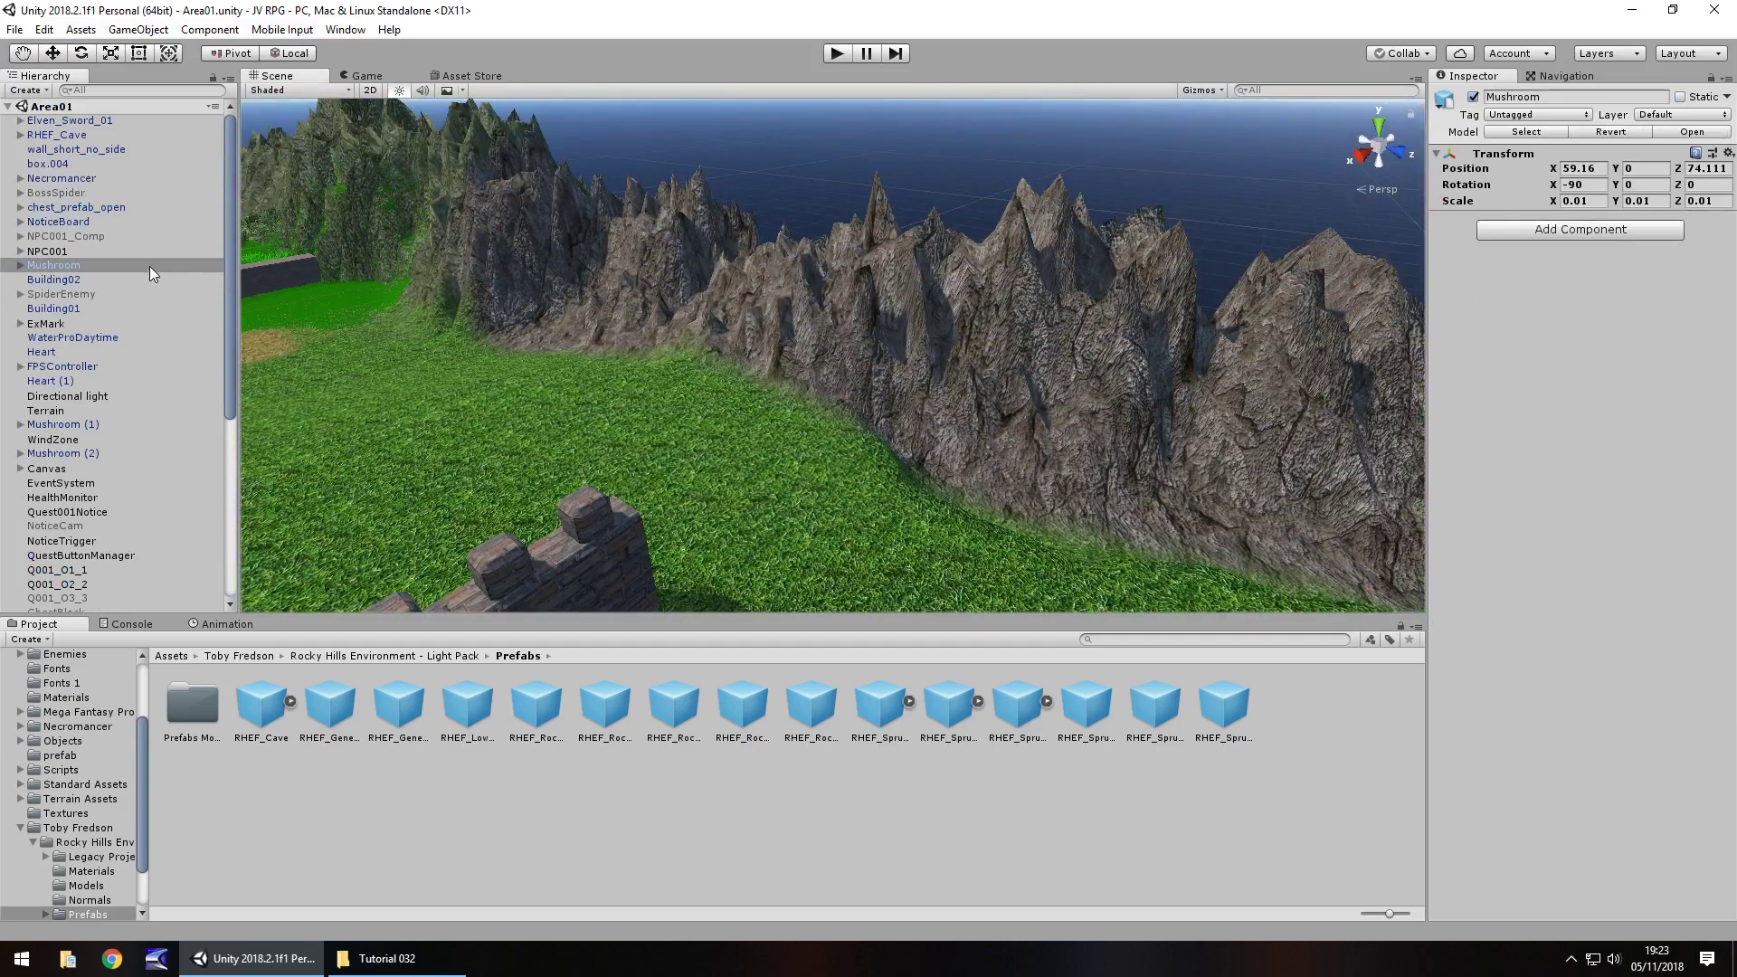
double_click(150, 267)
right_click_drag(751, 338, 764, 339)
scroll(696, 350, "down", 6)
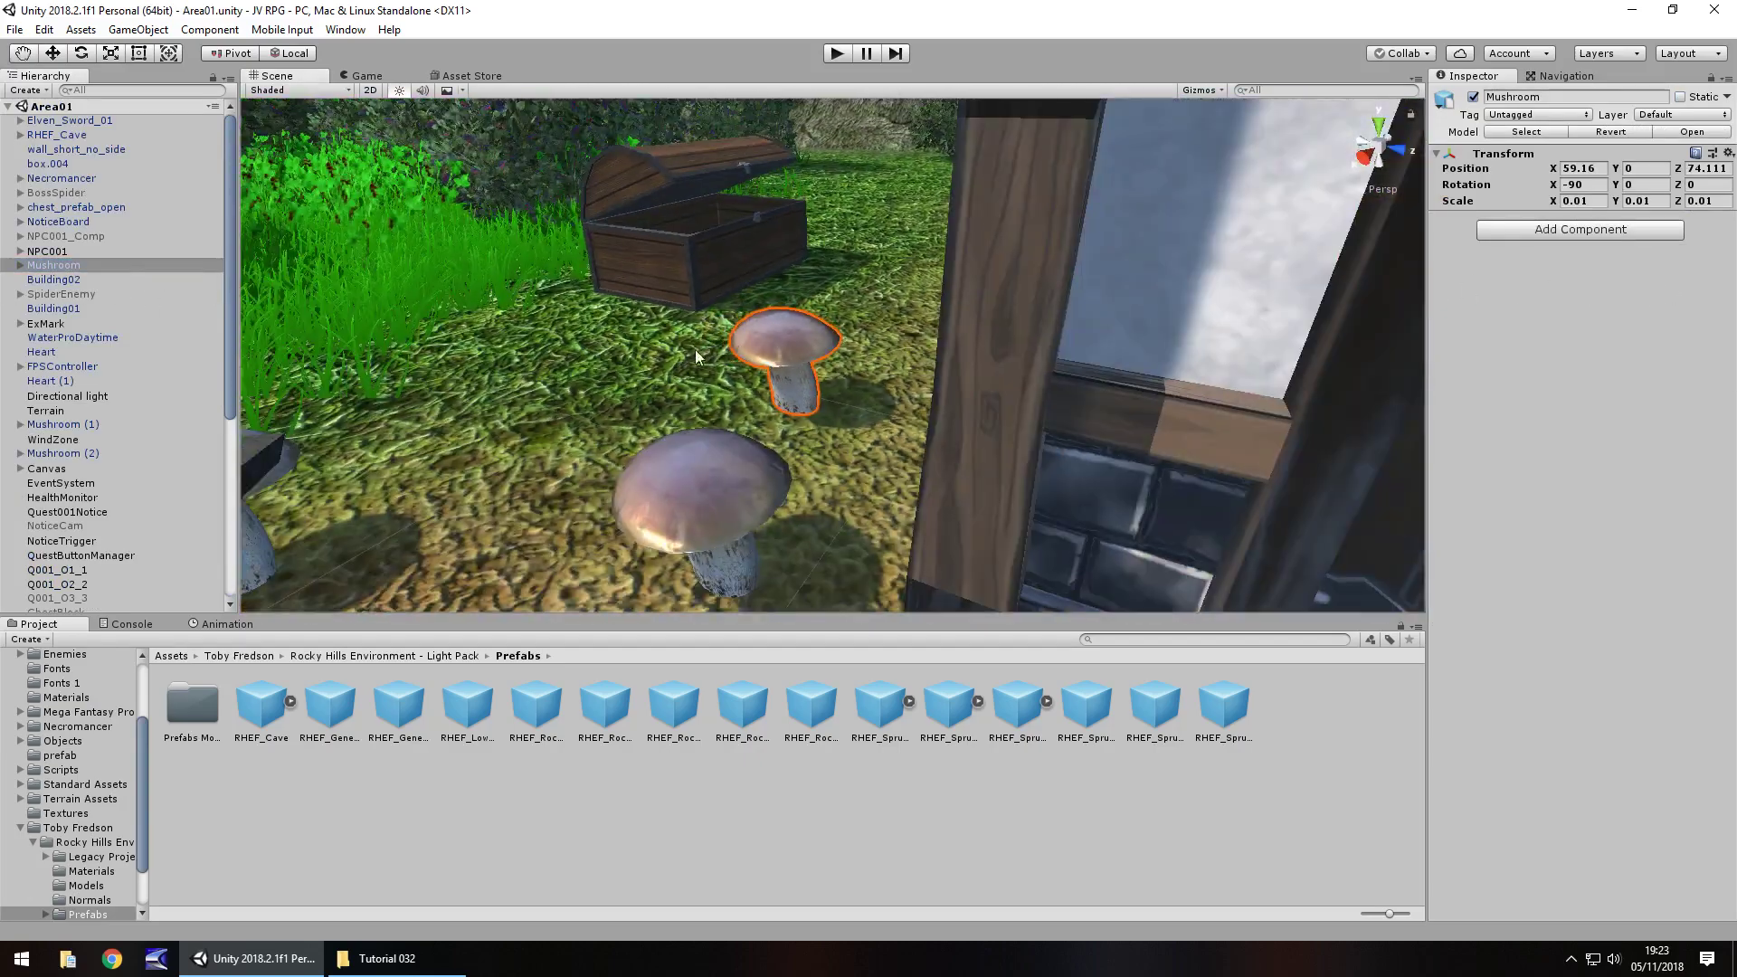
middle_click_drag(695, 350, 802, 453)
scroll(751, 364, "down", 10)
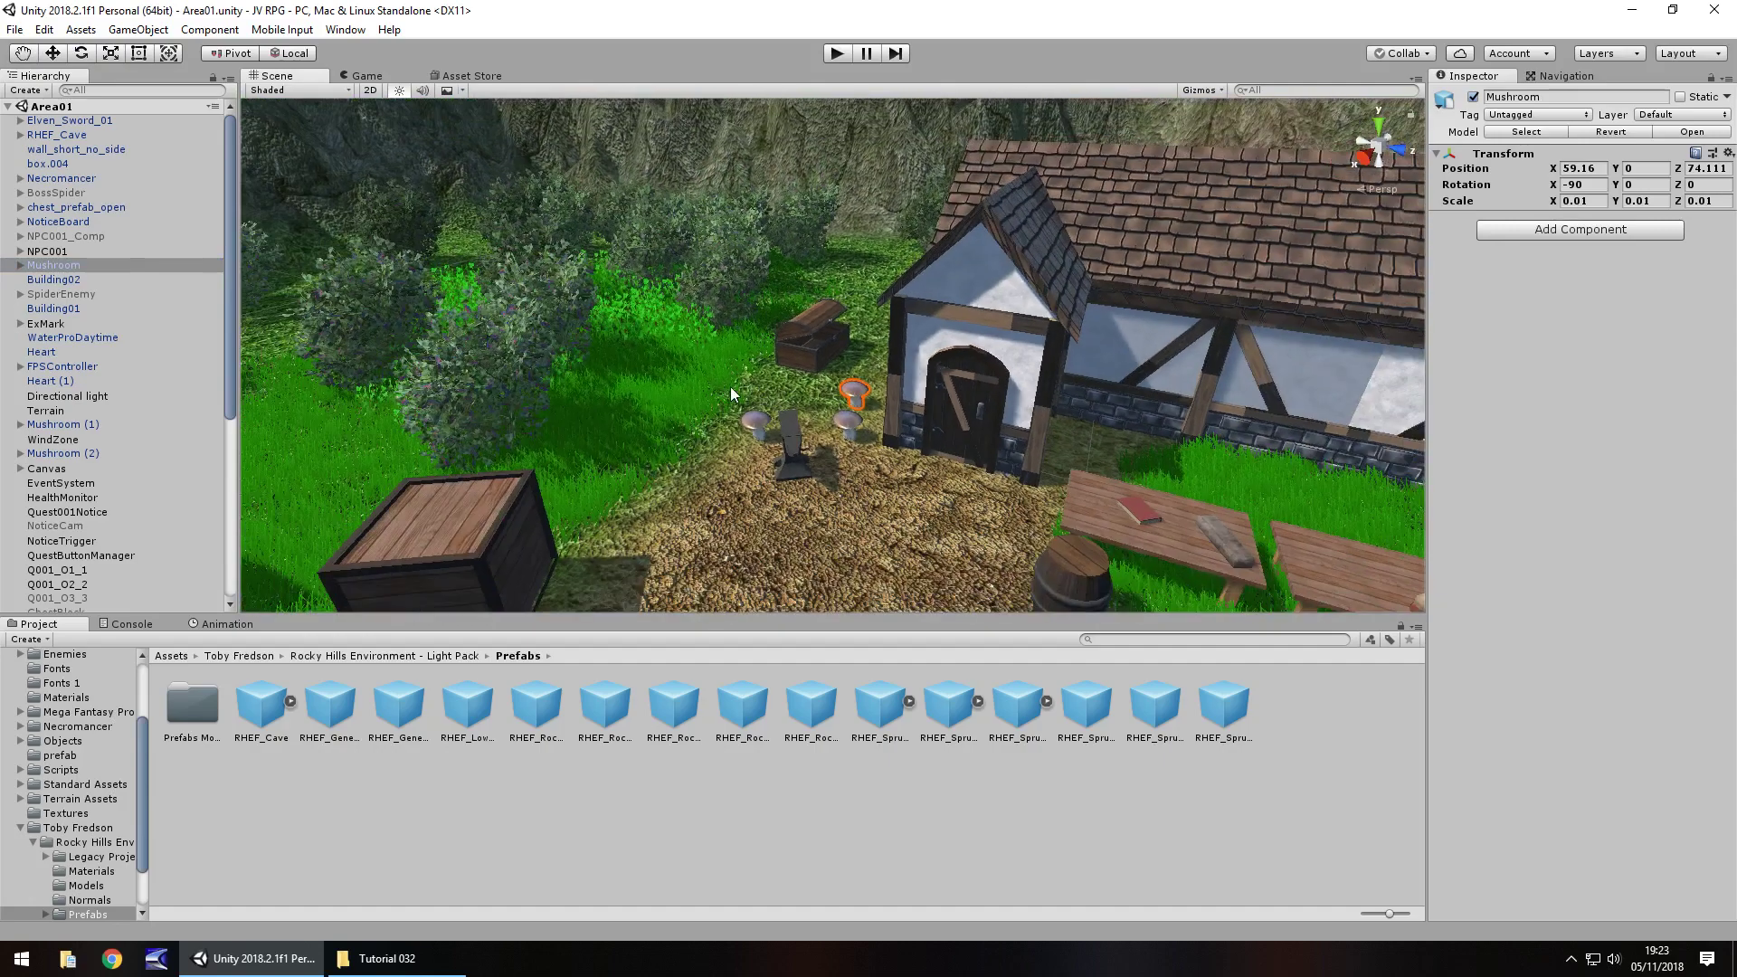
right_click_drag(730, 387, 800, 422)
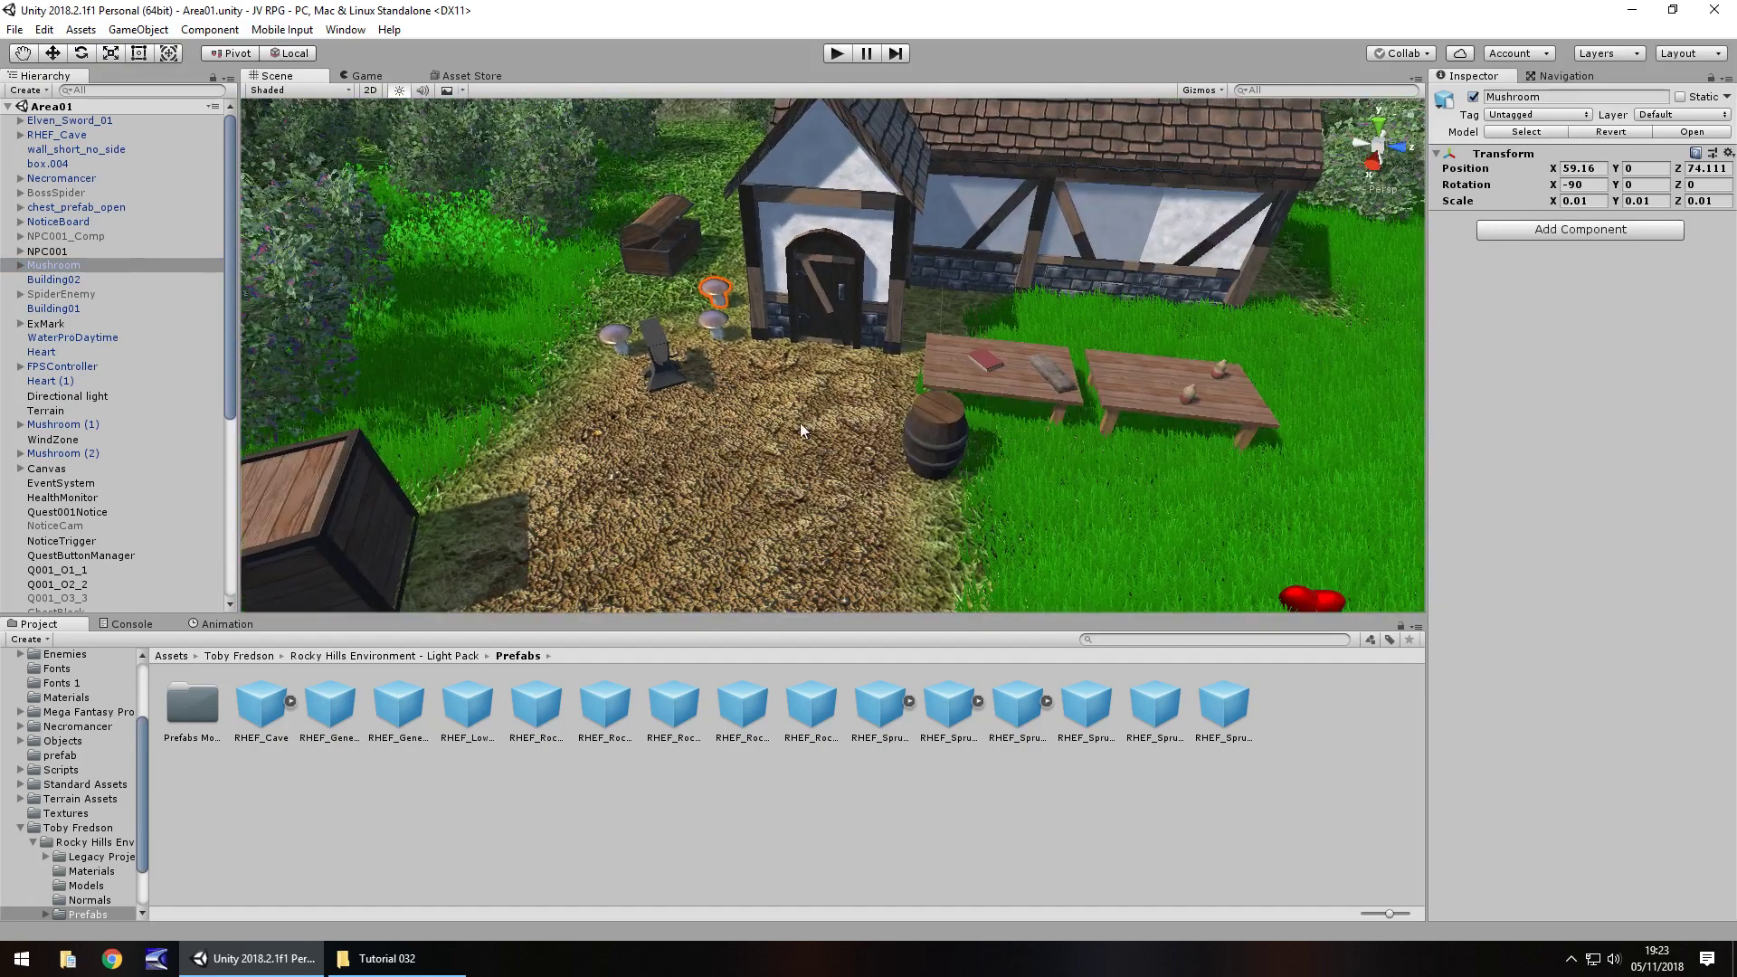
- Move Mushroom (1) into the VillageStuff group that holds the crate, and collapse the group
left_click(323, 497)
left_click(80, 291)
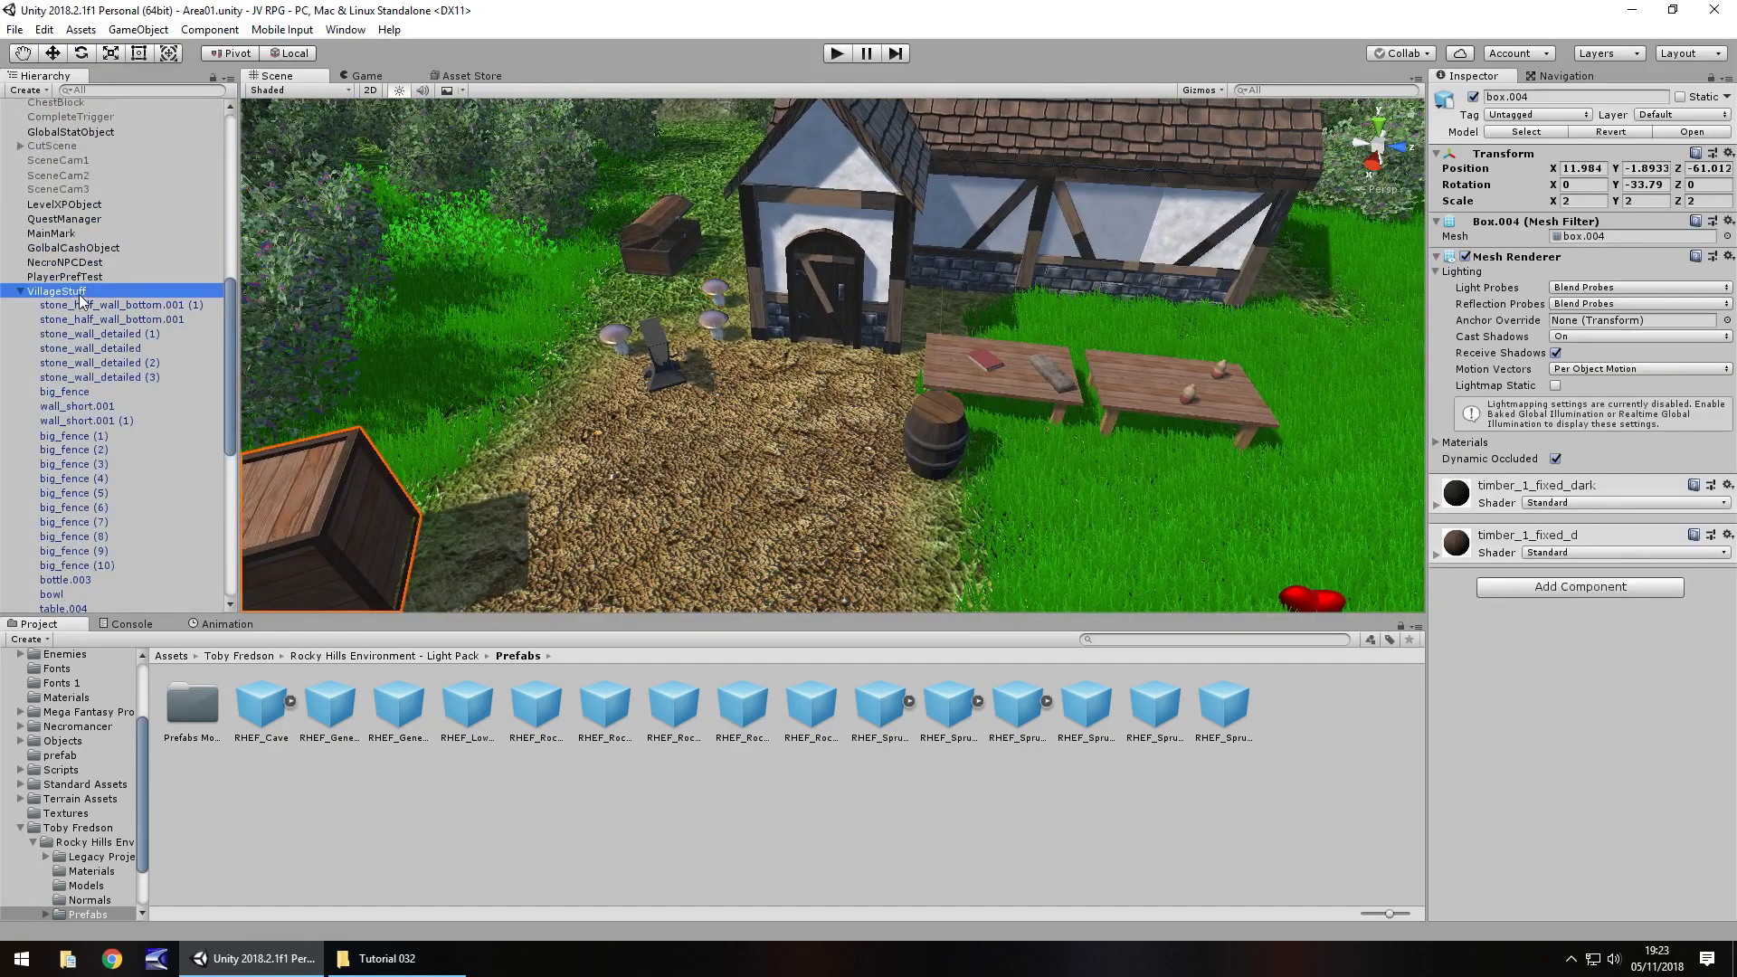
scroll(79, 295, "up", 5)
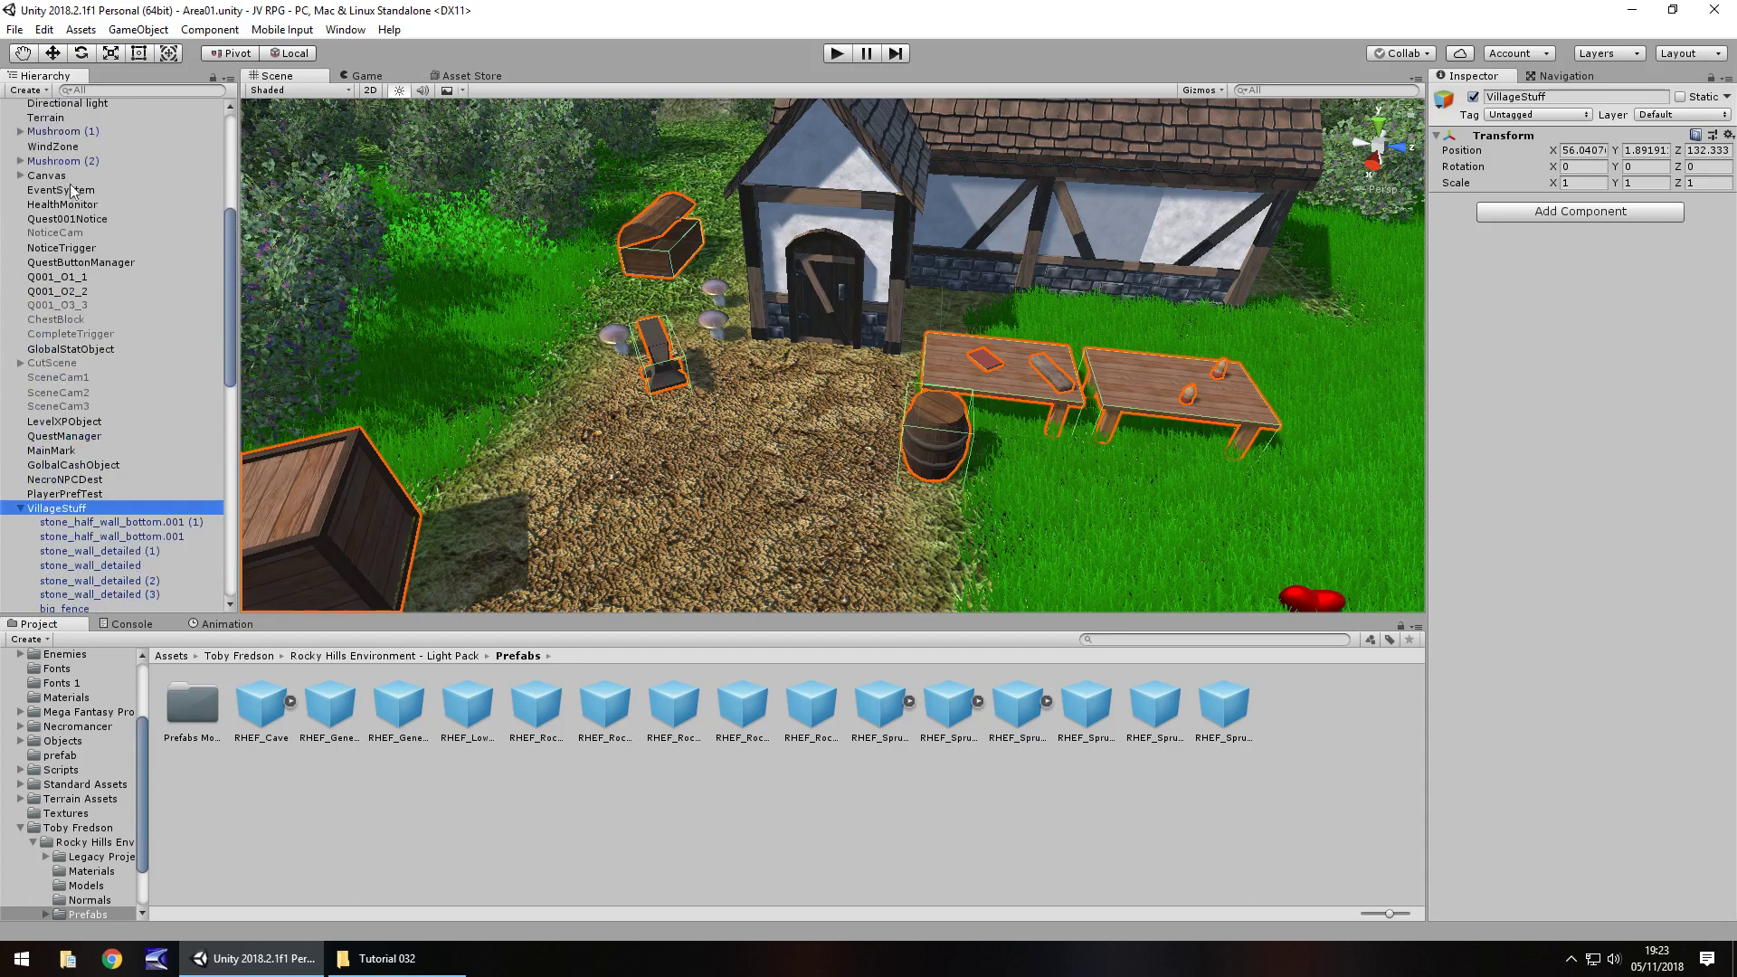
scroll(75, 181, "up", 2)
left_click_drag(82, 189, 84, 563)
scroll(127, 354, "up", 10)
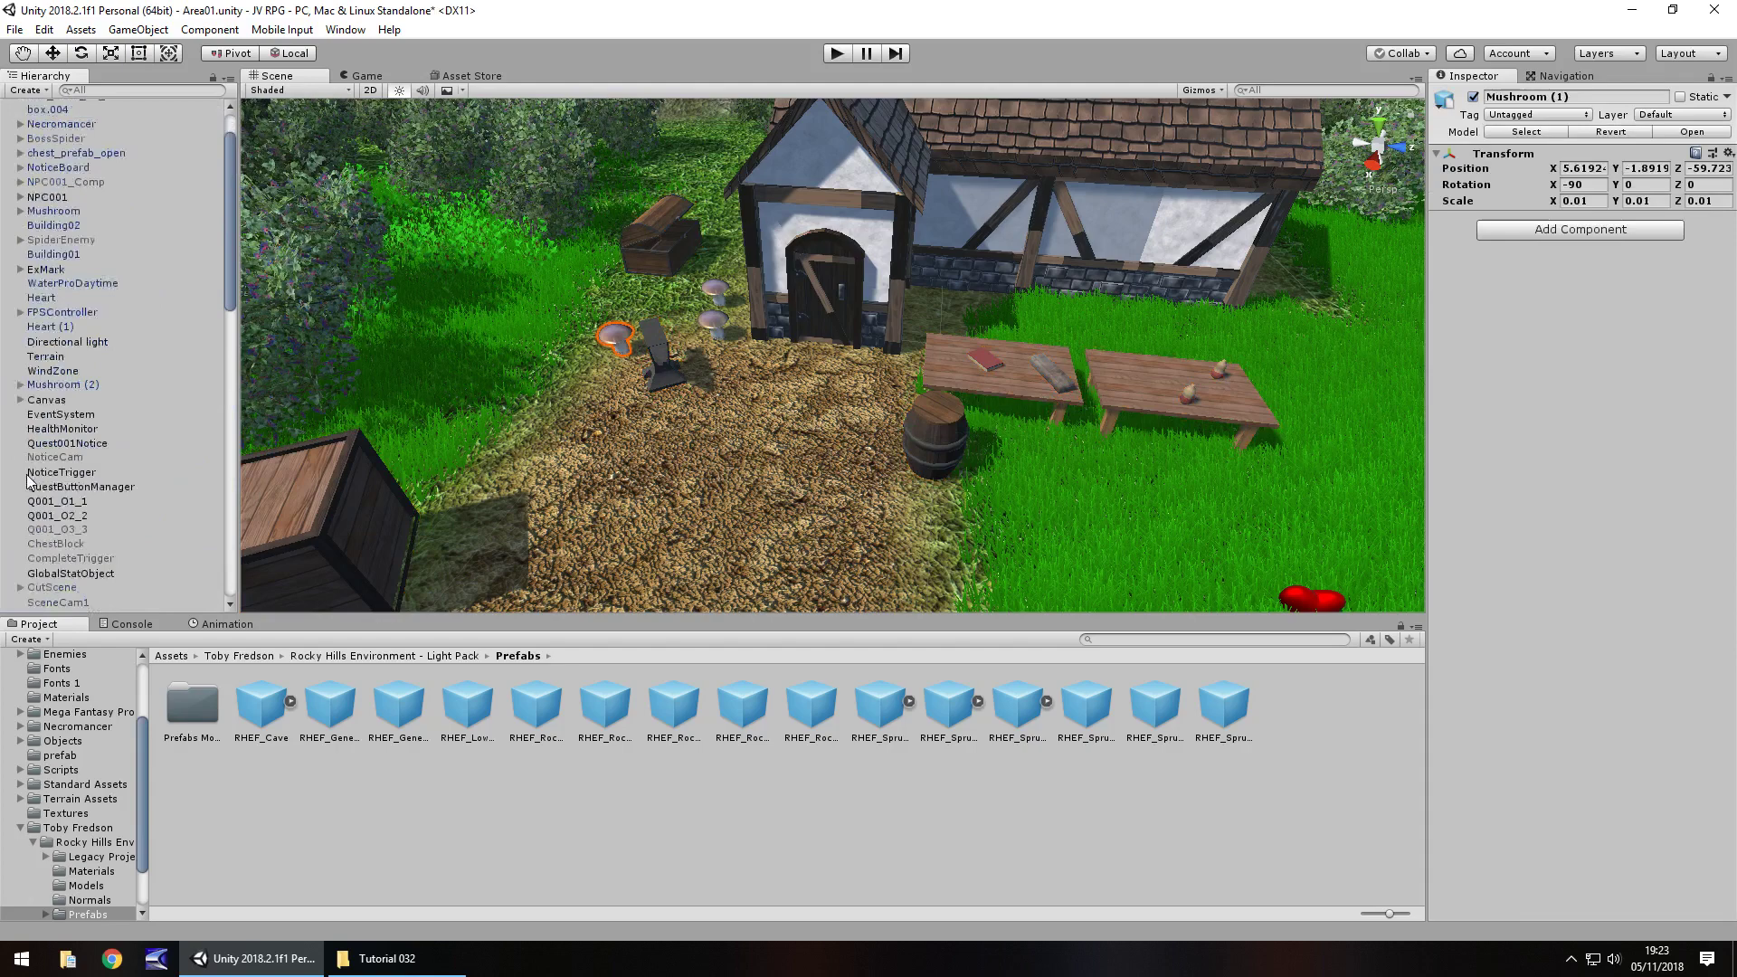
left_click(20, 570)
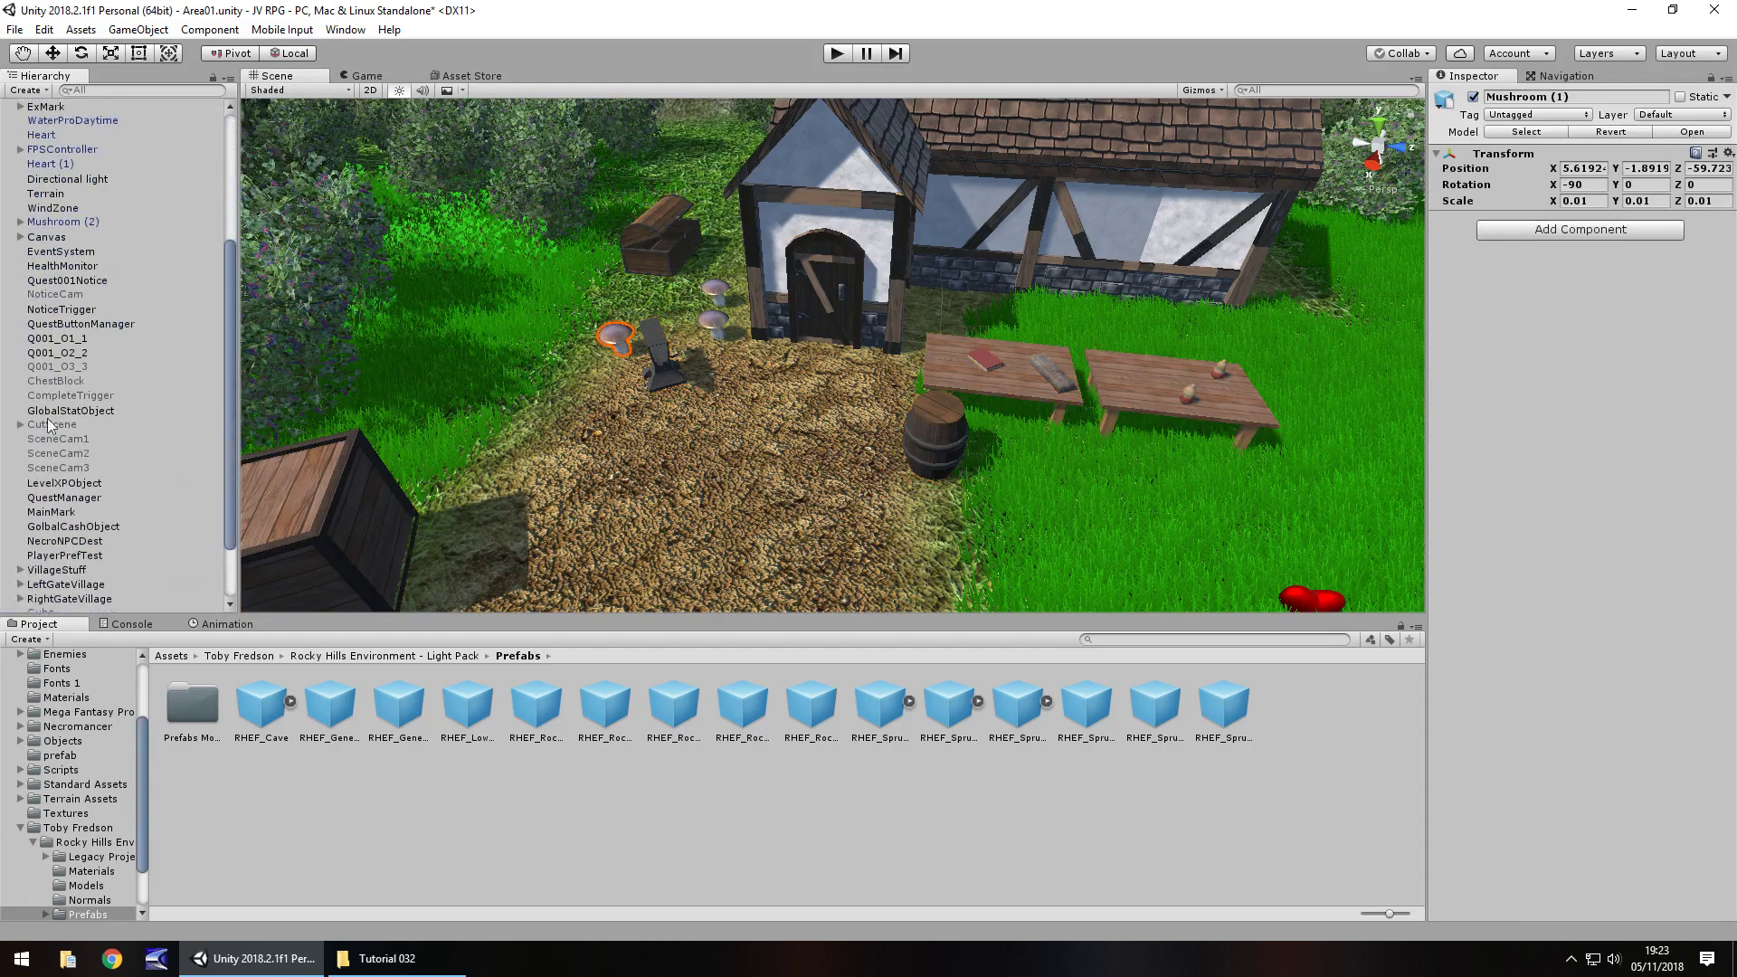
scroll(111, 284, "up", 3)
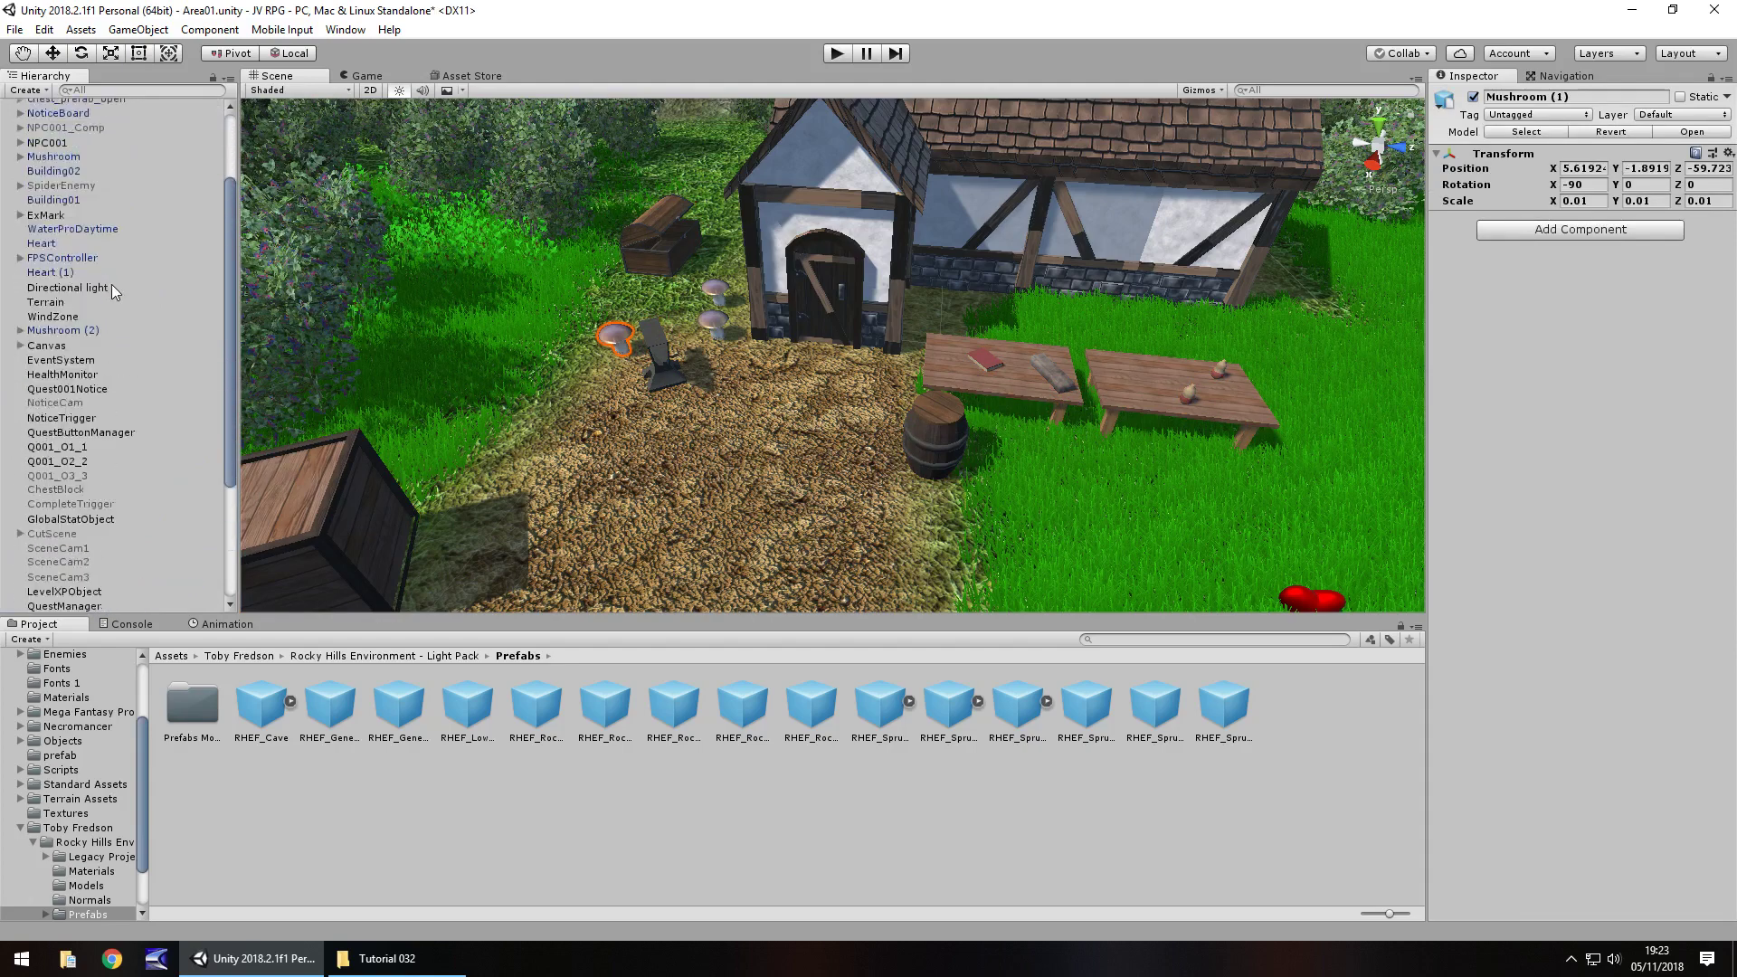
scroll(136, 306, "up", 1)
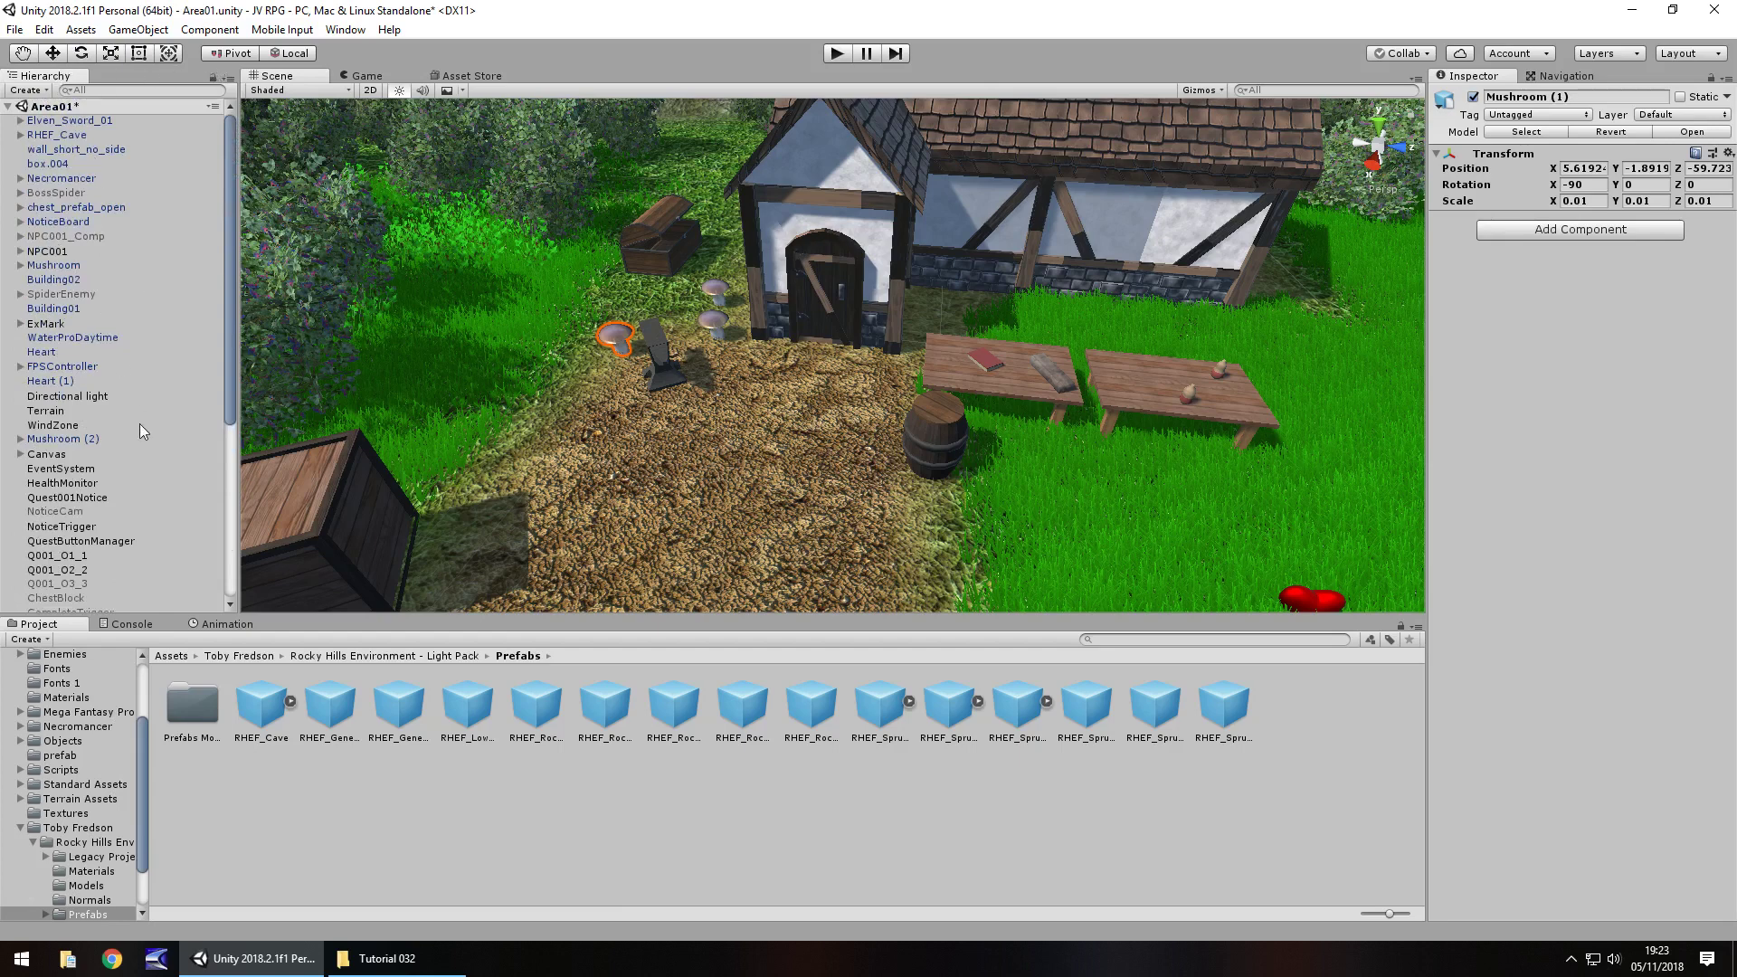
- Create an empty game object in the scene and name it WorldSettings
left_click(135, 30)
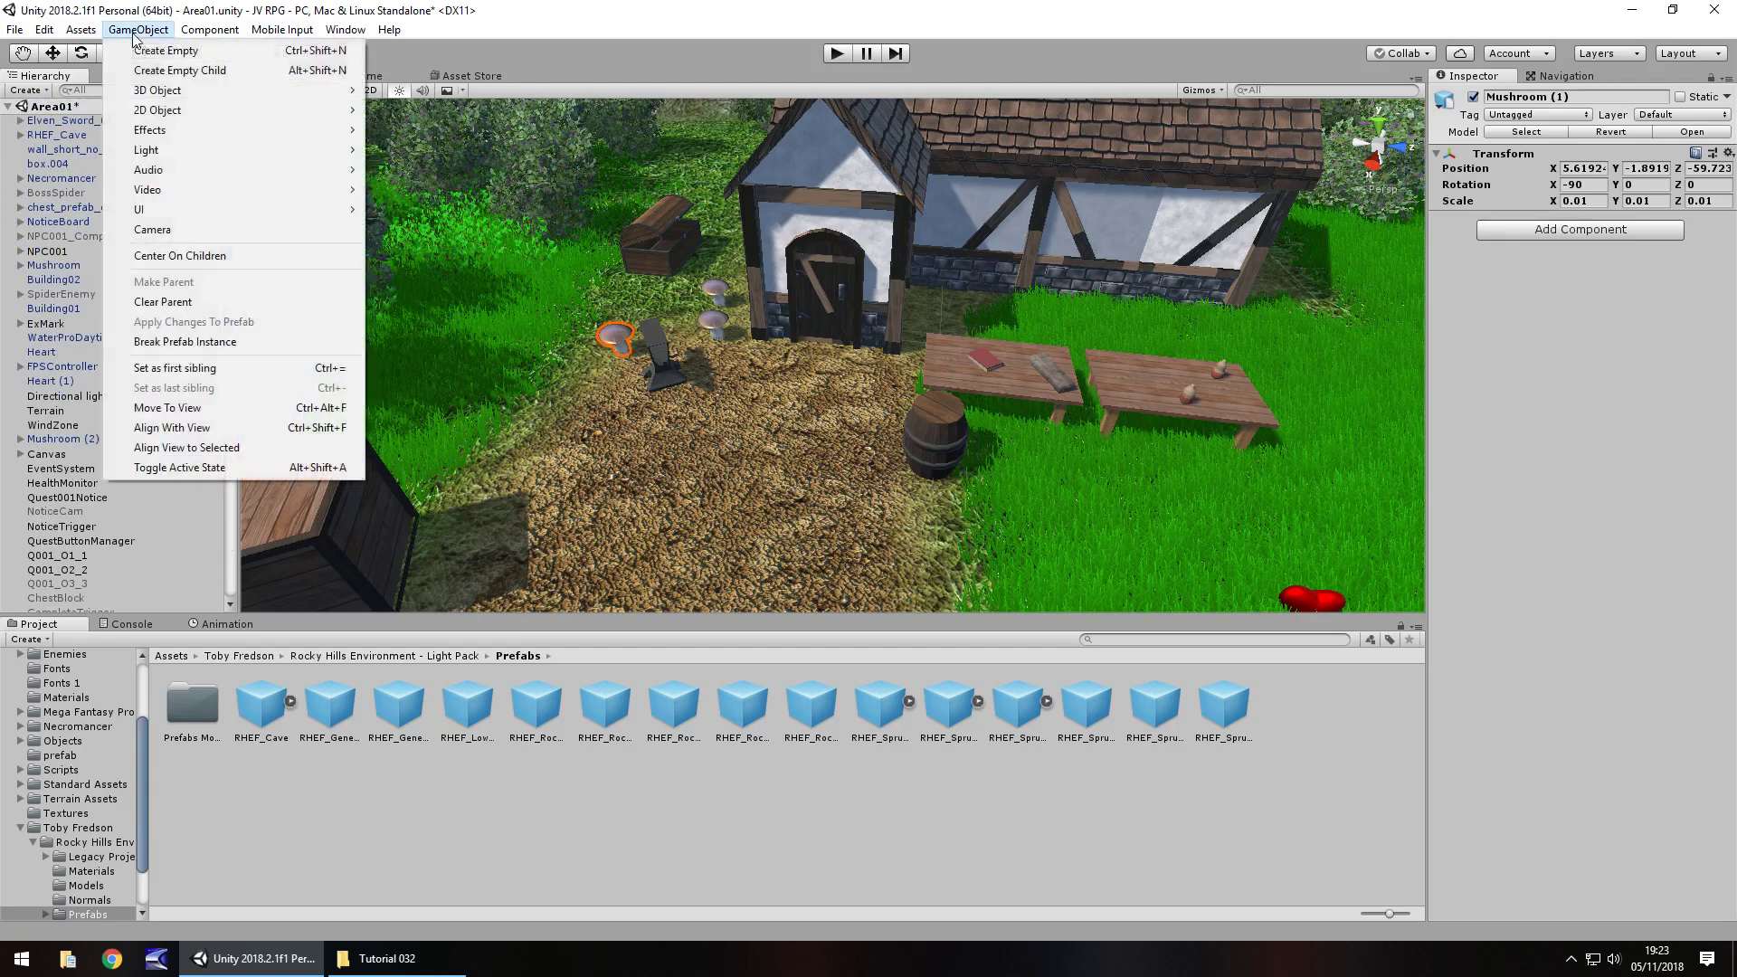
left_click(145, 52)
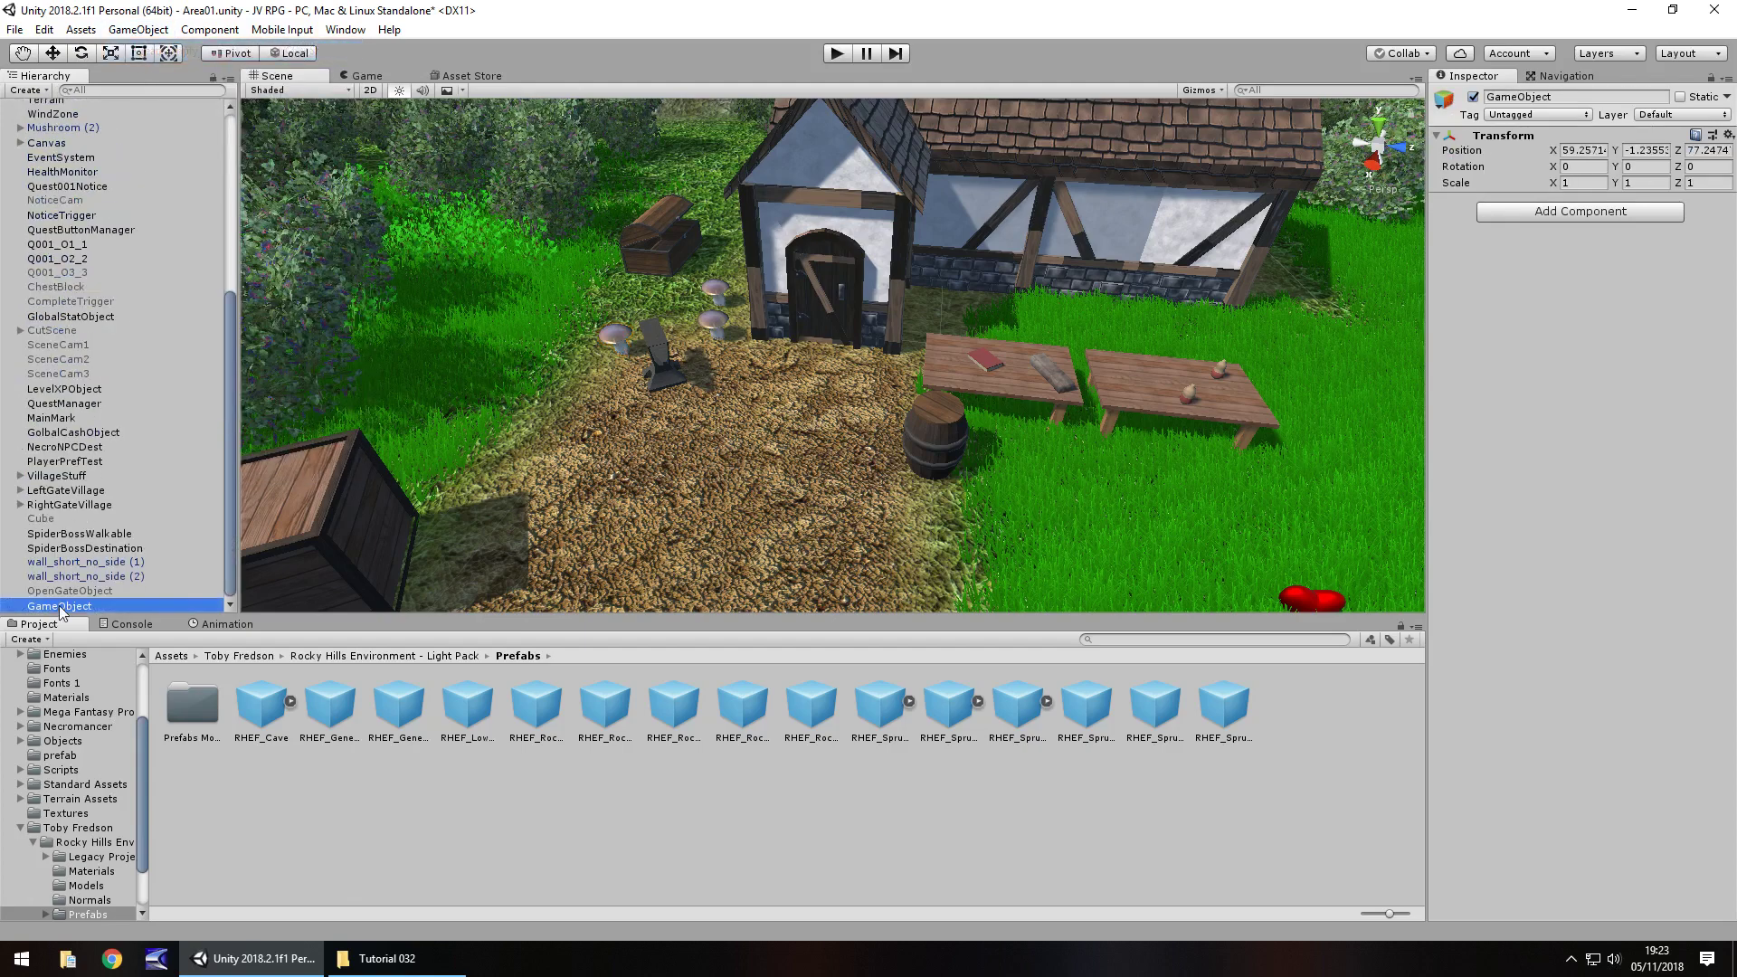
left_click(60, 604)
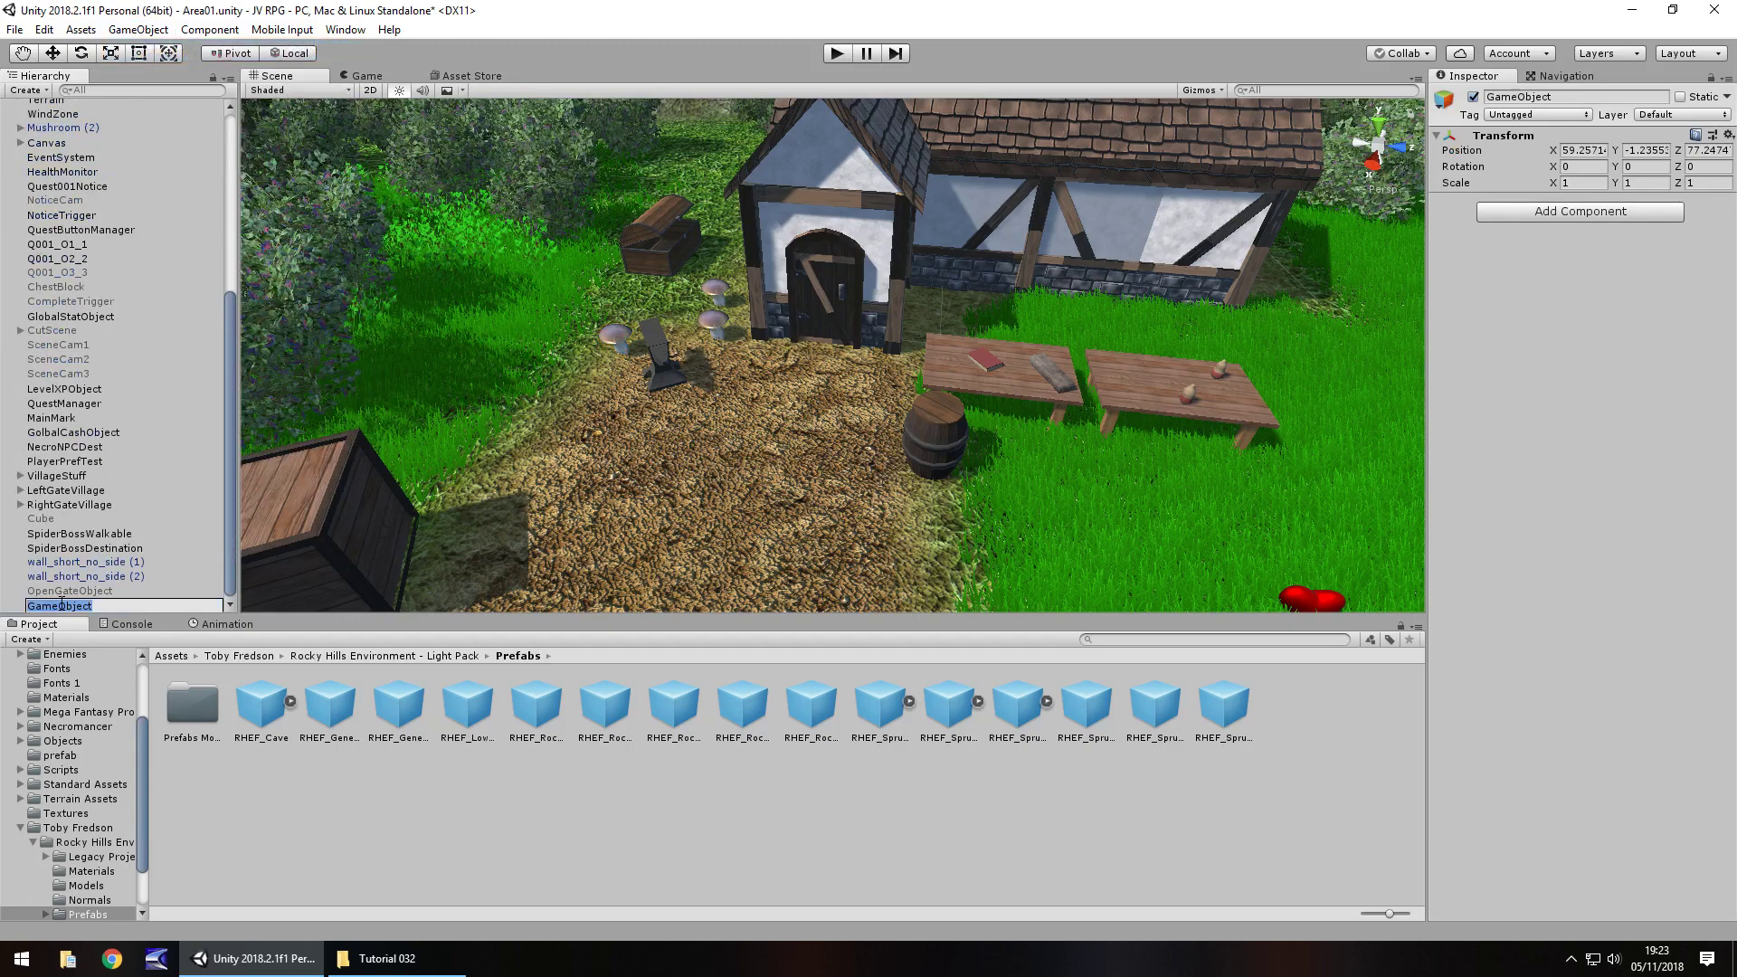
type("World")
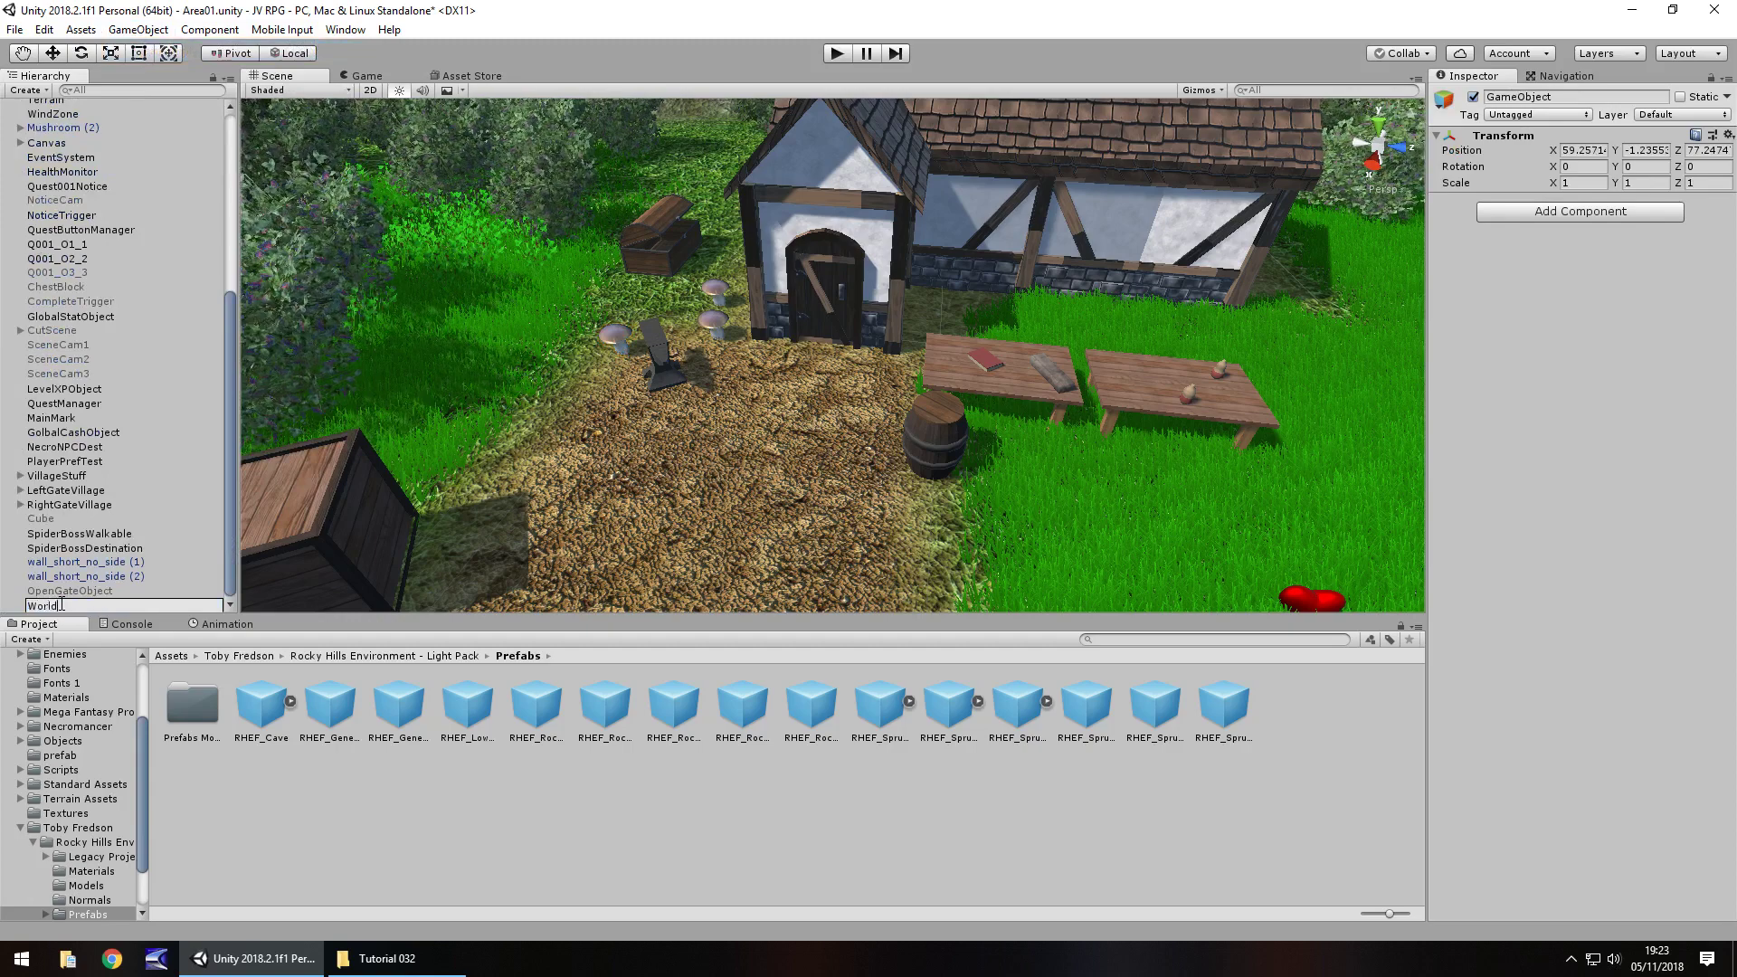
type("Settings")
key("Return")
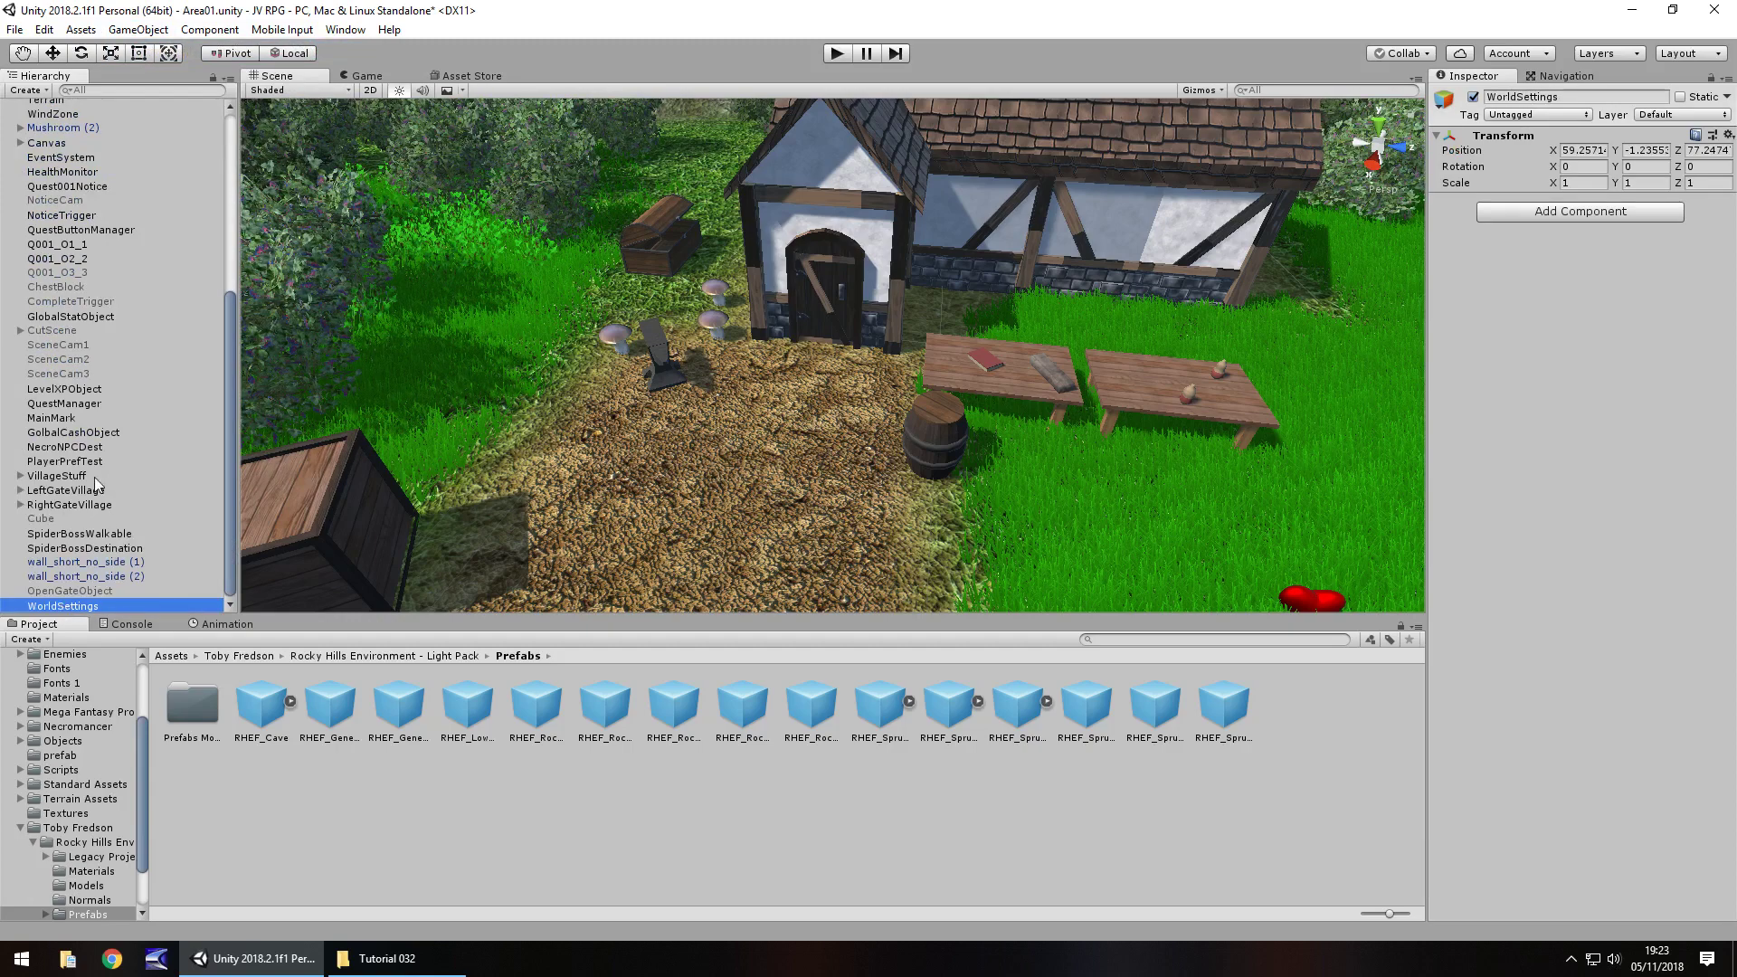
- Make the Directional light, Terrain and WindZone objects children of WorldSettings
scroll(96, 483, "up", 7)
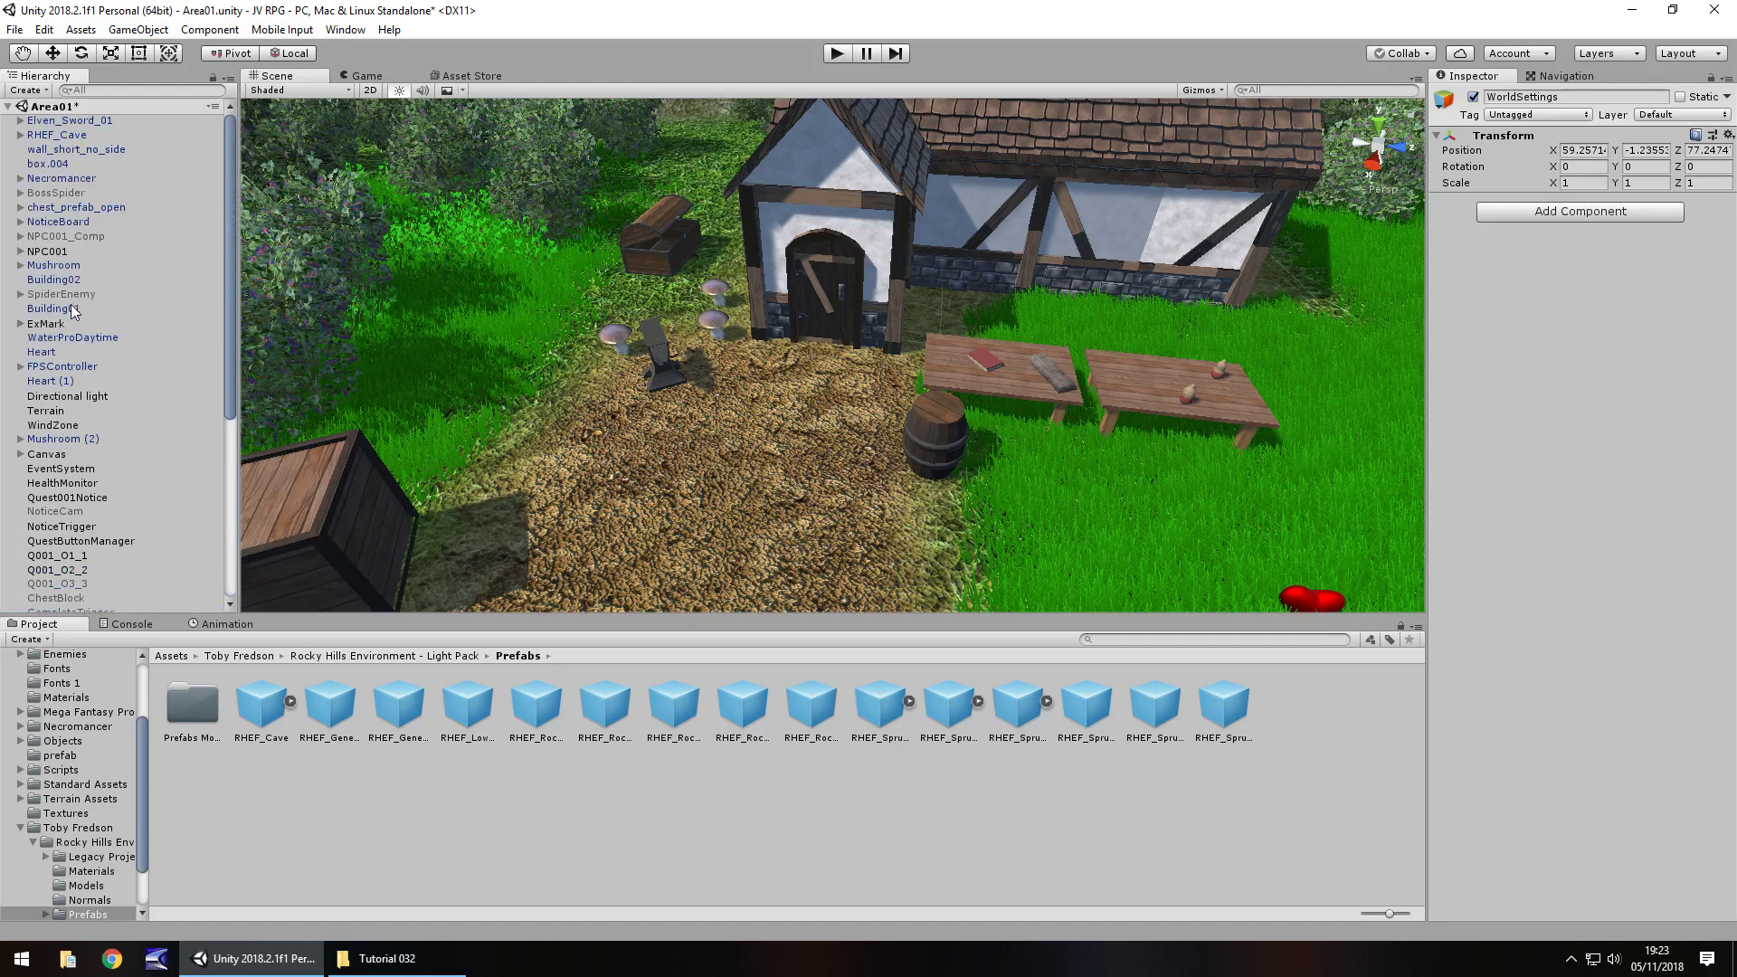
left_click(90, 398)
left_click(67, 412, "shift")
left_click(94, 425, "shift")
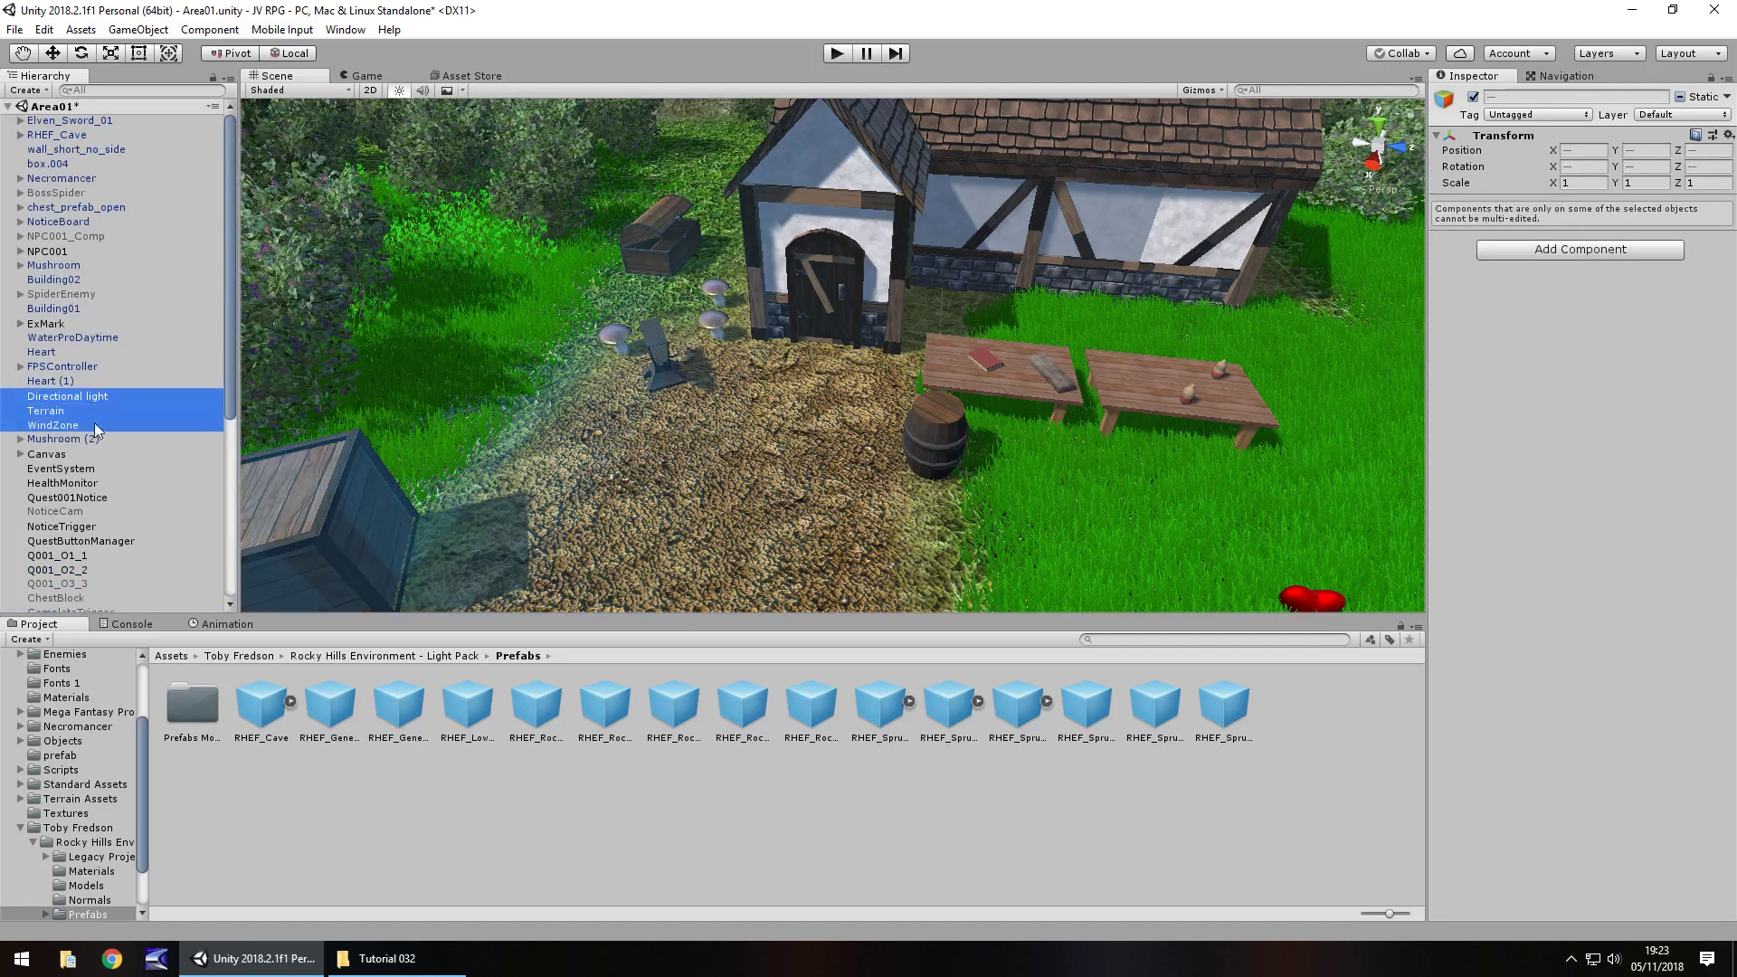
scroll(135, 378, "down", 3)
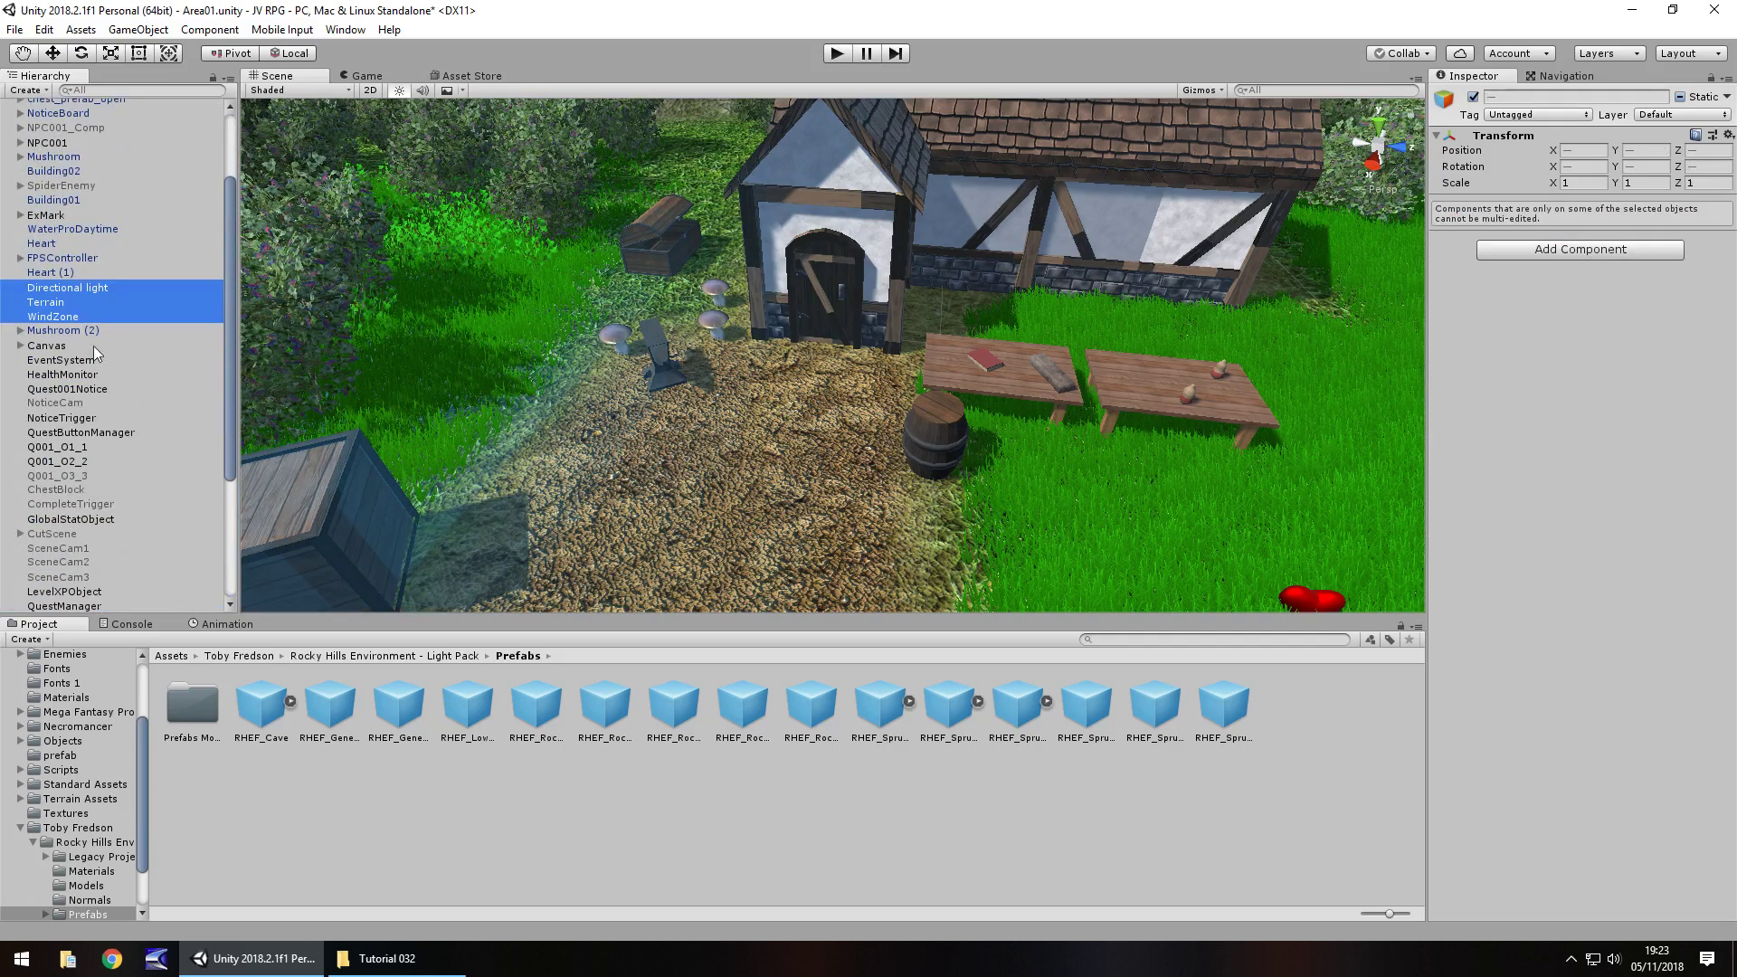
left_click_drag(75, 320, 65, 608)
- Move the Mushroom object into the VillageStuff group and collapse the group
scroll(69, 402, "up", 7)
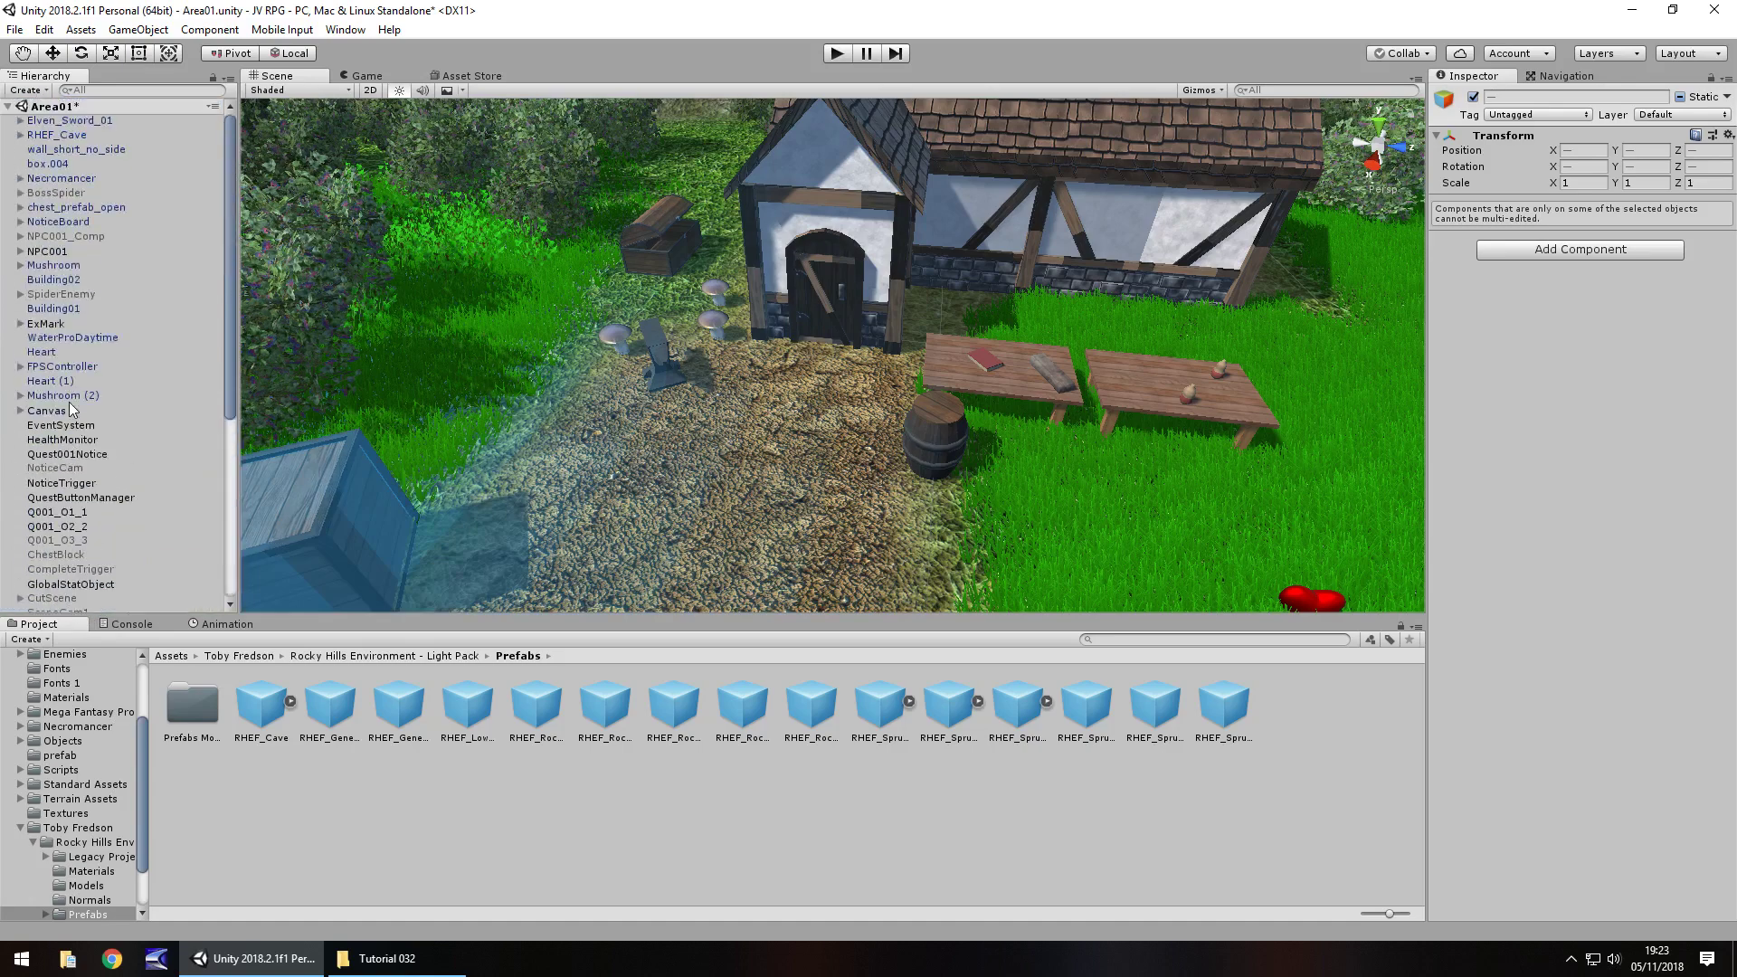
left_click(75, 268)
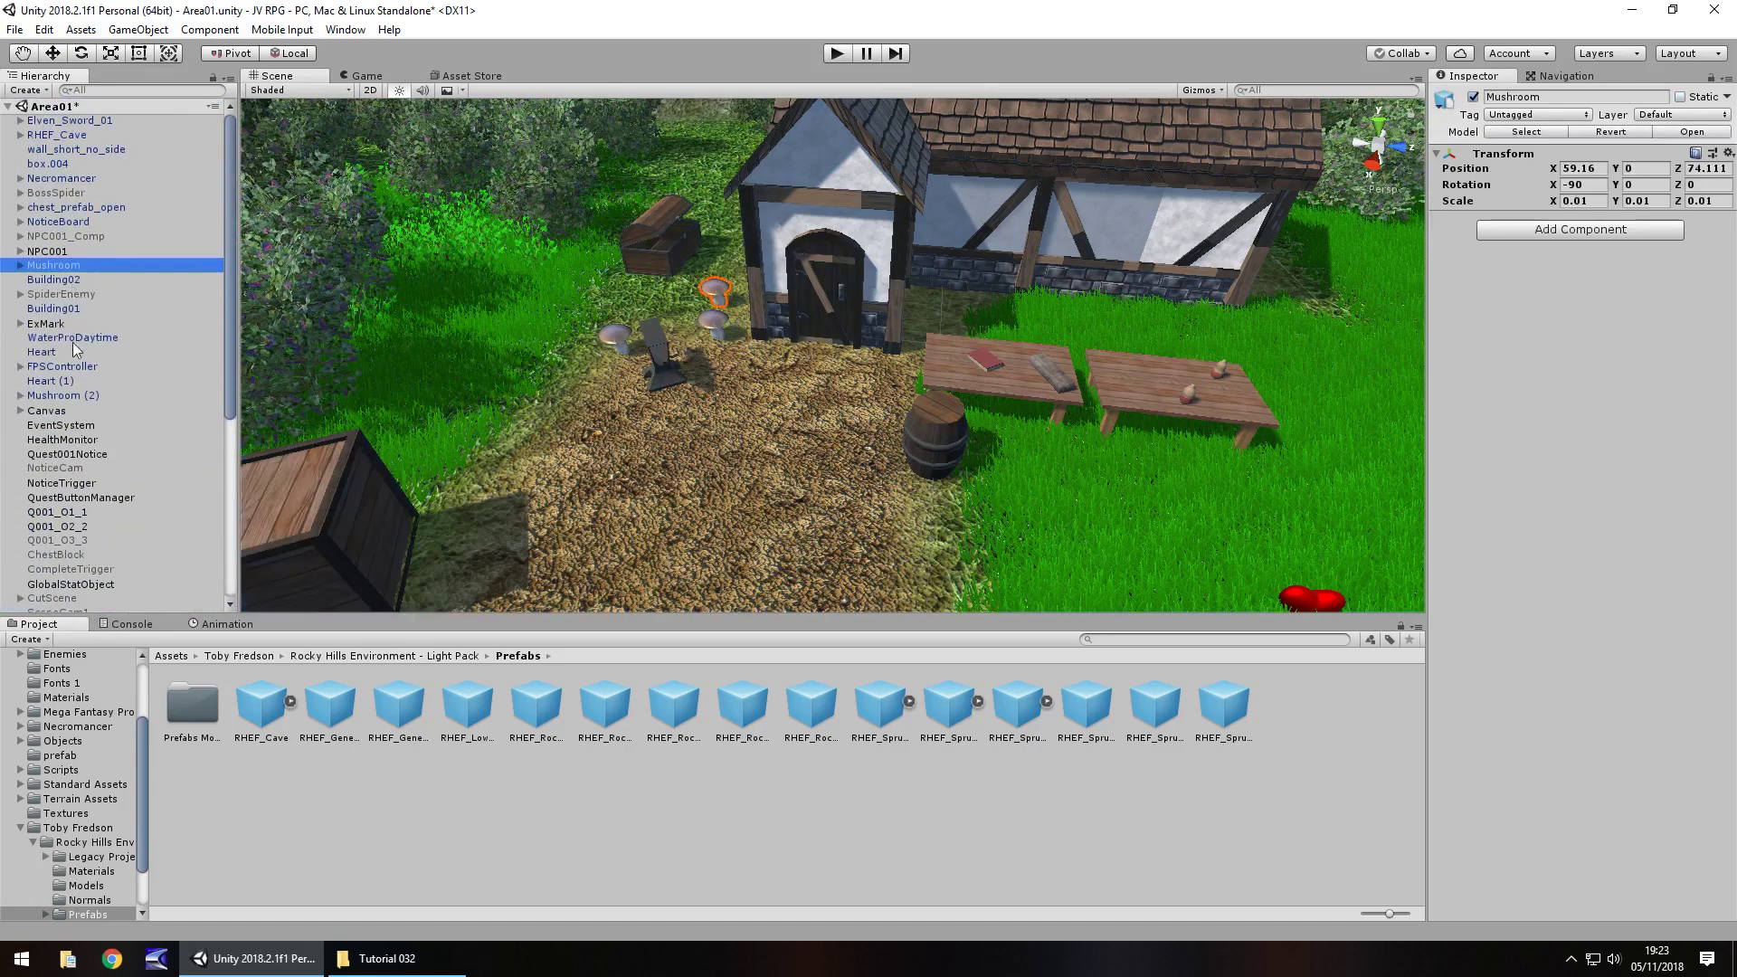
scroll(54, 362, "down", 7)
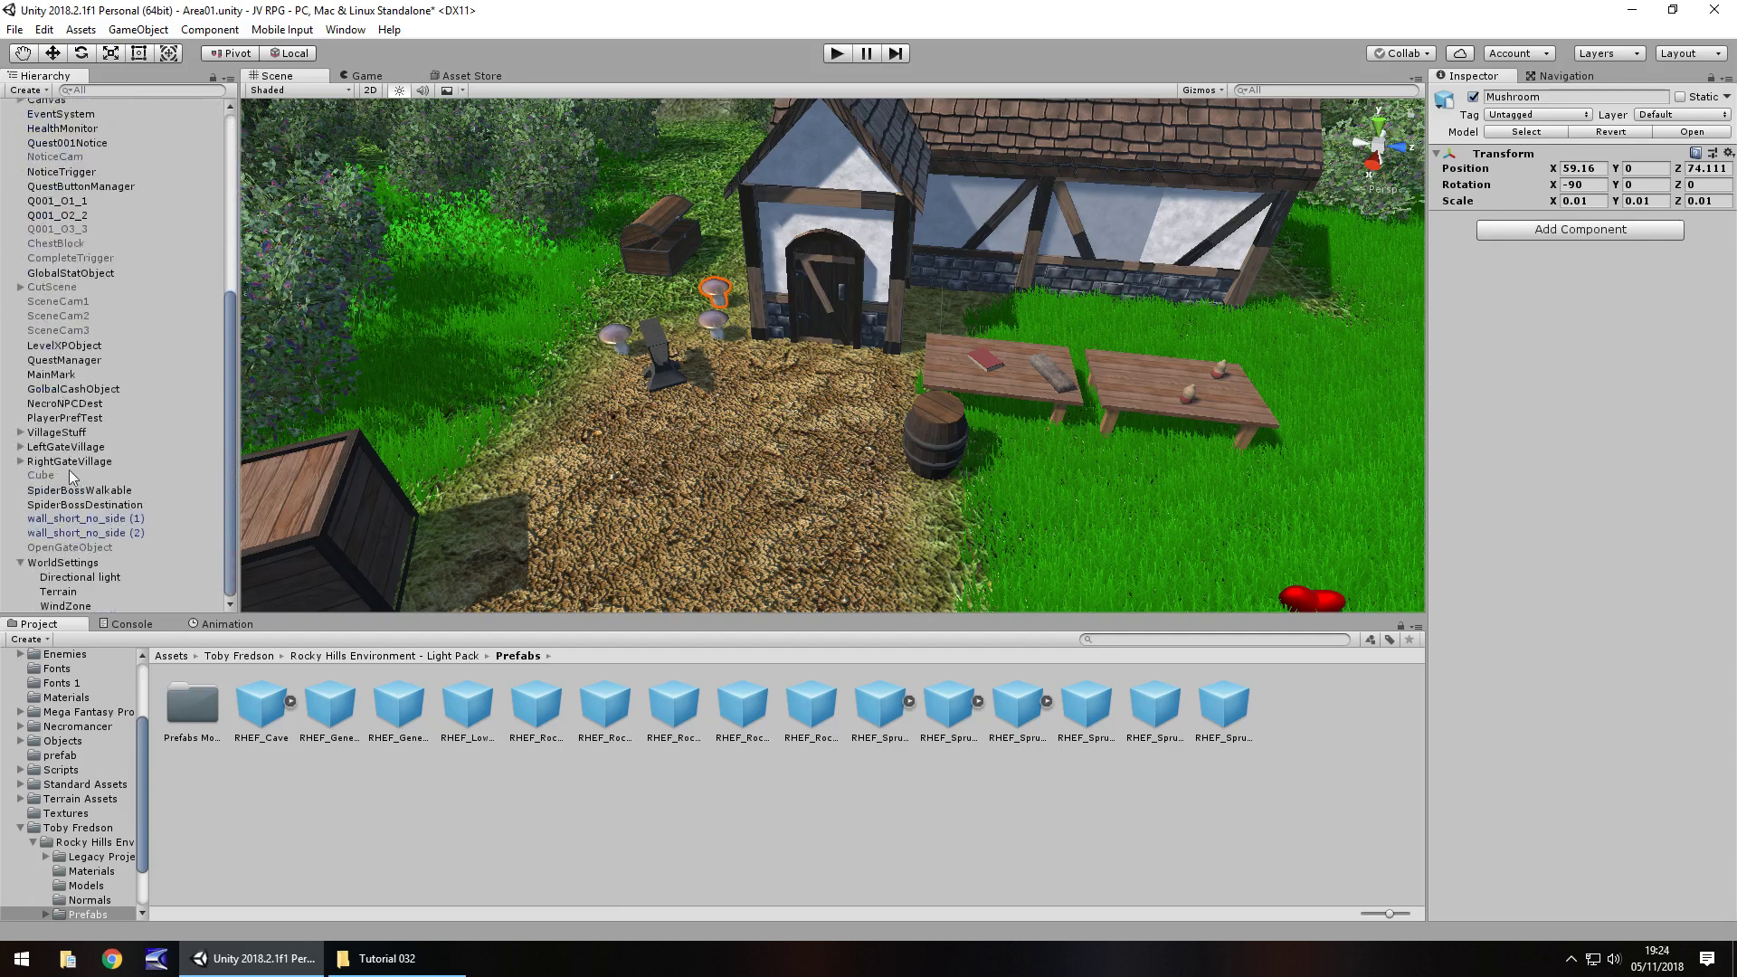
scroll(80, 395, "up", 7)
left_click_drag(79, 267, 71, 437)
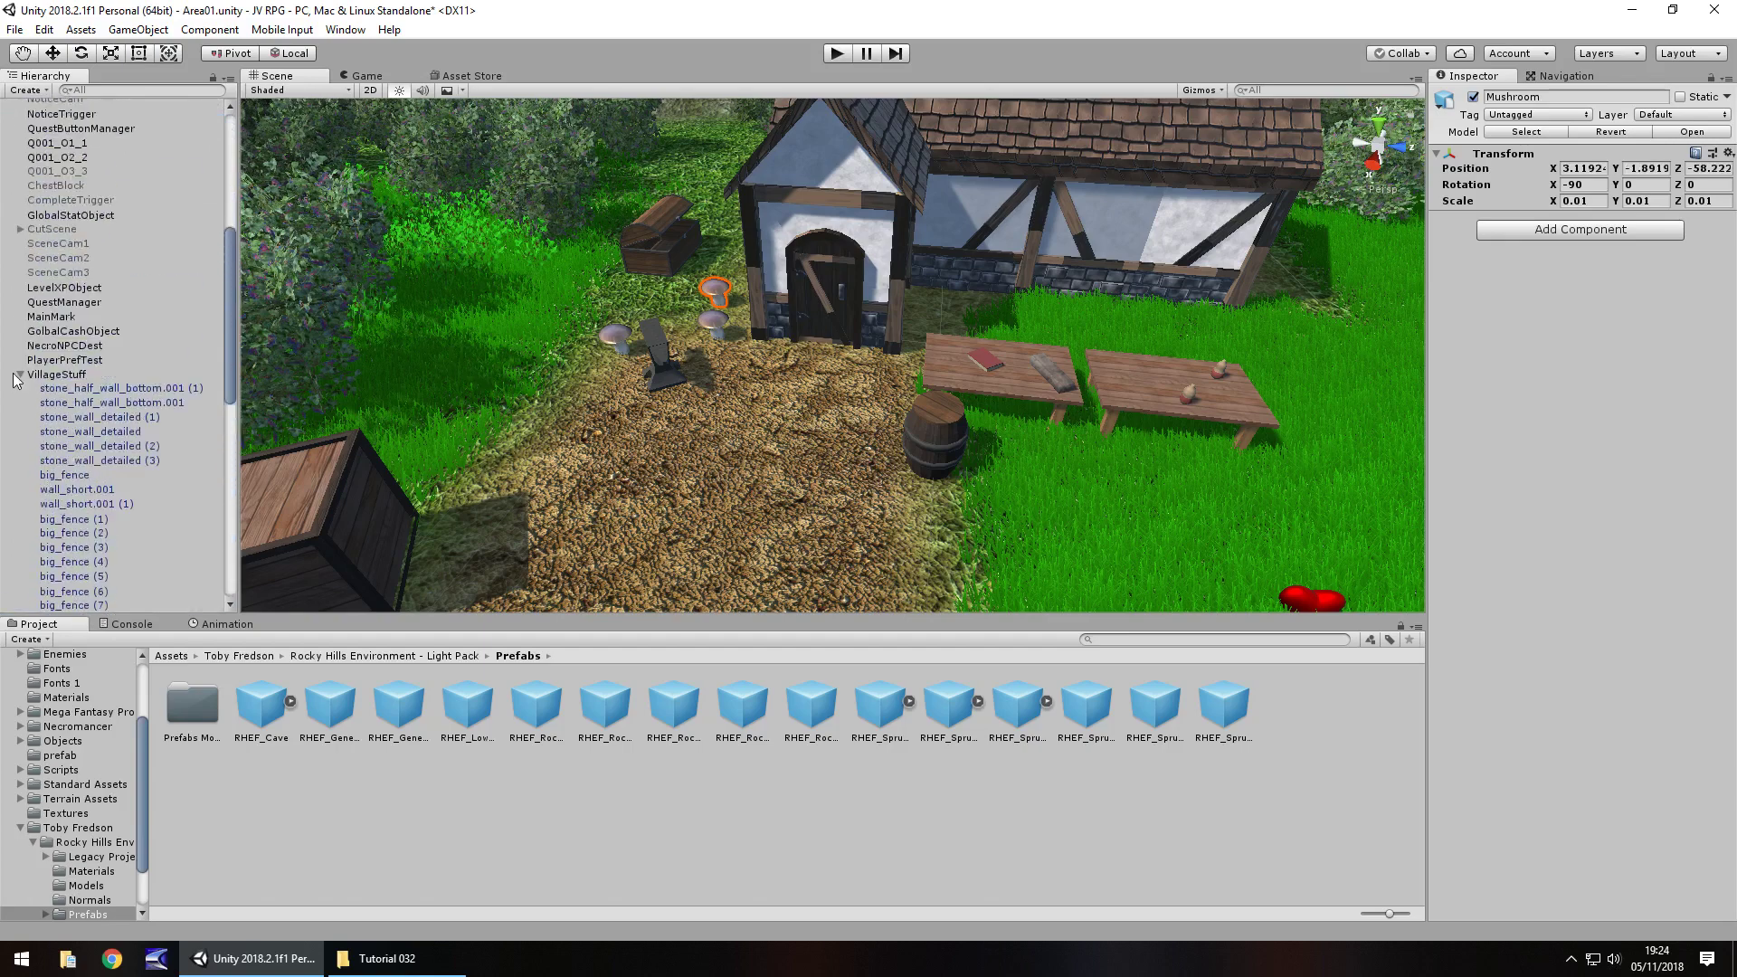
left_click(20, 380)
- Create a second empty game object in the scene and name it WorldScripts
scroll(91, 425, "up", 6)
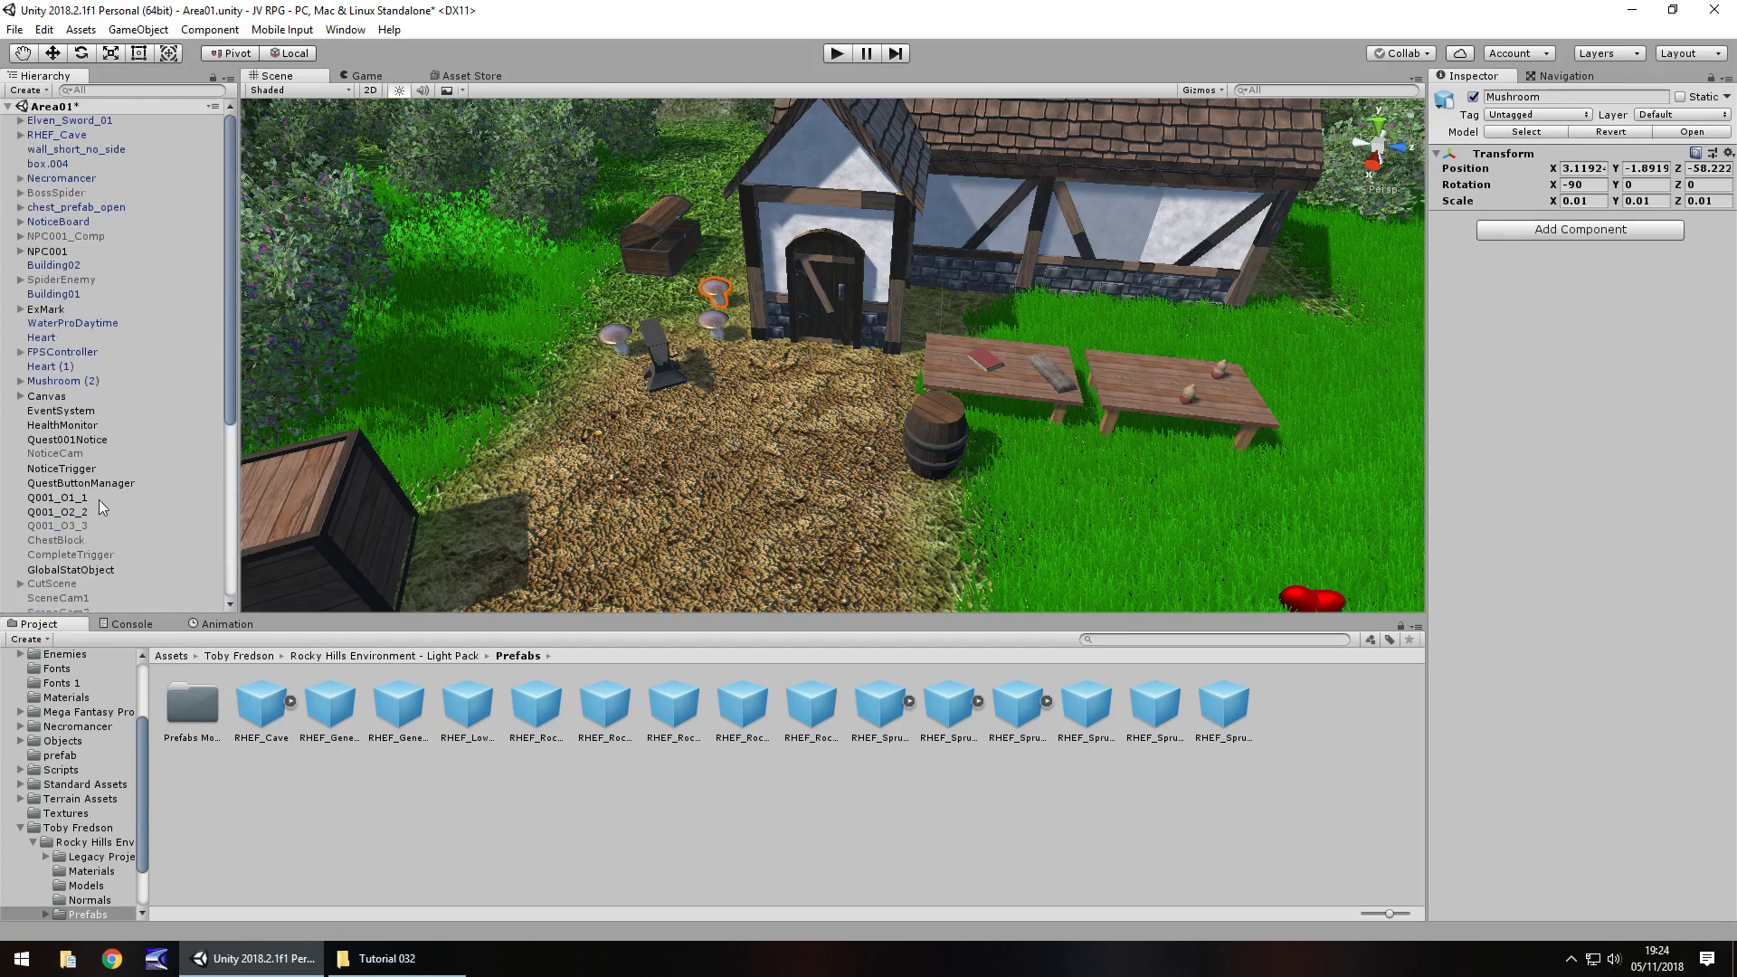
left_click(72, 499)
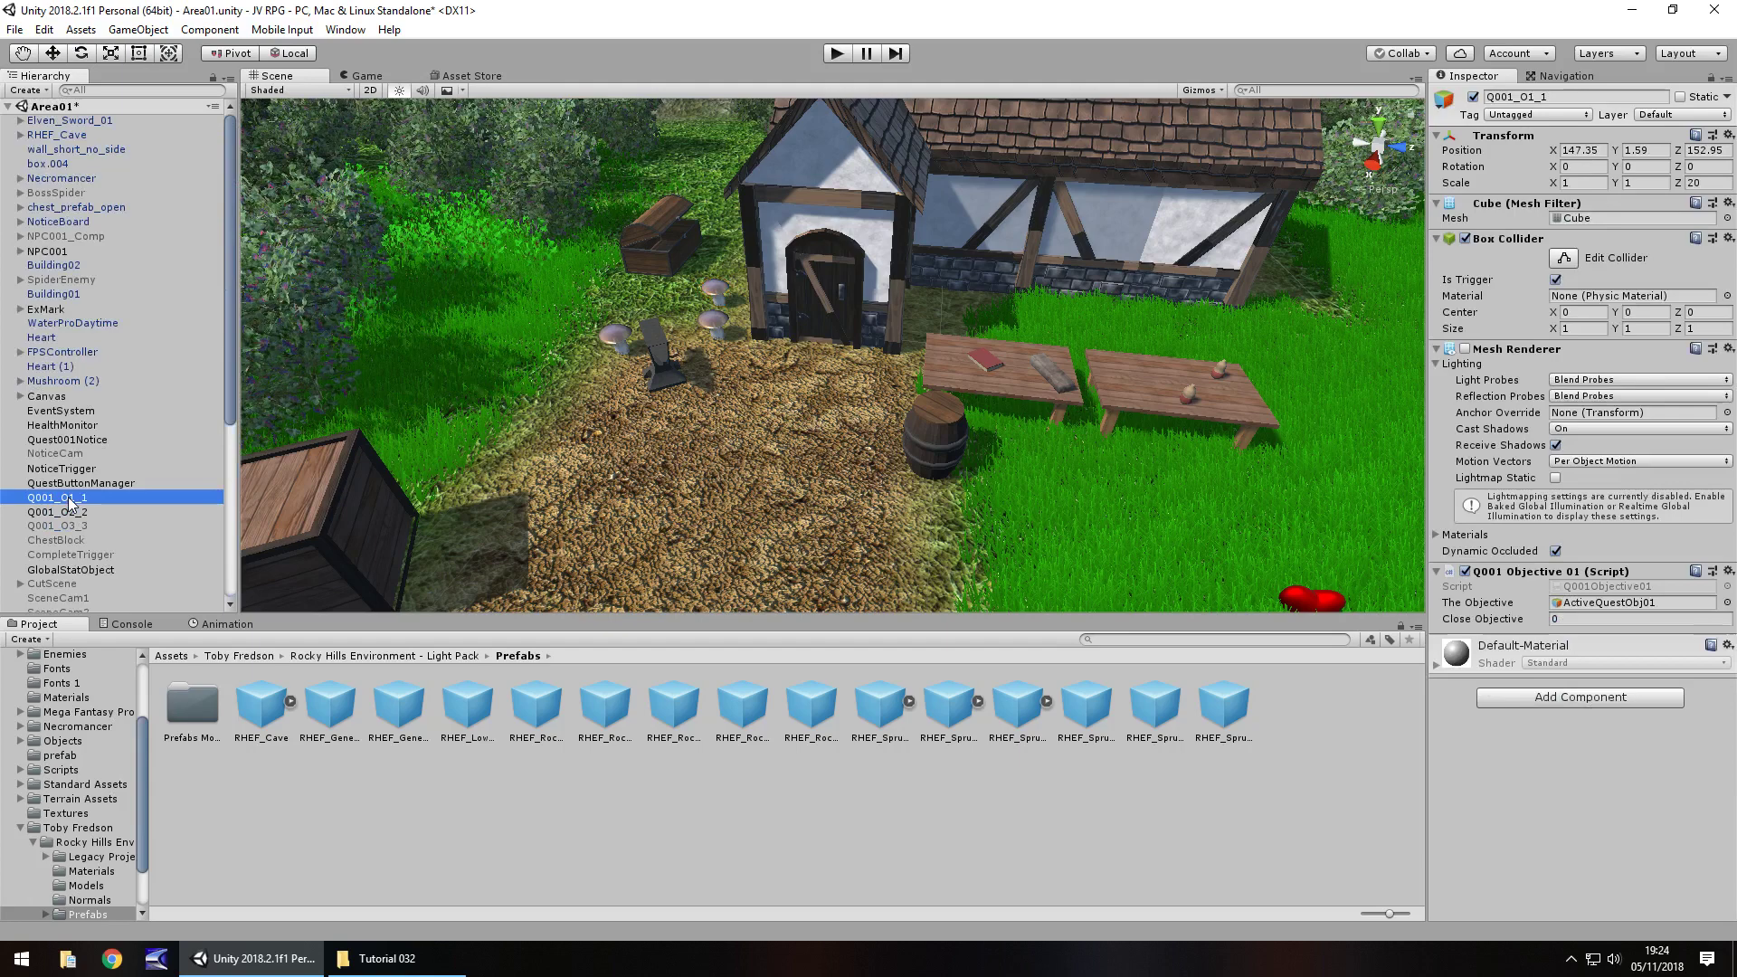
left_click(139, 30)
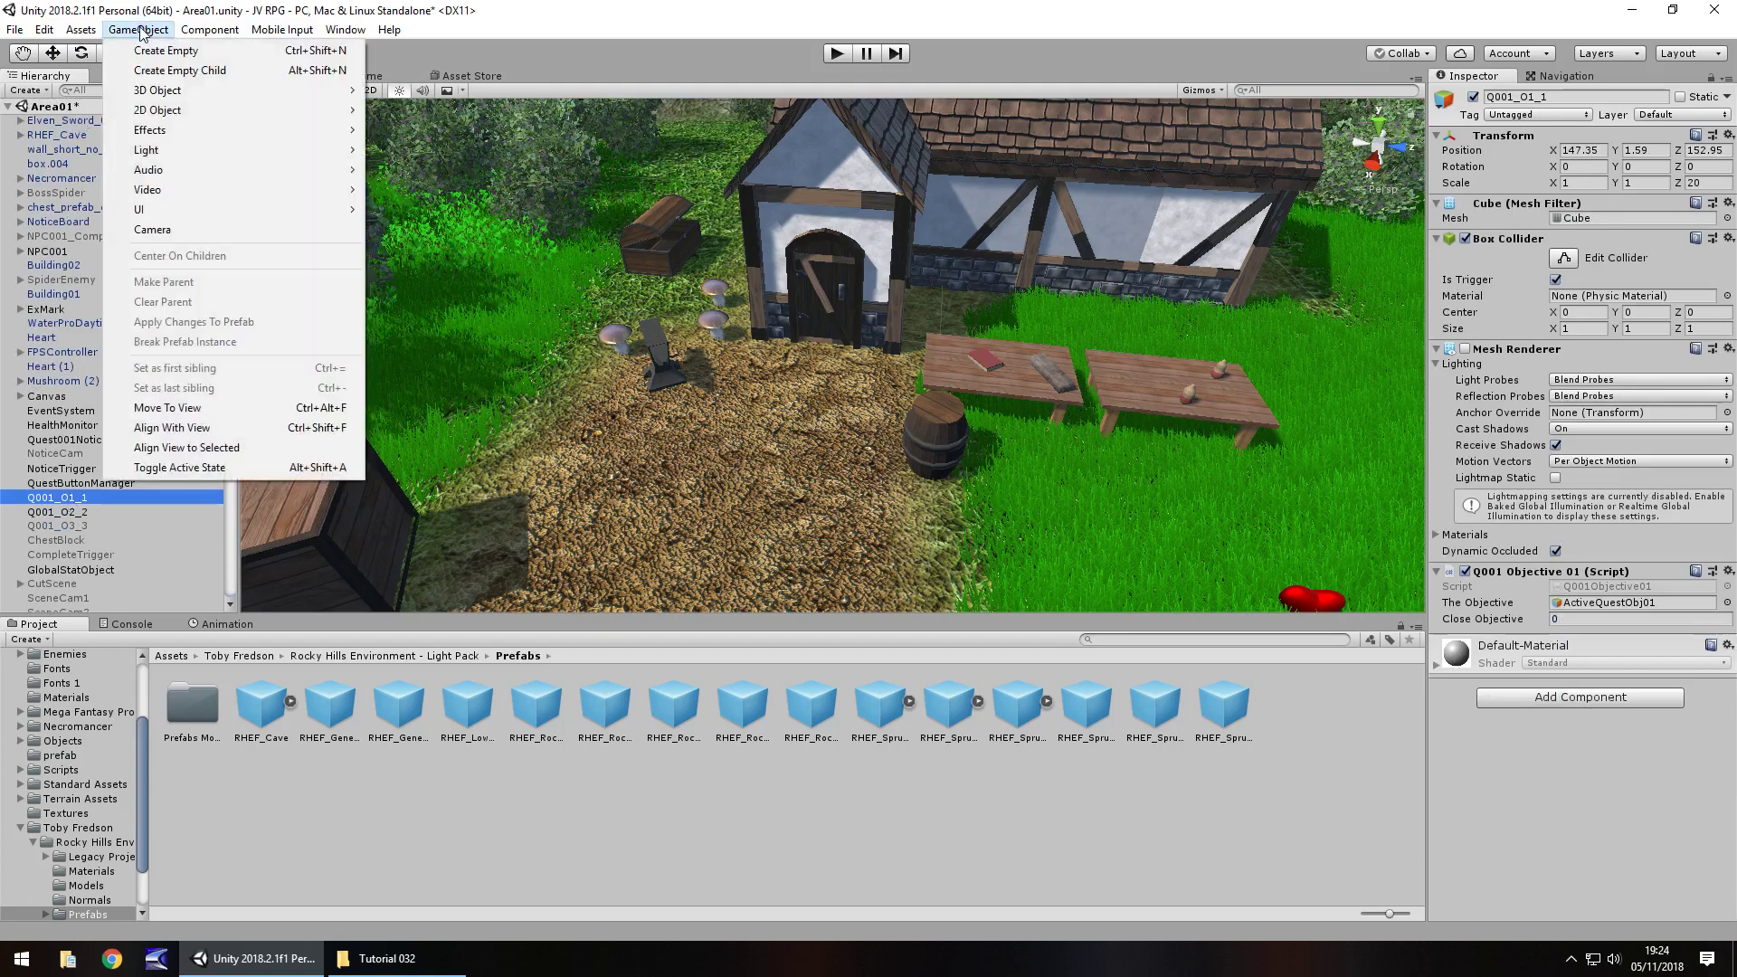
left_click(168, 57)
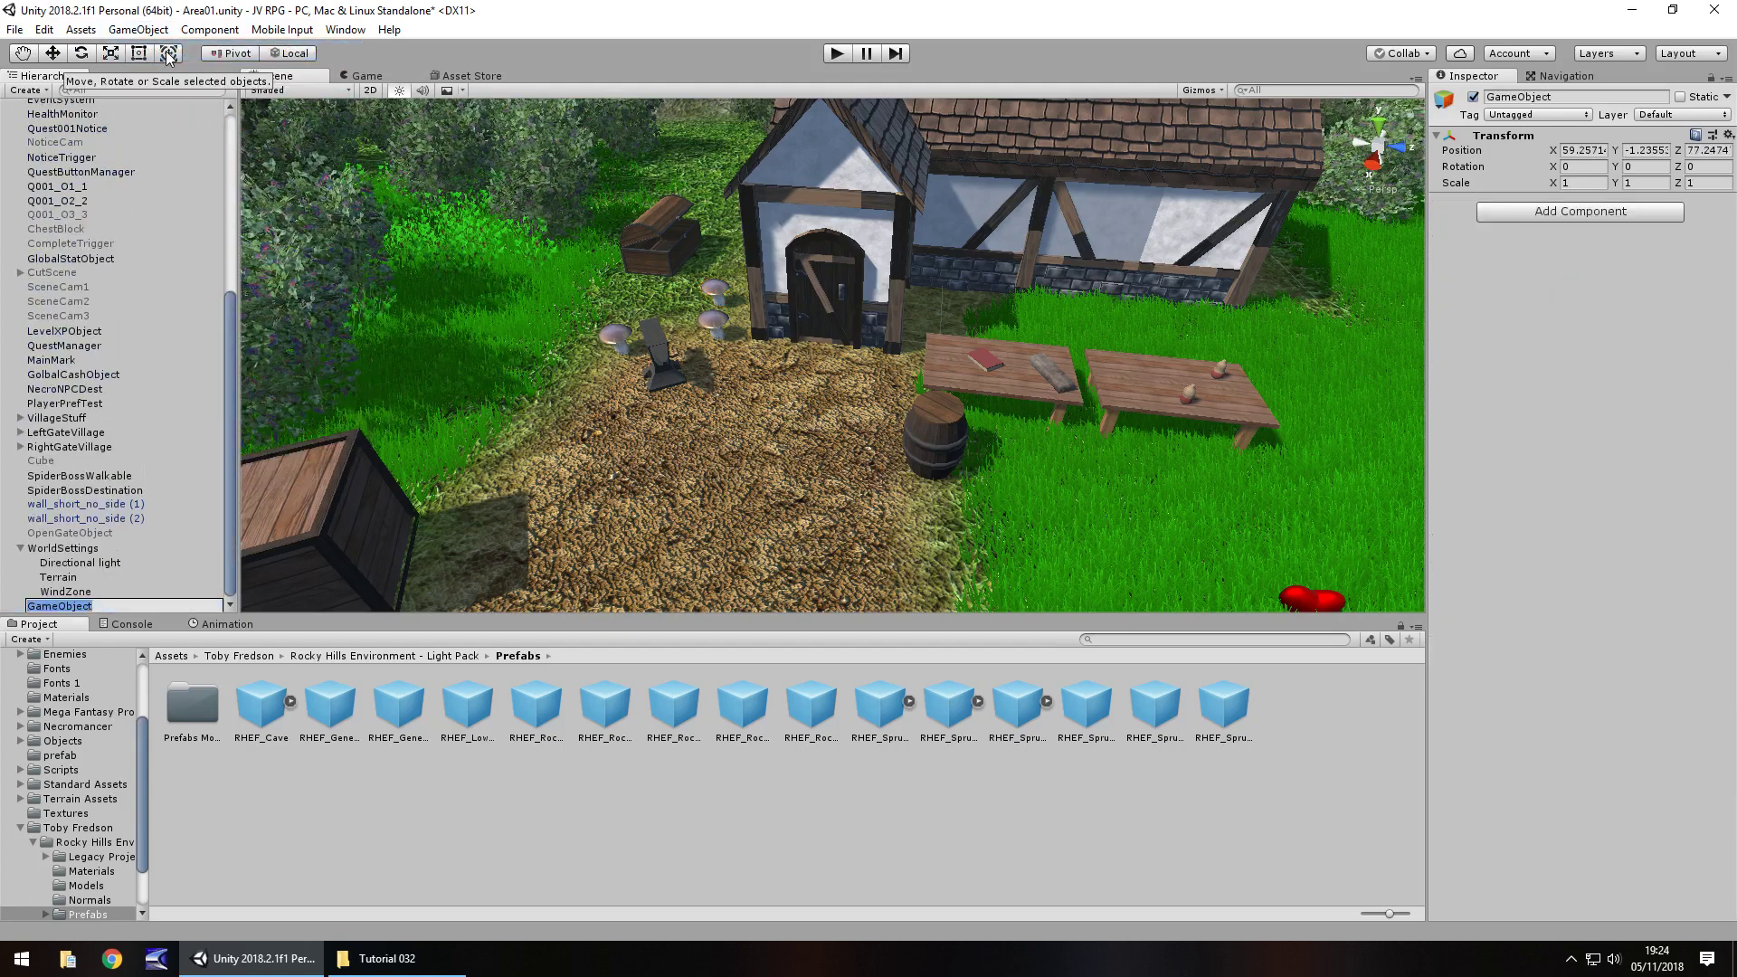
key("F2")
type("WorldScripts")
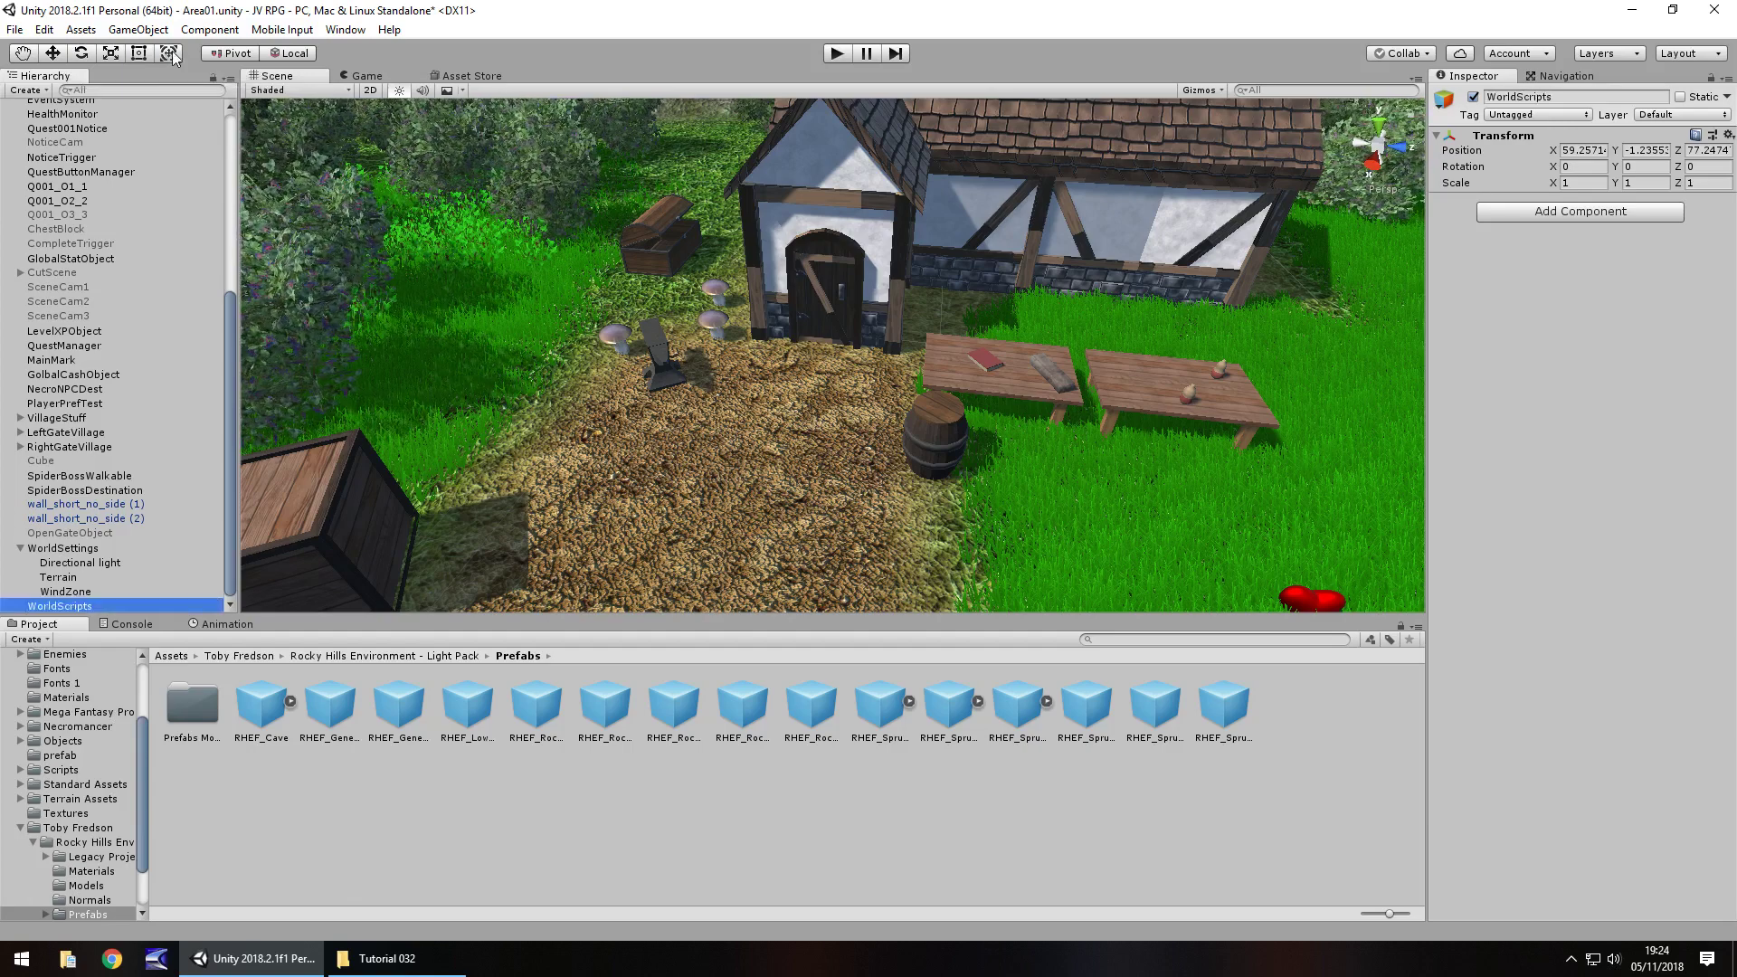
key("Return")
- Examine the components of ExMark, HealthMonitor, Quest001Notice and NoticeTrigger, and view the notice board in the village
scroll(74, 209, "up", 7)
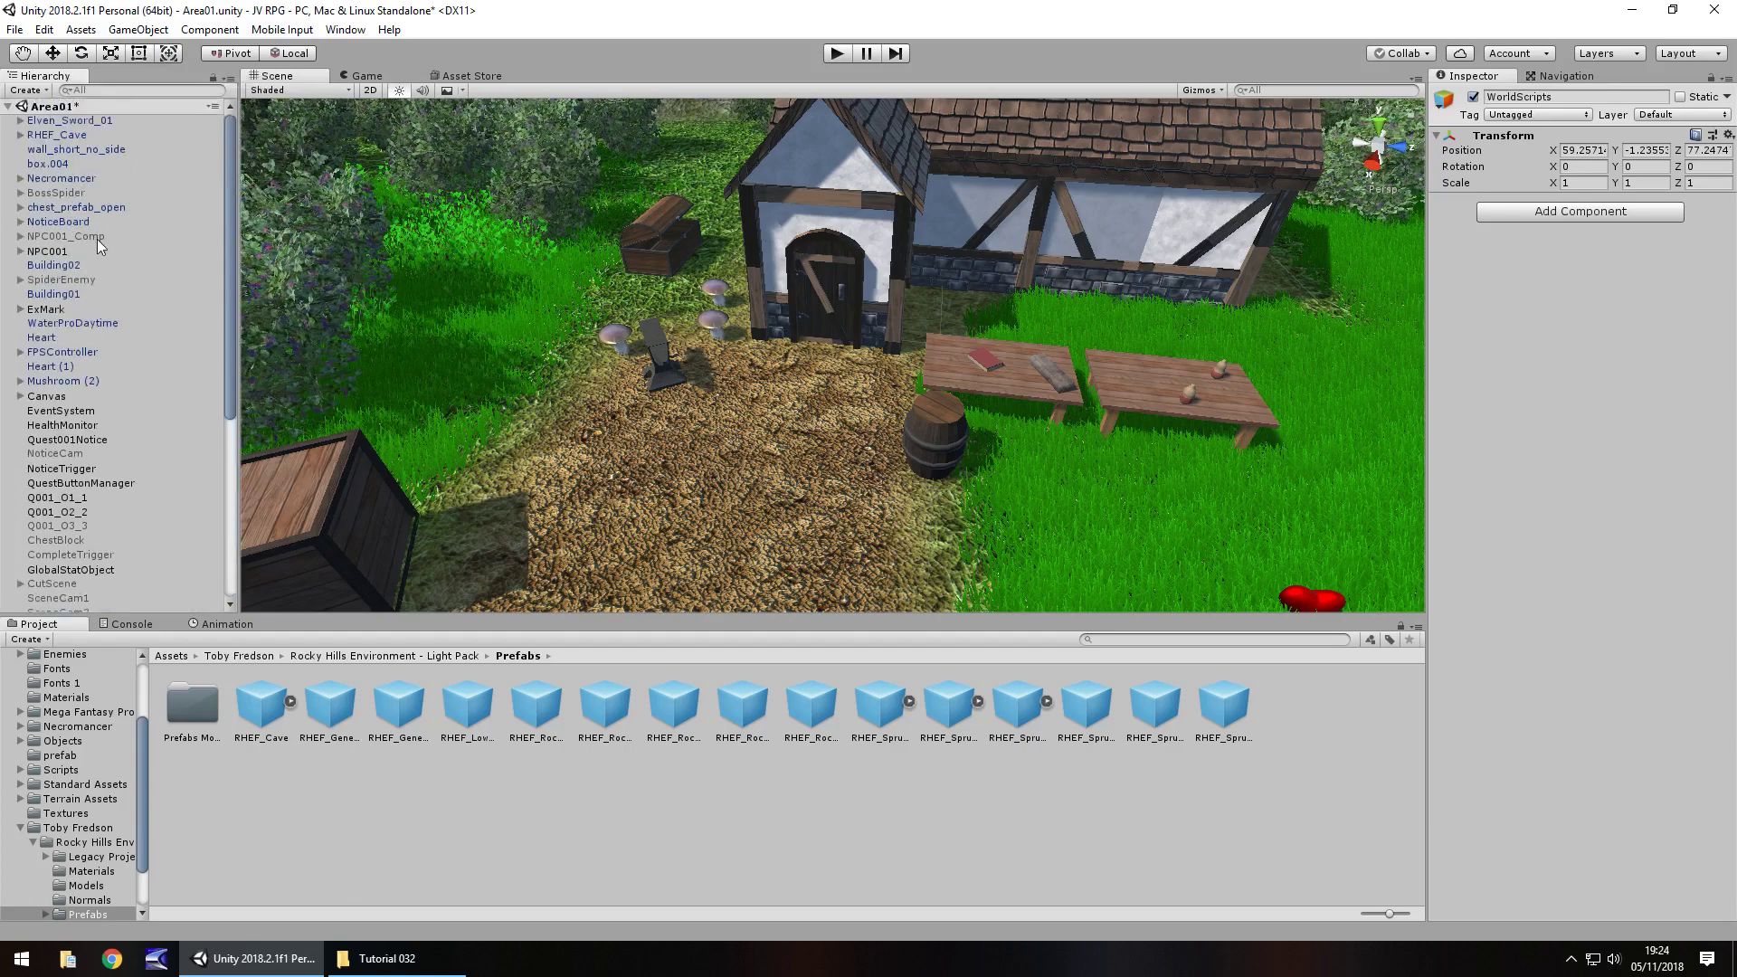
left_click(47, 309)
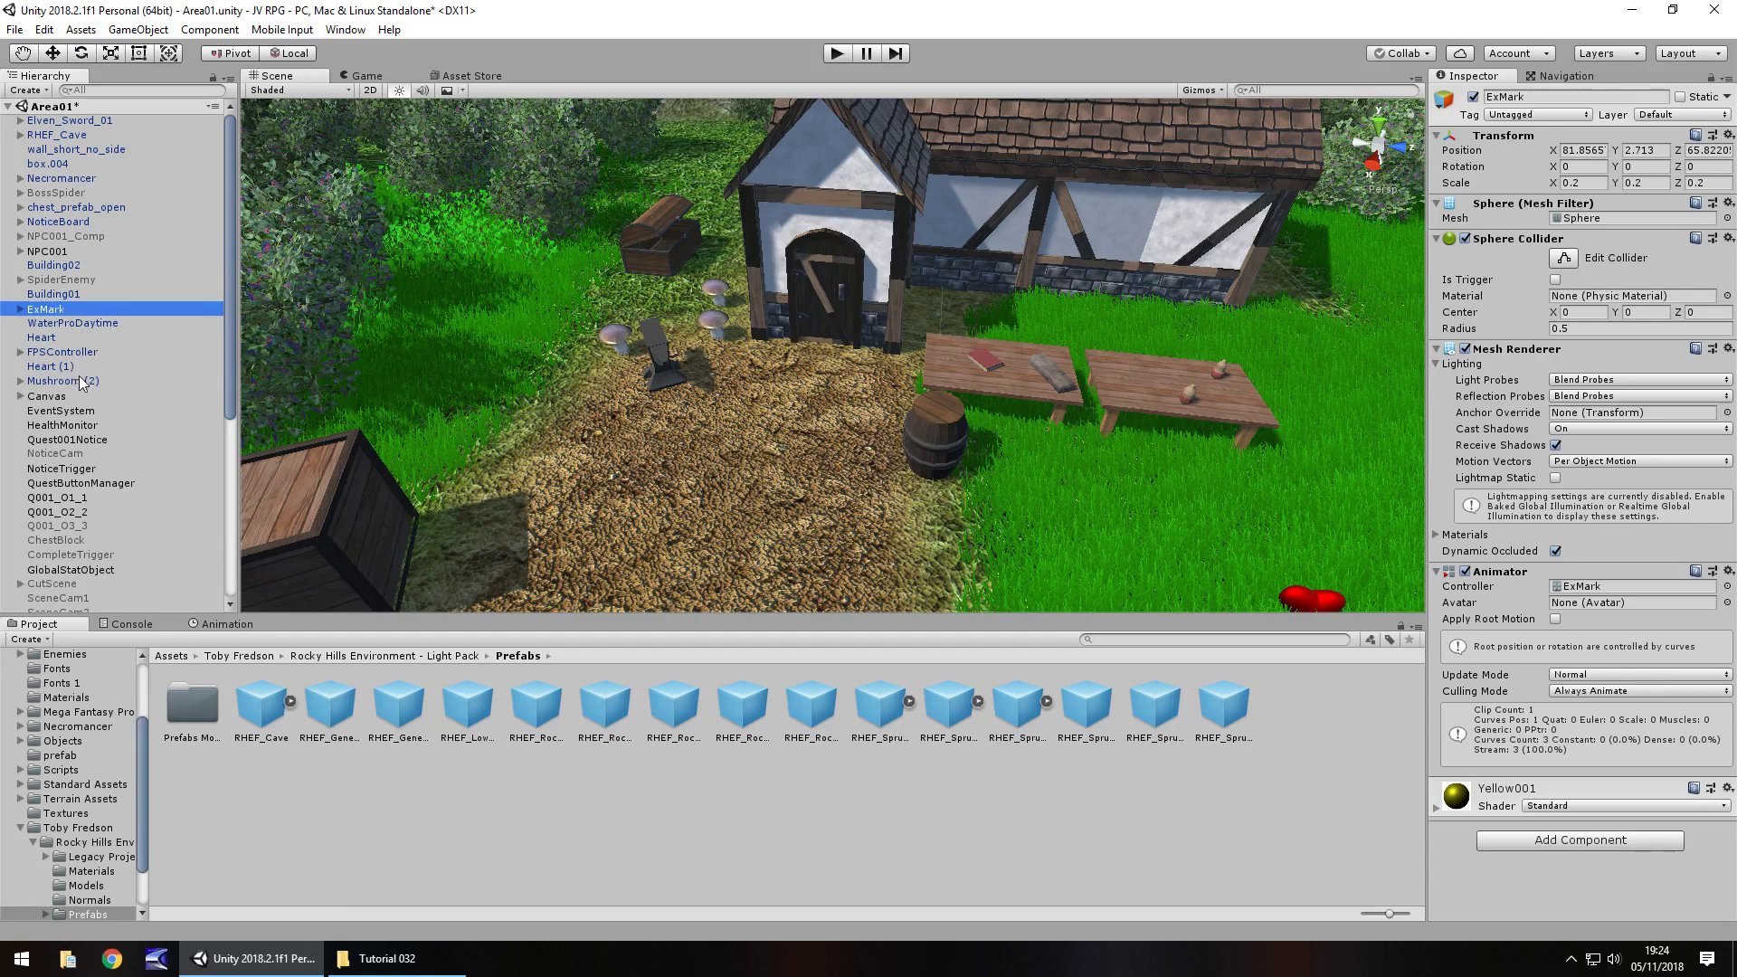
left_click(63, 425)
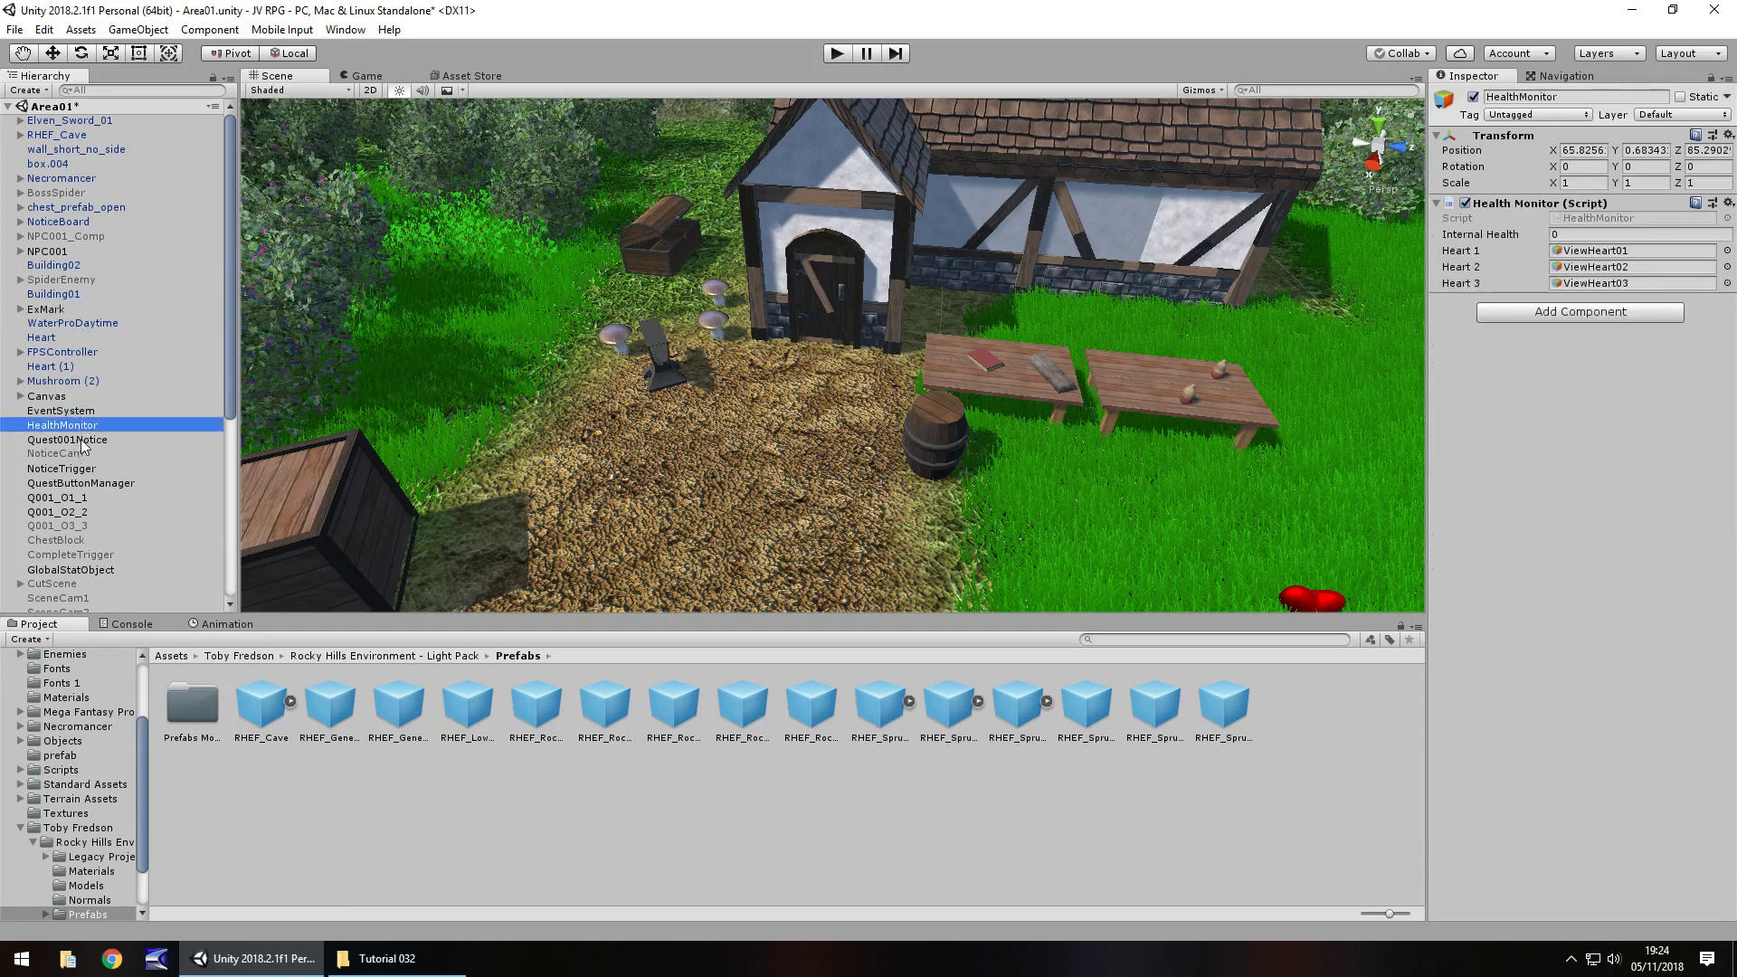
left_click(80, 439)
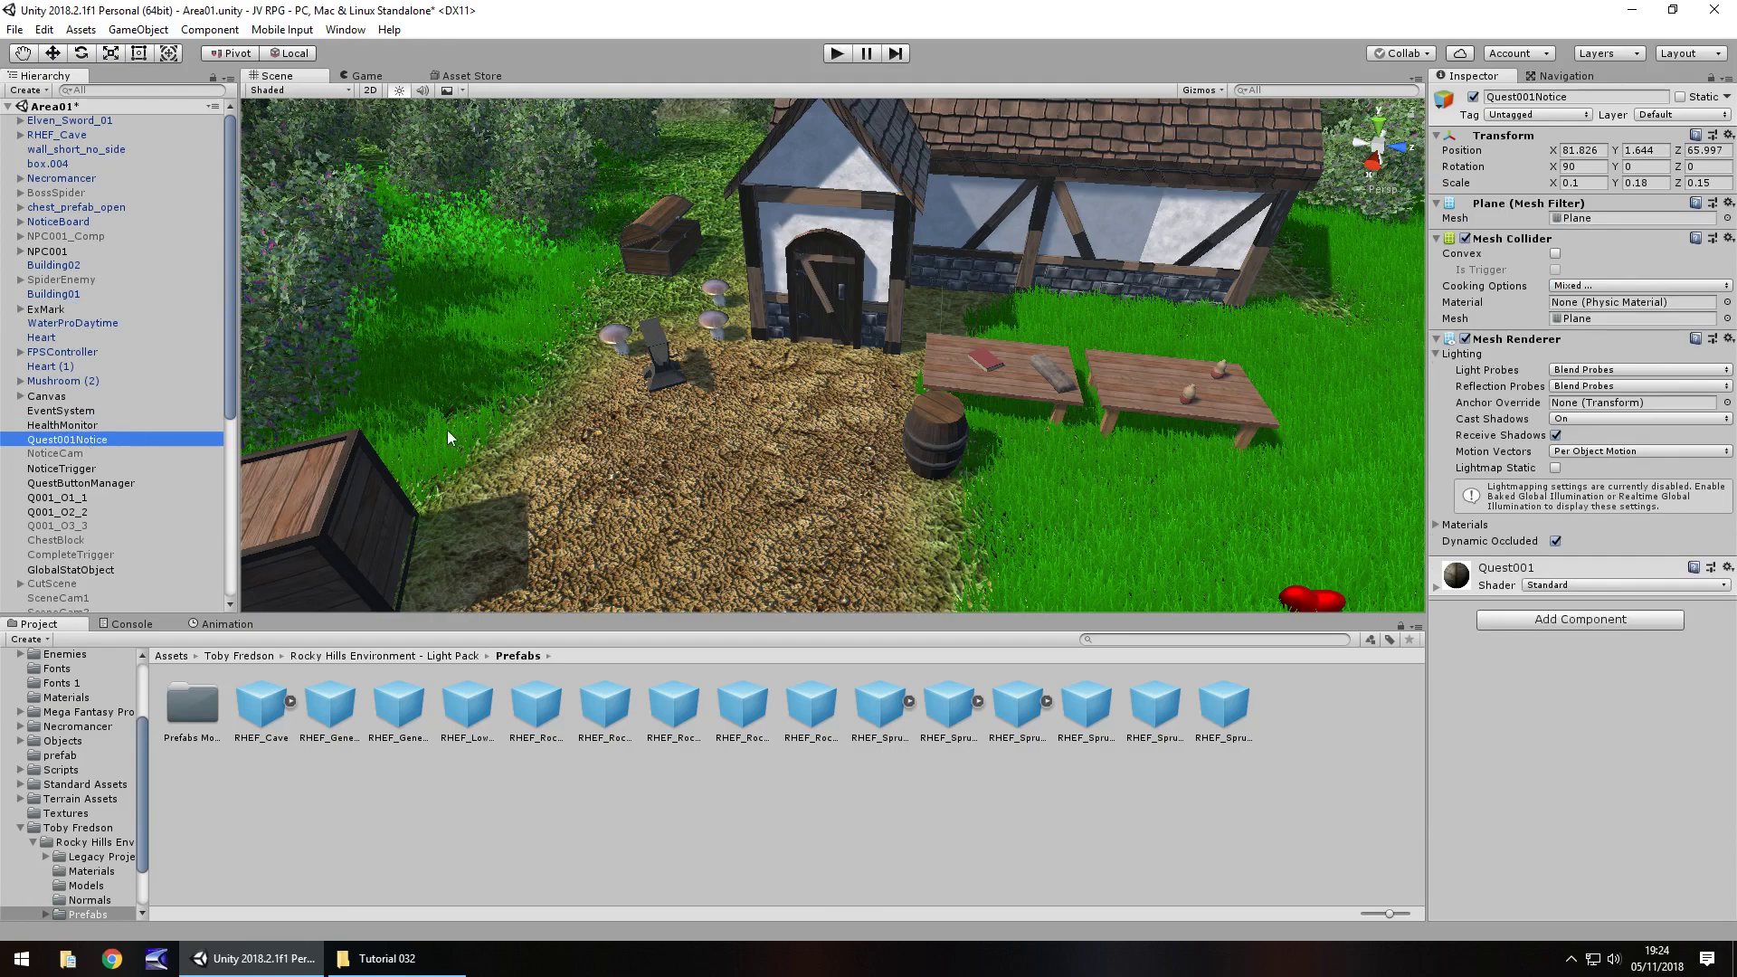
right_click_drag(448, 432, 1735, 384)
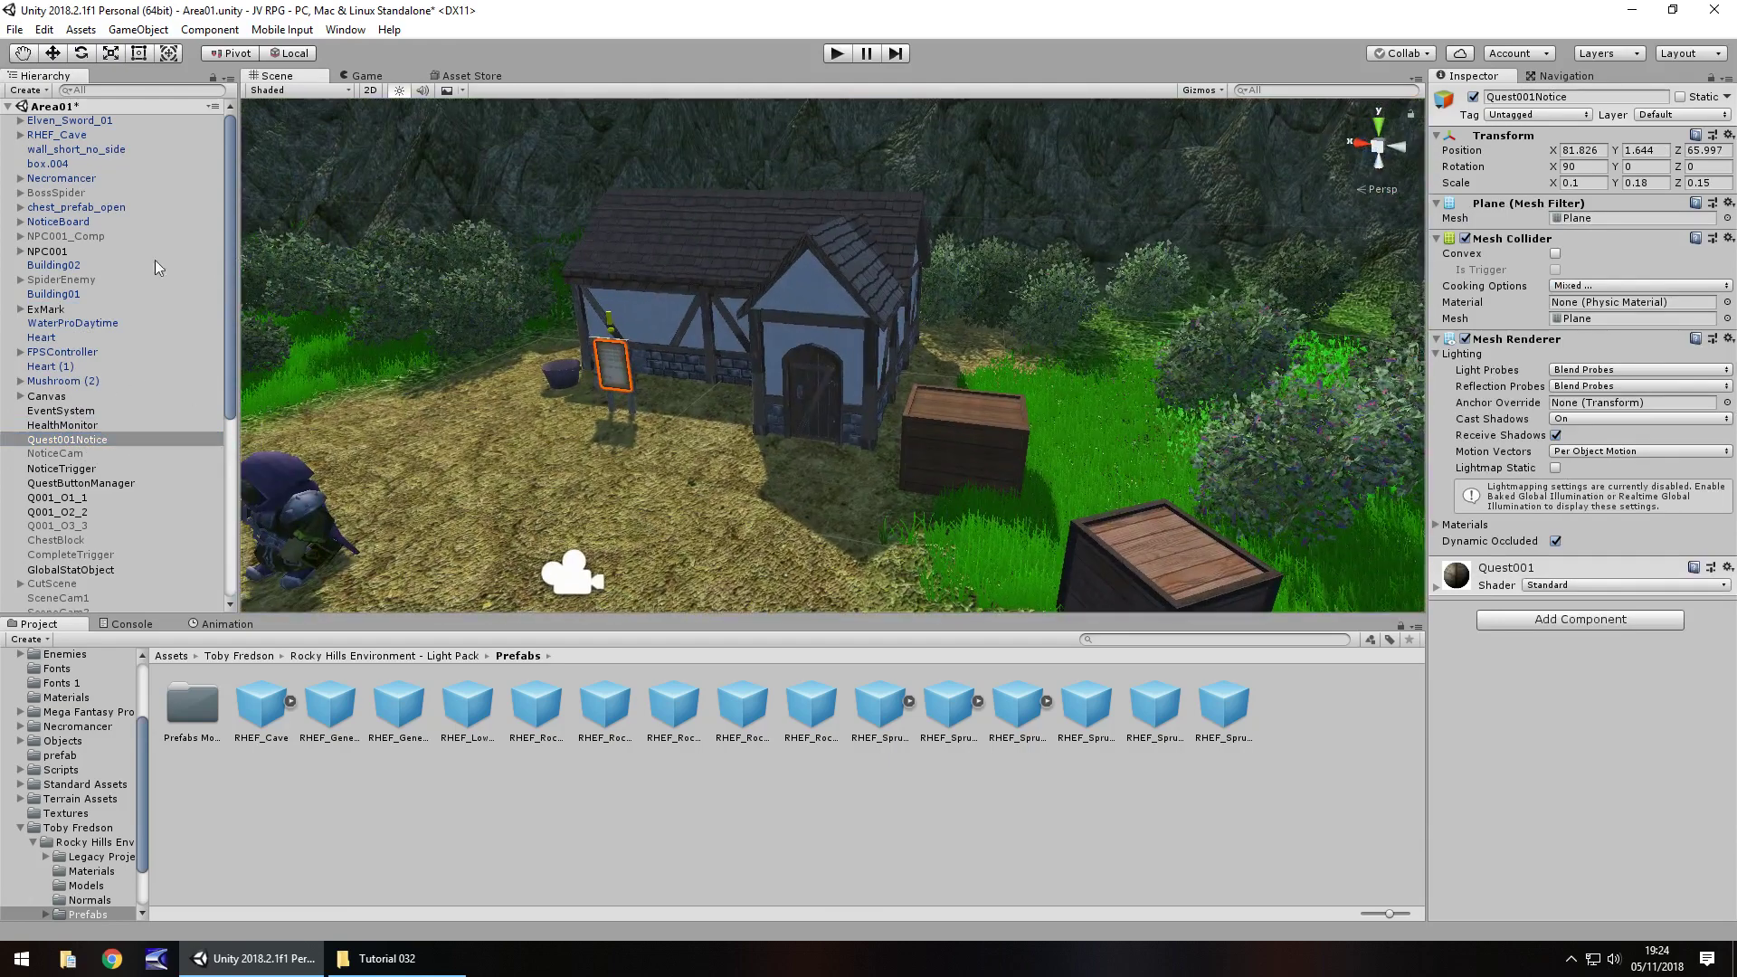
scroll(589, 398, "up", 10)
middle_click_drag(564, 431, 898, 347)
right_click_drag(898, 345, 512, 381)
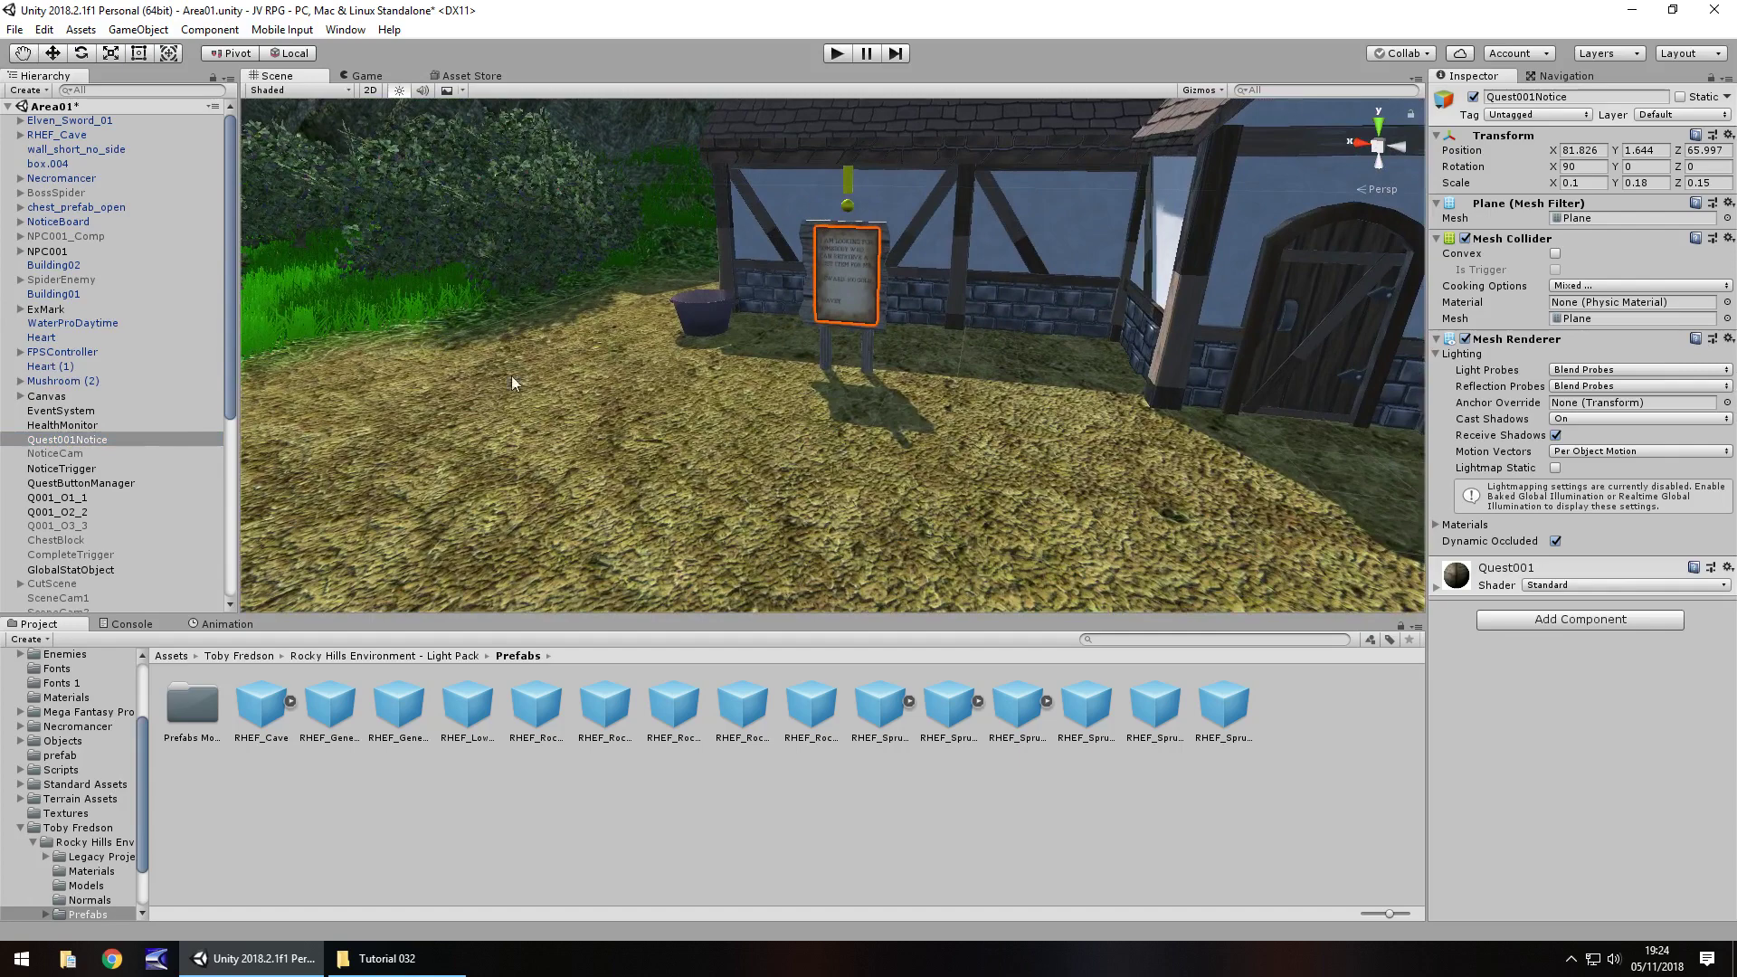
left_click(87, 470)
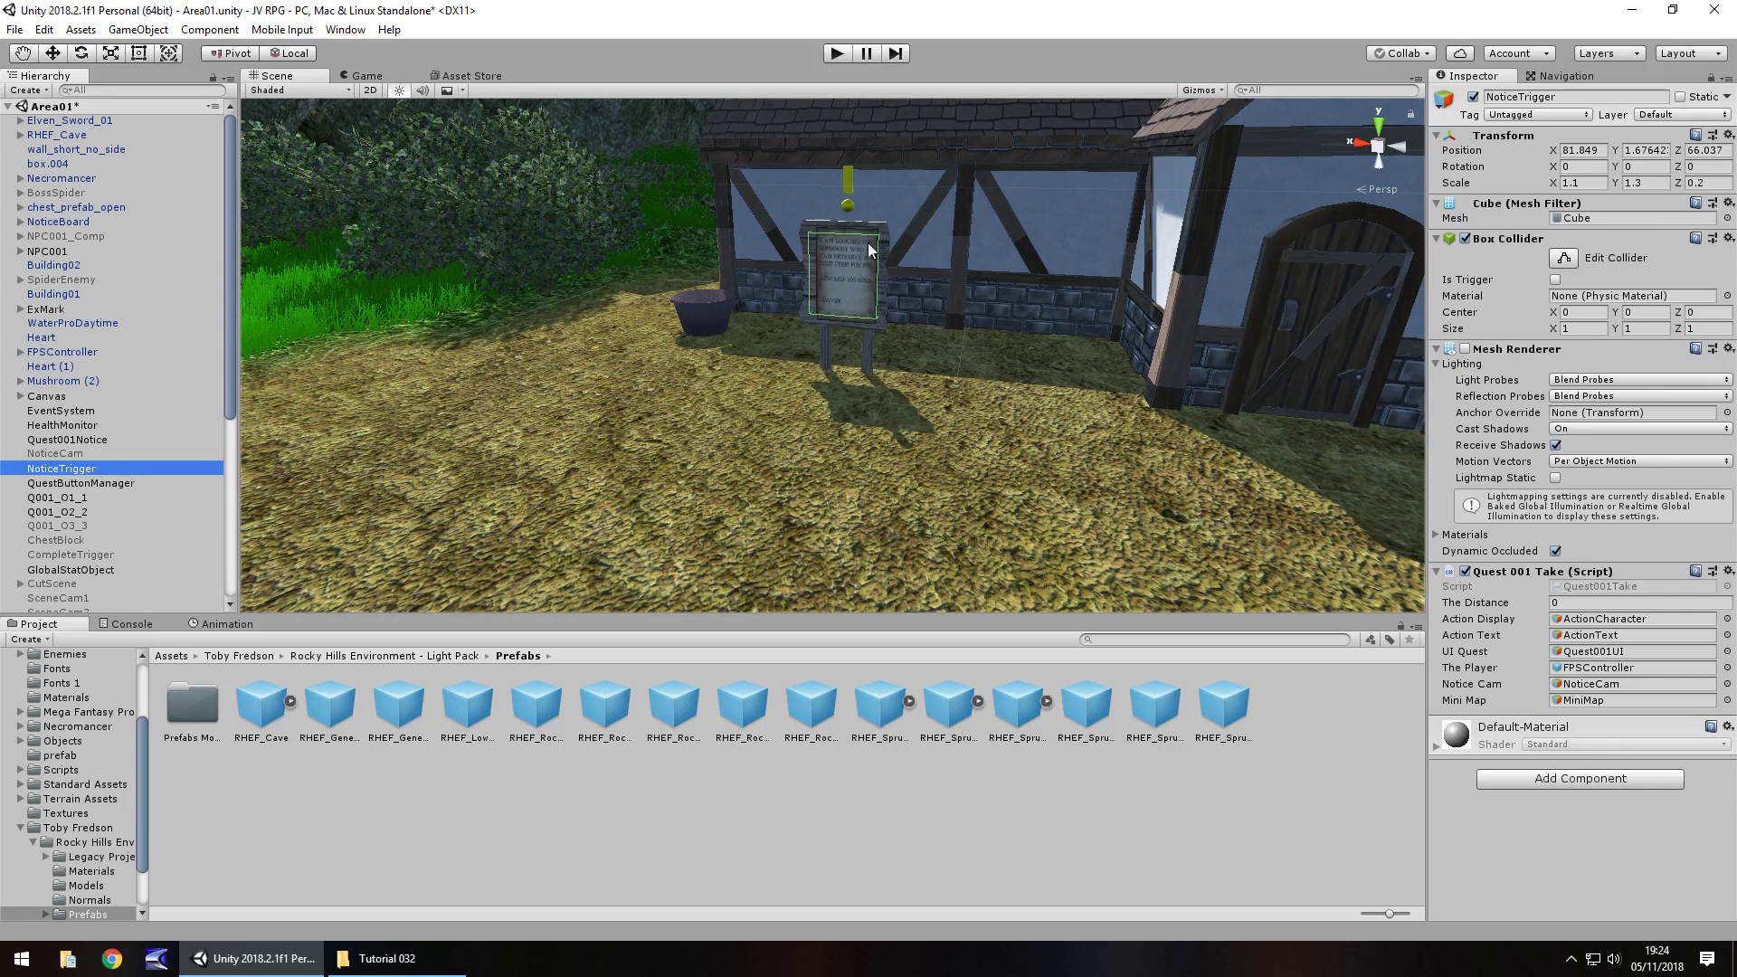
- Make HealthMonitor, QuestButtonManager and GlobalStatObject children of WorldScripts
left_click(75, 485)
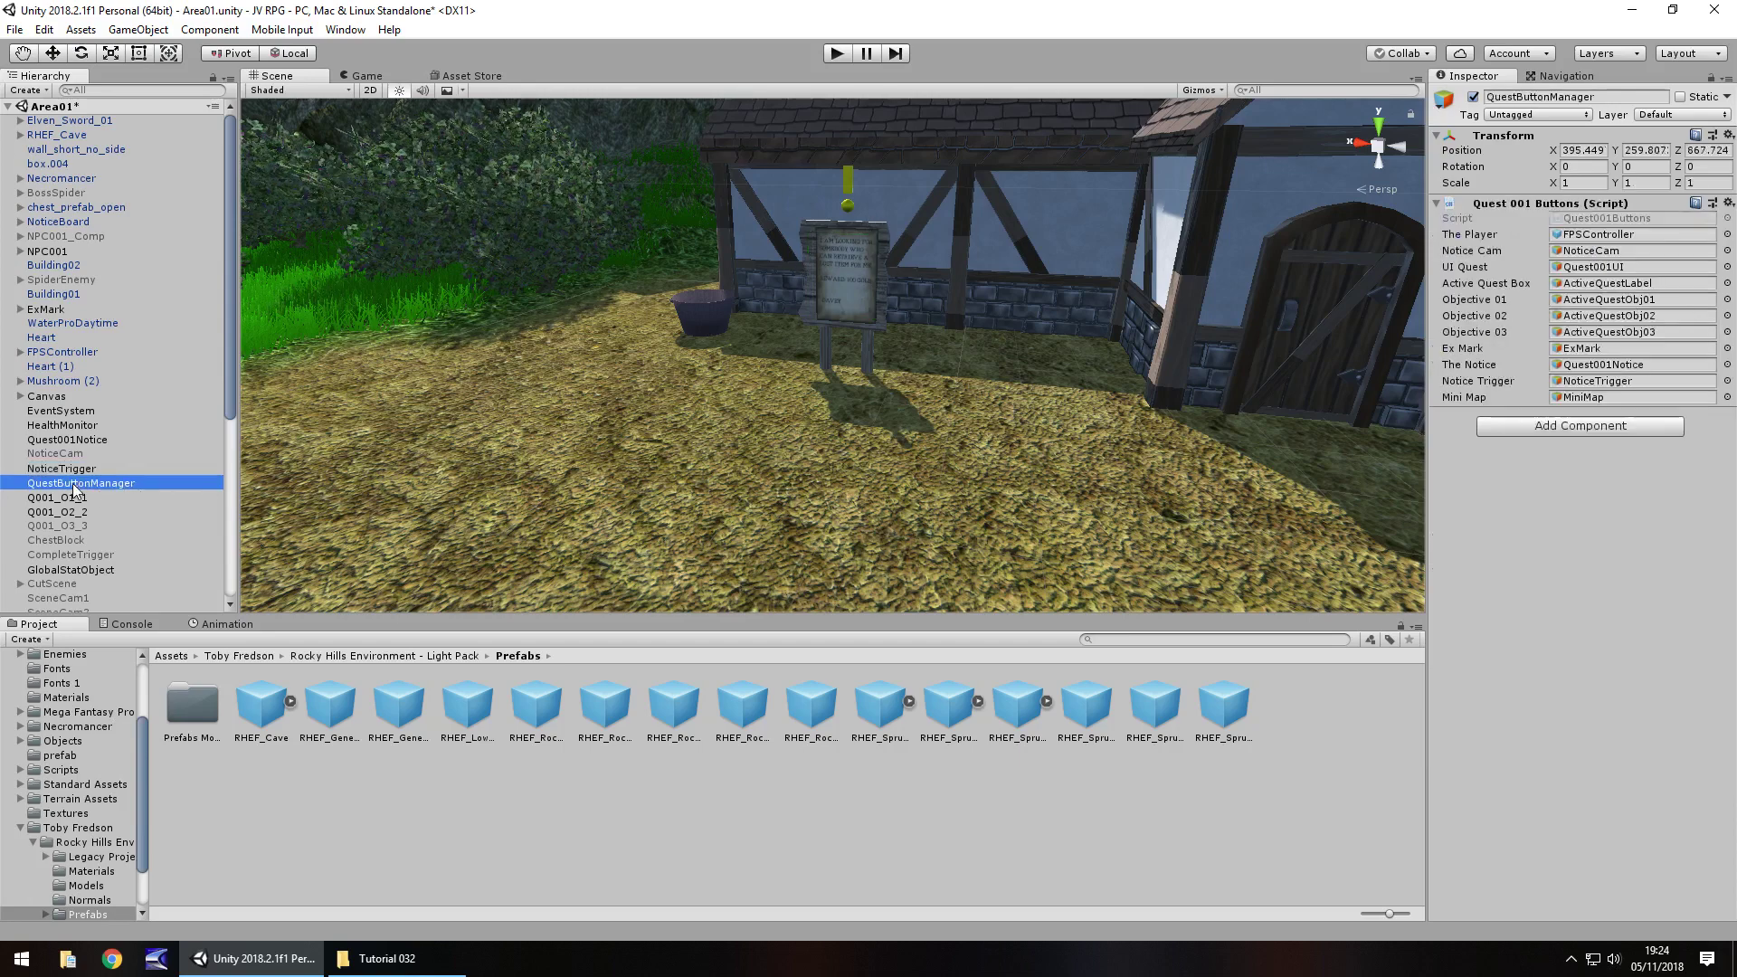
left_click(73, 426, "ctrl")
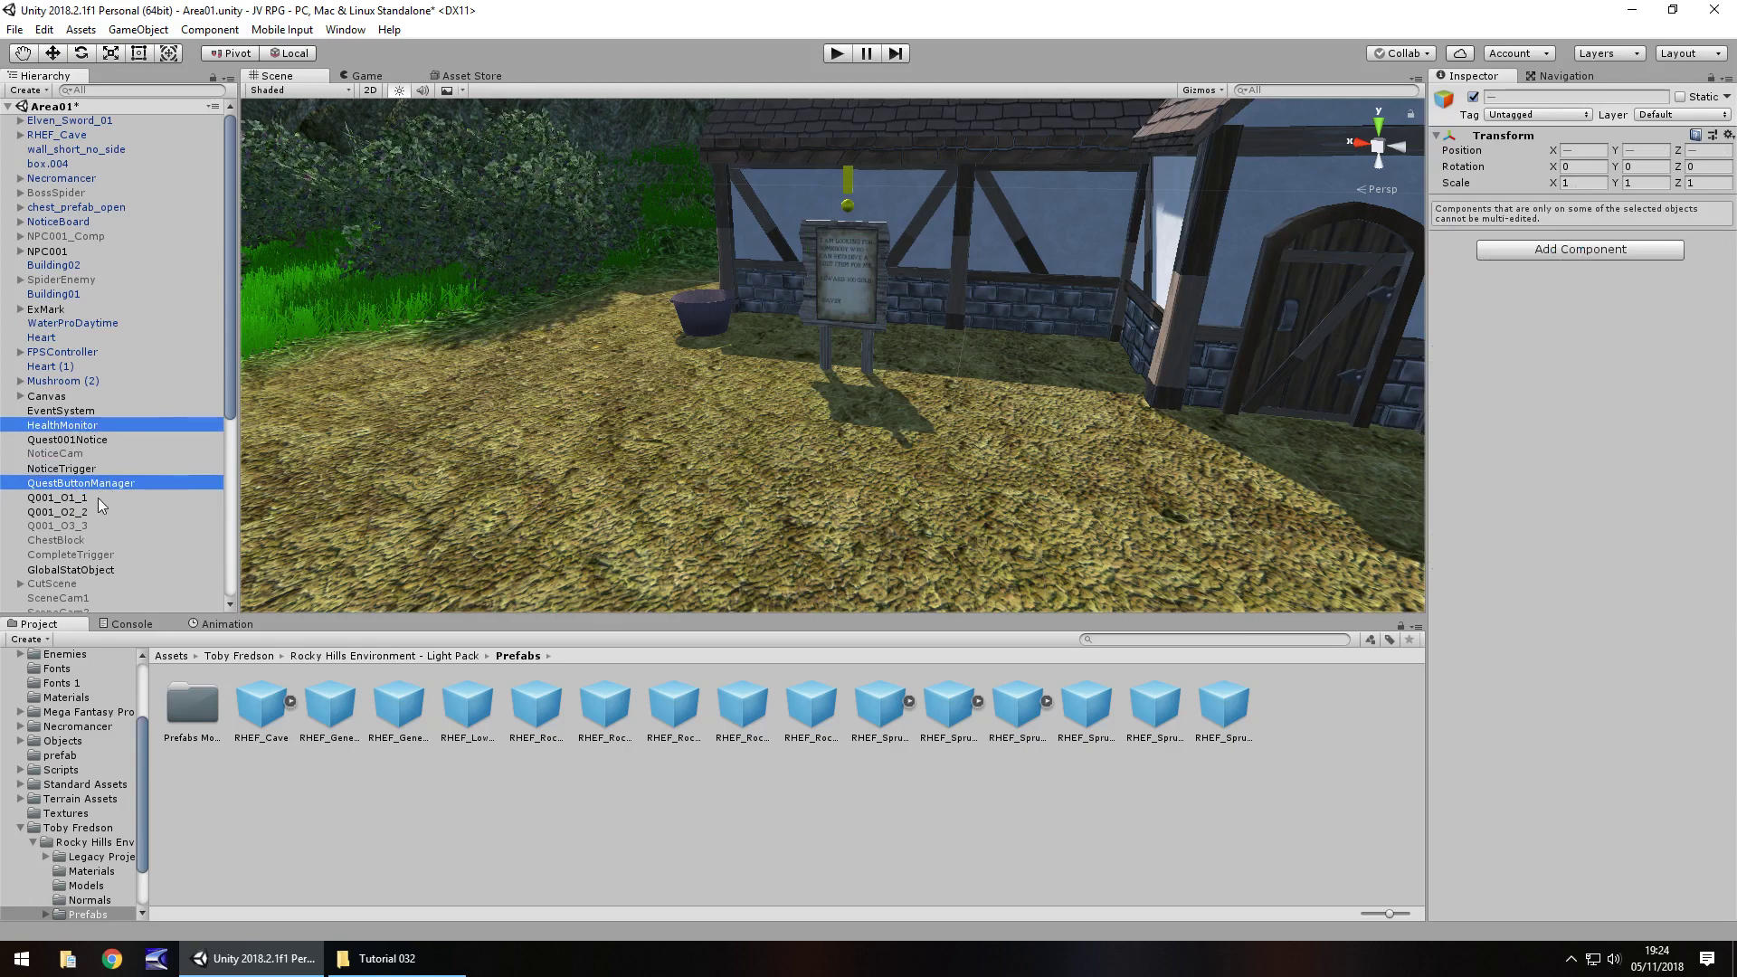
left_click(94, 570, "ctrl")
scroll(121, 547, "down", 5)
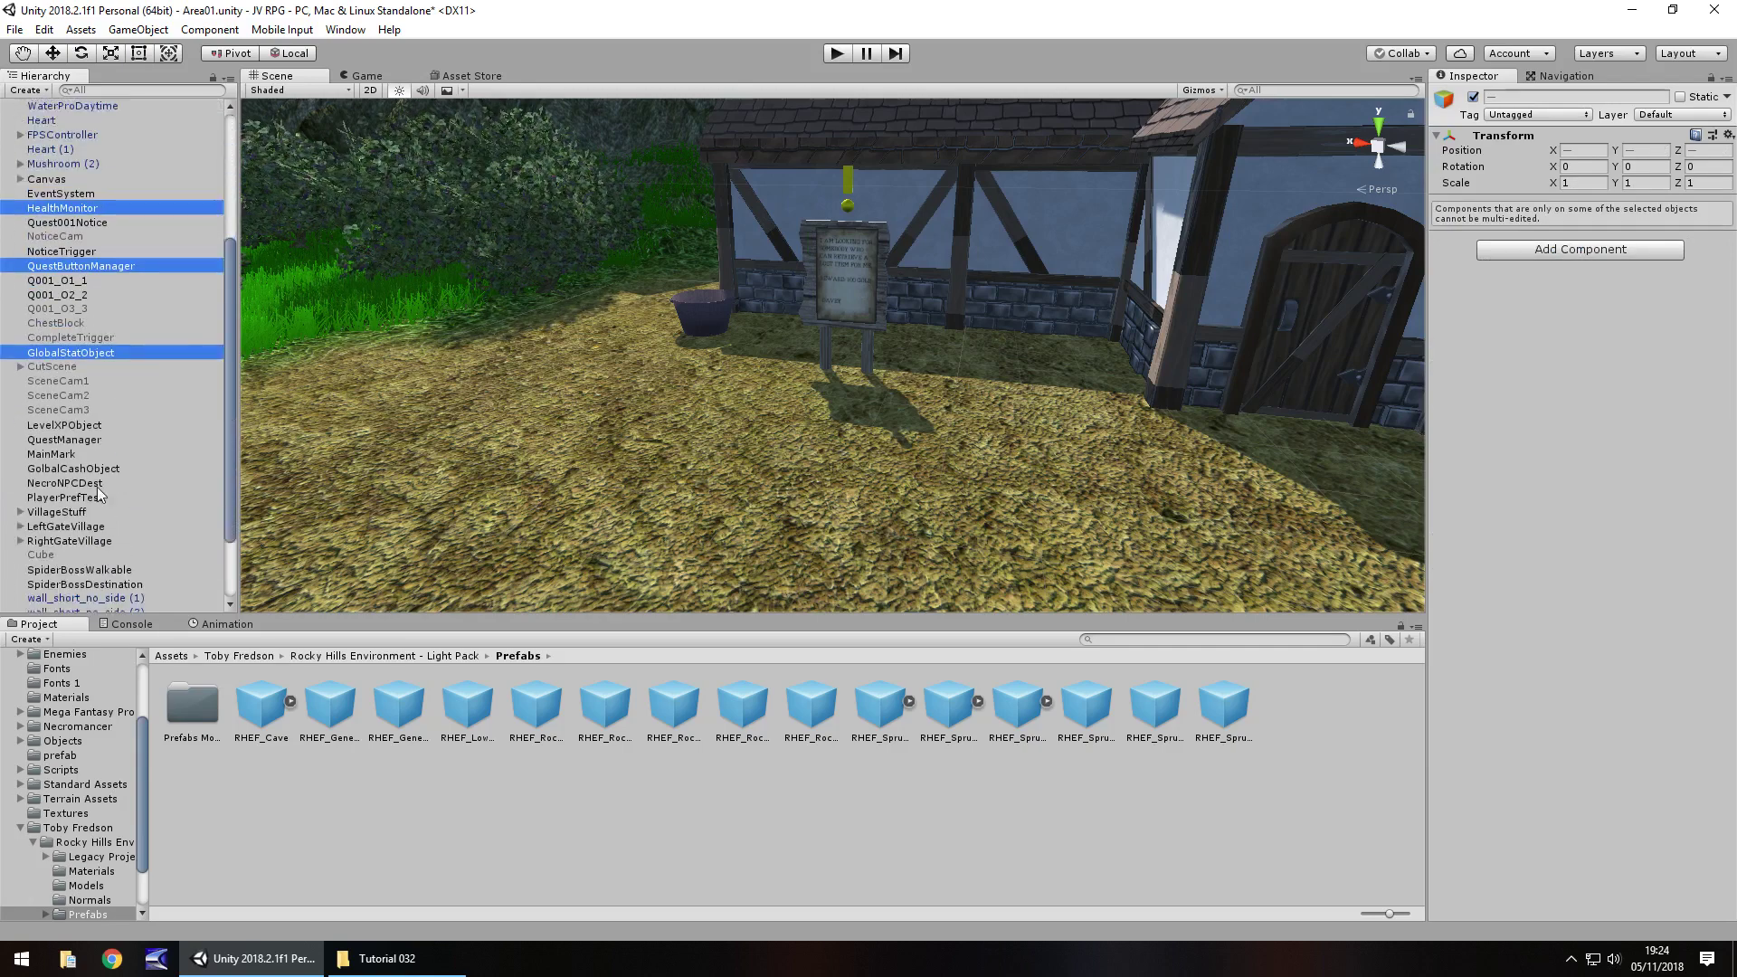
scroll(98, 491, "down", 2)
left_click_drag(76, 255, 62, 606)
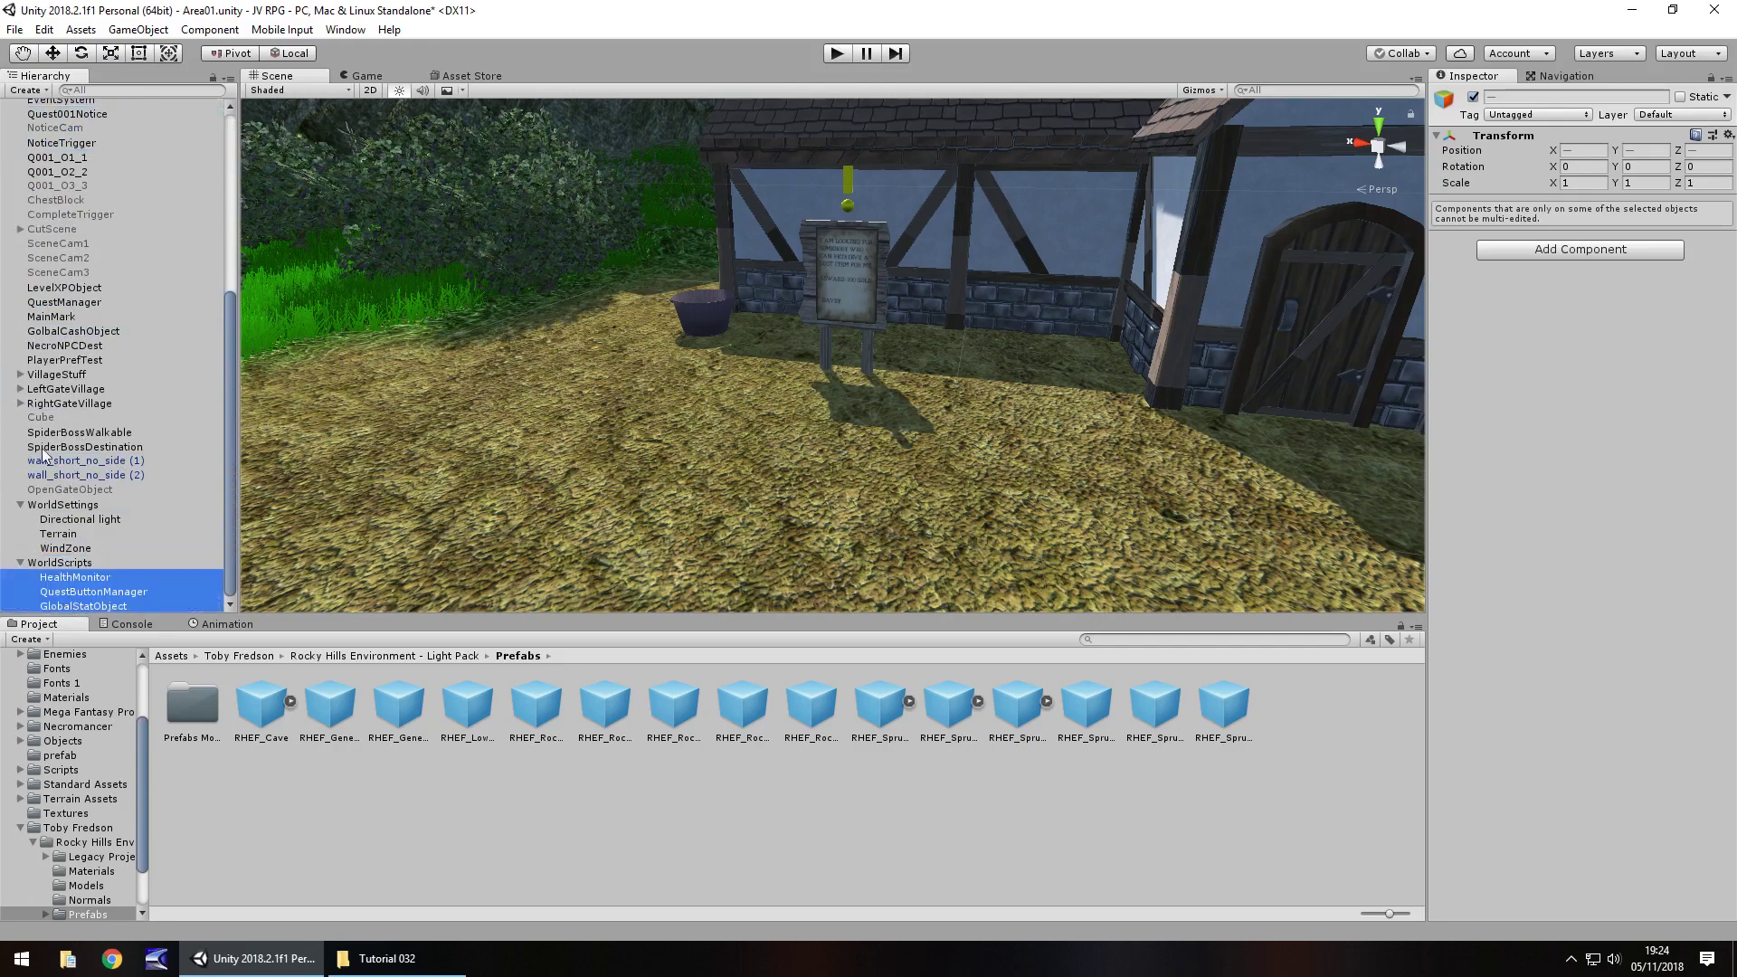
- Locate the Cube object that carries the Quest 002 Start script in the scene and rename it GateTrigger
left_click(42, 418)
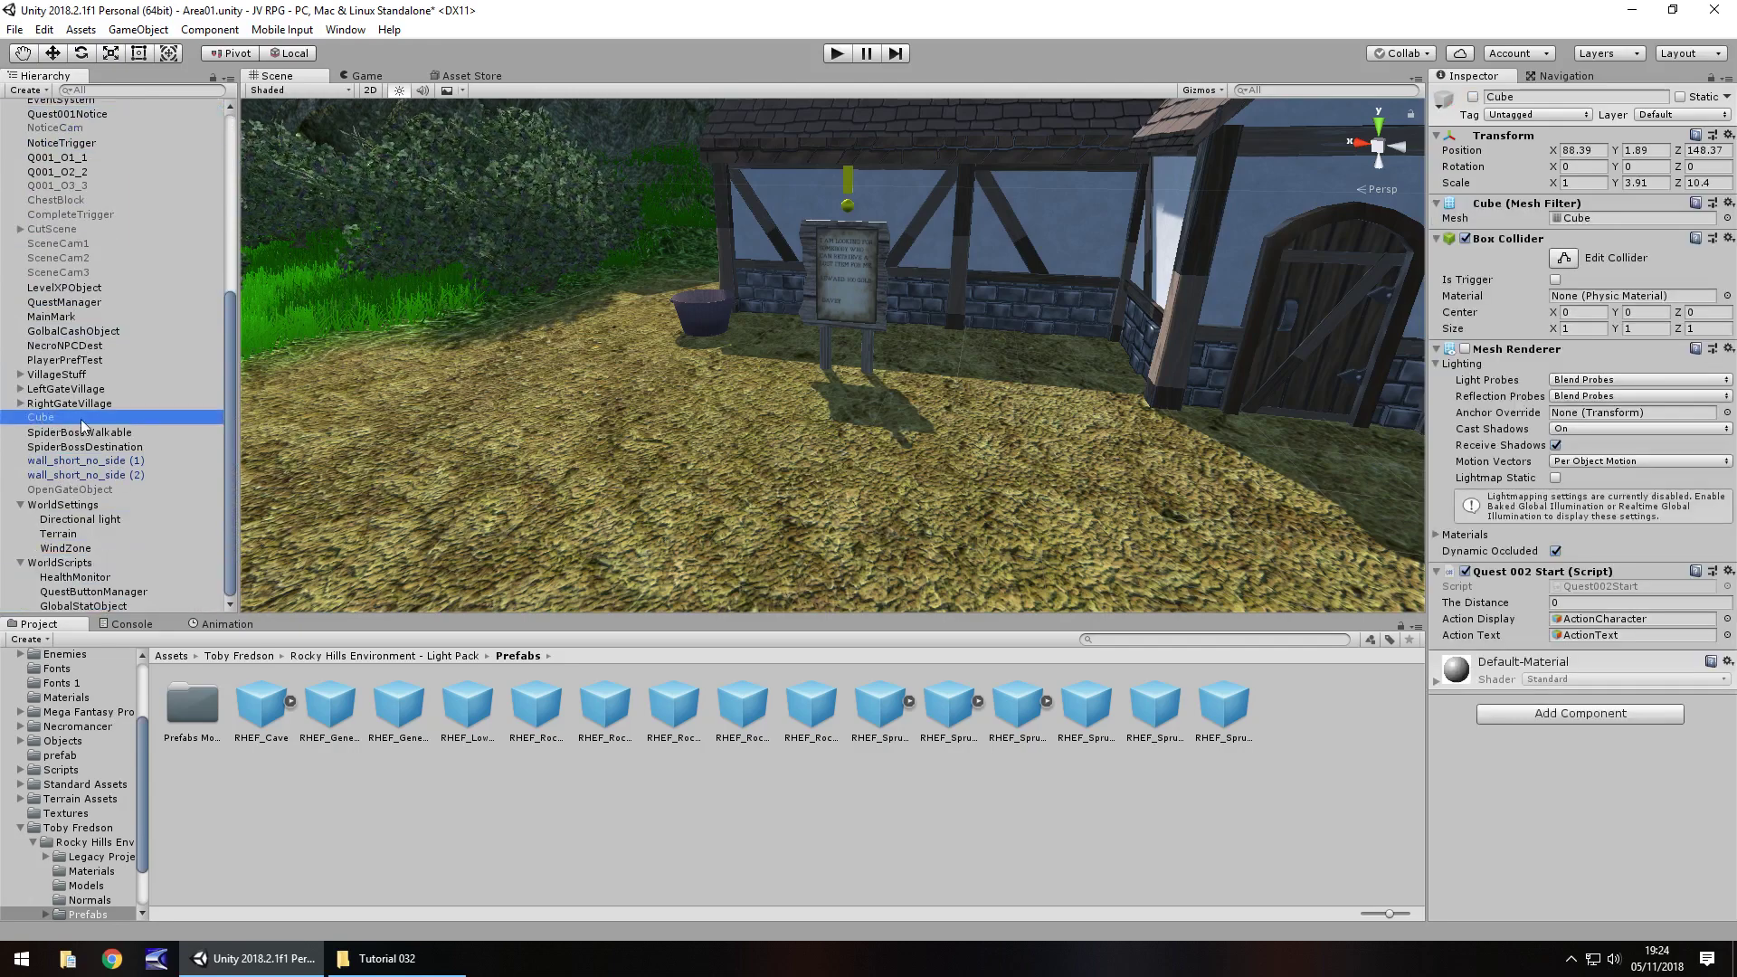
double_click(65, 419)
middle_click_drag(691, 334, 1181, 313)
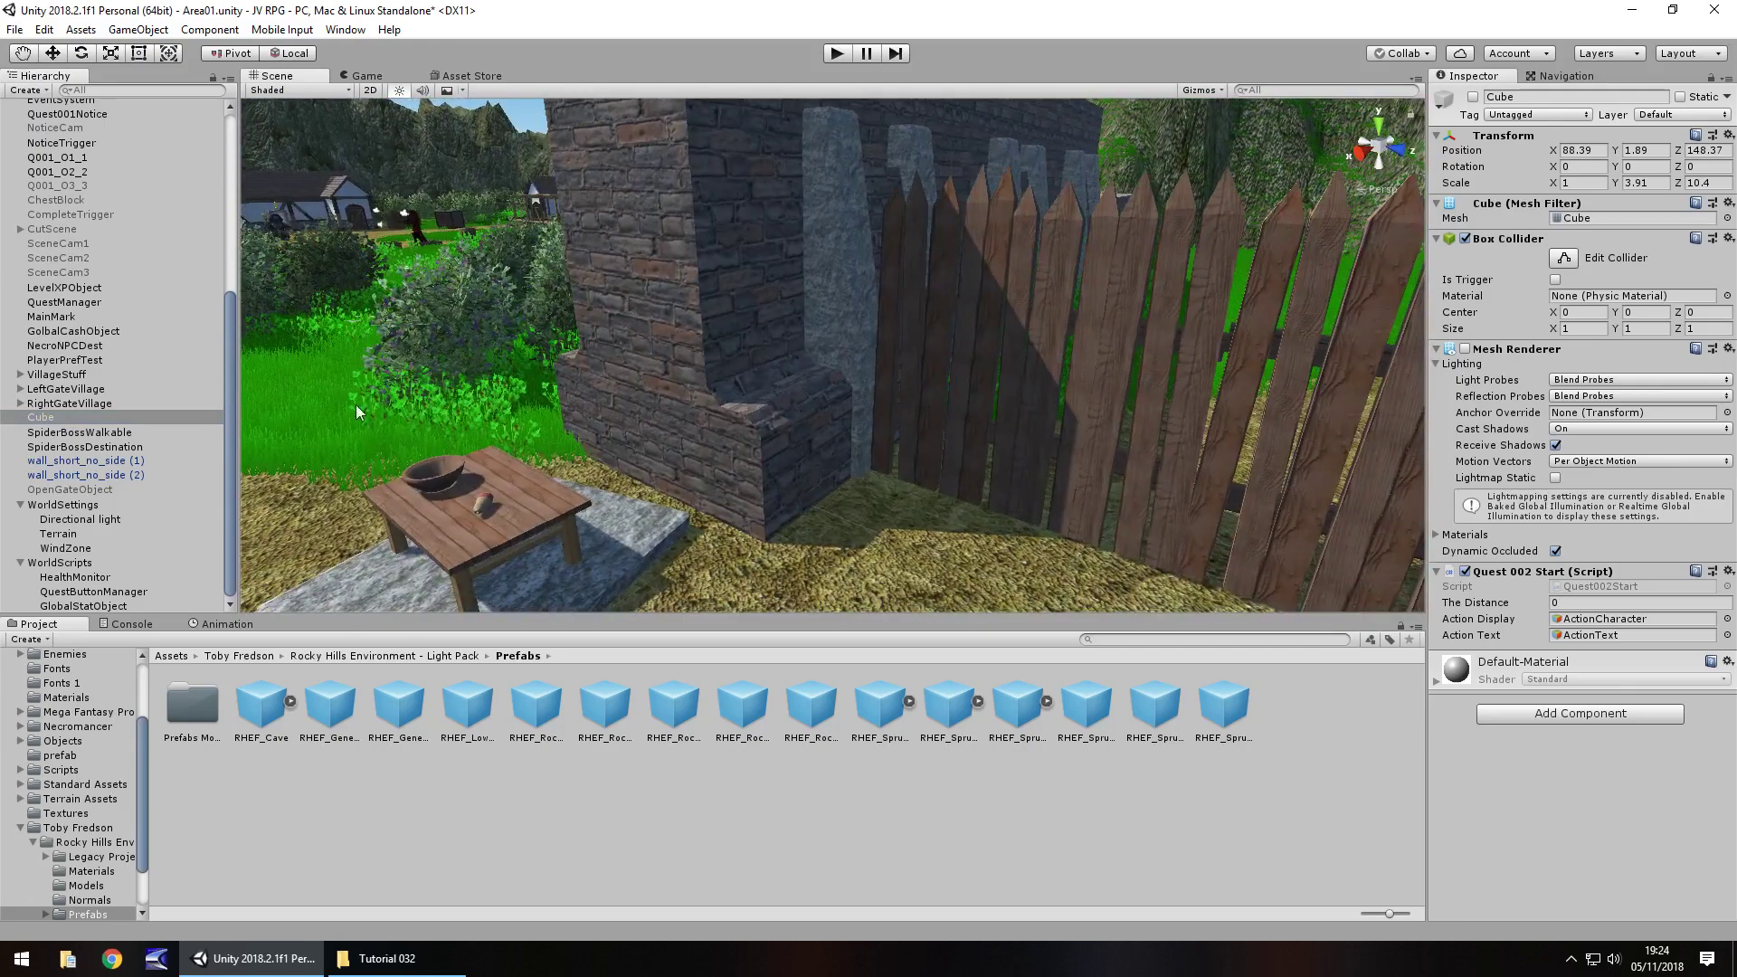
left_click(79, 421)
type("ga")
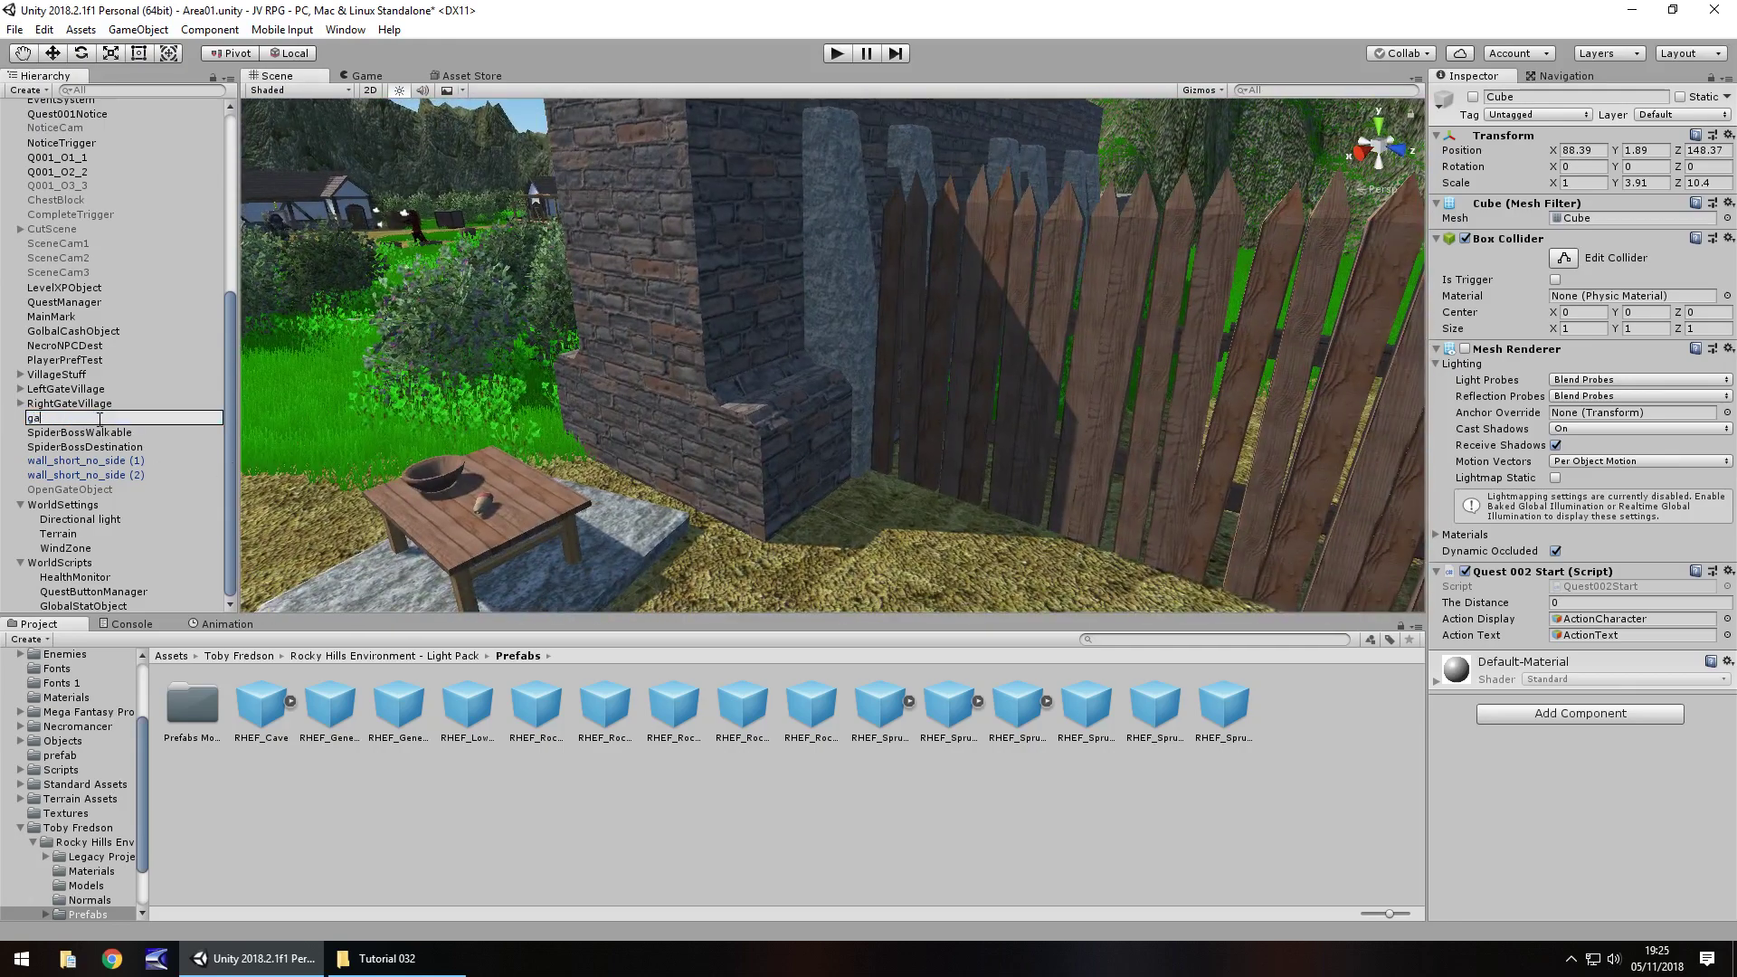
type("teTrigger")
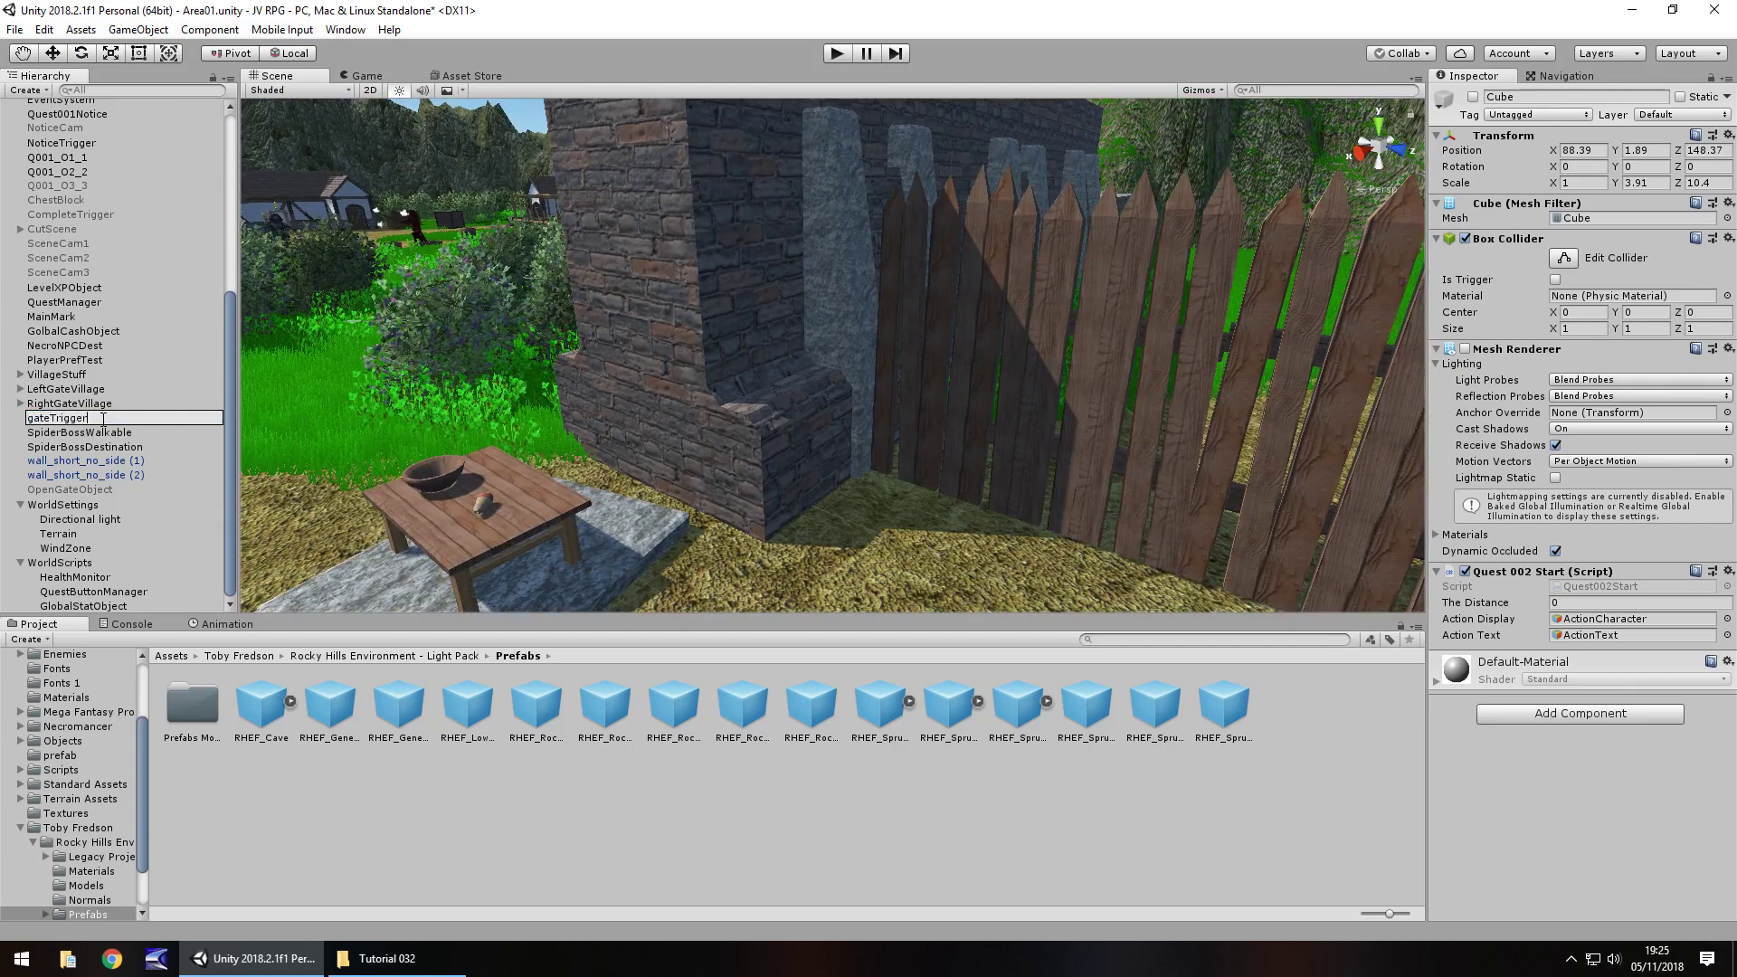
key("Return")
left_click(103, 420)
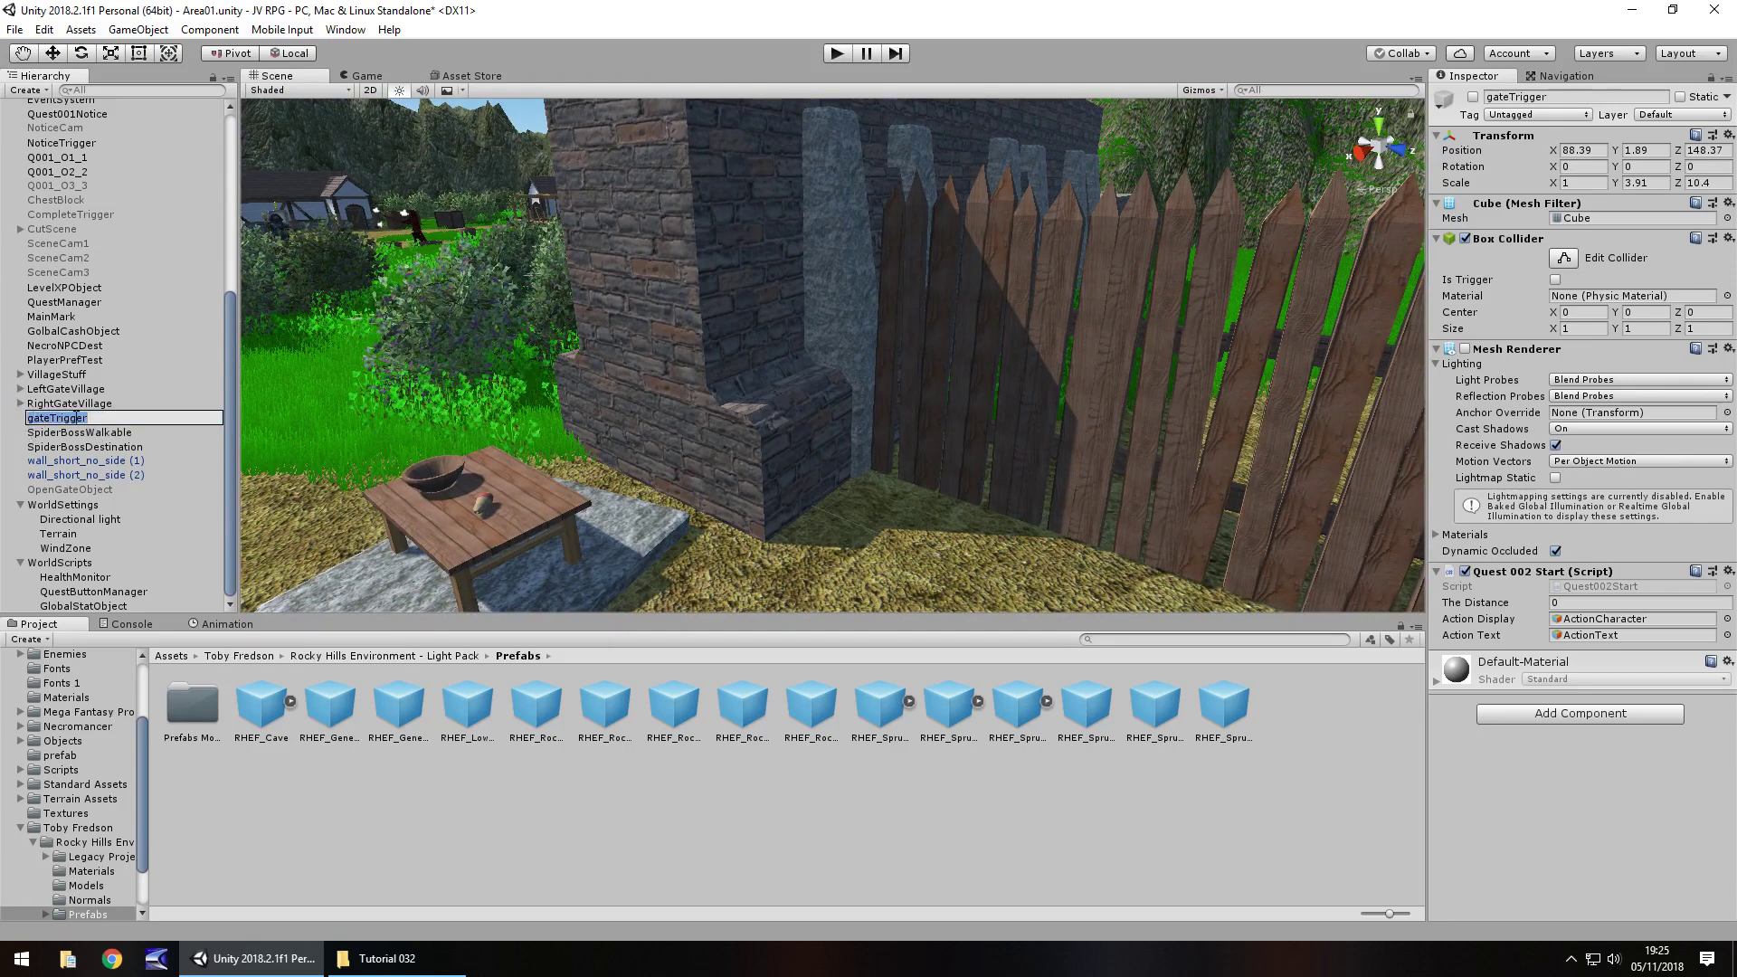
type("GateTrigger")
key("Return")
scroll(73, 407, "up", 6)
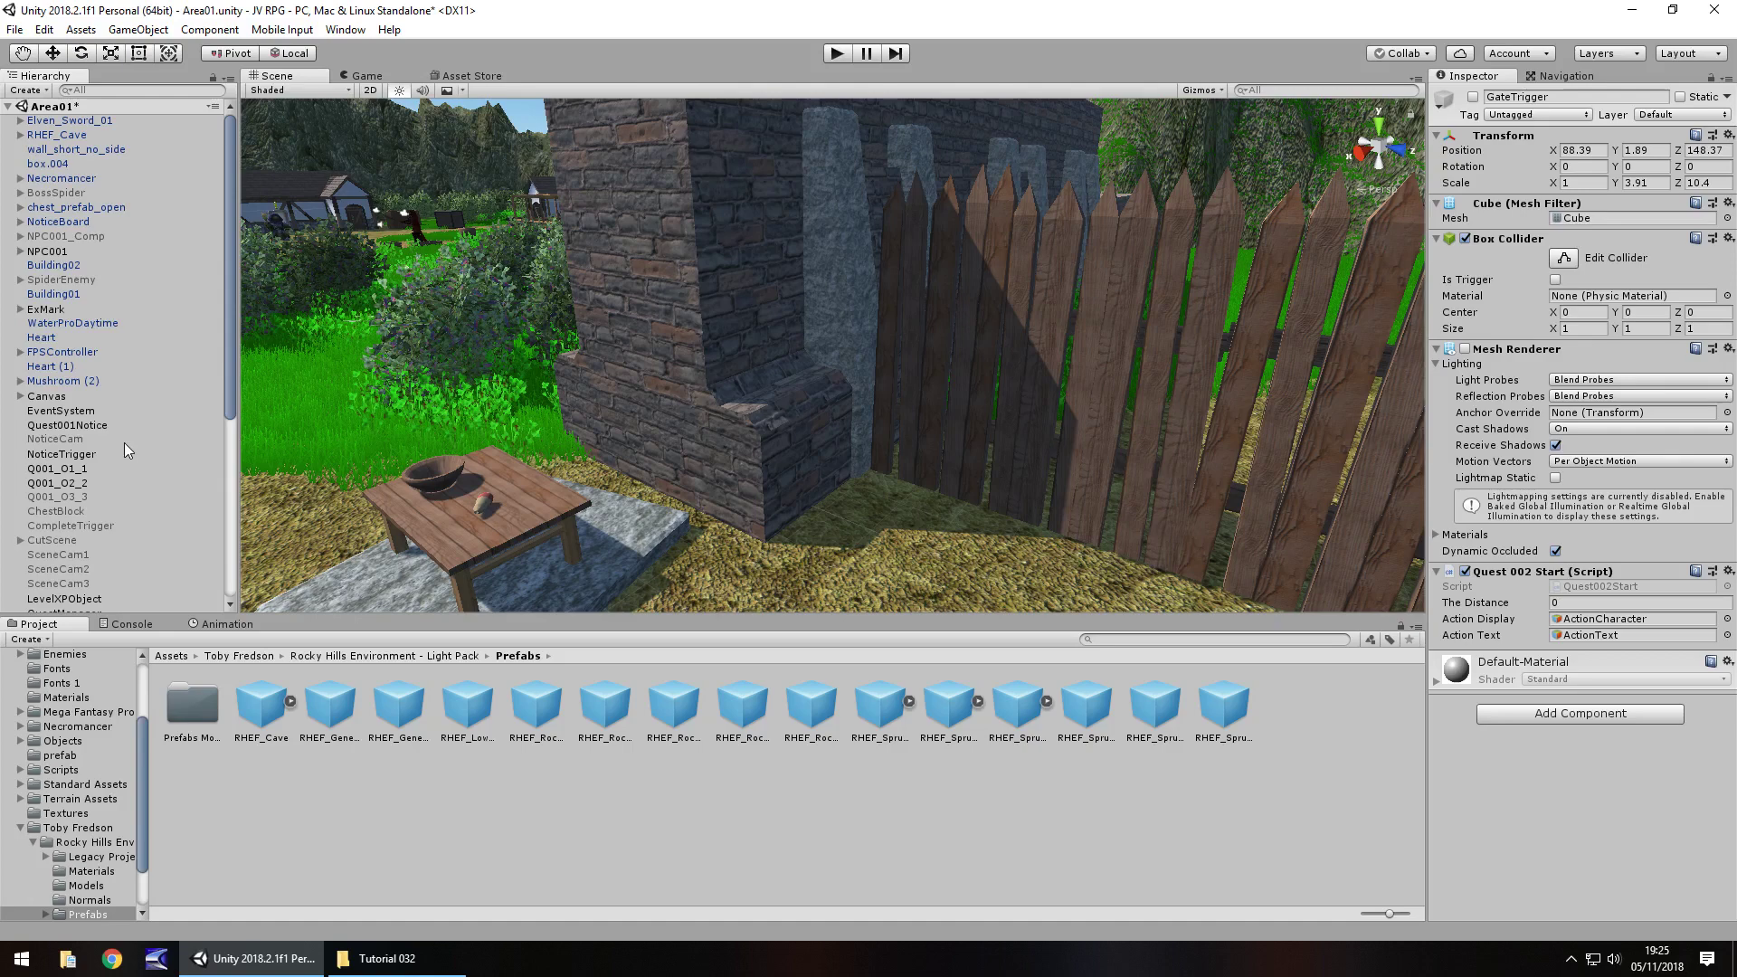
scroll(124, 445, "down", 1)
scroll(126, 449, "up", 1)
scroll(114, 335, "down", 15)
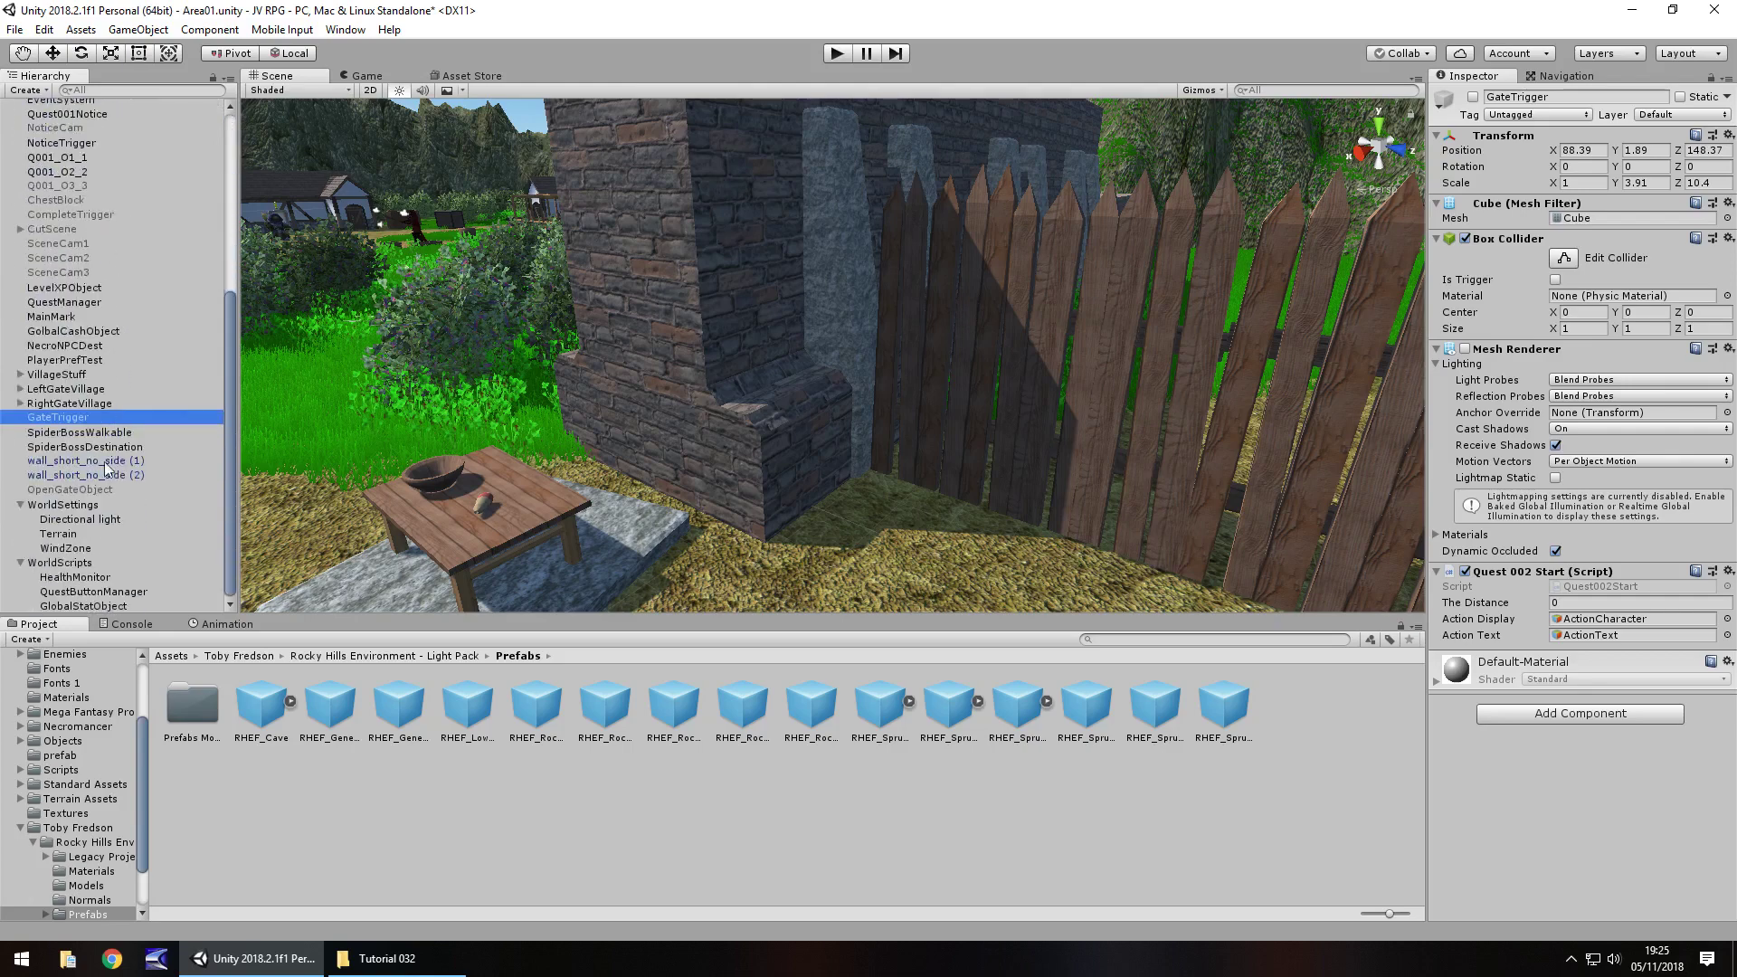
- Save the Area01 scene and inspect the terrain and the village's wooden gate
scroll(121, 433, "up", 7)
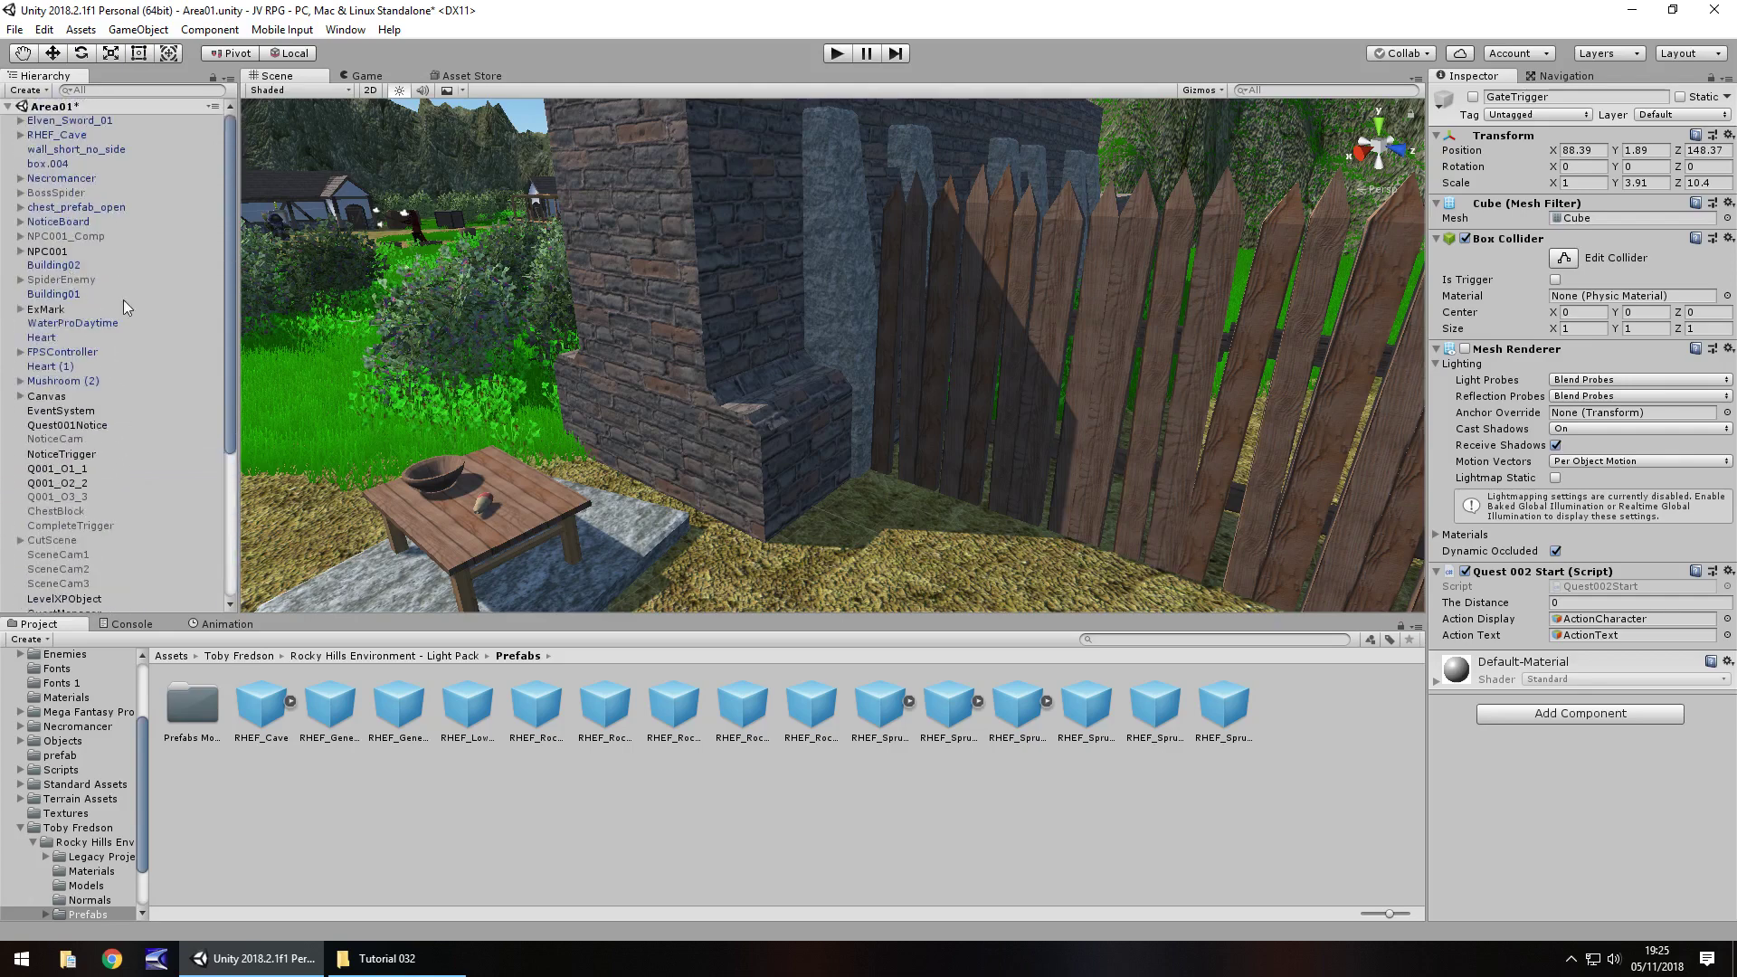
key("ctrl+s")
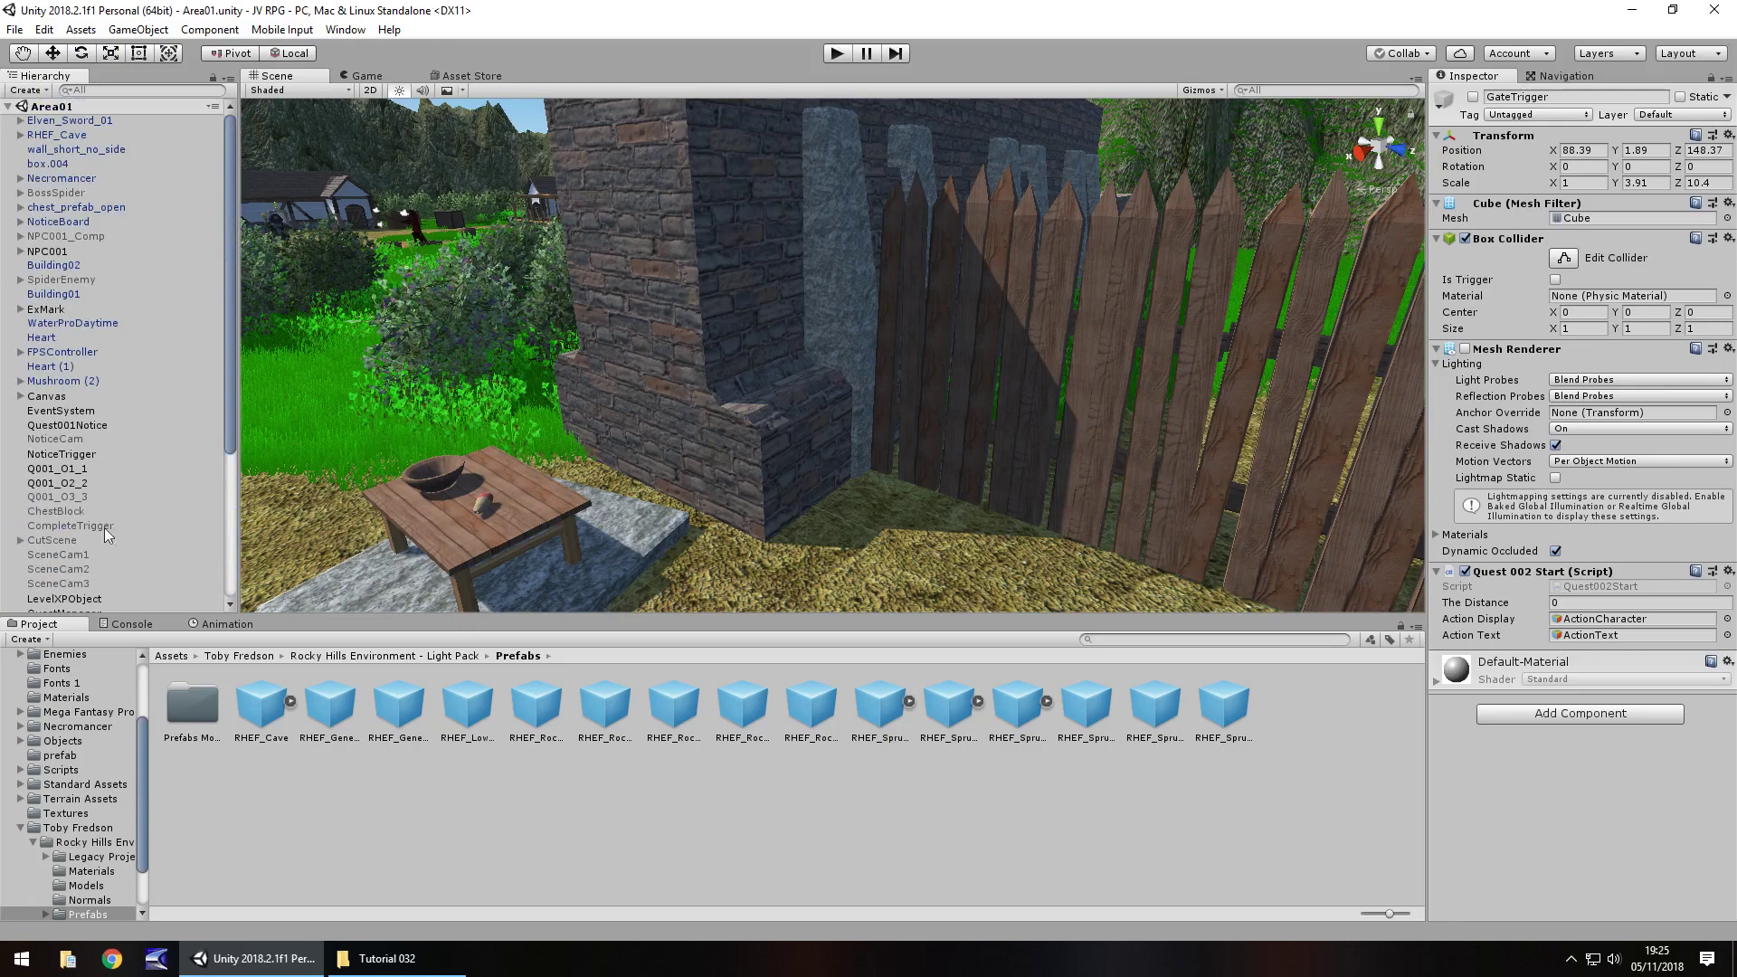
right_click_drag(537, 308, 1156, 308)
middle_click_drag(836, 279, 842, 859)
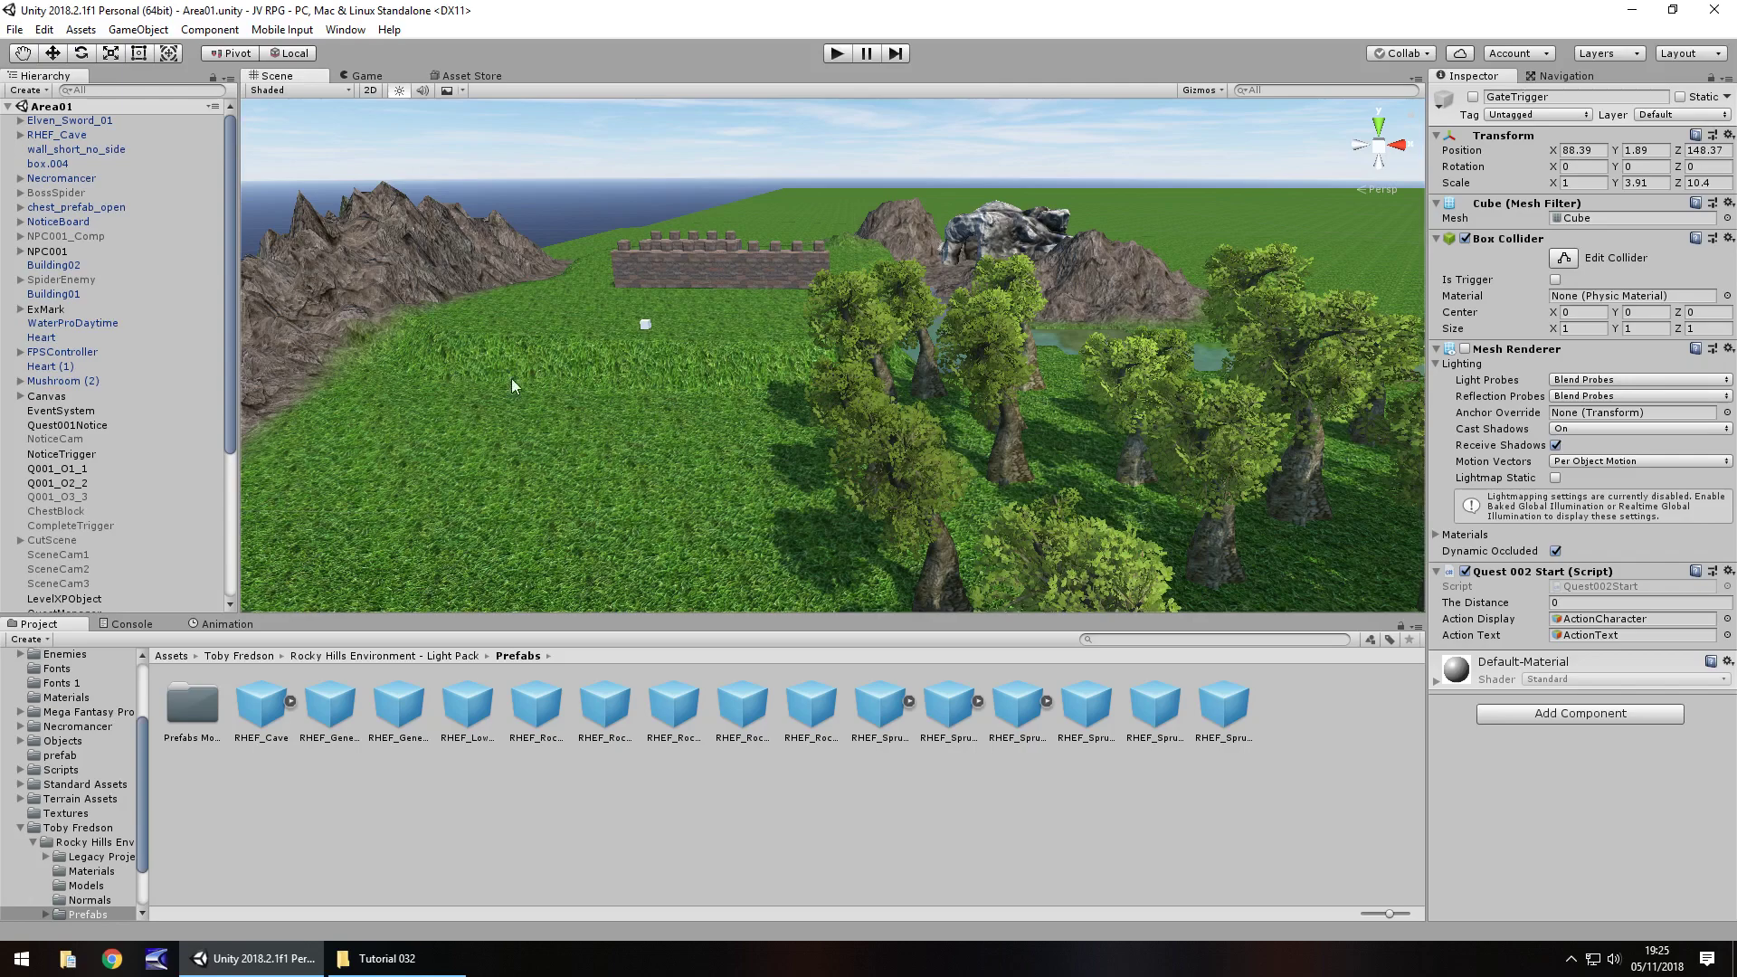
right_click_drag(934, 344, 627, 462)
middle_click_drag(626, 462, 383, 690)
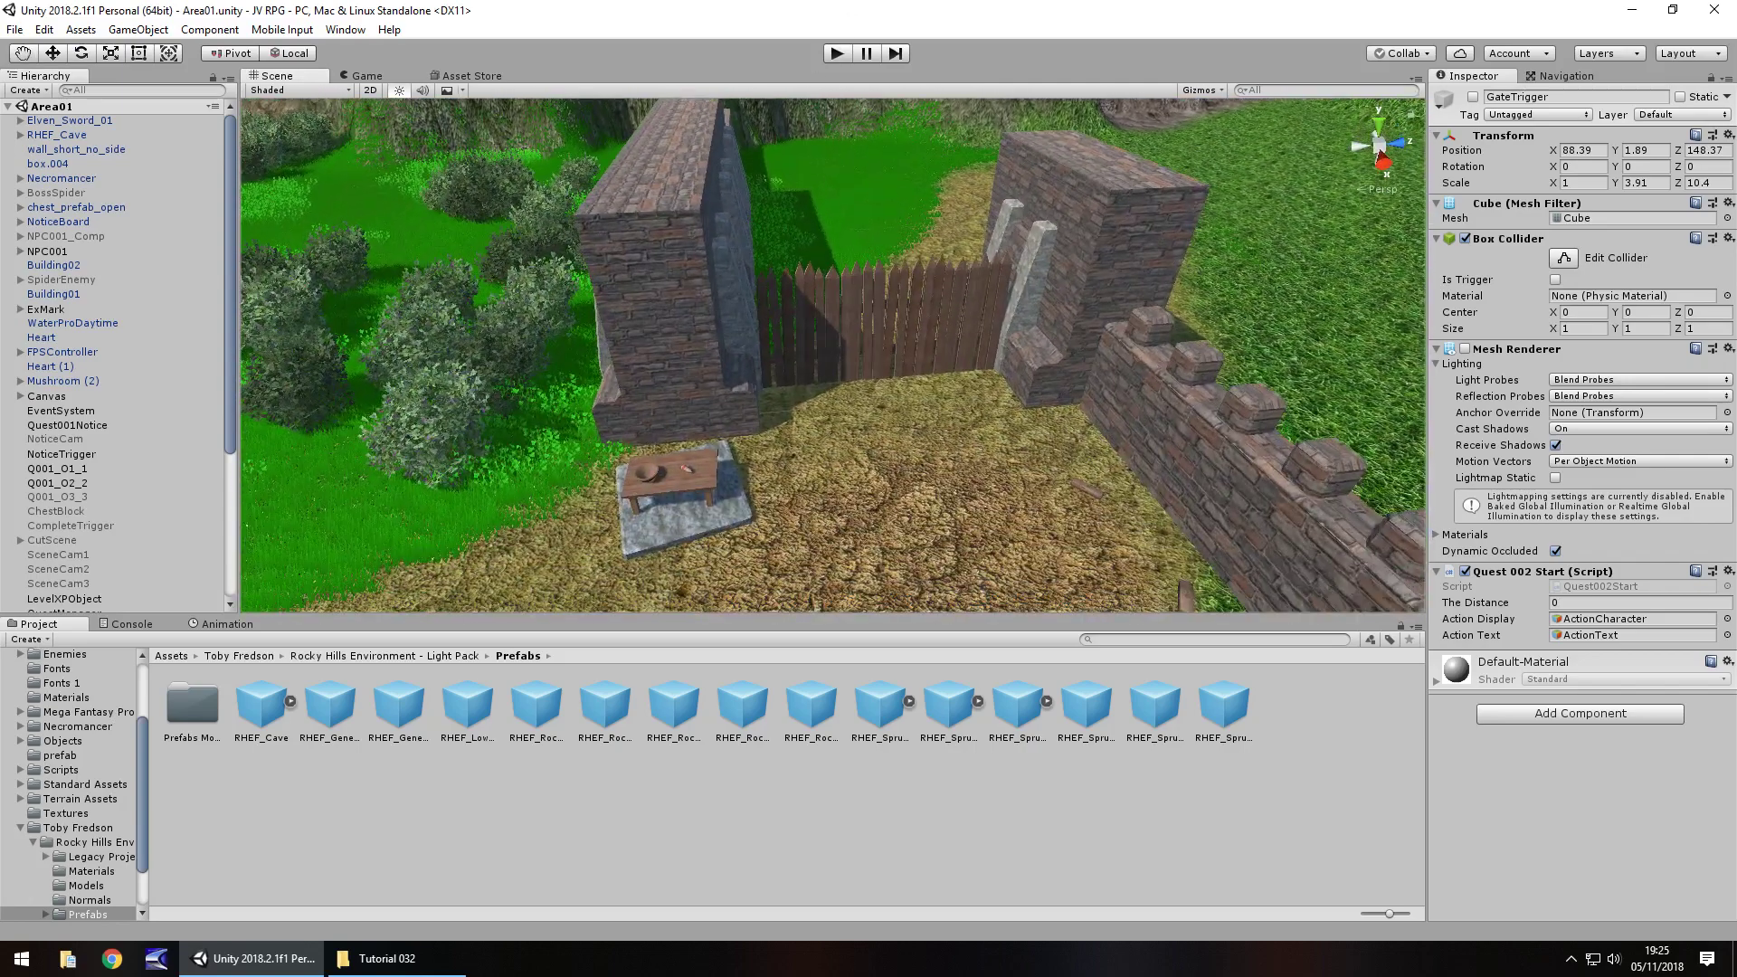
- Create a folder named FX inside the project's Audio folder
scroll(50, 758, "up", 3)
left_click(54, 728)
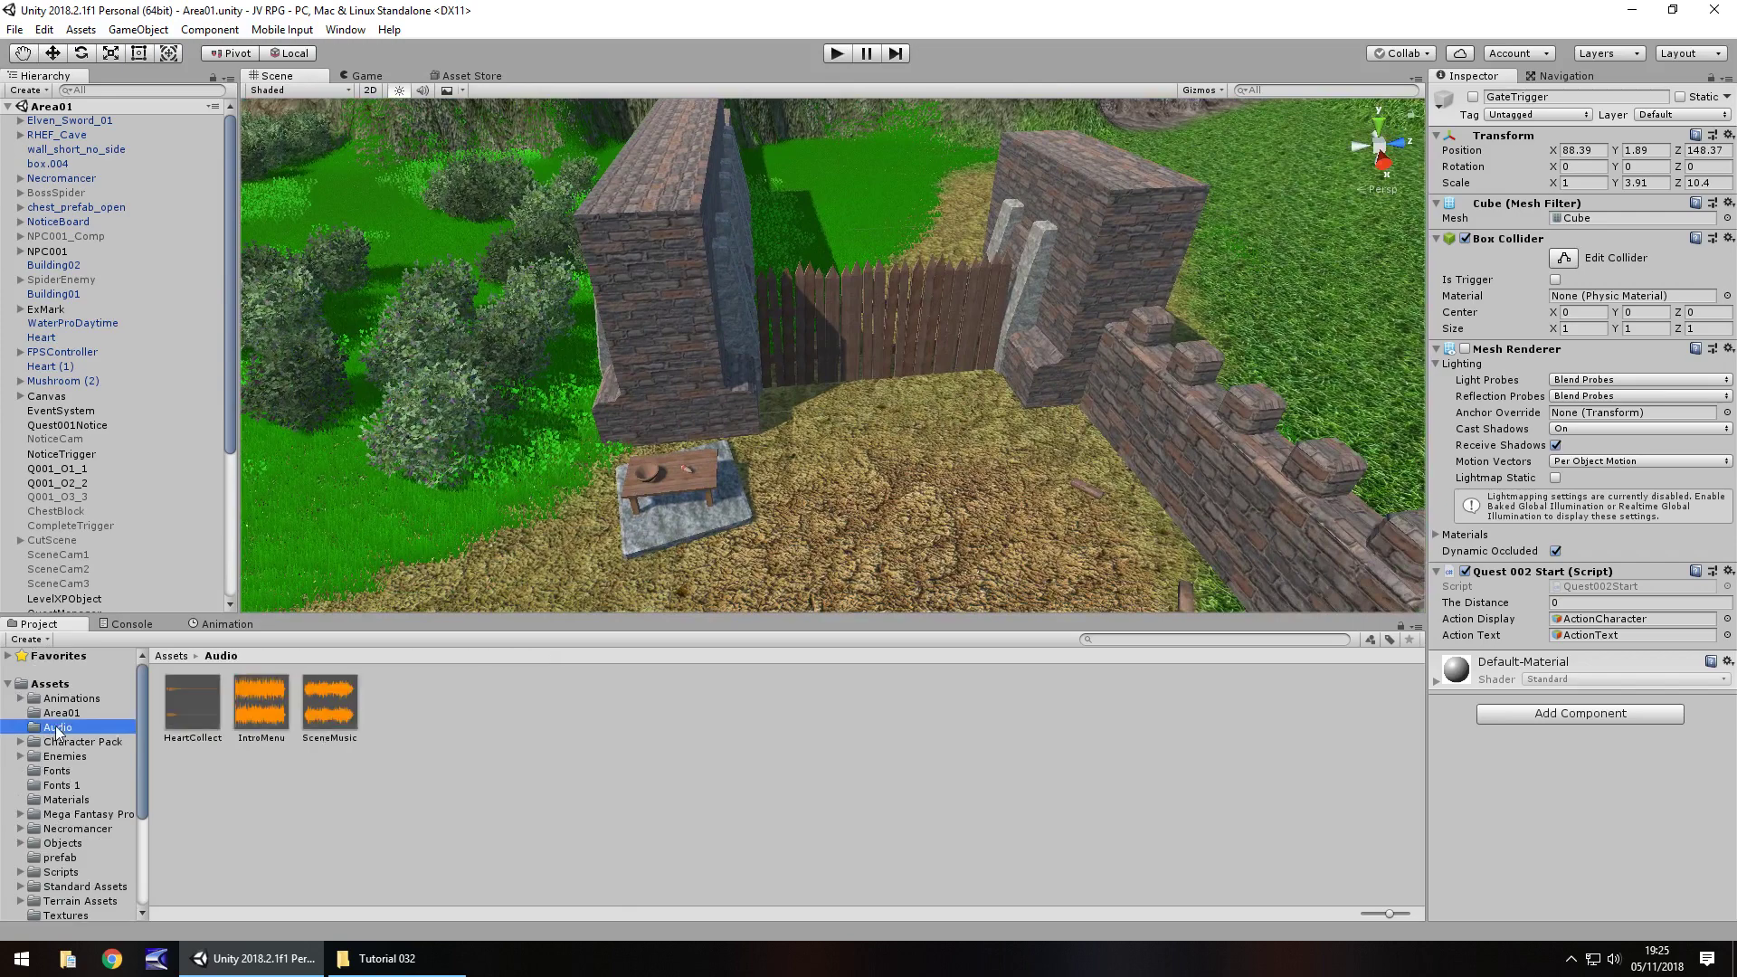
right_click(458, 718)
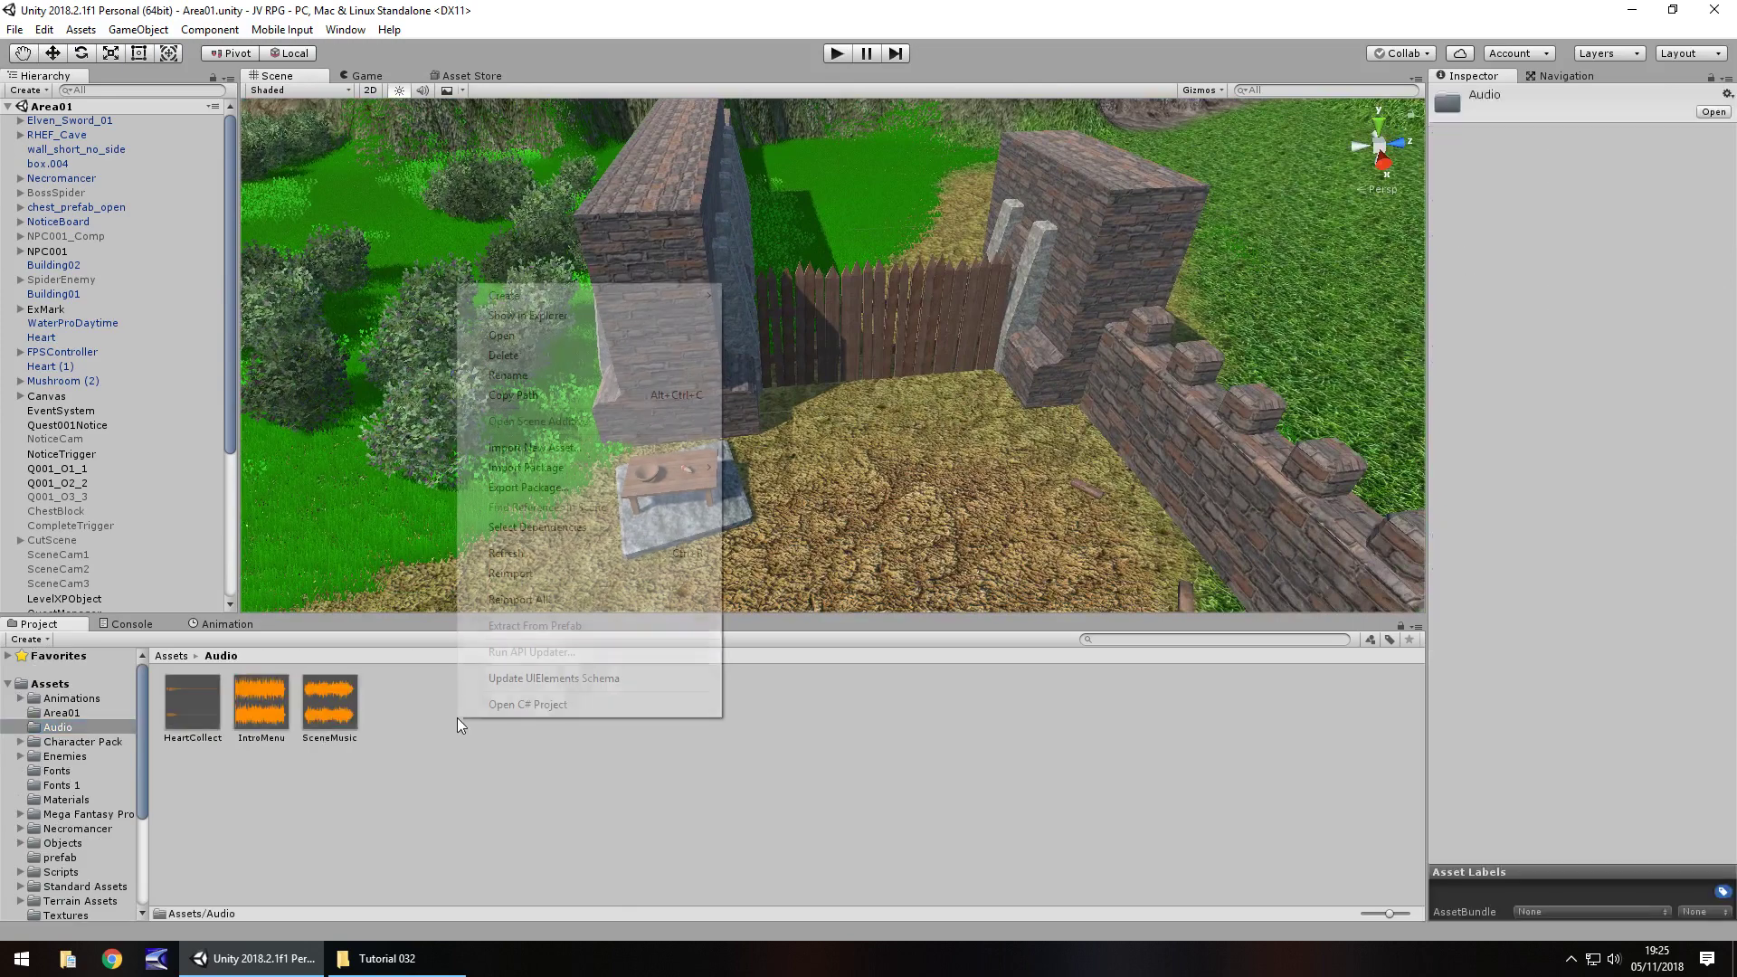
mouse_move(571, 296)
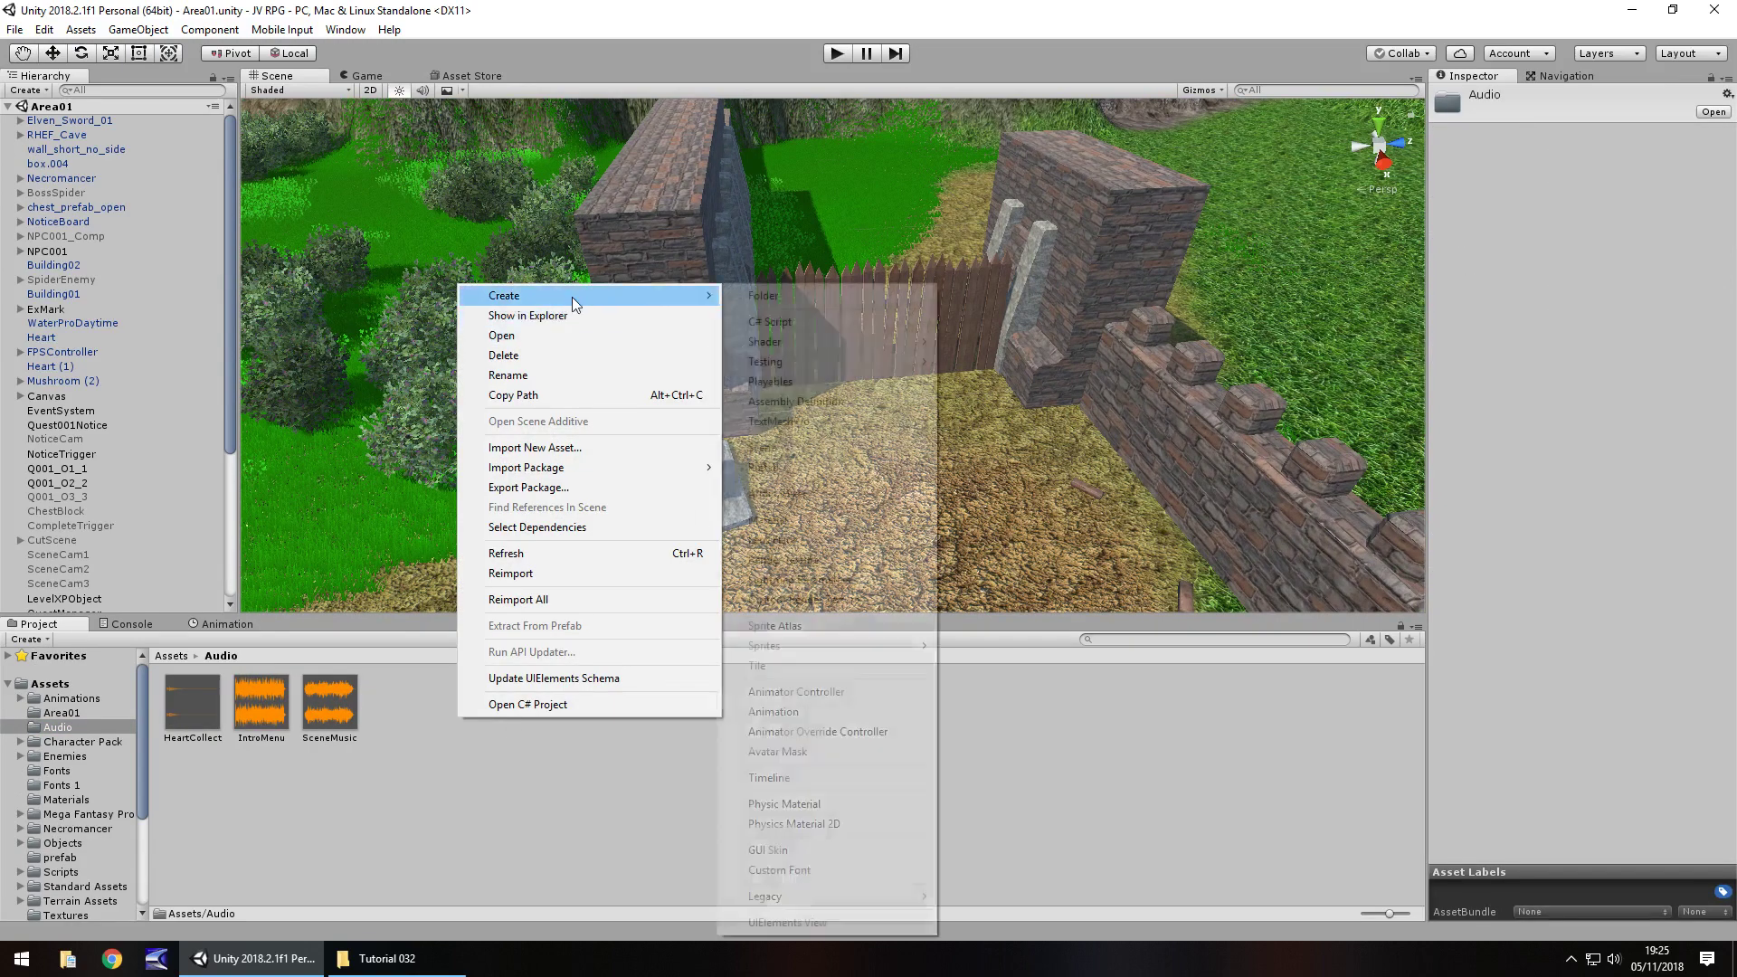
left_click(764, 295)
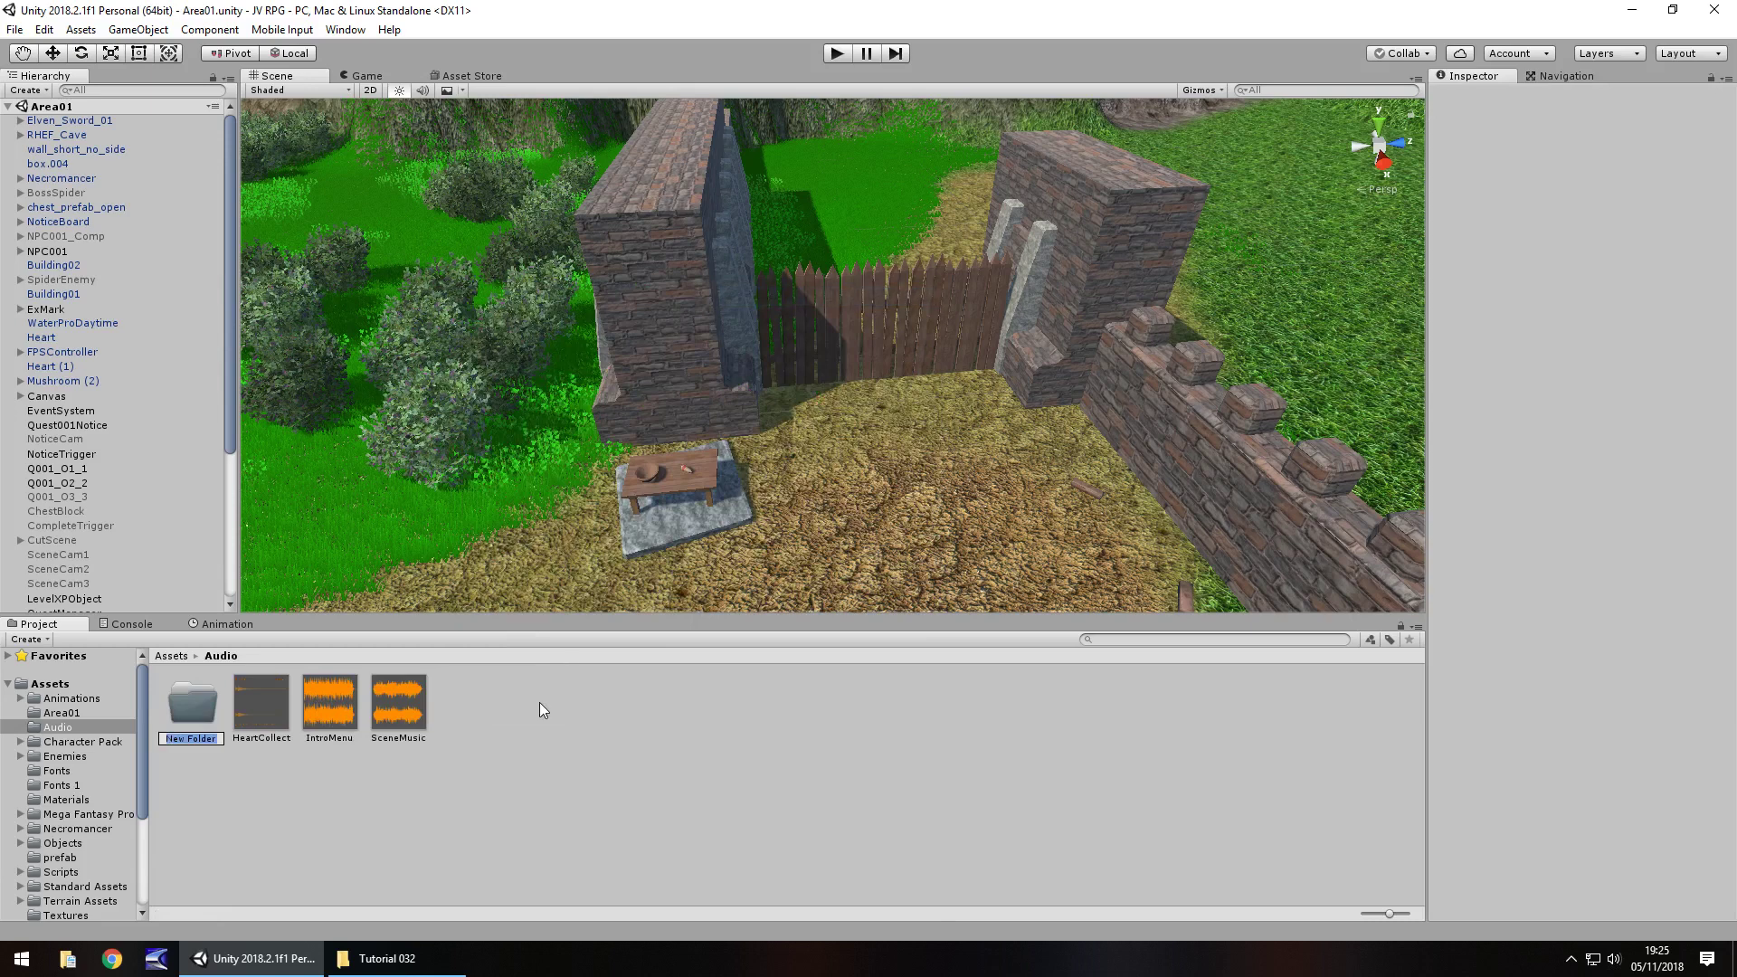
type("Sou")
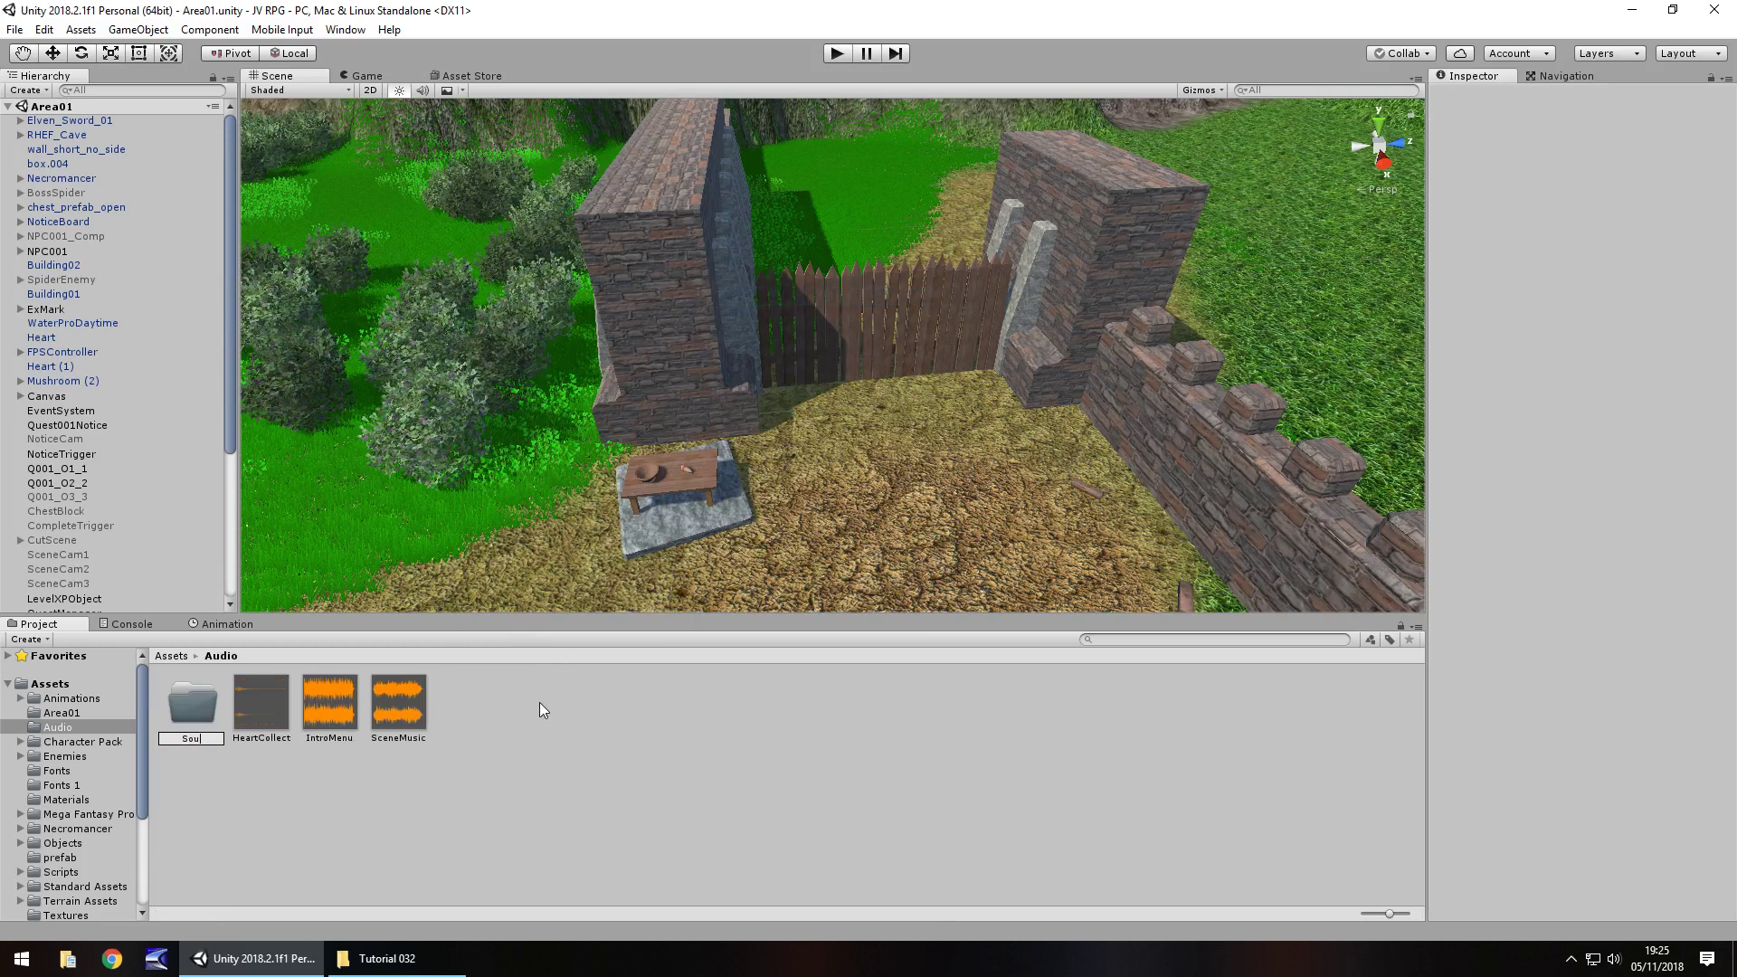
key("BackSpace")
key("BackSpace")
key("BackSpace")
type("FX")
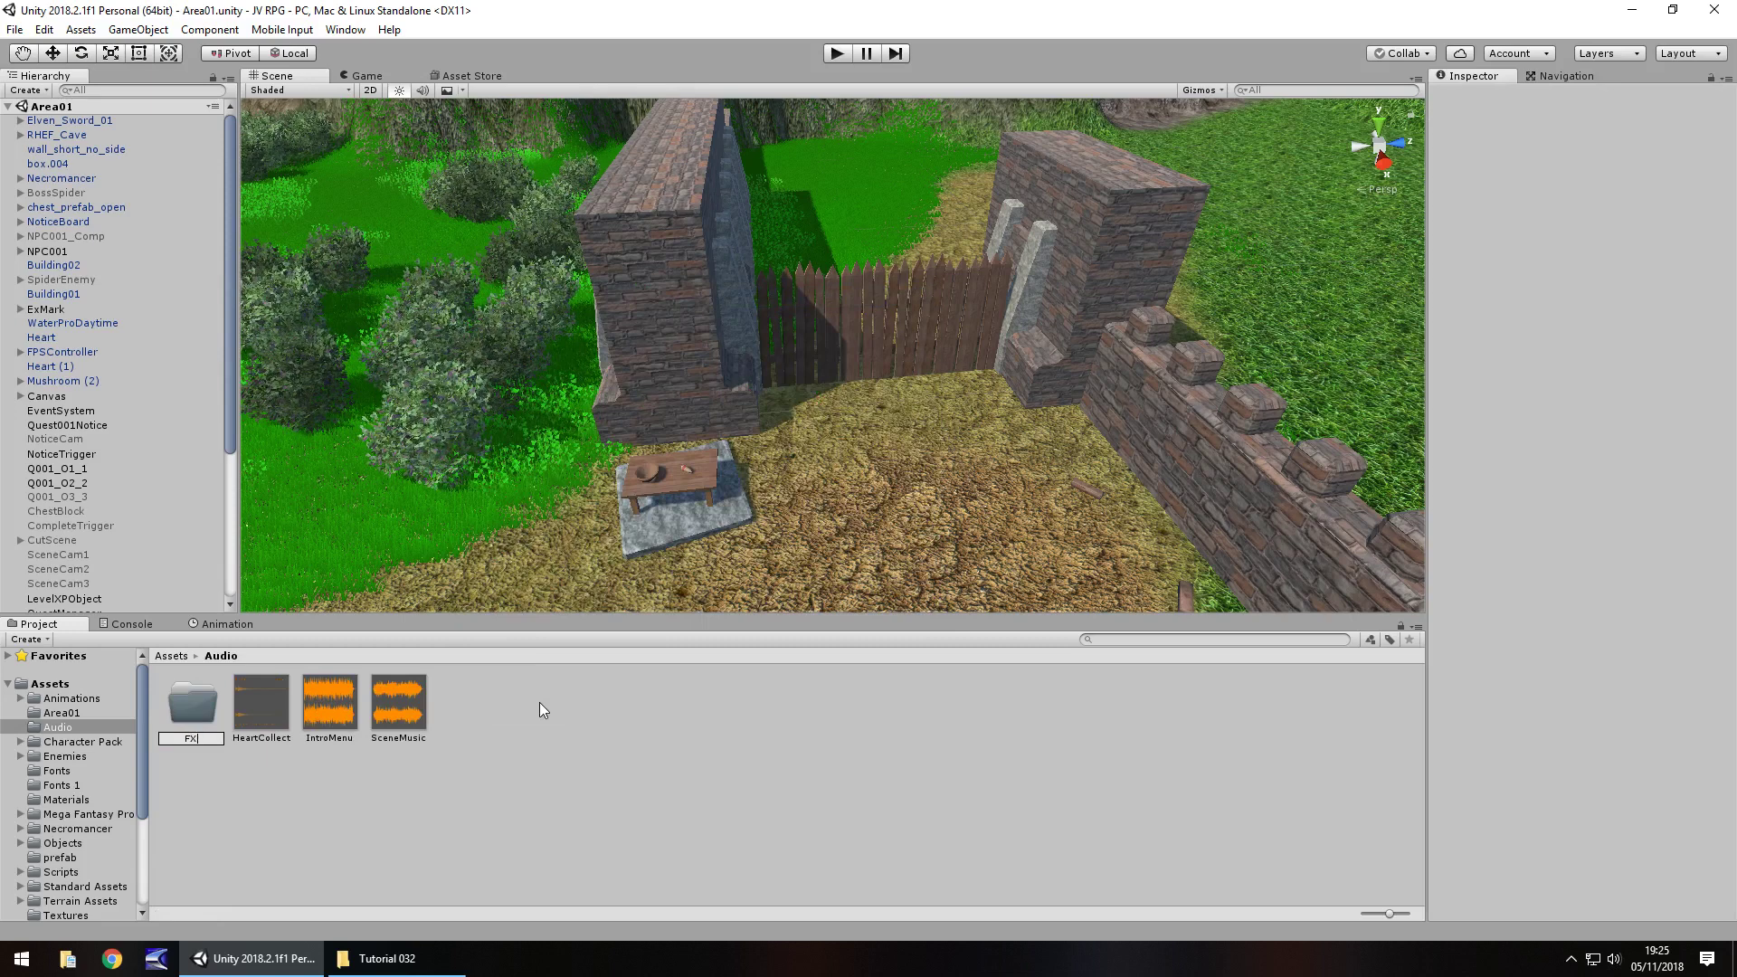
key("Return")
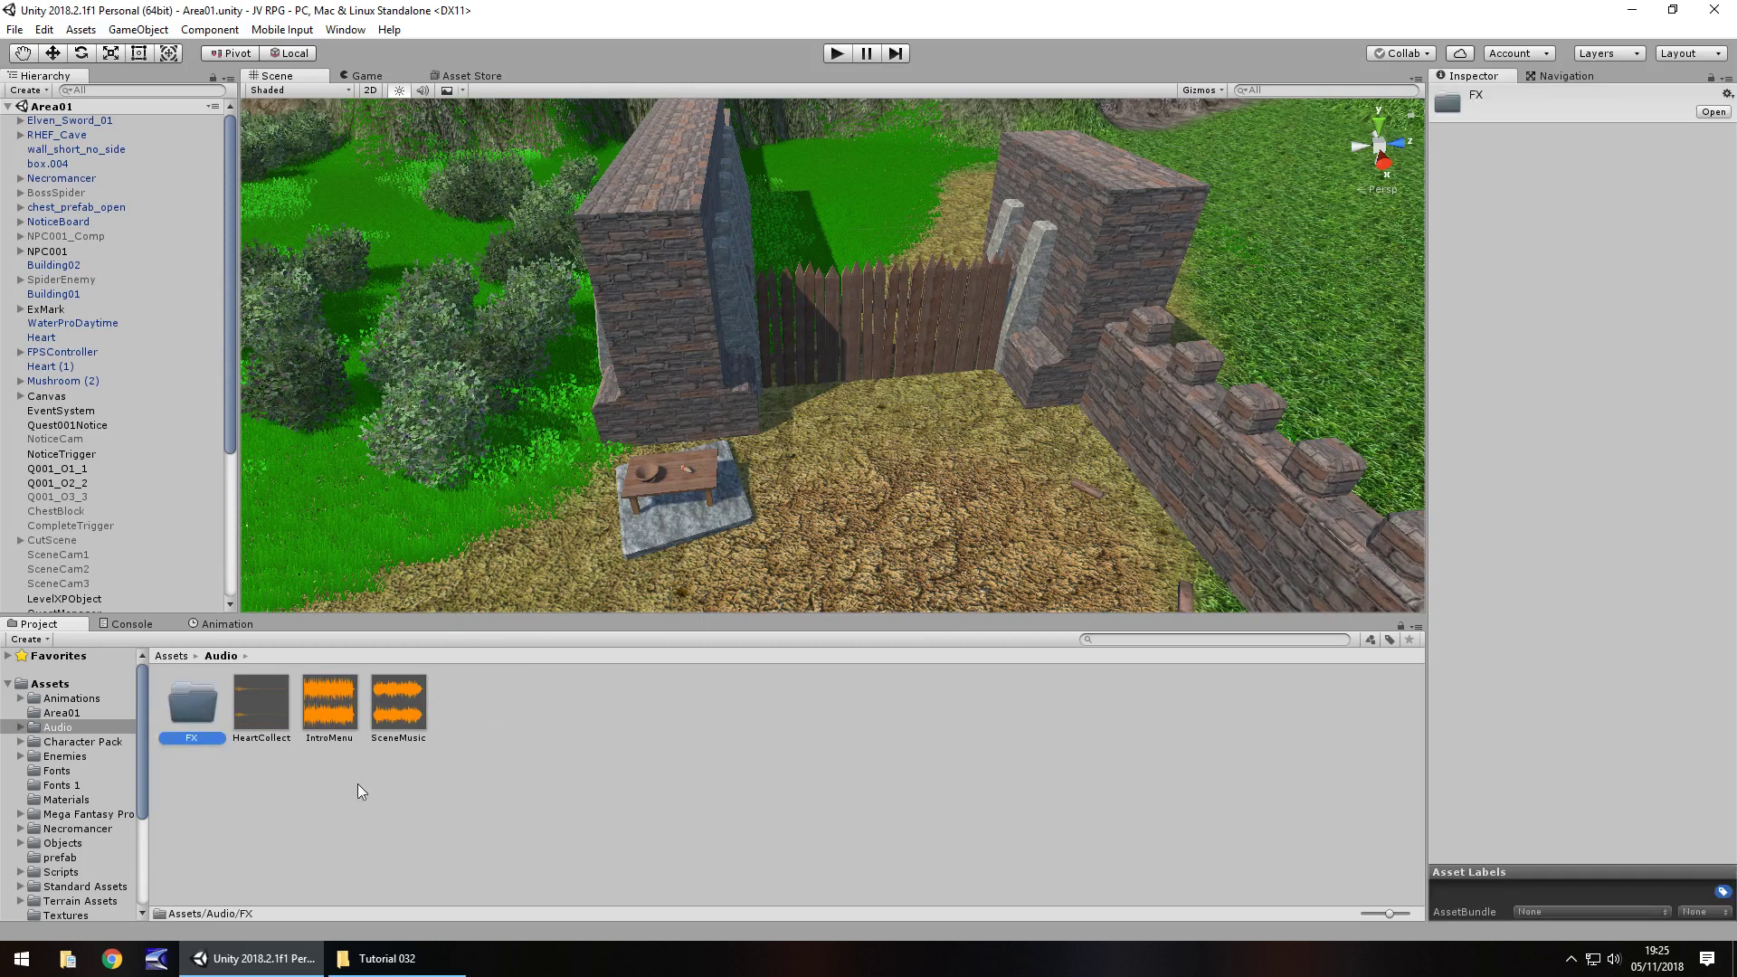
- Move the HeartCollect clip into the FX folder and import CreakSound and SwingSword there from the Tutorial 032 folder
left_click_drag(257, 710, 188, 692)
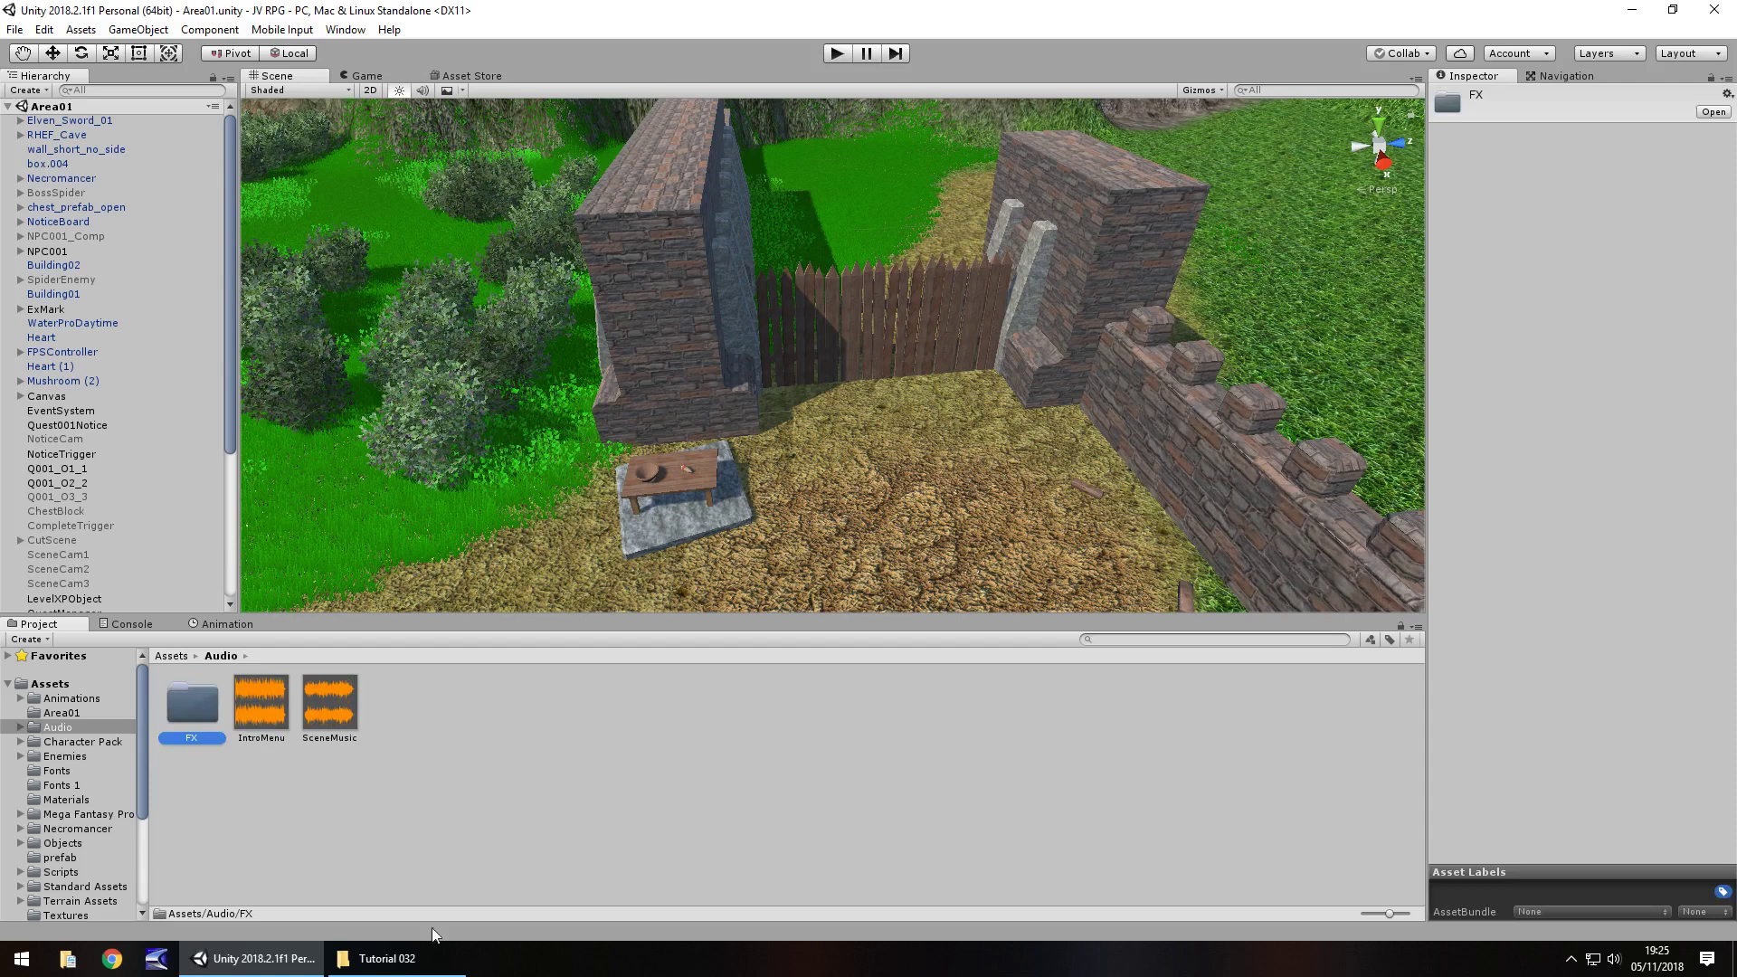
double_click(190, 702)
left_click(380, 958)
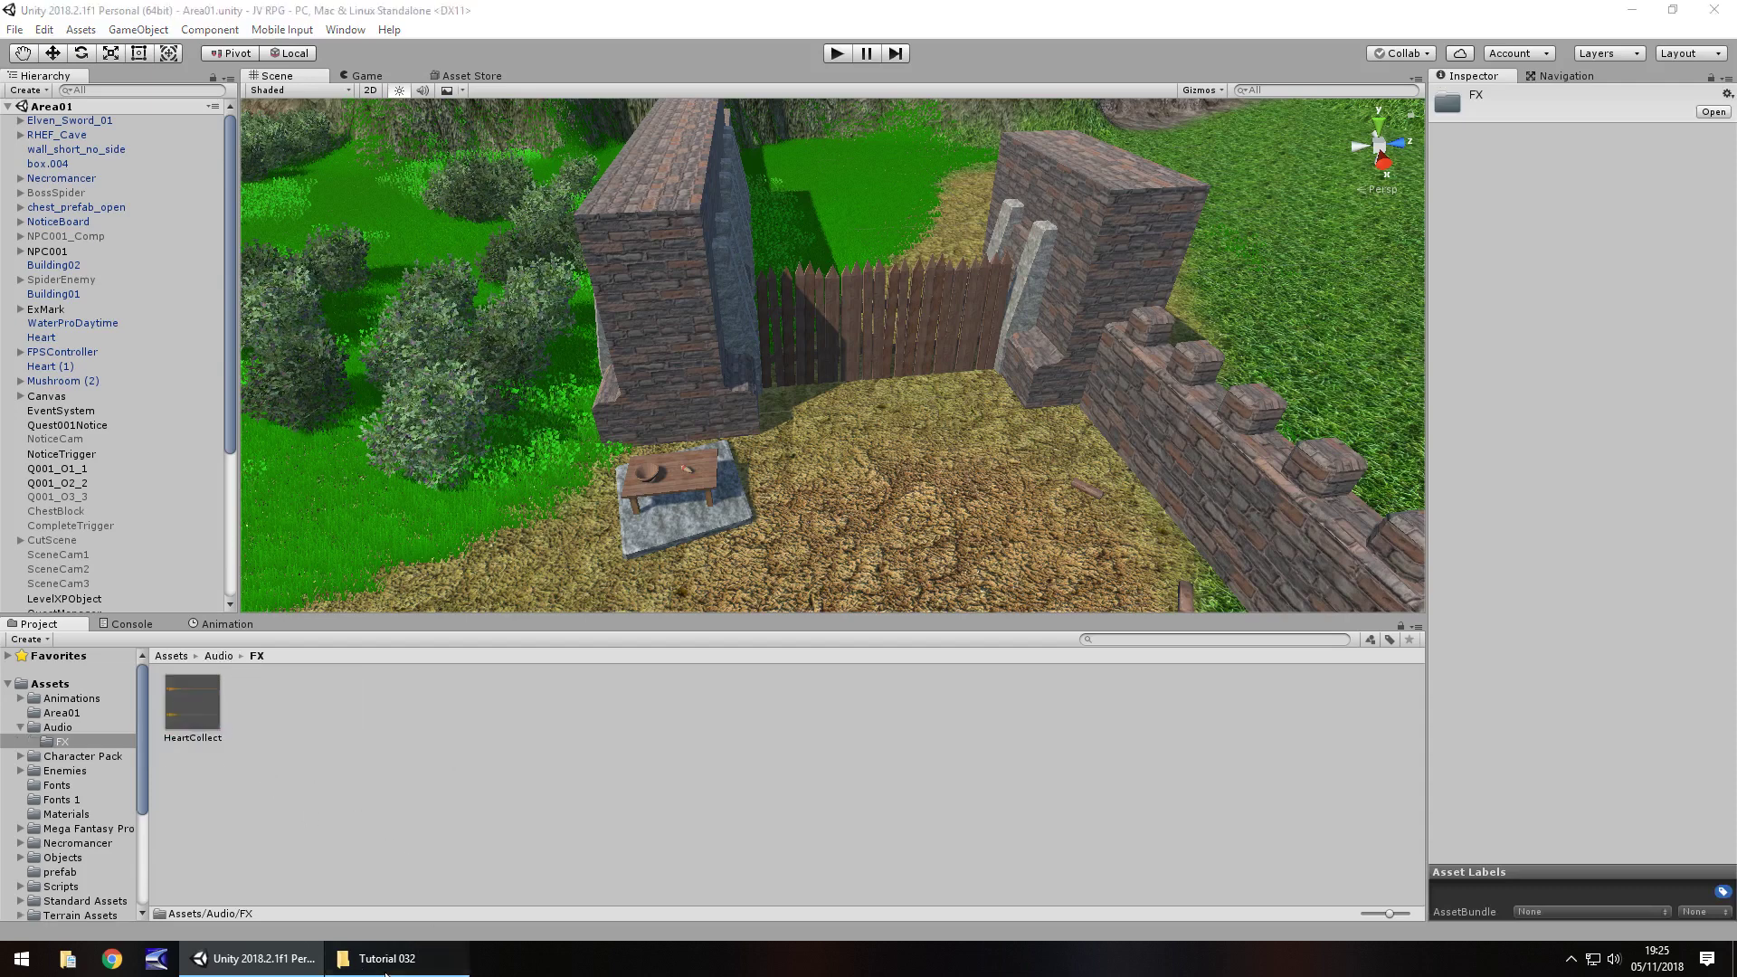
left_click_drag(265, 261, 310, 761)
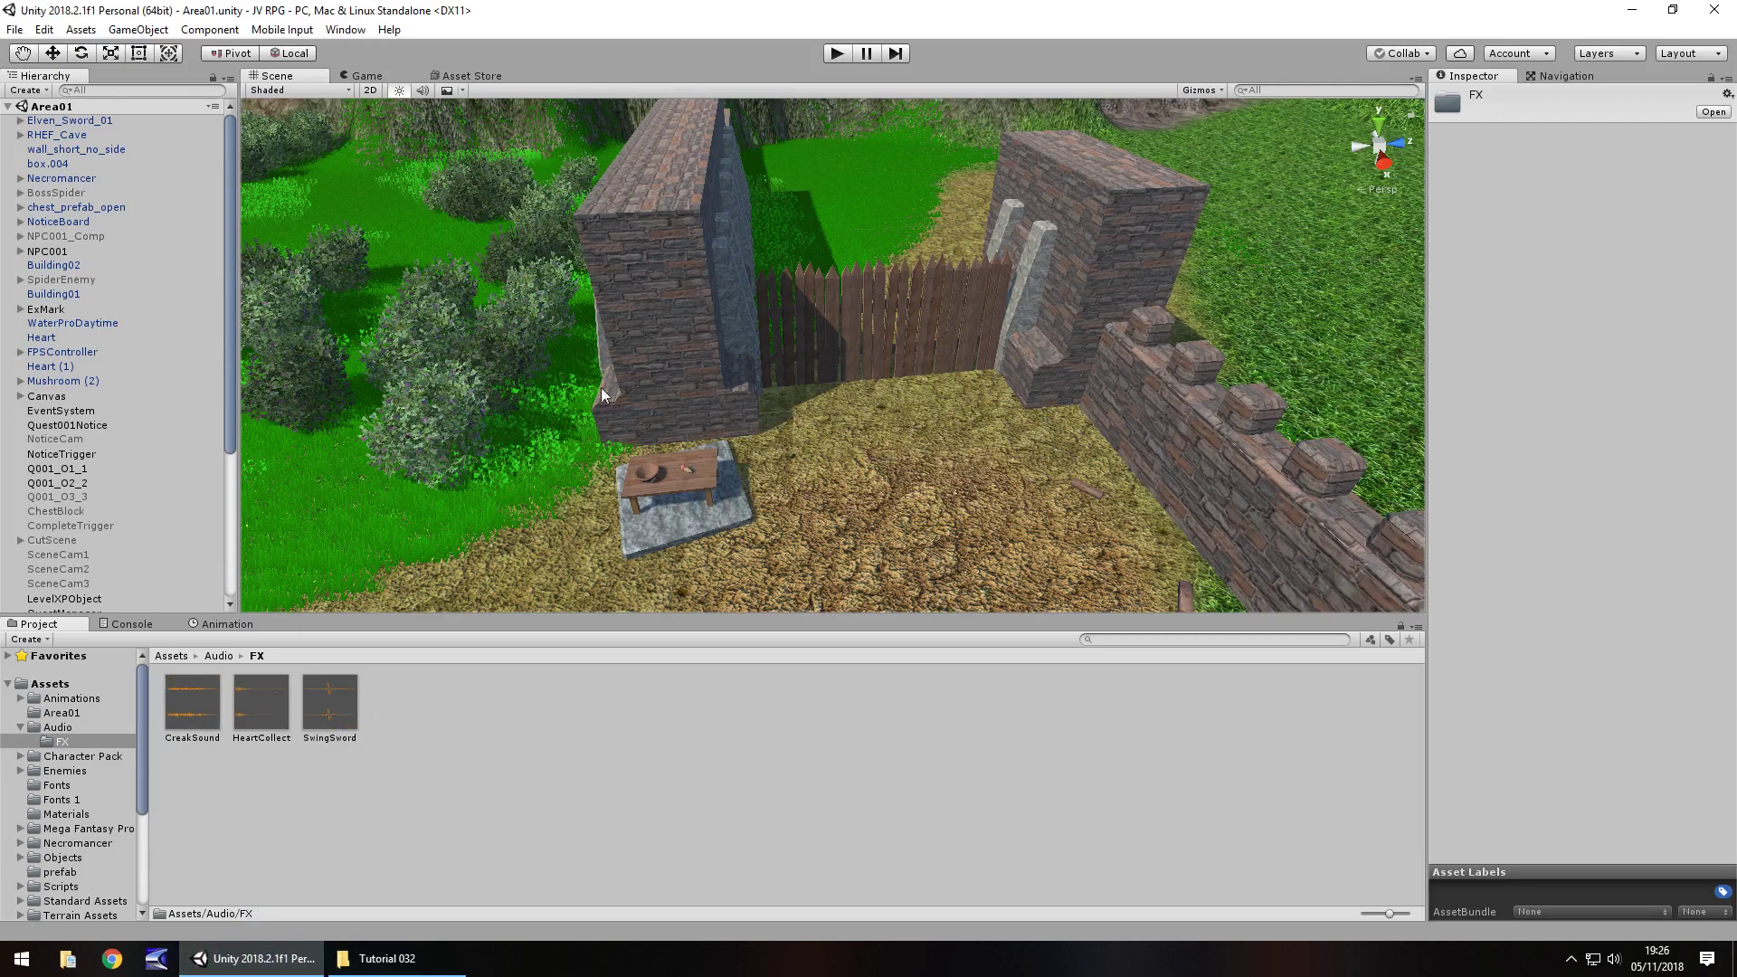
- Open the Quest002Start script attached to GateTrigger in Visual Studio
right_click_drag(597, 386, 656, 342)
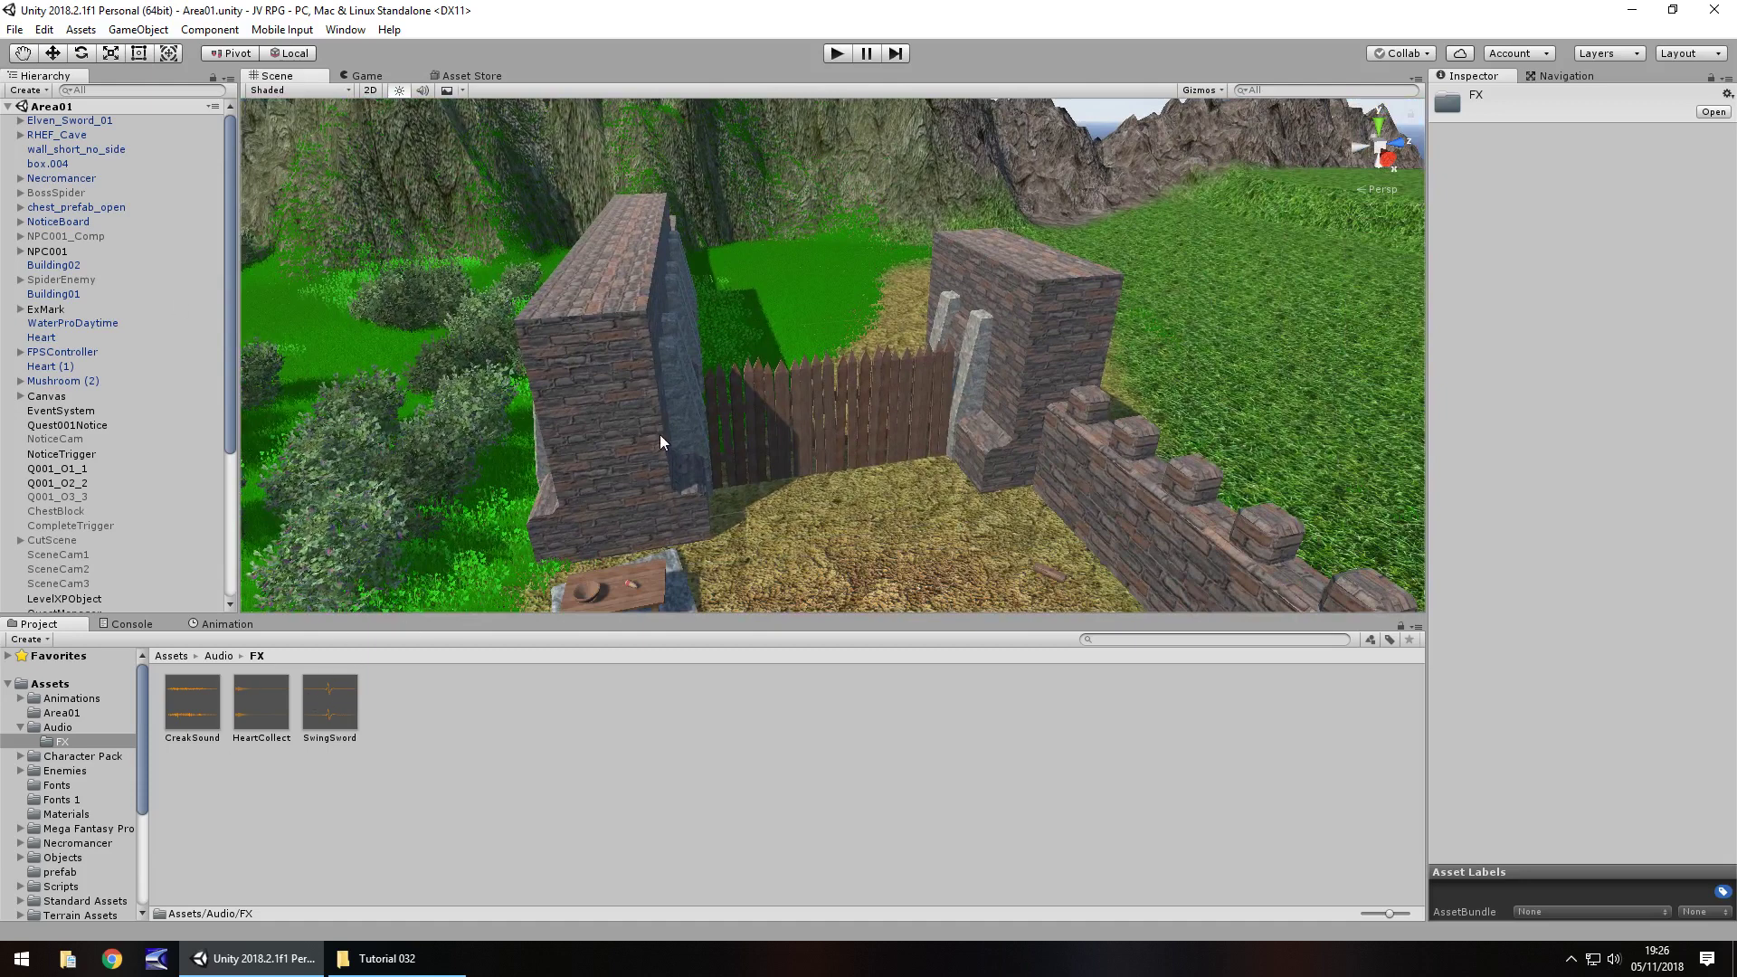
left_click(834, 414)
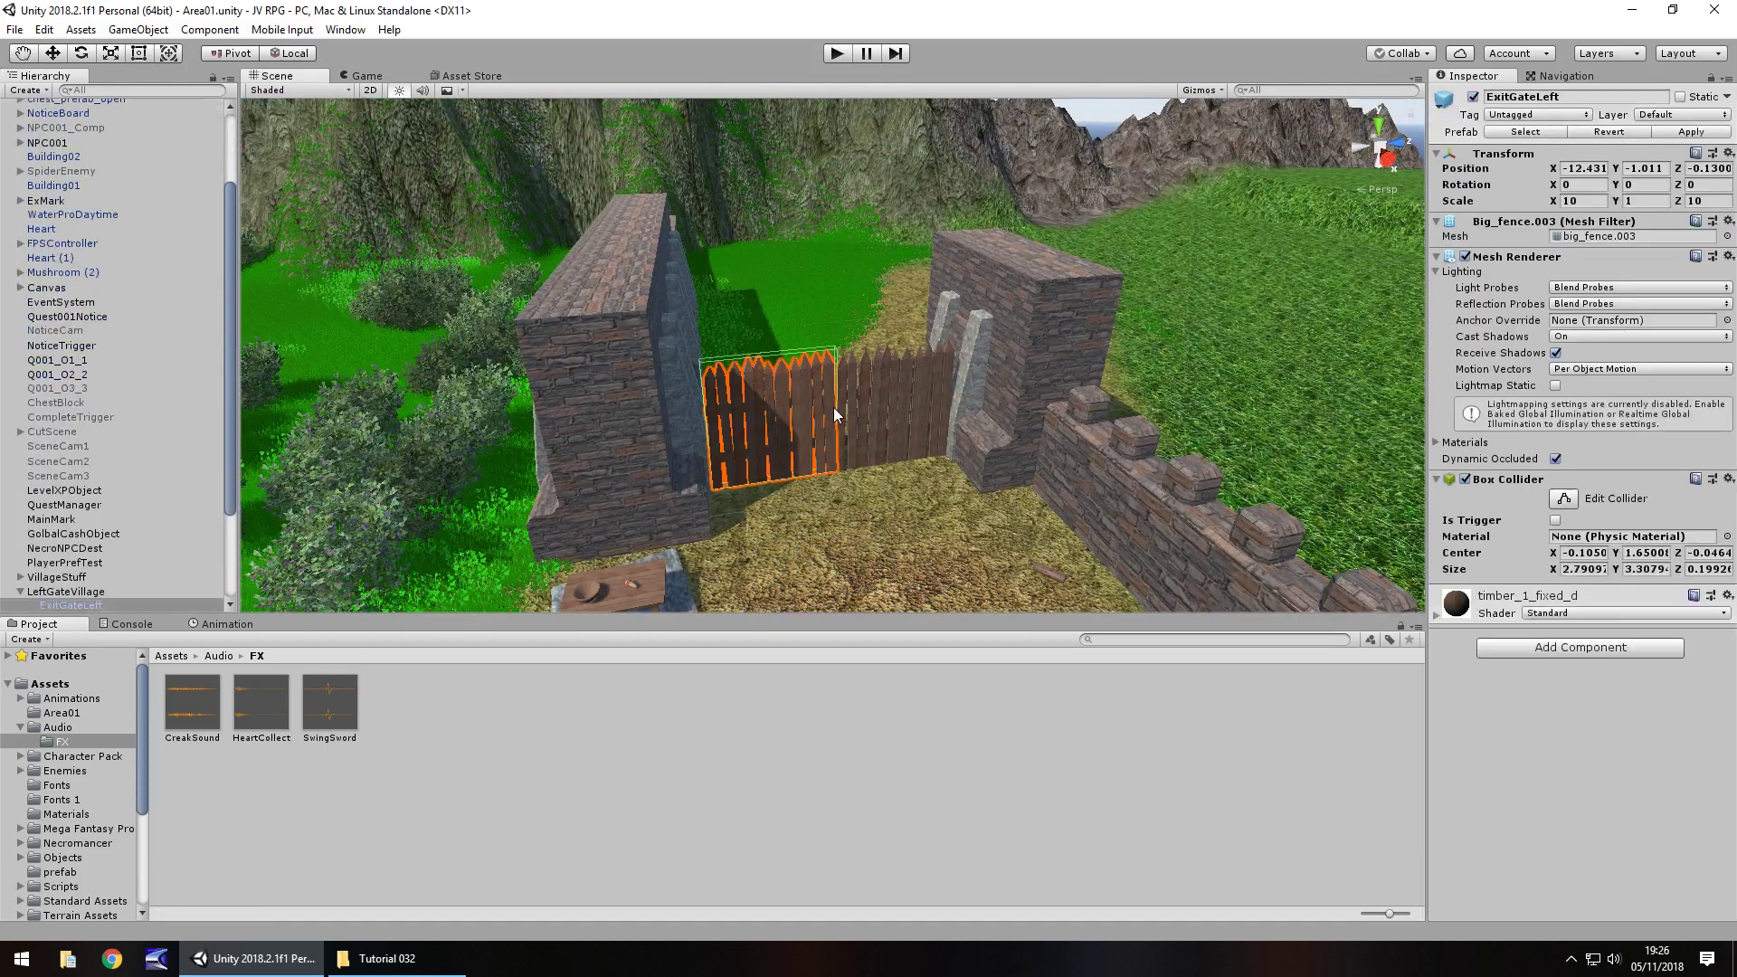
scroll(89, 505, "down", 3)
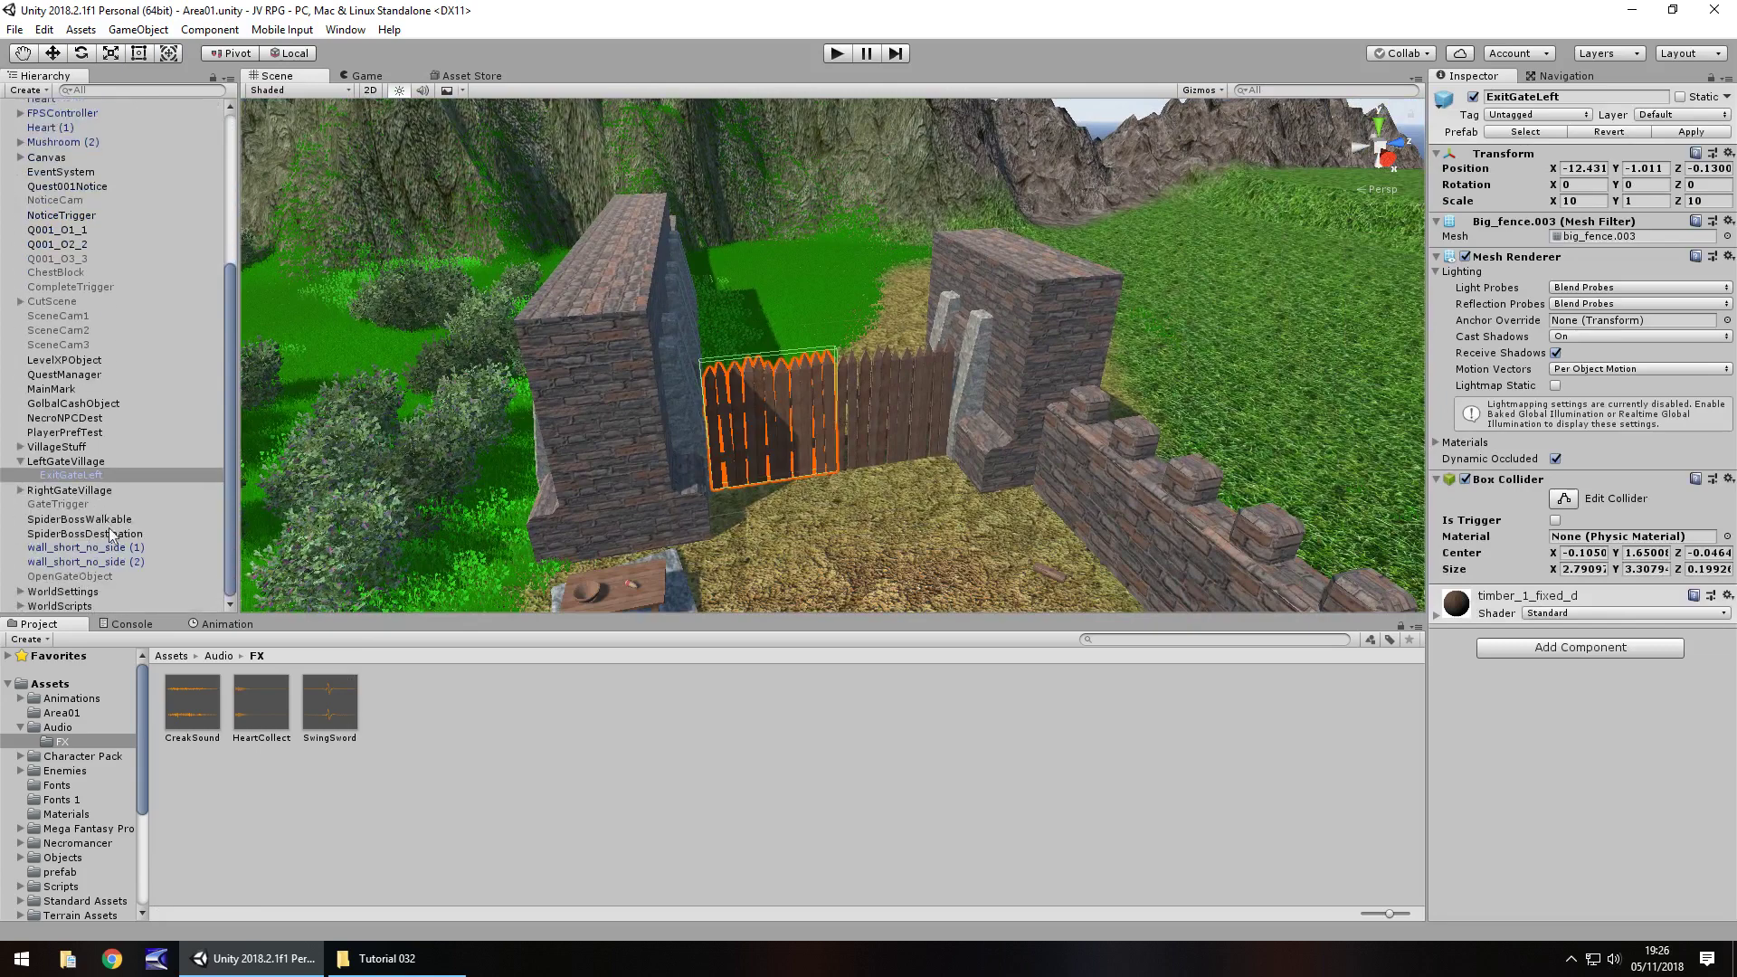
left_click(68, 506)
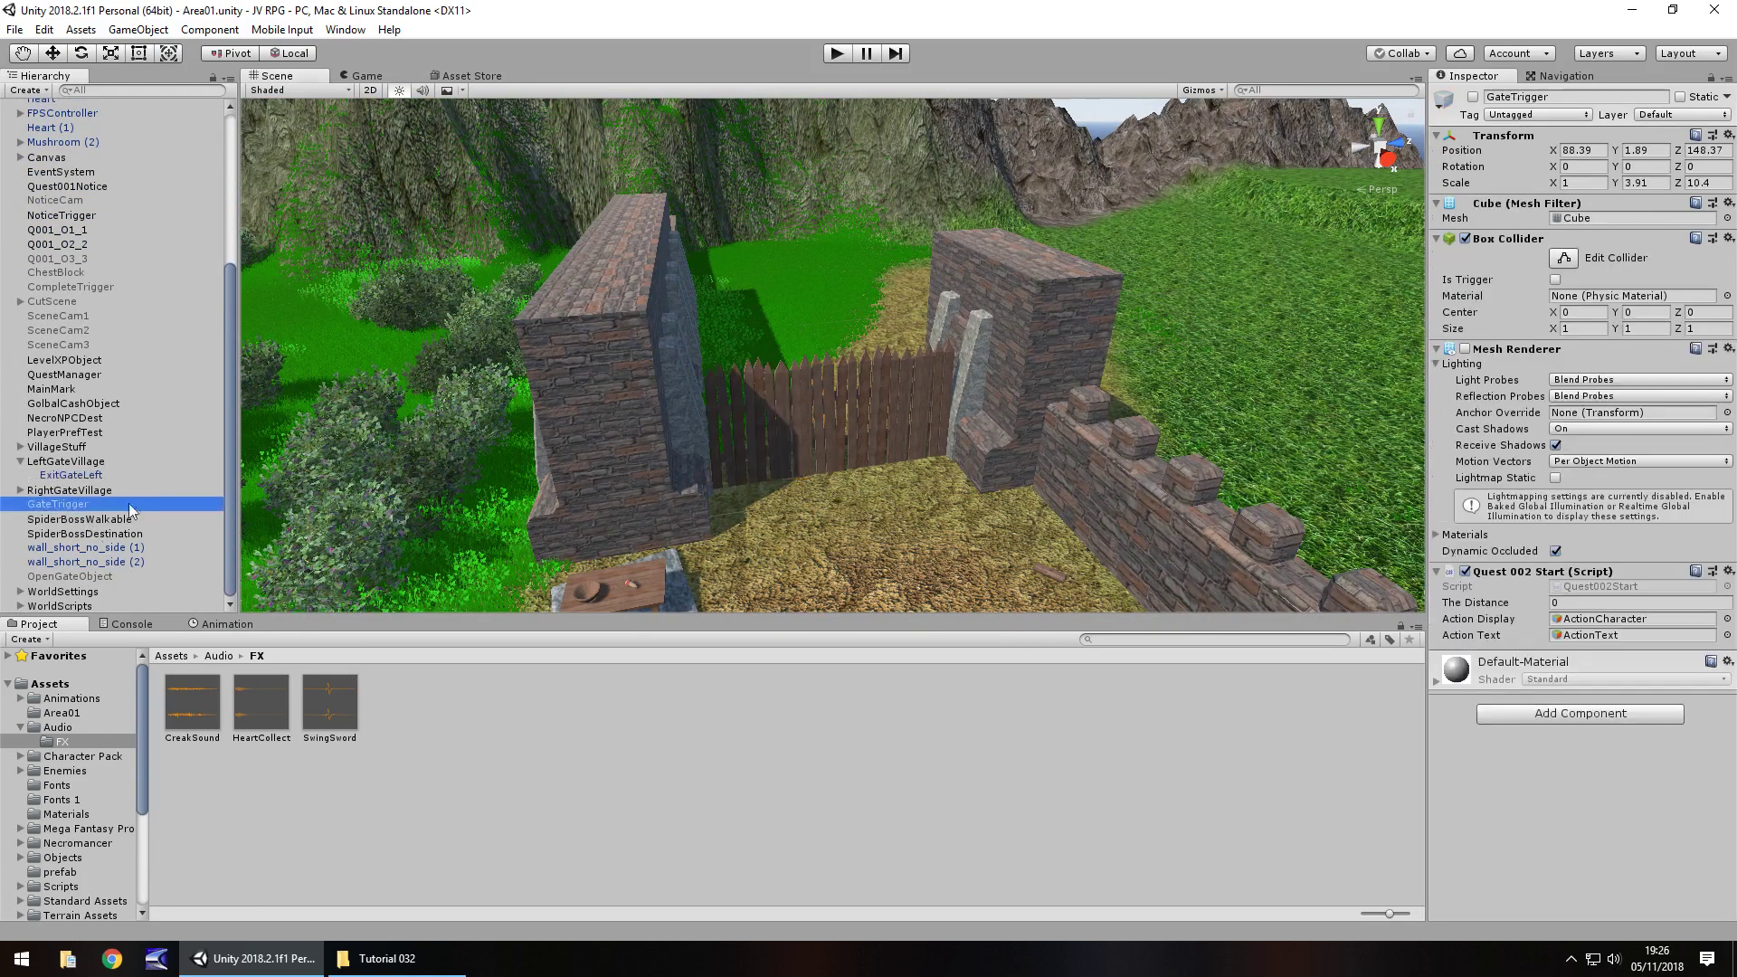
double_click(1616, 588)
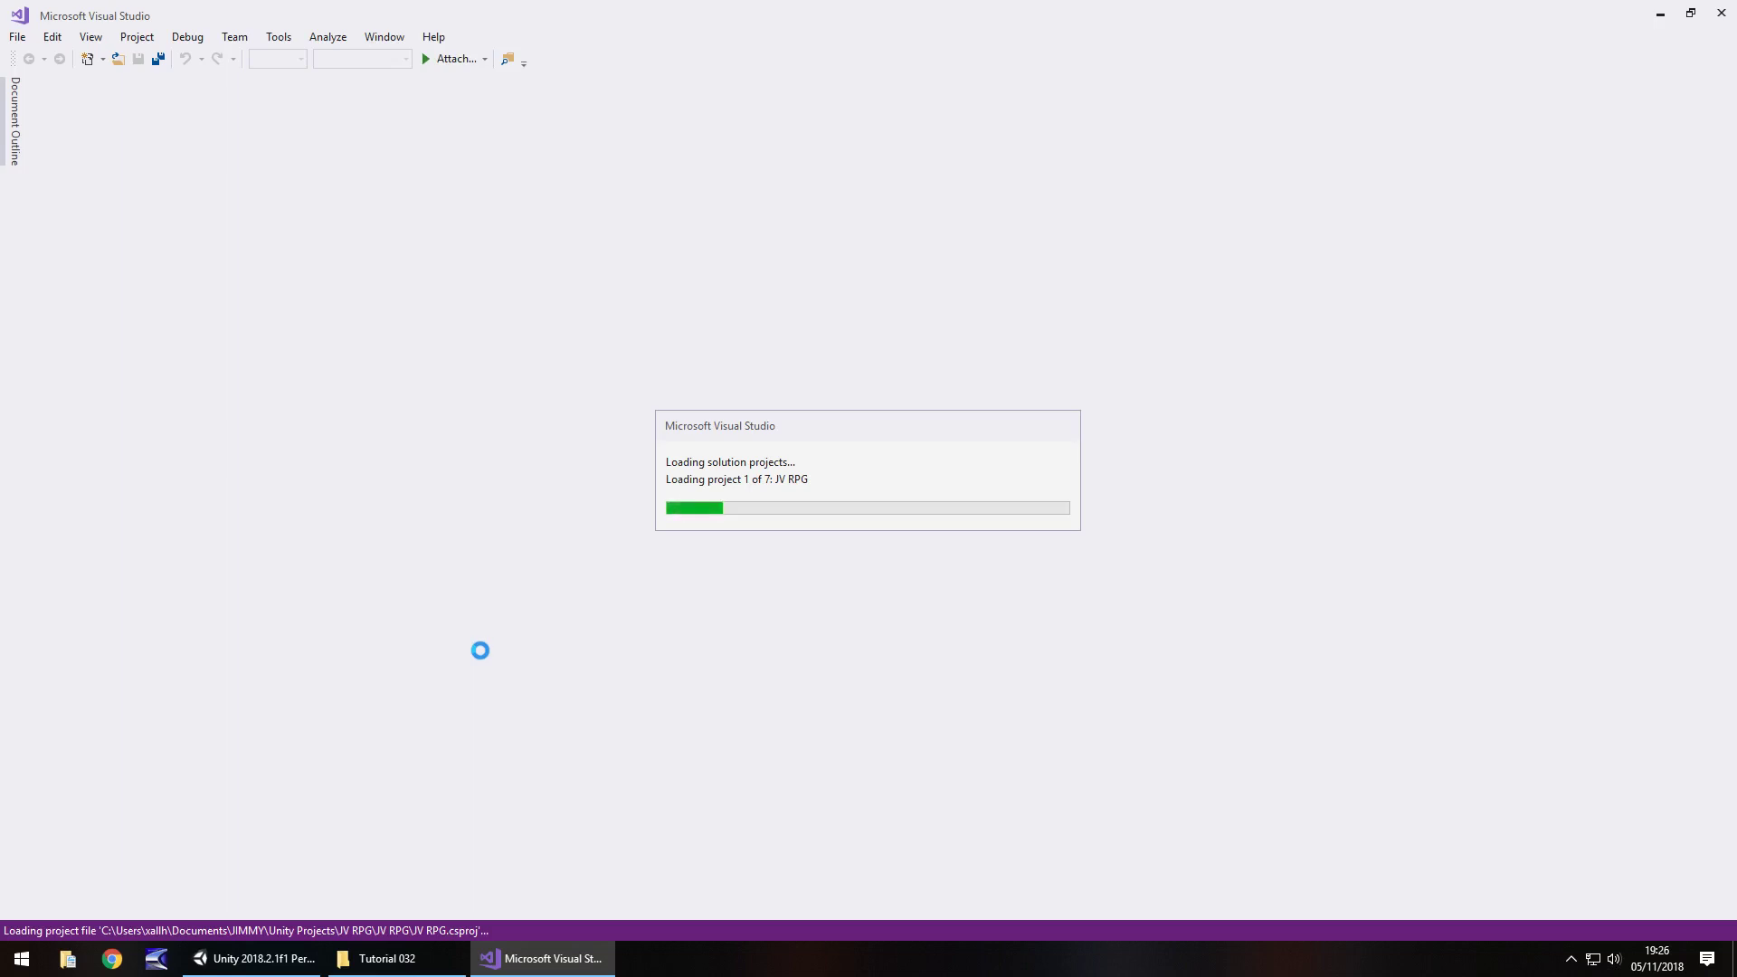
left_click(254, 959)
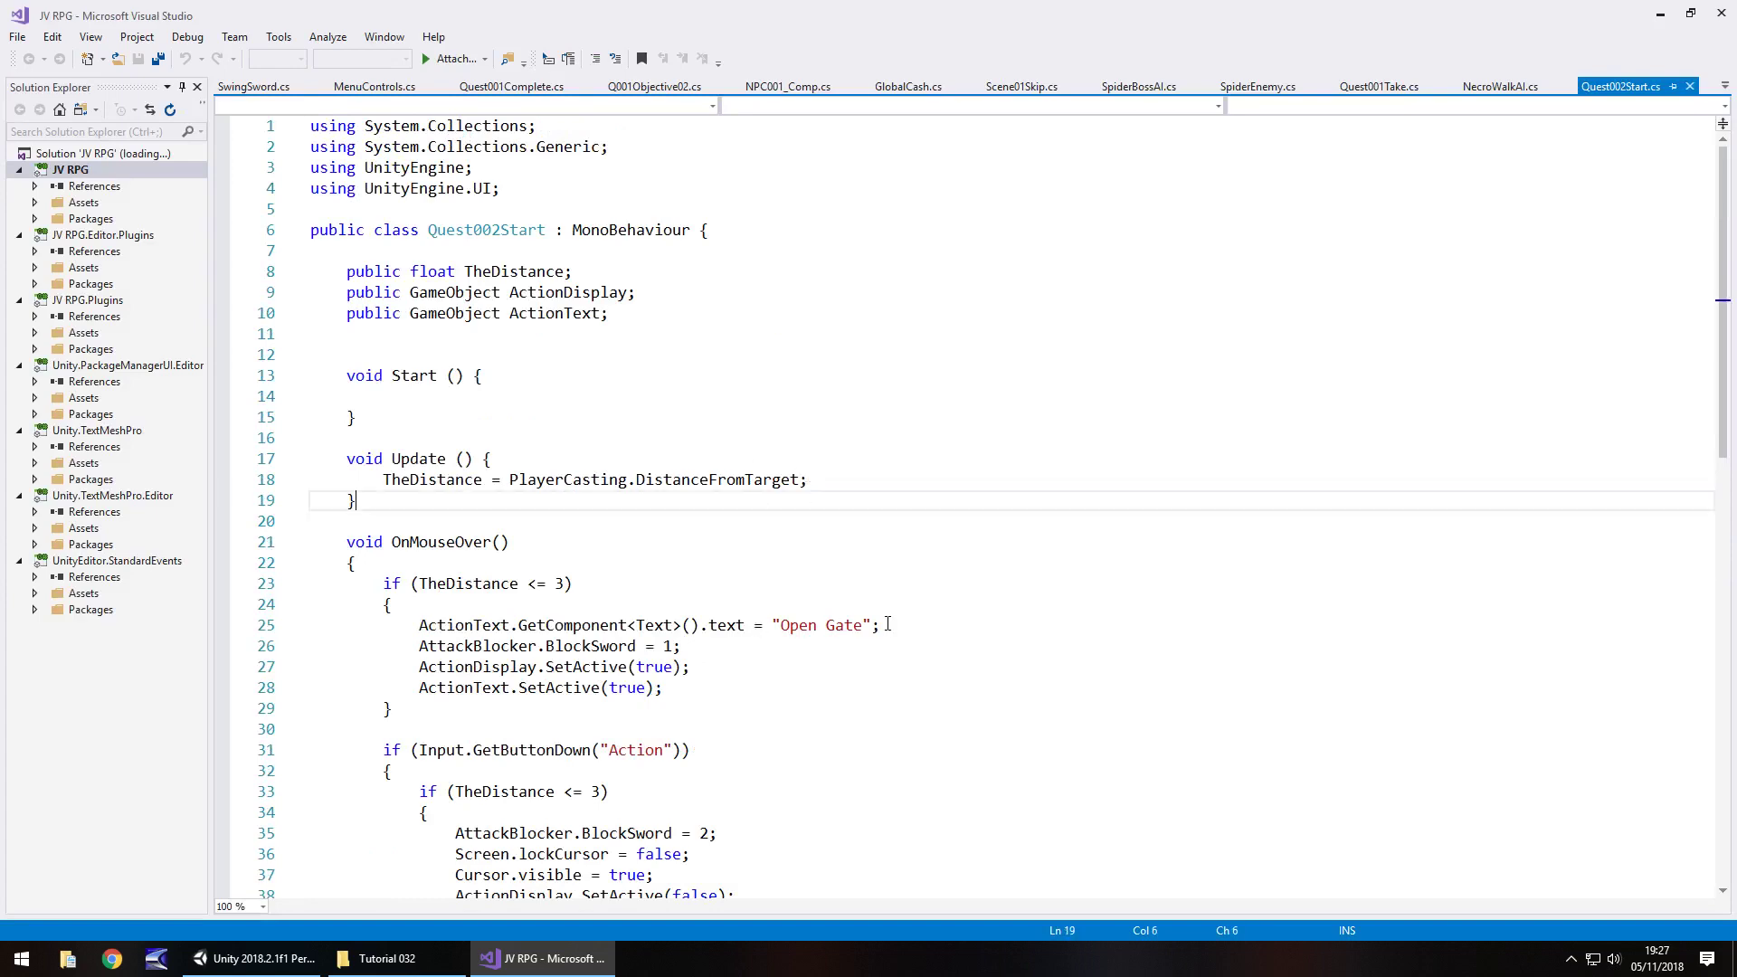
- Declare a public AudioSource variable named gateOpen below ActionText in the Quest002Start class
left_click_drag(886, 625, 755, 626)
left_click(837, 628)
scroll(600, 638, "down", 4)
scroll(601, 389, "up", 2)
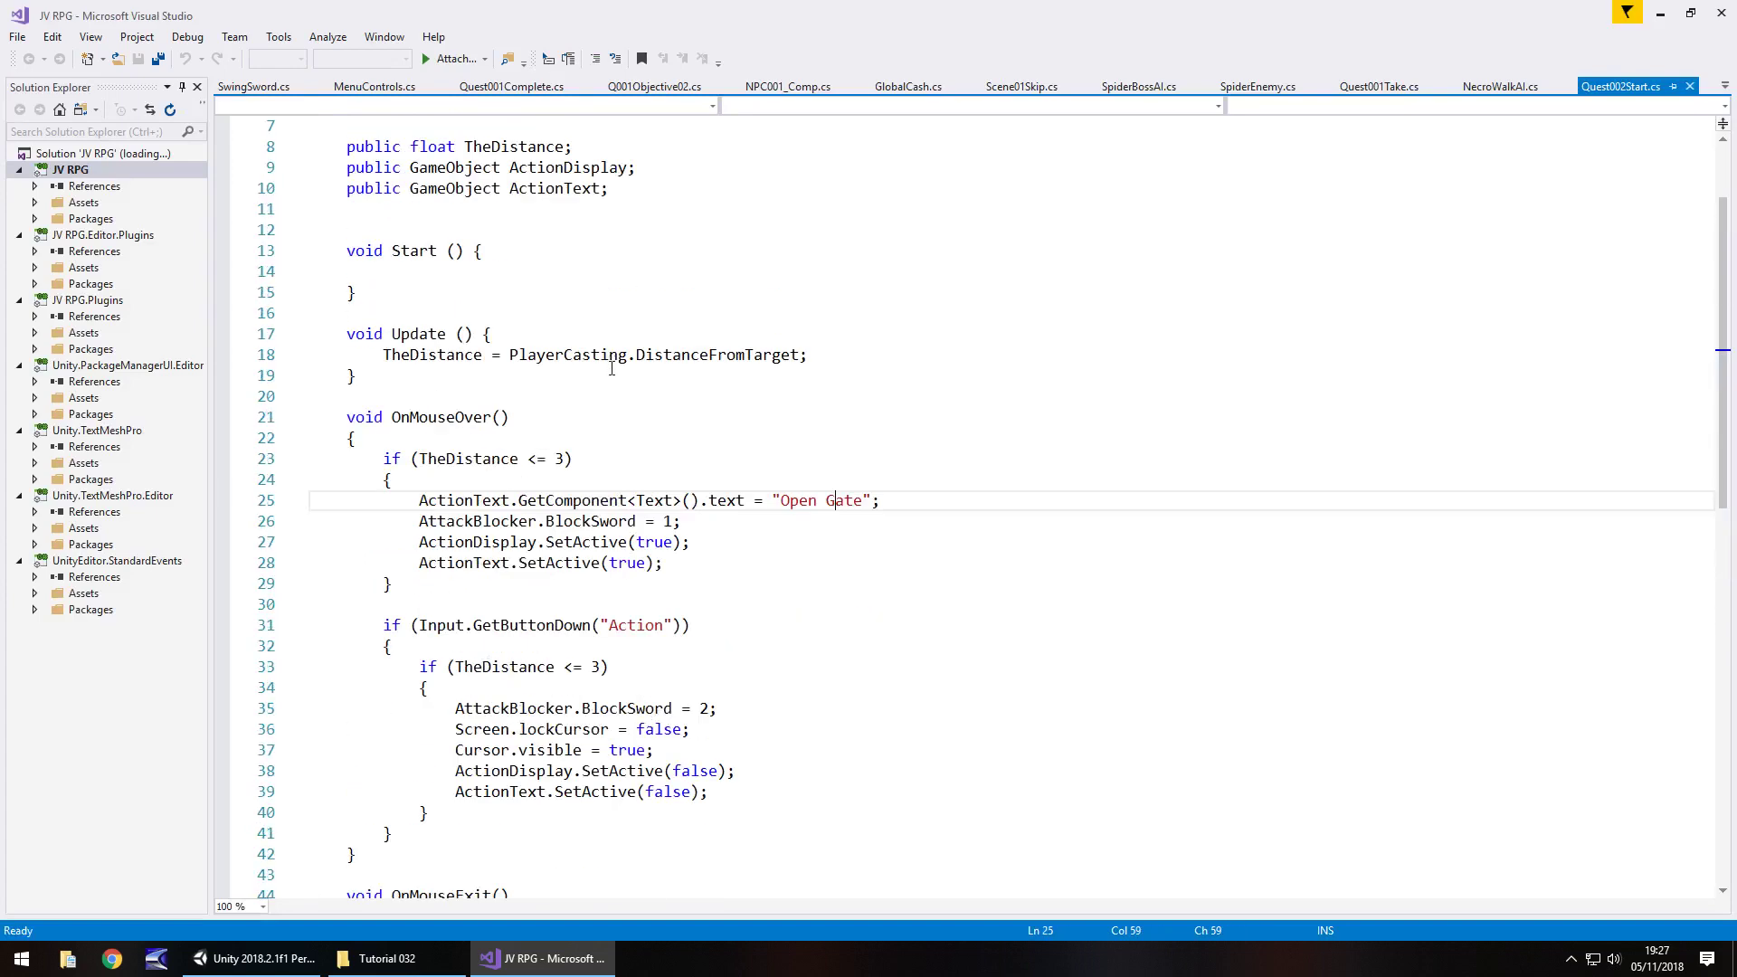
scroll(612, 368, "up", 2)
left_click(470, 333)
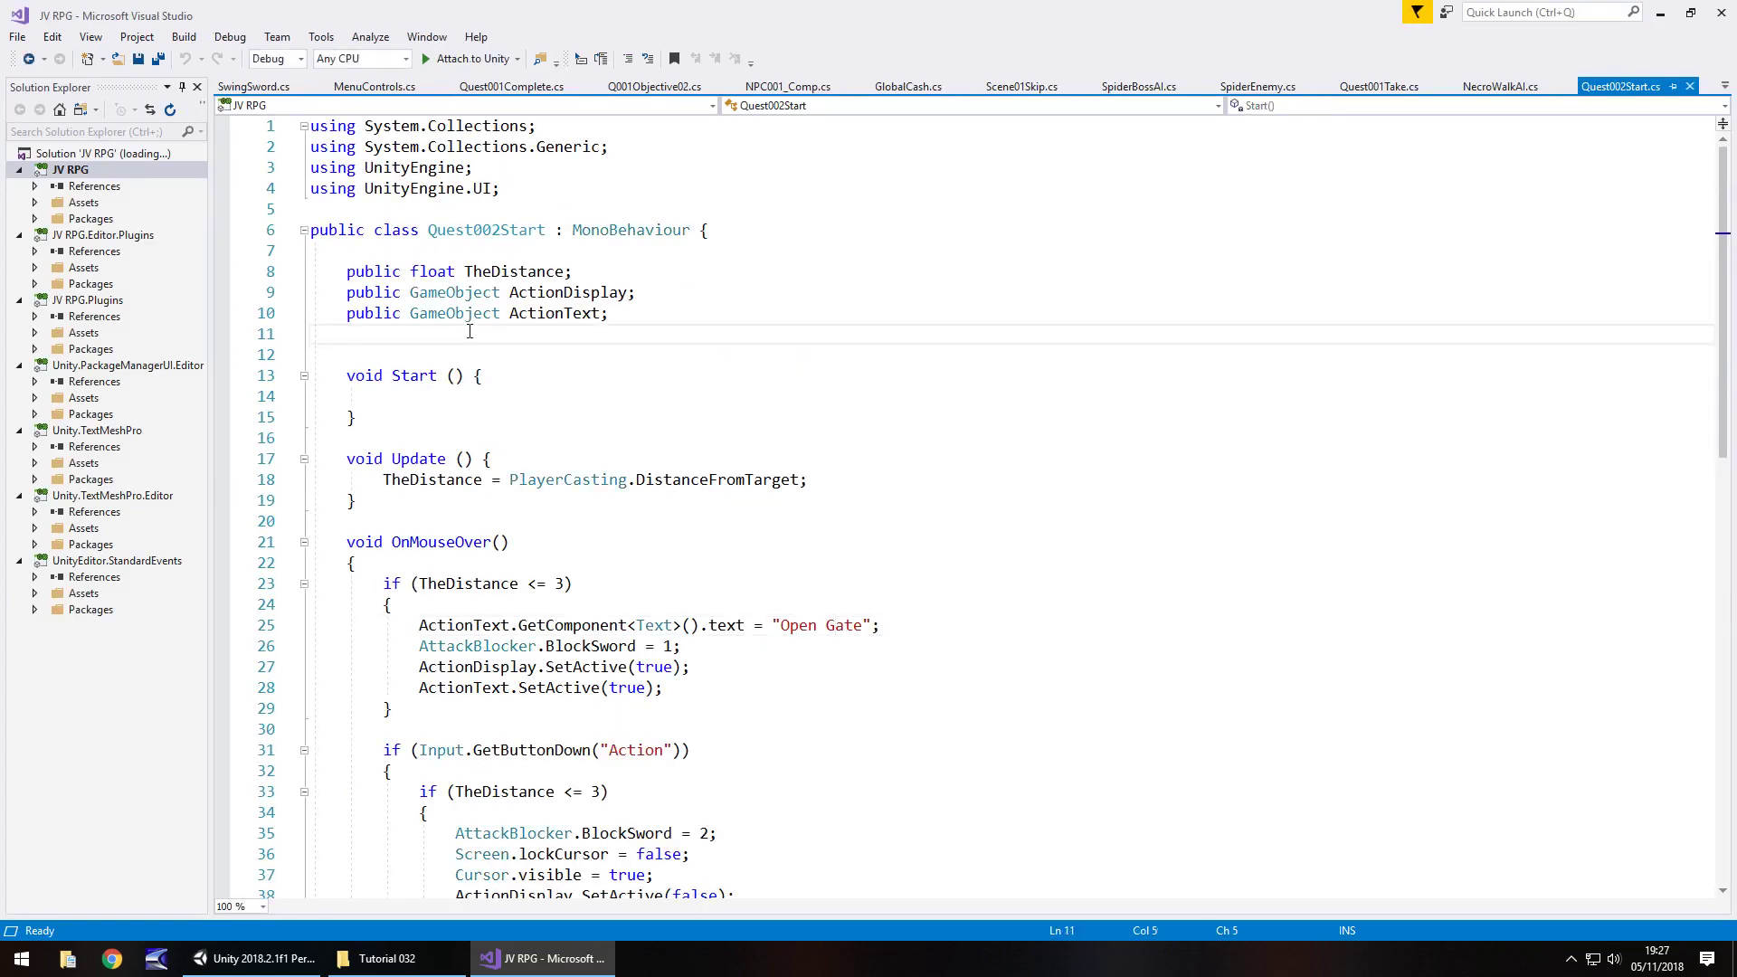
type("public ")
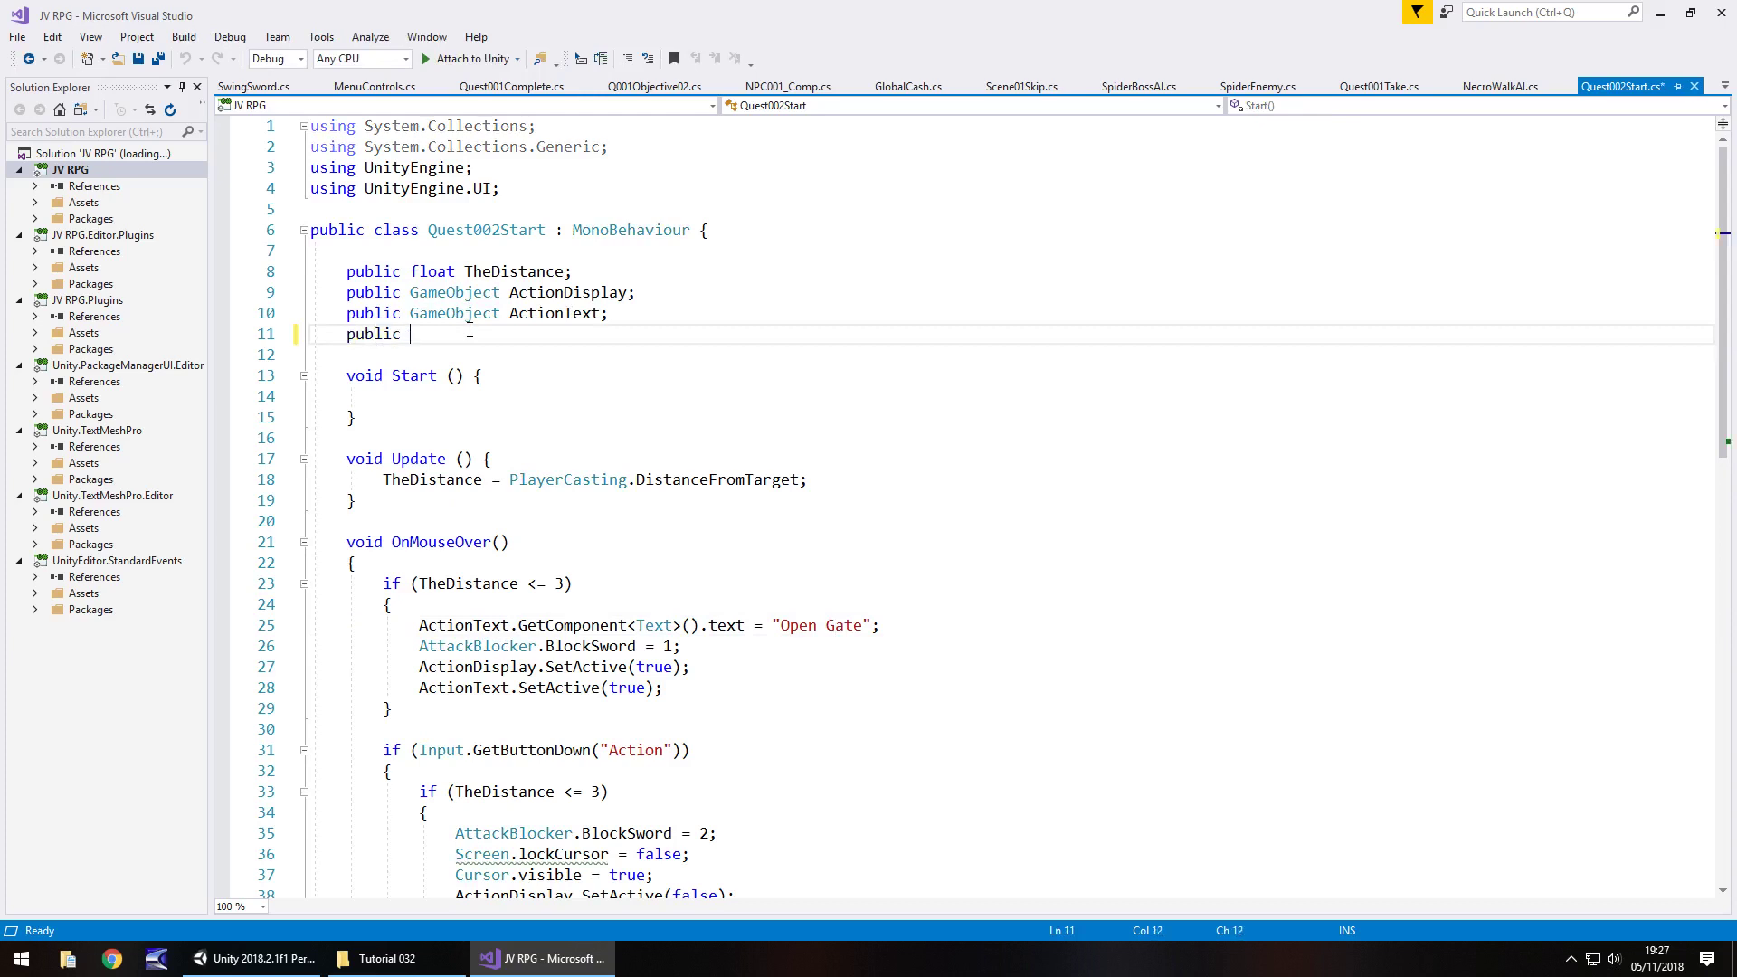
type("AudioSo")
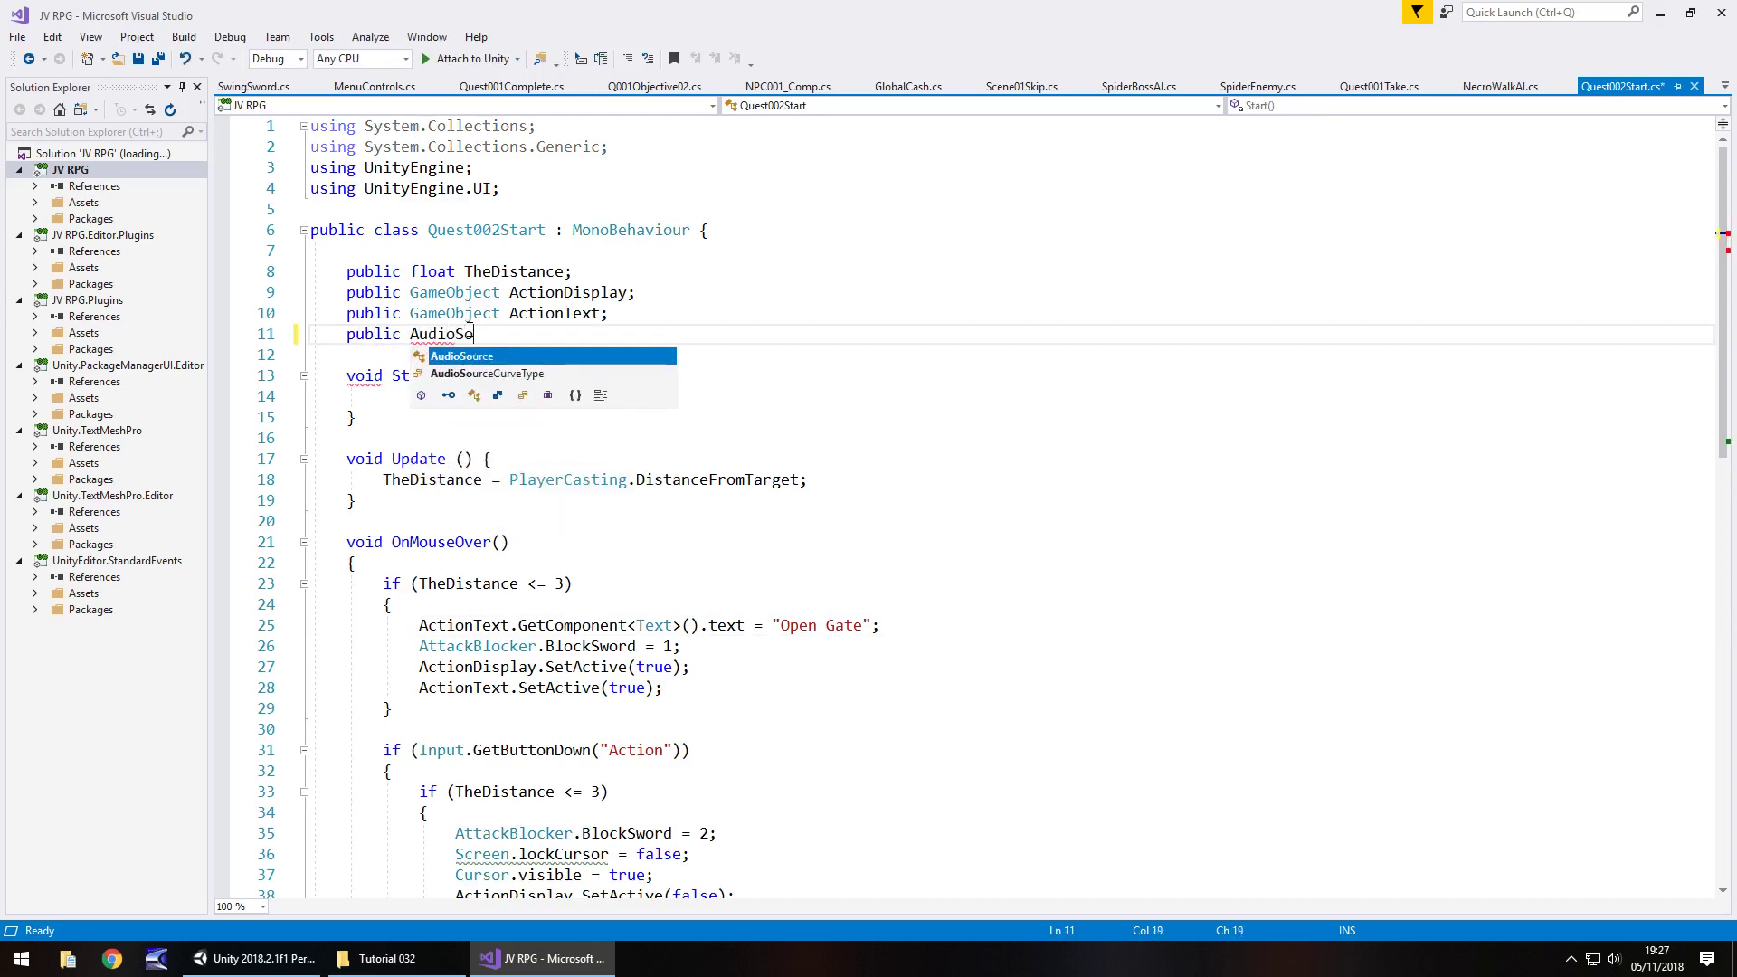
type("urce ")
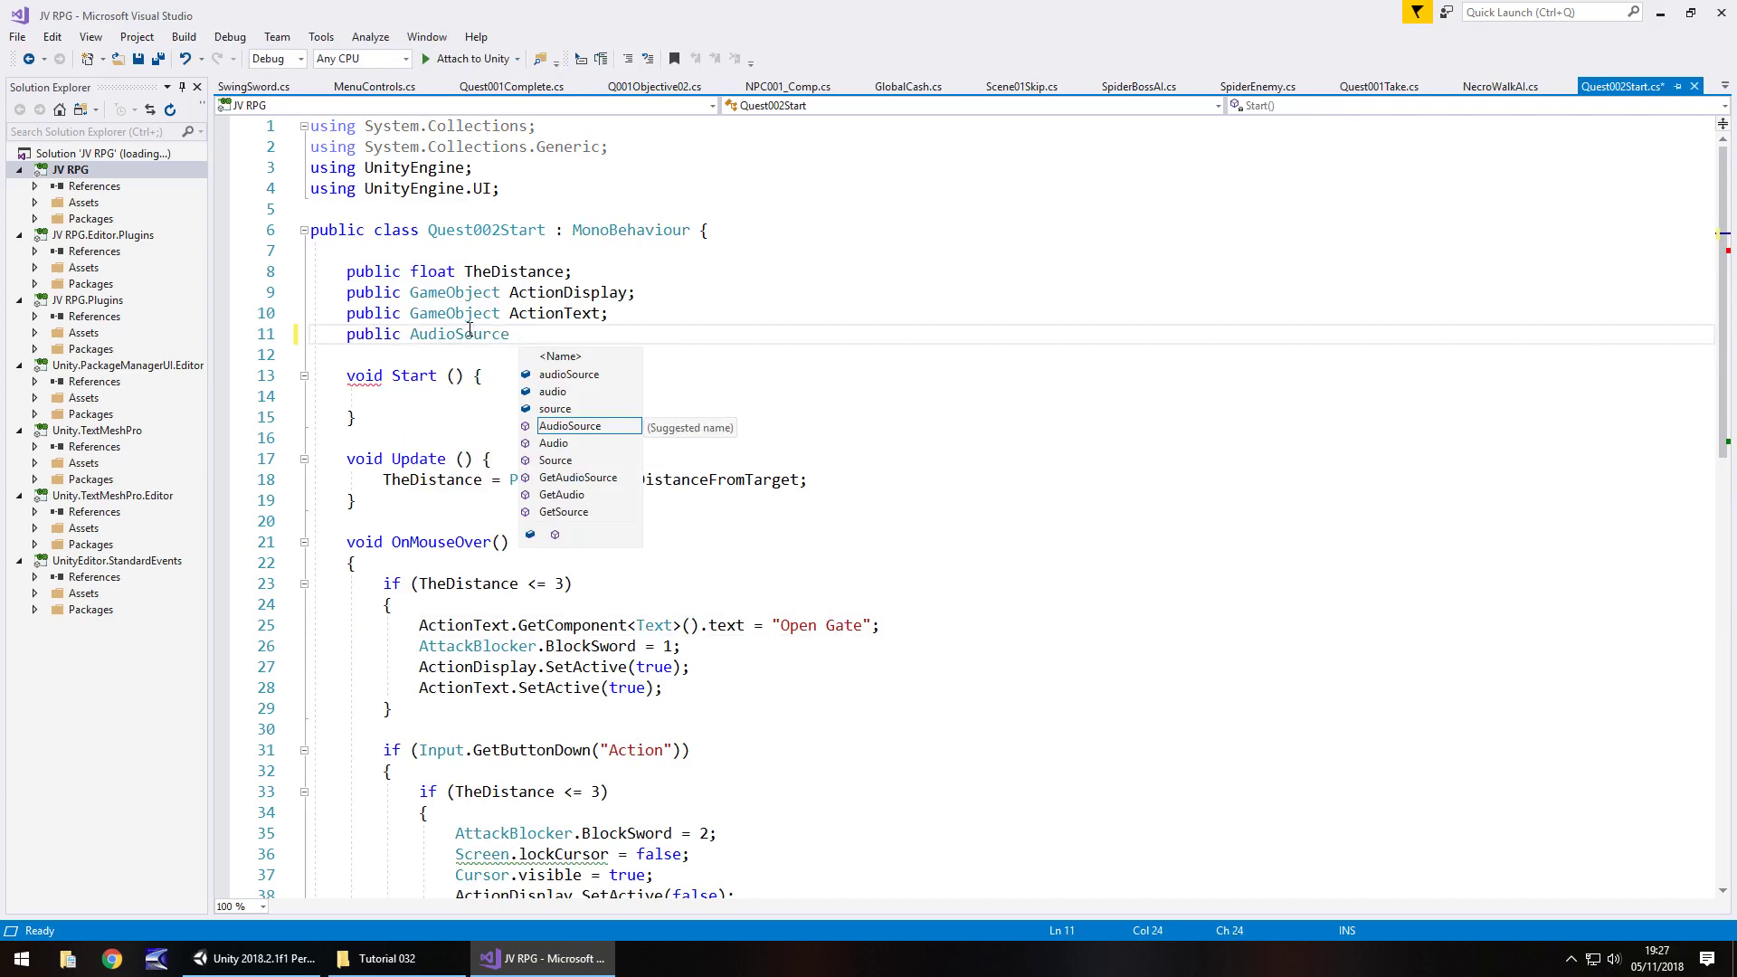
type("gateO")
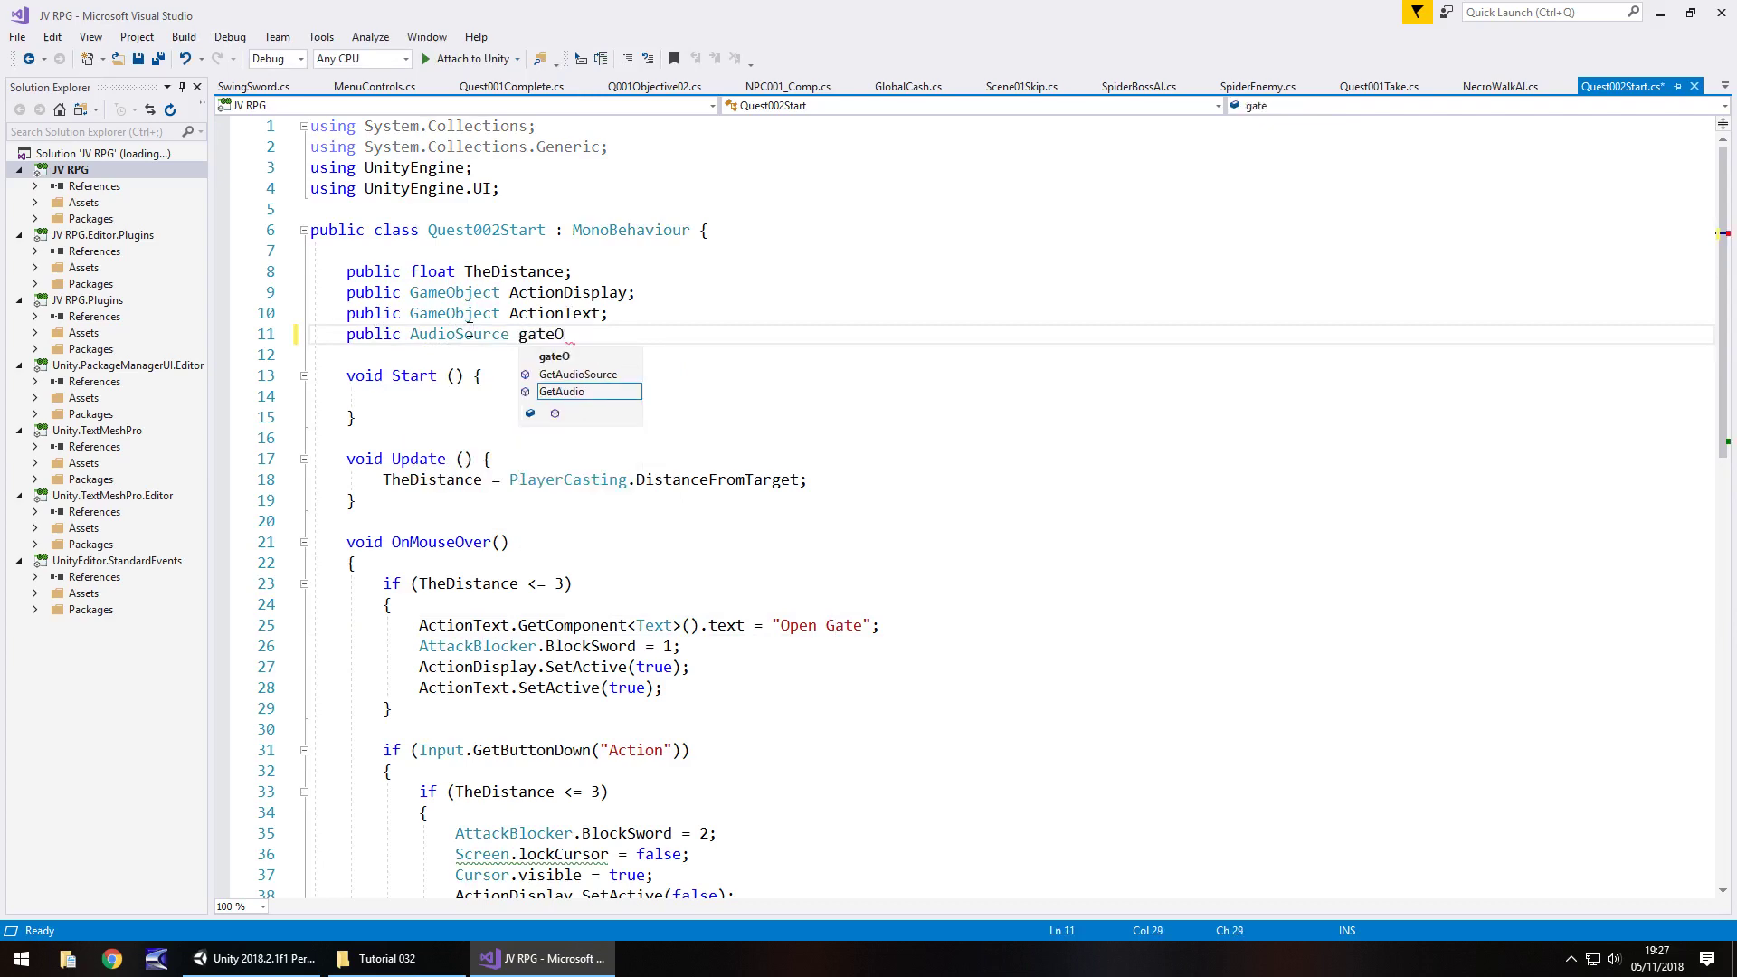
type("pen;")
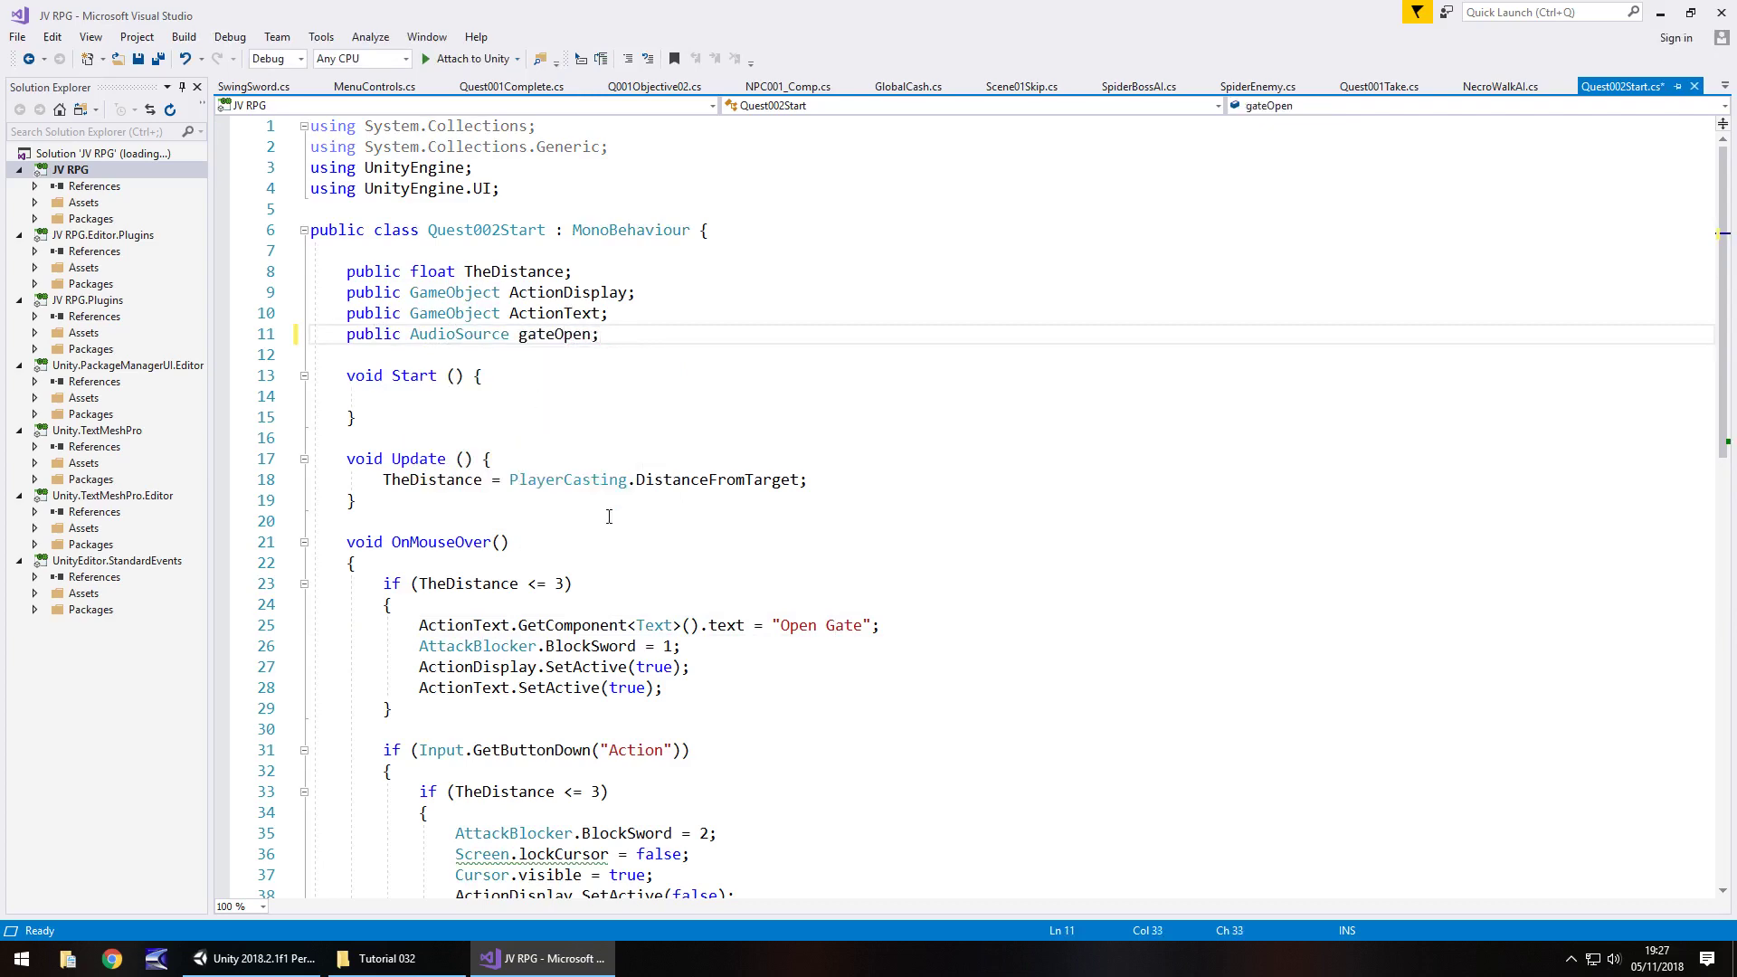
- Add gateOpen.Play(); after AttackBlocker.BlockSword = 2; in the Action input block of OnMouseOver and save the script
scroll(597, 505, "down", 6)
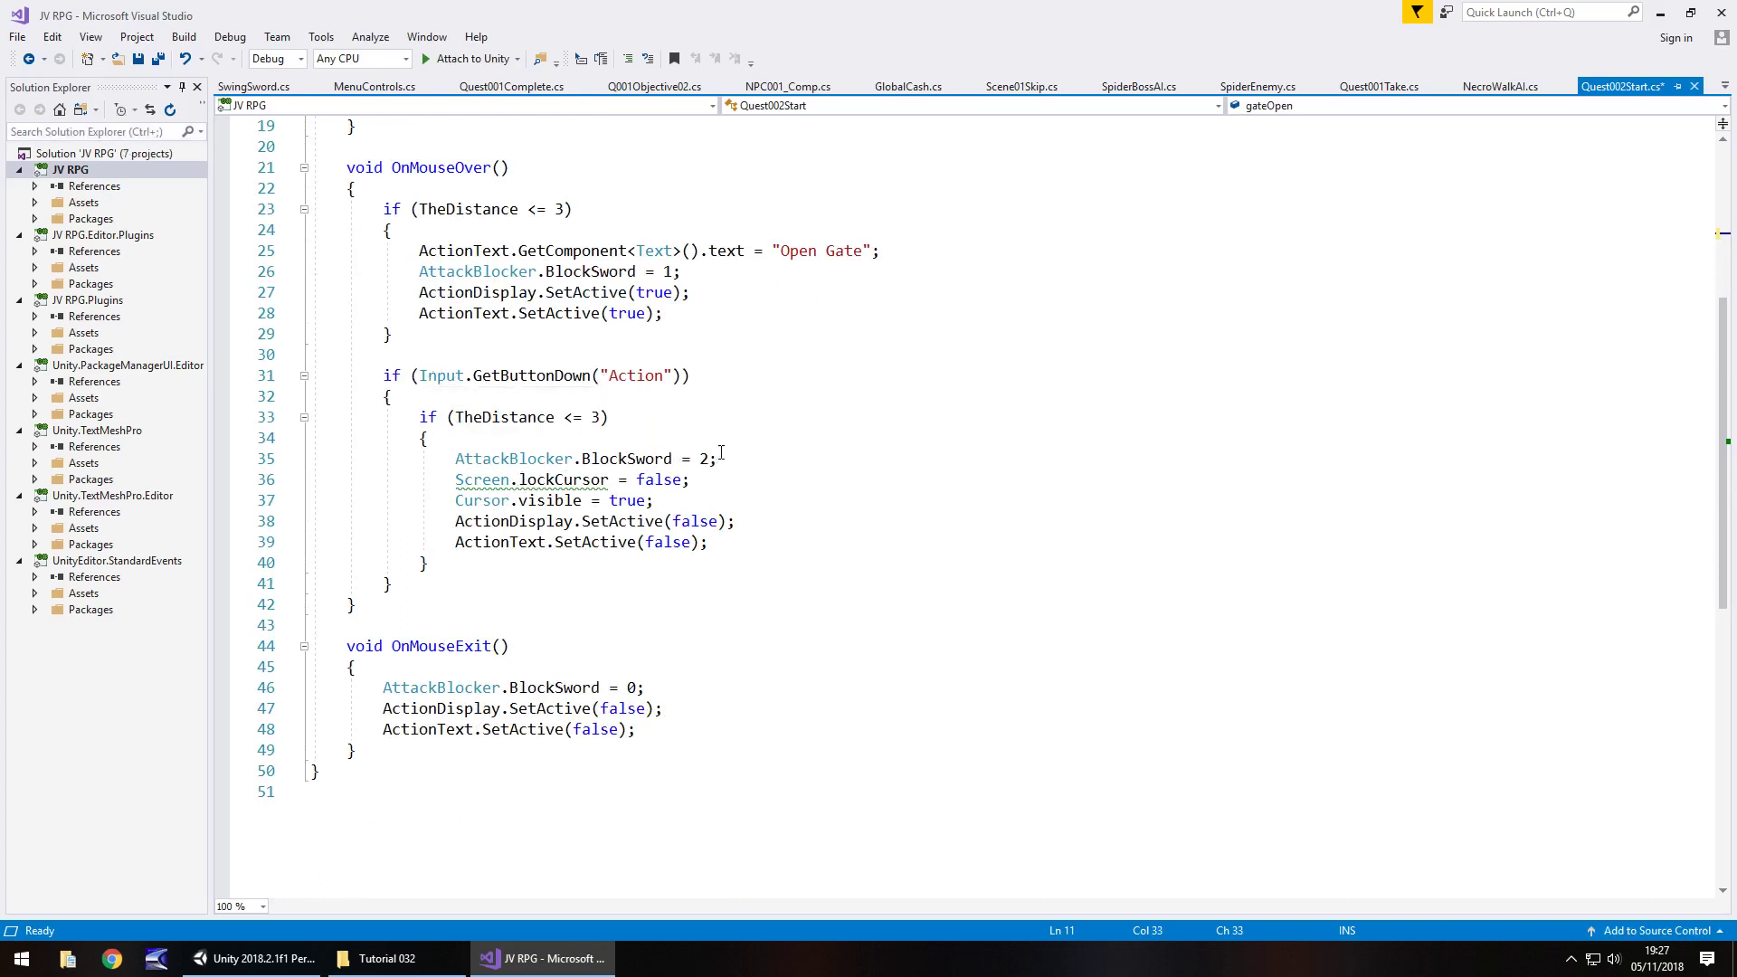
left_click(727, 458)
key("Return")
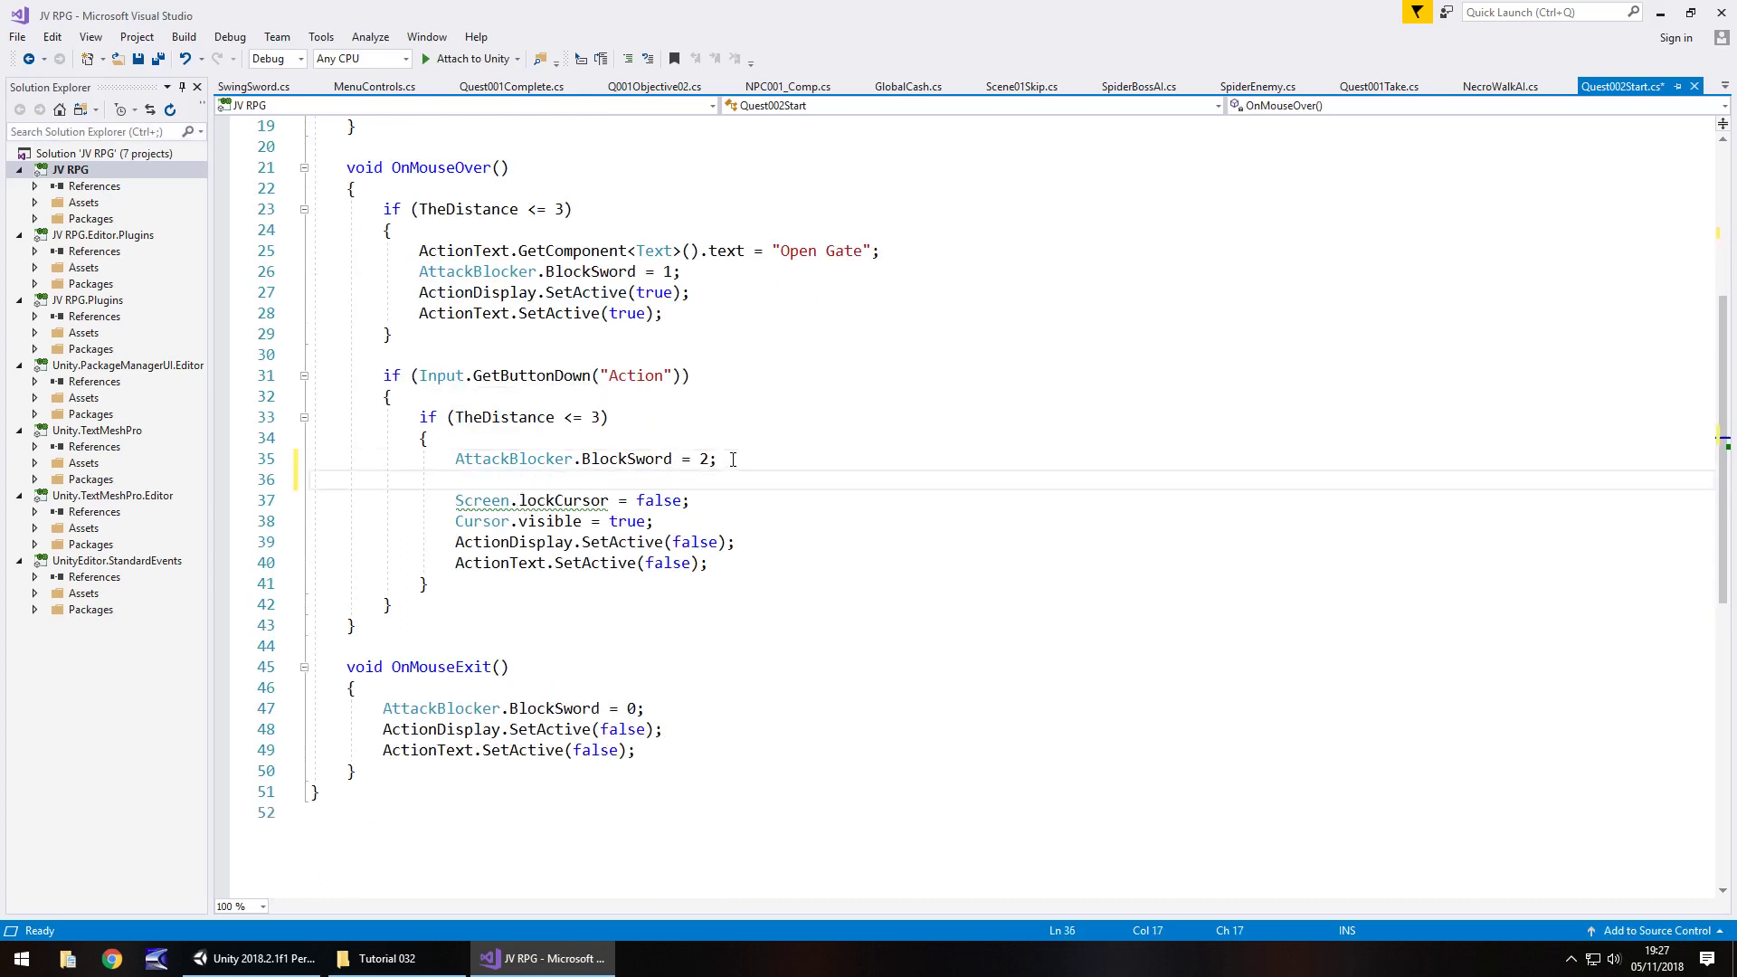
type("gateOp")
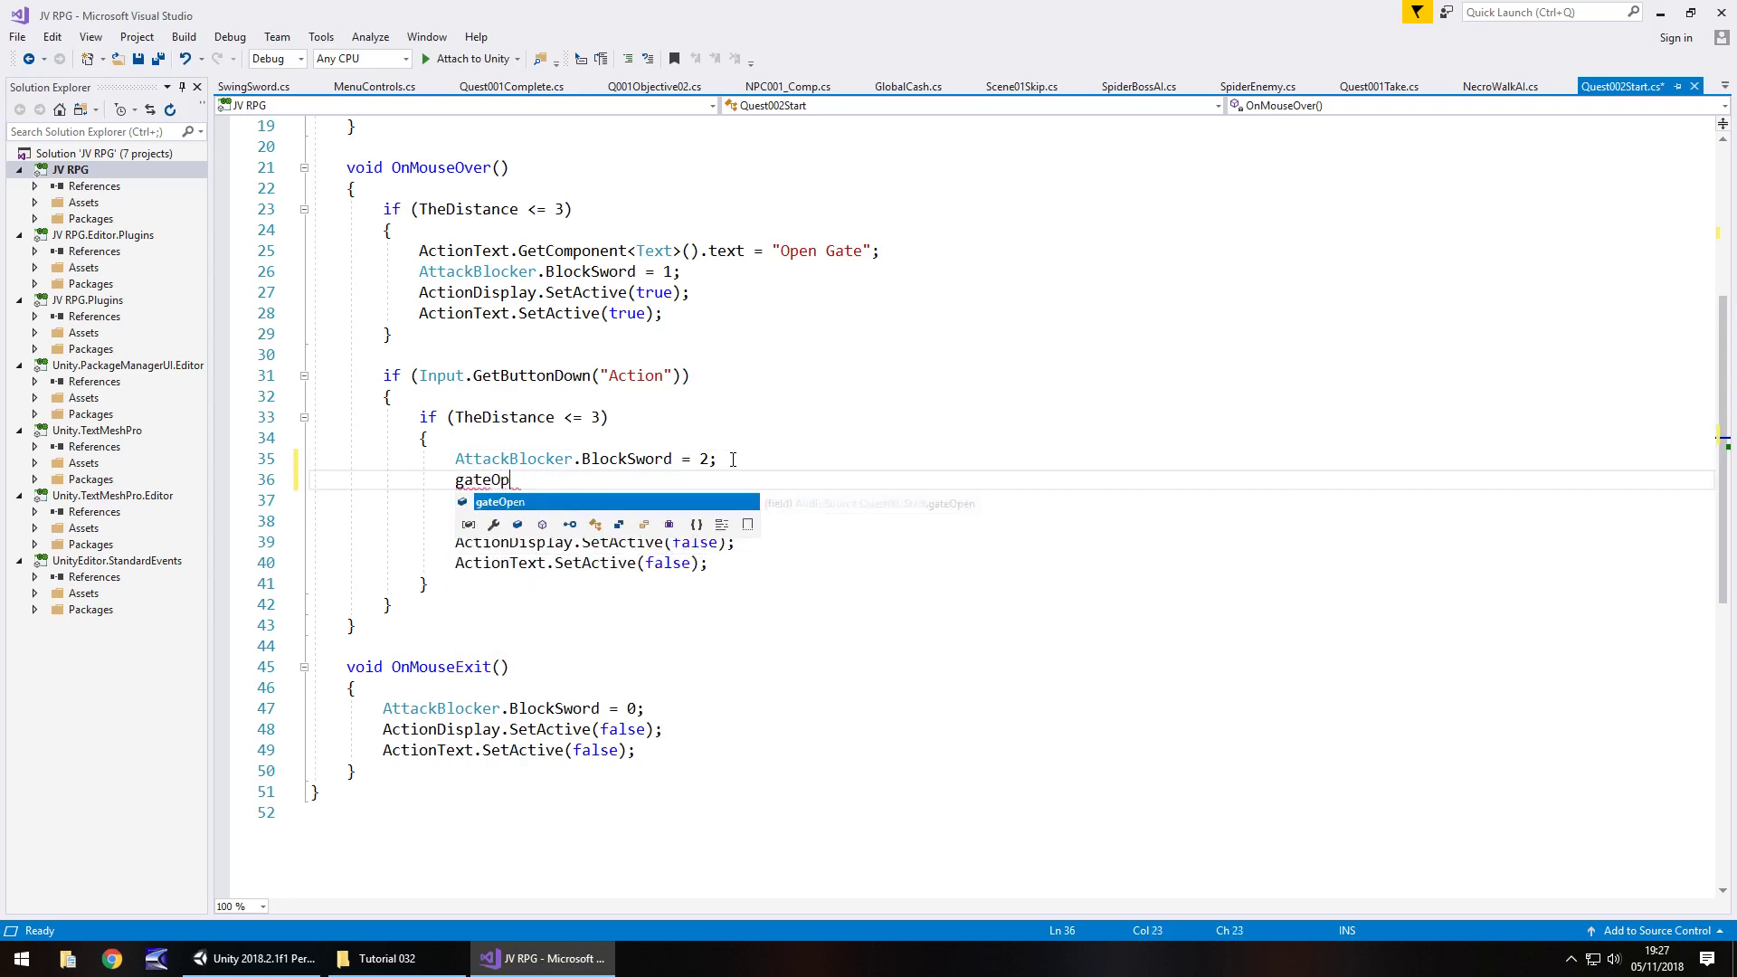
type("en.Play();")
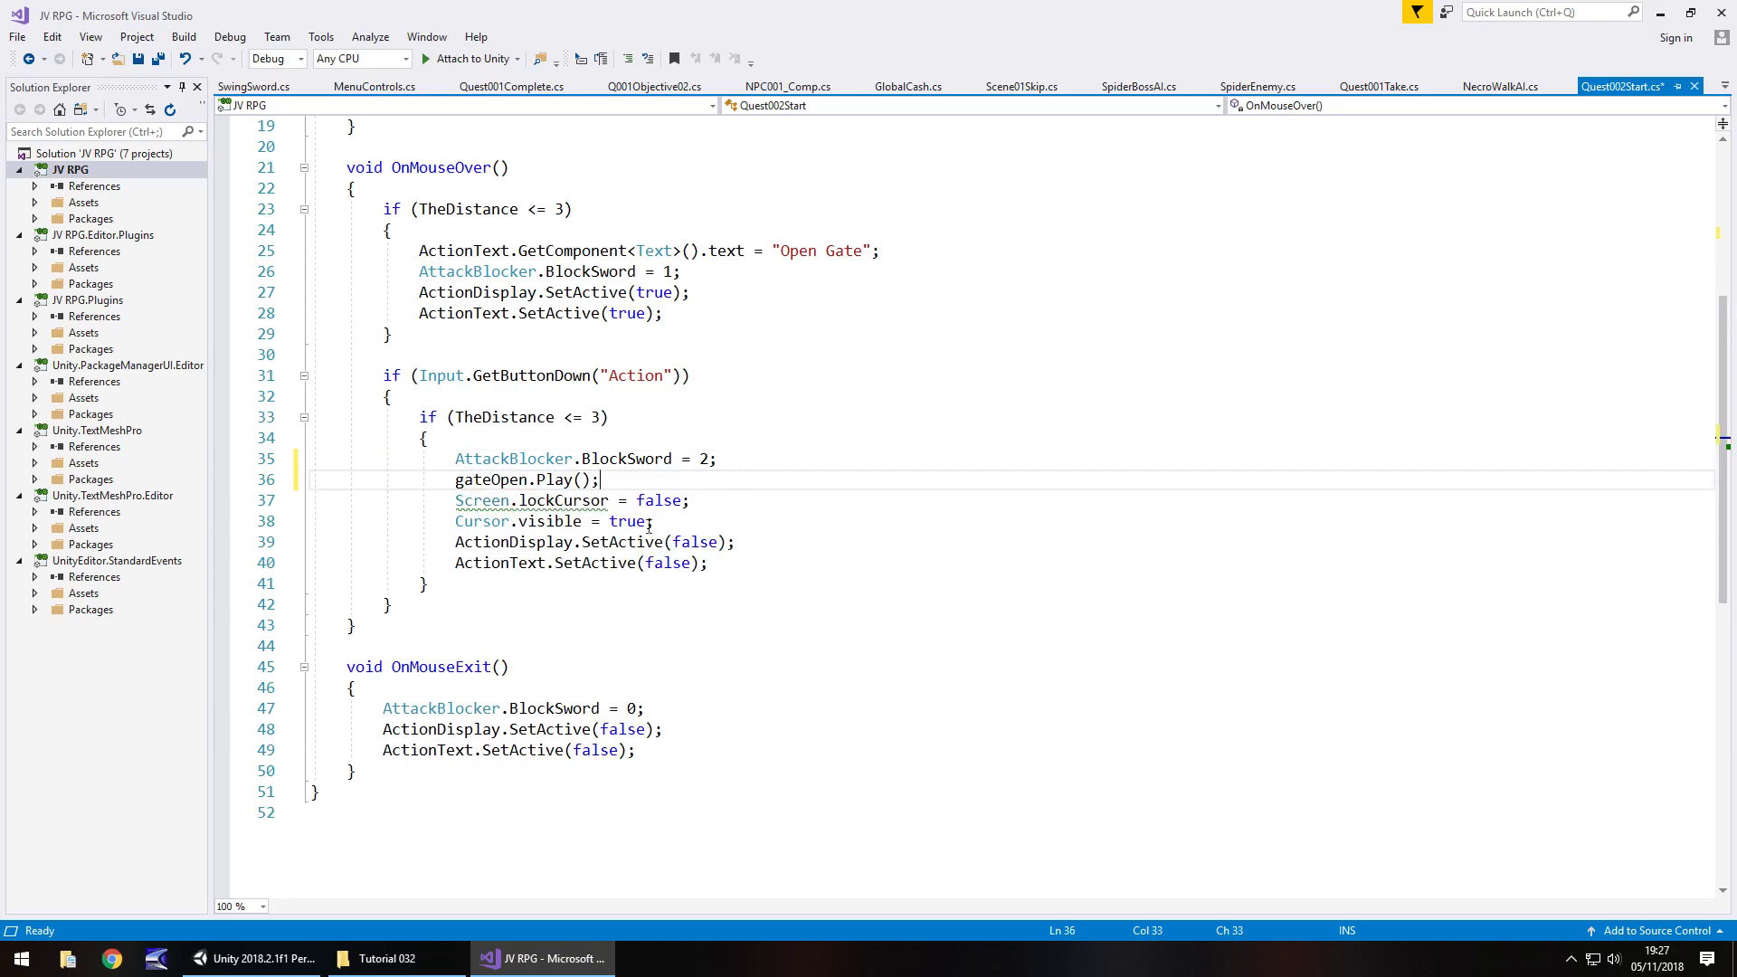
key("ctrl+s")
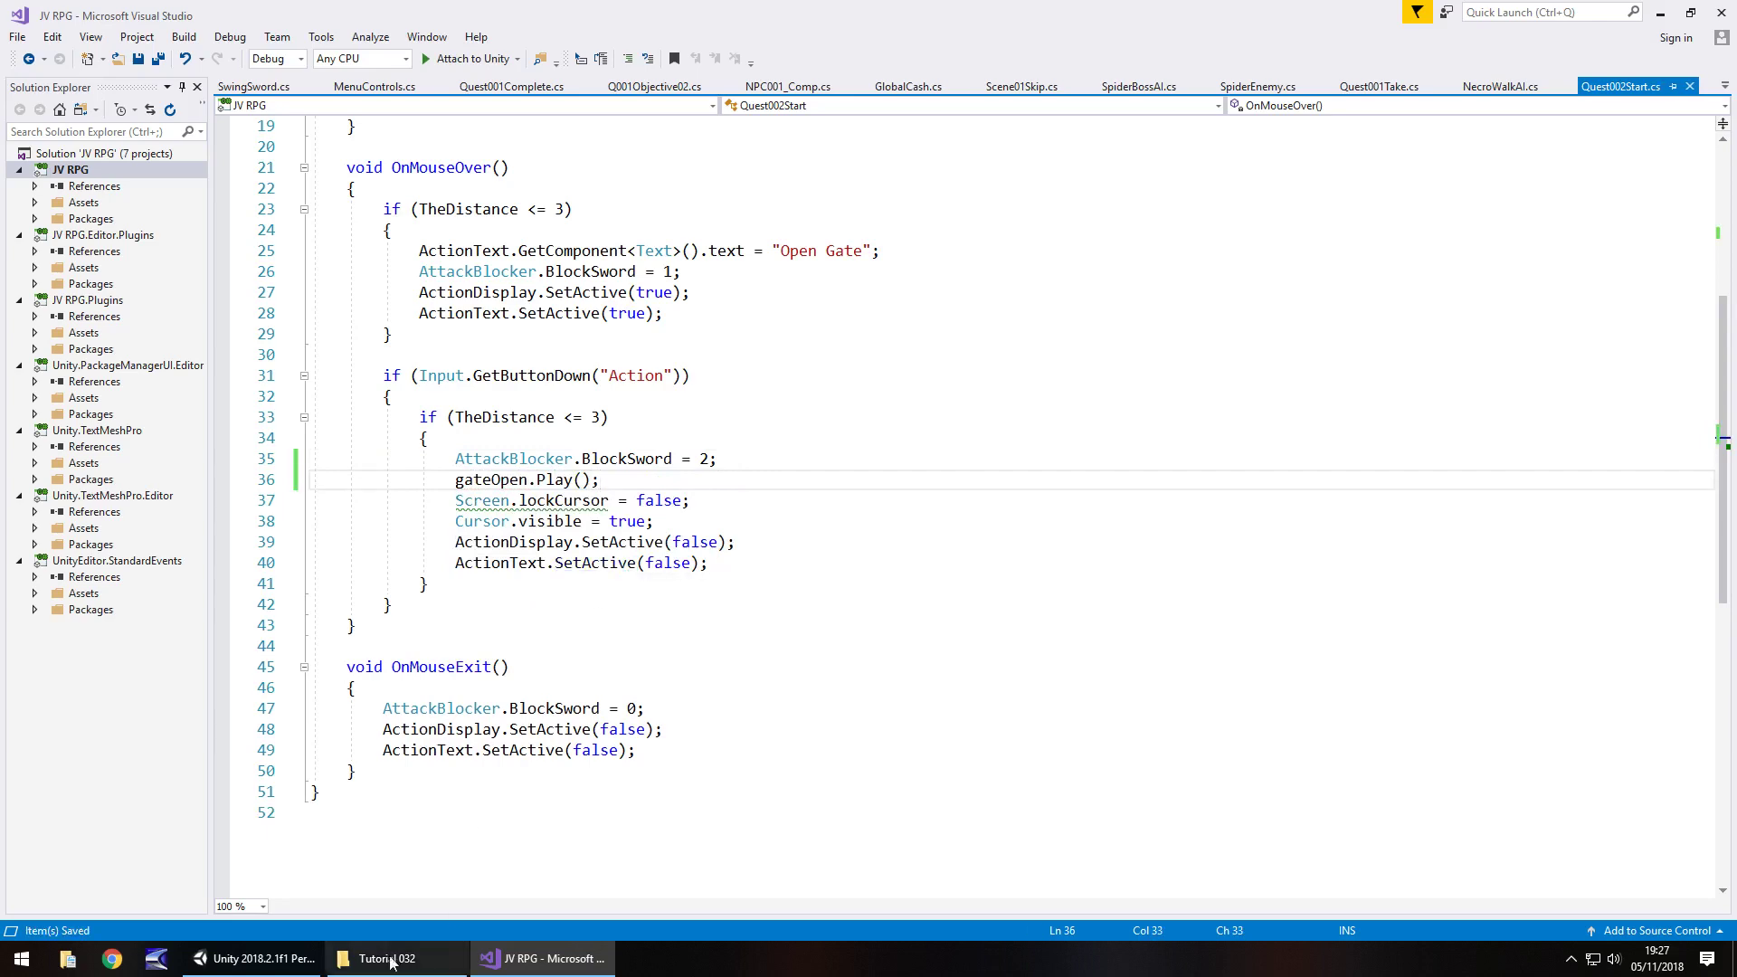
- In Unity, duplicate the HeartCollect audio object under FPSController's AudioObjects and rename the copy GateSound
left_click(258, 958)
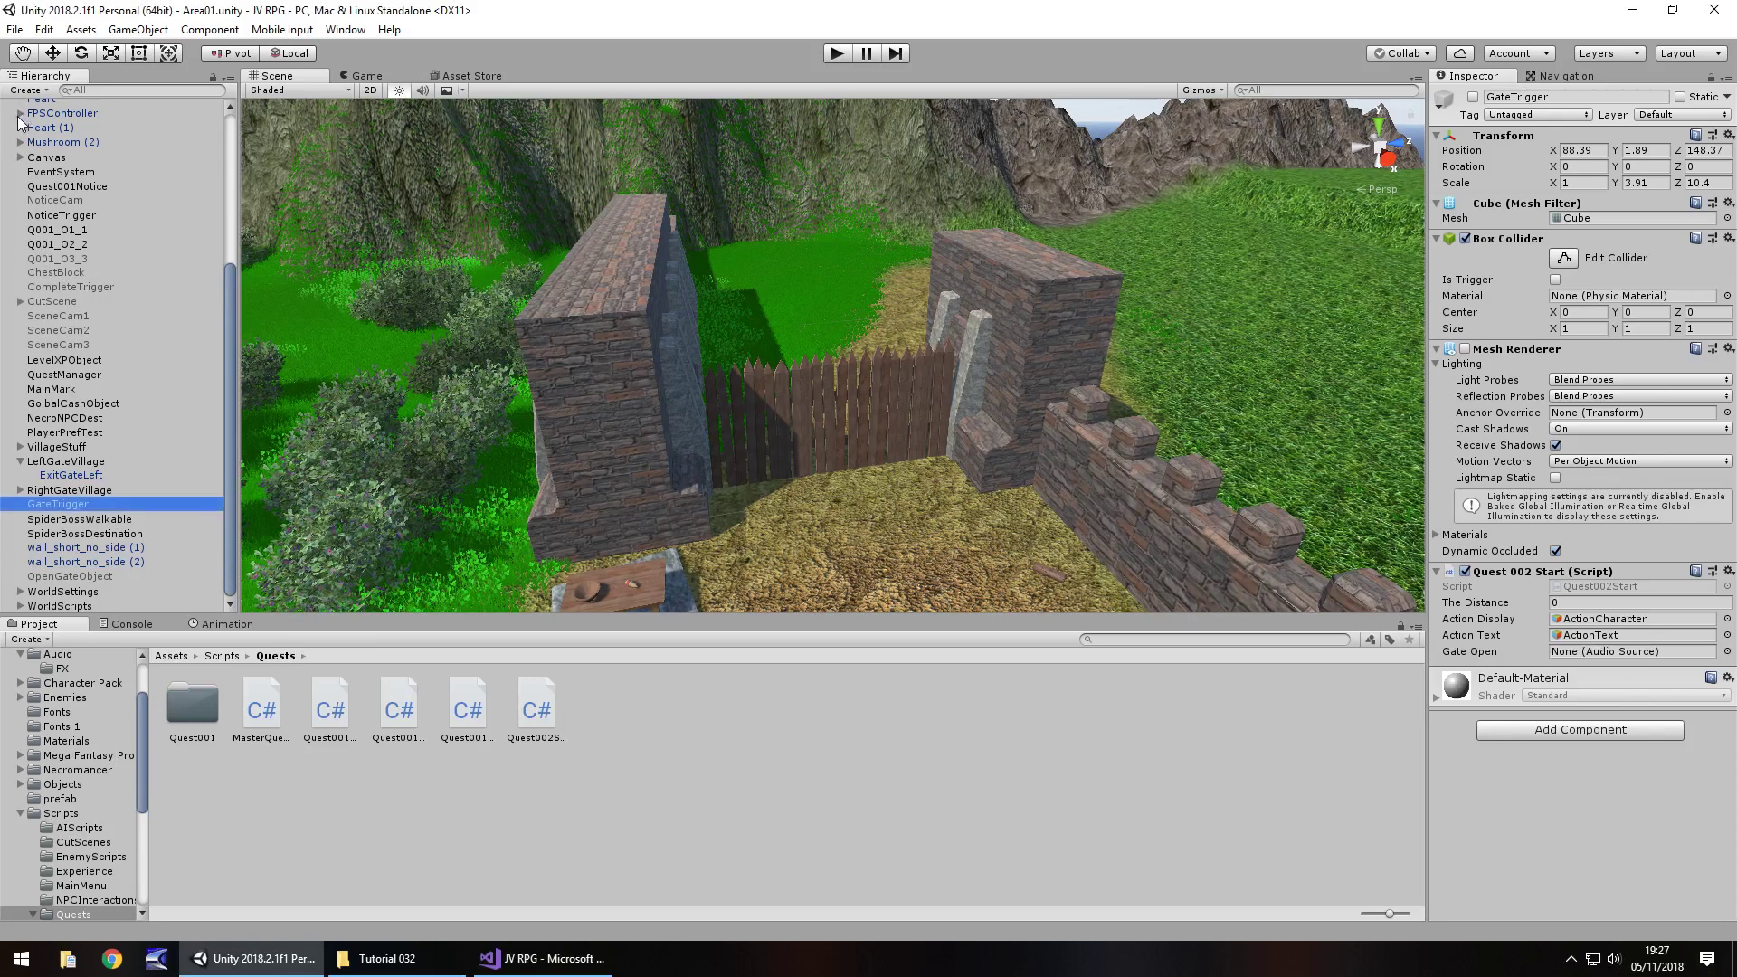
left_click(20, 113)
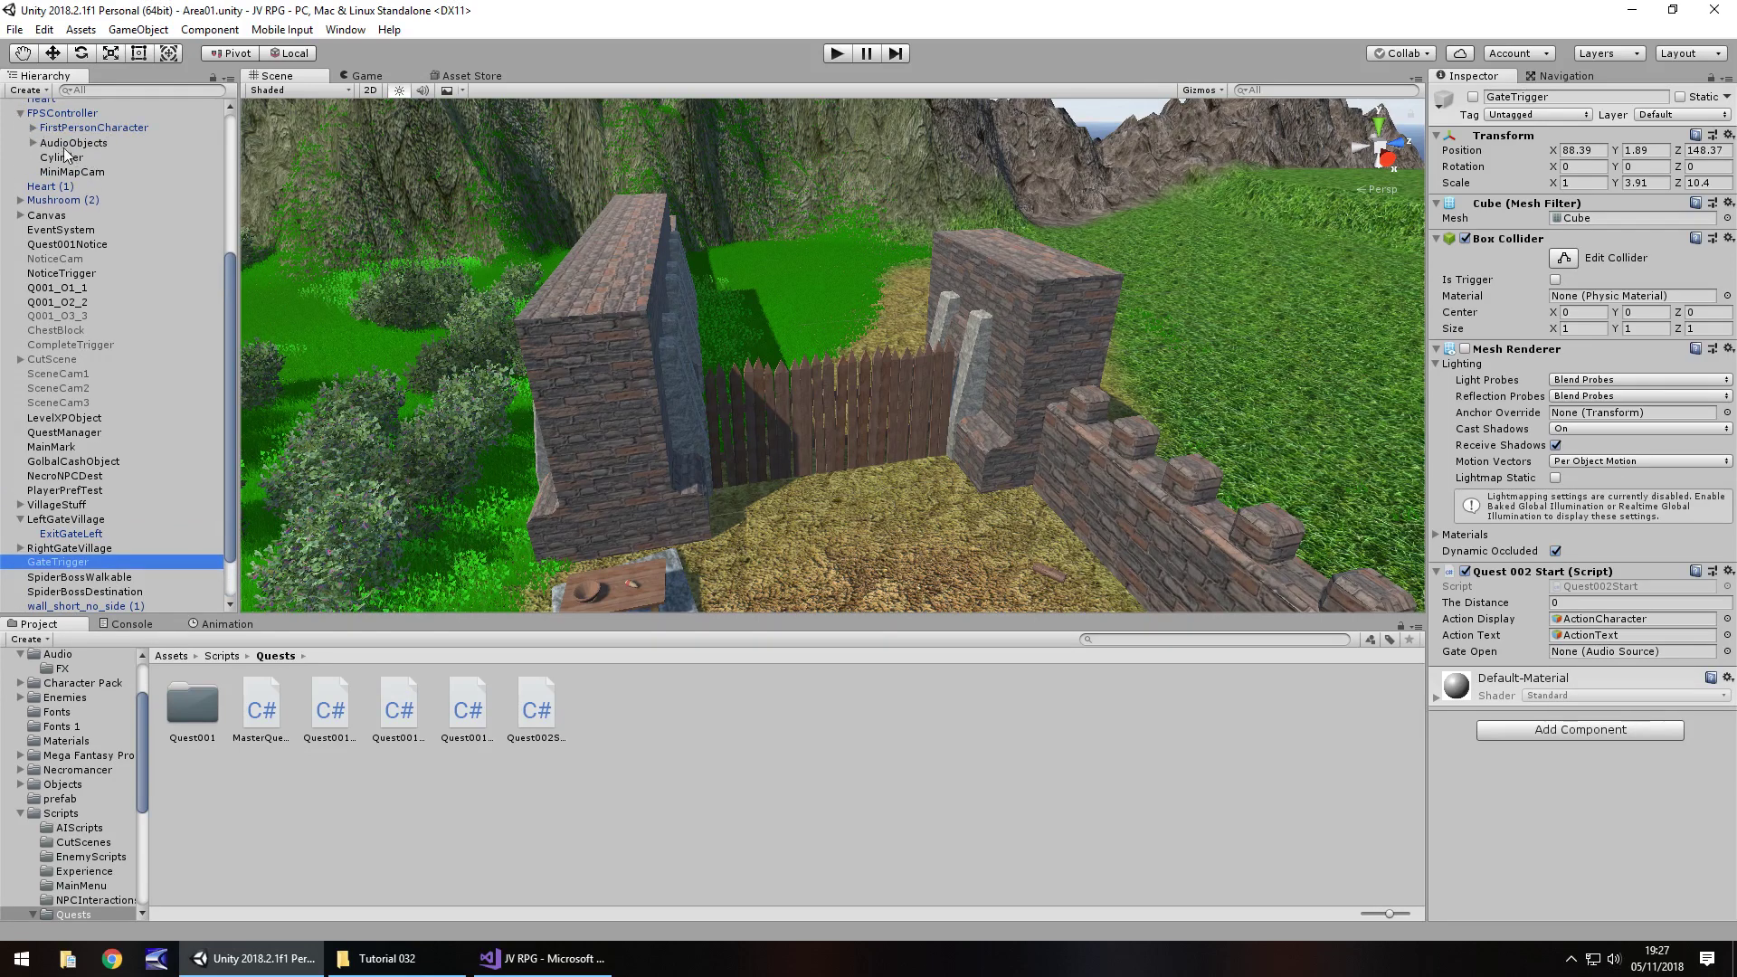
left_click(65, 144)
left_click(33, 143)
left_click(83, 157)
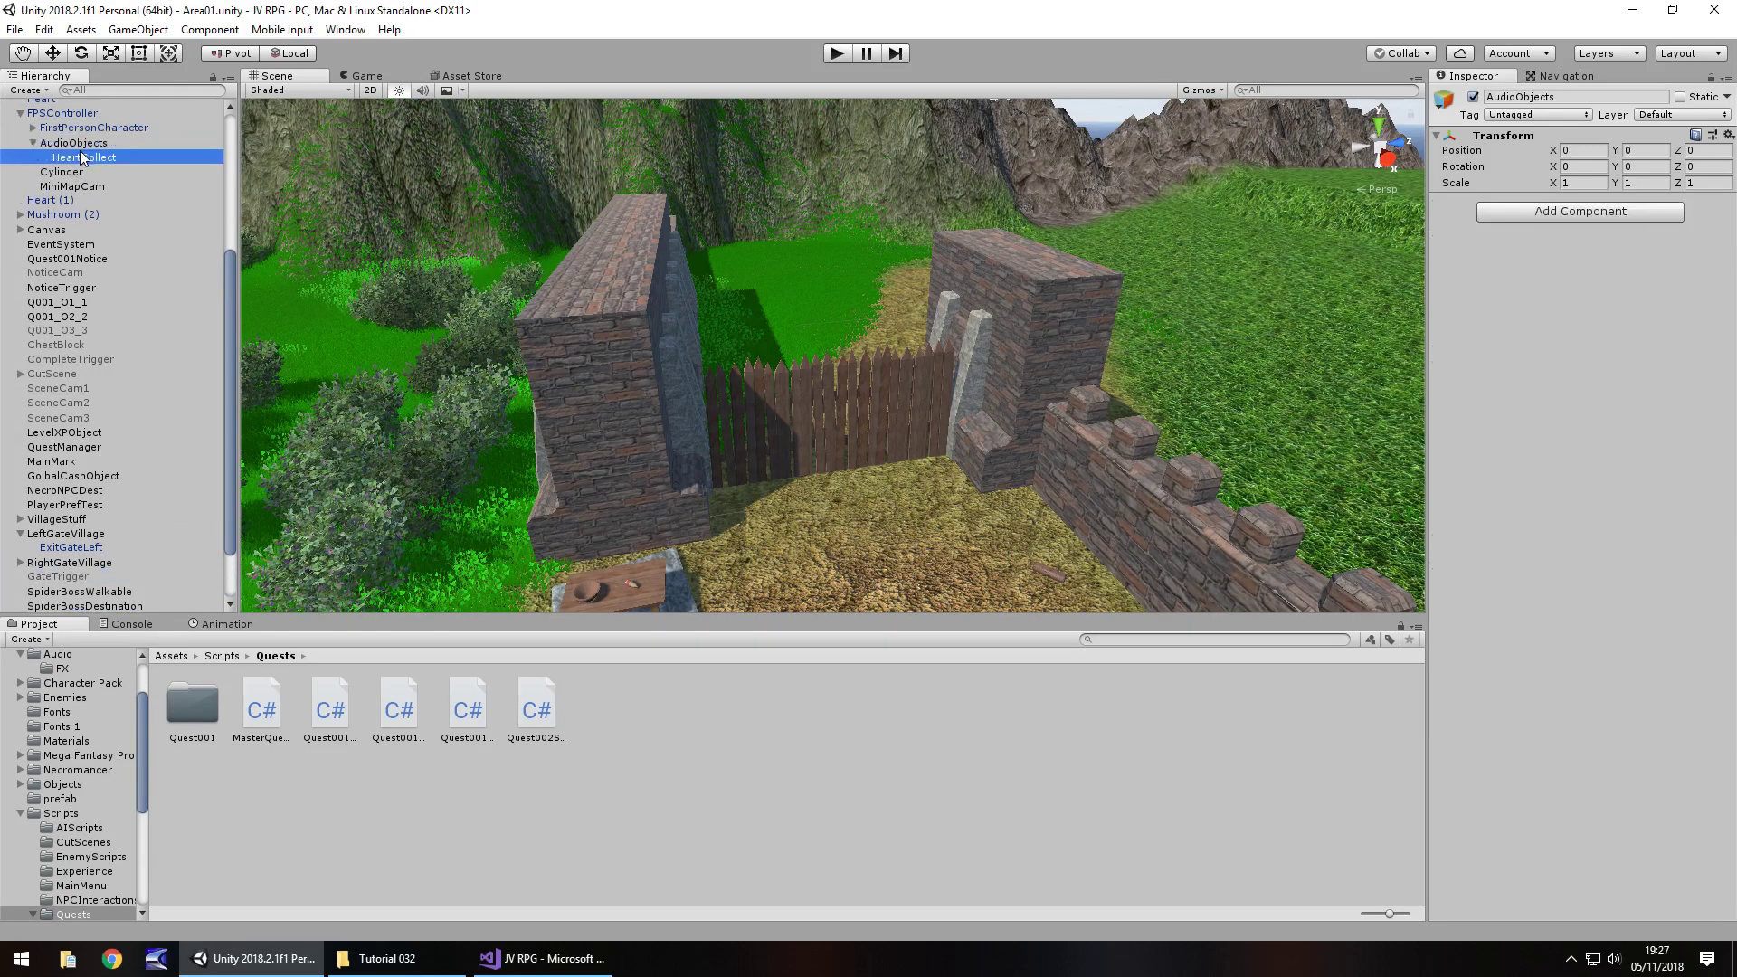
key("ctrl+d")
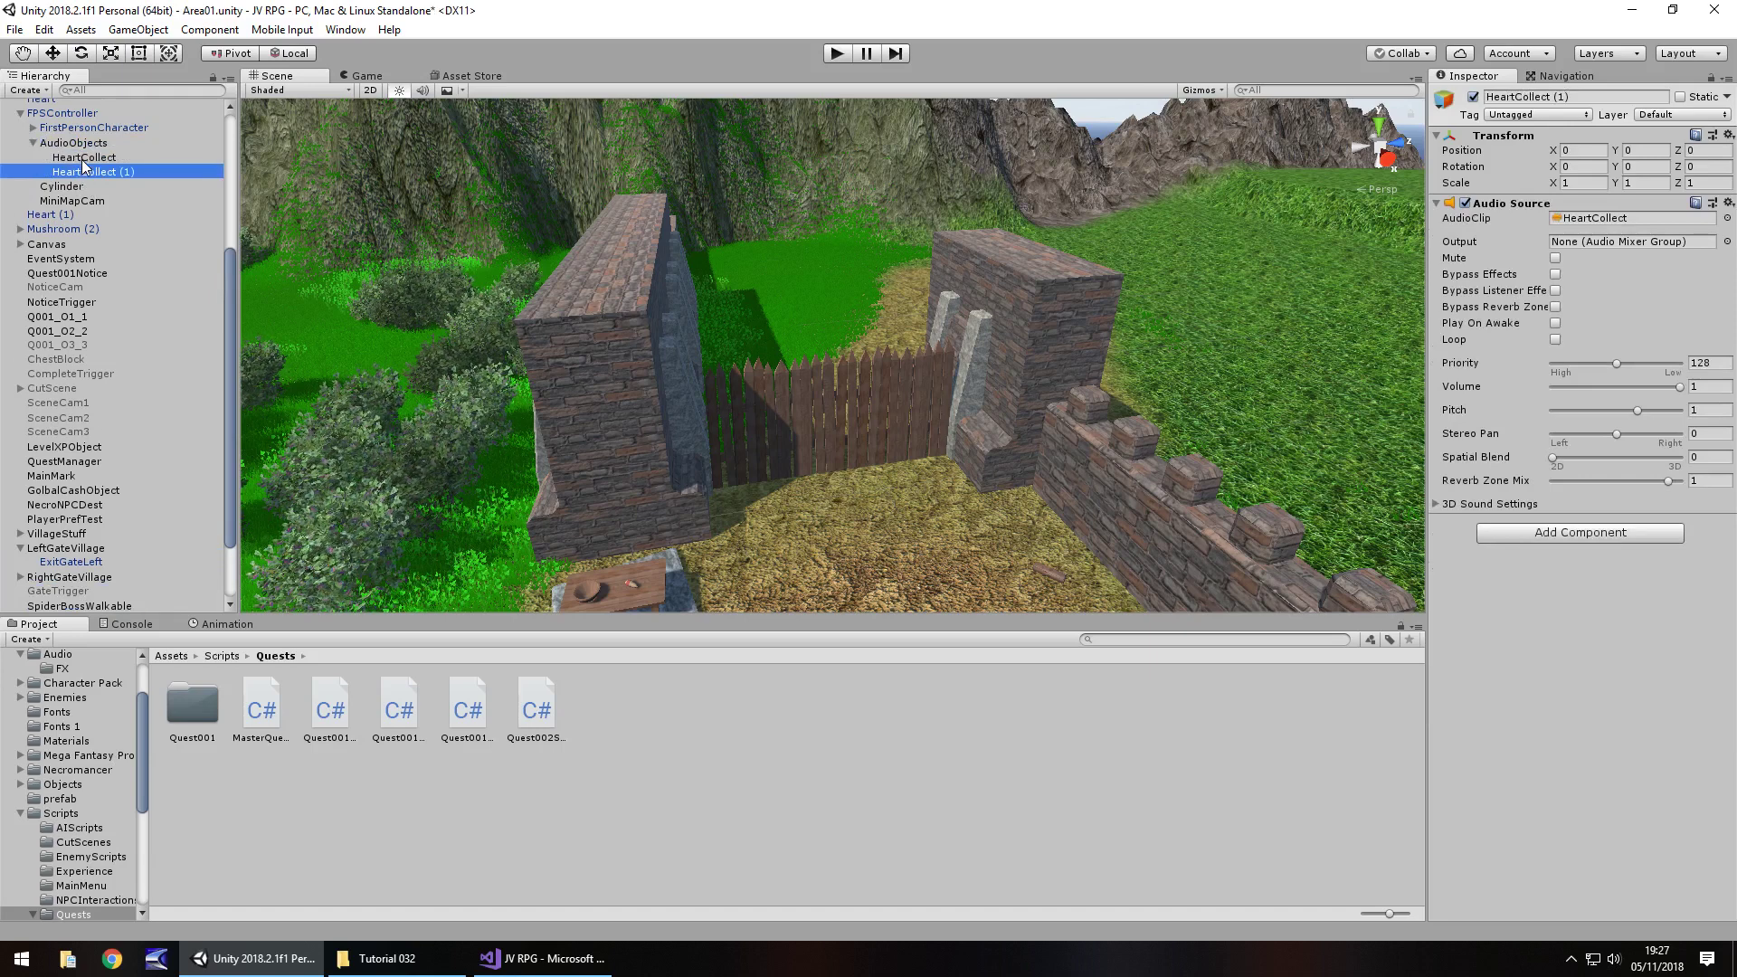
left_click(108, 172)
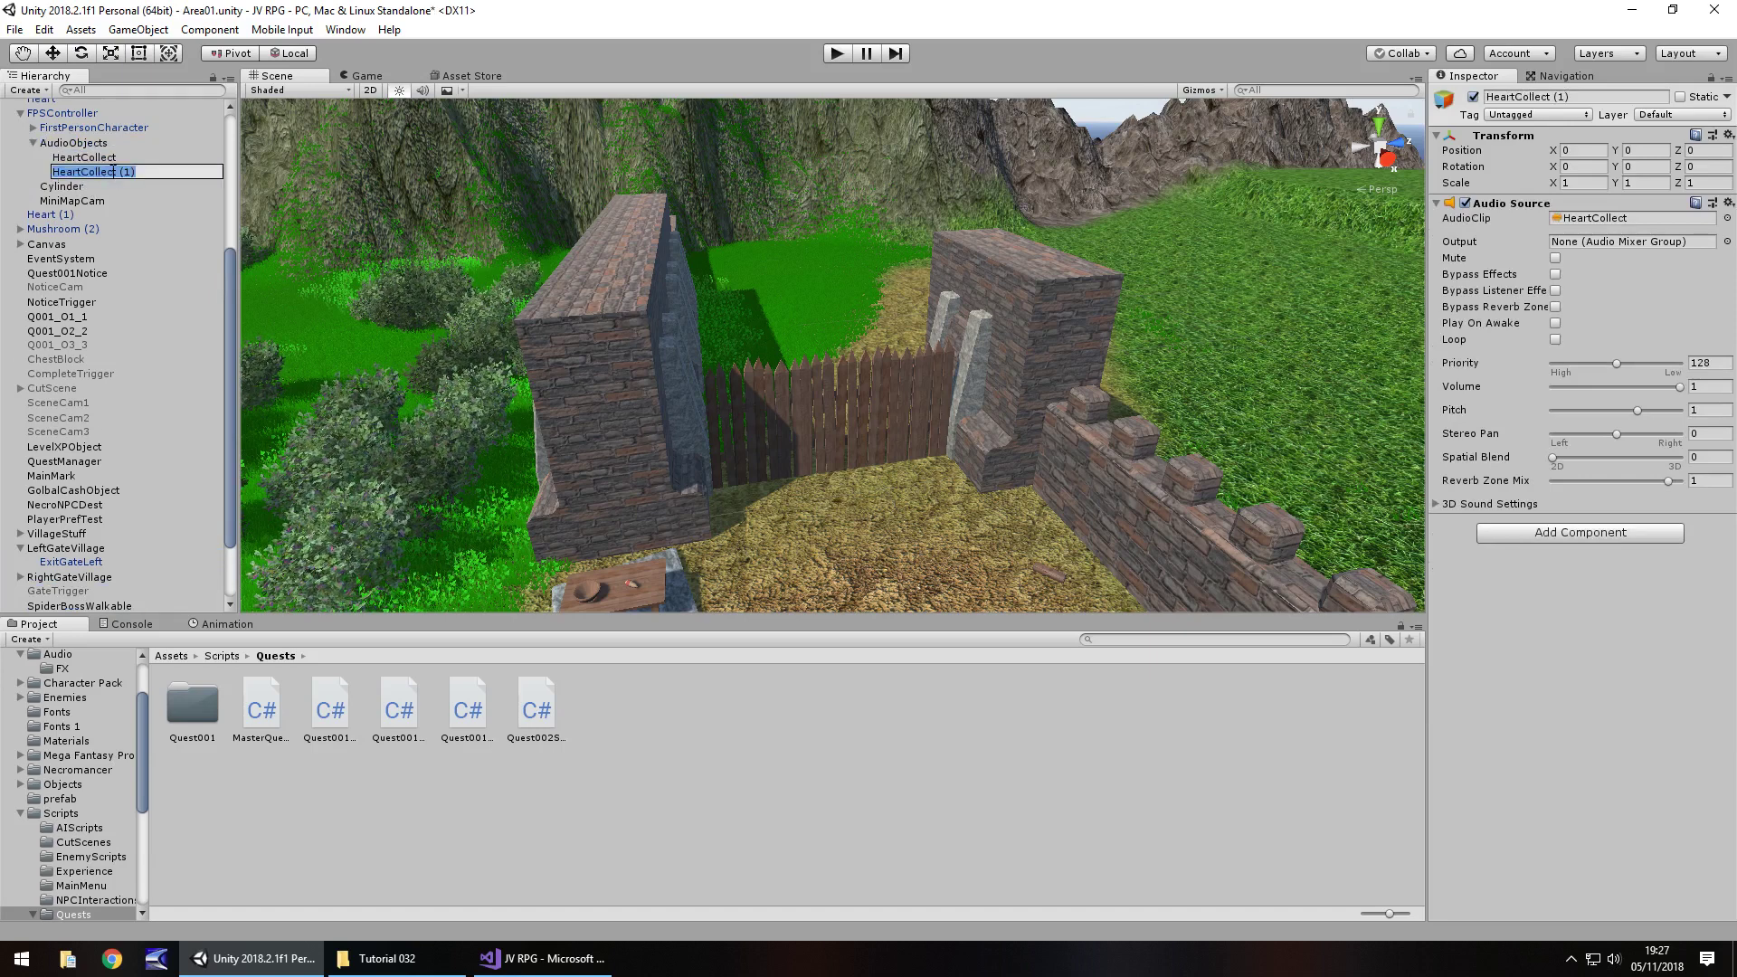
type("GateSou")
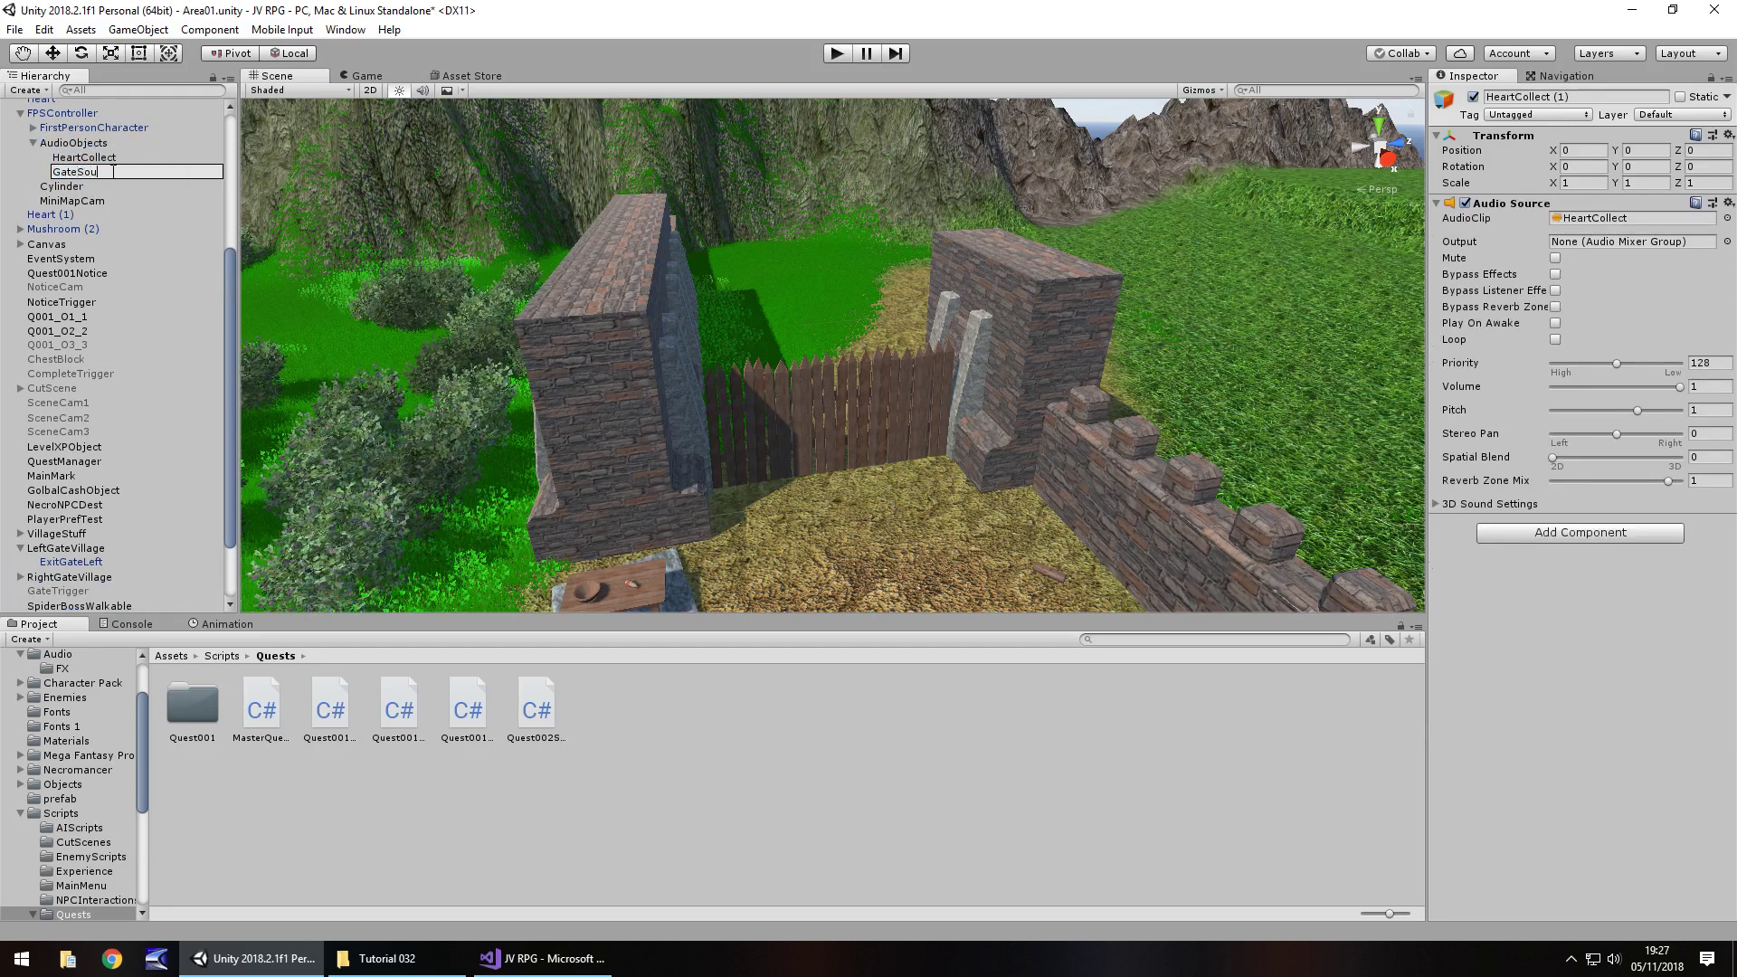
type("nd")
key("Return")
- Set the AudioClip of GateSound to the CreakSound clip from the Audio FX folder
scroll(83, 758, "up", 3)
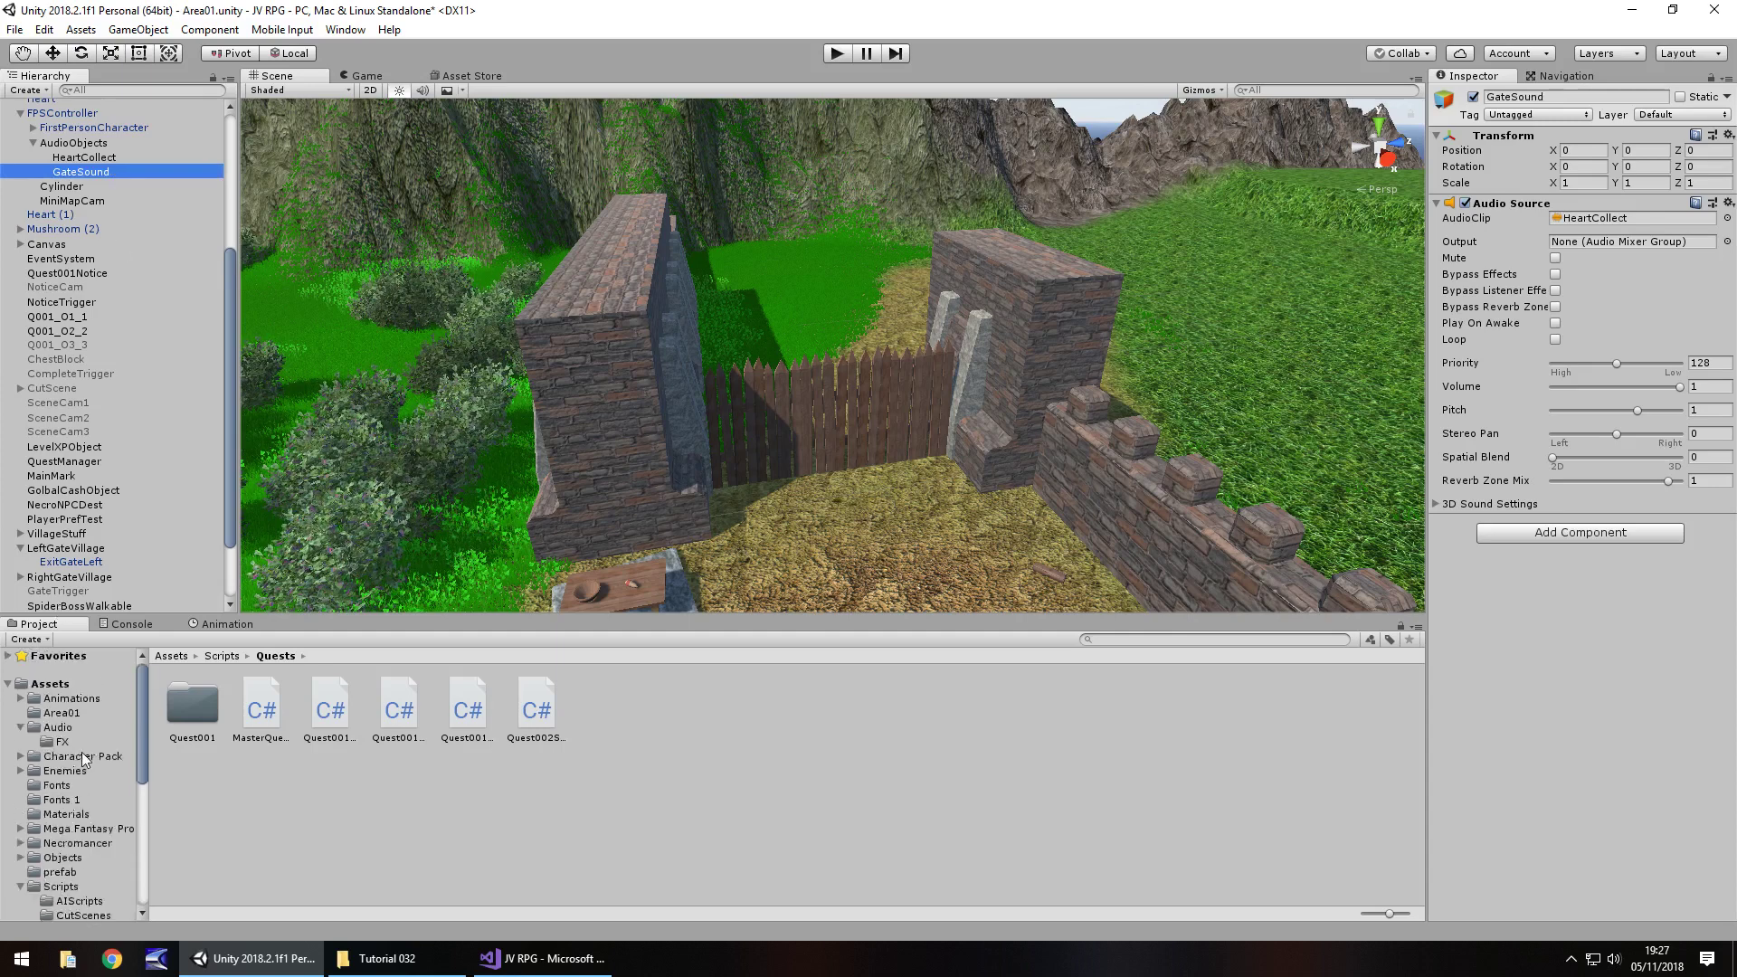
left_click(62, 742)
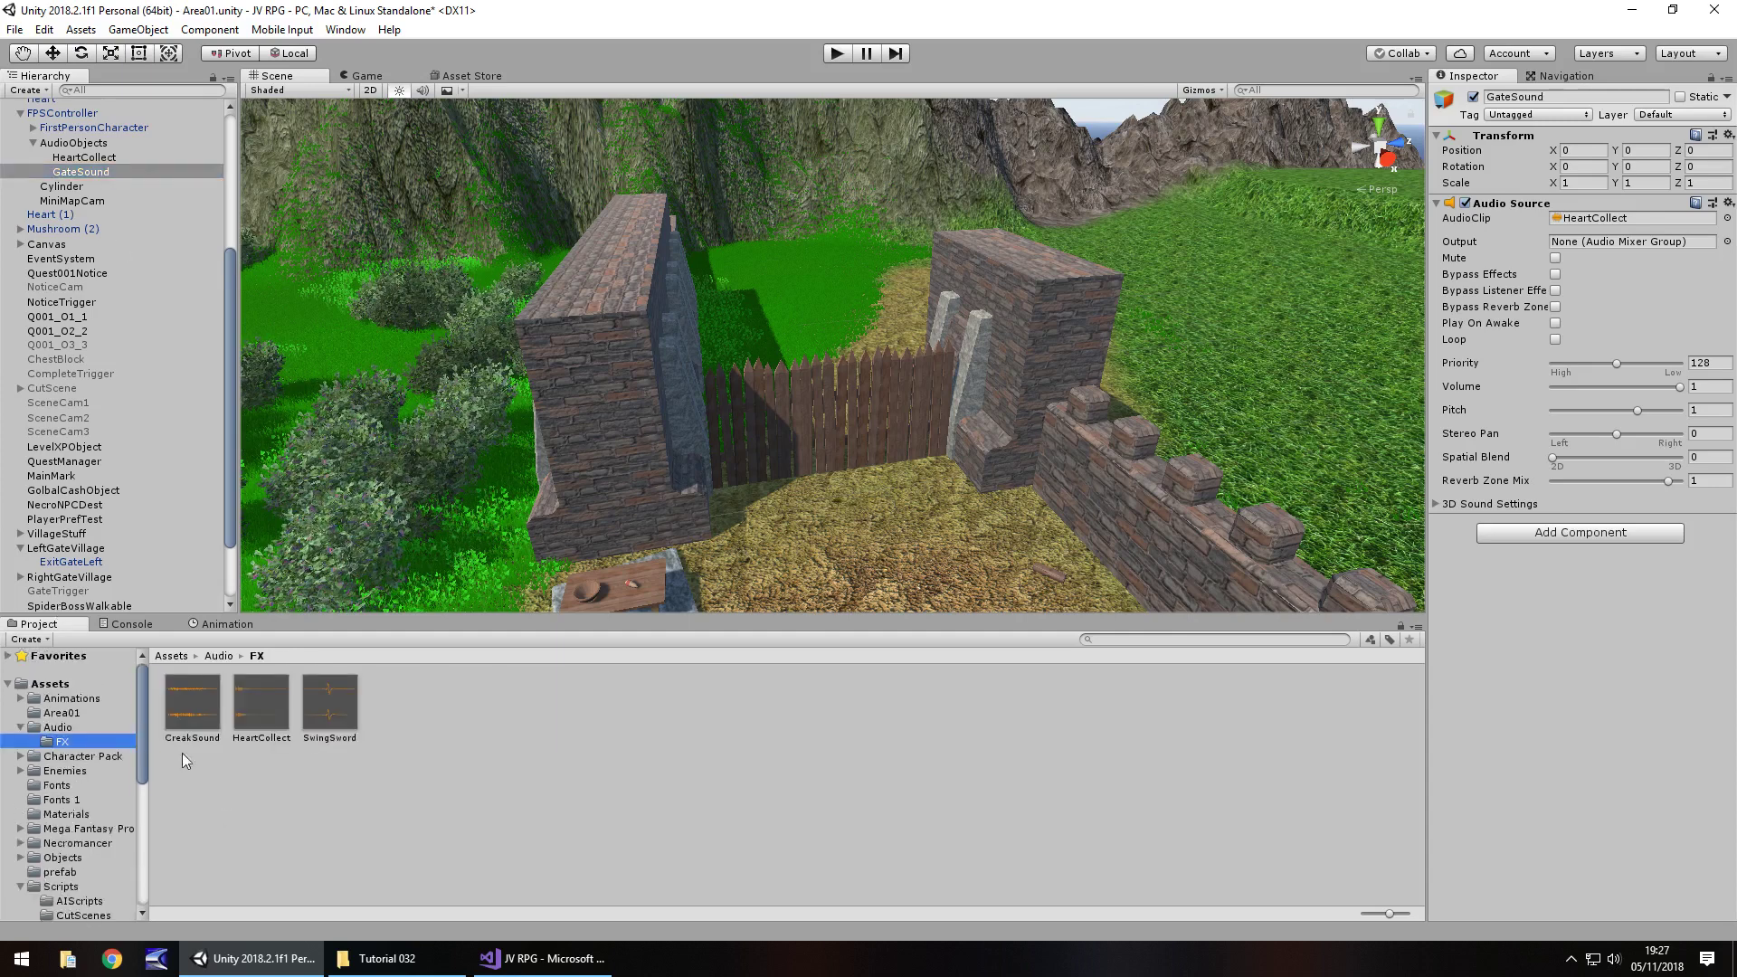
left_click_drag(191, 710, 1604, 217)
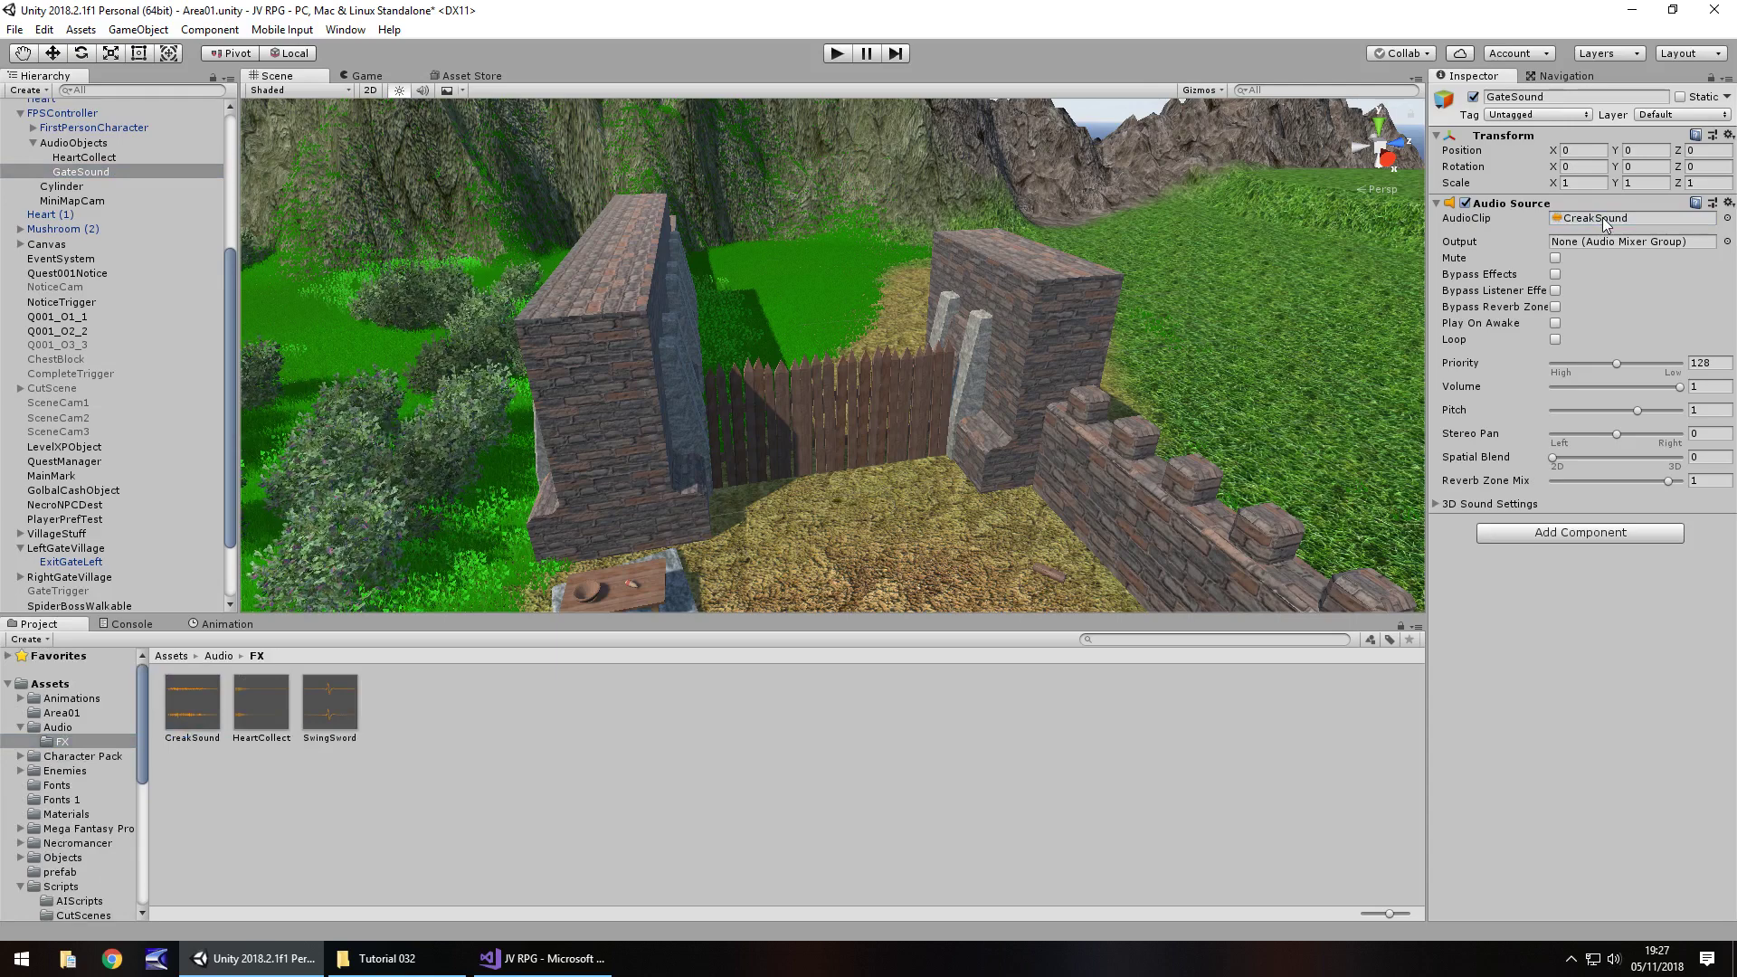
- Assign GateSound to the Gate Open field of the Quest 002 Start script on GateTrigger
scroll(98, 532, "down", 3)
left_click(90, 504)
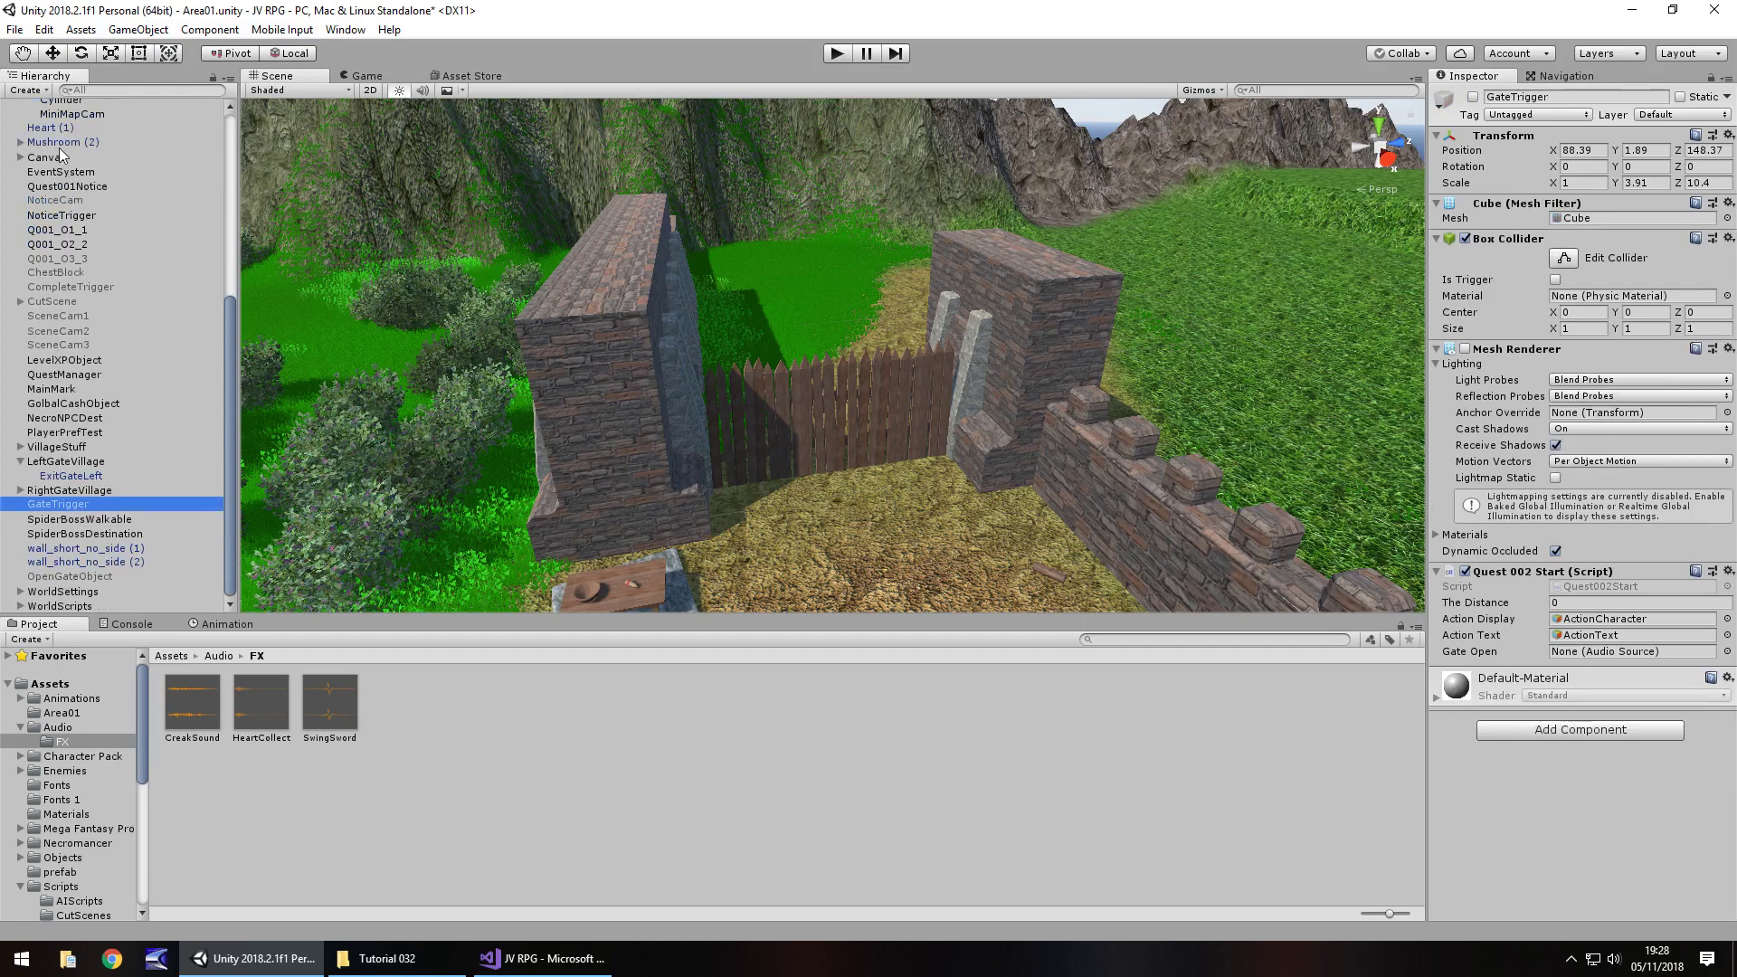
scroll(57, 148, "up", 2)
left_click_drag(81, 140, 1629, 652)
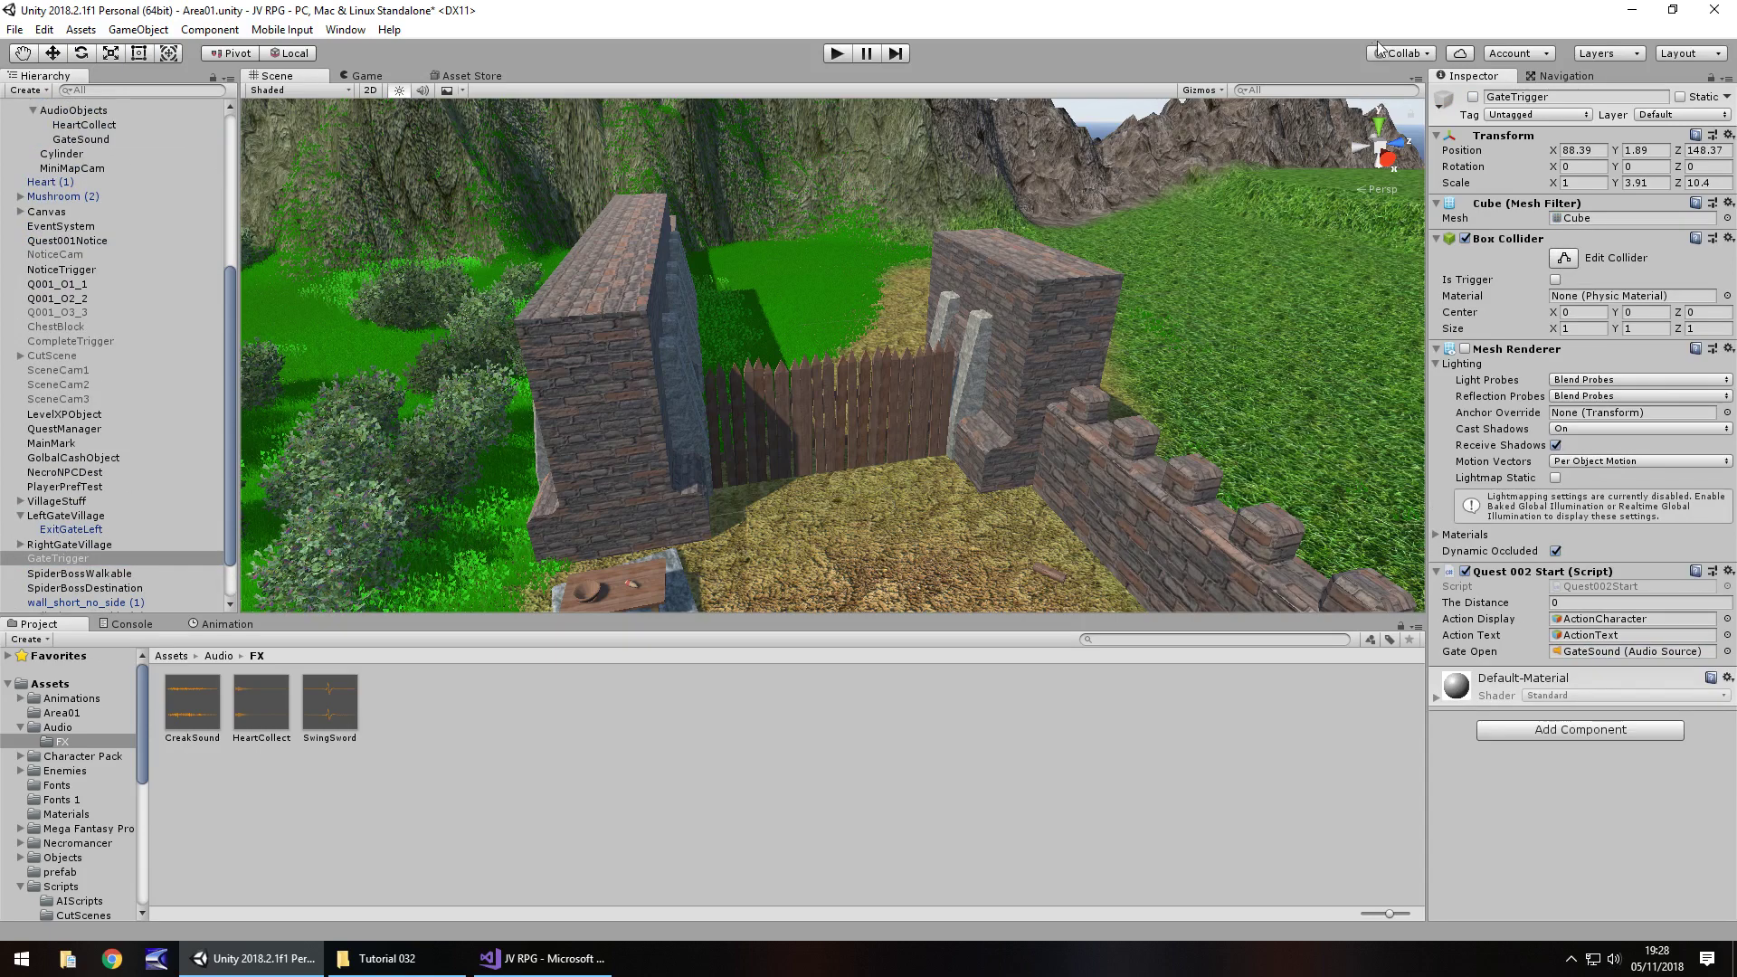
- Activate GateTrigger and play-test the scene, walking to the village gate to try the Open Gate action, and stop the game
left_click(1473, 96)
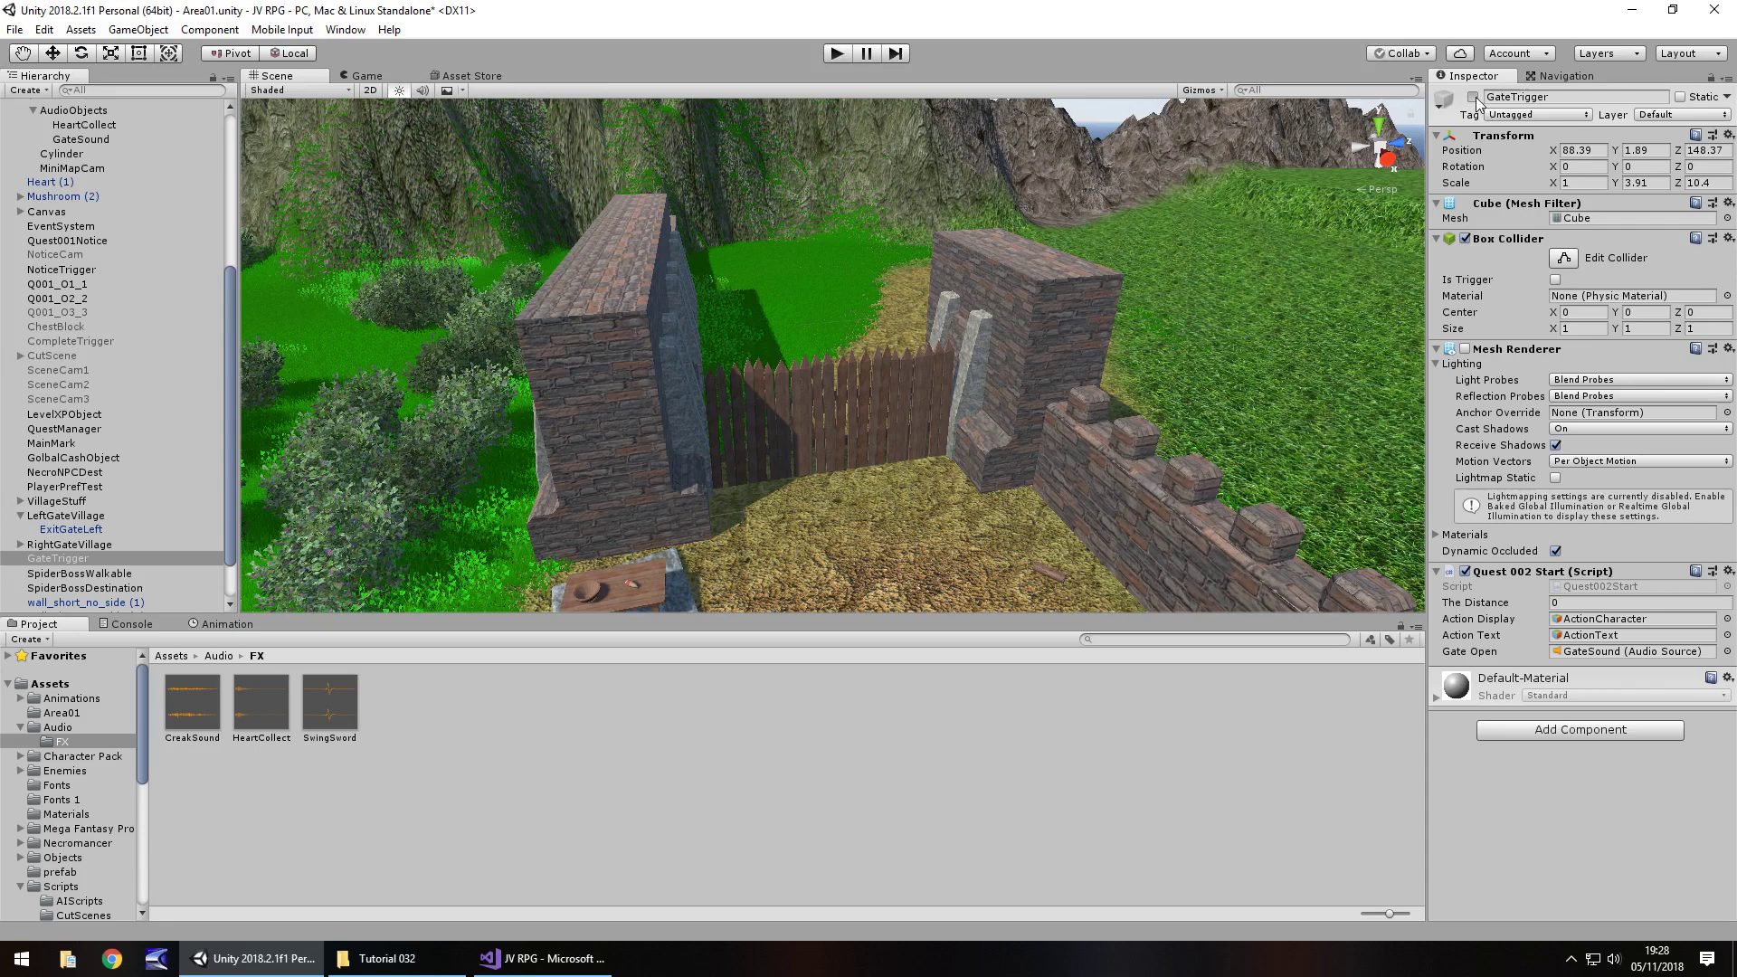
left_click(835, 53)
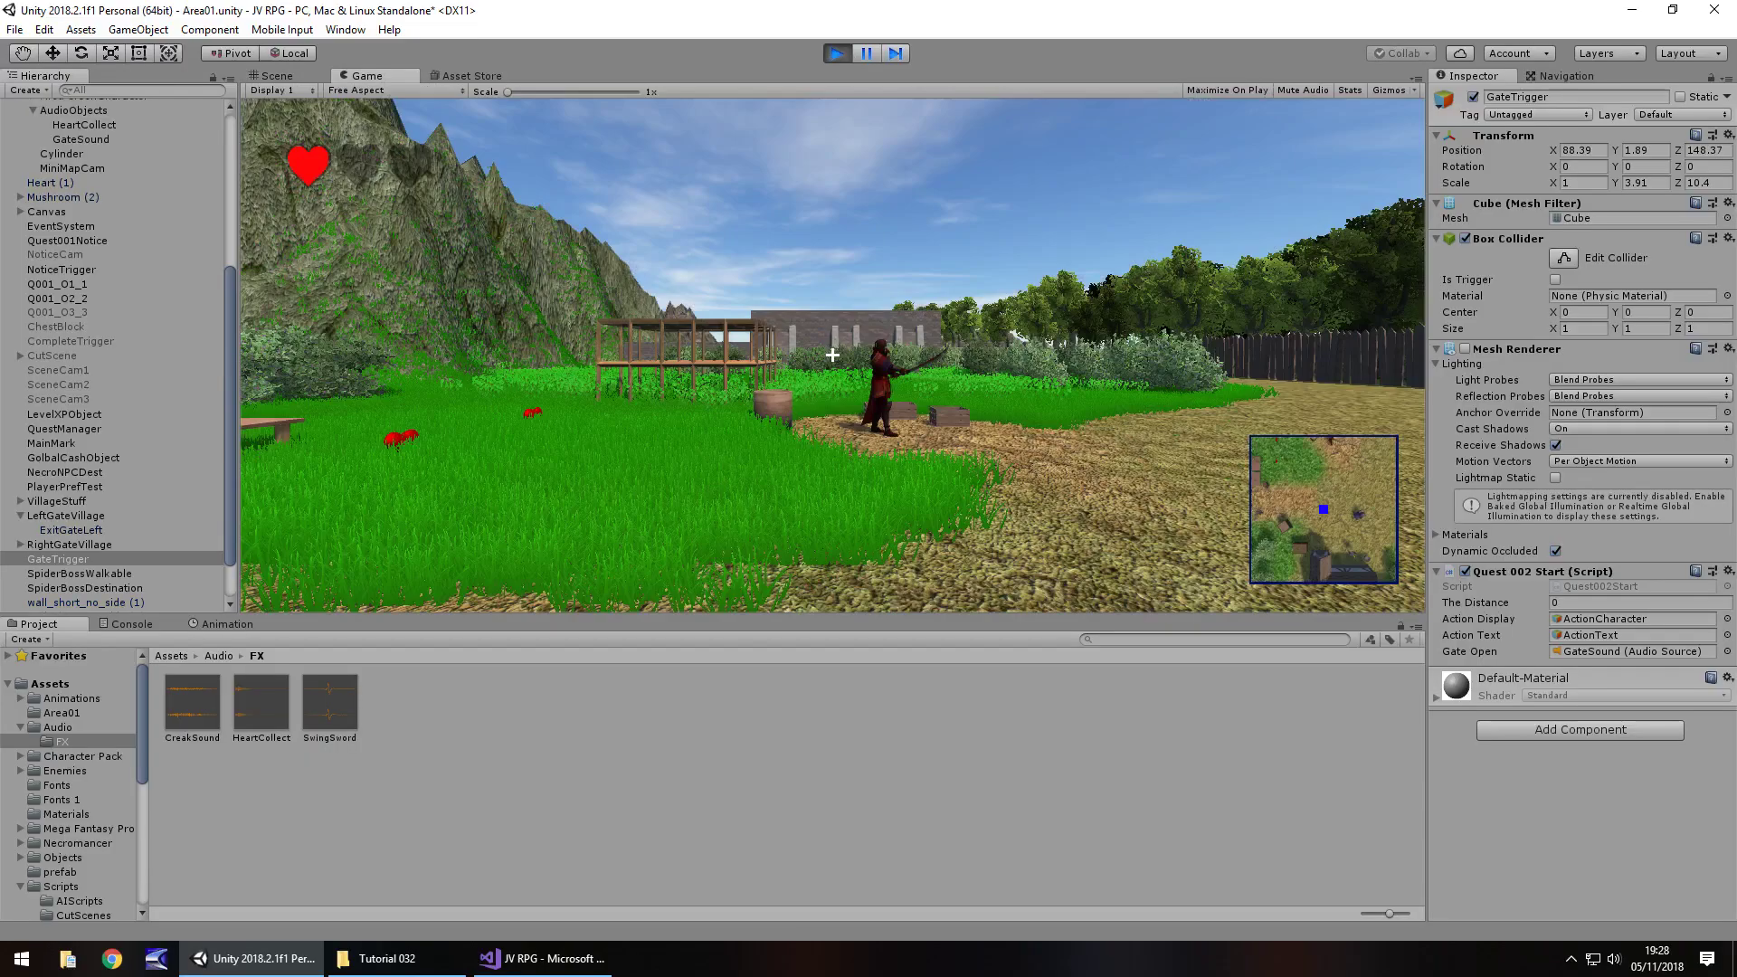
key("w")
key("w")
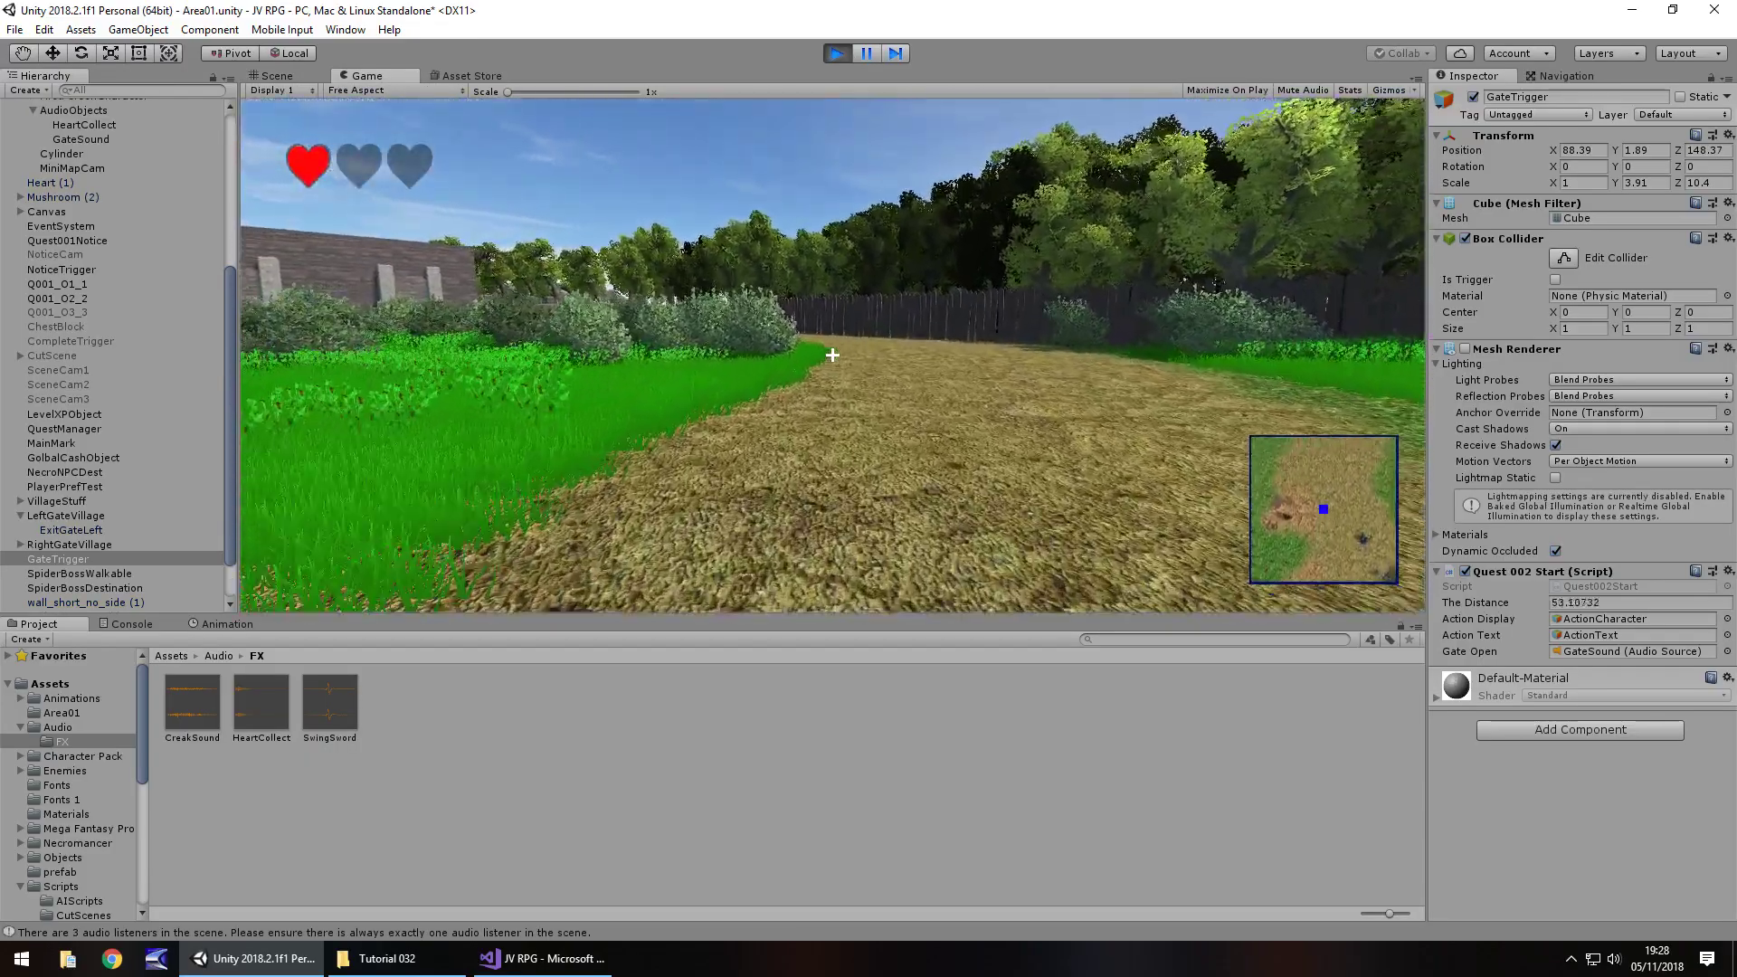
key("w")
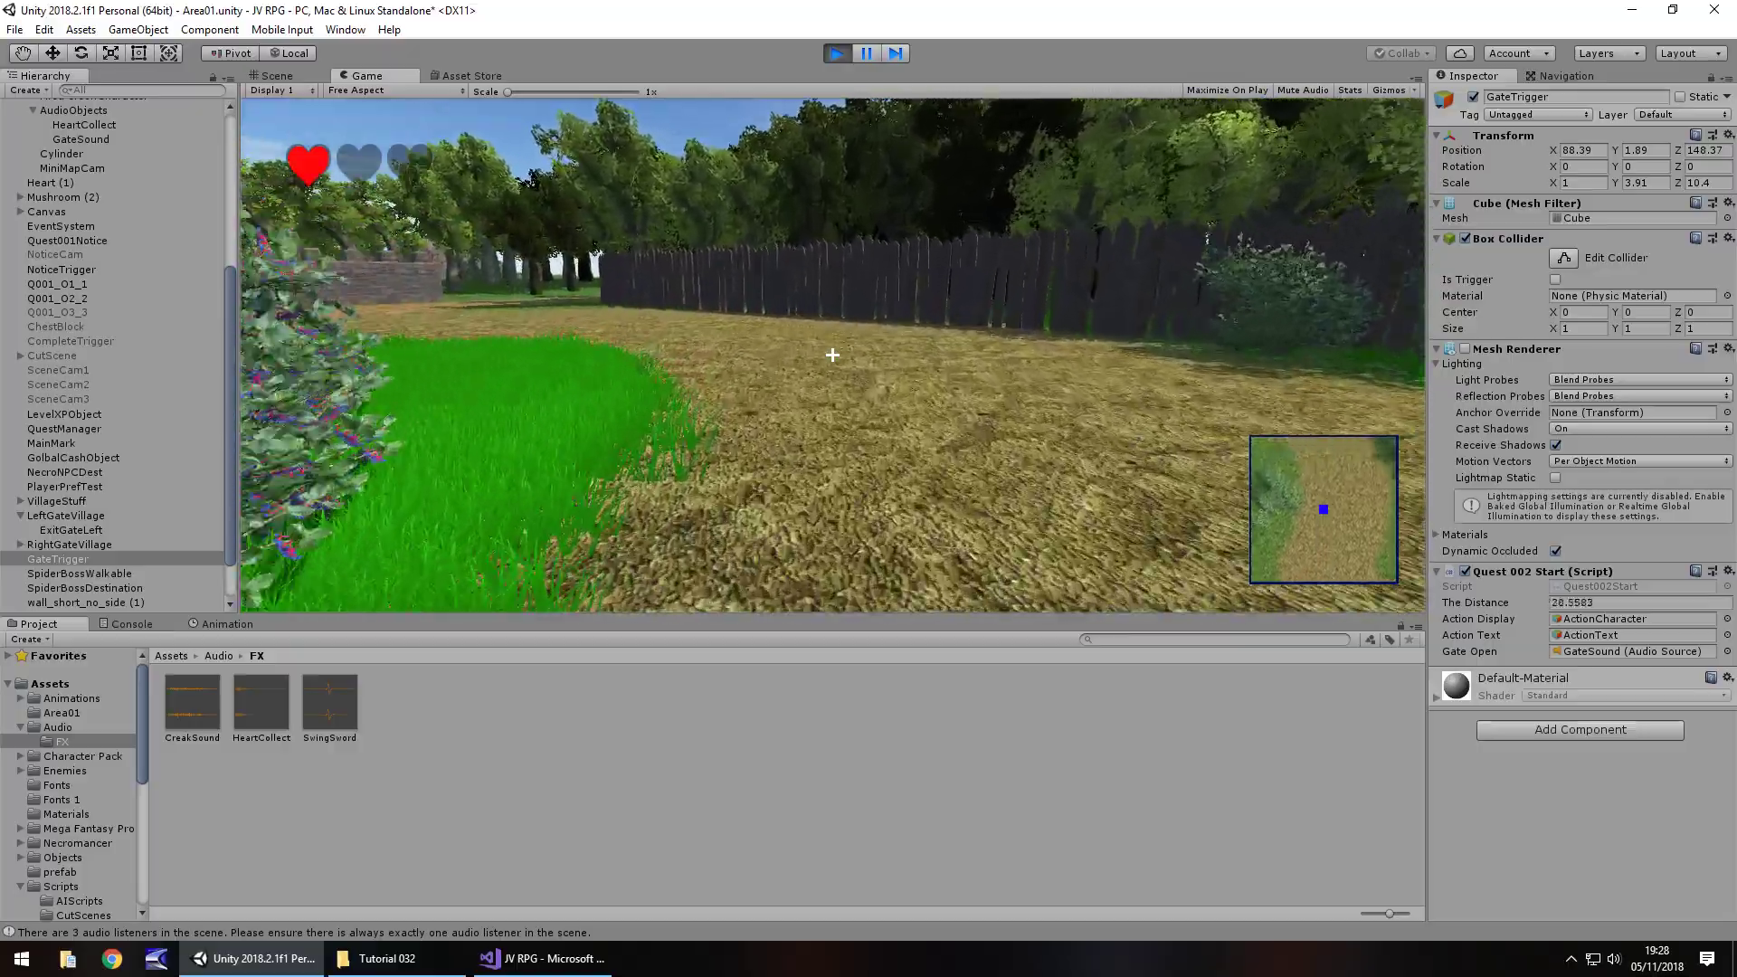
key("w")
key("a")
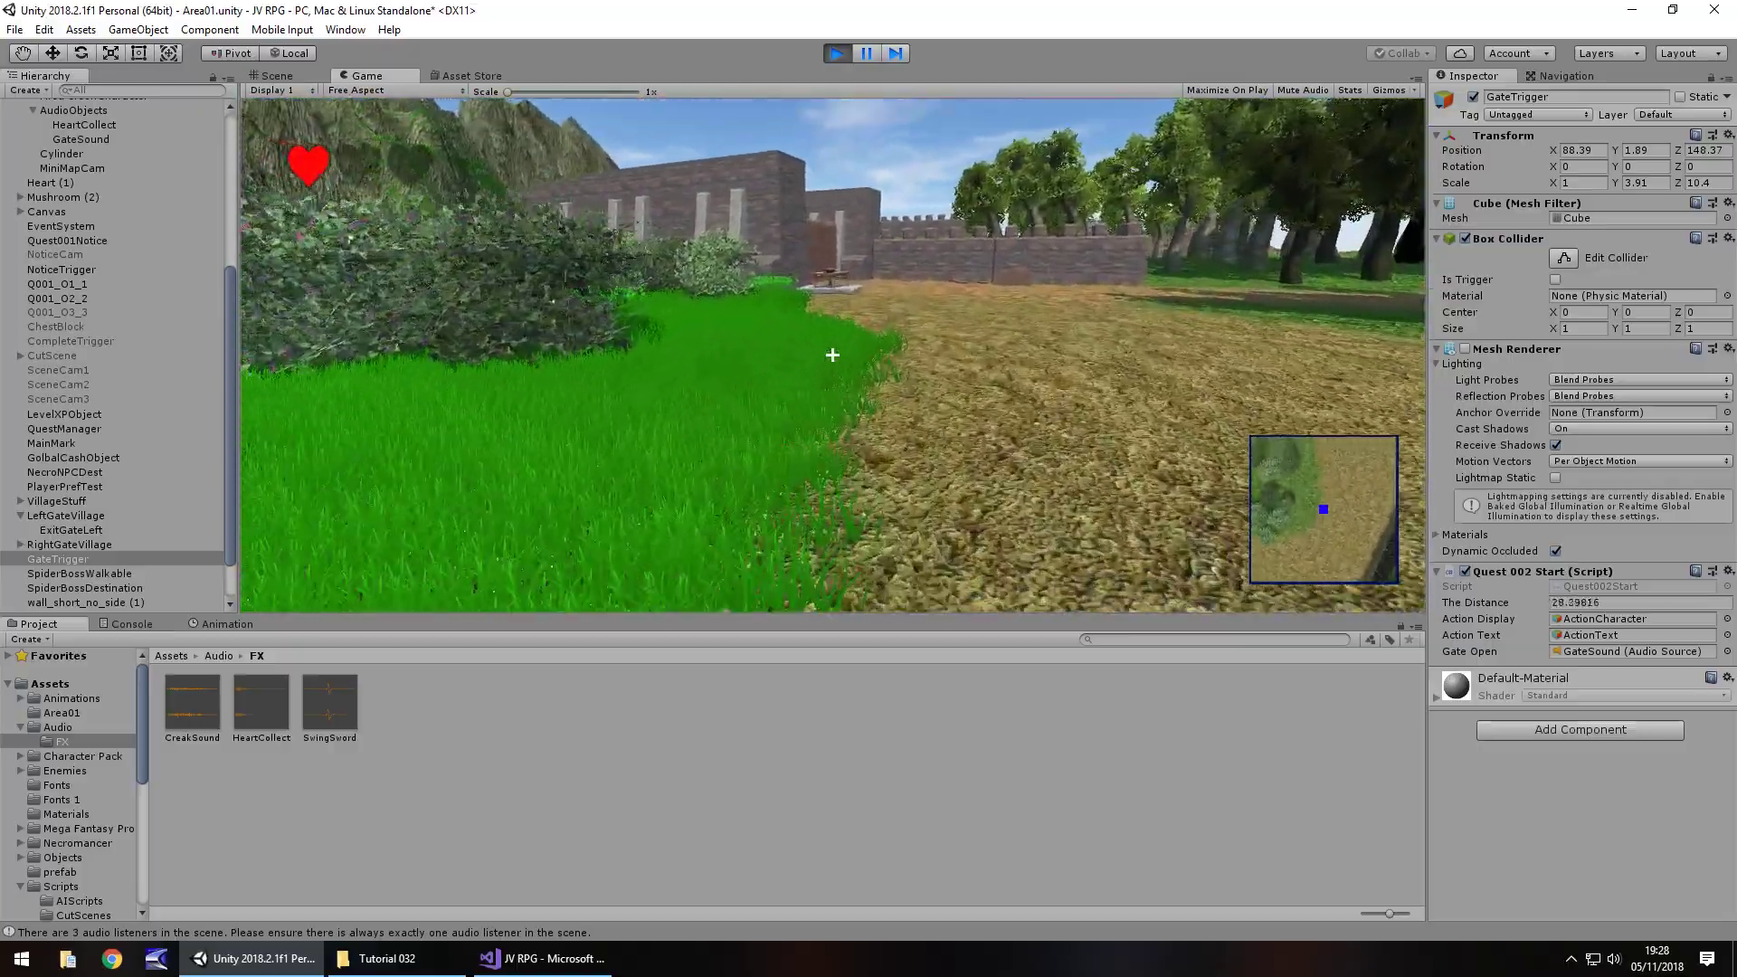
key("w")
key("a")
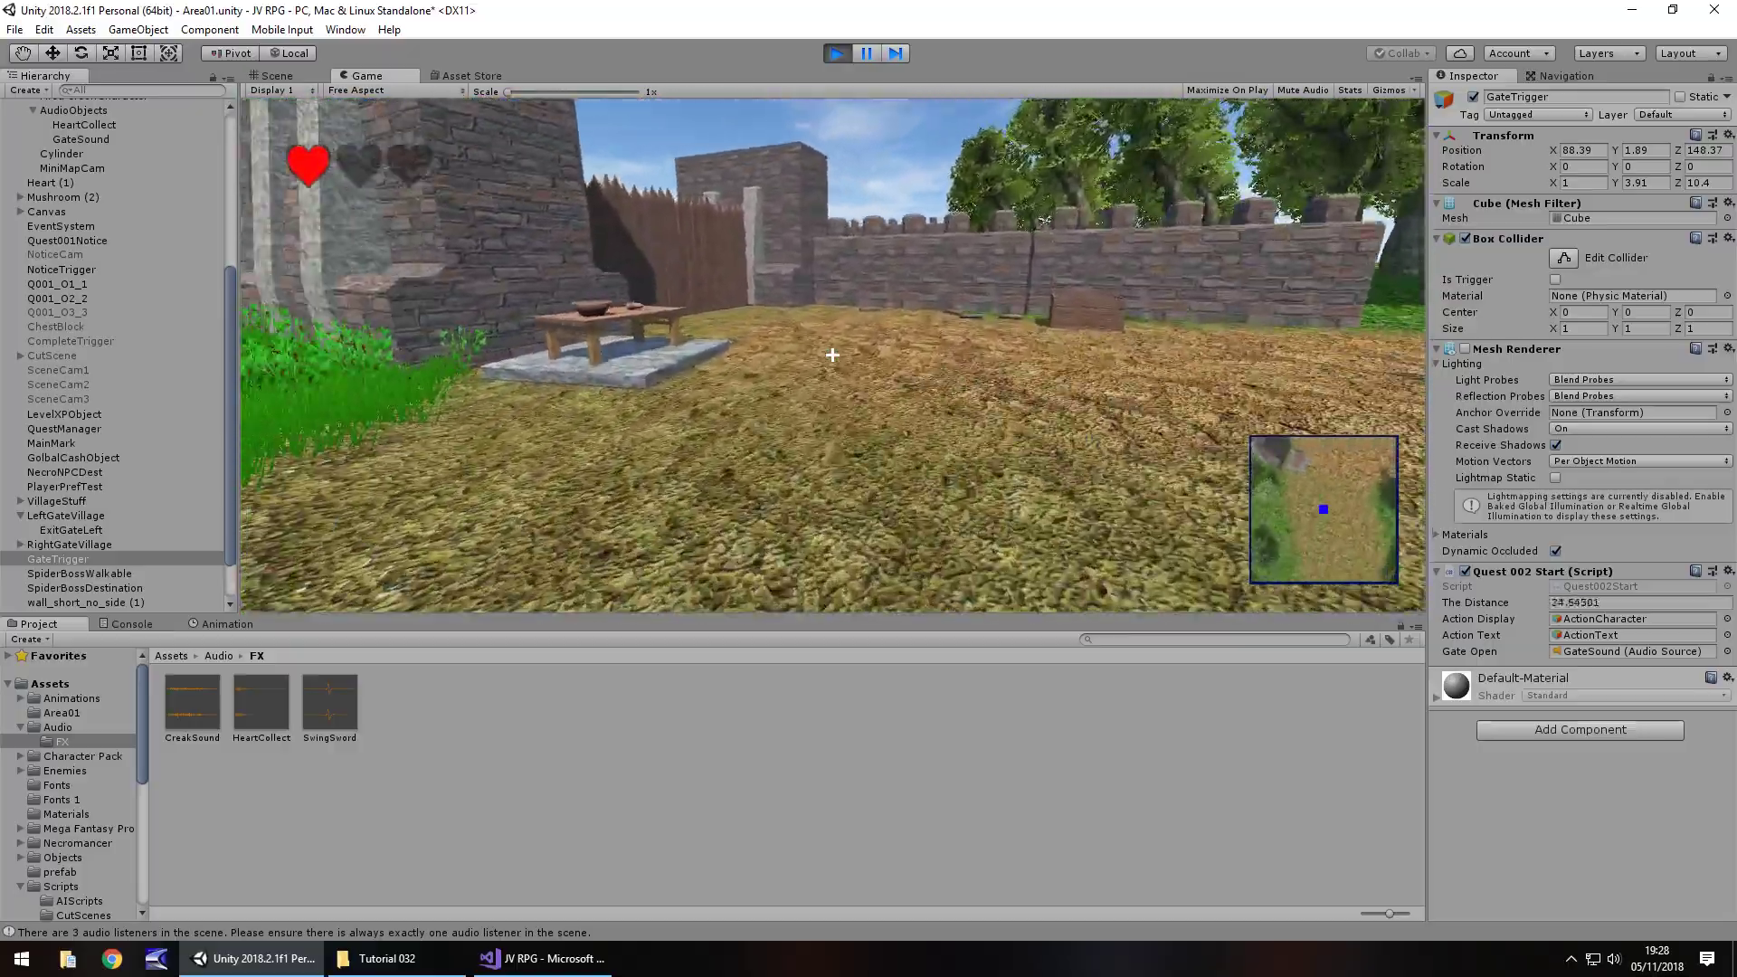
key("w")
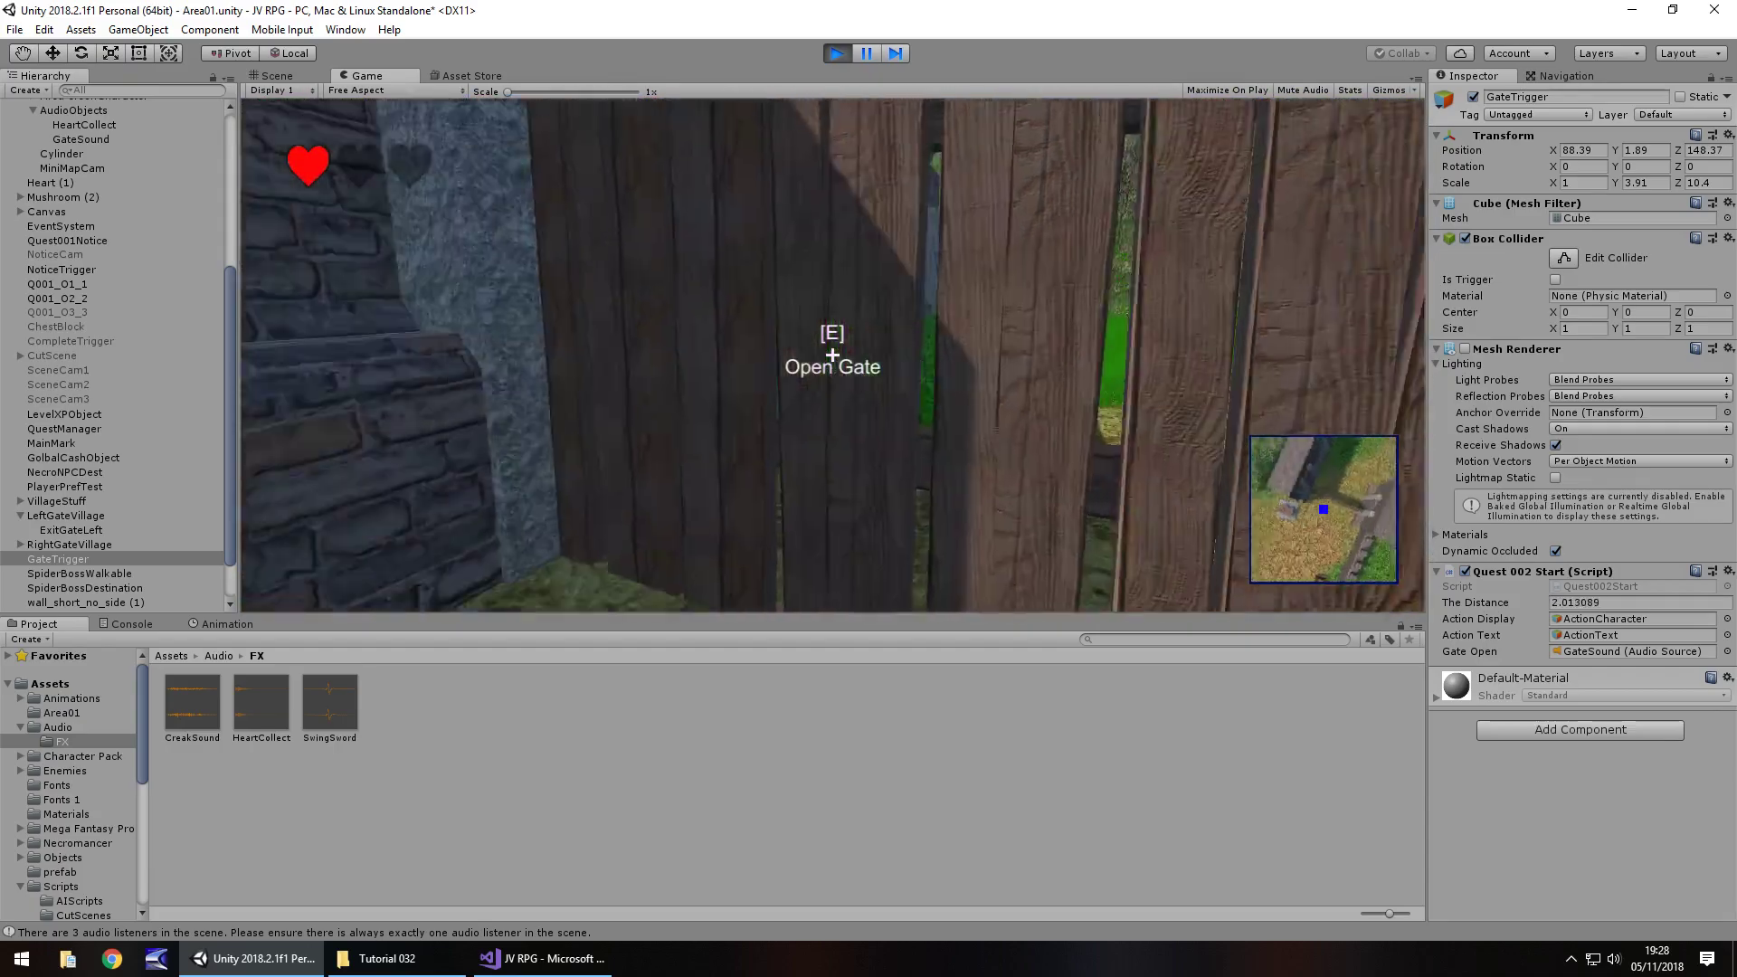
key("s")
key("w")
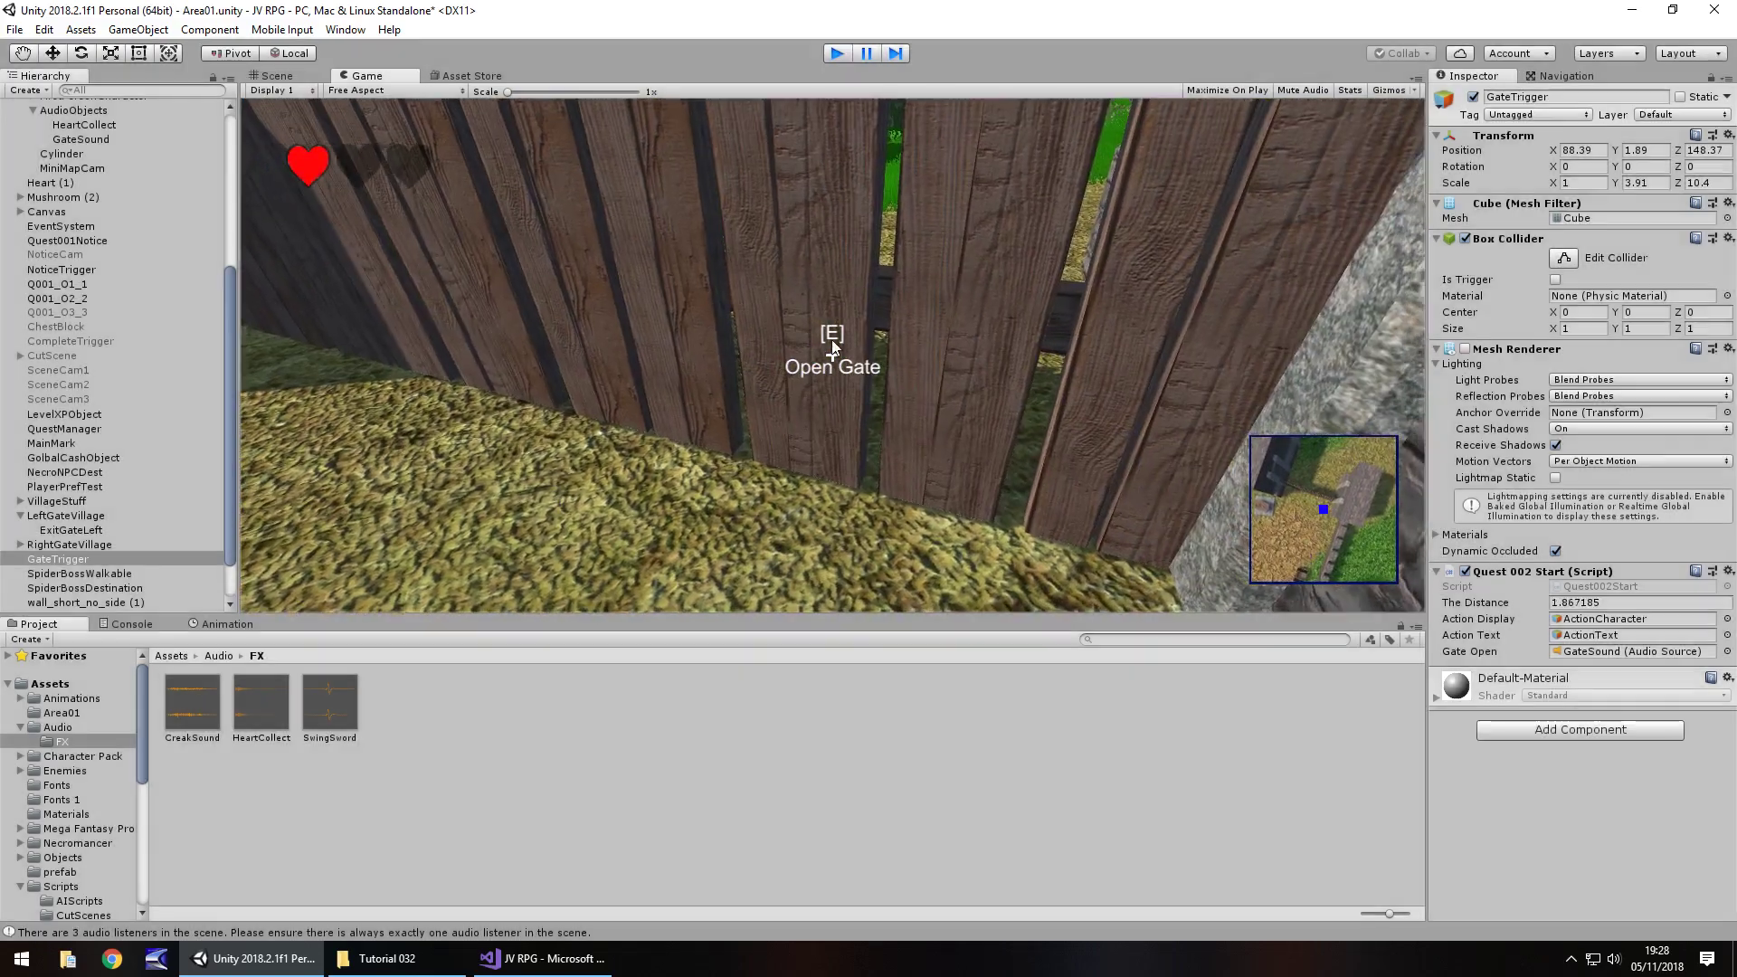
key("ctrl+p")
- Review the gateOpen code of Quest002Start in Visual Studio and deactivate the GateTrigger object back in Unity
left_click(543, 958)
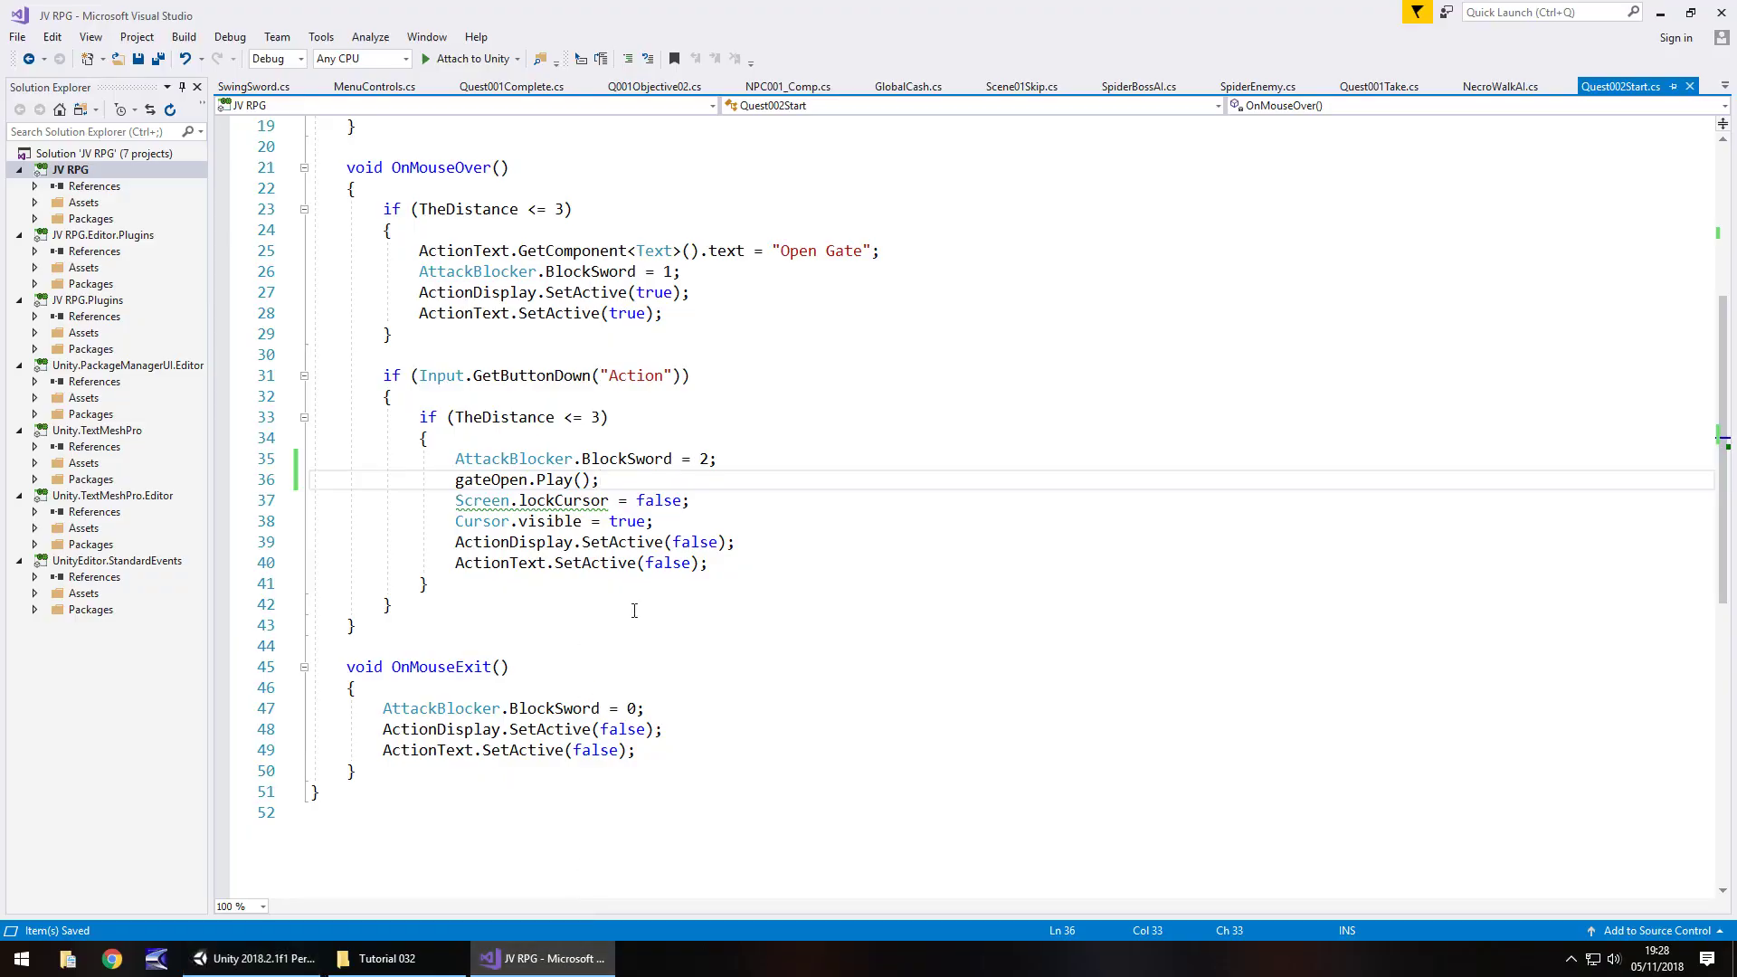
scroll(632, 594, "up", 6)
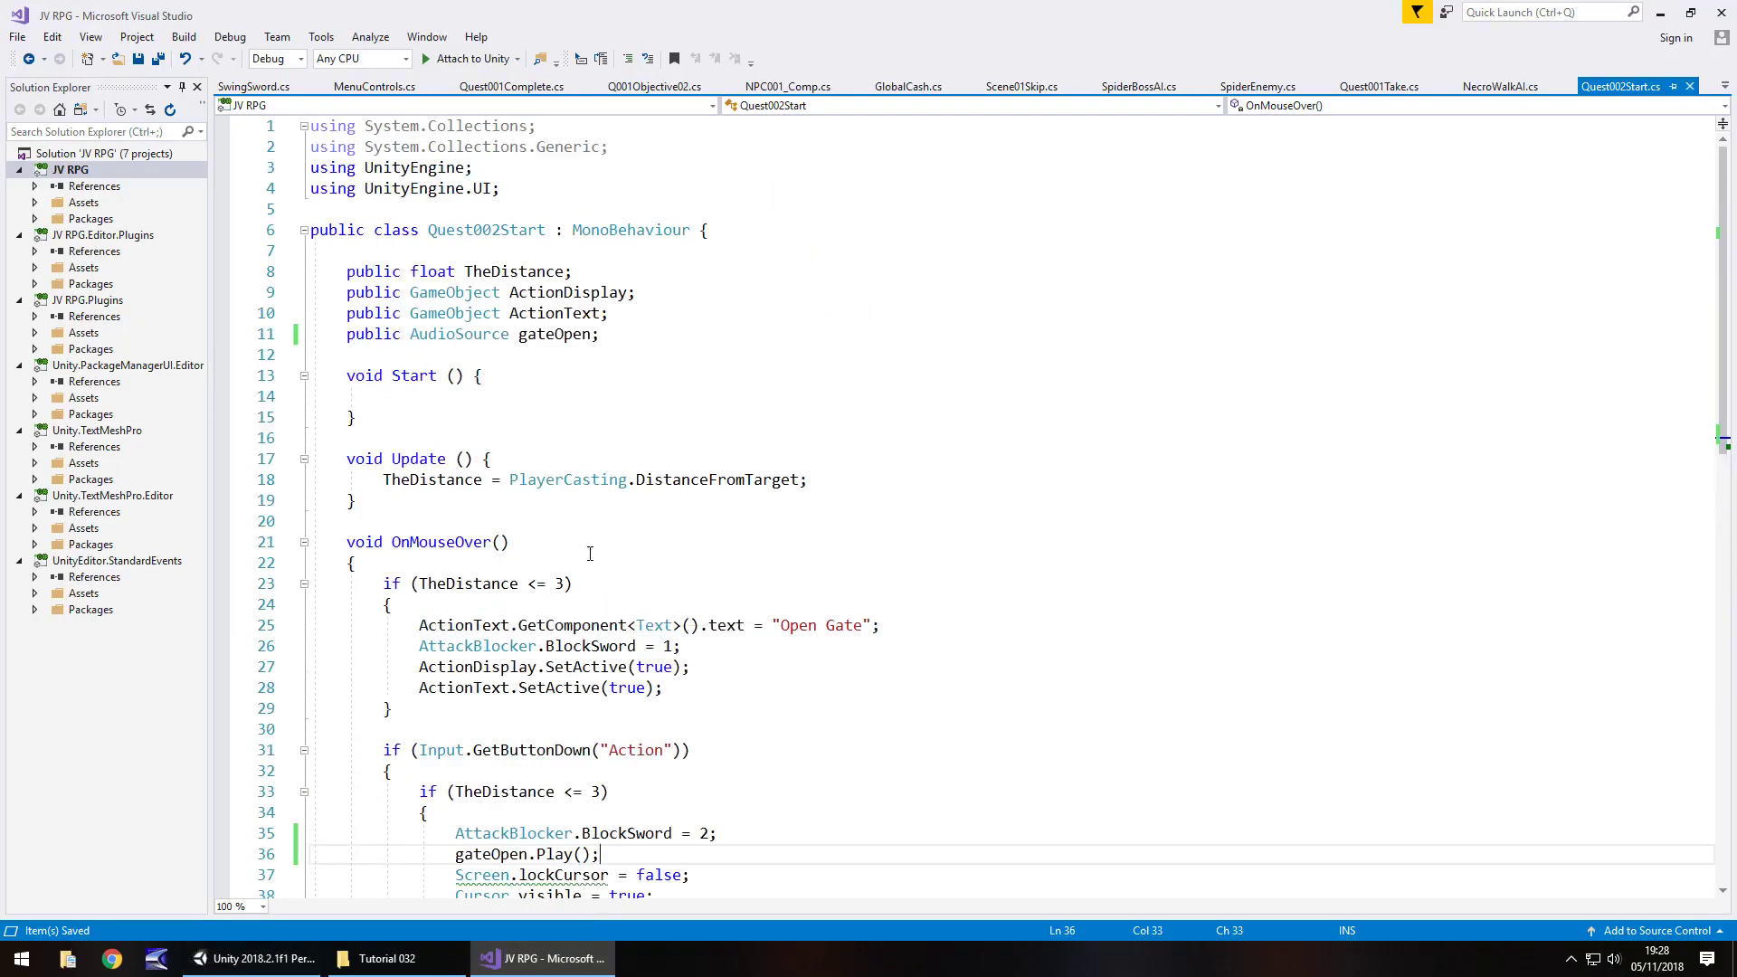
scroll(590, 553, "down", 4)
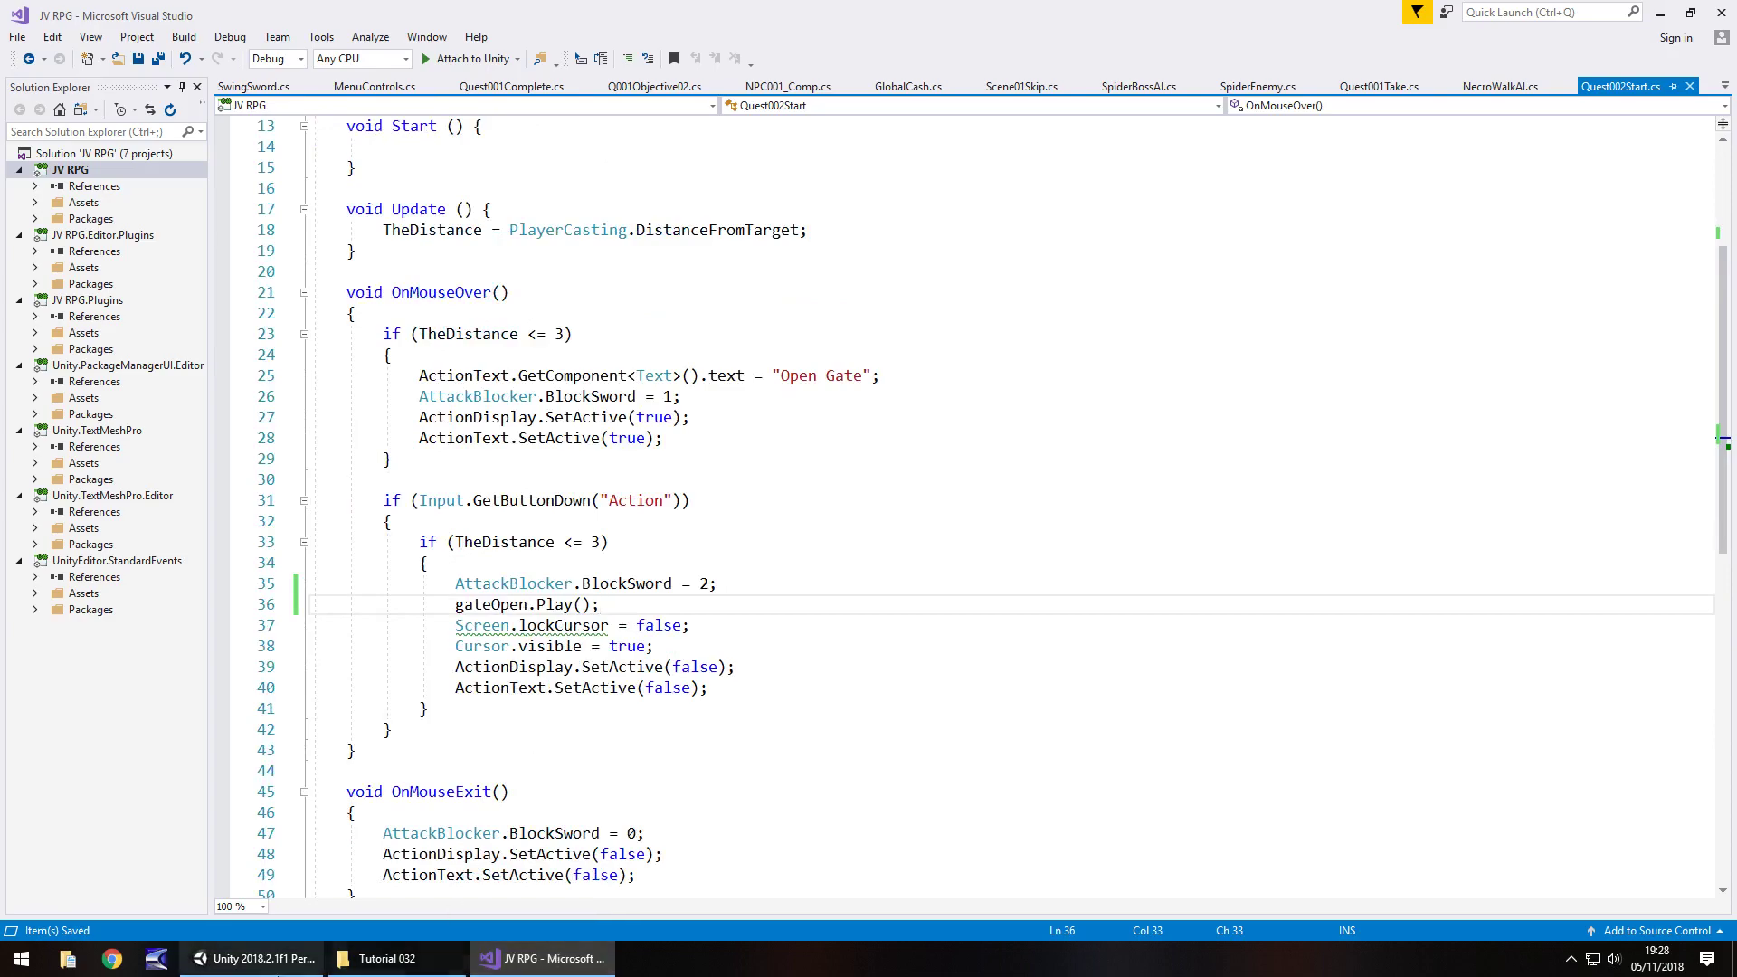
left_click(253, 958)
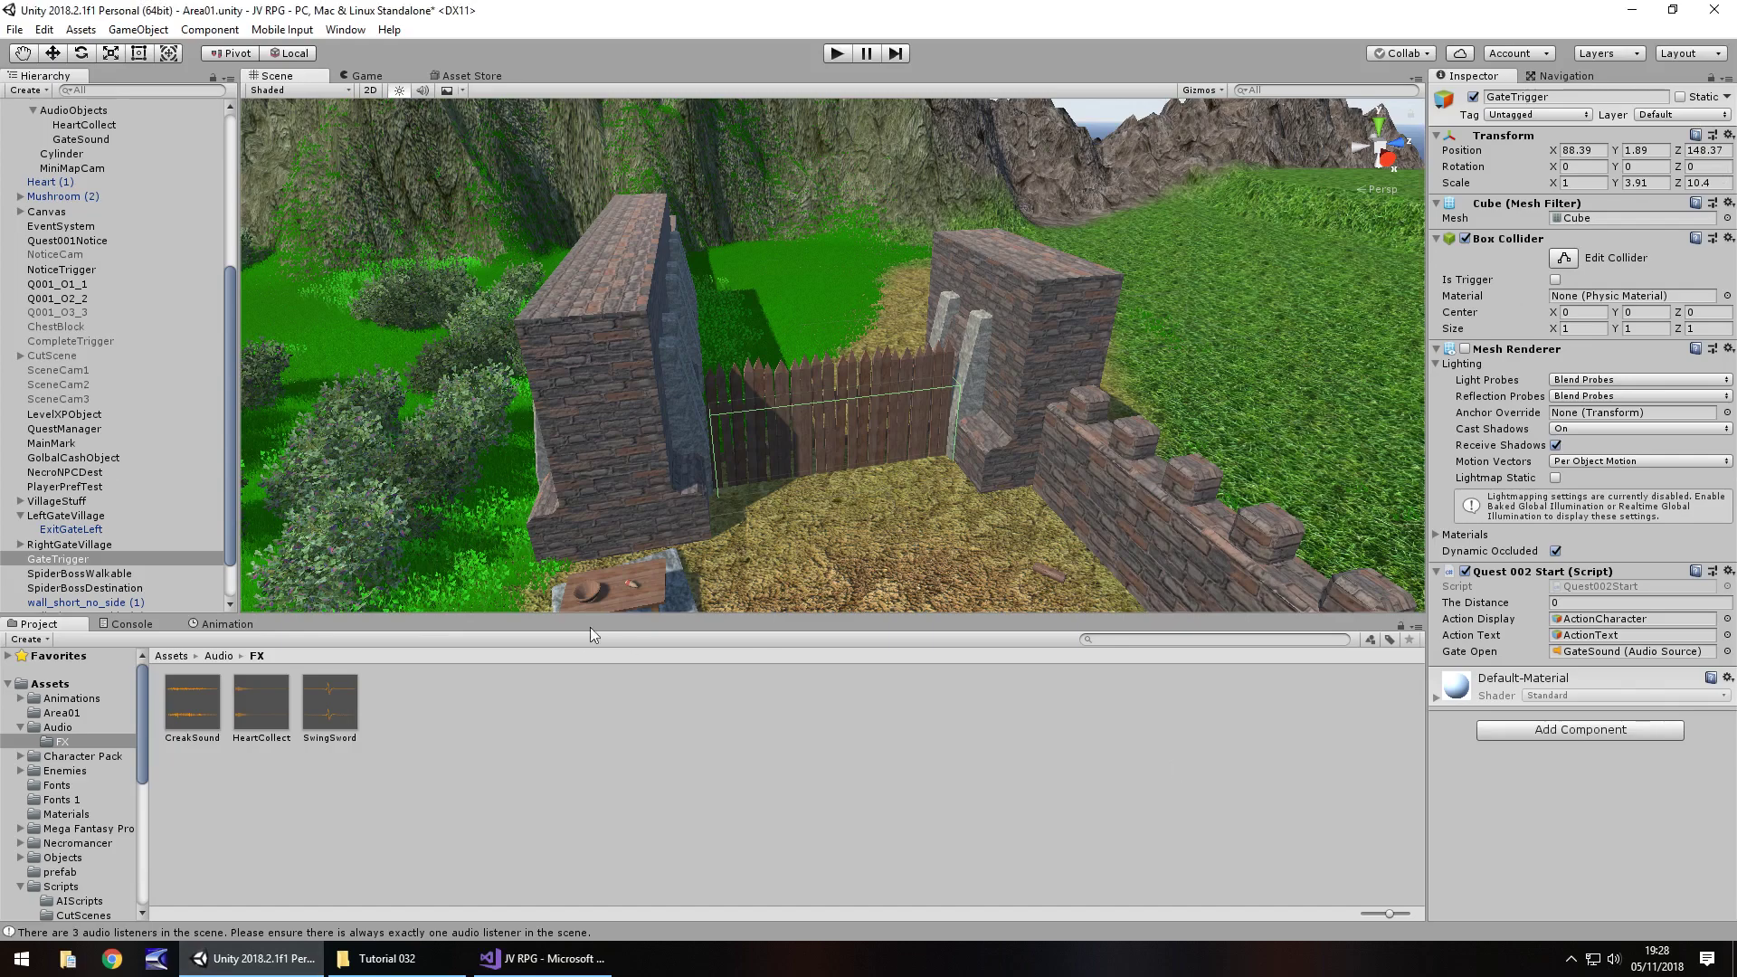
left_click(1473, 96)
- Duplicate GateSound under AudioObjects as SwordSwing and set its AudioClip to the SwingSword clip
right_click_drag(644, 315, 263, 322)
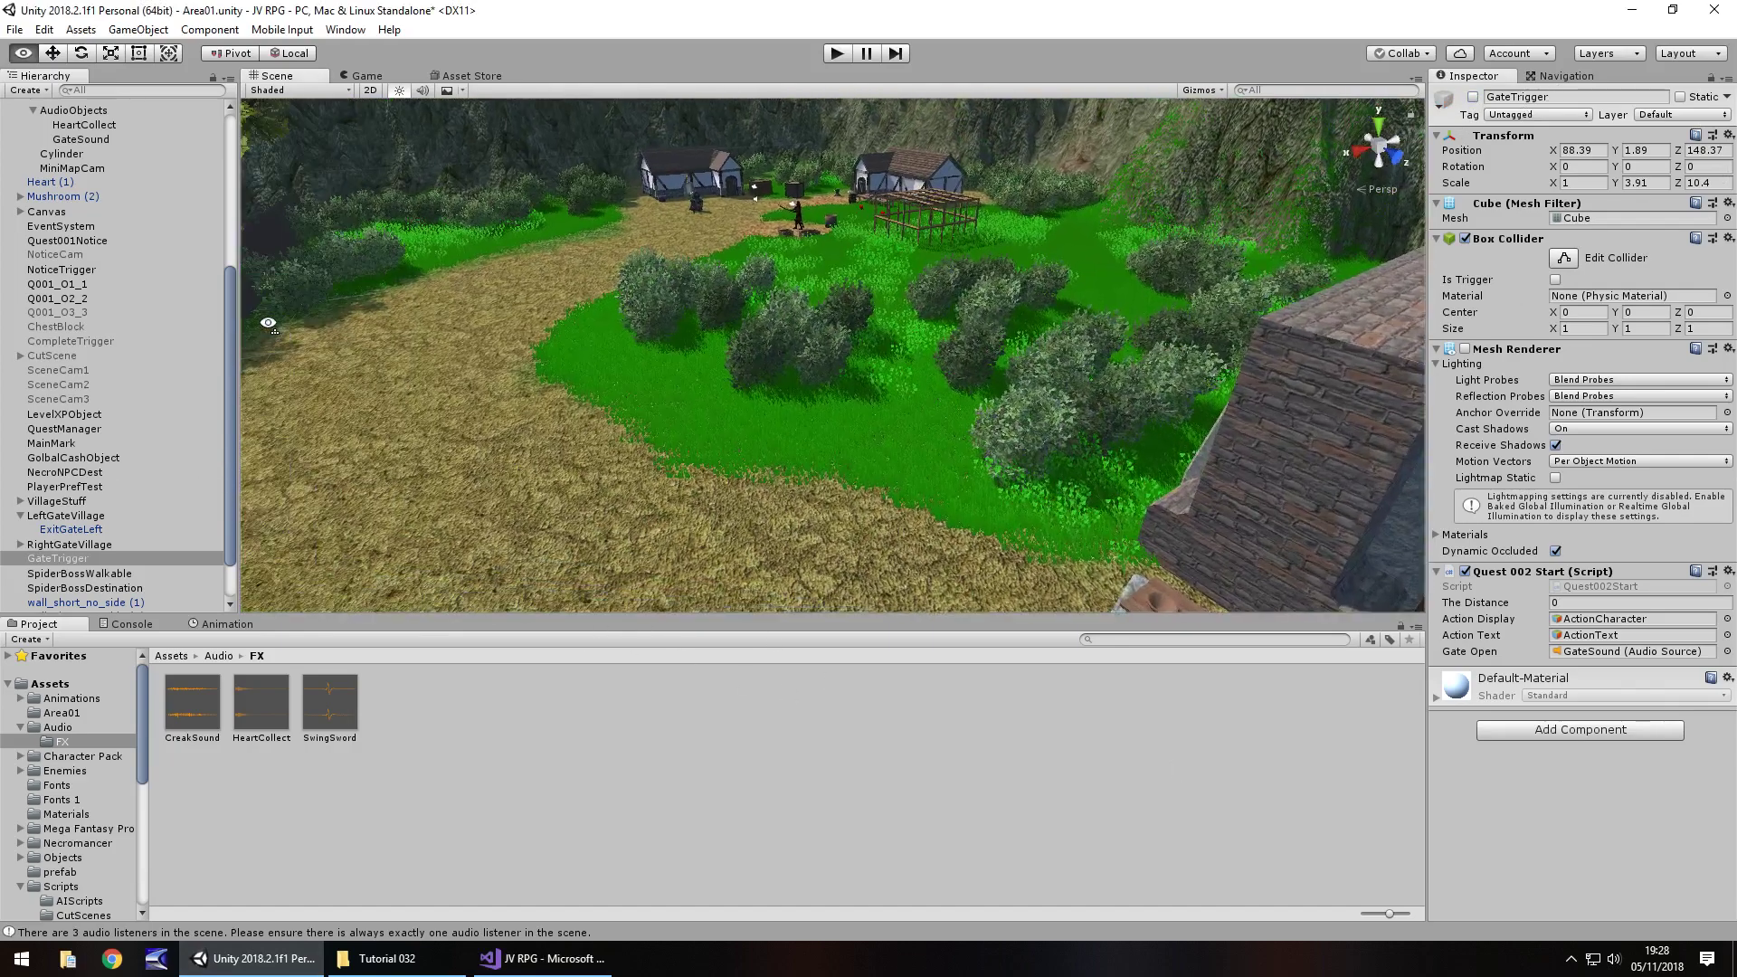
scroll(402, 472, "up", 5)
right_click_drag(399, 478, 380, 471)
scroll(118, 407, "up", 6)
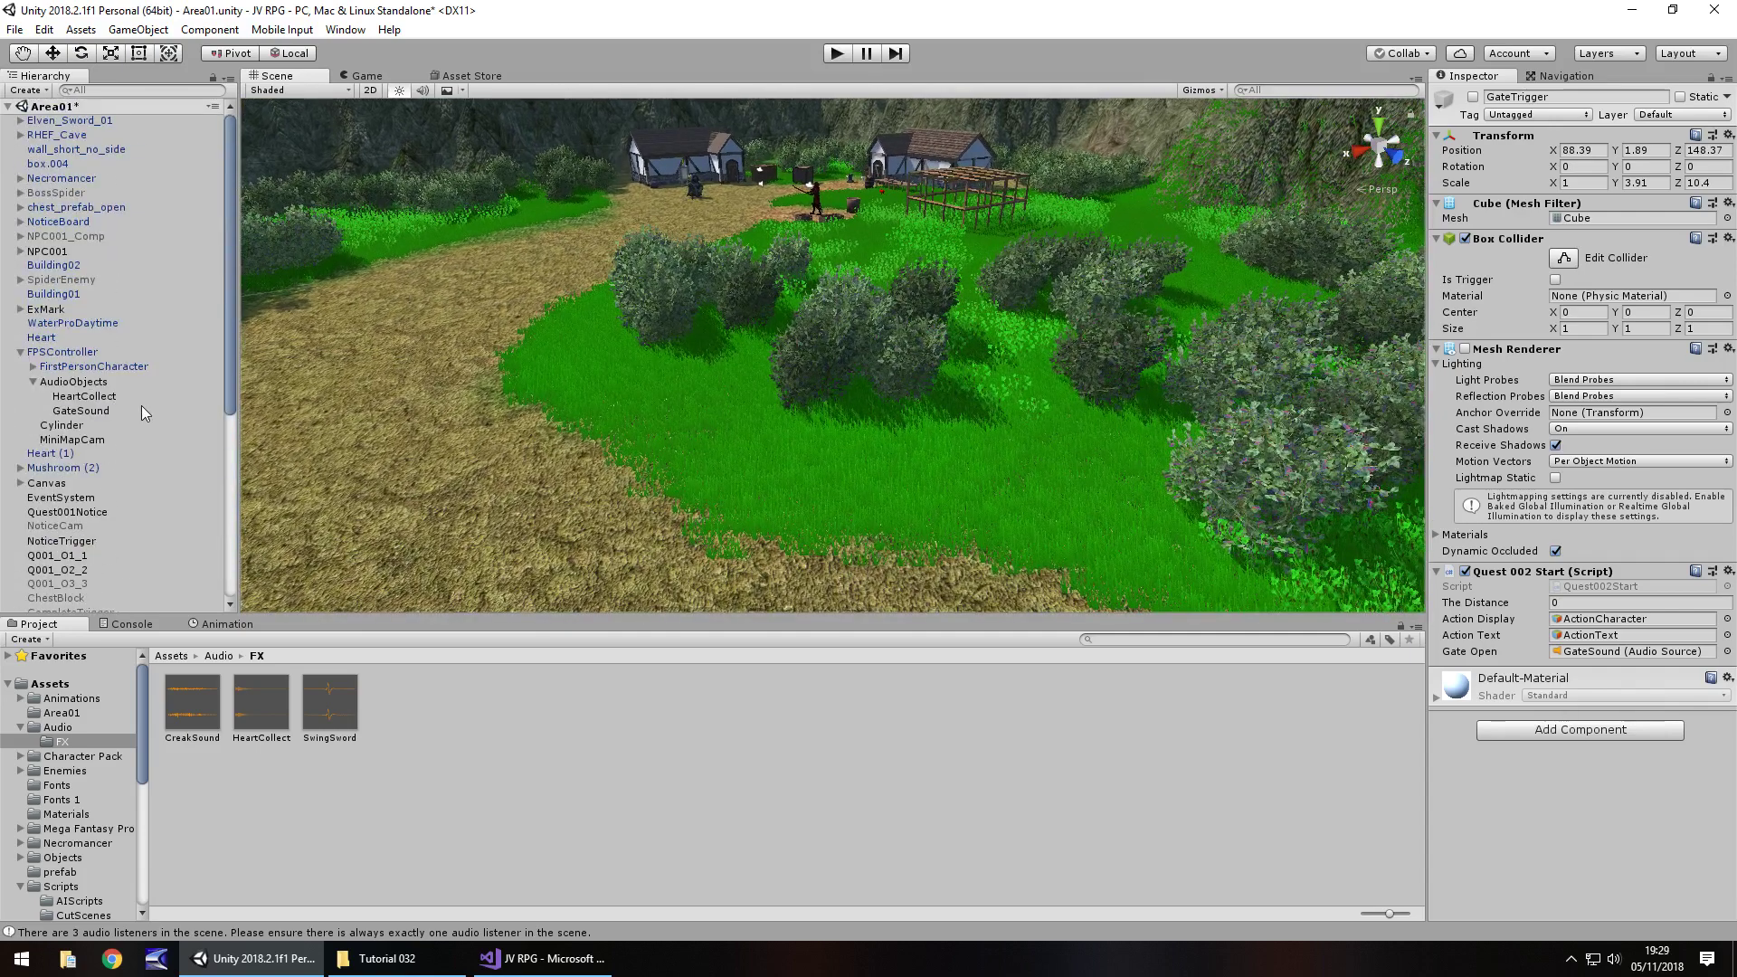
left_click(86, 412)
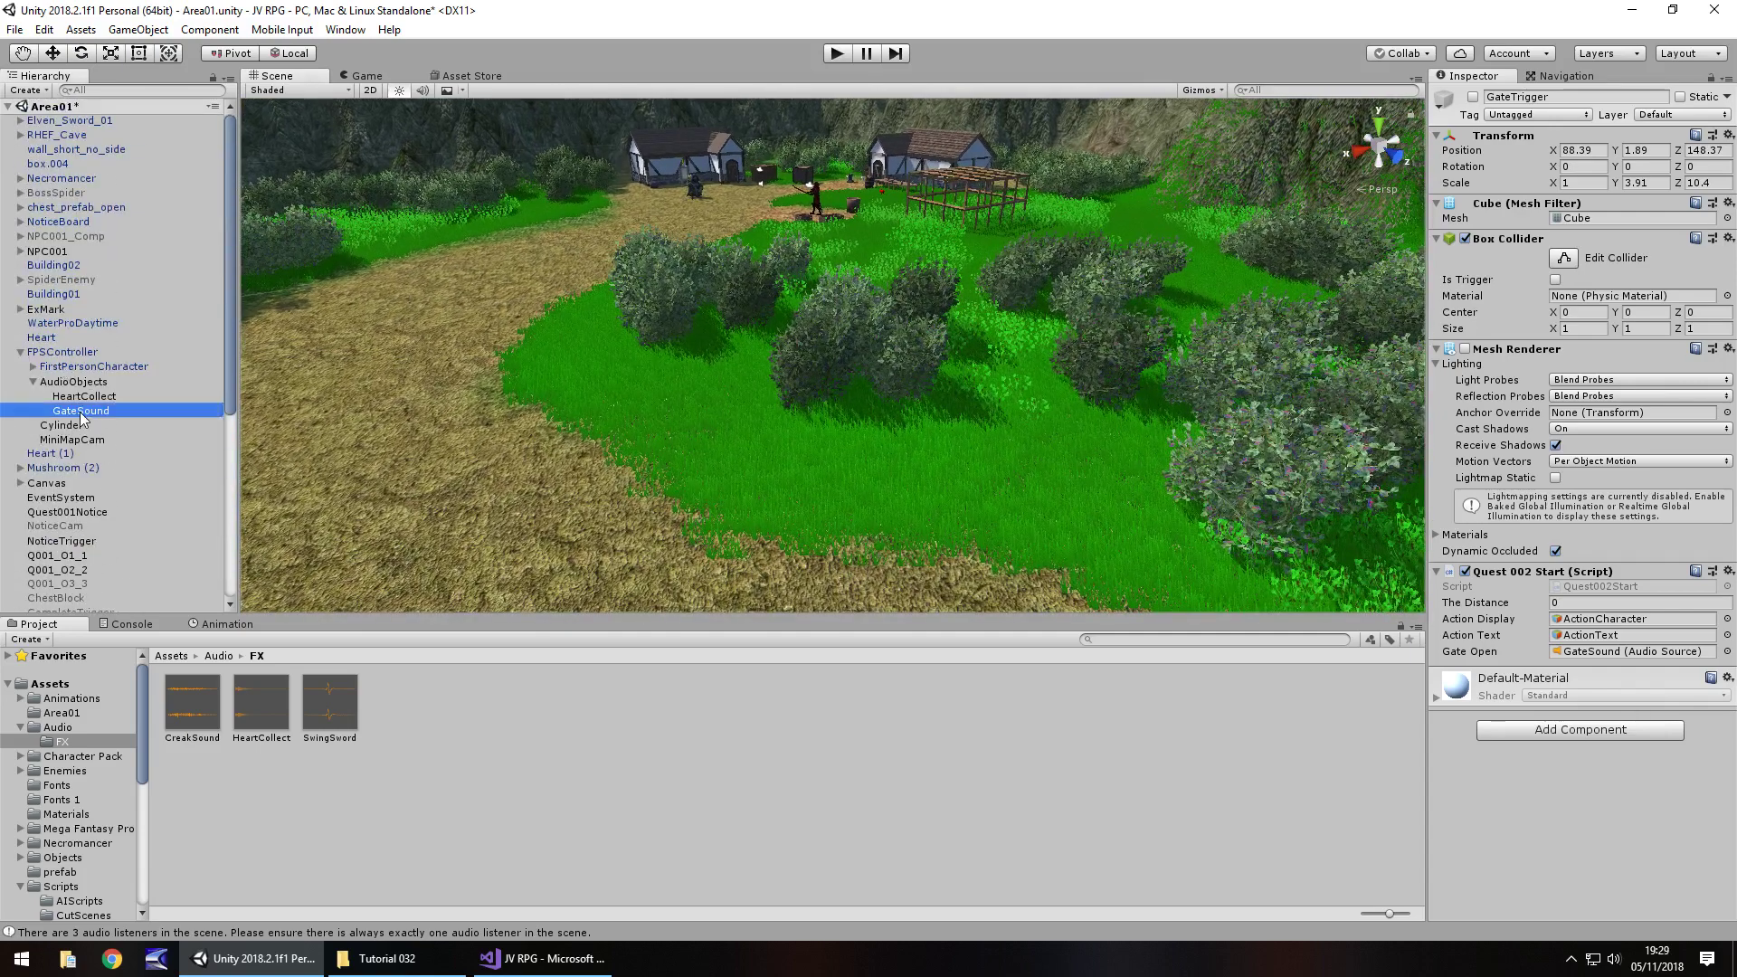
key("ctrl+d")
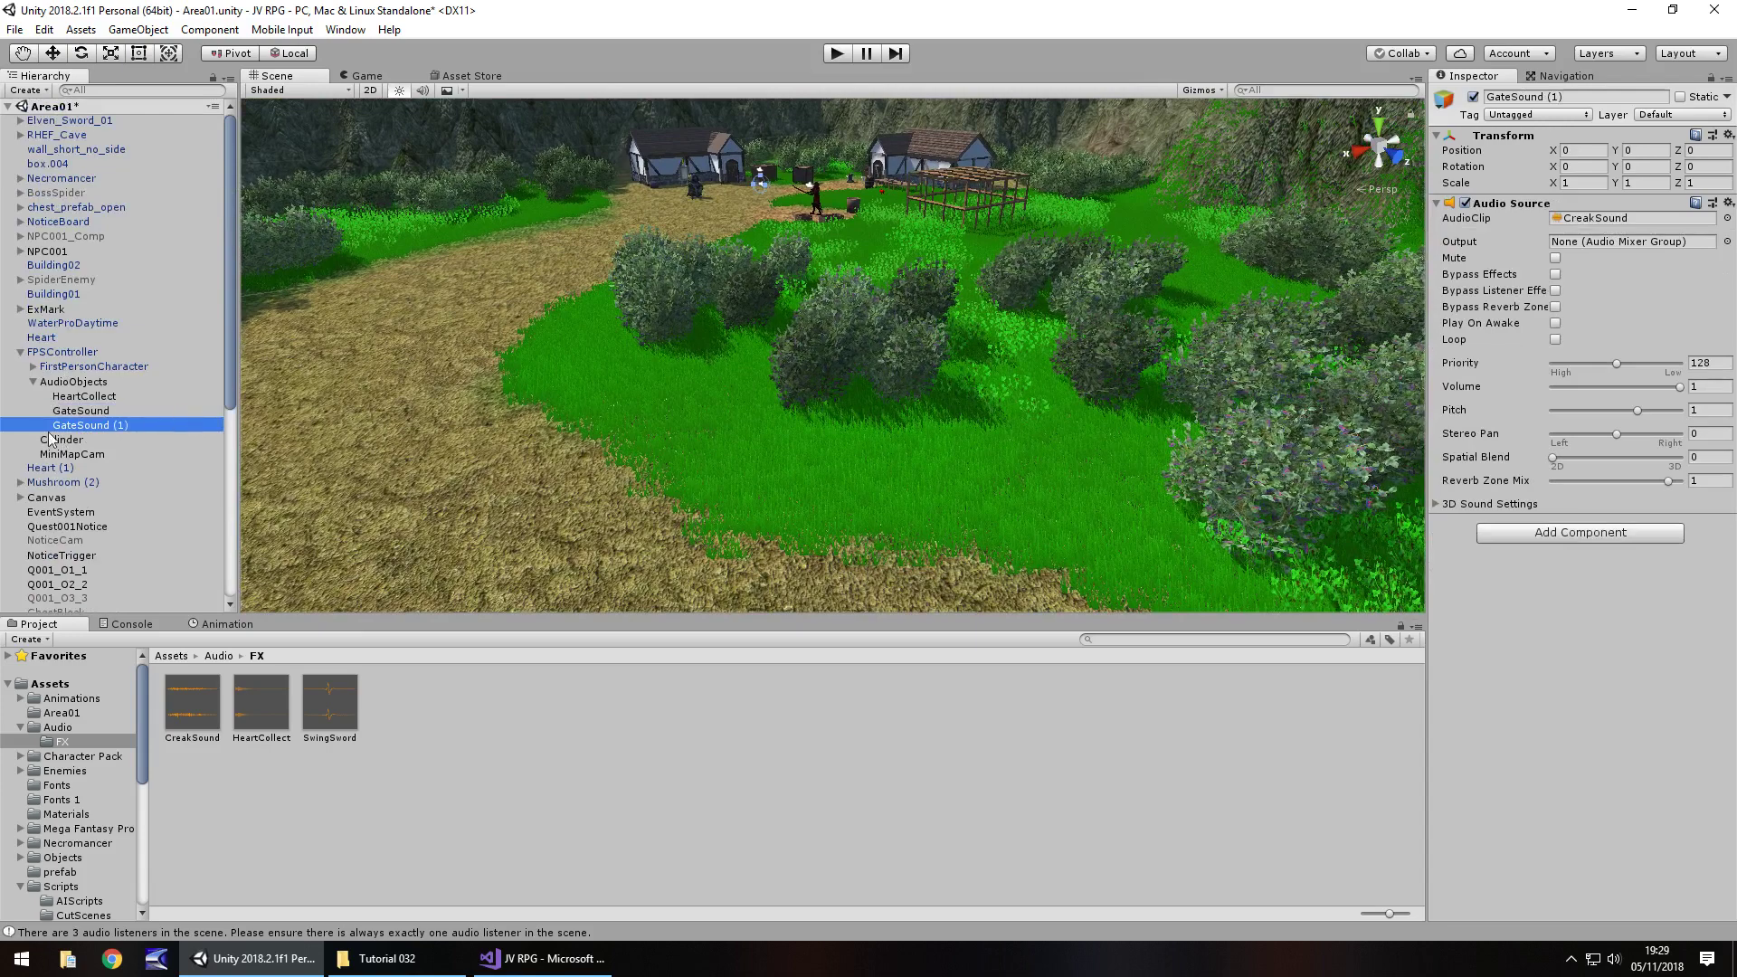
left_click(97, 424)
type("Swor")
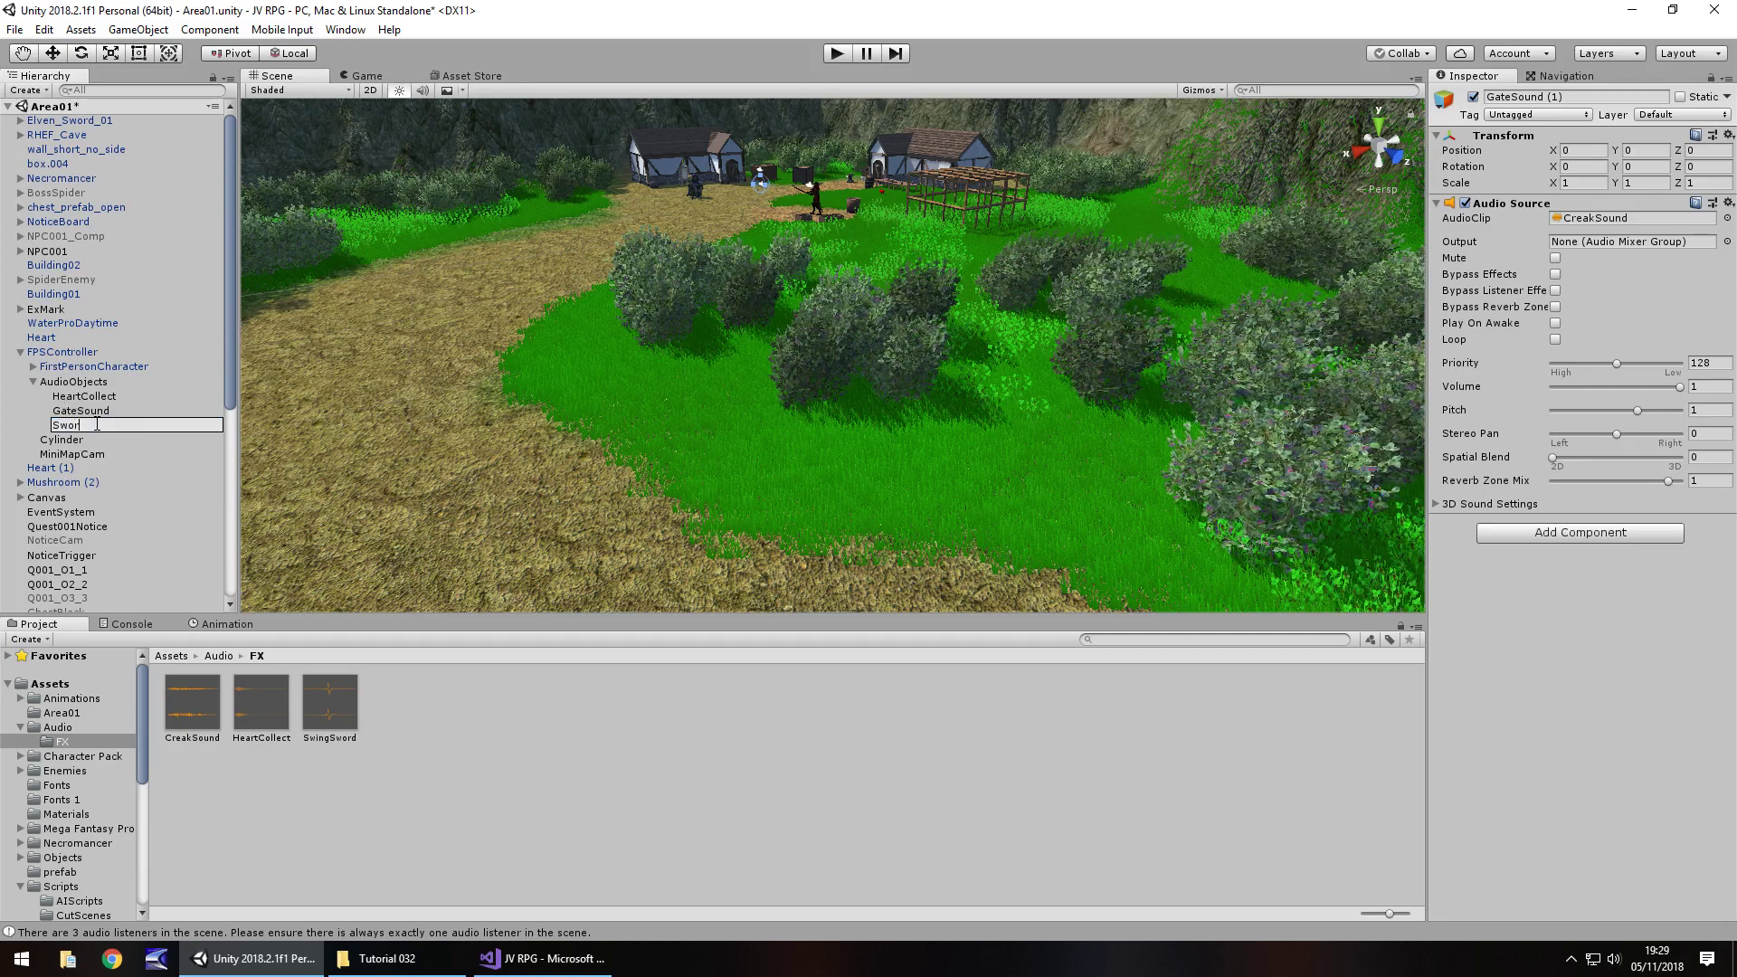
type("dSwing")
key("Return")
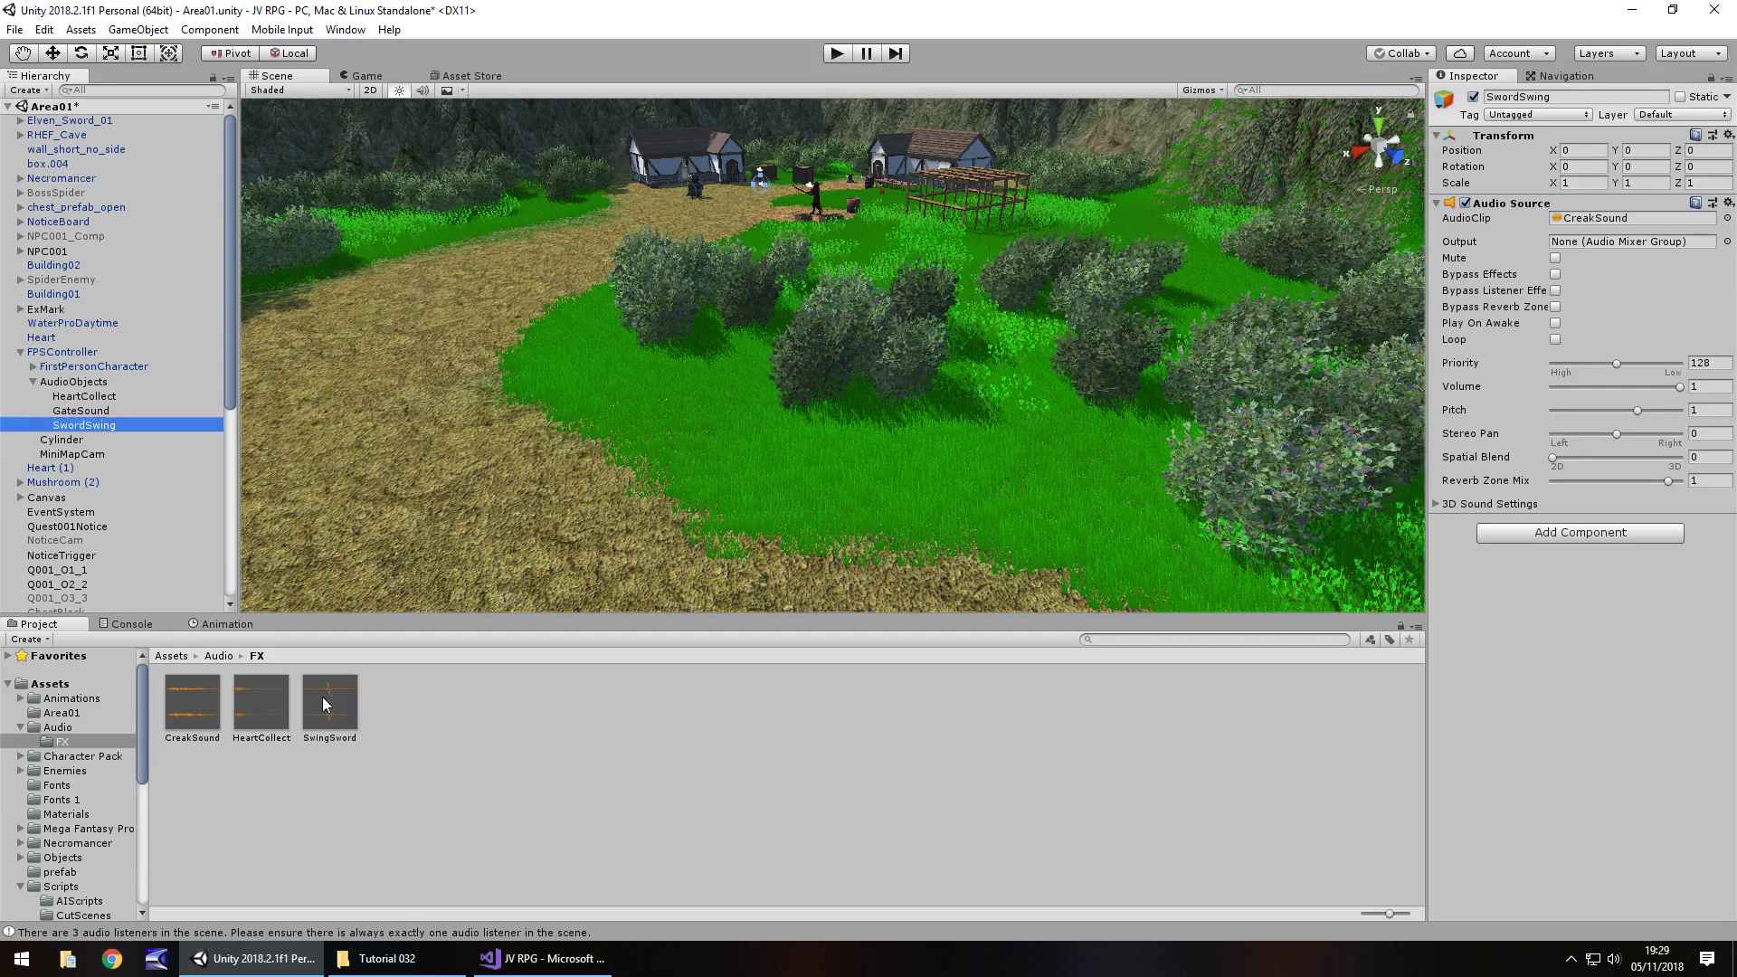
left_click_drag(325, 704, 1621, 226)
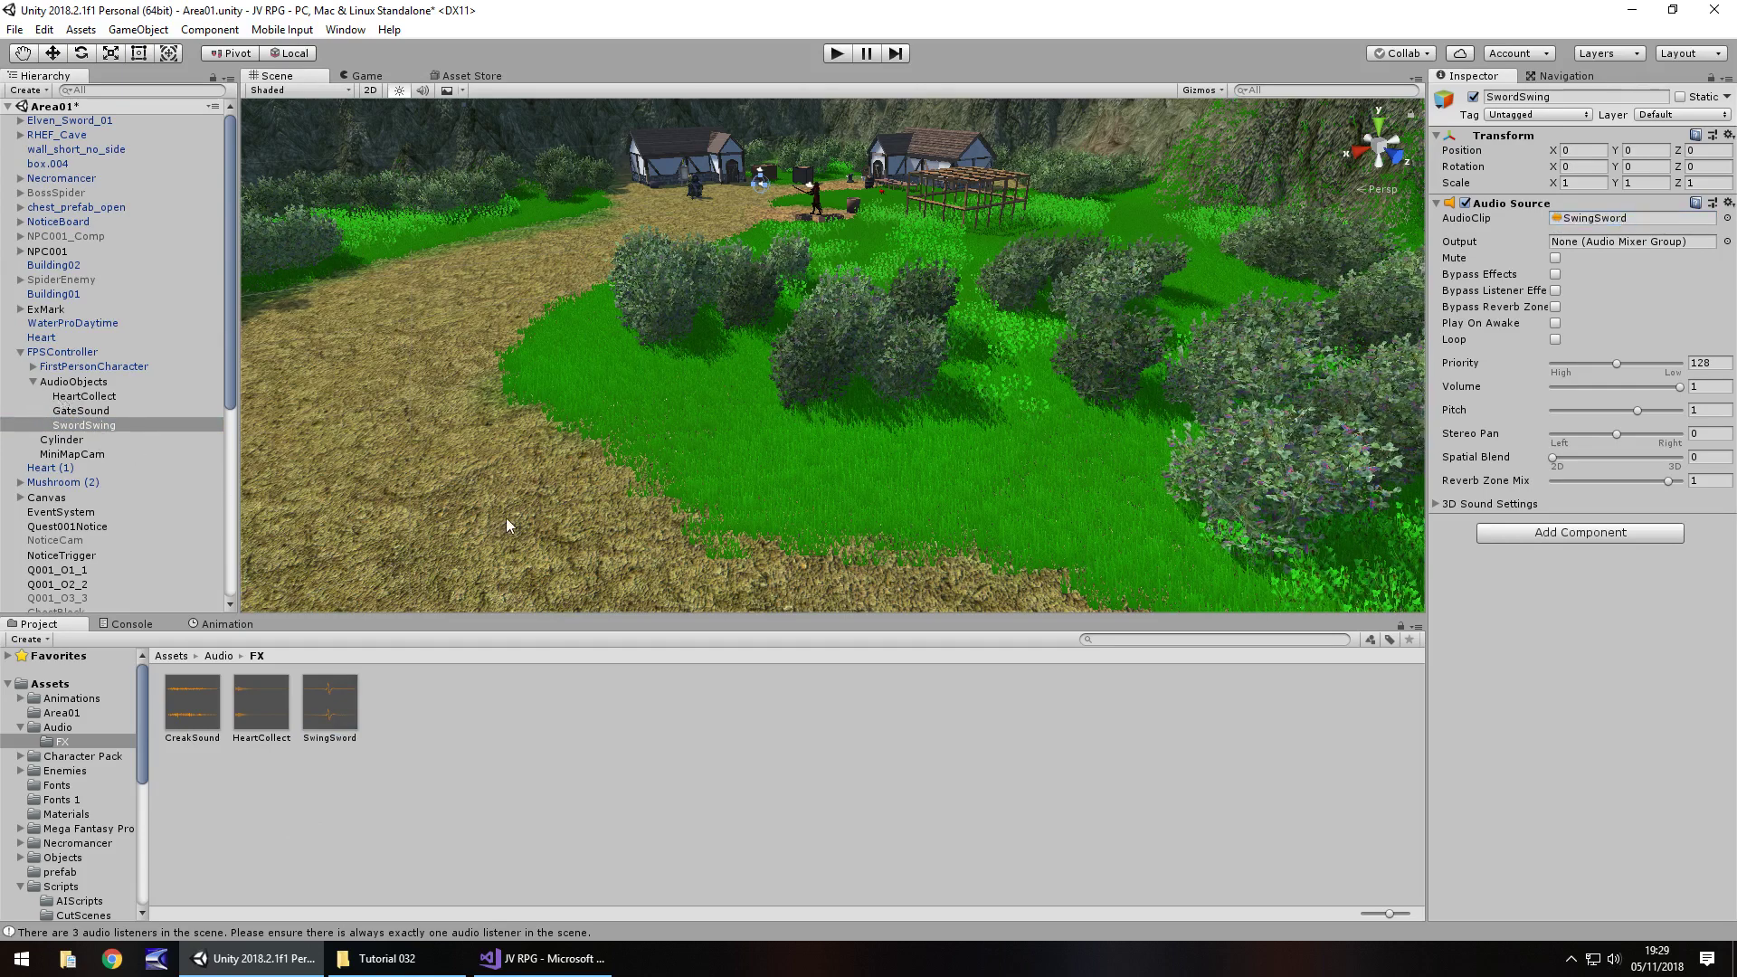
key("alt")
left_click_drag(586, 463, 725, 458, "alt")
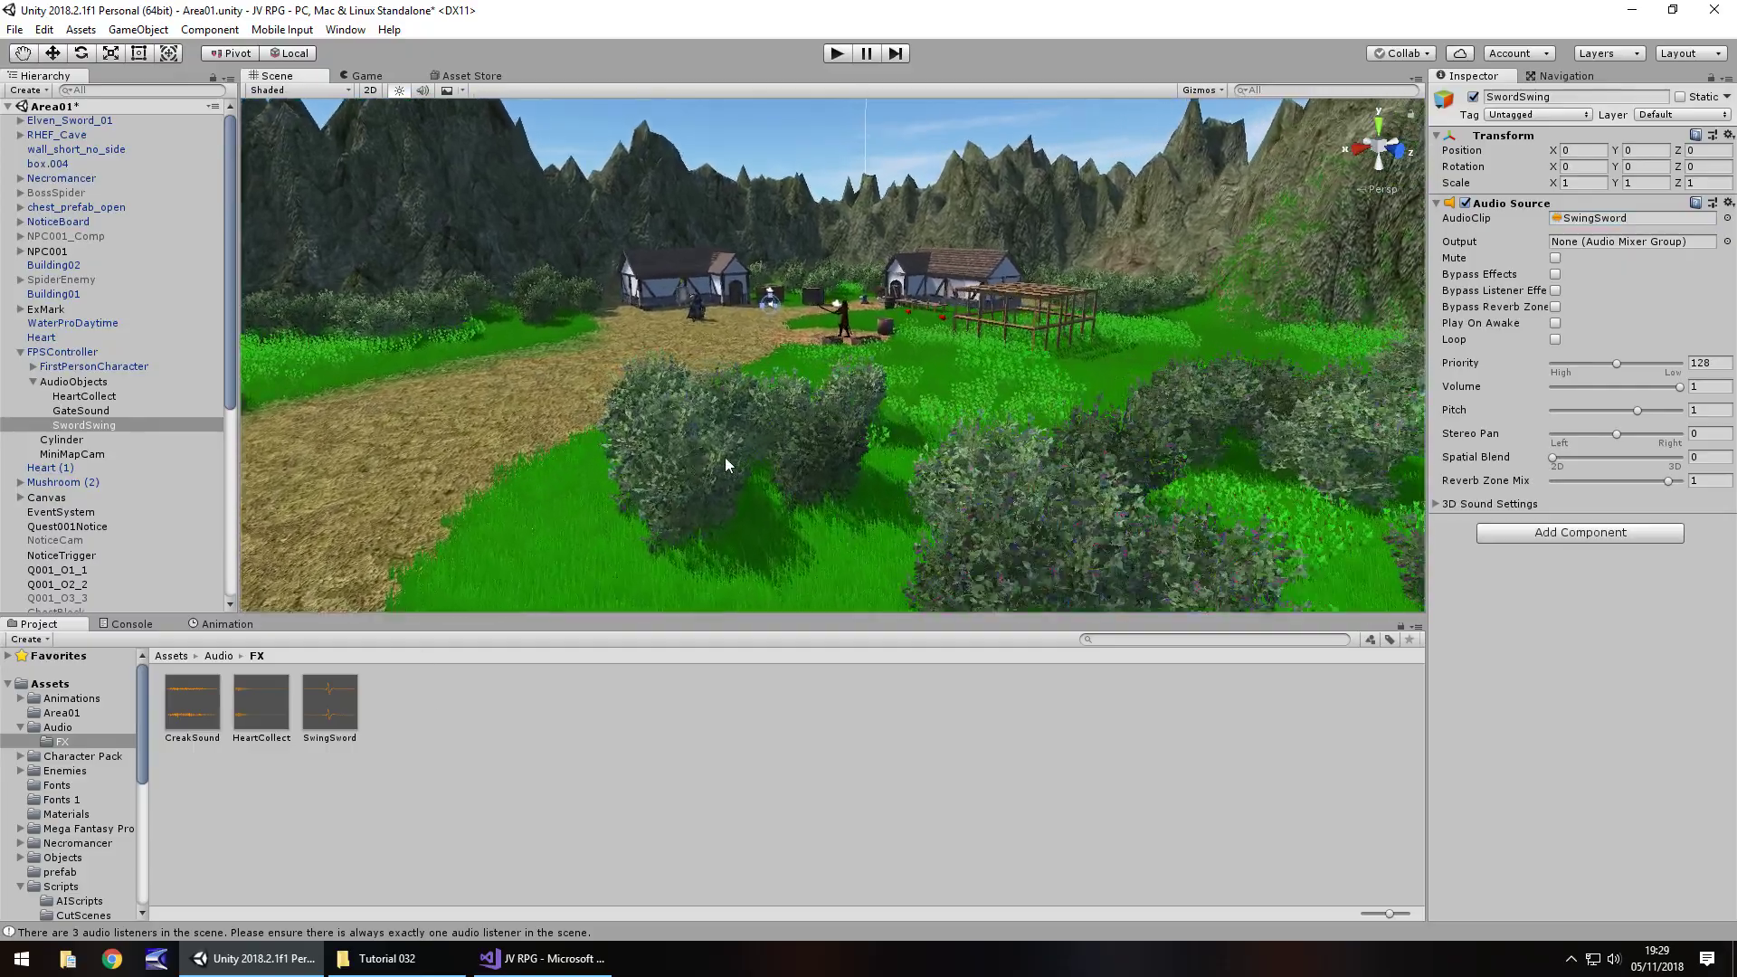
scroll(725, 458, "up", 8)
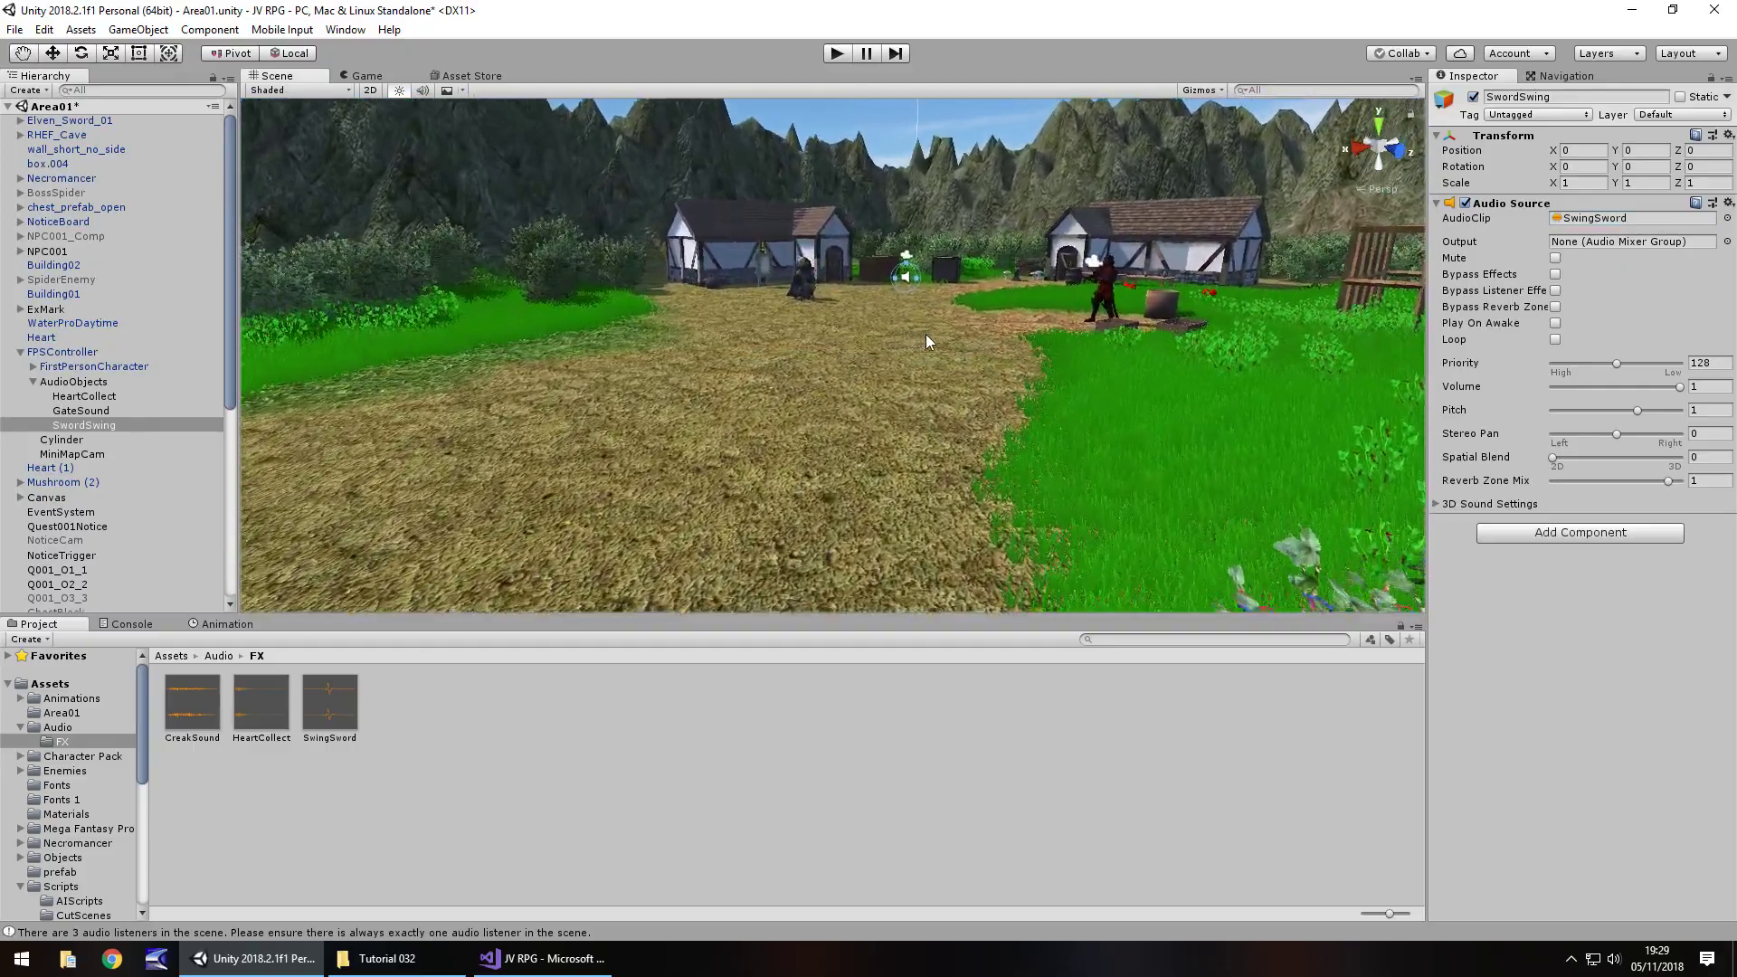
scroll(925, 334, "up", 1)
middle_click_drag(926, 334, 909, 556)
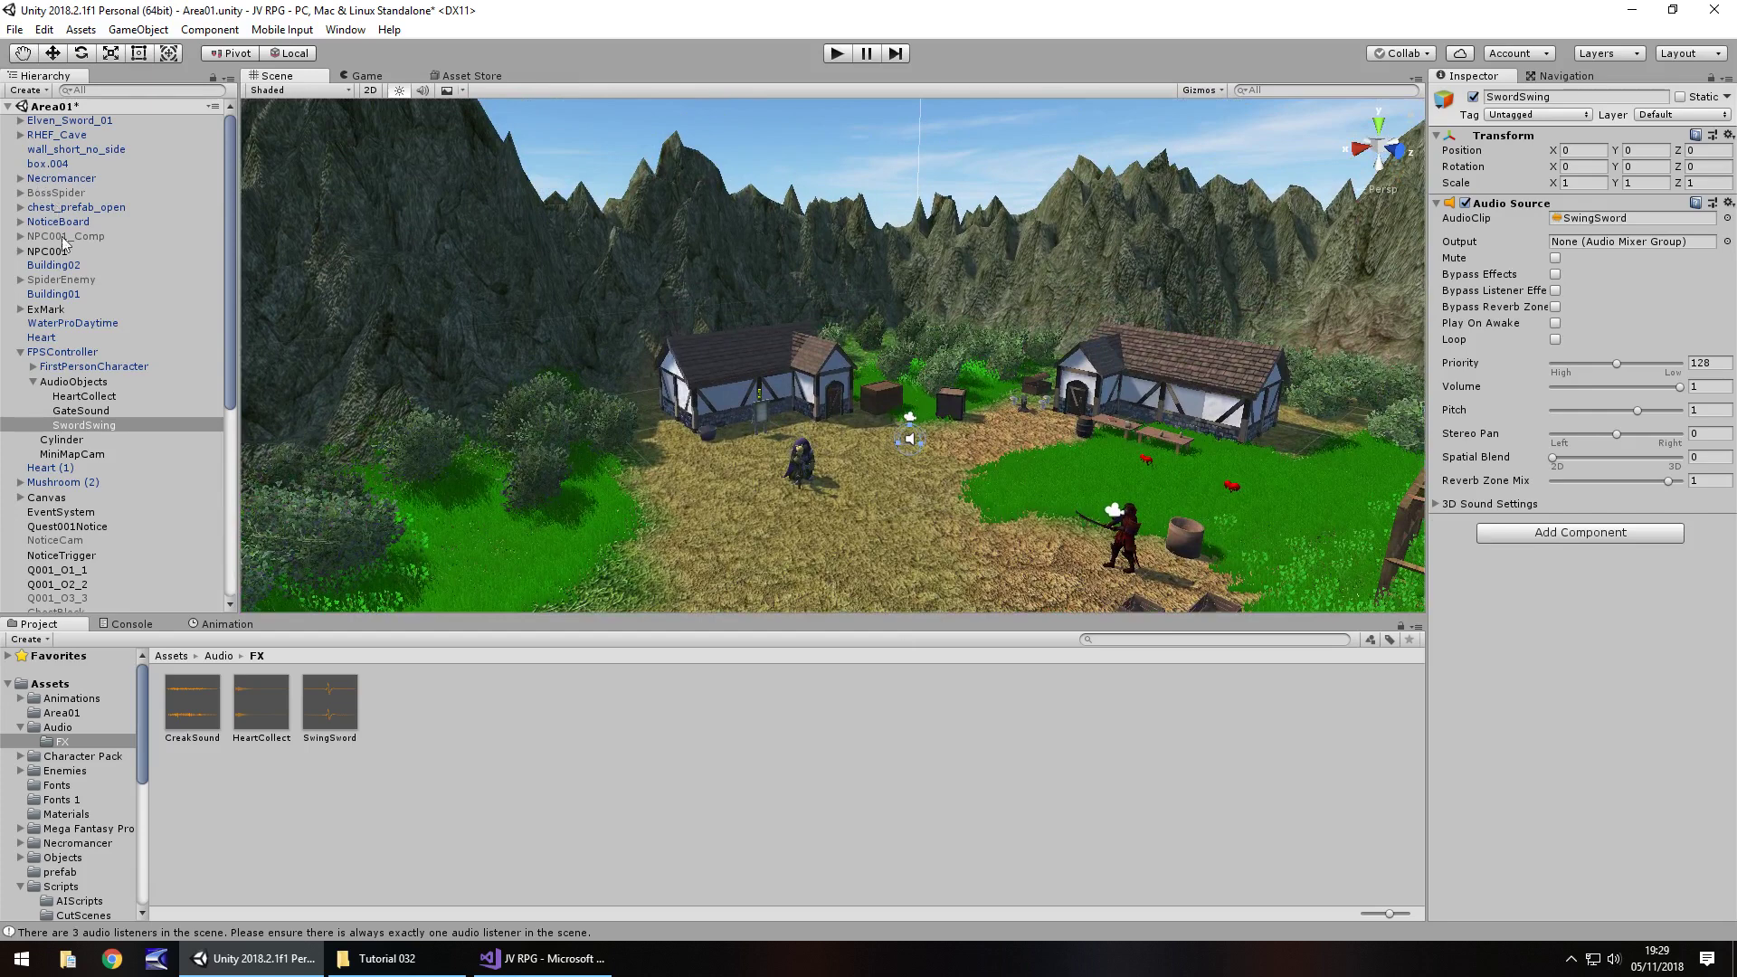
- Open the InflictDamage script of InflictDamageObj under FirstPersonCharacter in Visual Studio
left_click(106, 367)
left_click(34, 367)
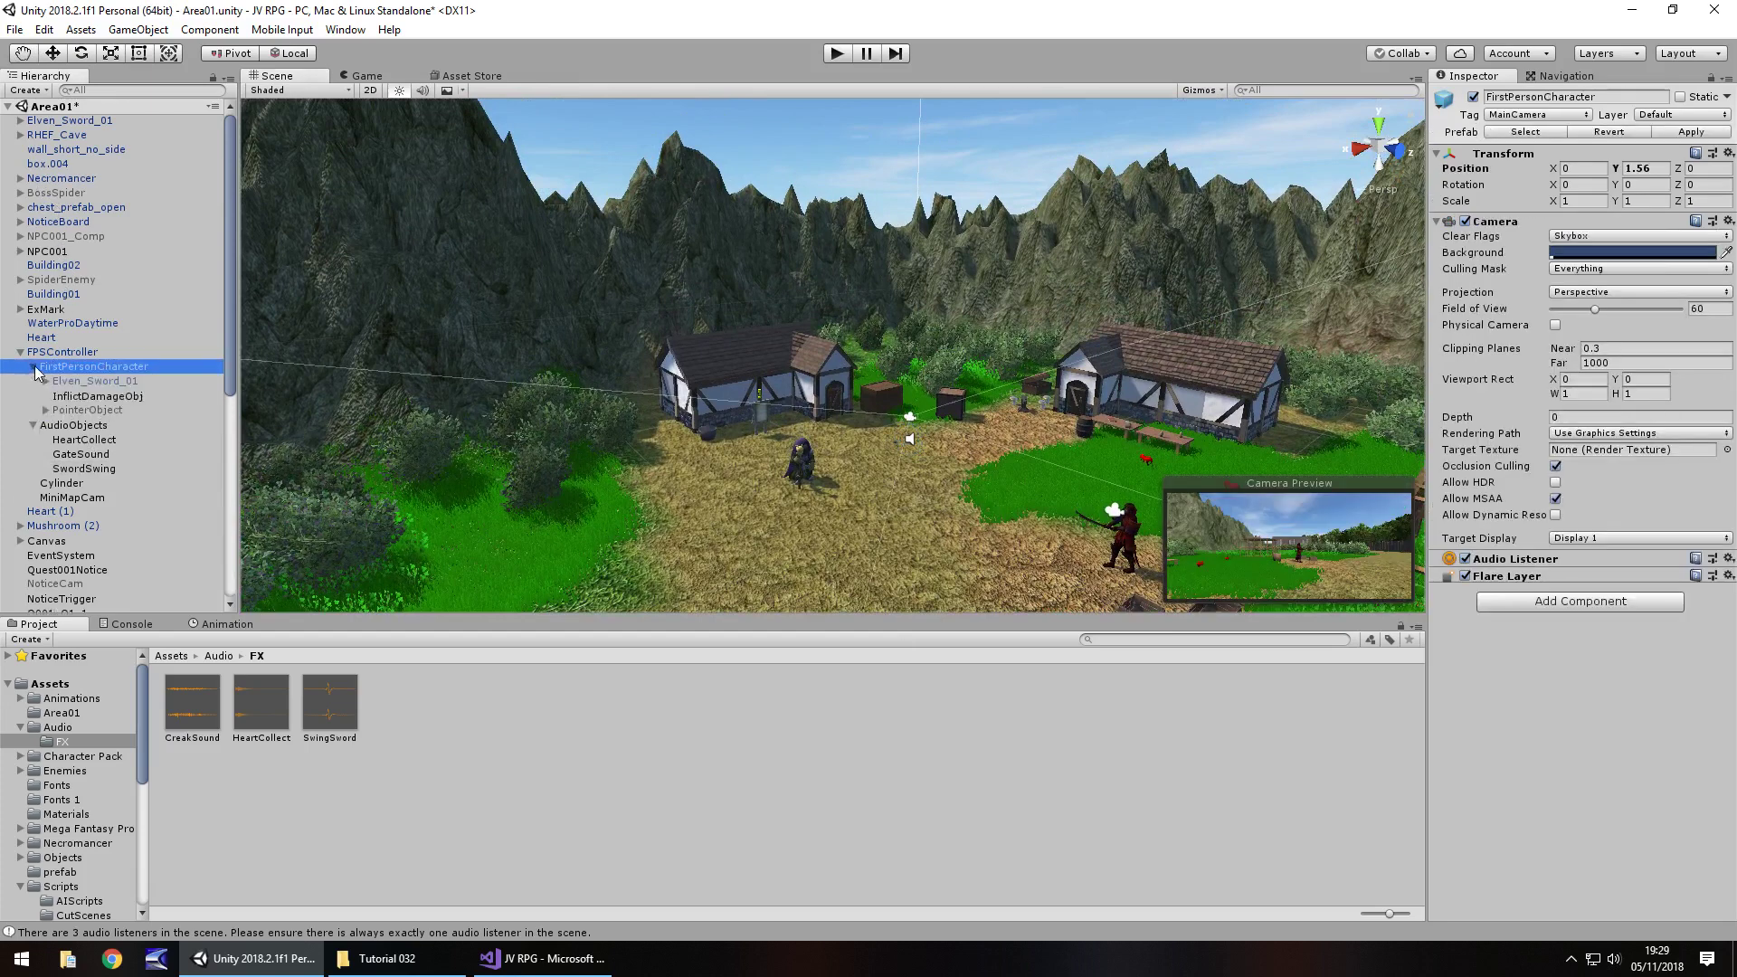
left_click(122, 396)
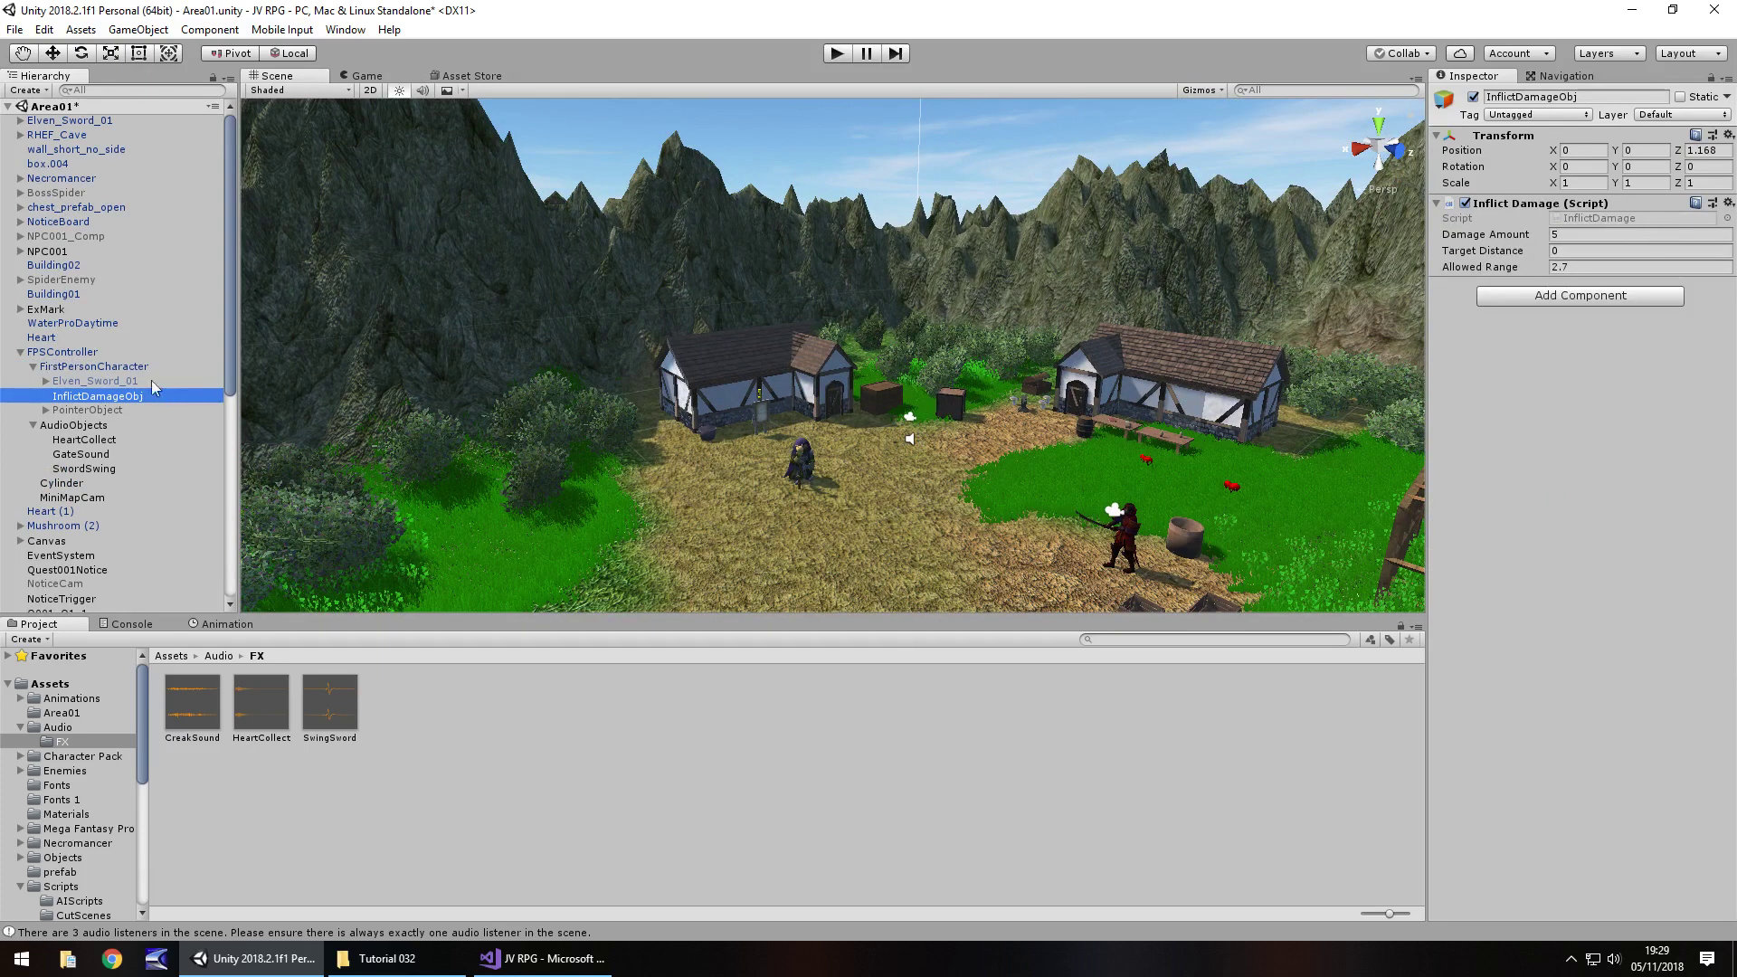
double_click(1616, 217)
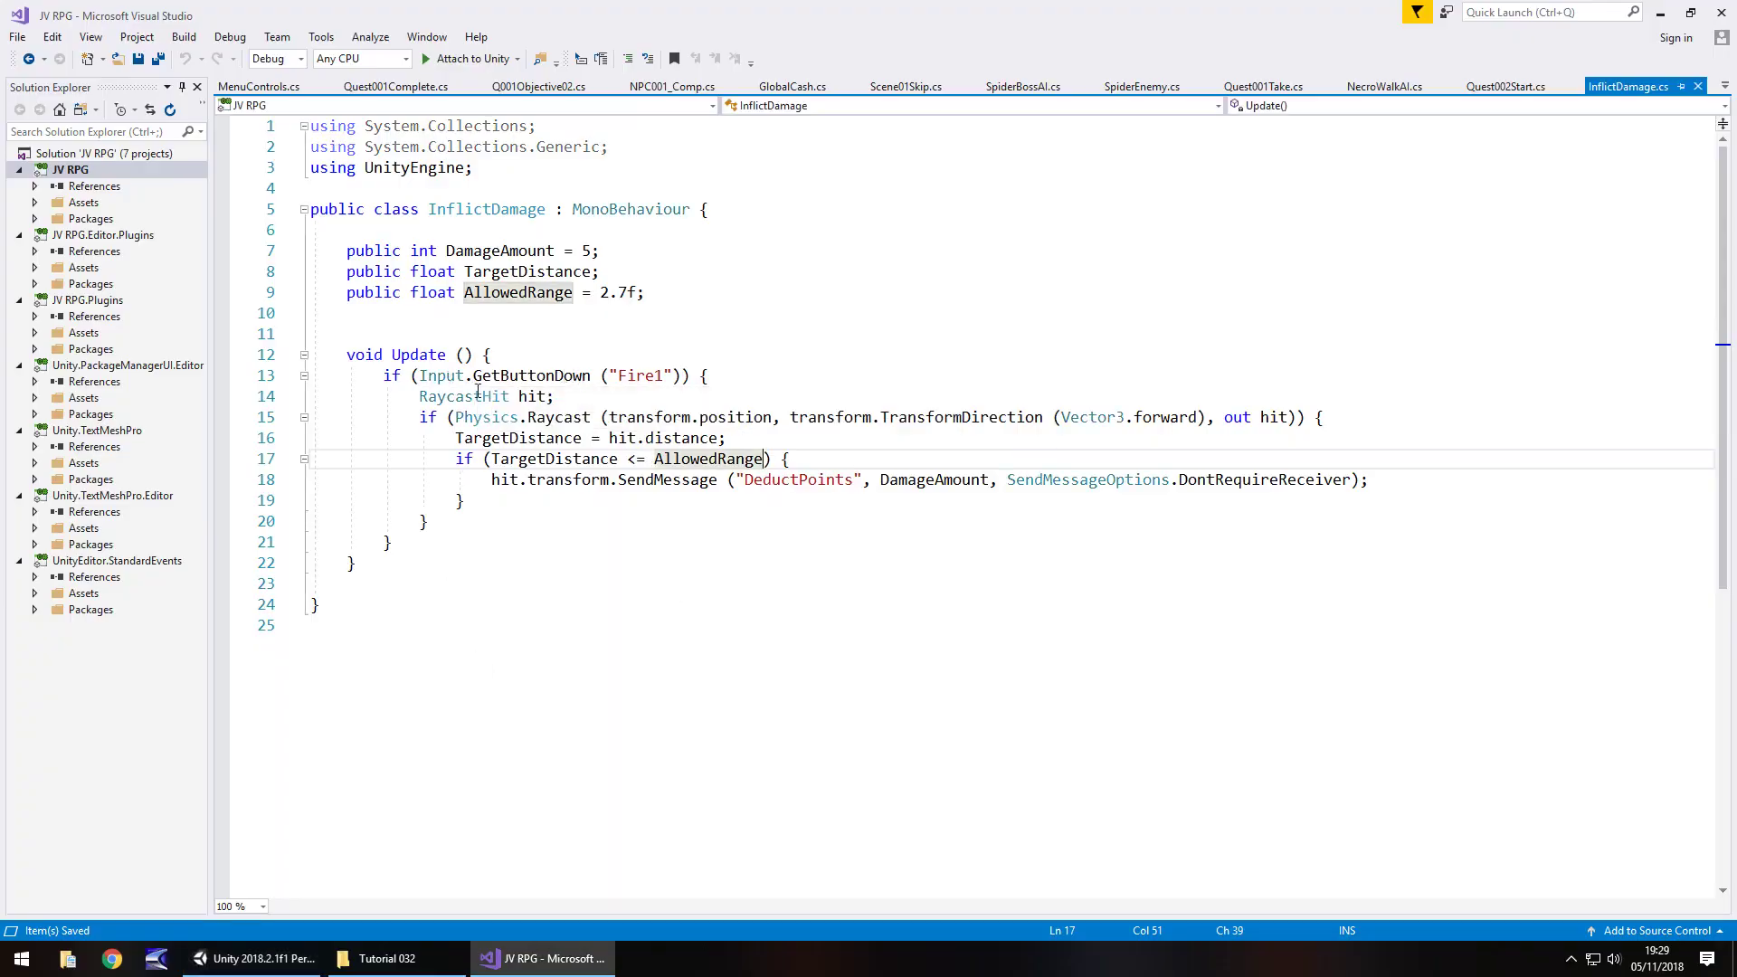
- Declare a public AudioSource variable named swingSword below AllowedRange in the InflictDamage class
left_click(423, 312)
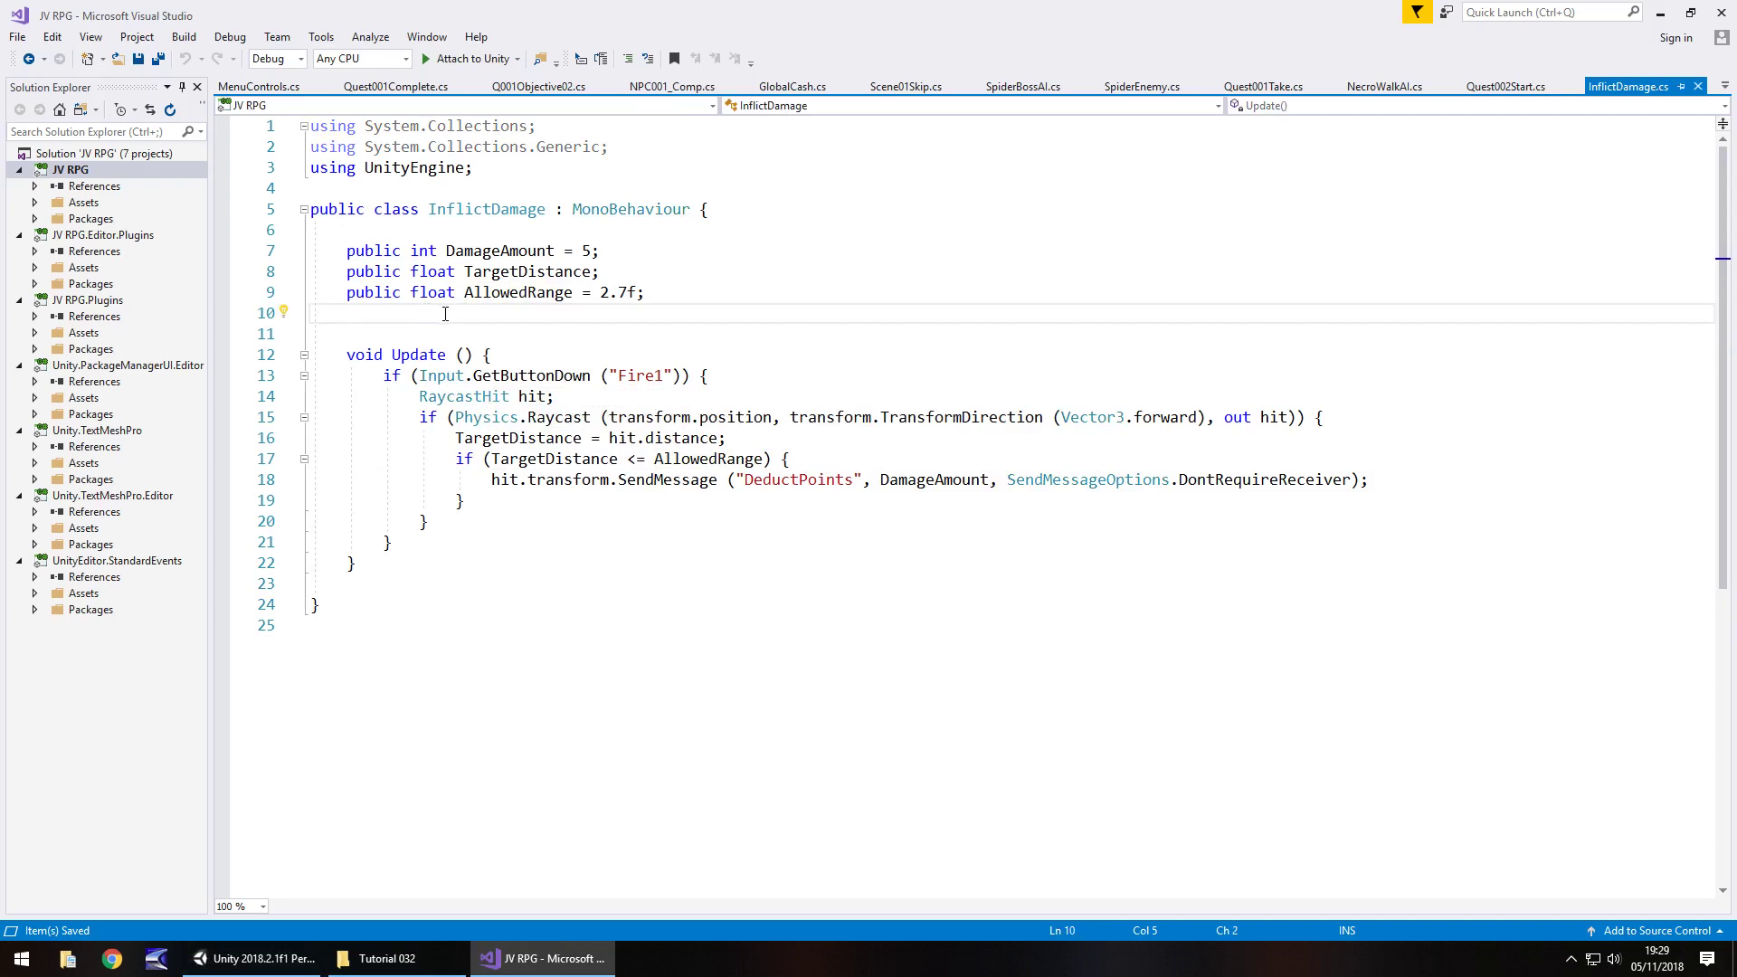
type("public A")
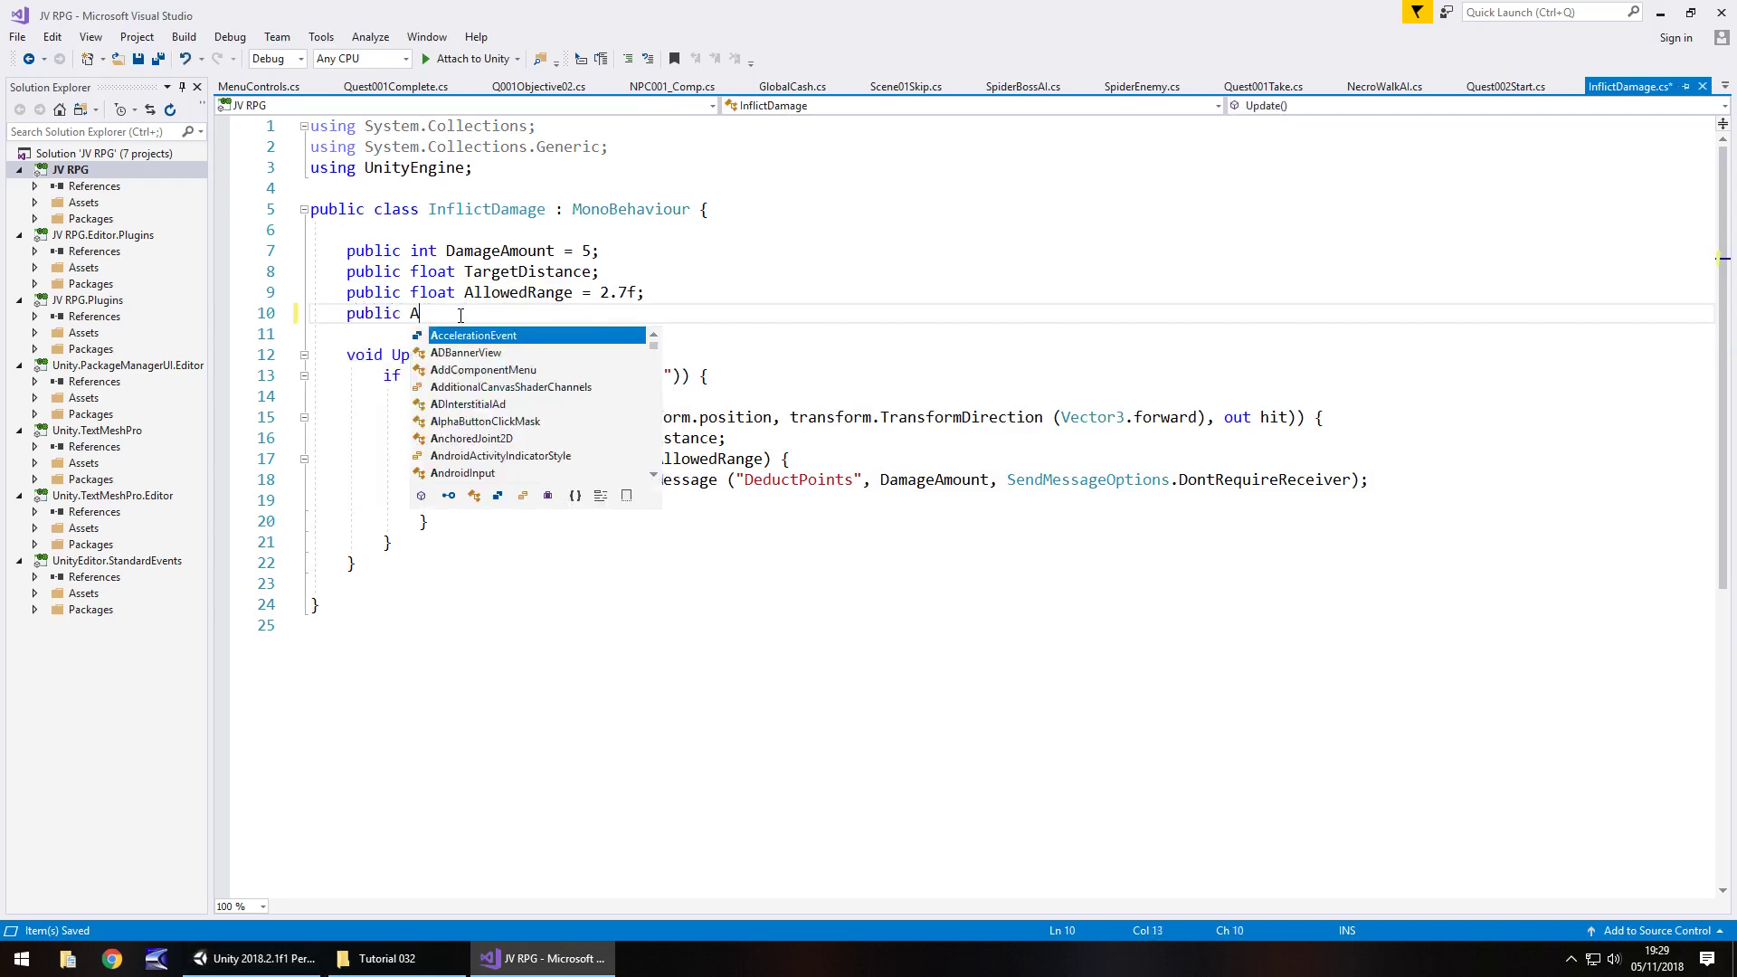
type("udioSource ")
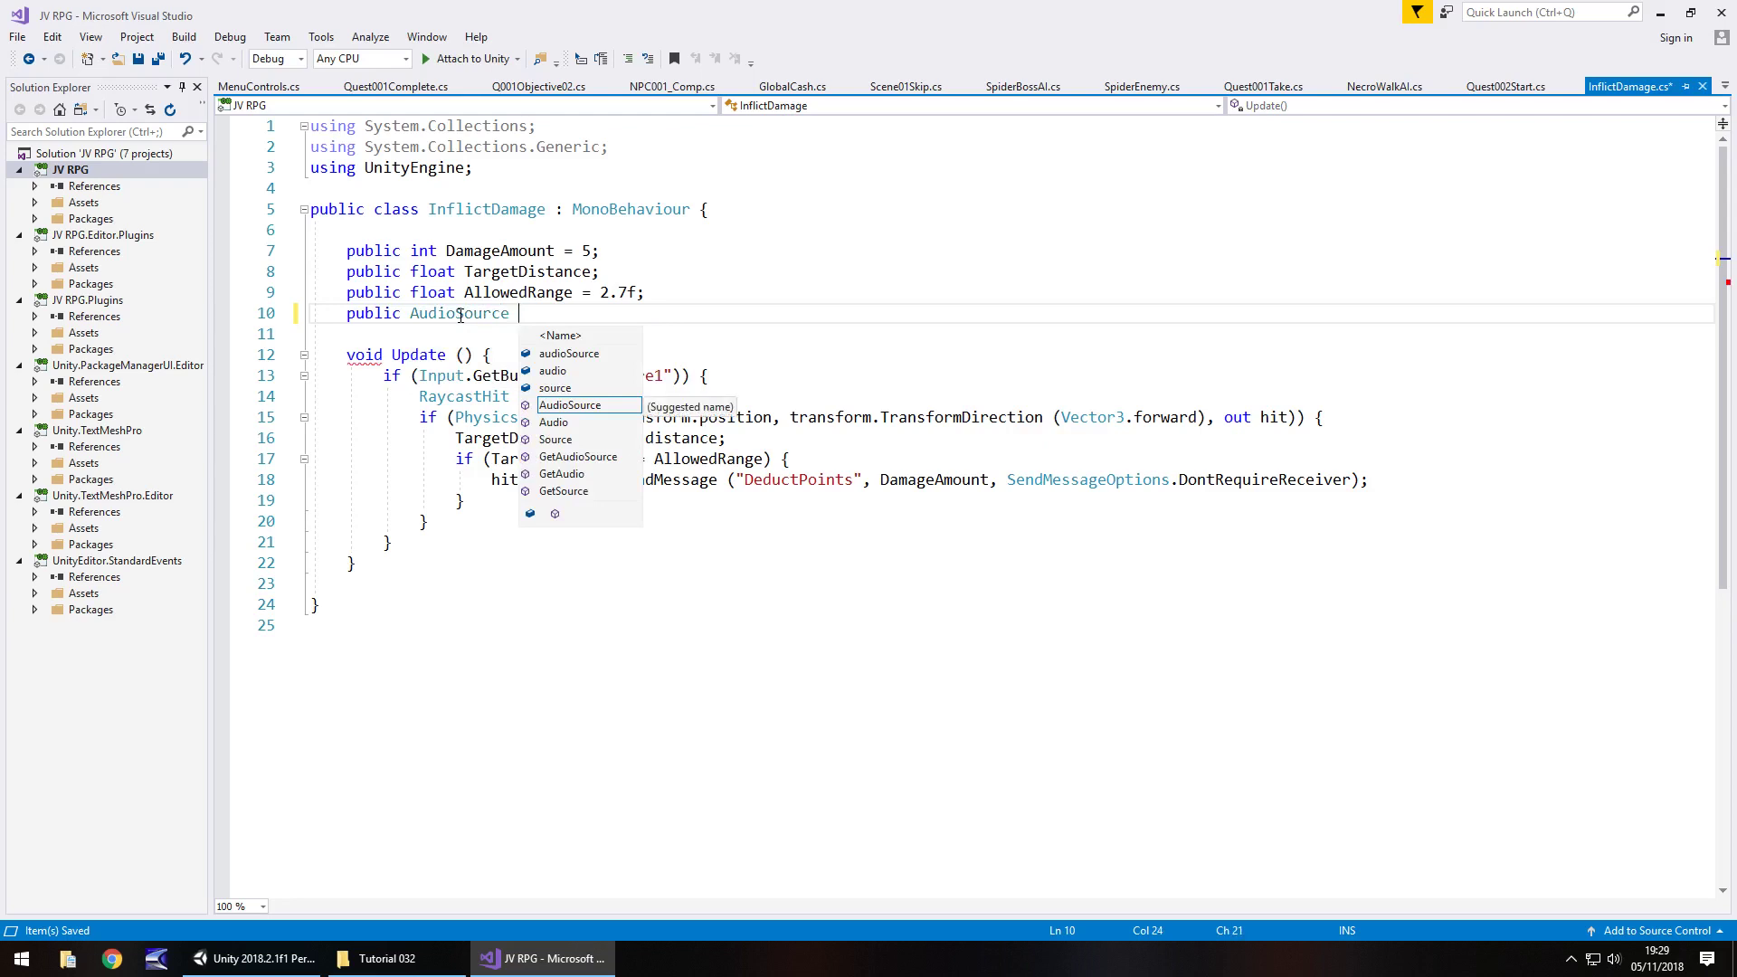
type("swingSword")
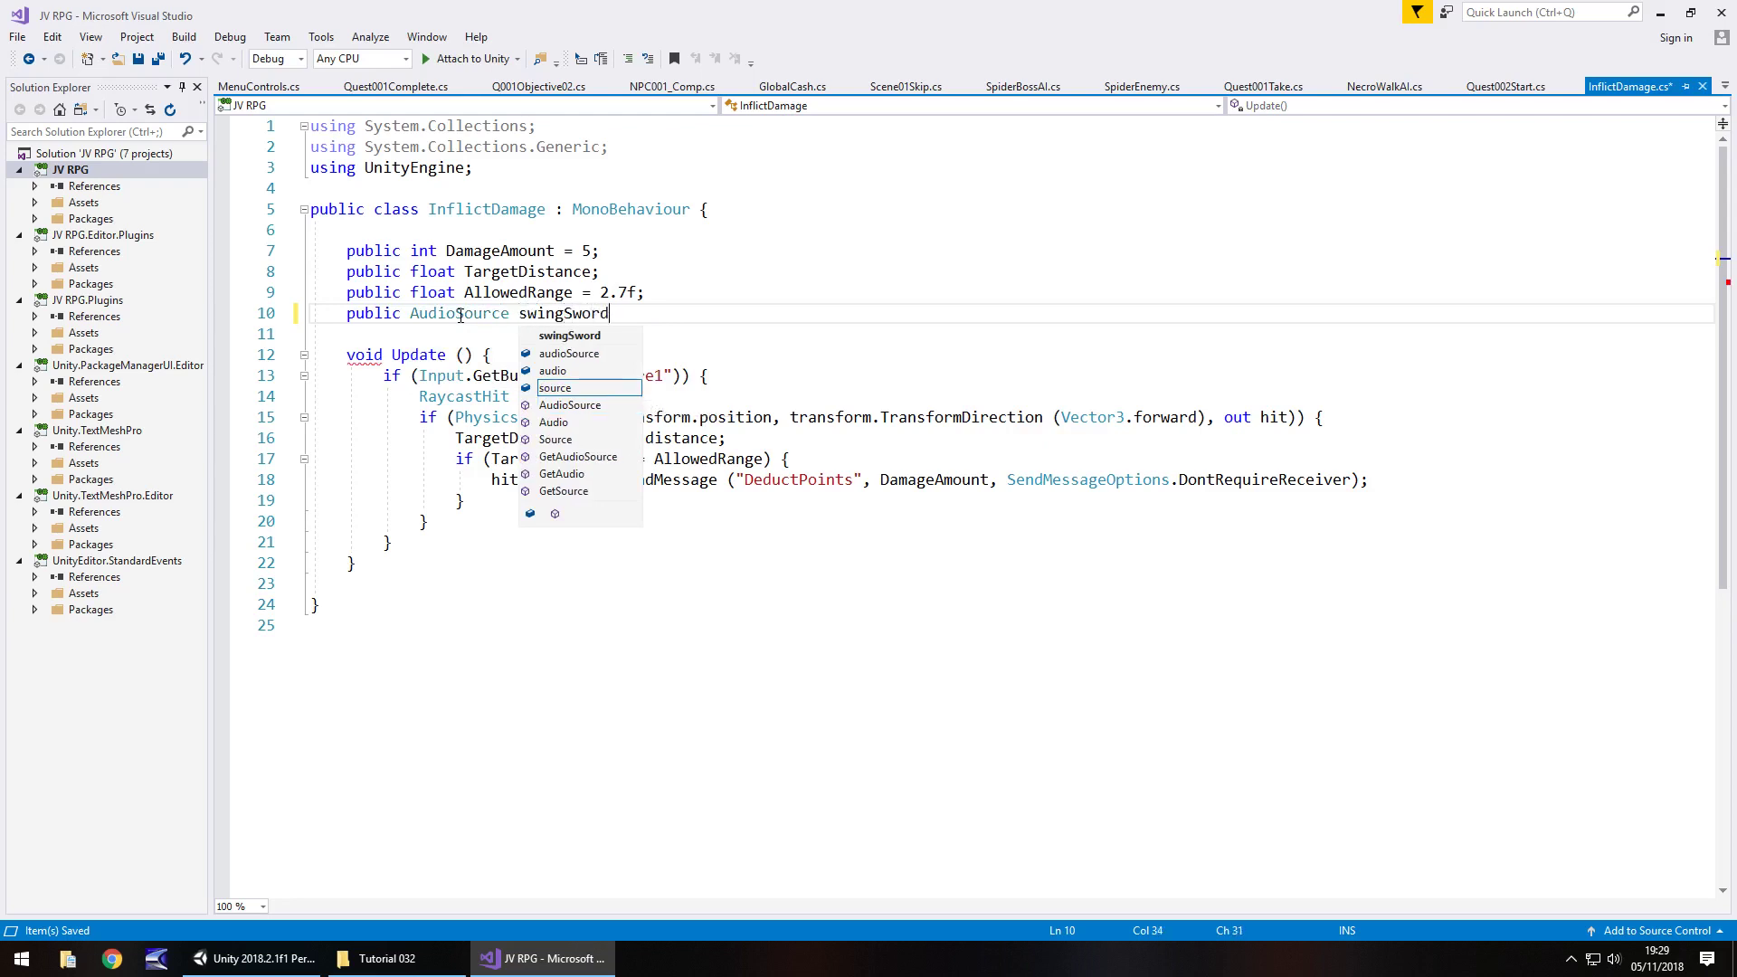
type(";")
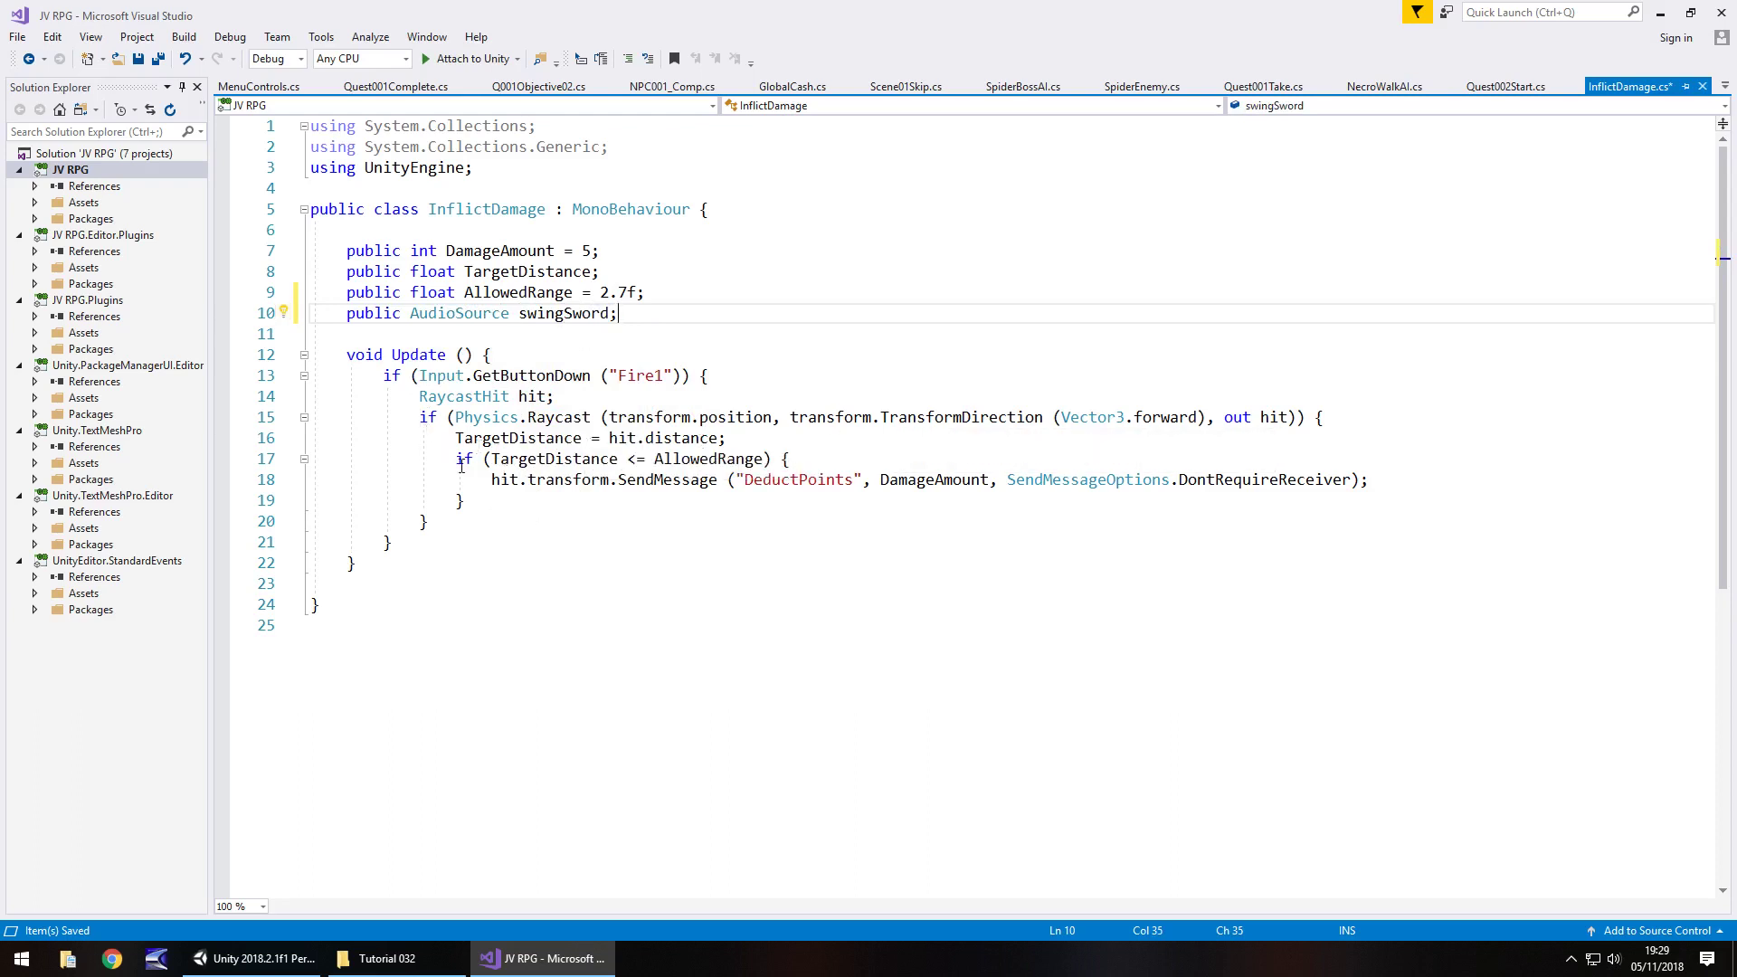
- Add swingSword.Play(); after the TargetDistance = hit.distance line in Update and save the script
left_click(750, 441)
key("Return")
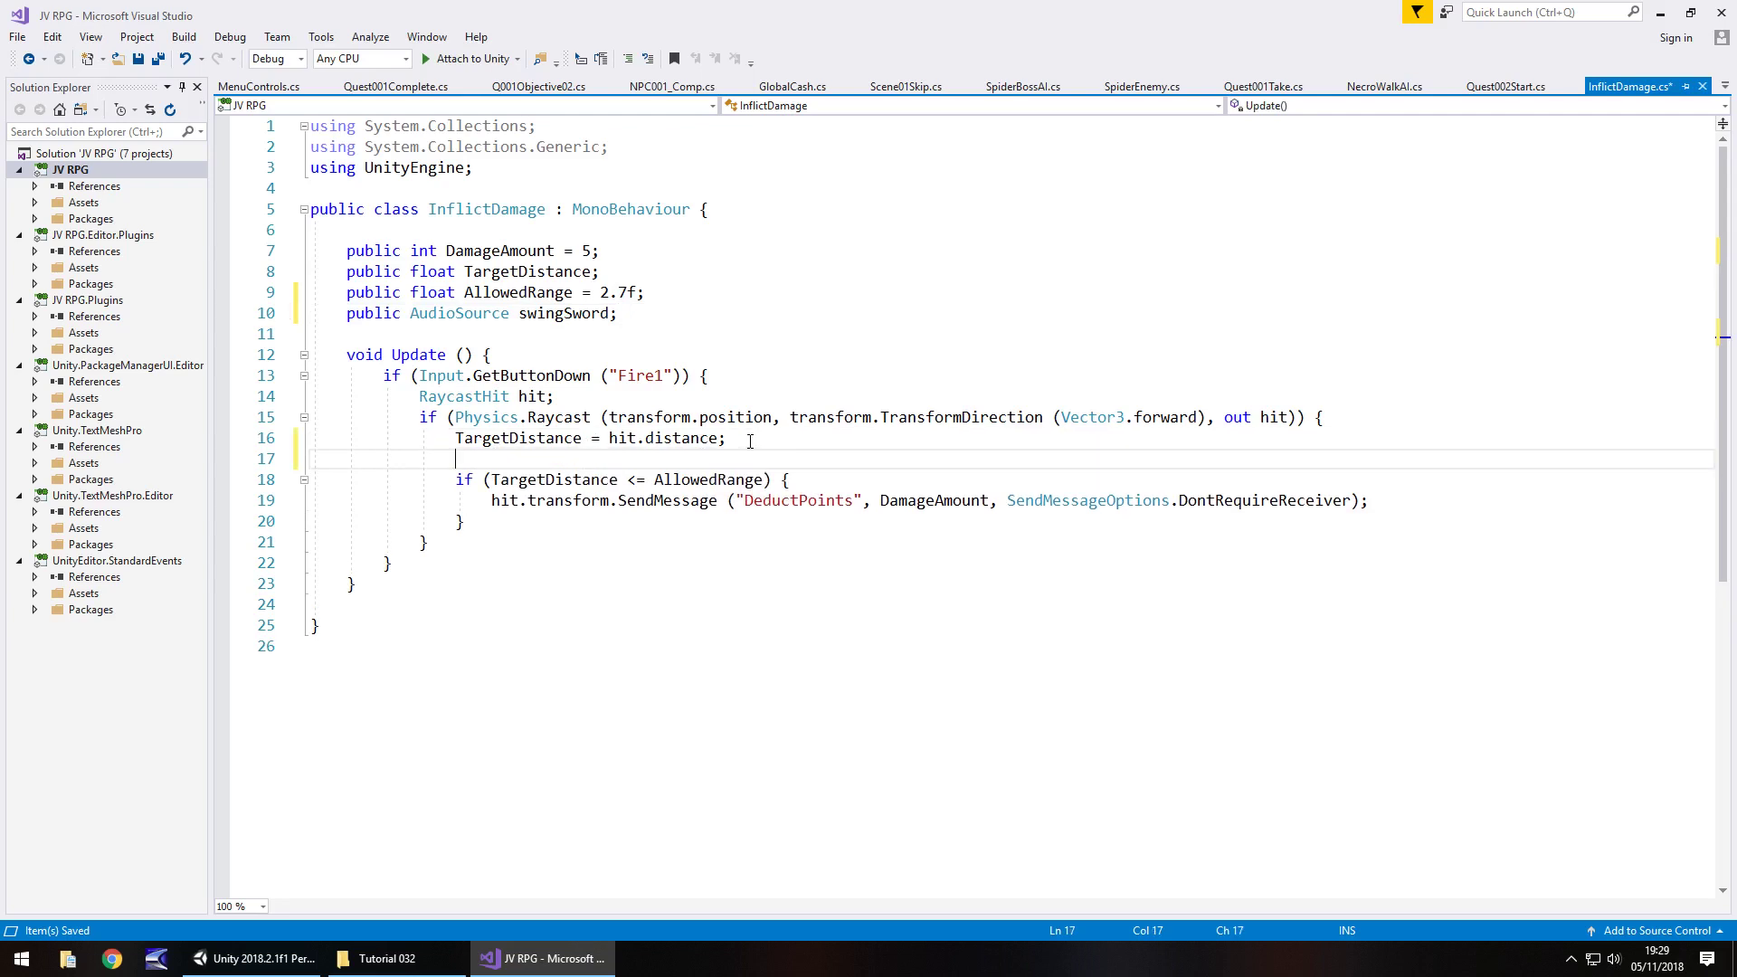
type("swingSword.Play")
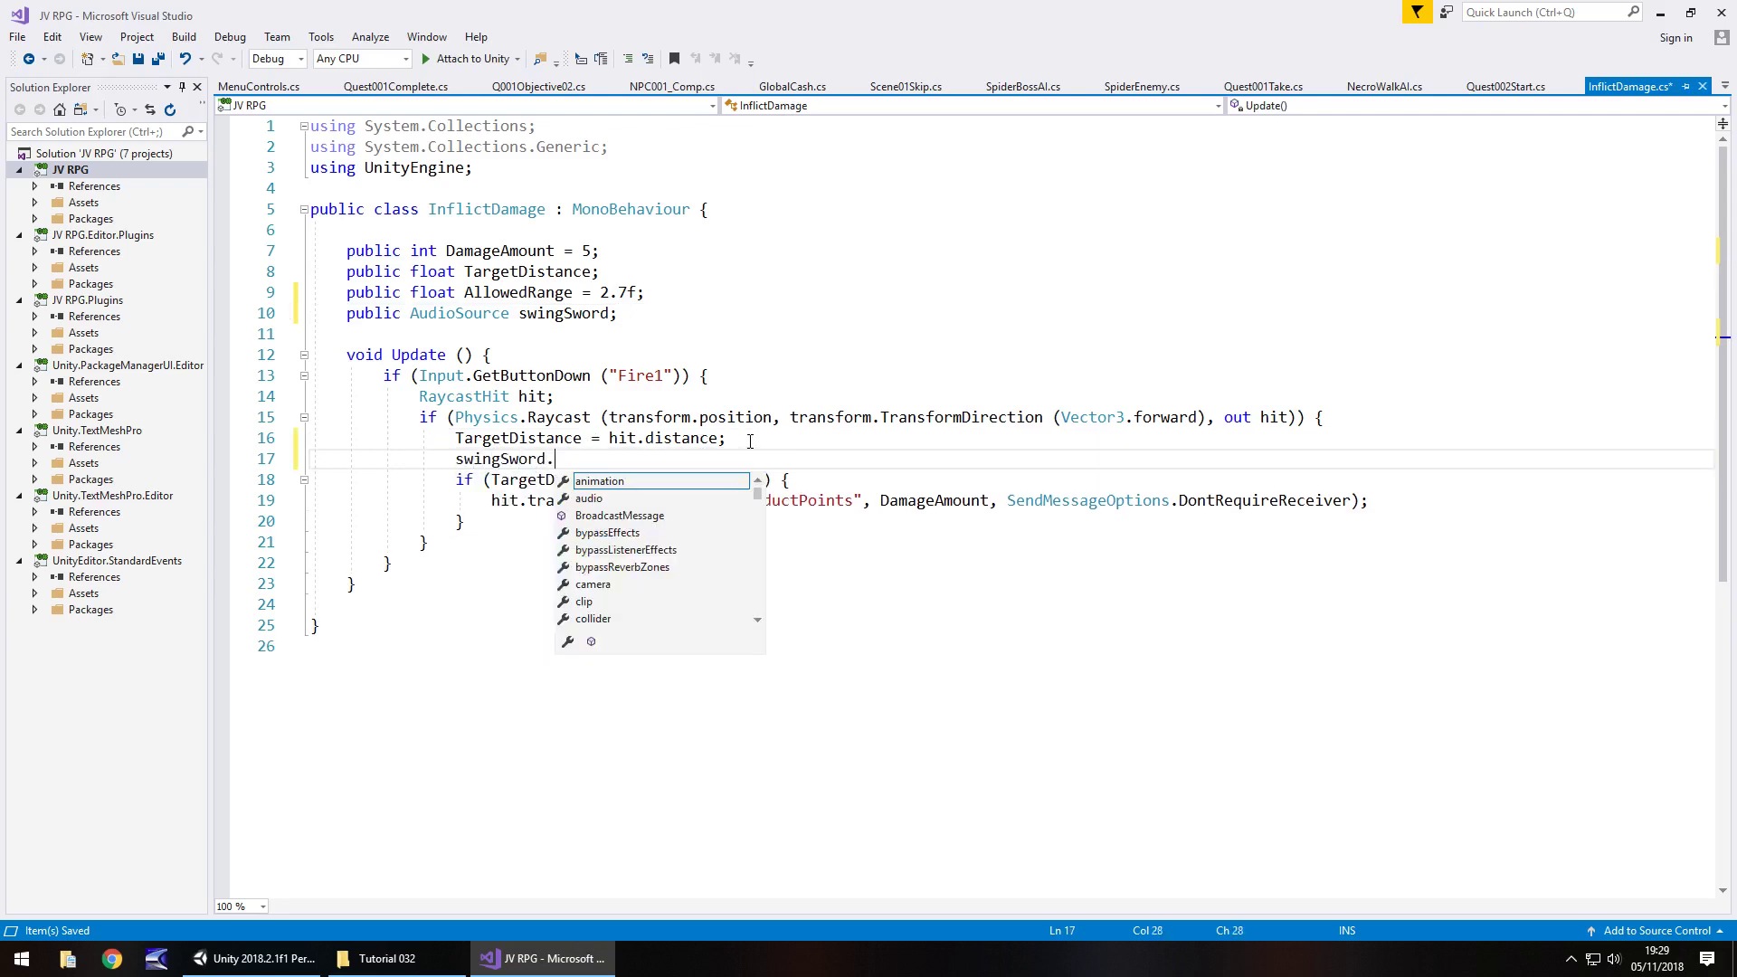
key("Escape")
type("();")
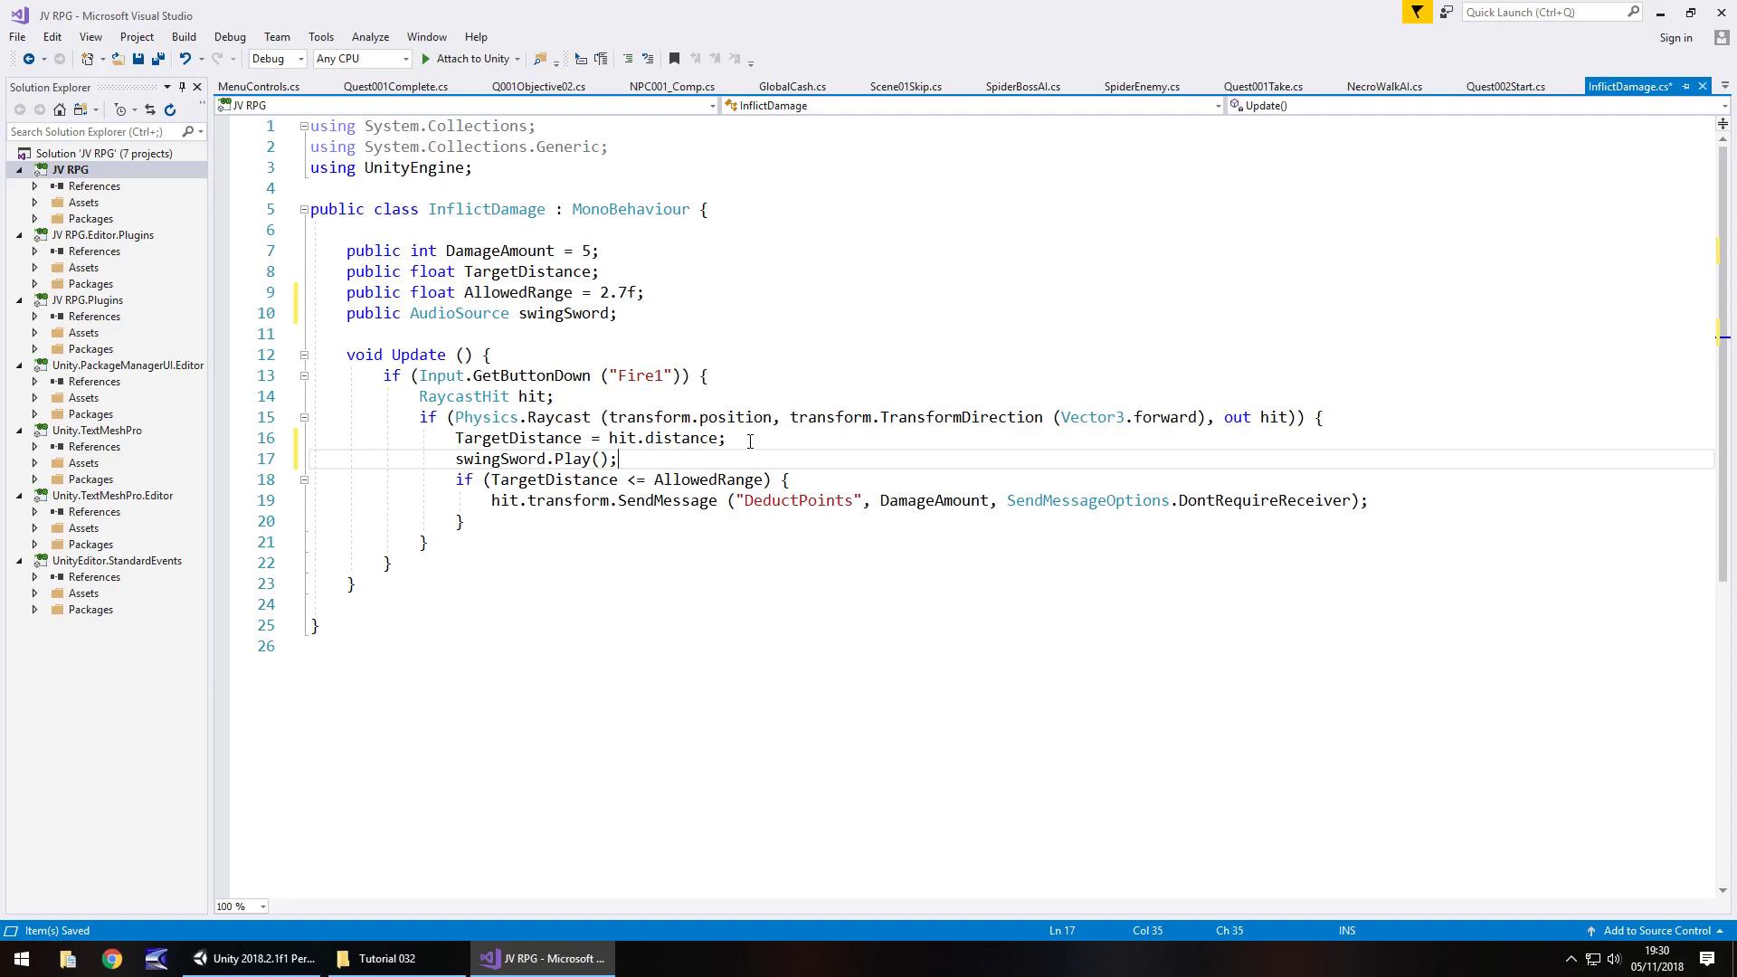
key("ctrl+s")
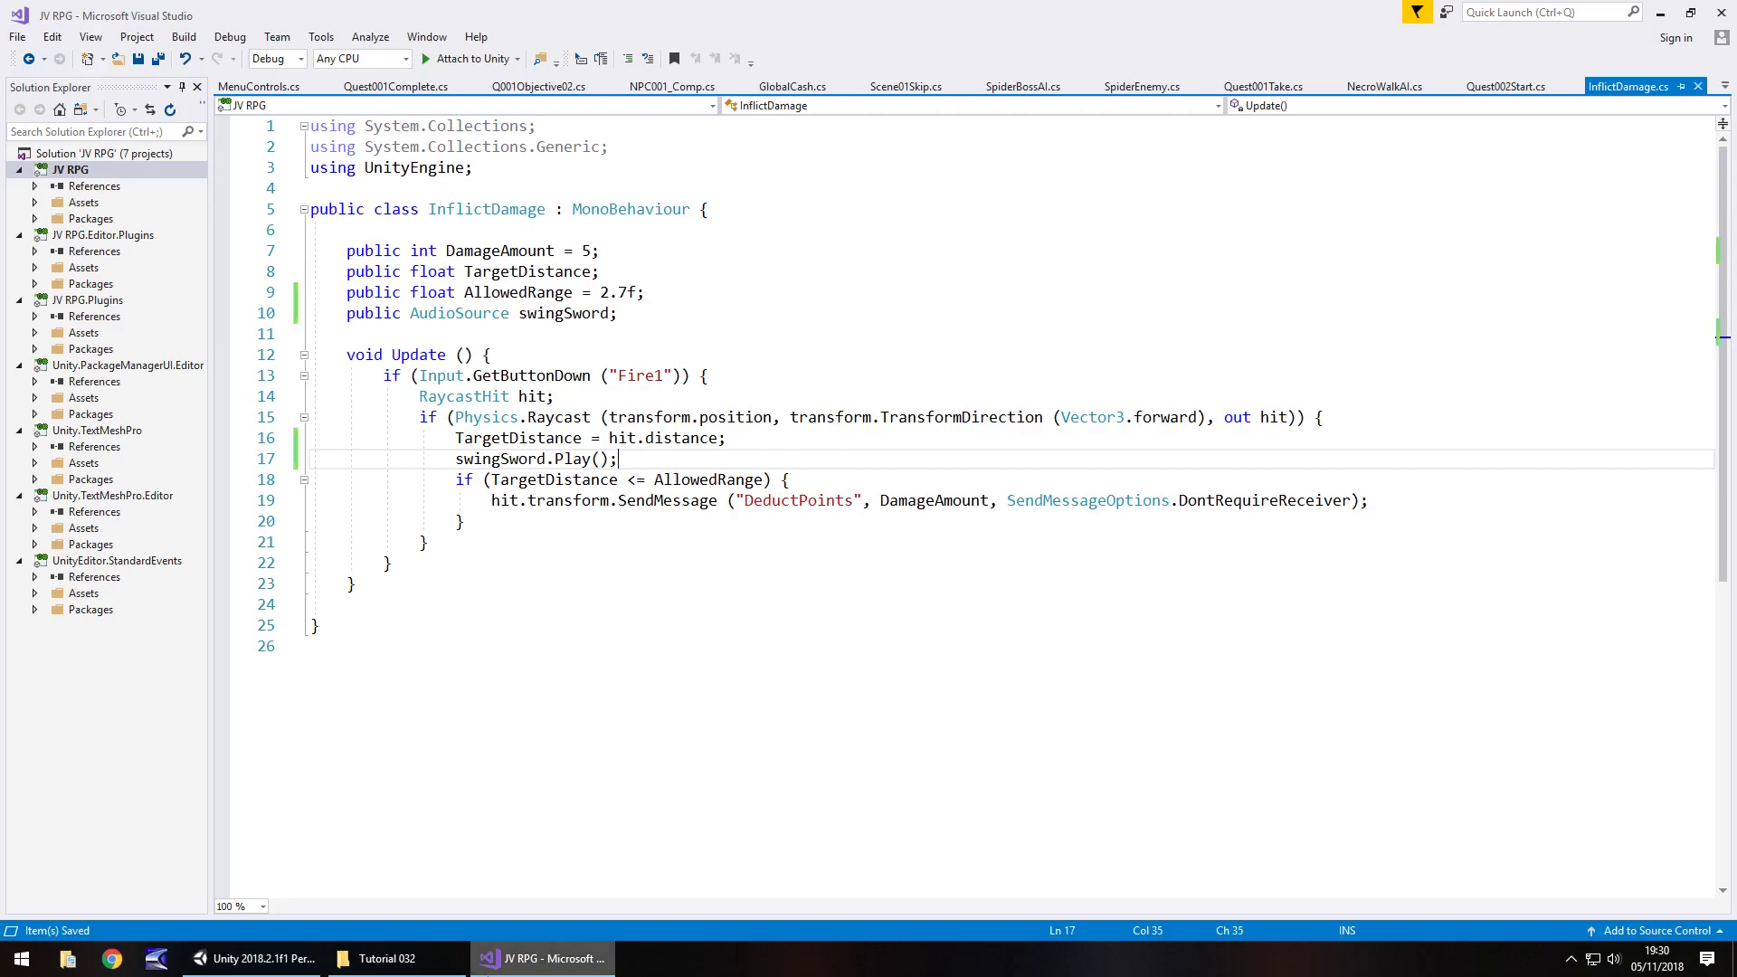
- Back in Unity, assign SwordSwing to the Swing Sword field of the Inflict Damage script and save the scene
left_click(255, 959)
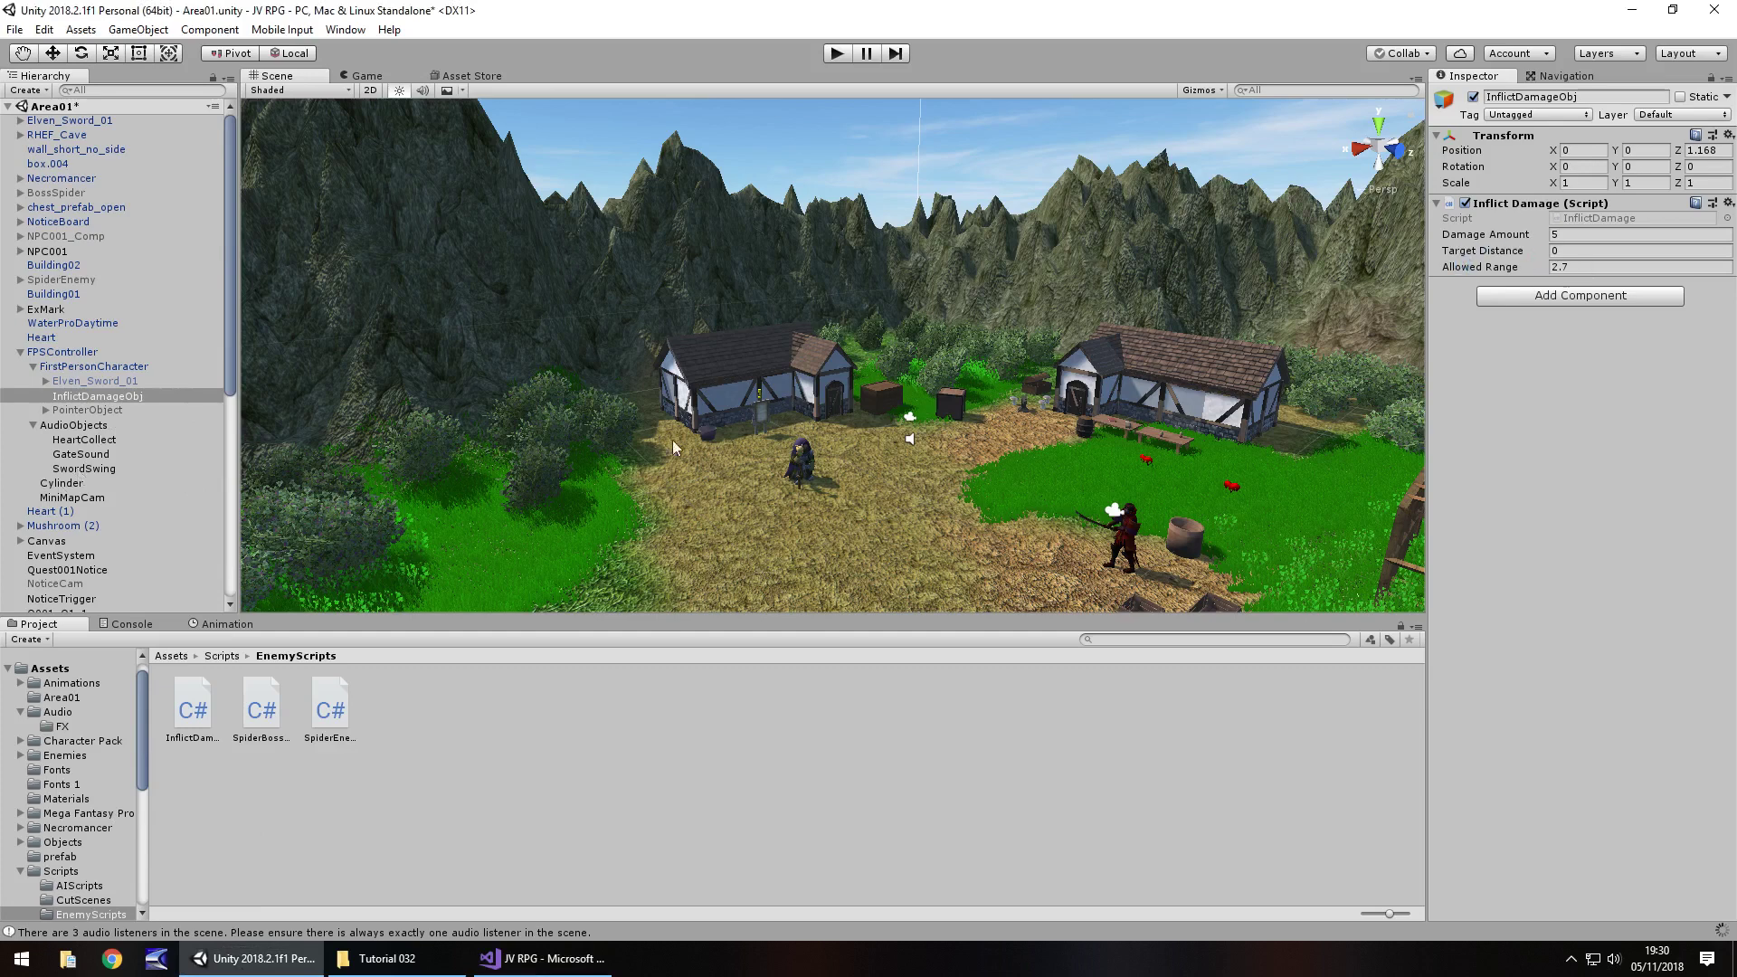
left_click_drag(84, 469, 1655, 284)
key("ctrl+s")
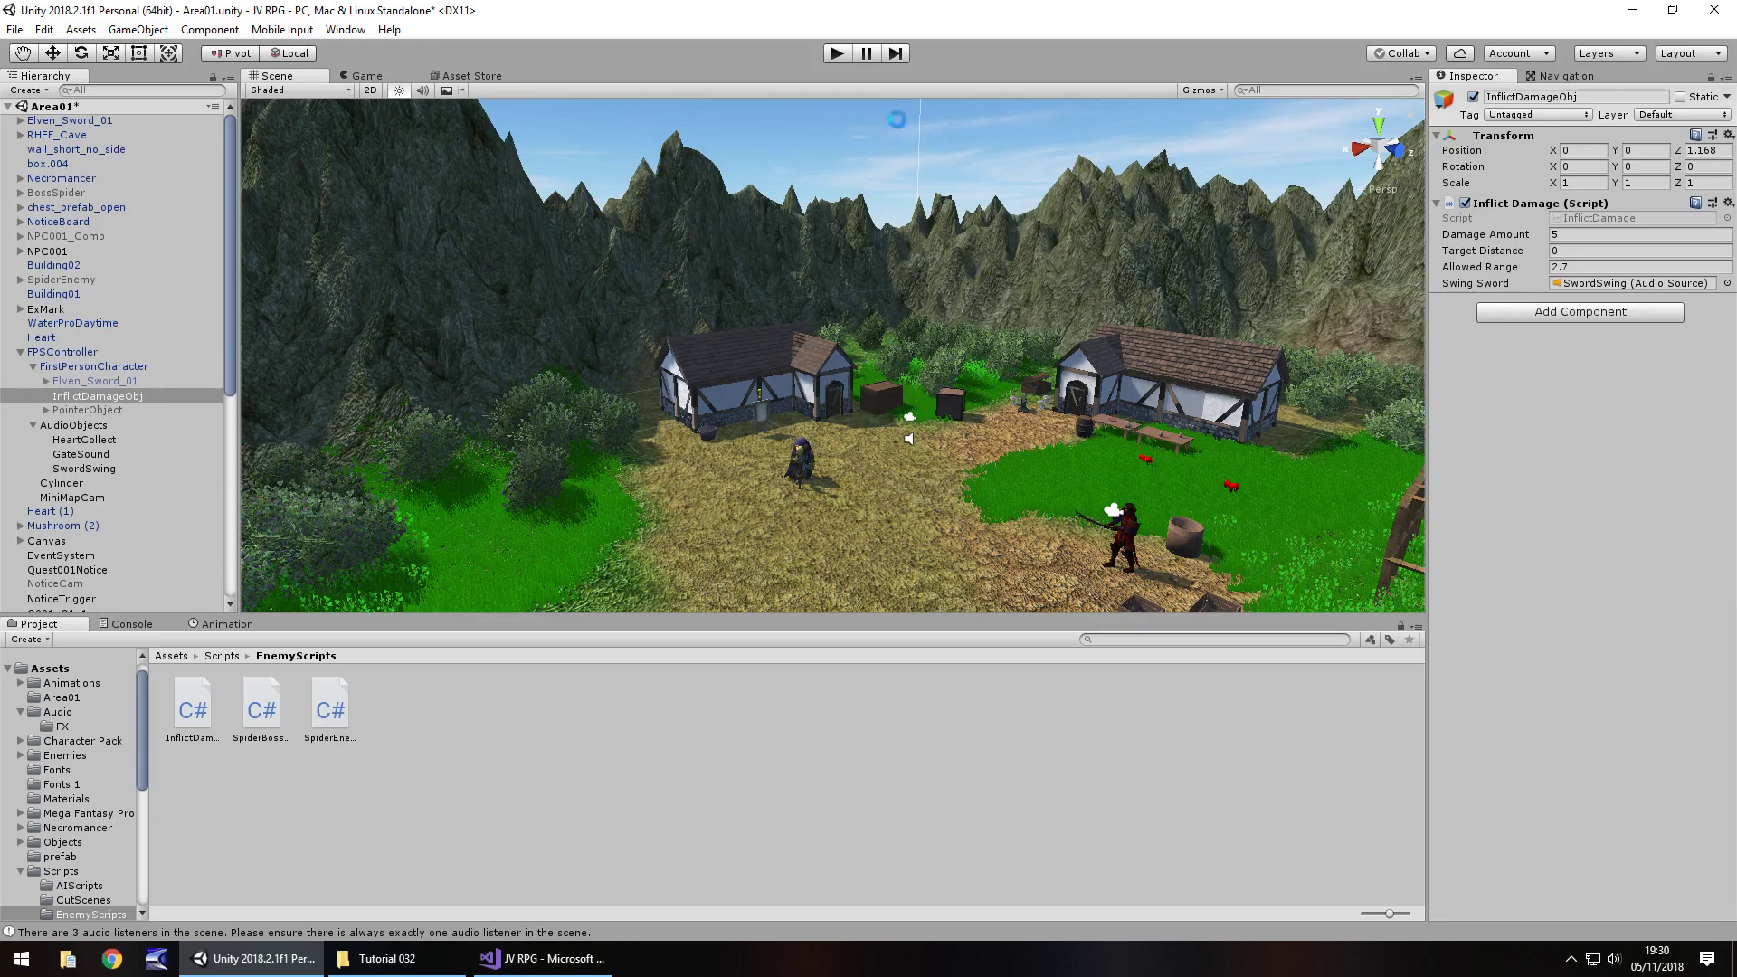
- Start play-testing the scene, walk to the notice board by the village house and accept its quest
left_click(838, 54)
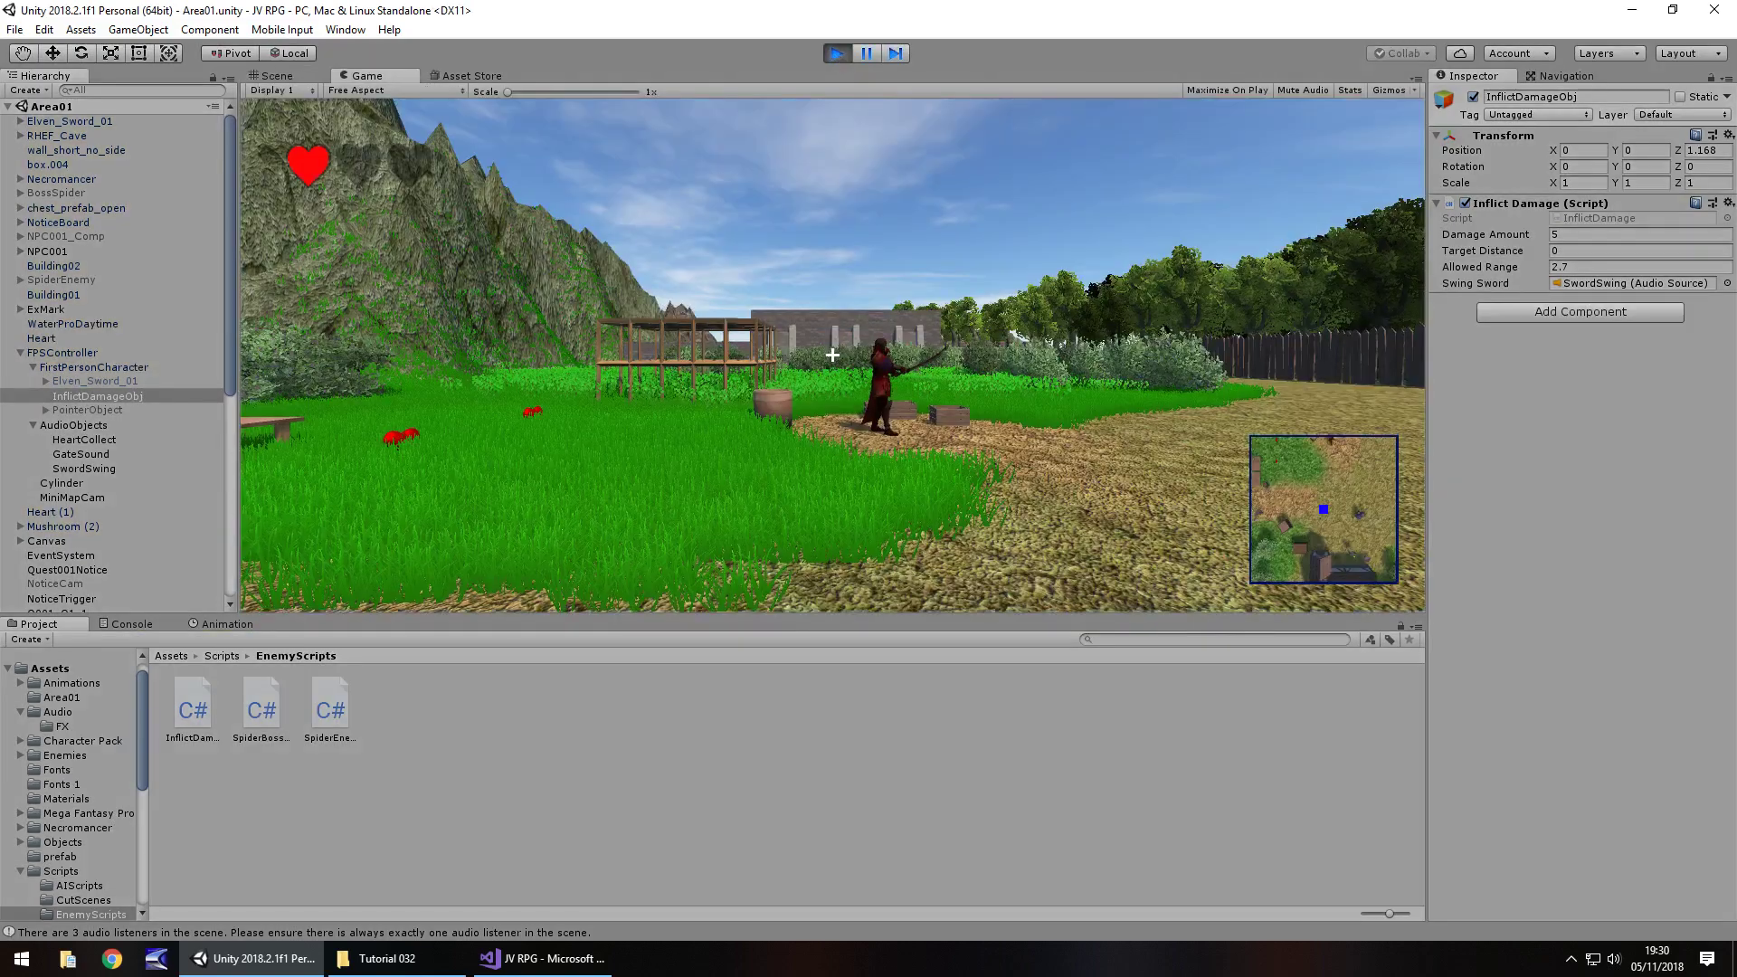
key("w")
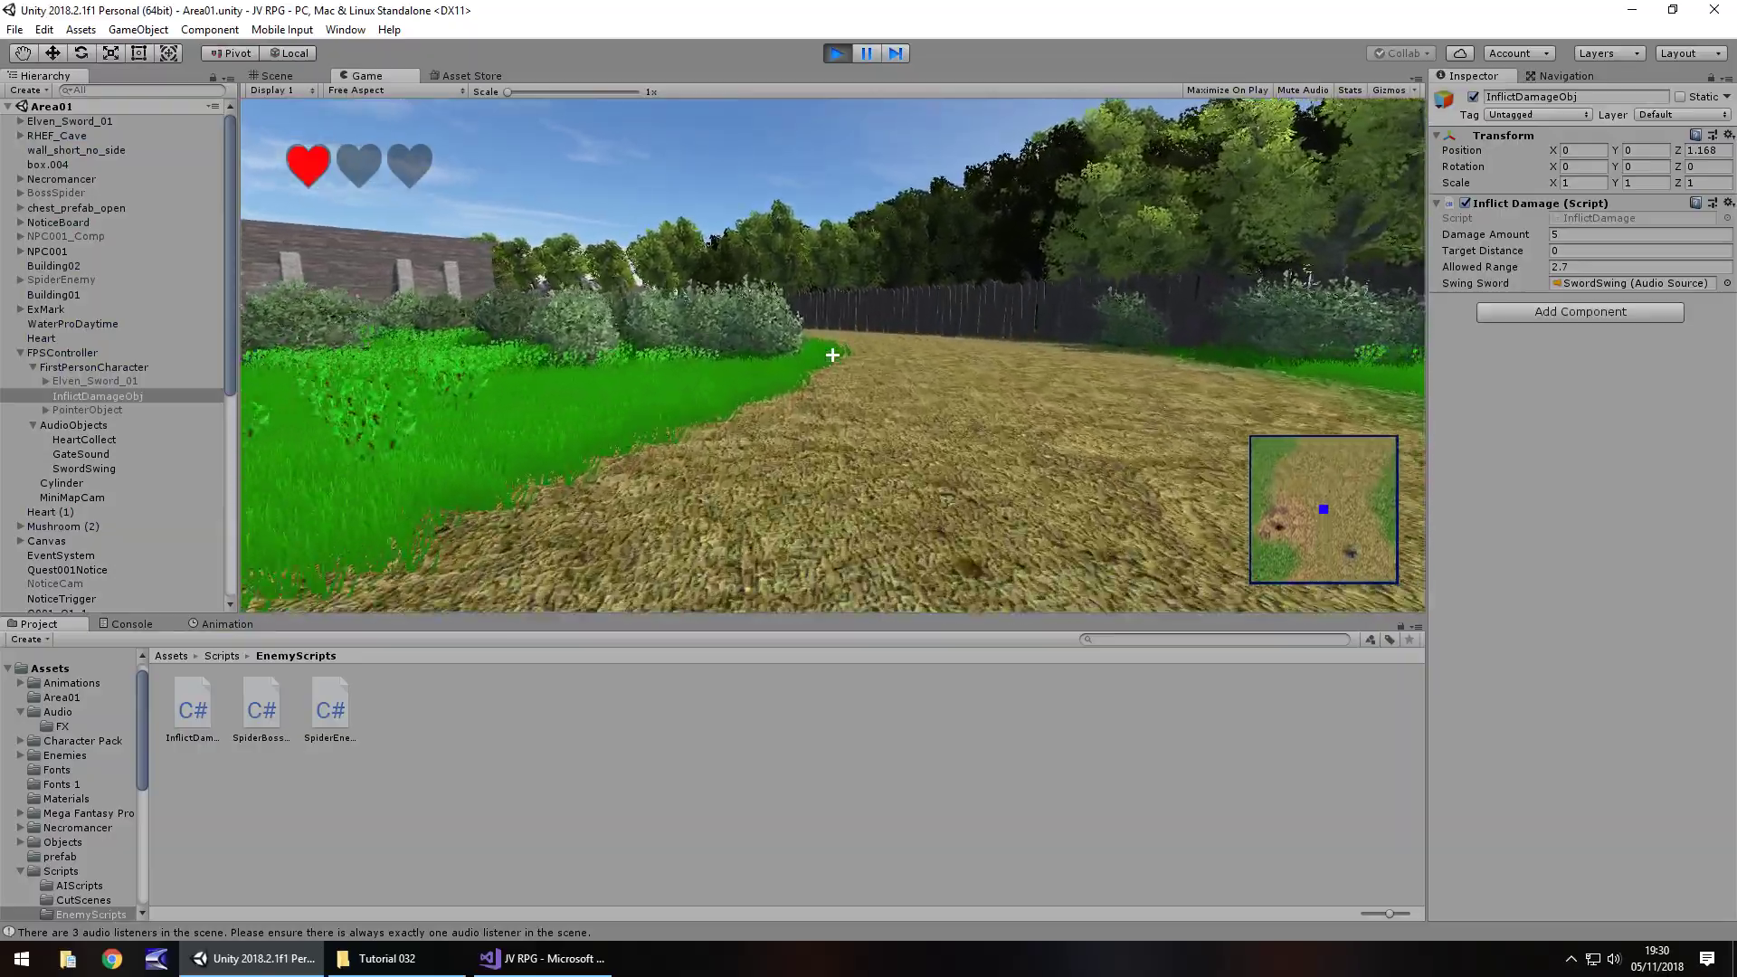
key("w")
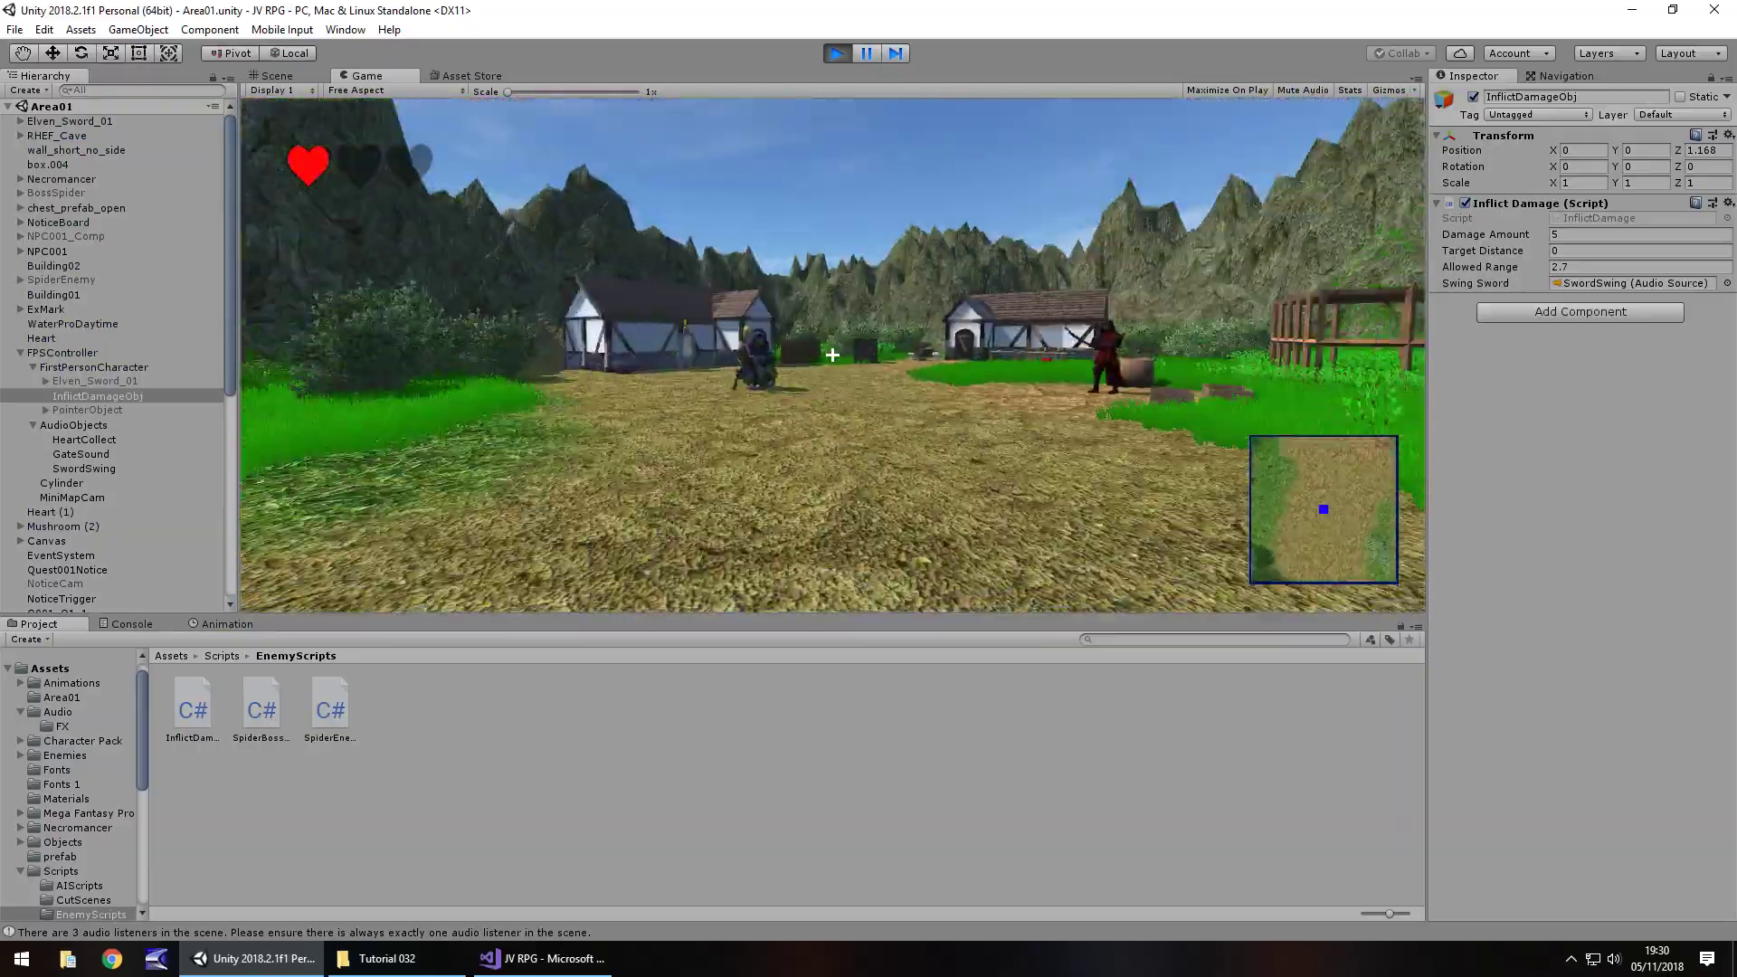
key("w")
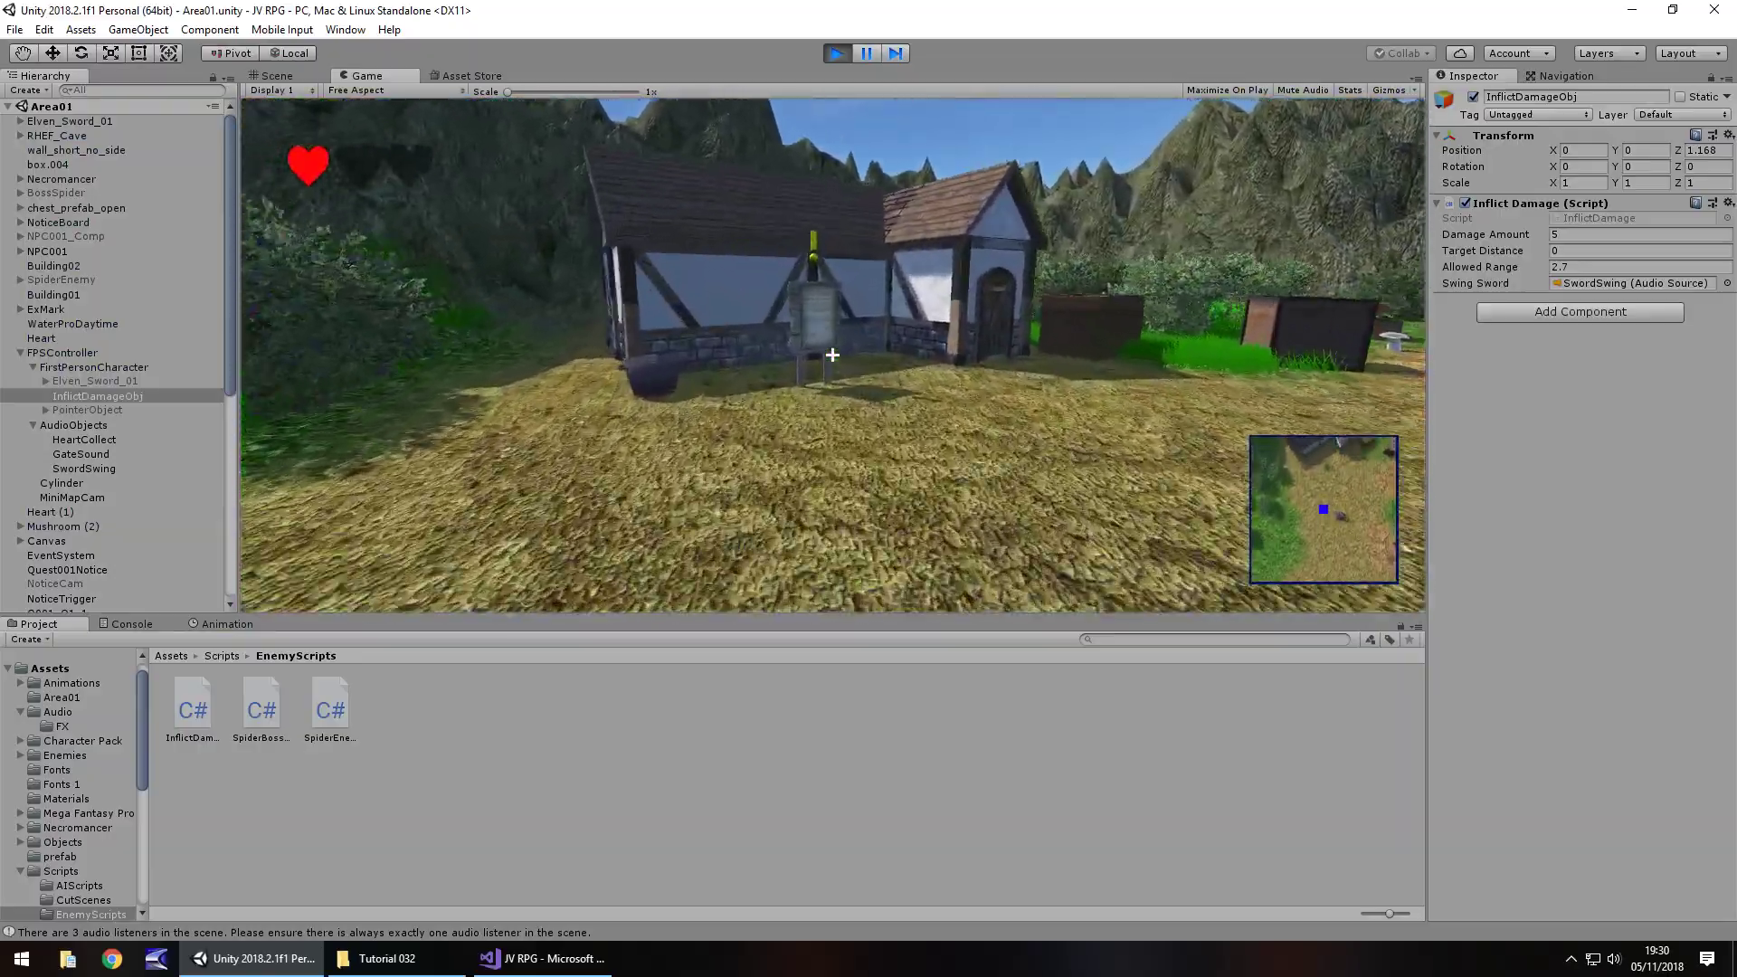
key("e")
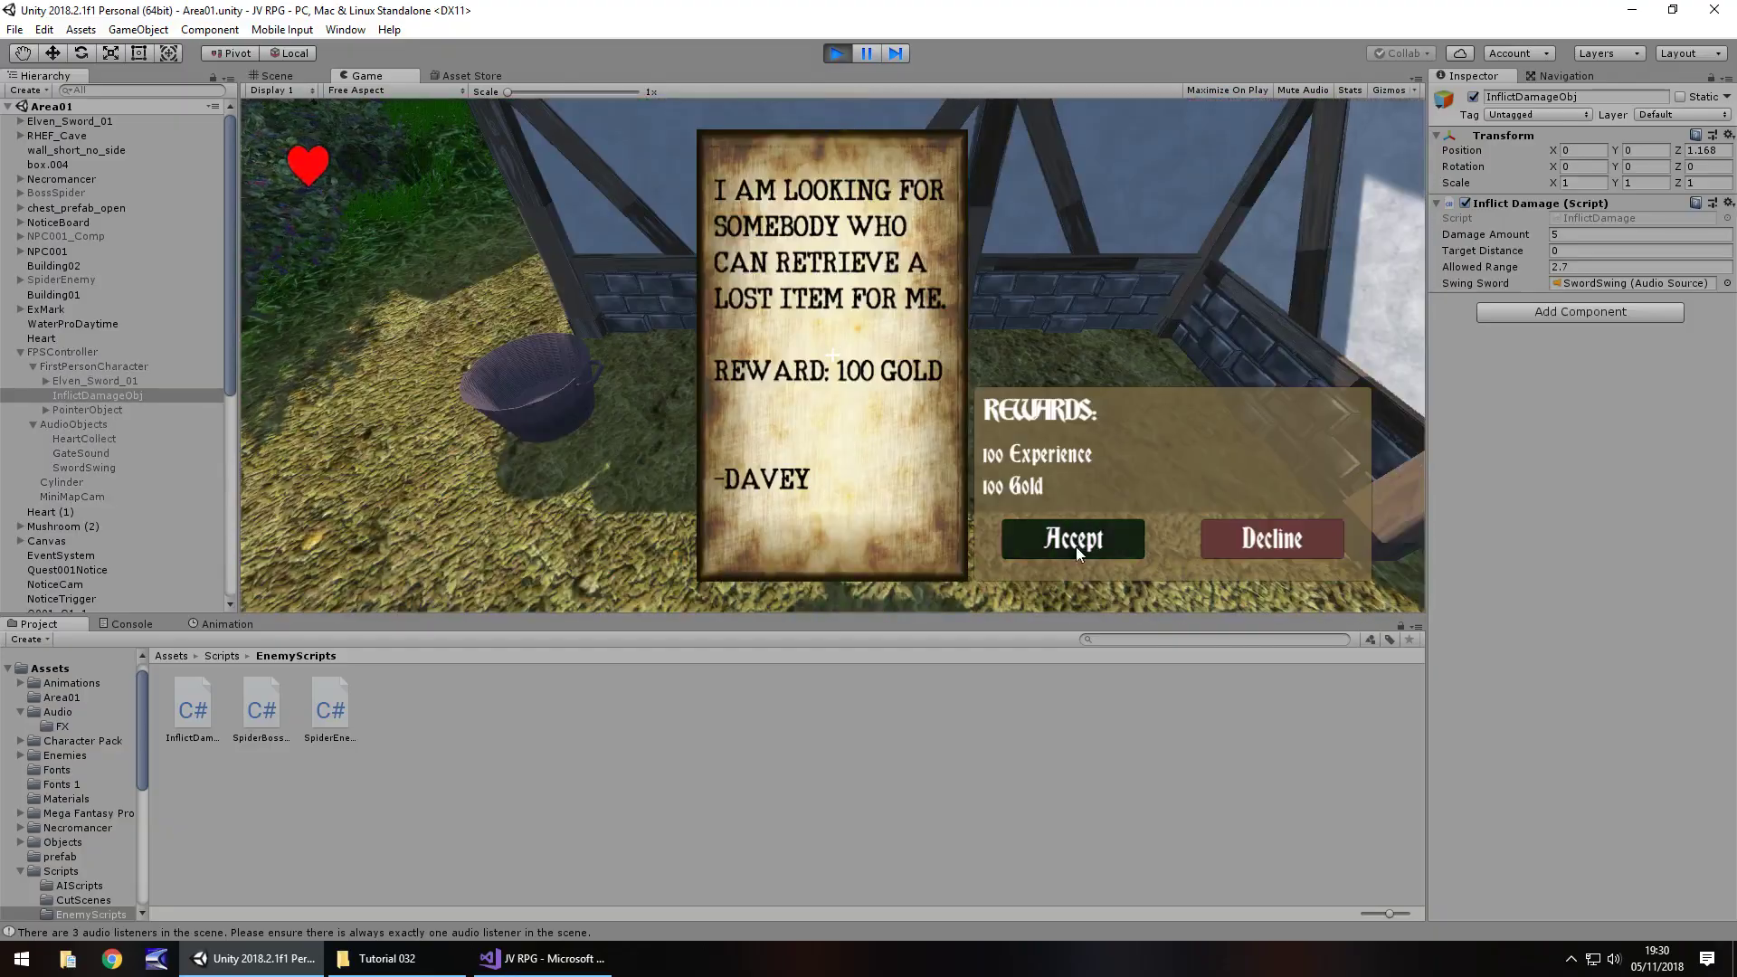
left_click(1077, 543)
- Follow the quest arrow through the wood to the chest in the clearing and take the sword
key("w")
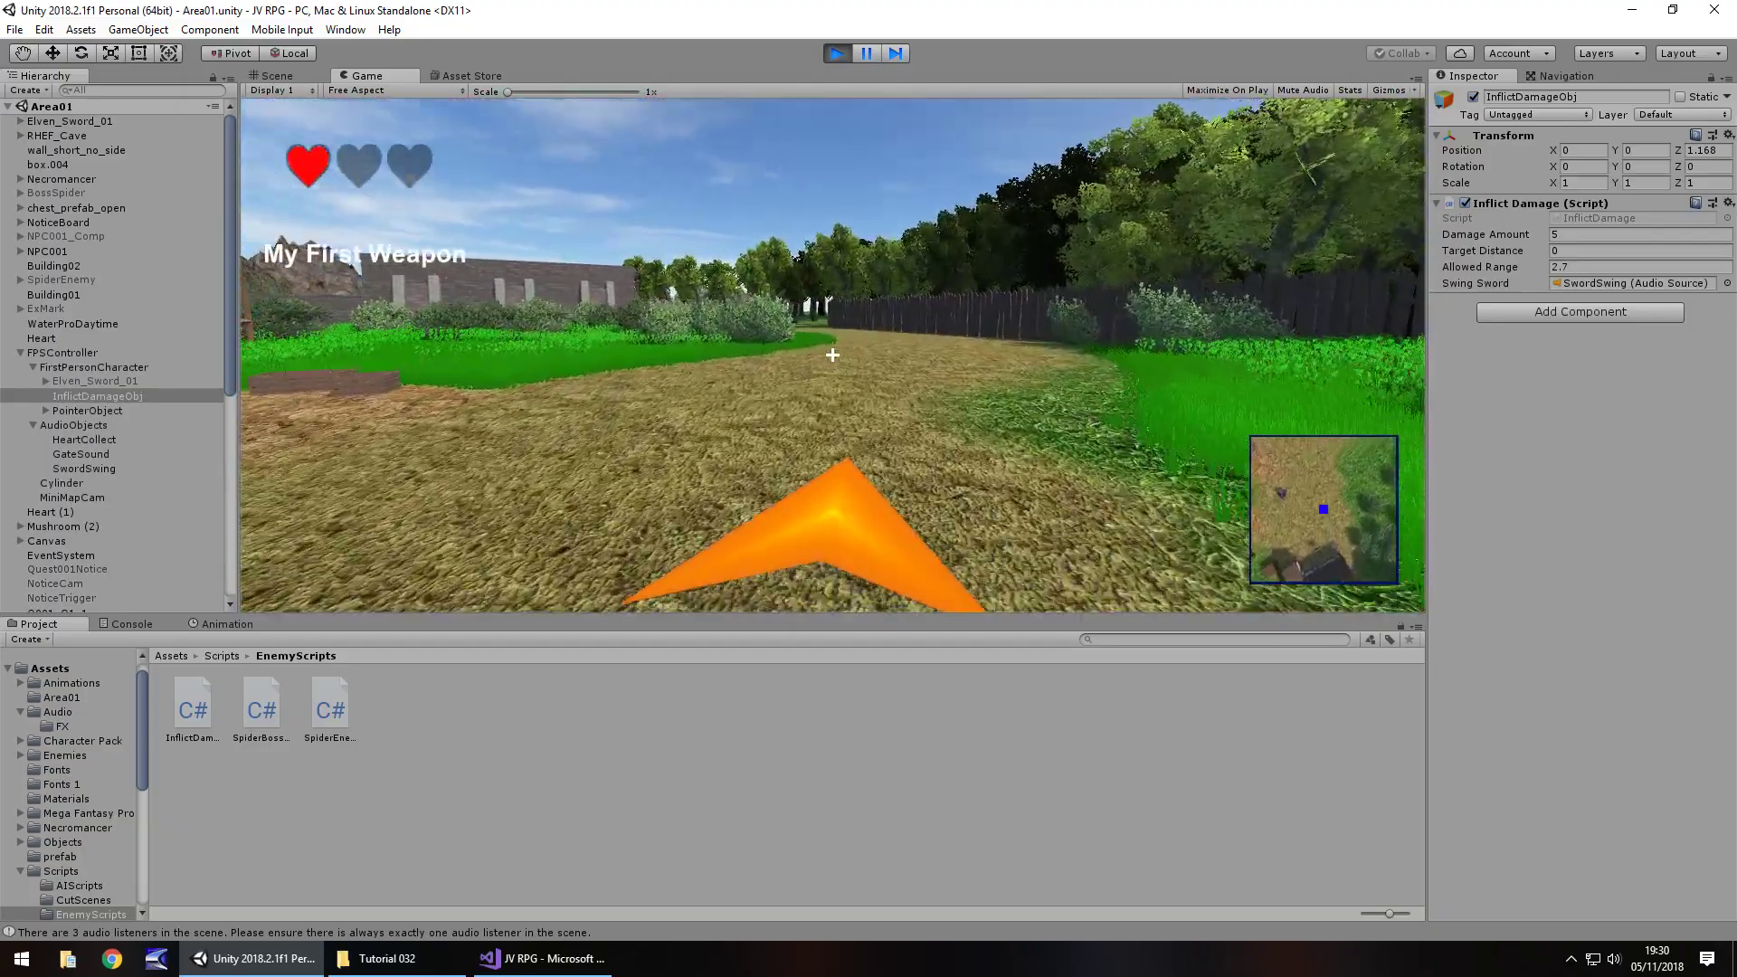
key("w")
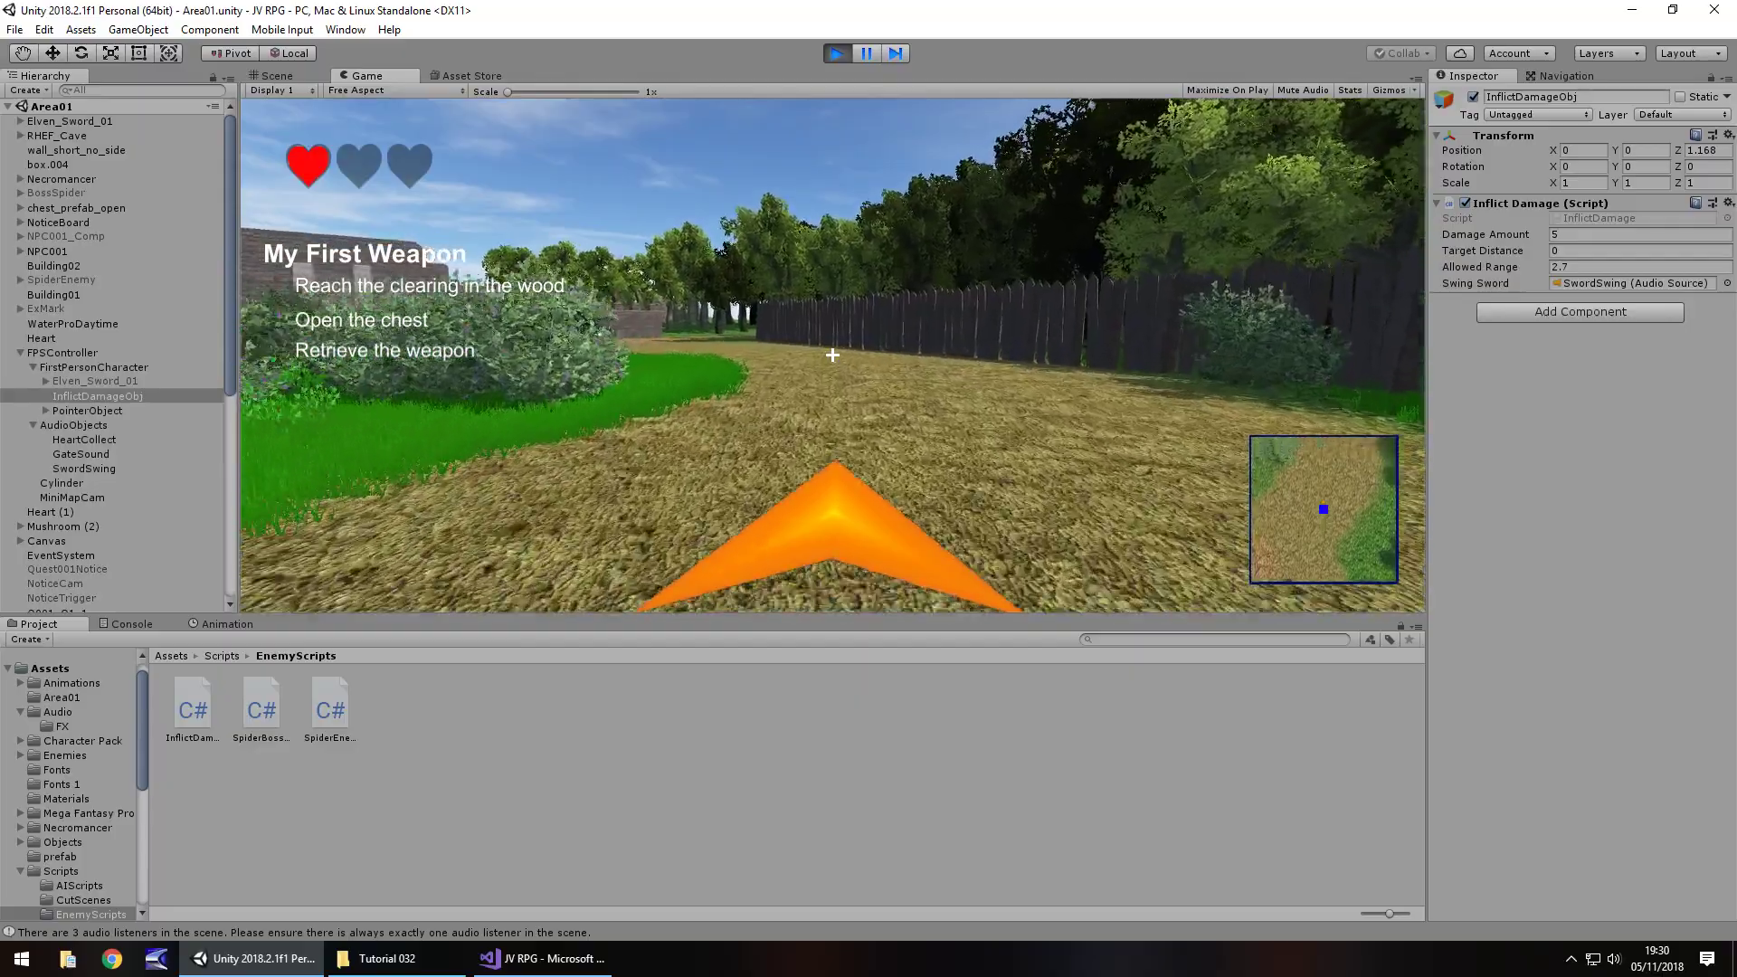
key("w")
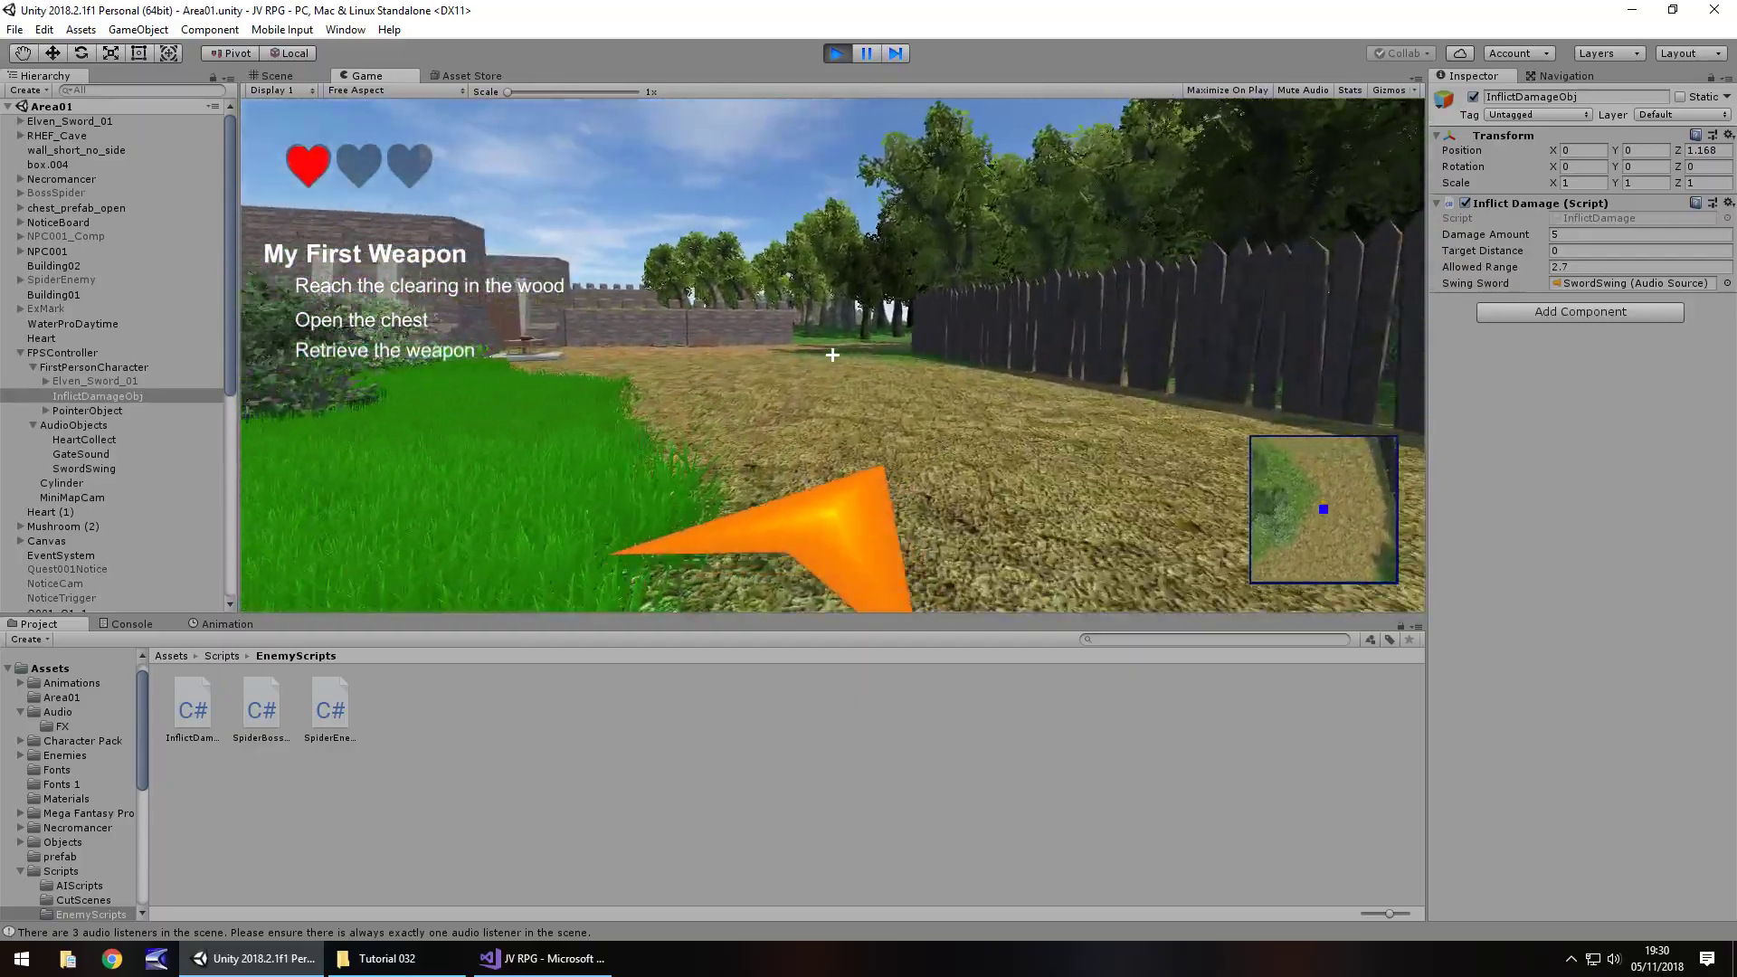
key("w")
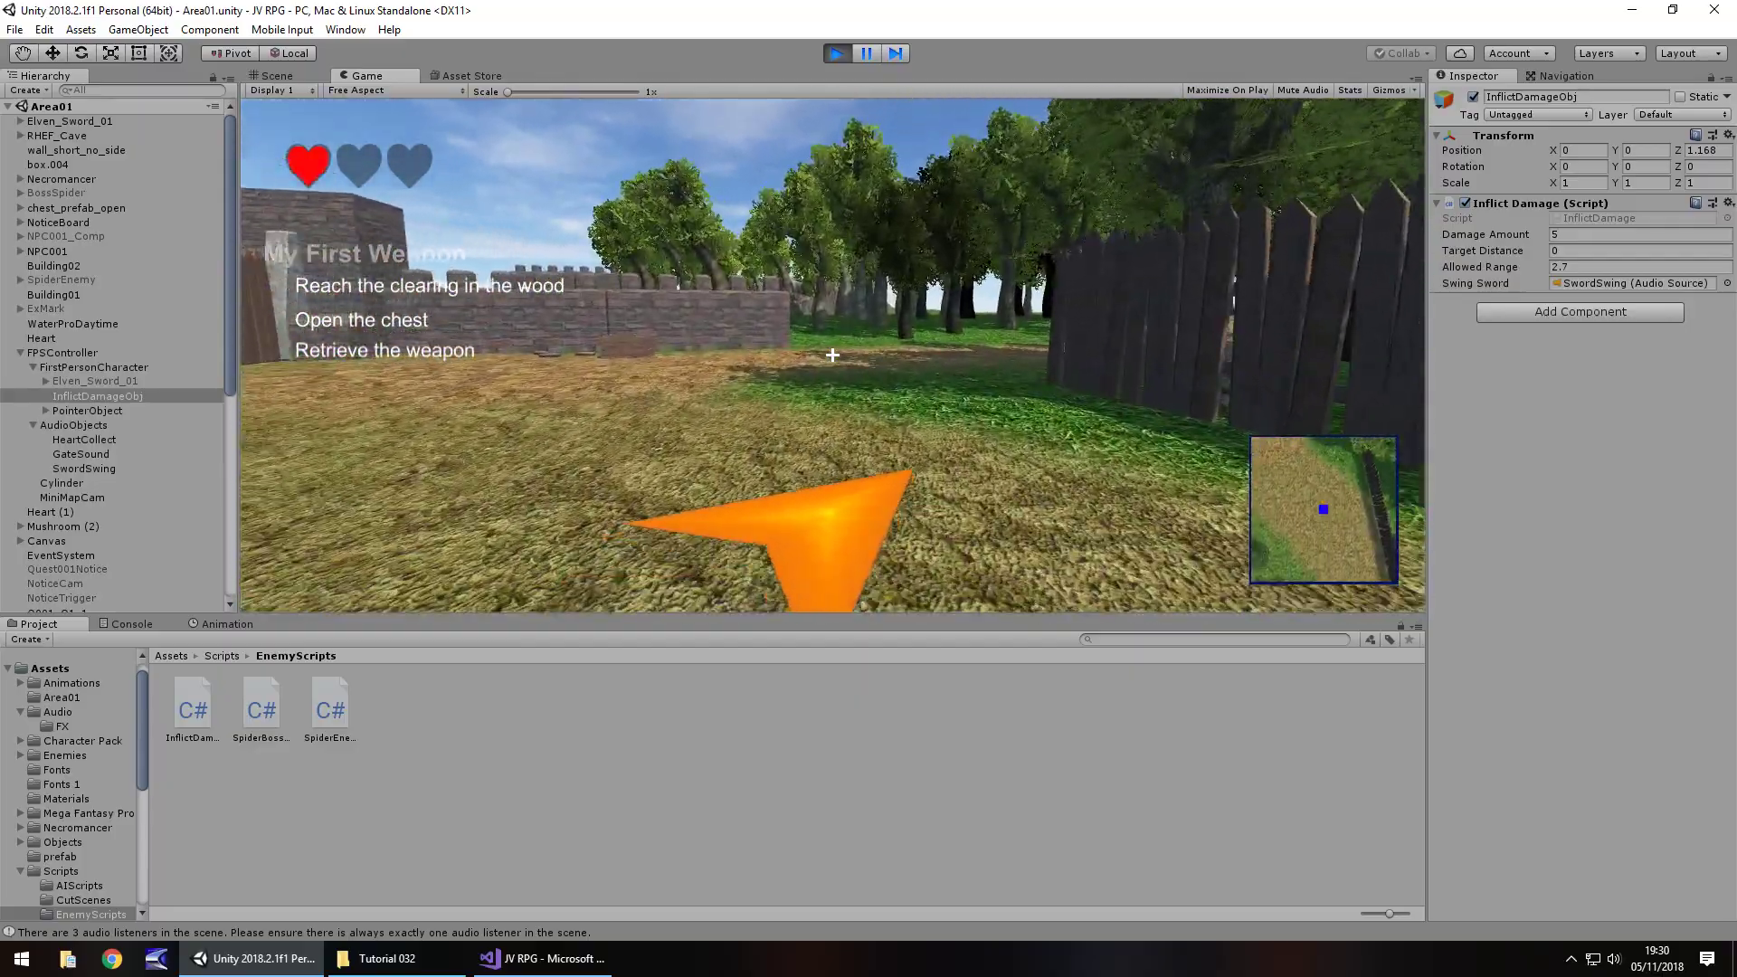
key("w")
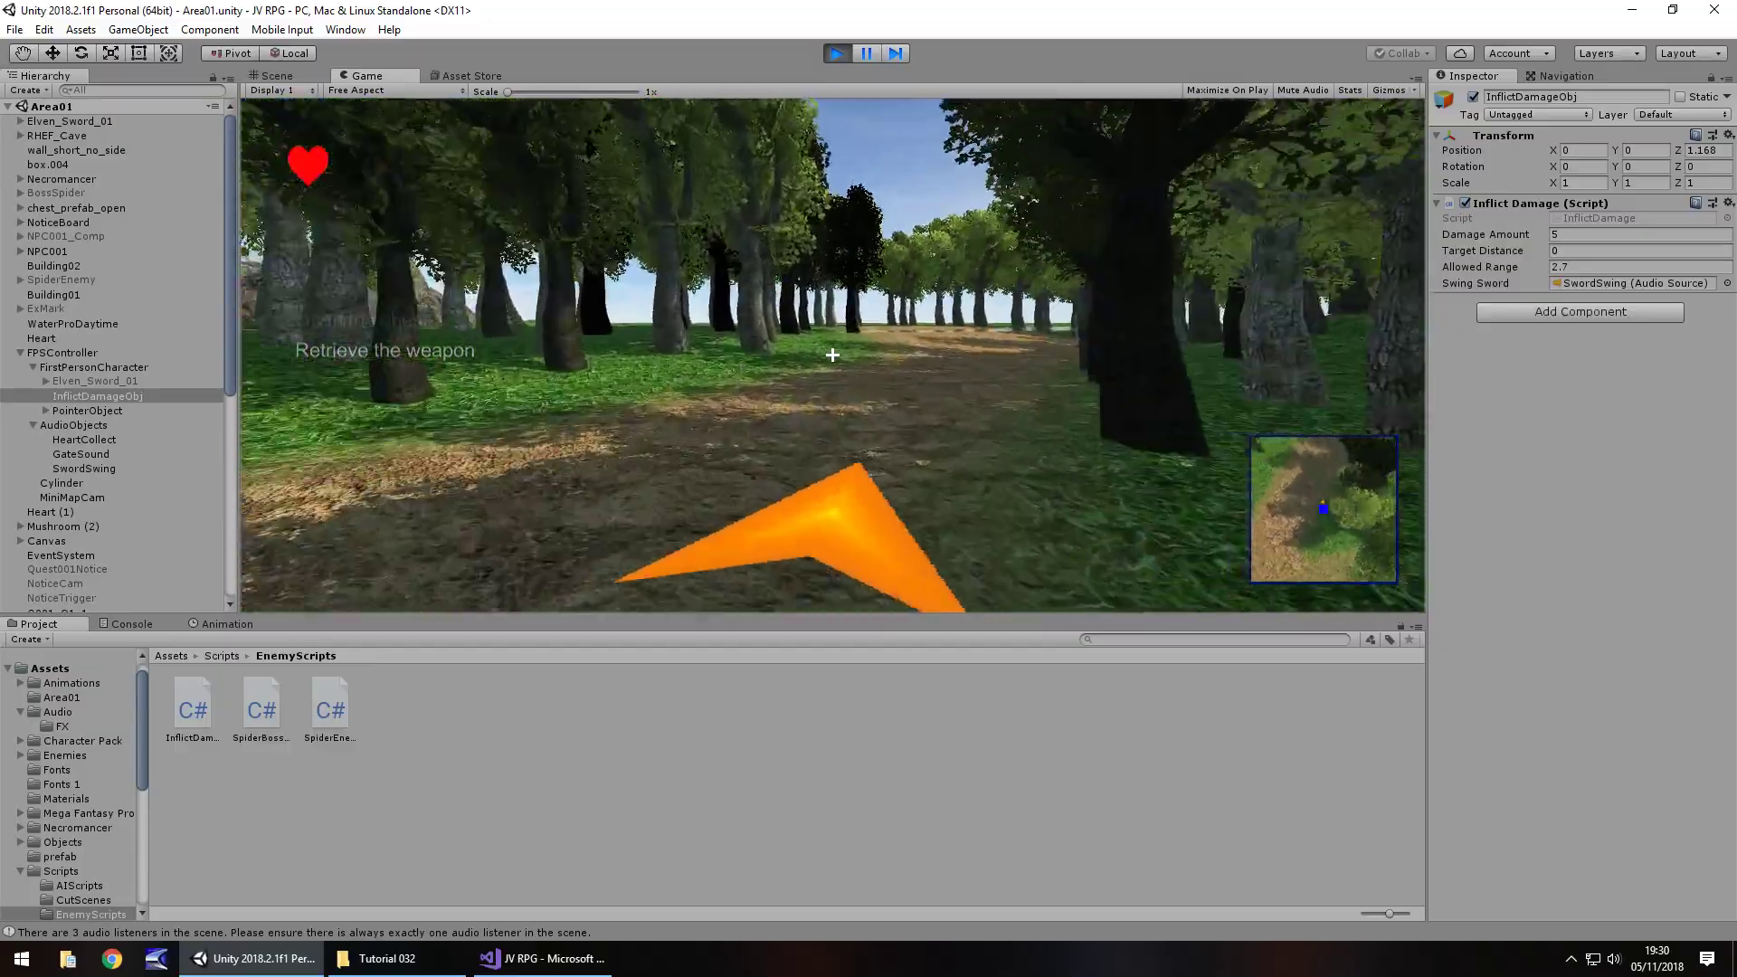
key("w")
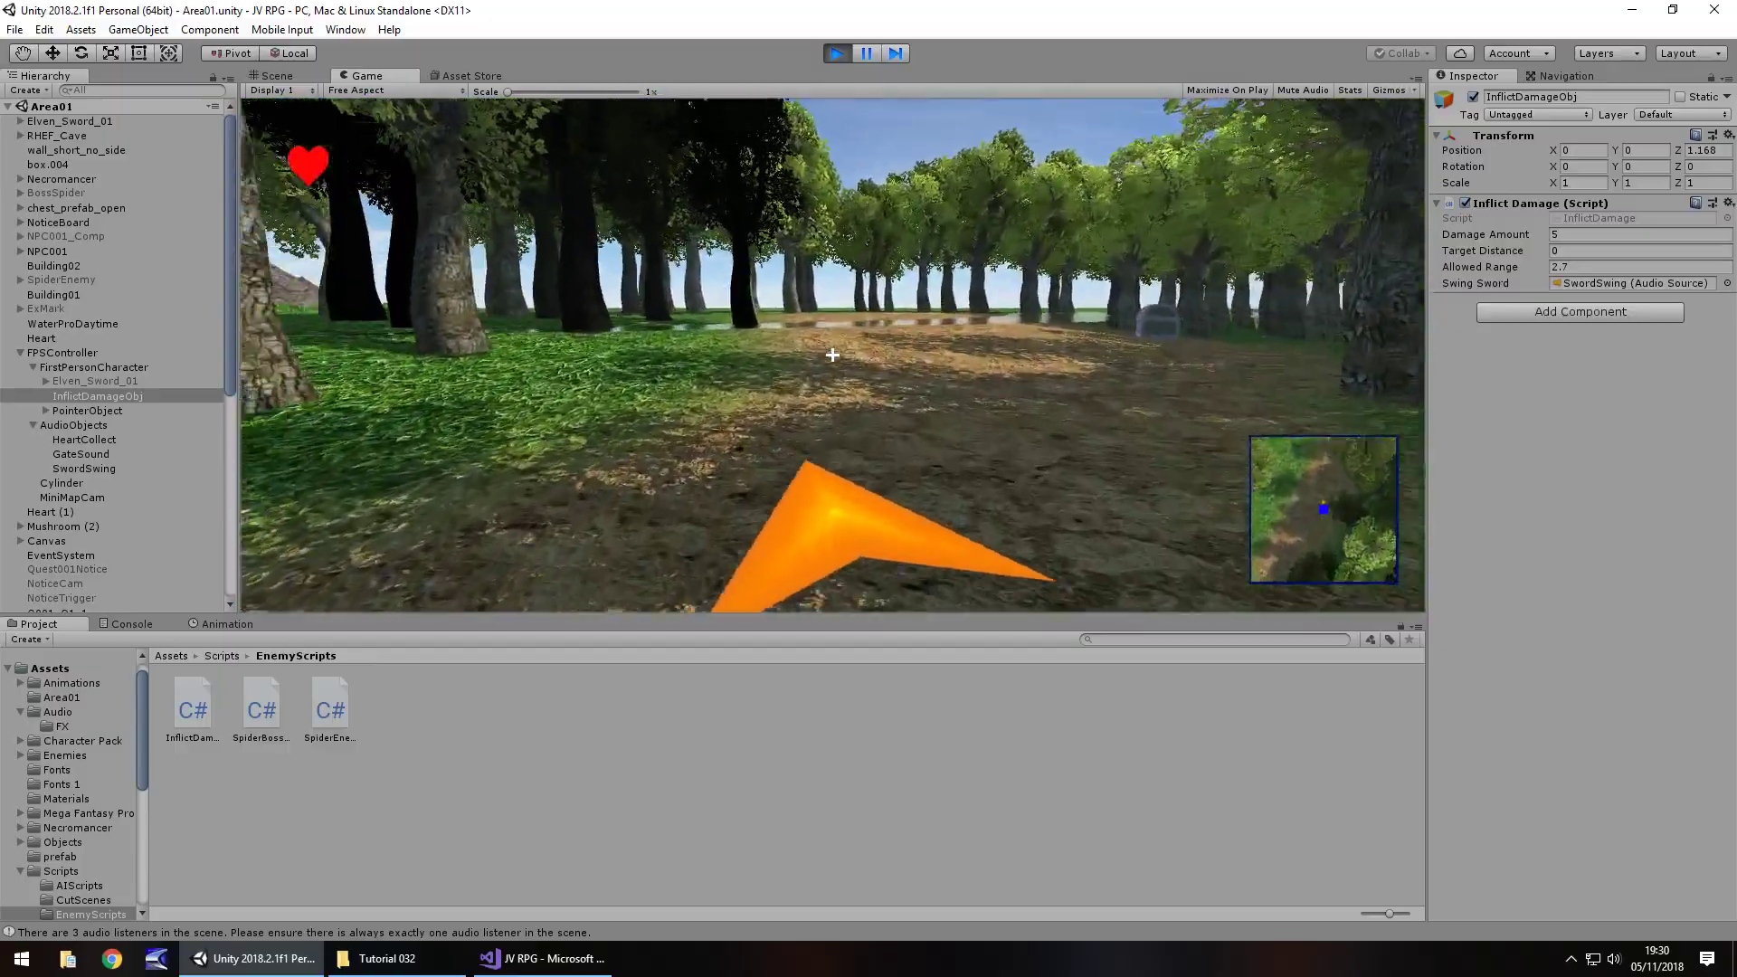
key("w")
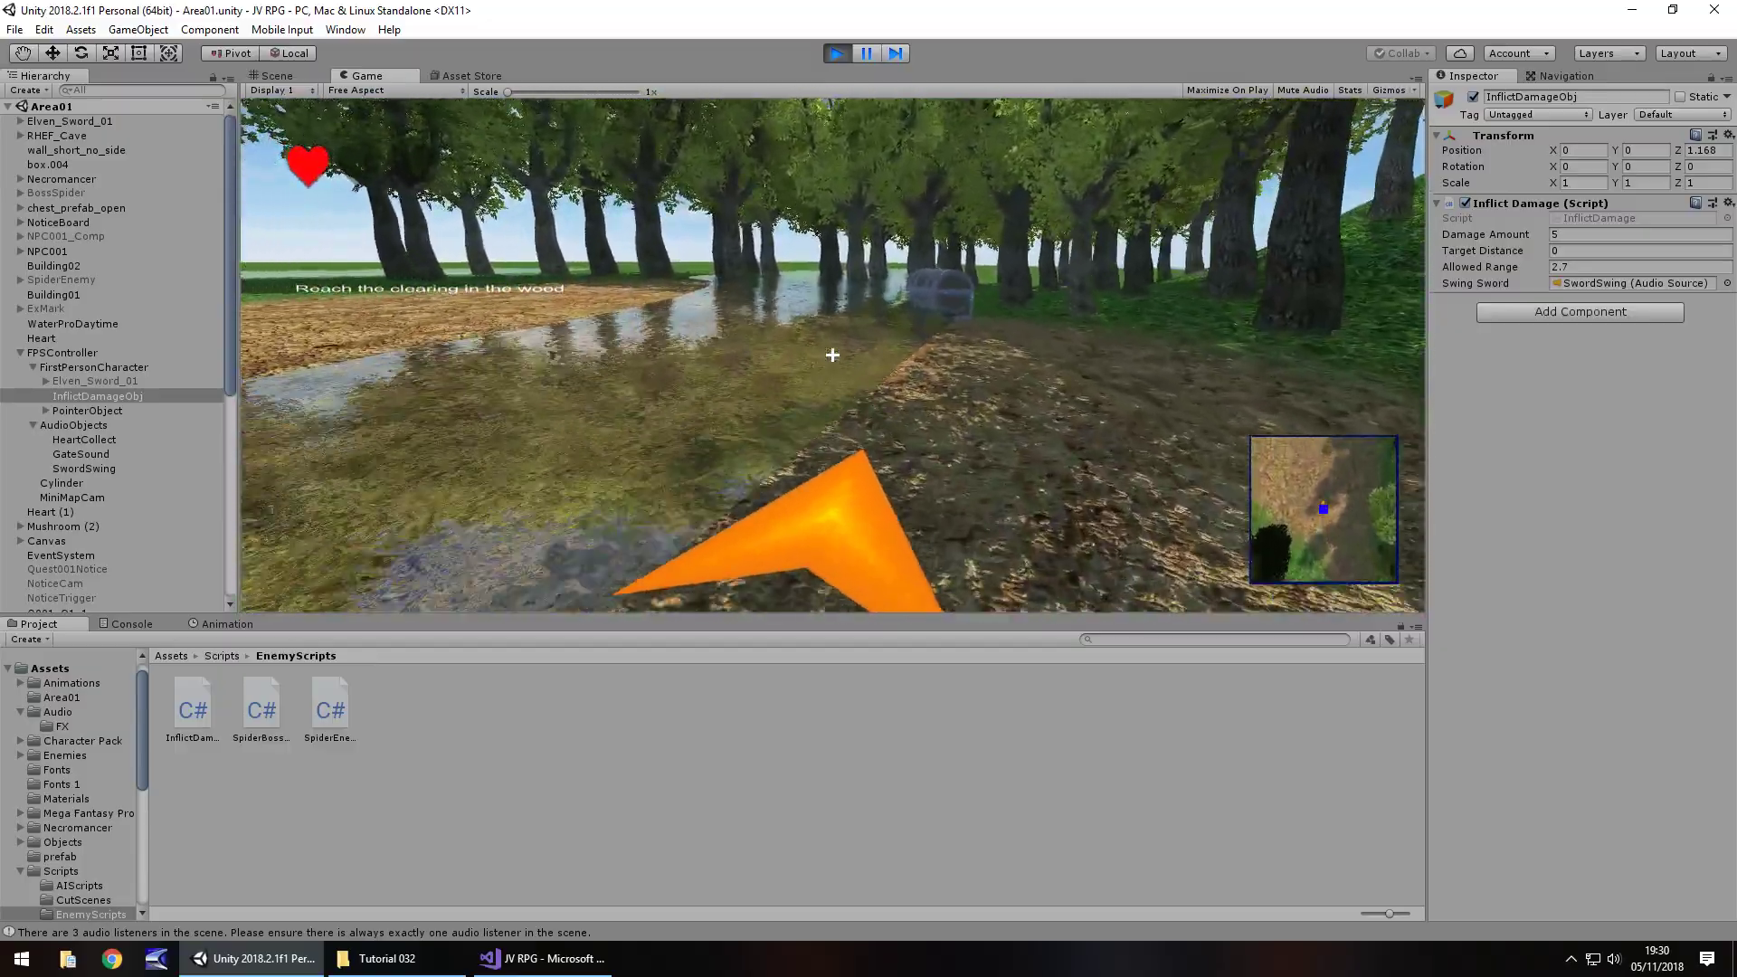
key("w")
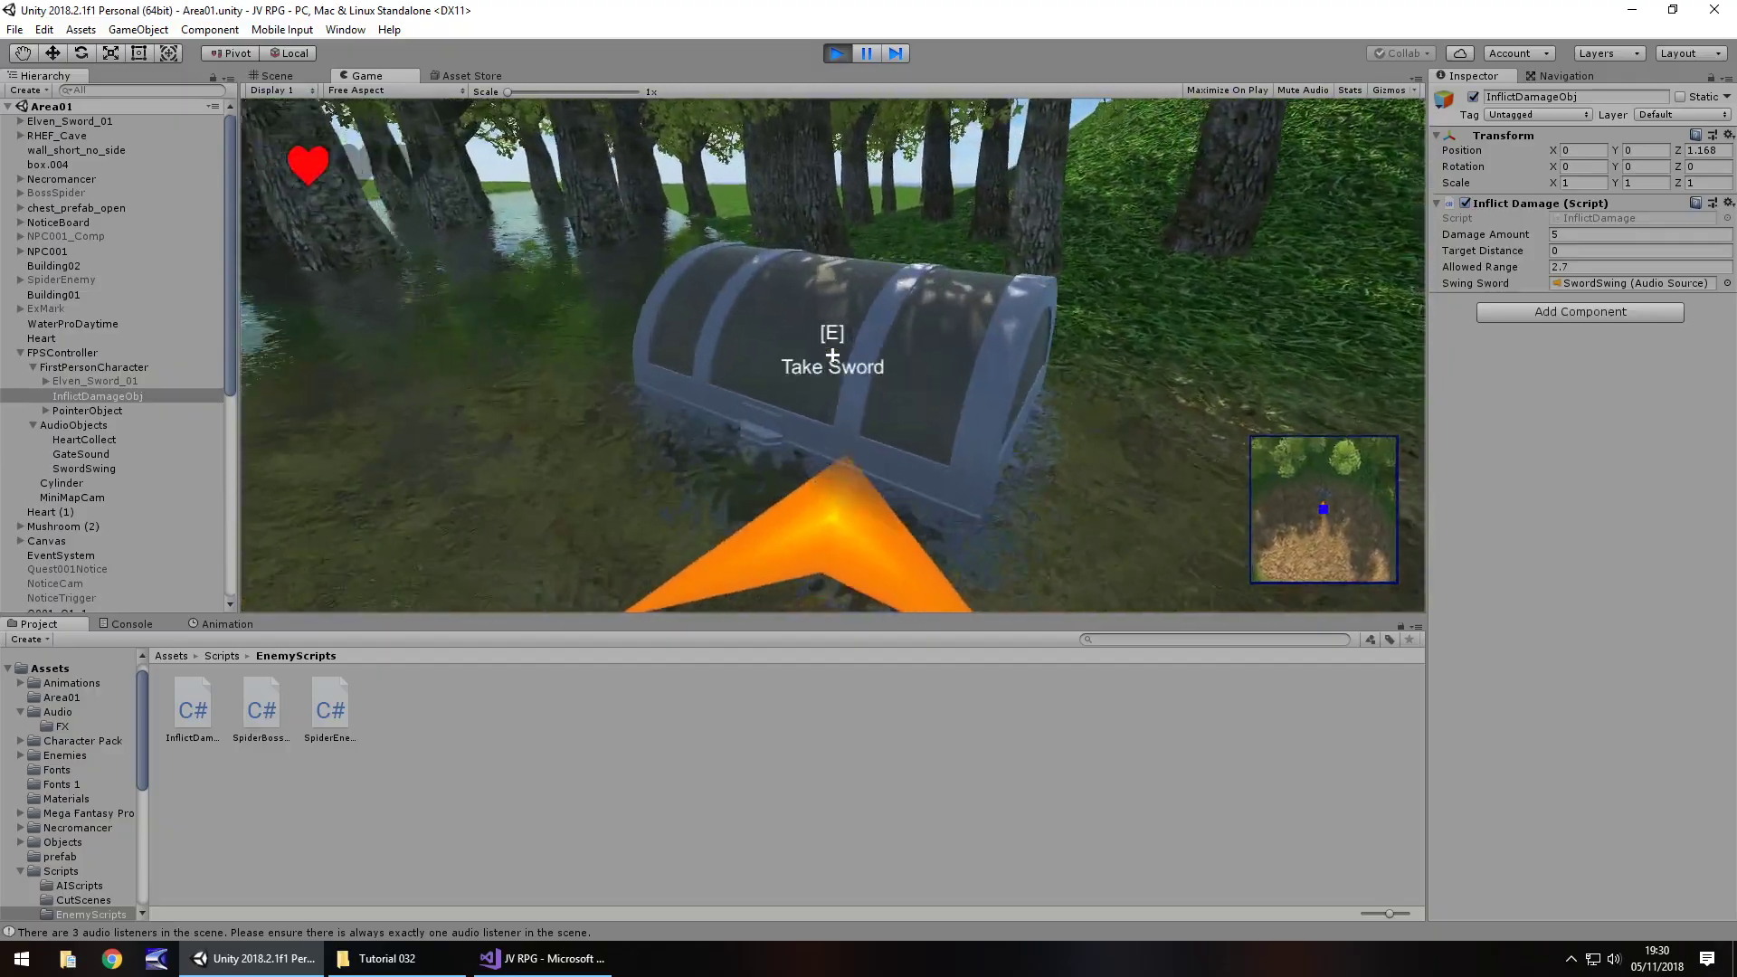
key("e")
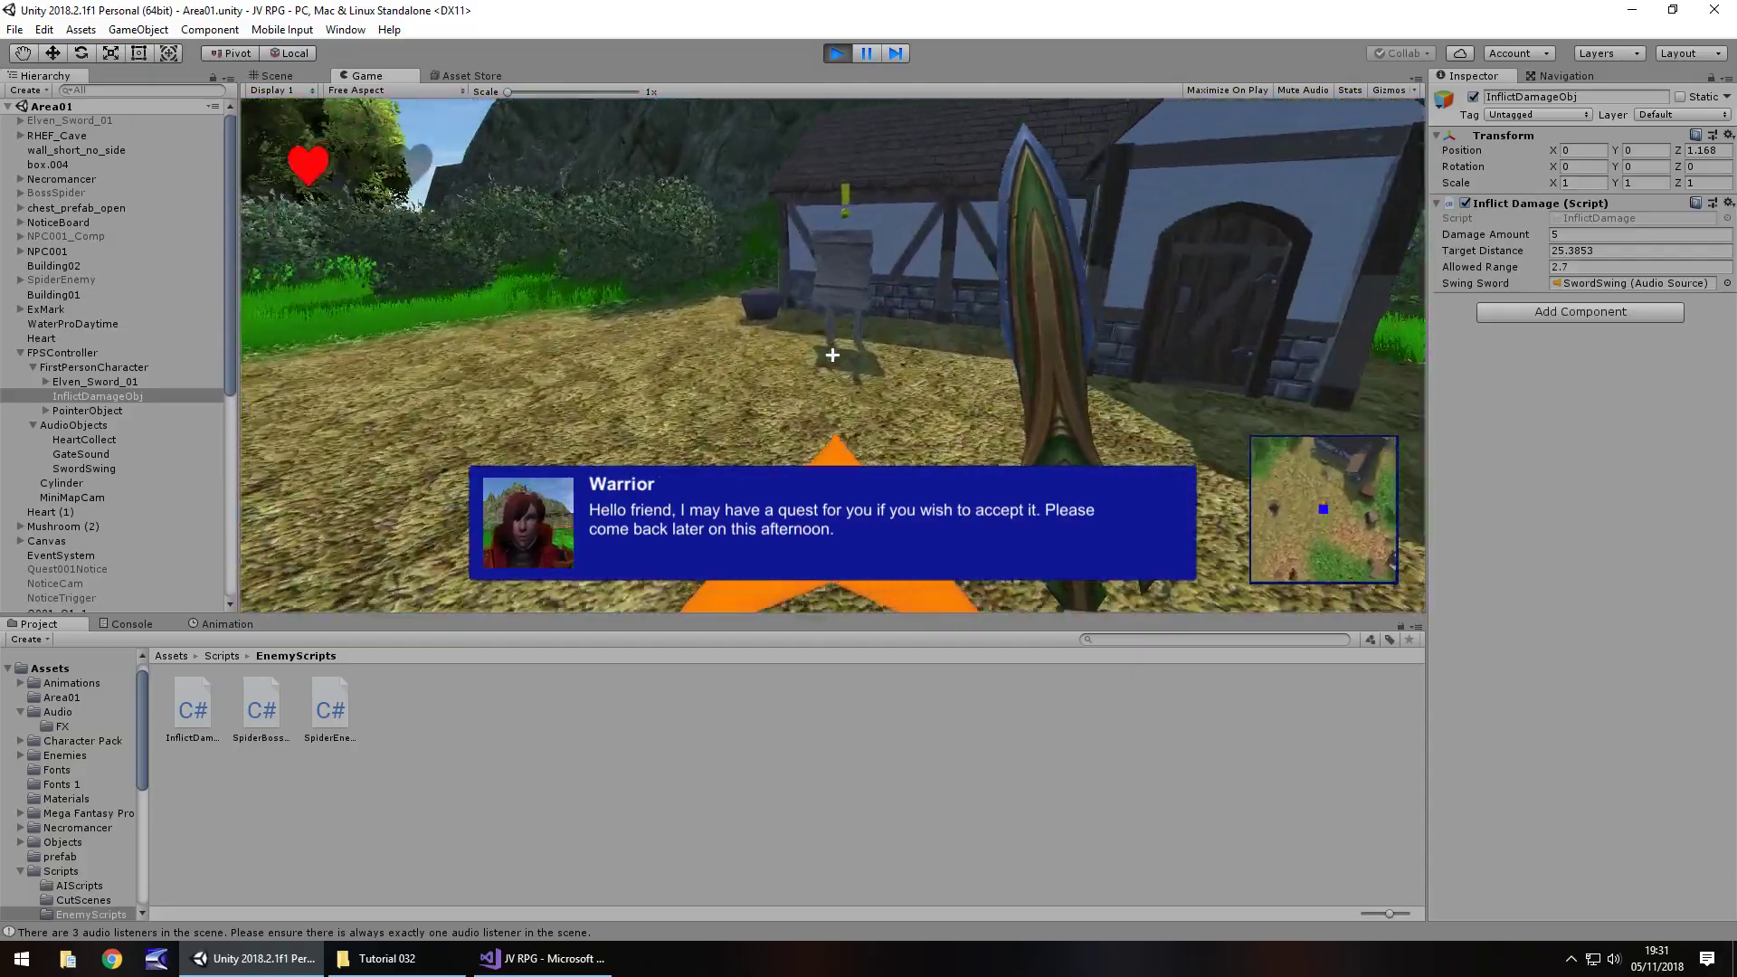
- Talk to the Warrior to receive the gate key, walk to the village gate, open it, and end the play-test
key("e")
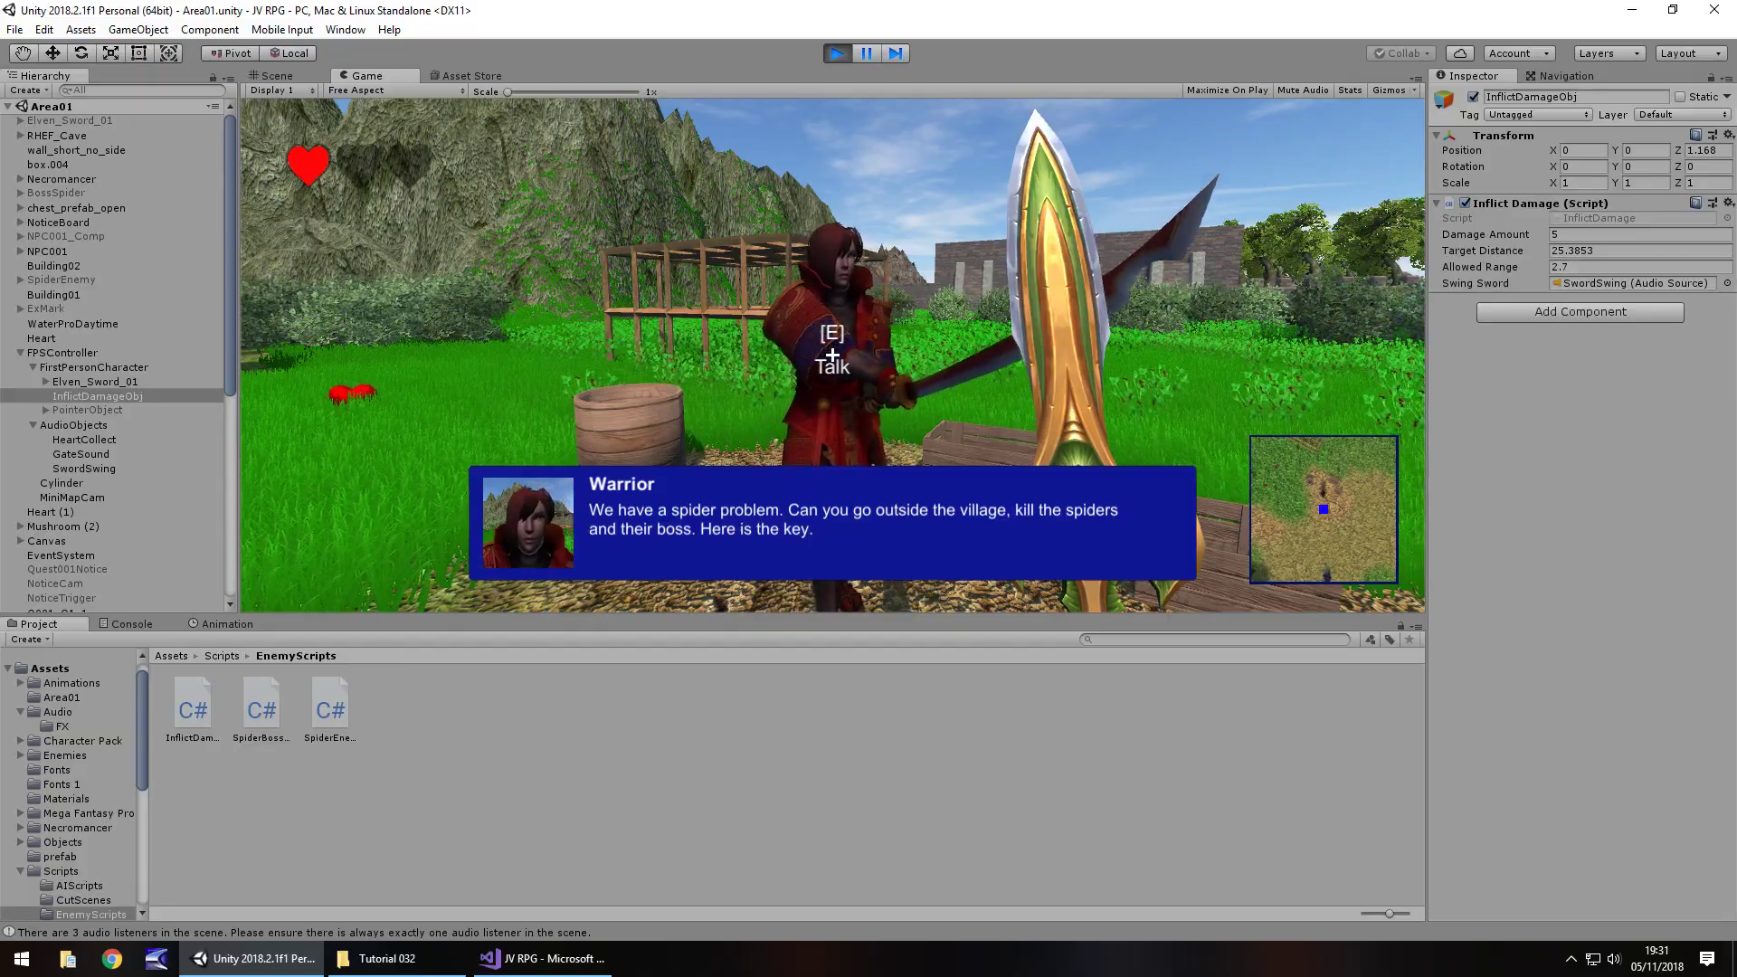
key("w")
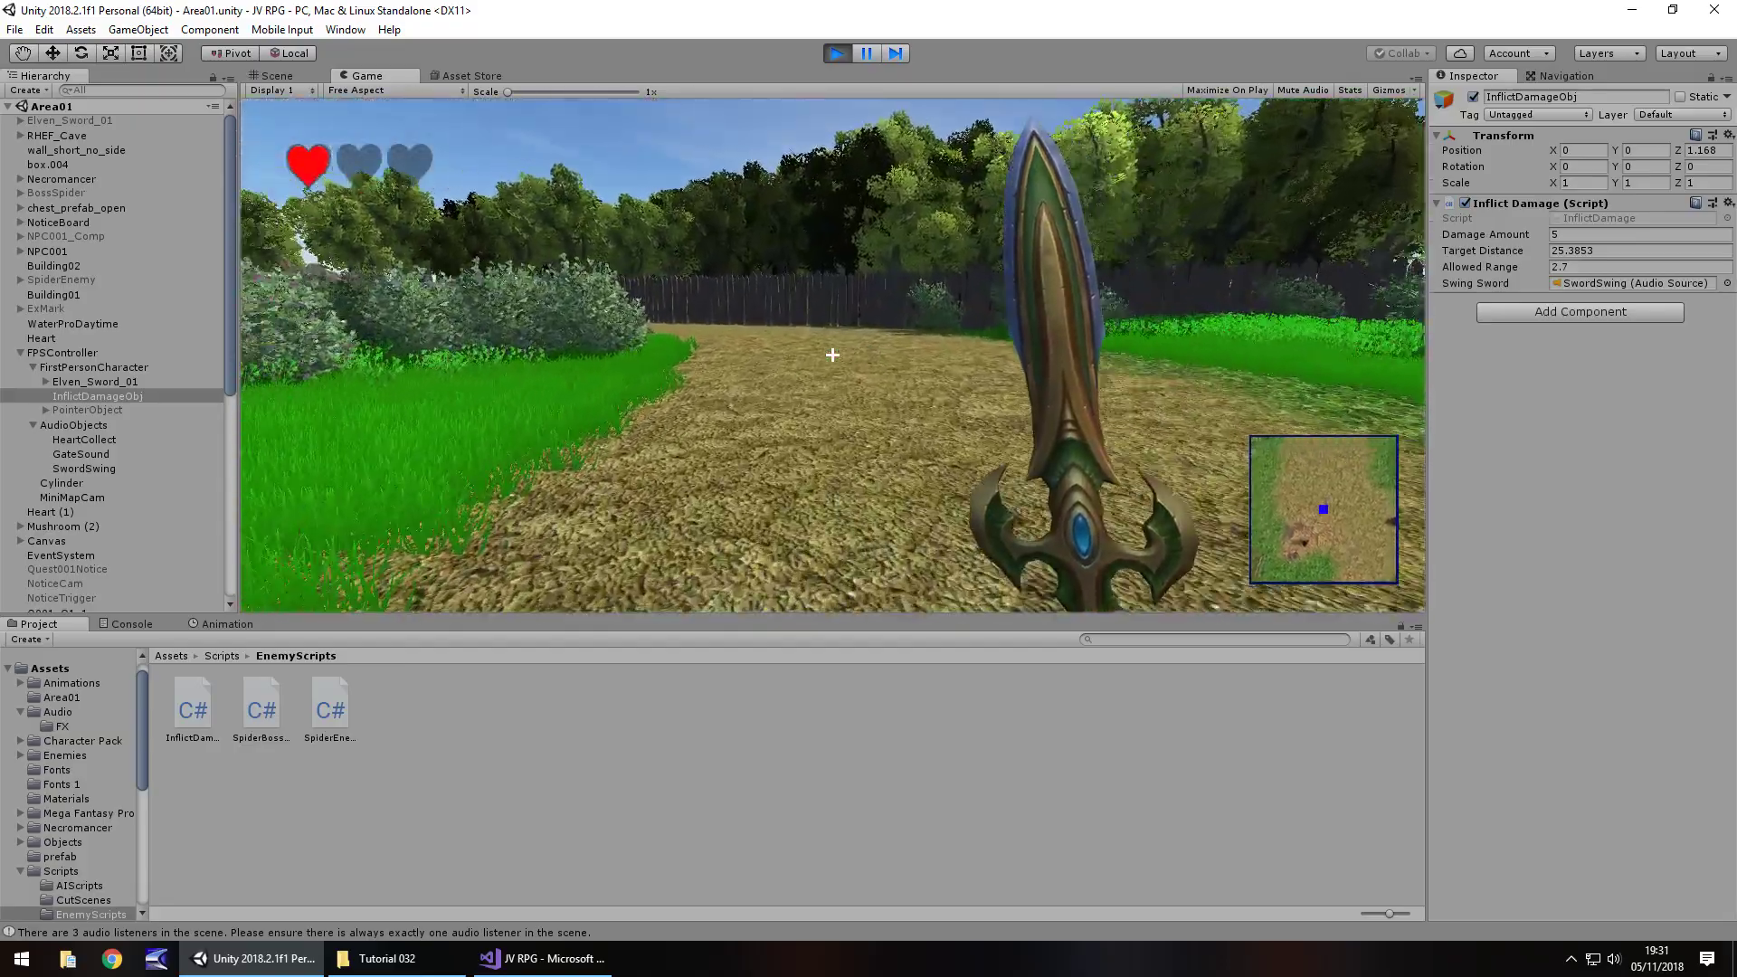
key("w")
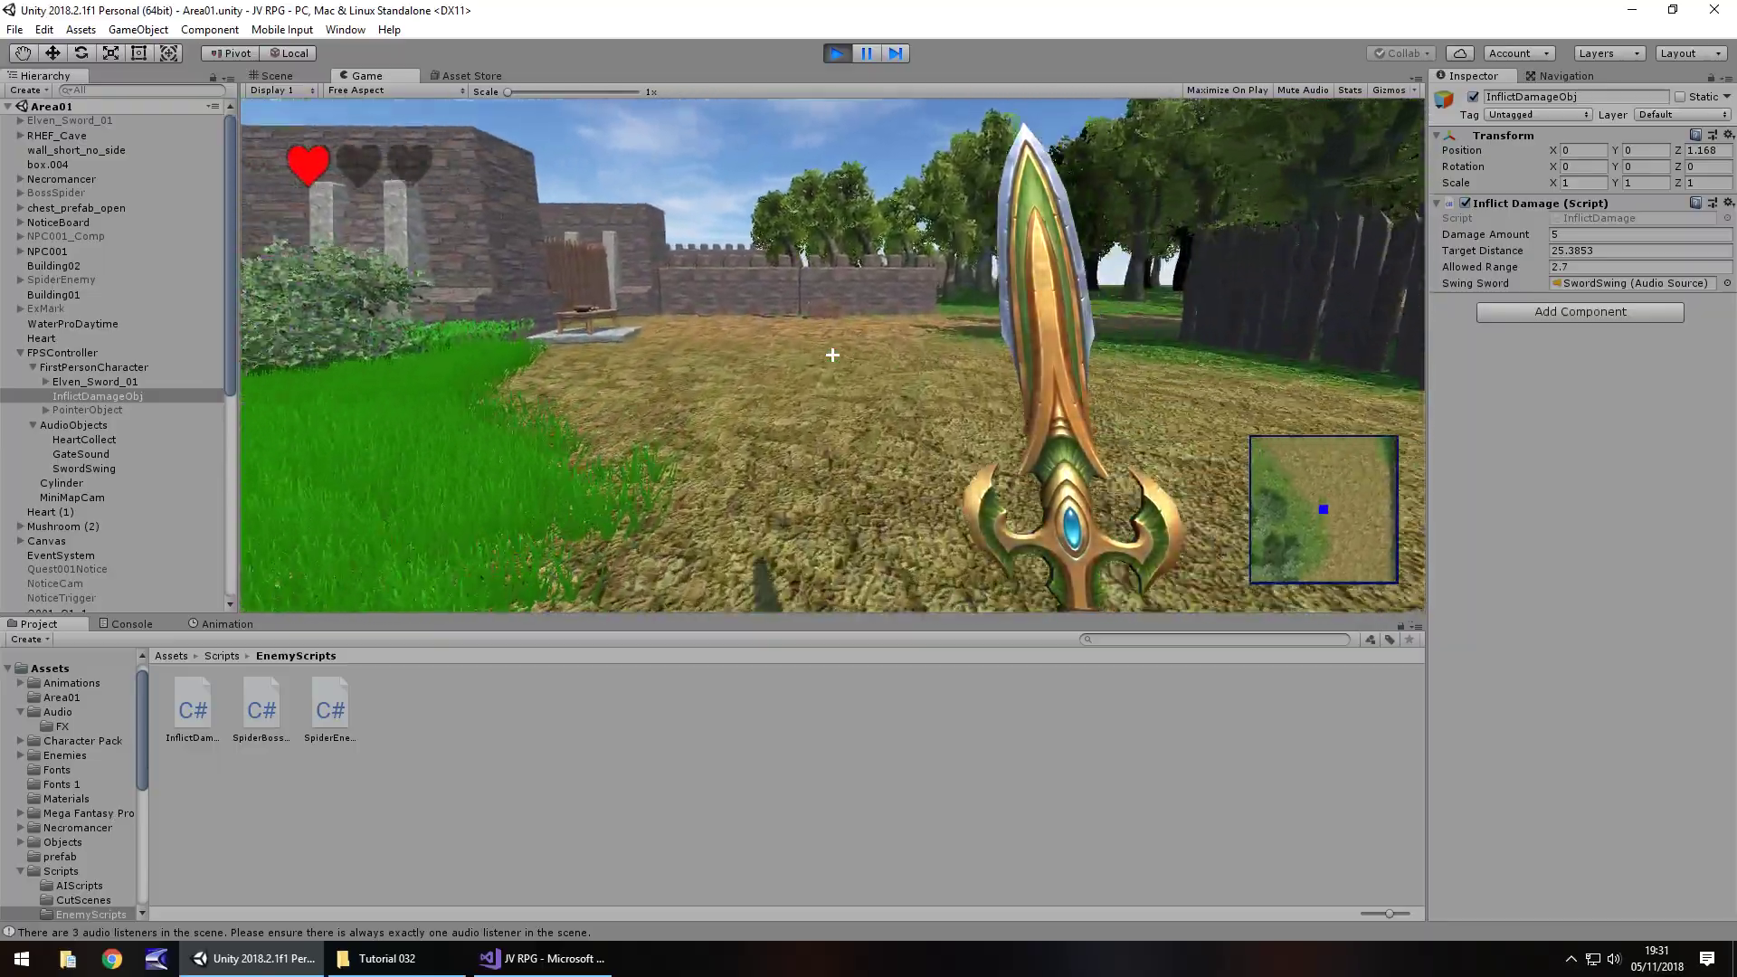
key("w")
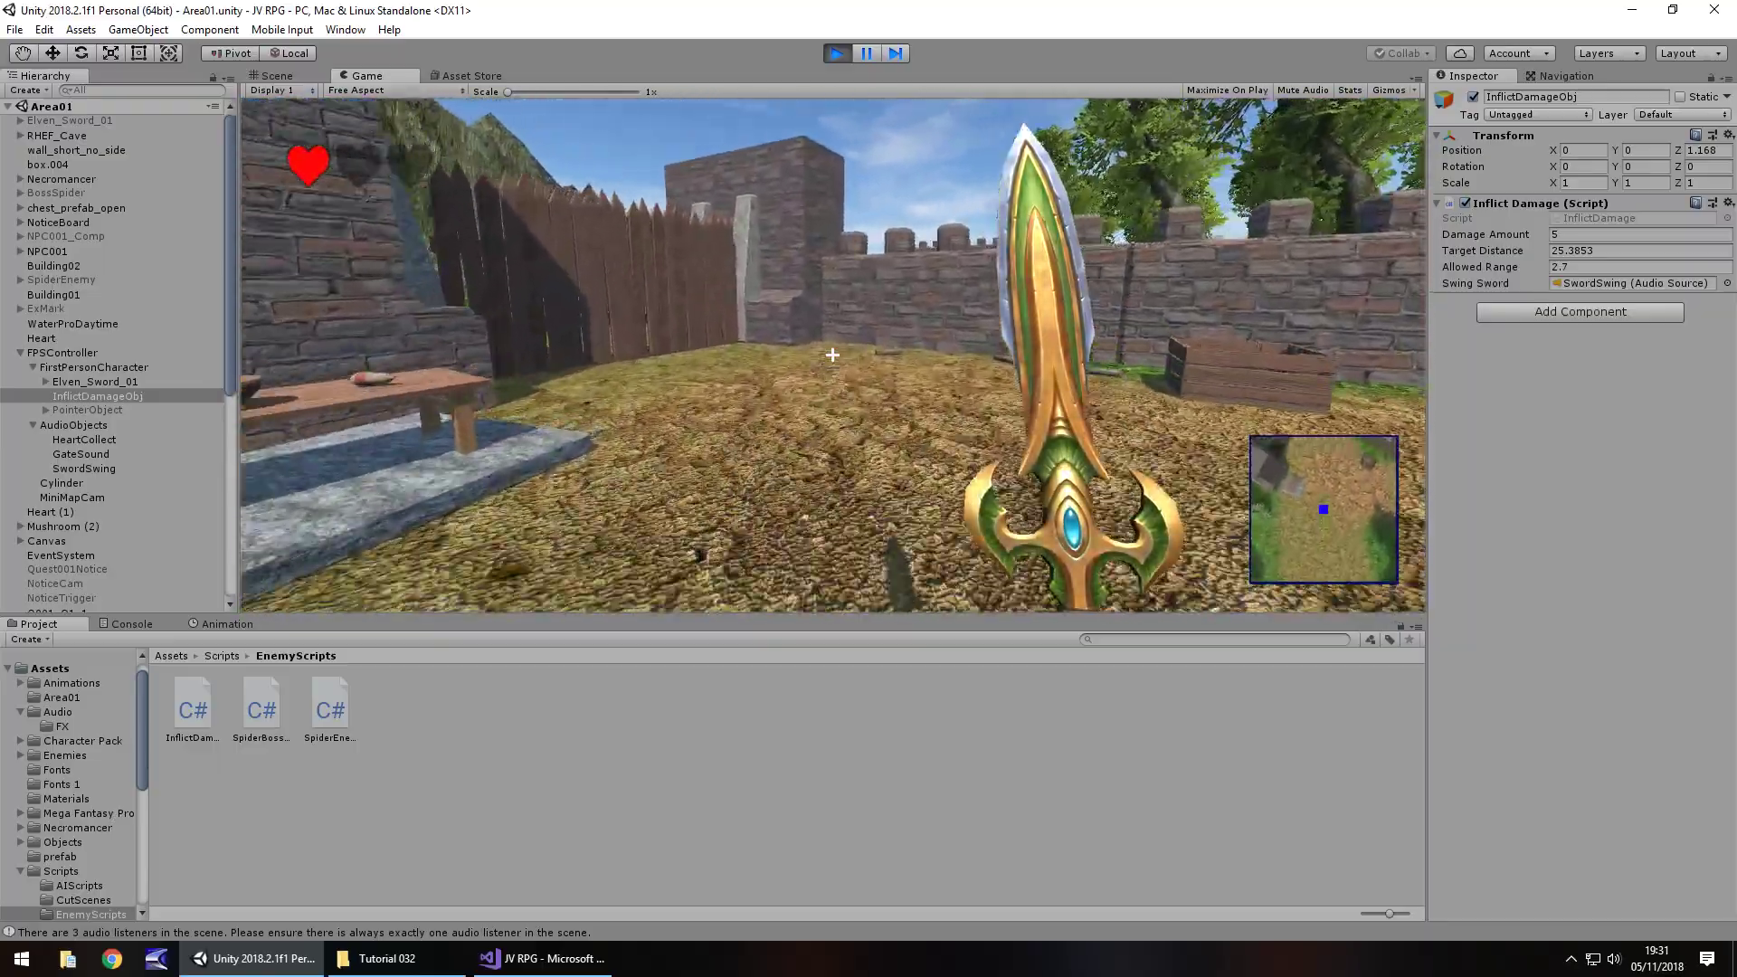
key("w")
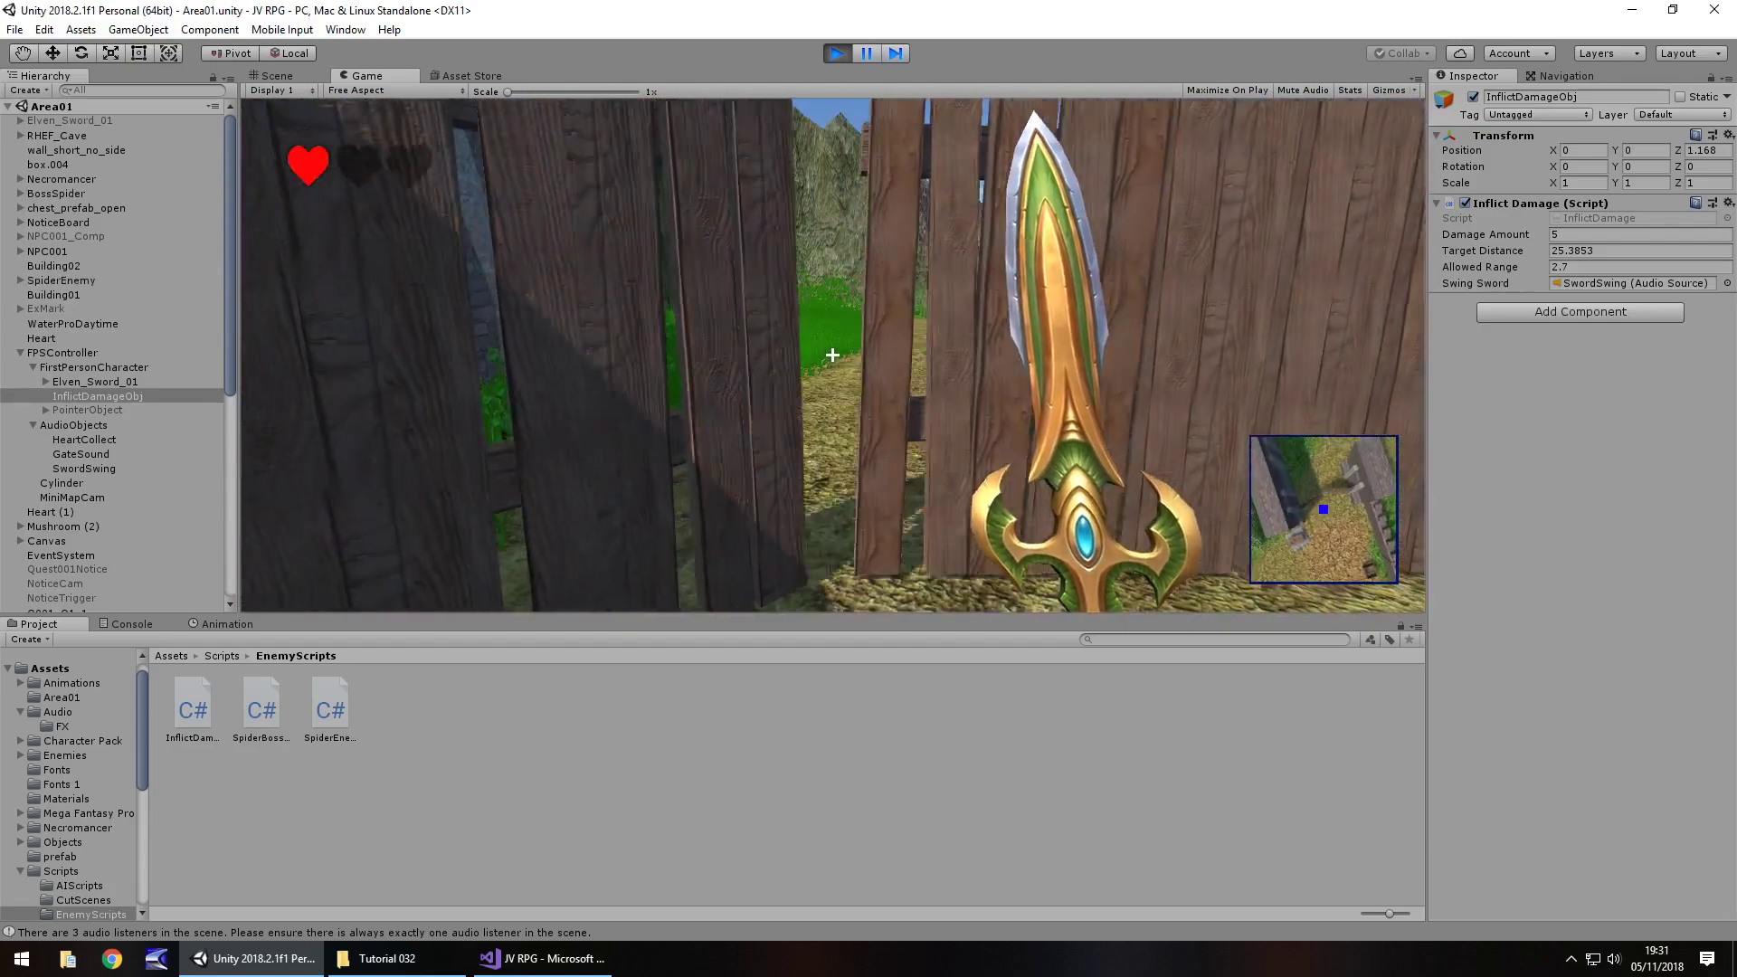
key("w")
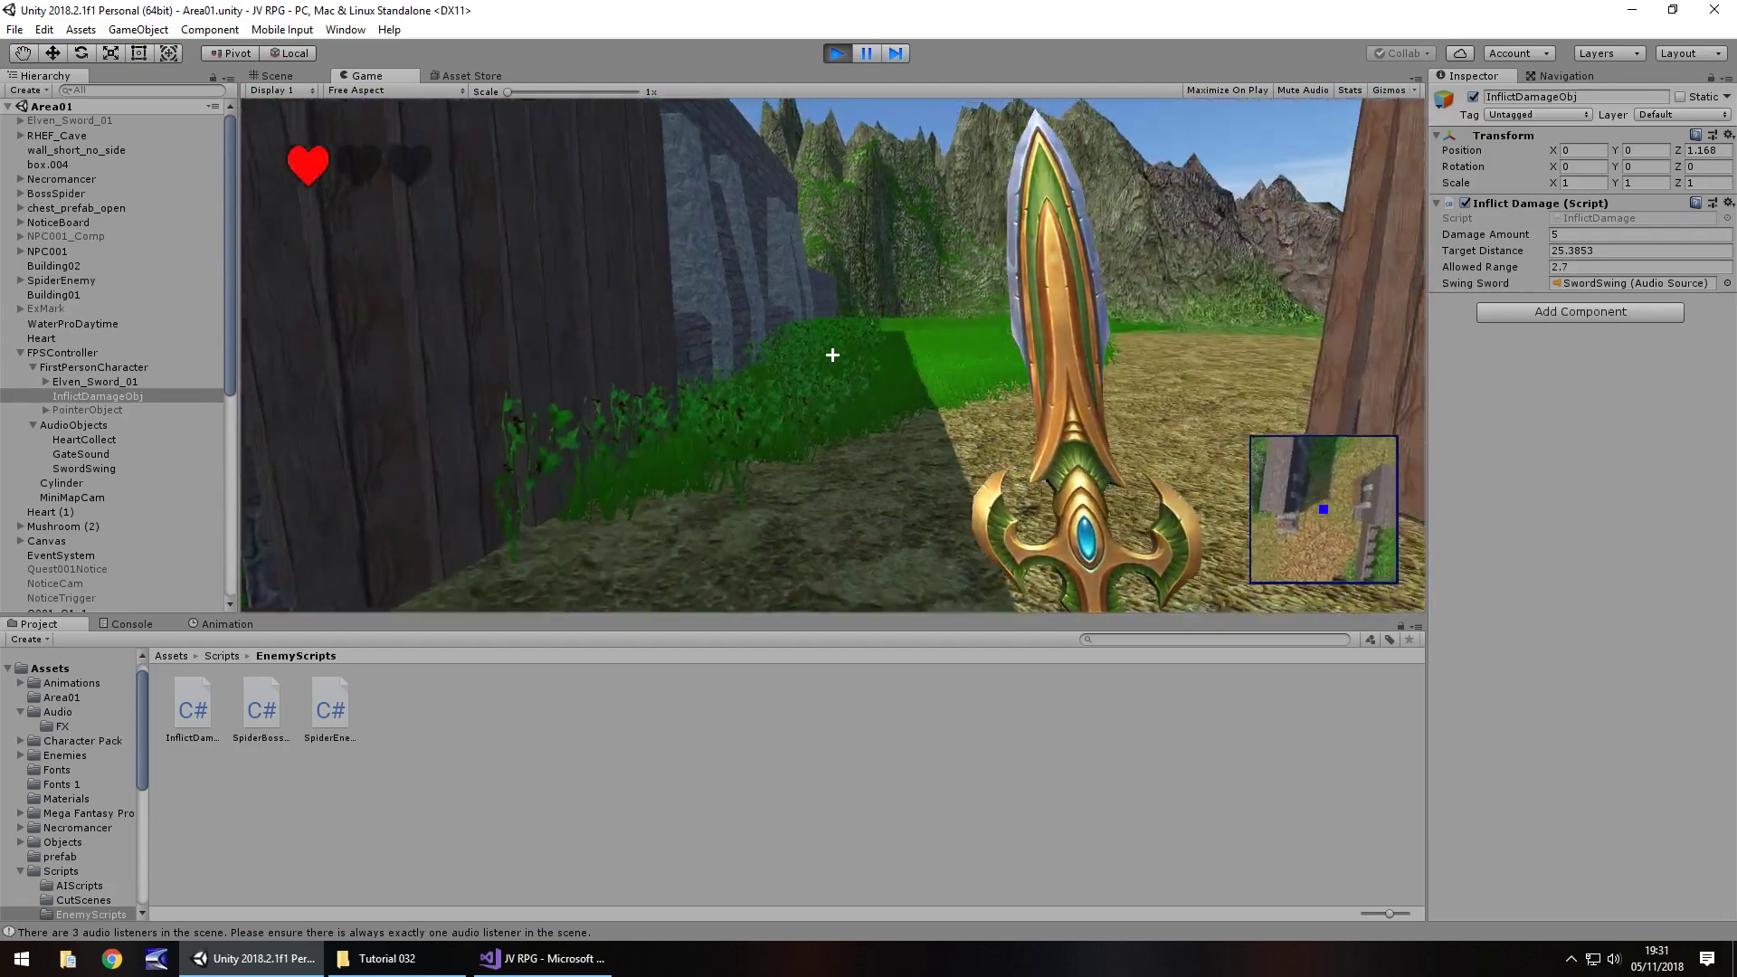
key("w")
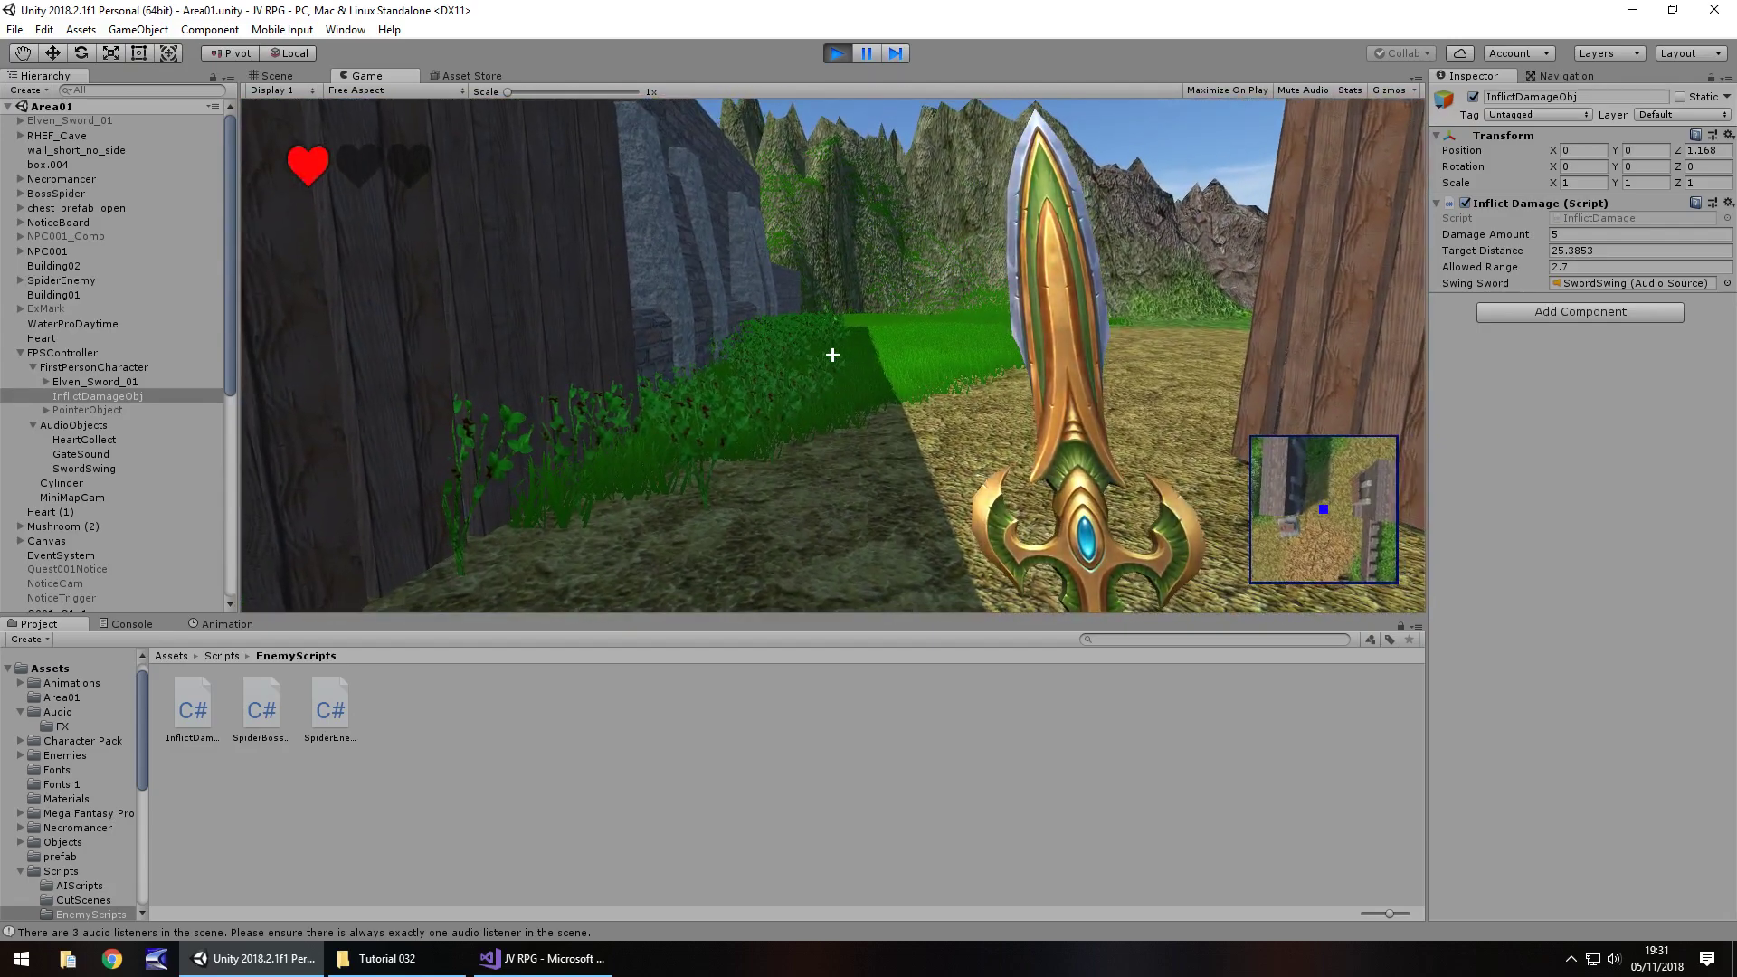
key("ctrl+p")
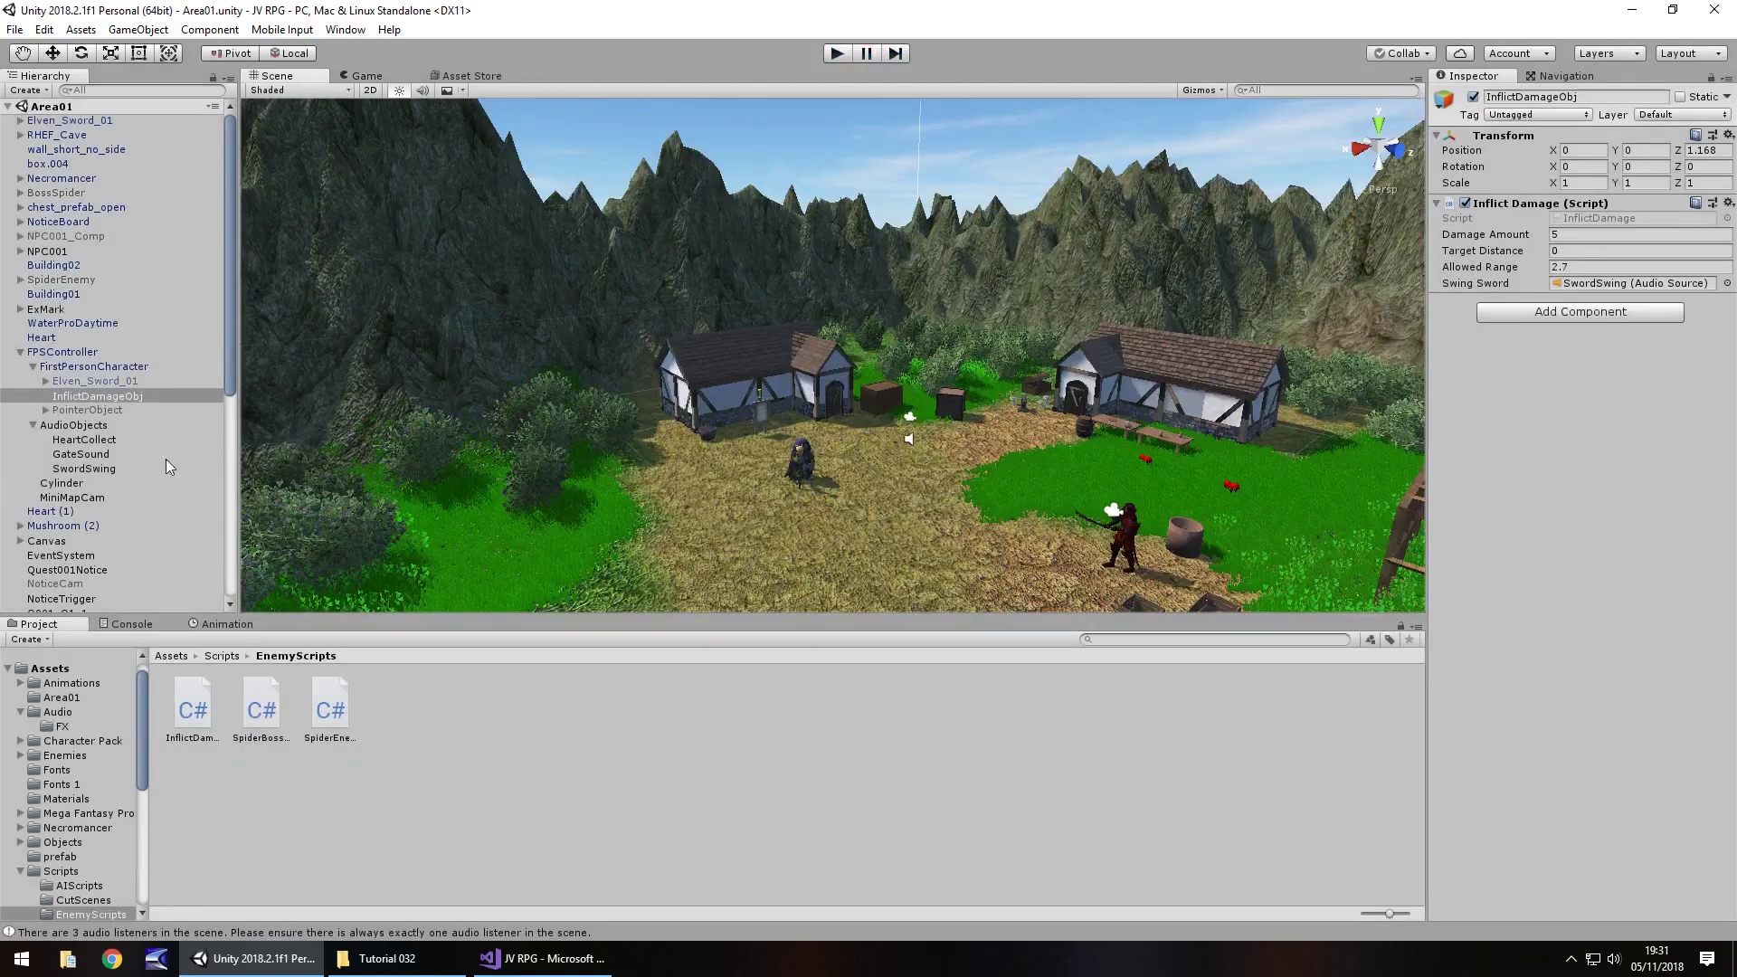
- Open the NPC001 script attached to the village warrior and review its GateOpen.SetActive(true); line
left_click(1129, 541)
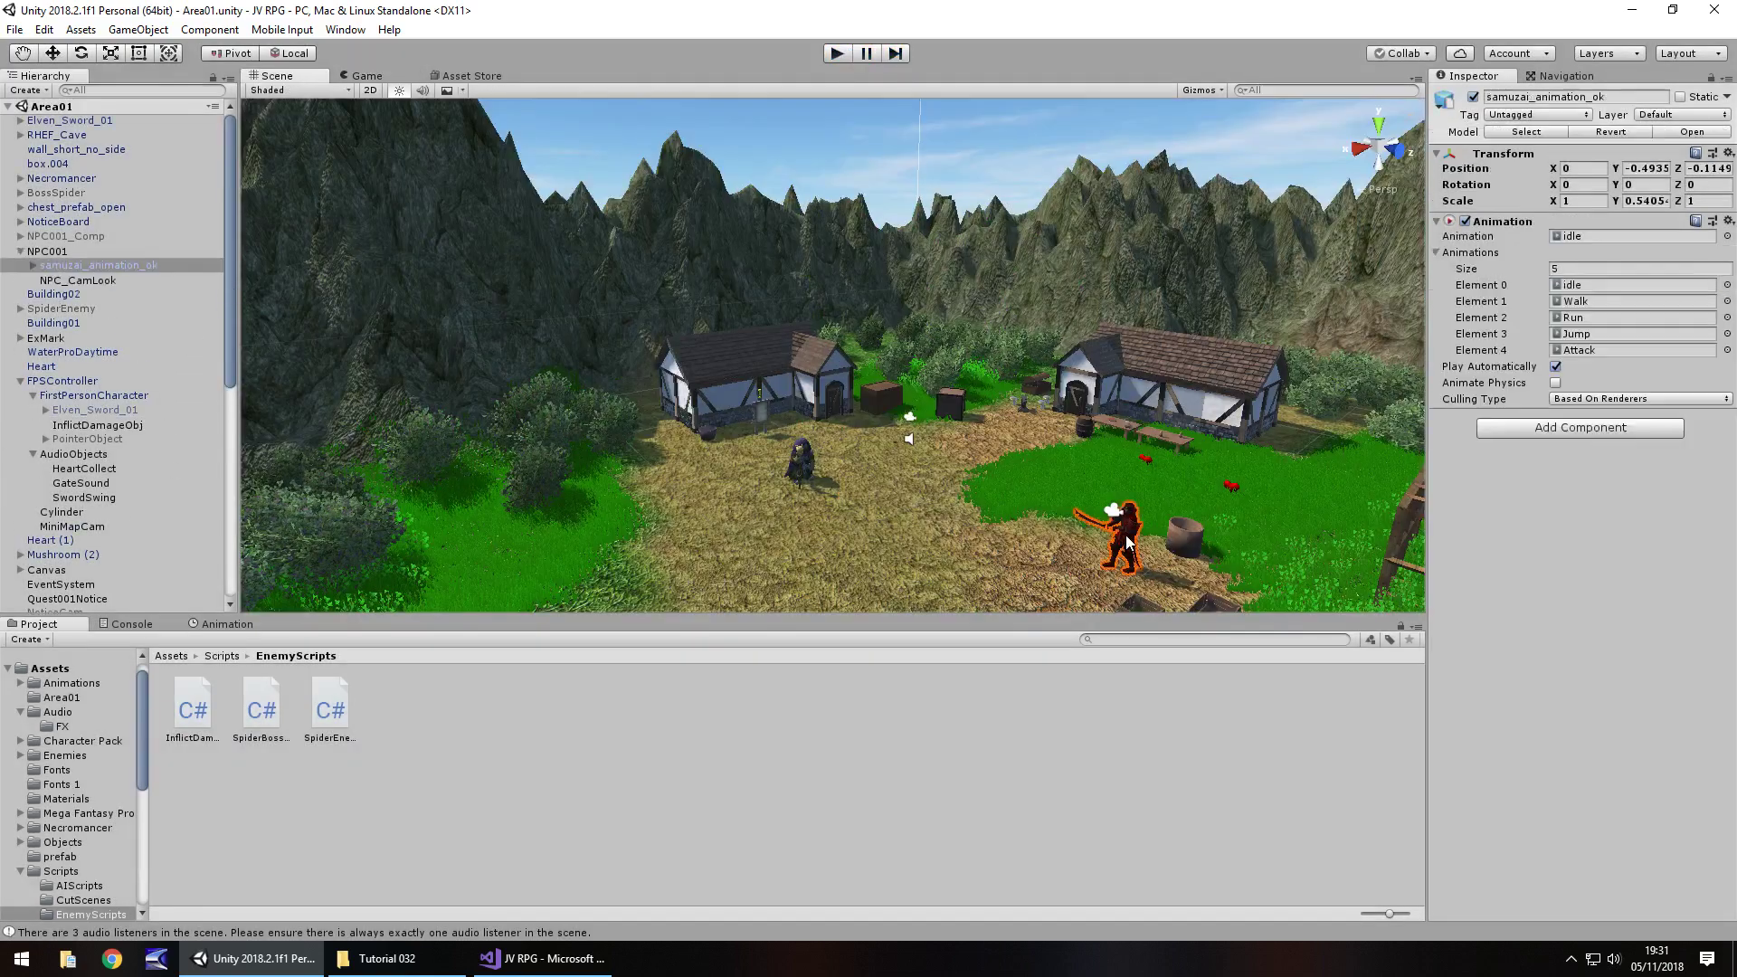
left_click(54, 251)
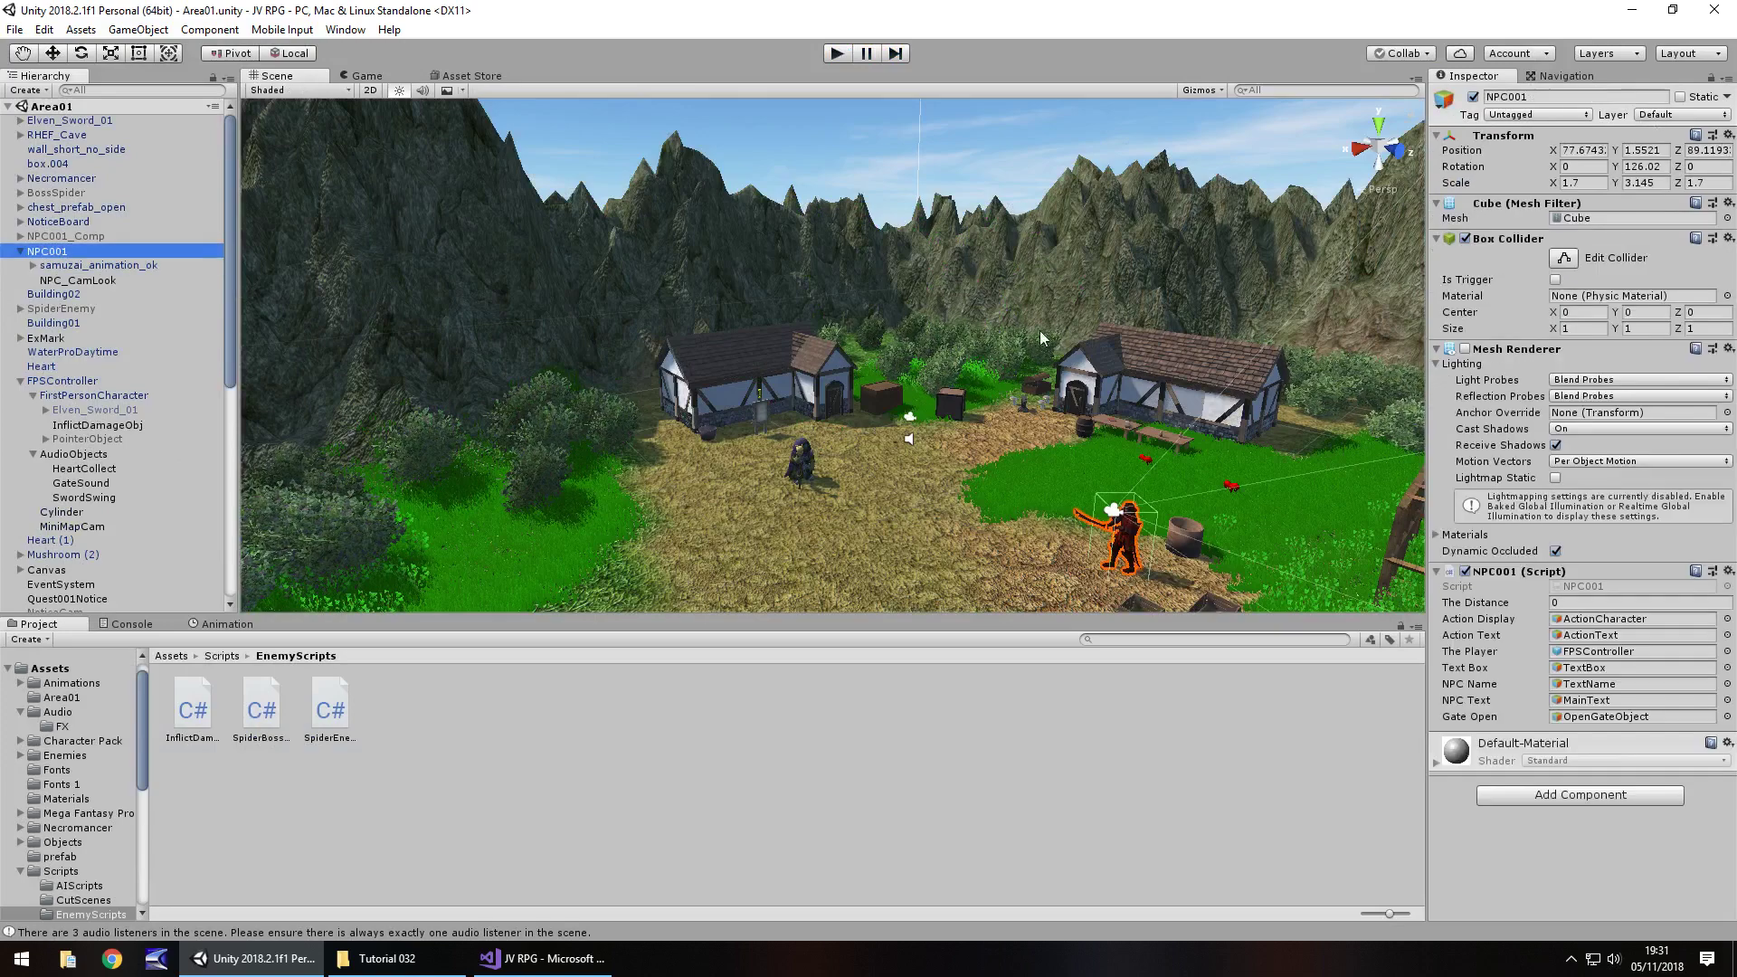
double_click(1604, 586)
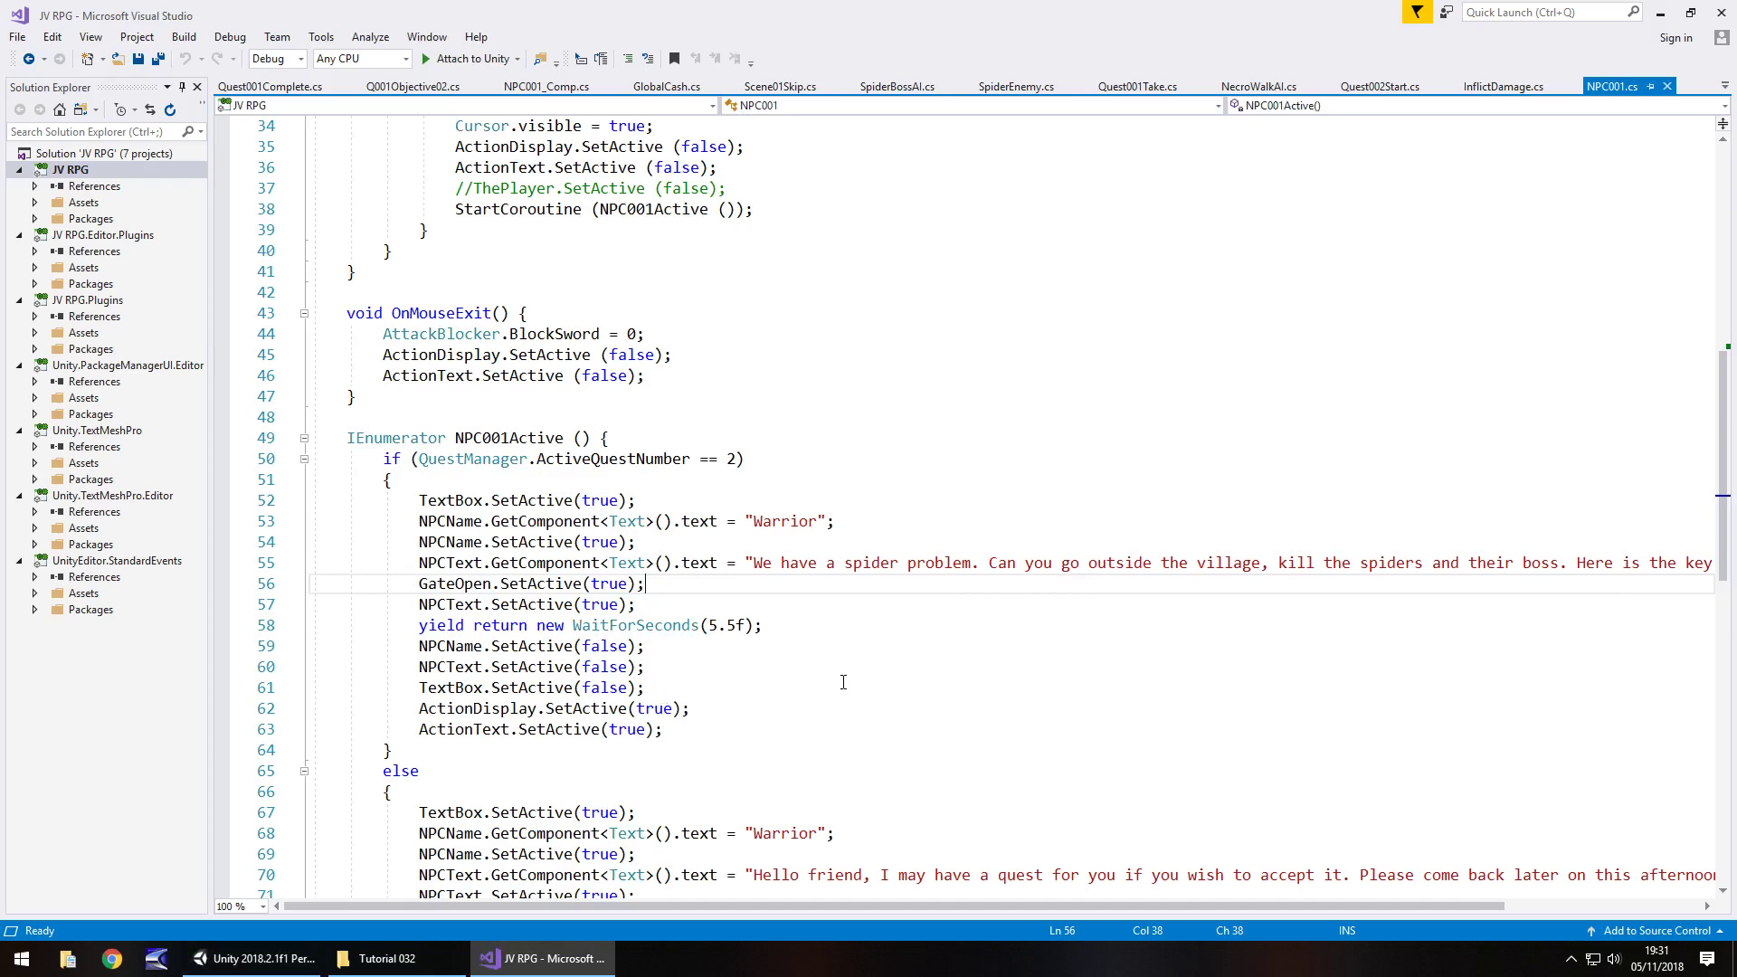
scroll(732, 676, "down", 3)
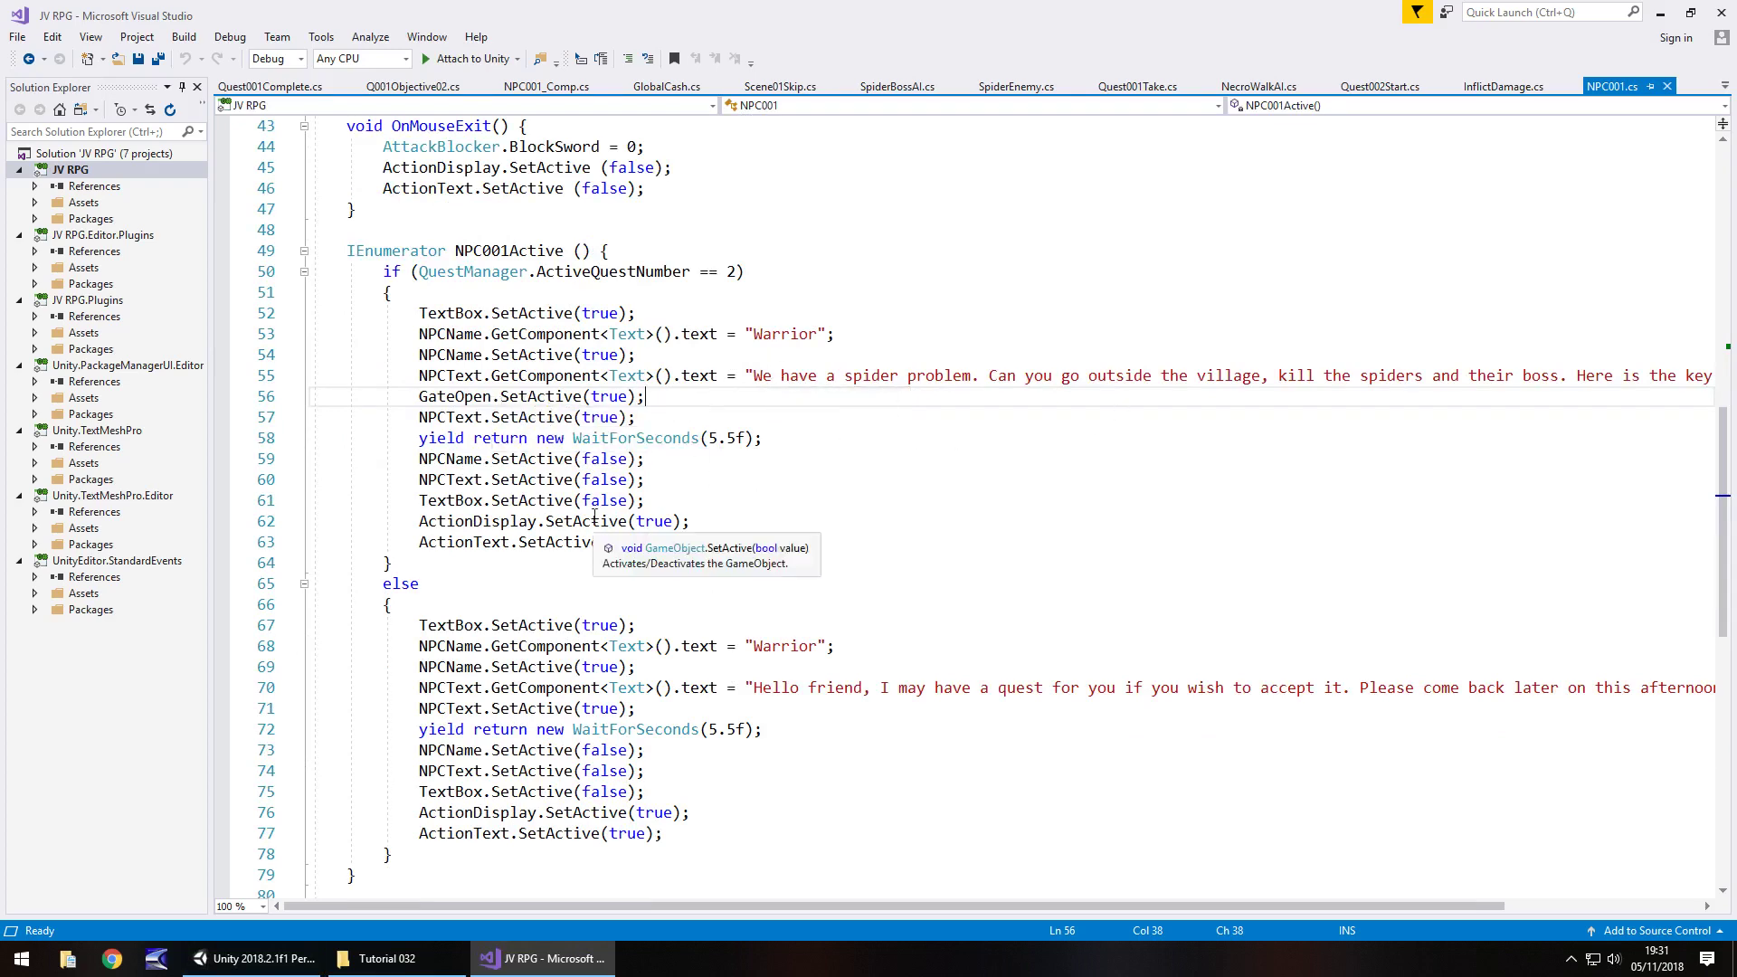
scroll(540, 410, "up", 1)
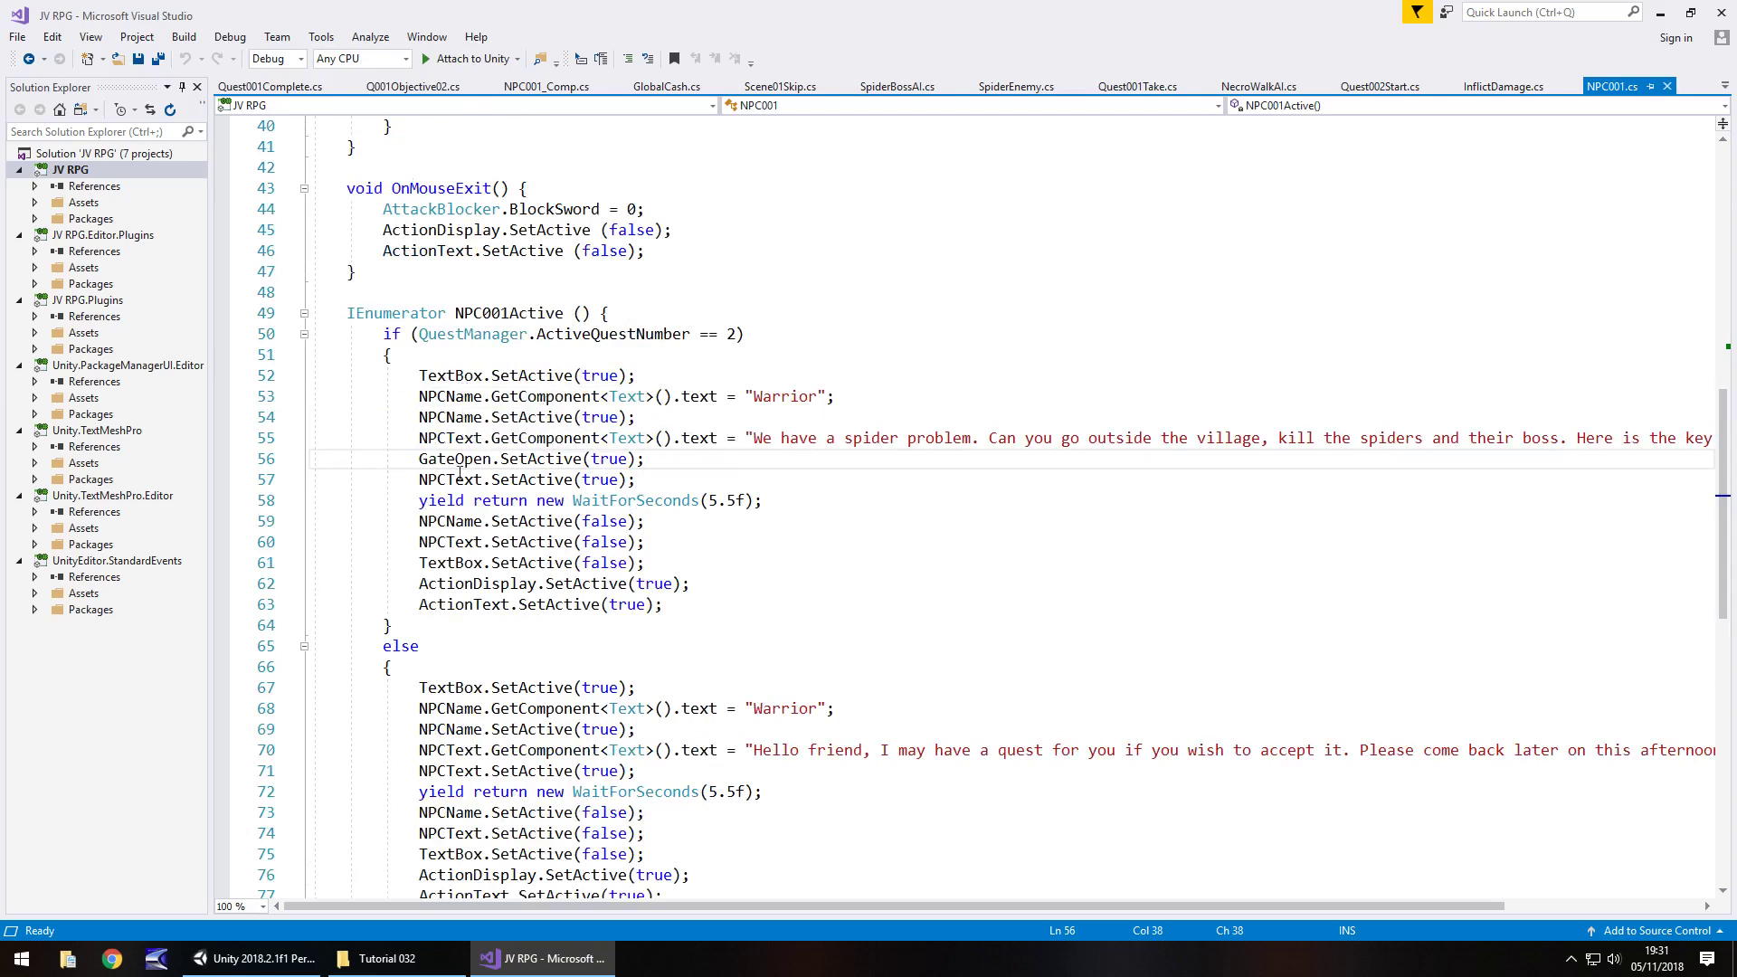
left_click_drag(427, 459, 598, 459)
left_click(598, 459)
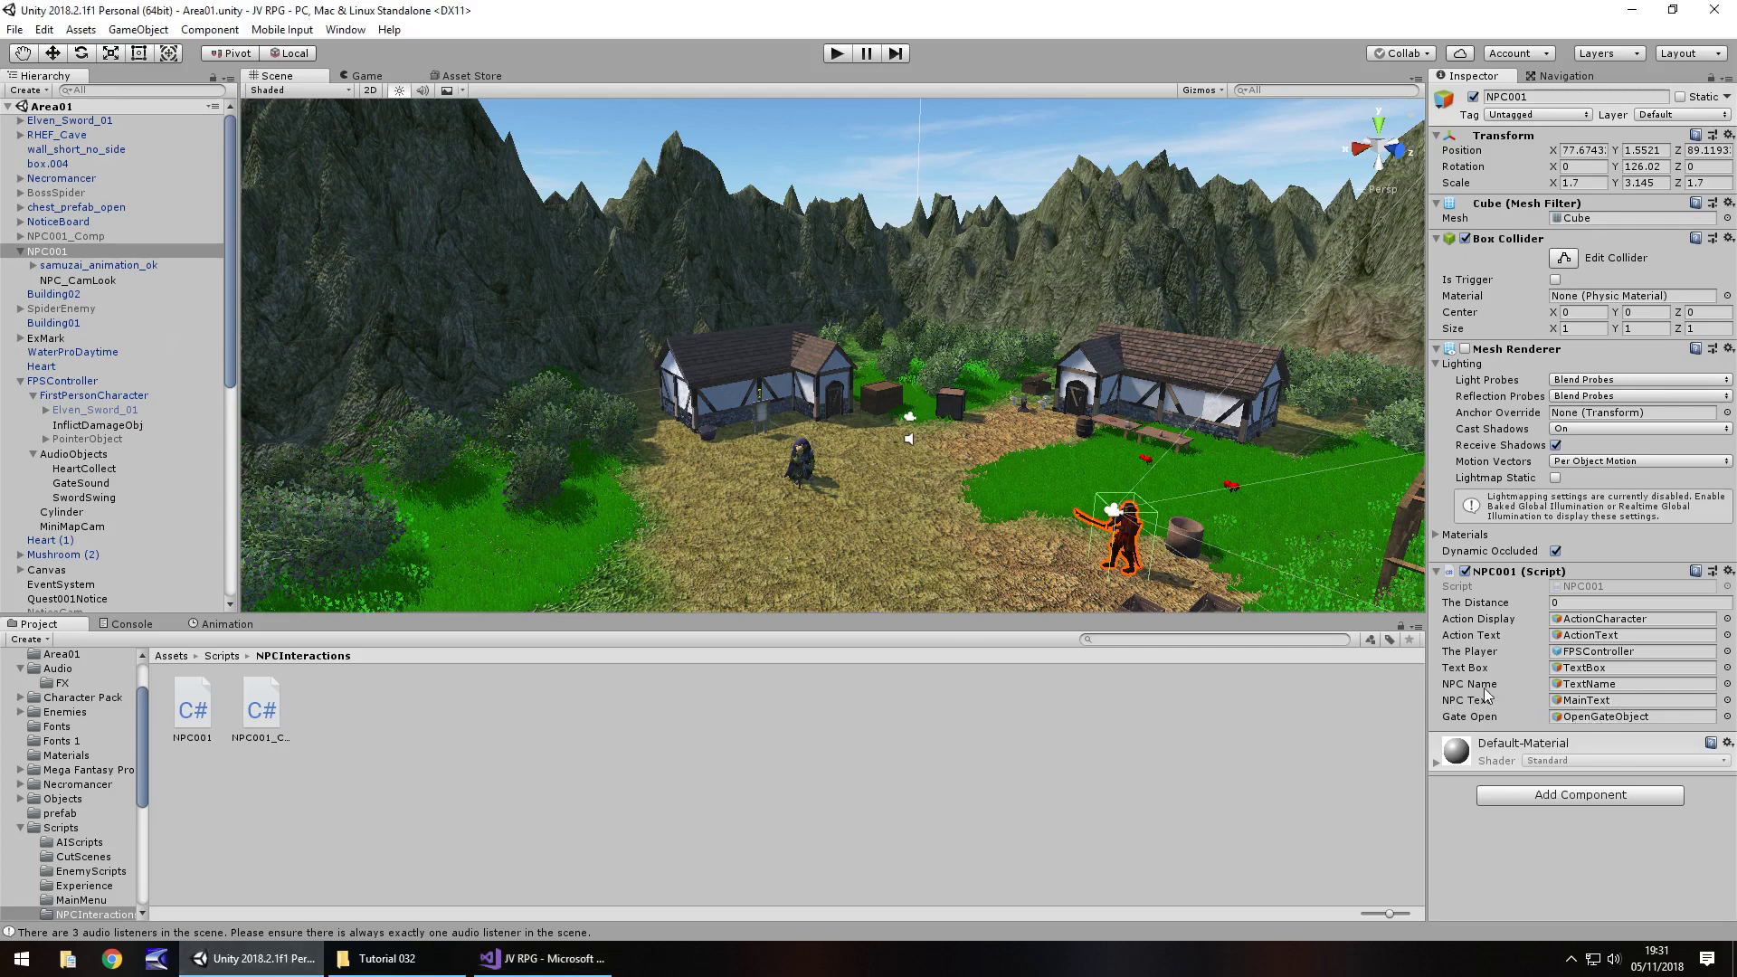
- Find the OpenGateObject referenced by NPC001's Gate Open field, frame it at the village gate and activate it
left_click(1598, 719)
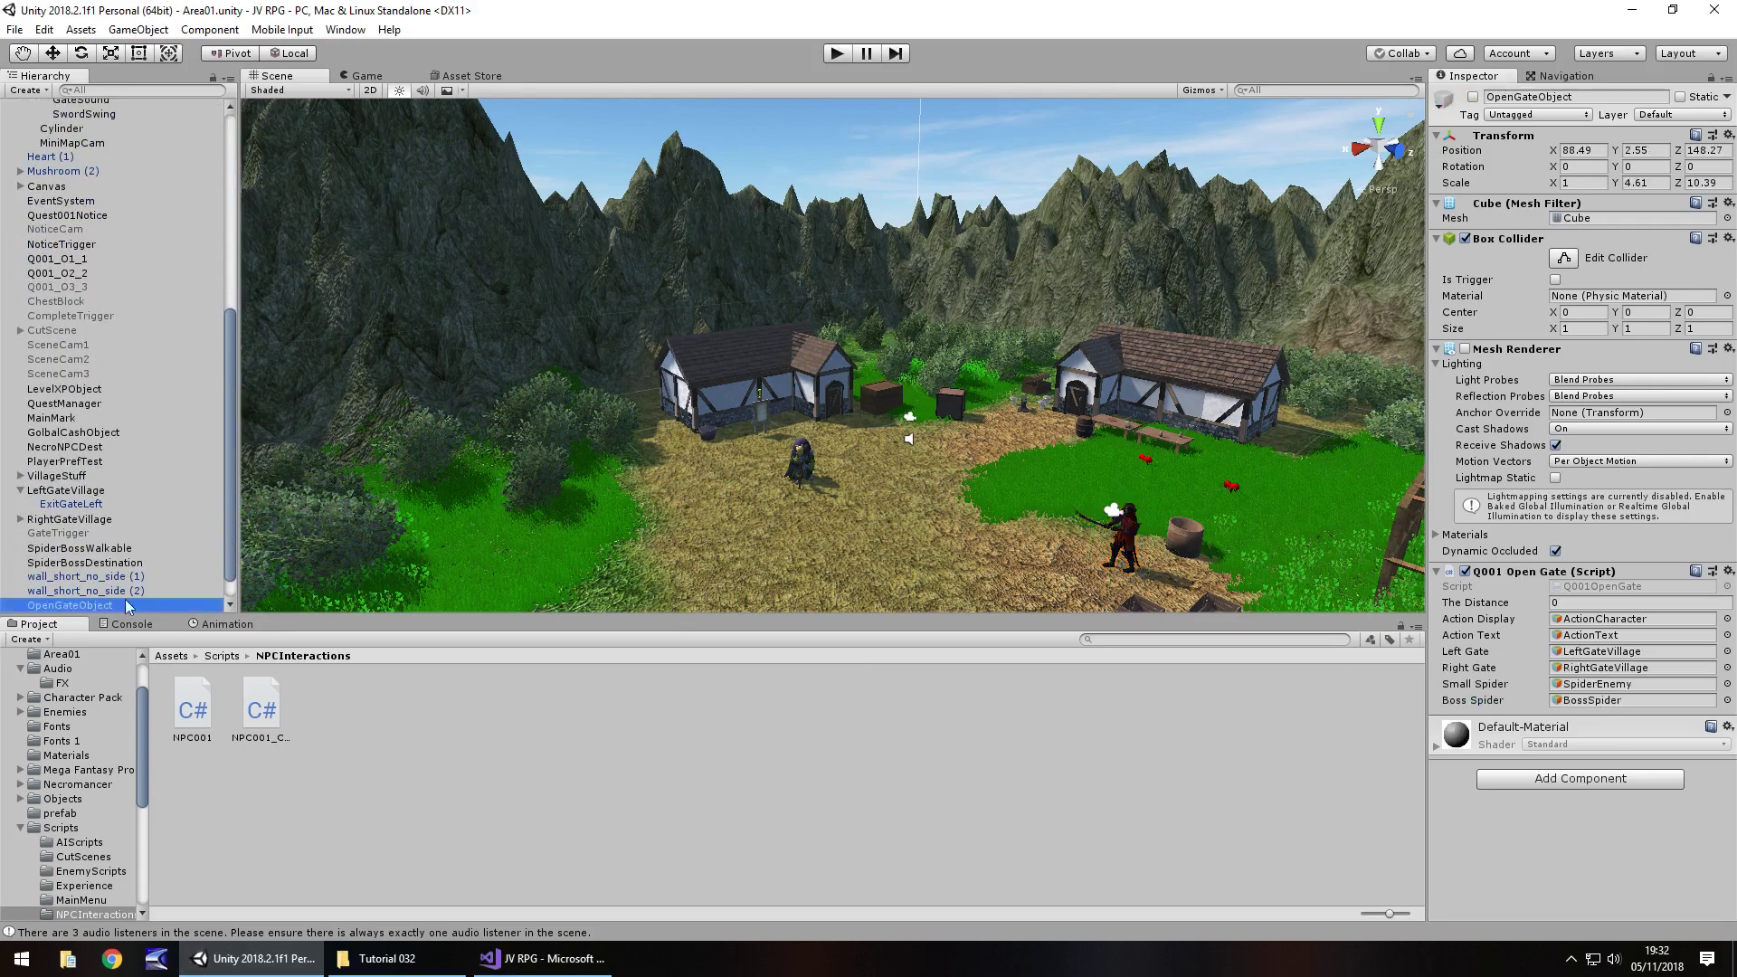
double_click(67, 606)
right_click_drag(1224, 497, 1132, 474)
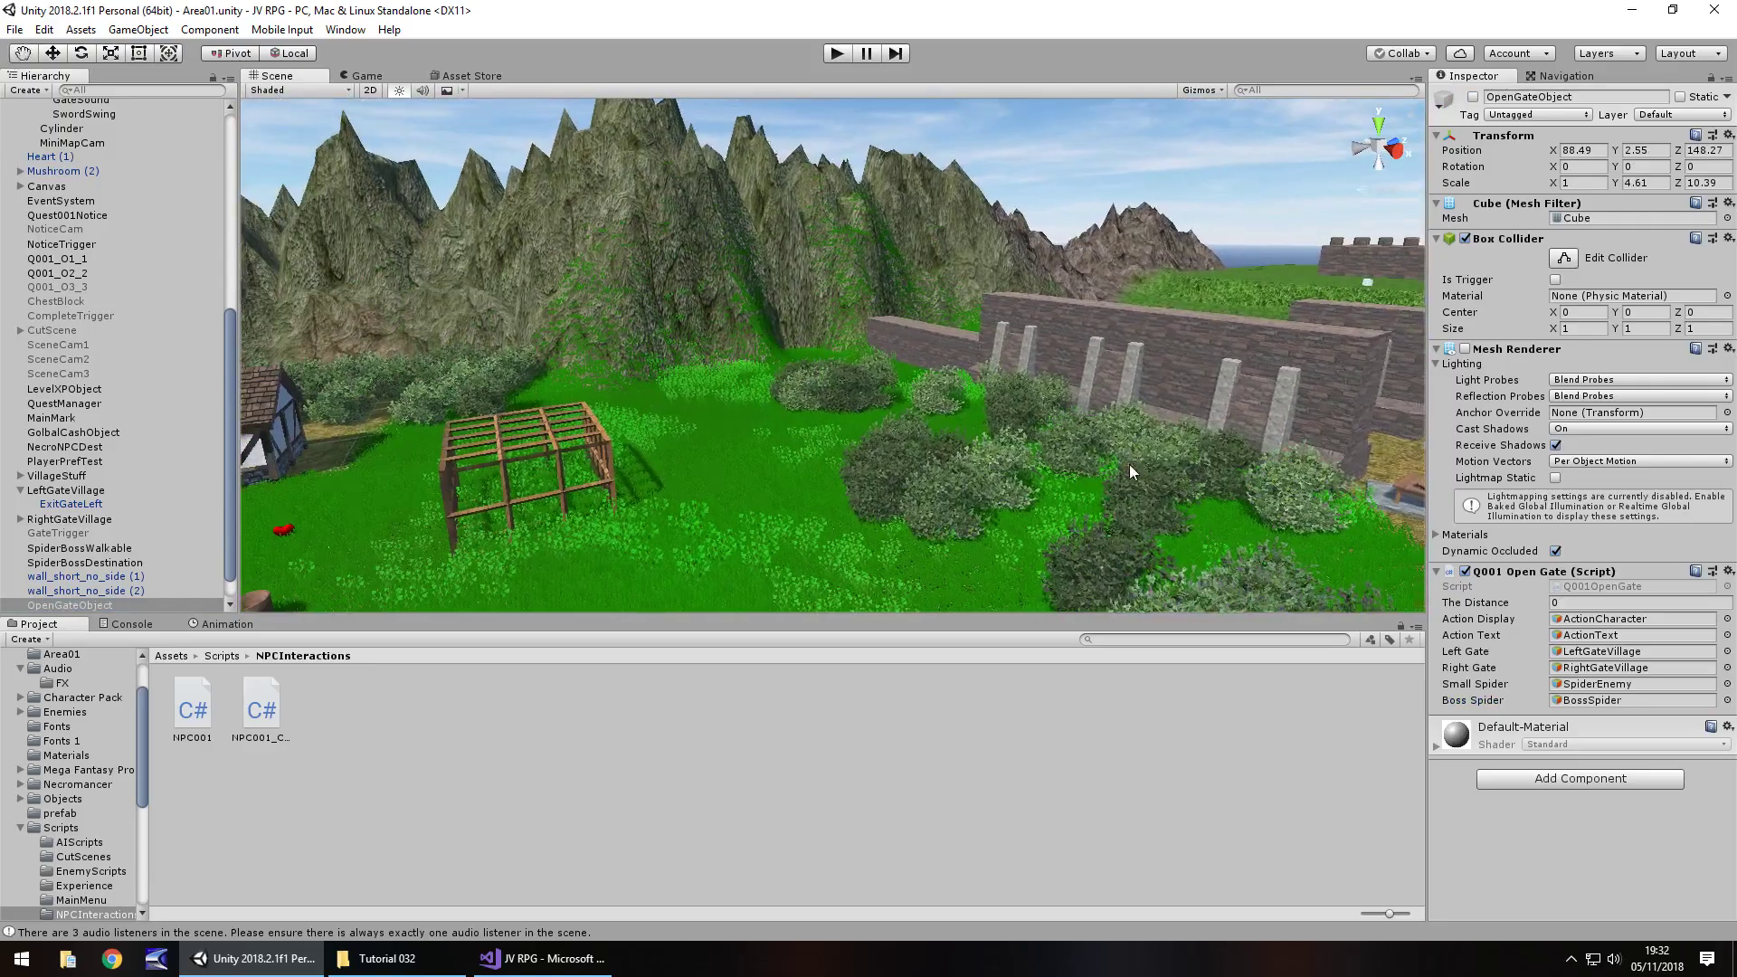
key("Right")
key("Right")
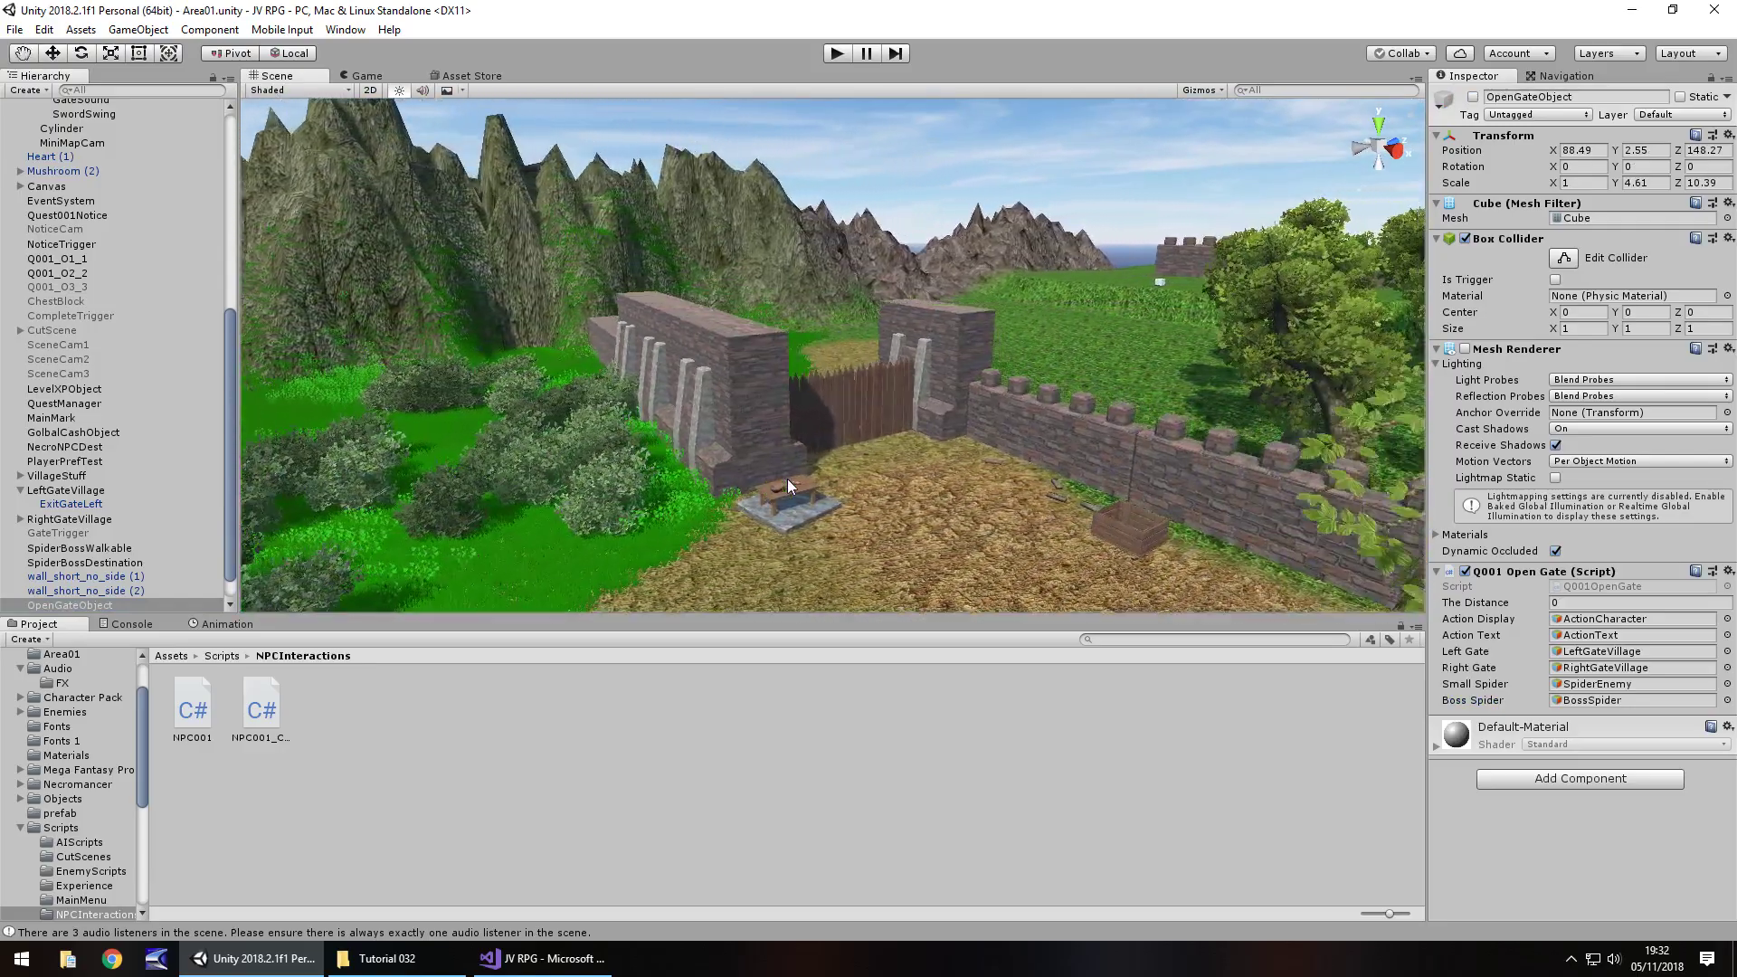
key("Up")
left_click_drag(811, 561, 823, 553, "alt")
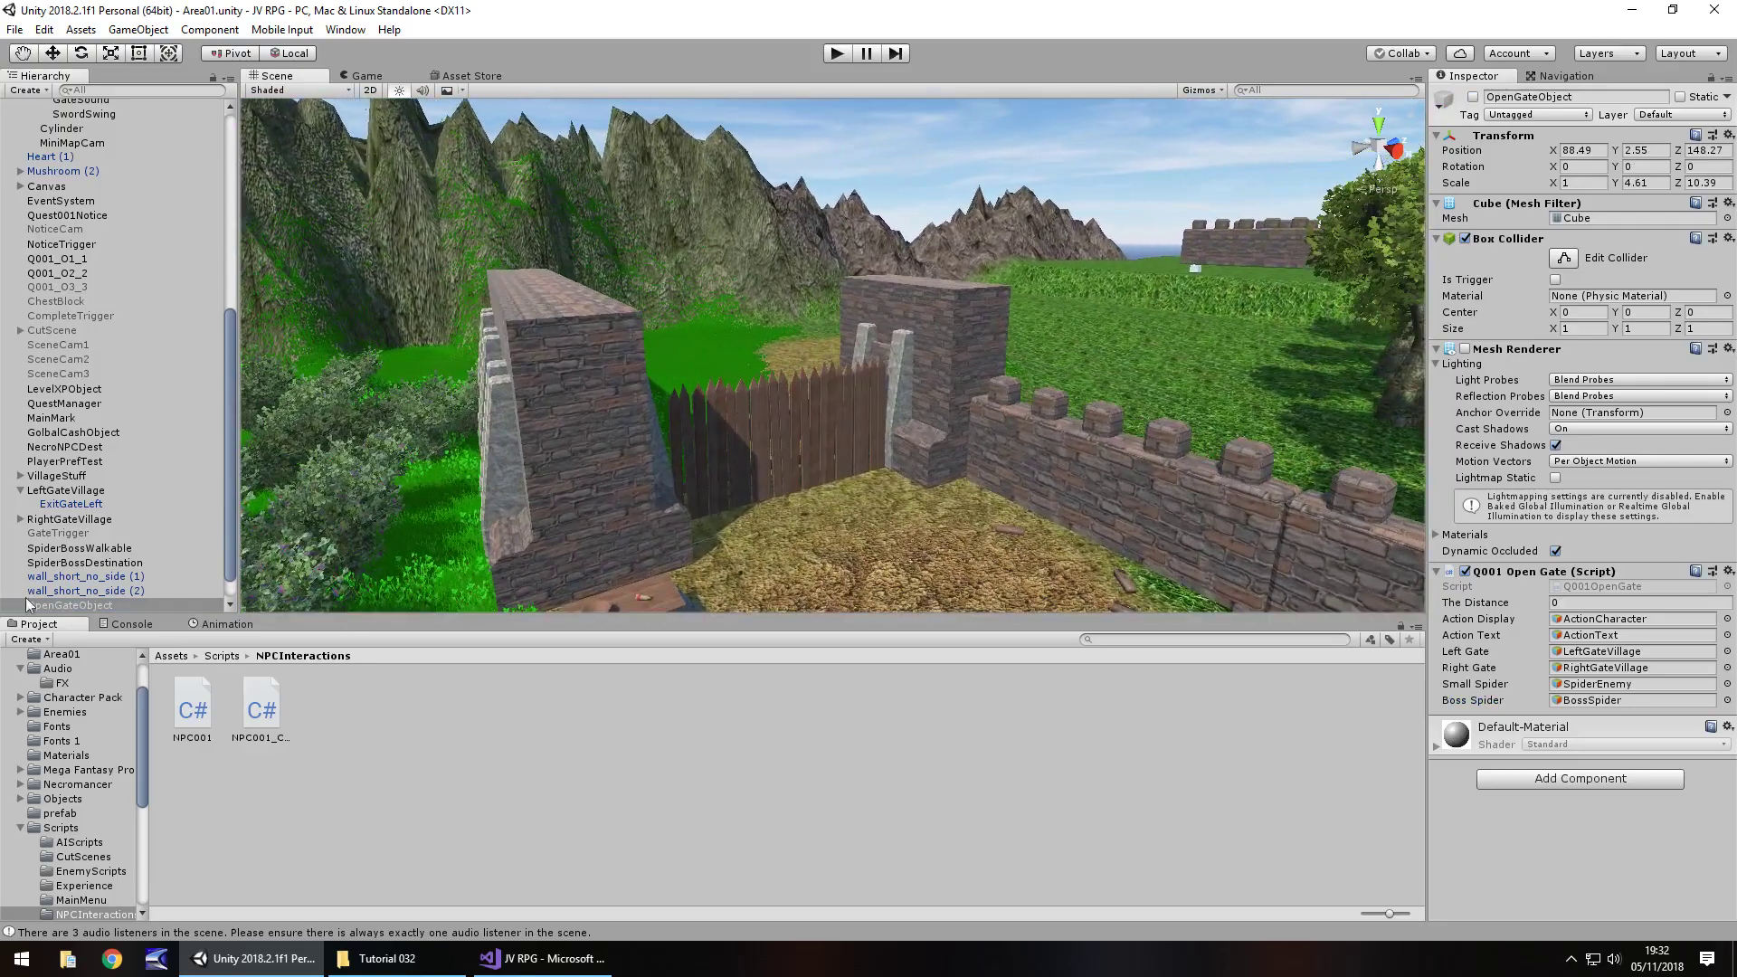
left_click(1474, 98)
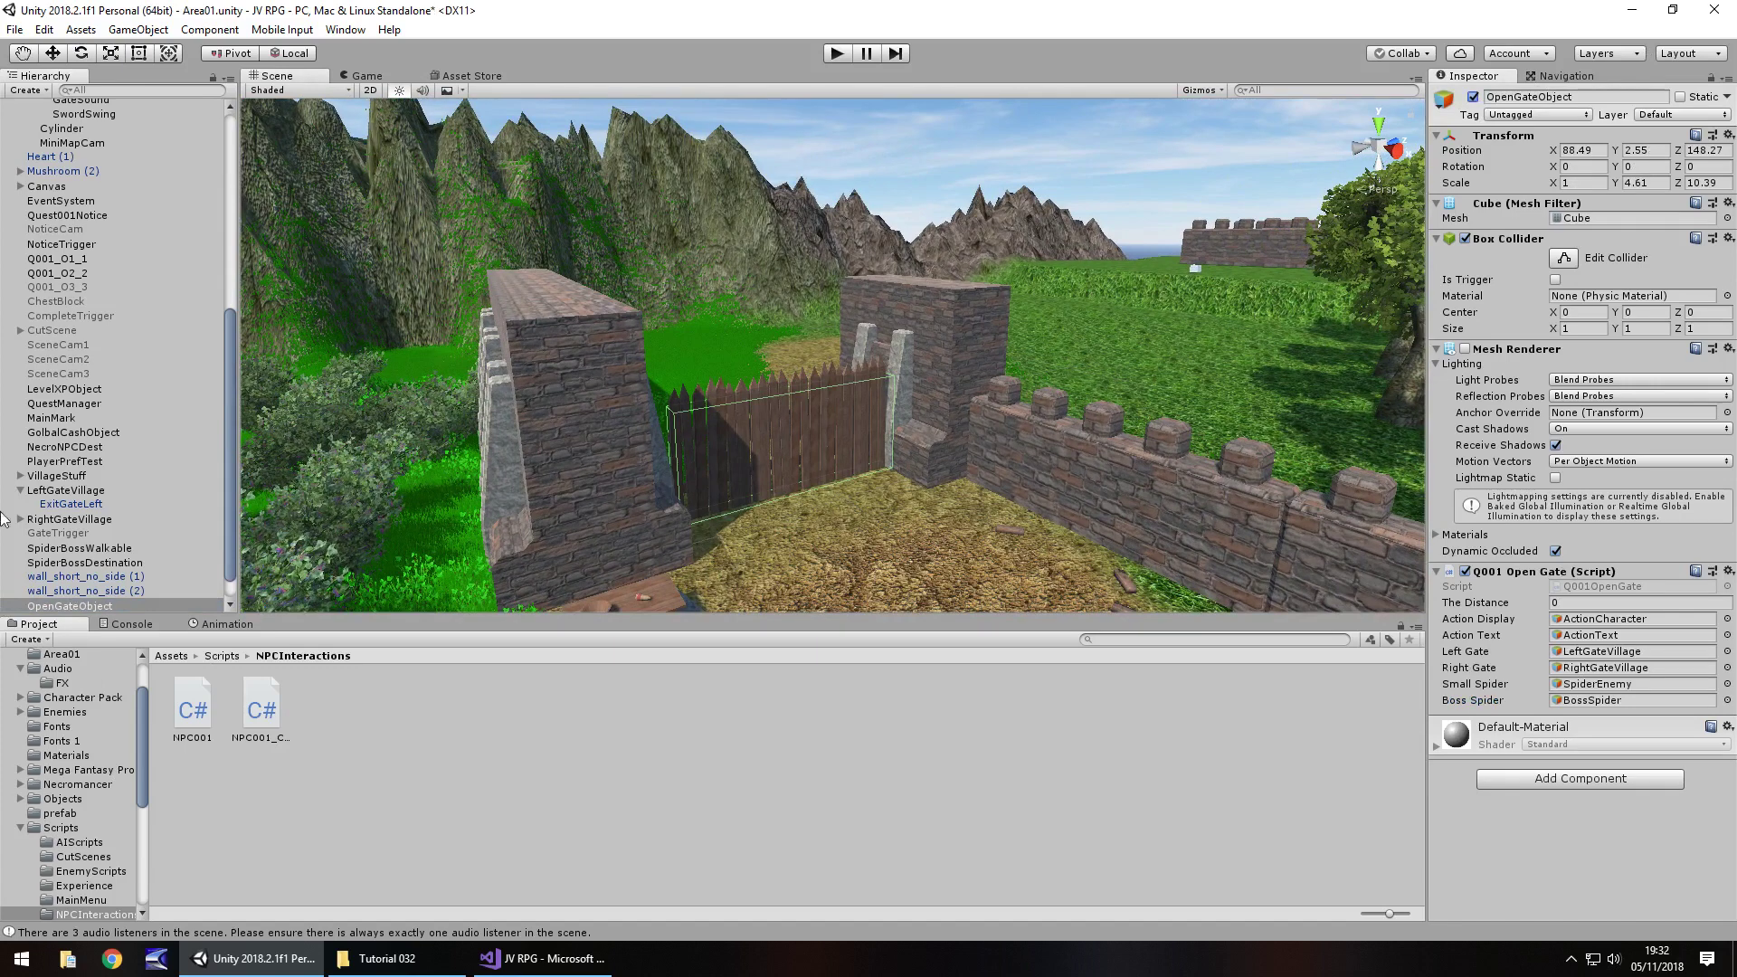
- Compare the script components of GateTrigger and OpenGateObject
left_click(99, 607)
scroll(99, 610, "down", 1)
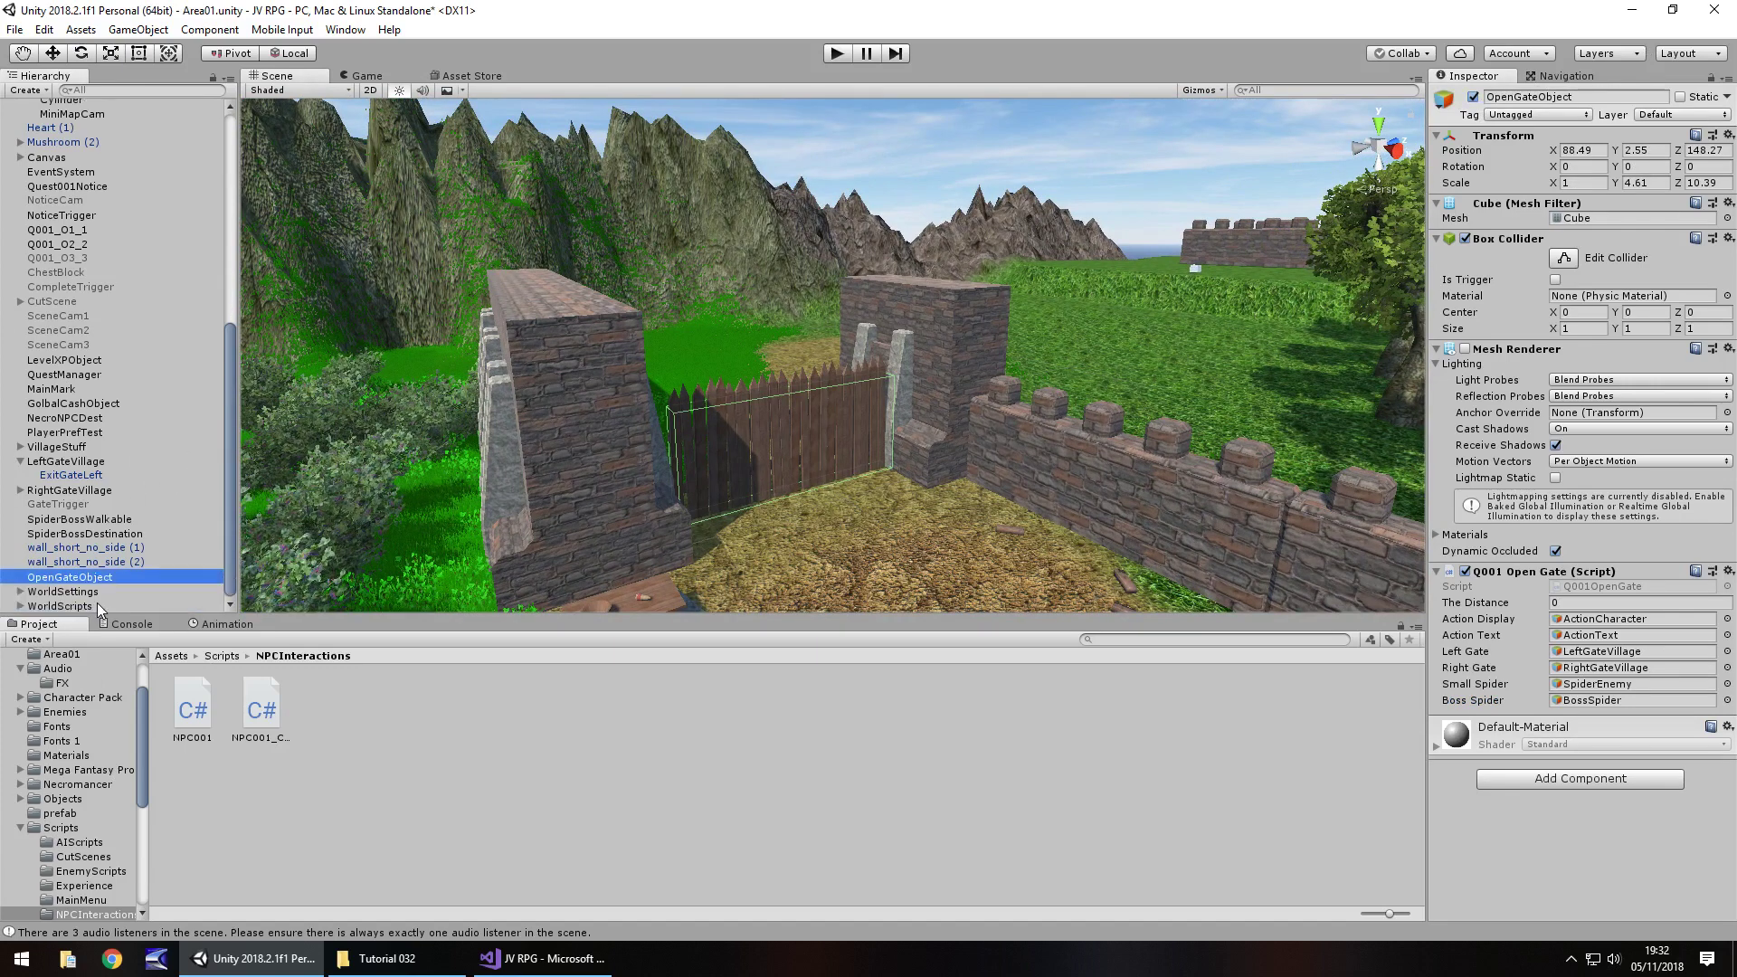
left_click(71, 505)
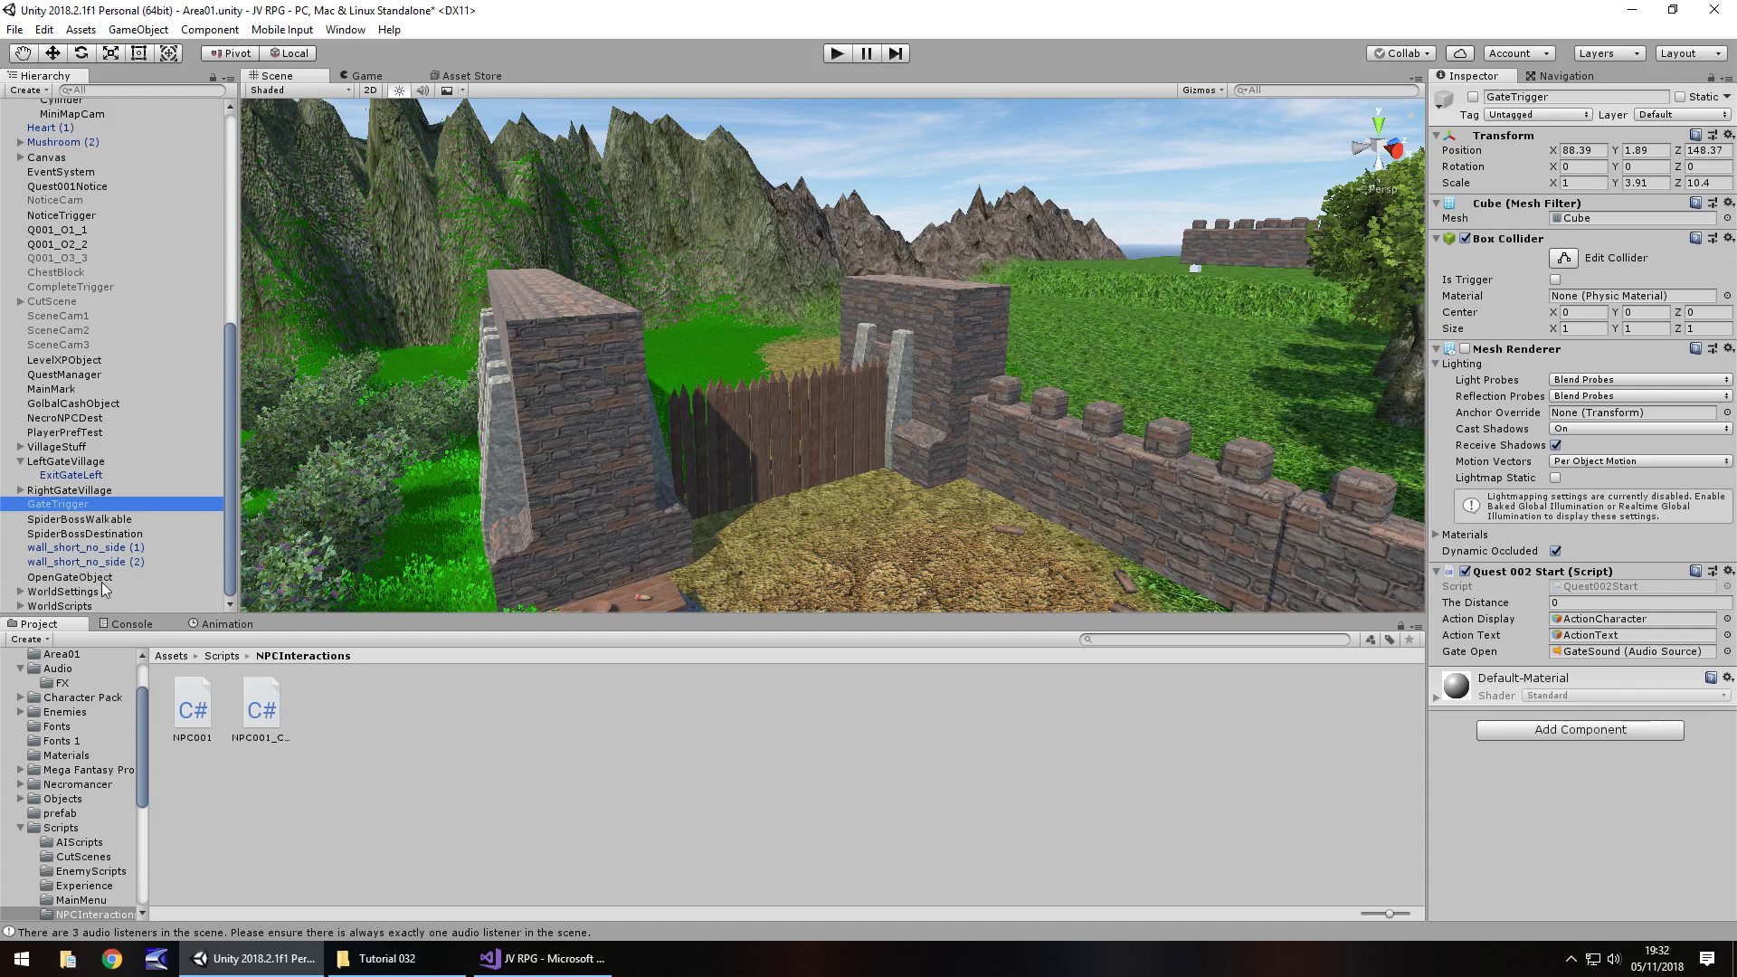
left_click(96, 579)
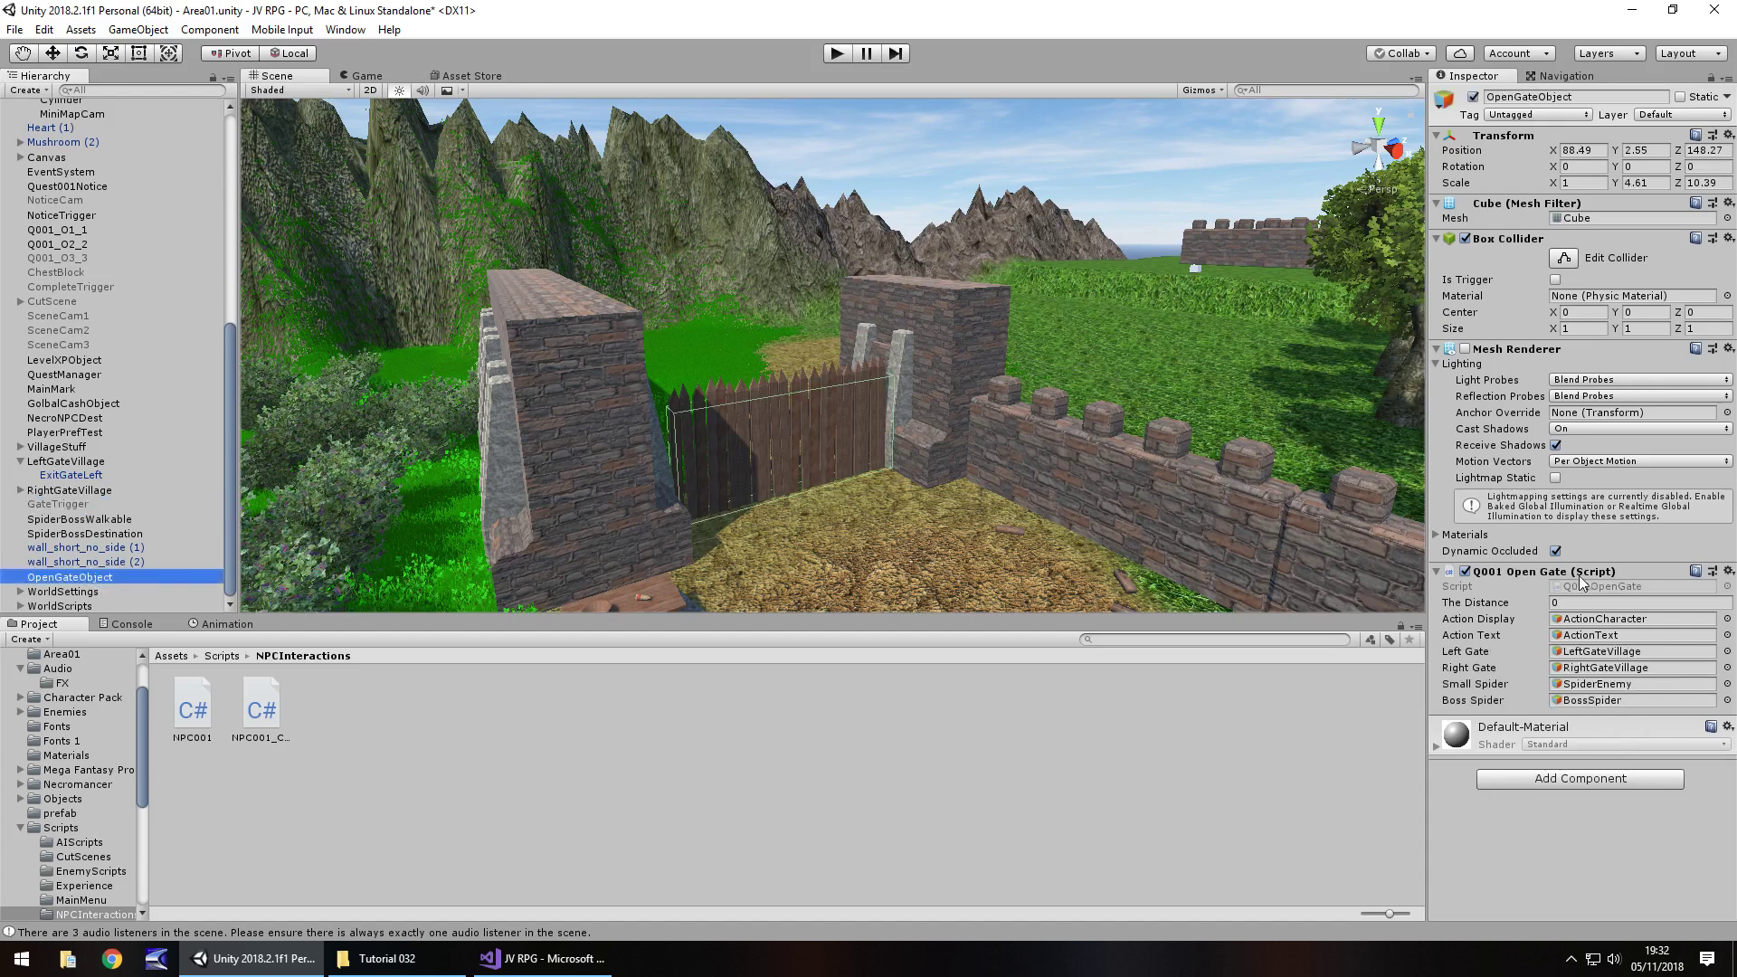
- Open OpenGateObject's Q001OpenGate script and declare public AudioSource gateOpen; below the BossSpider variable
double_click(1651, 590)
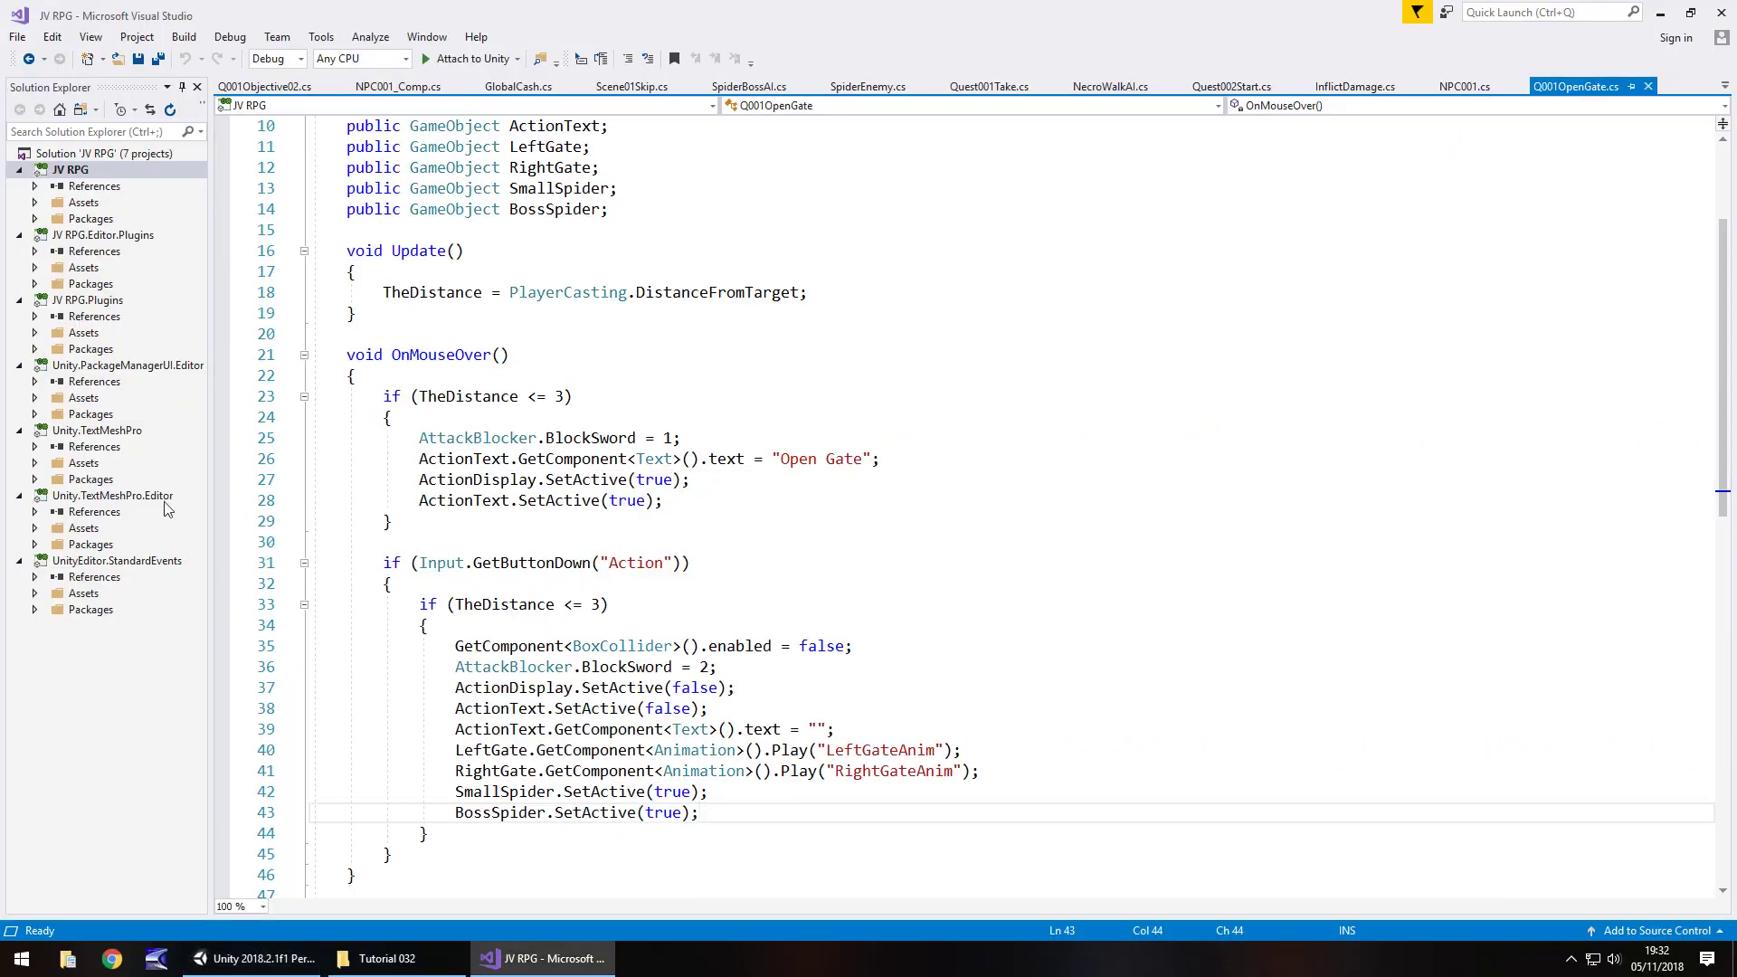
scroll(711, 550, "up", 3)
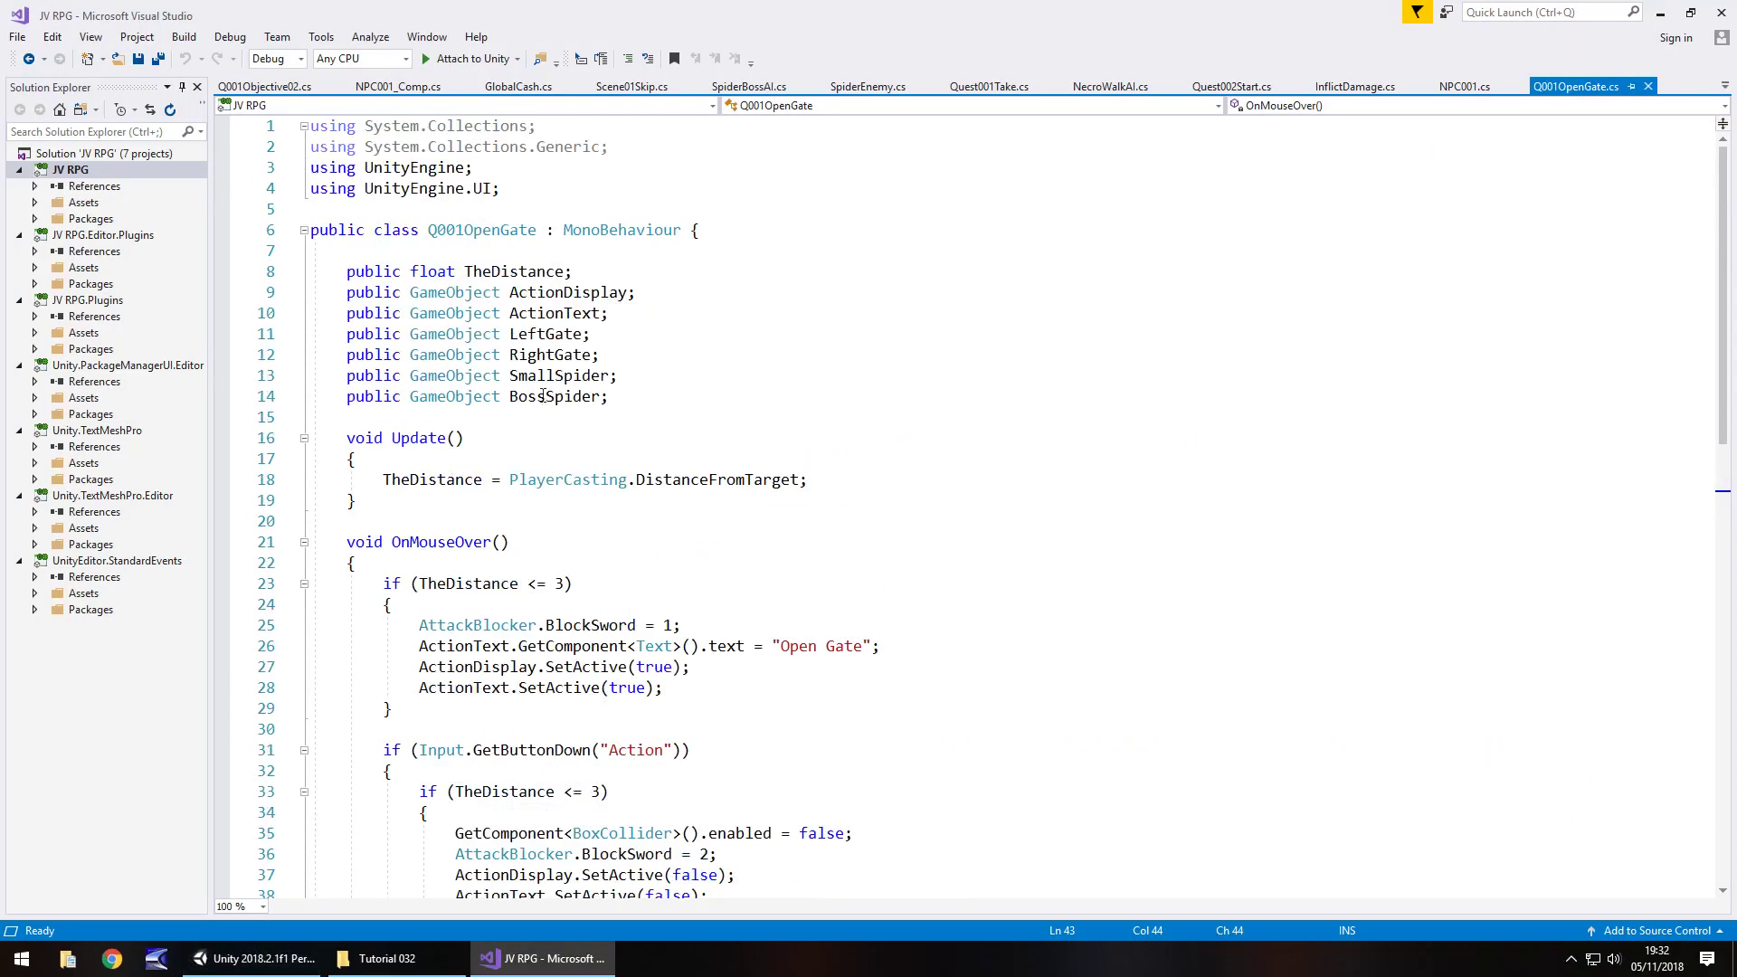
left_click(646, 401)
key("Return")
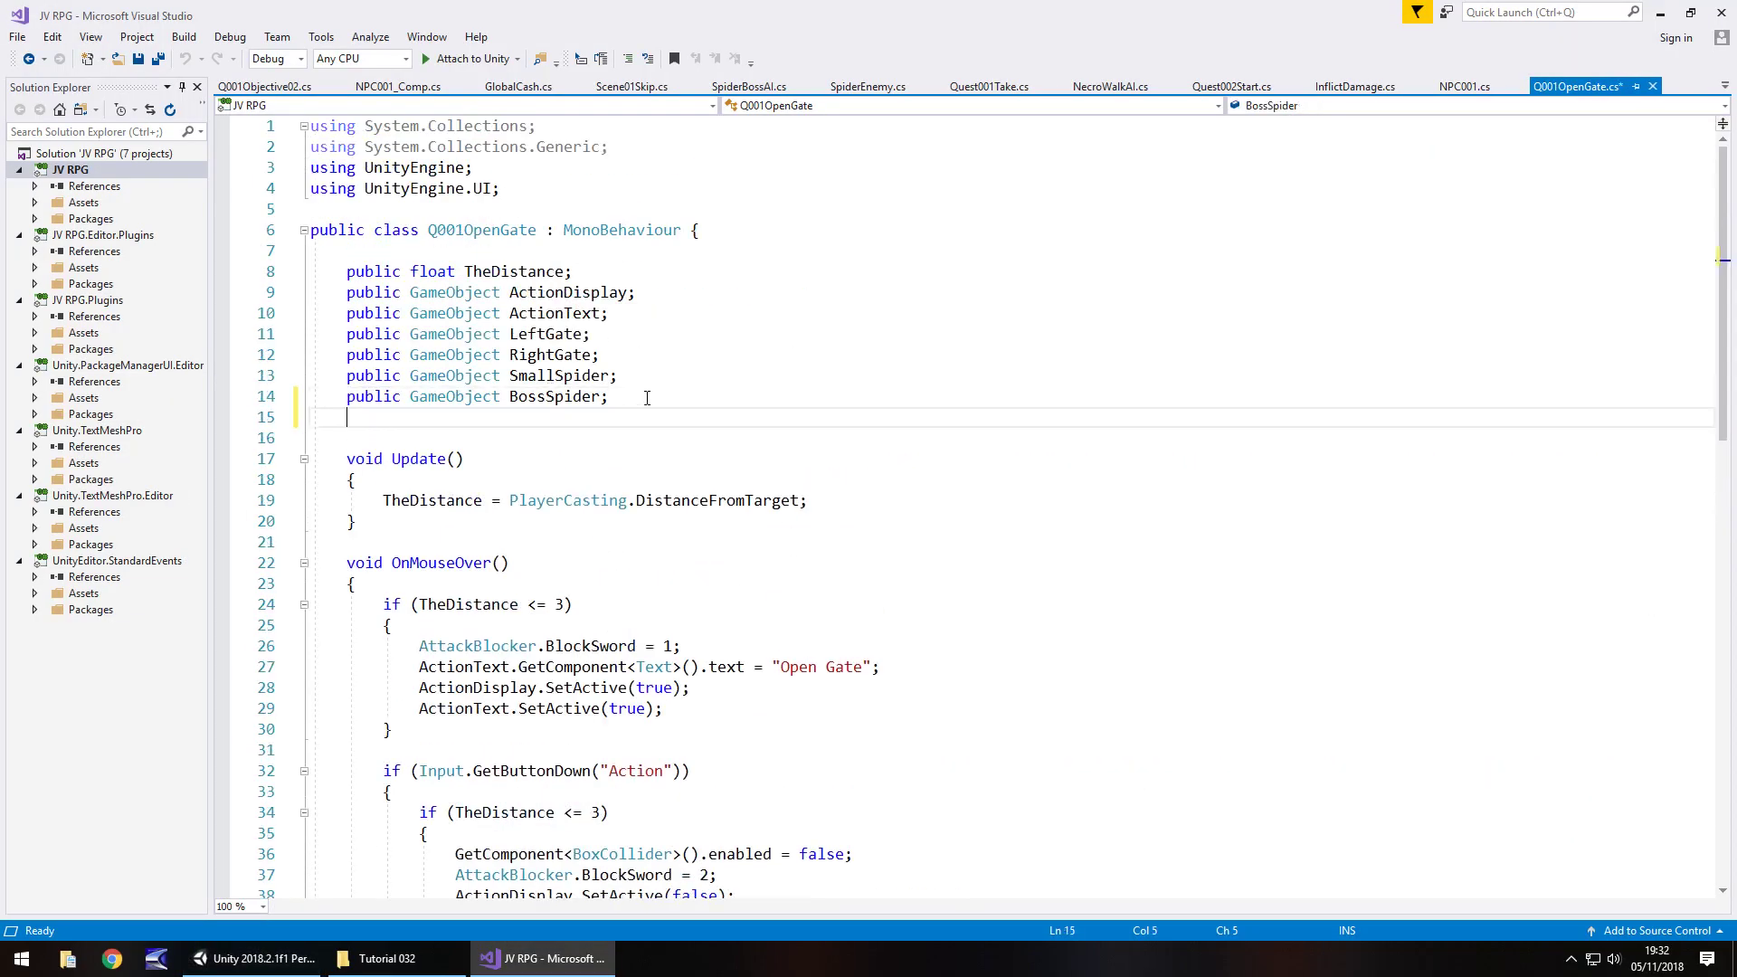
type("public AudioSourc")
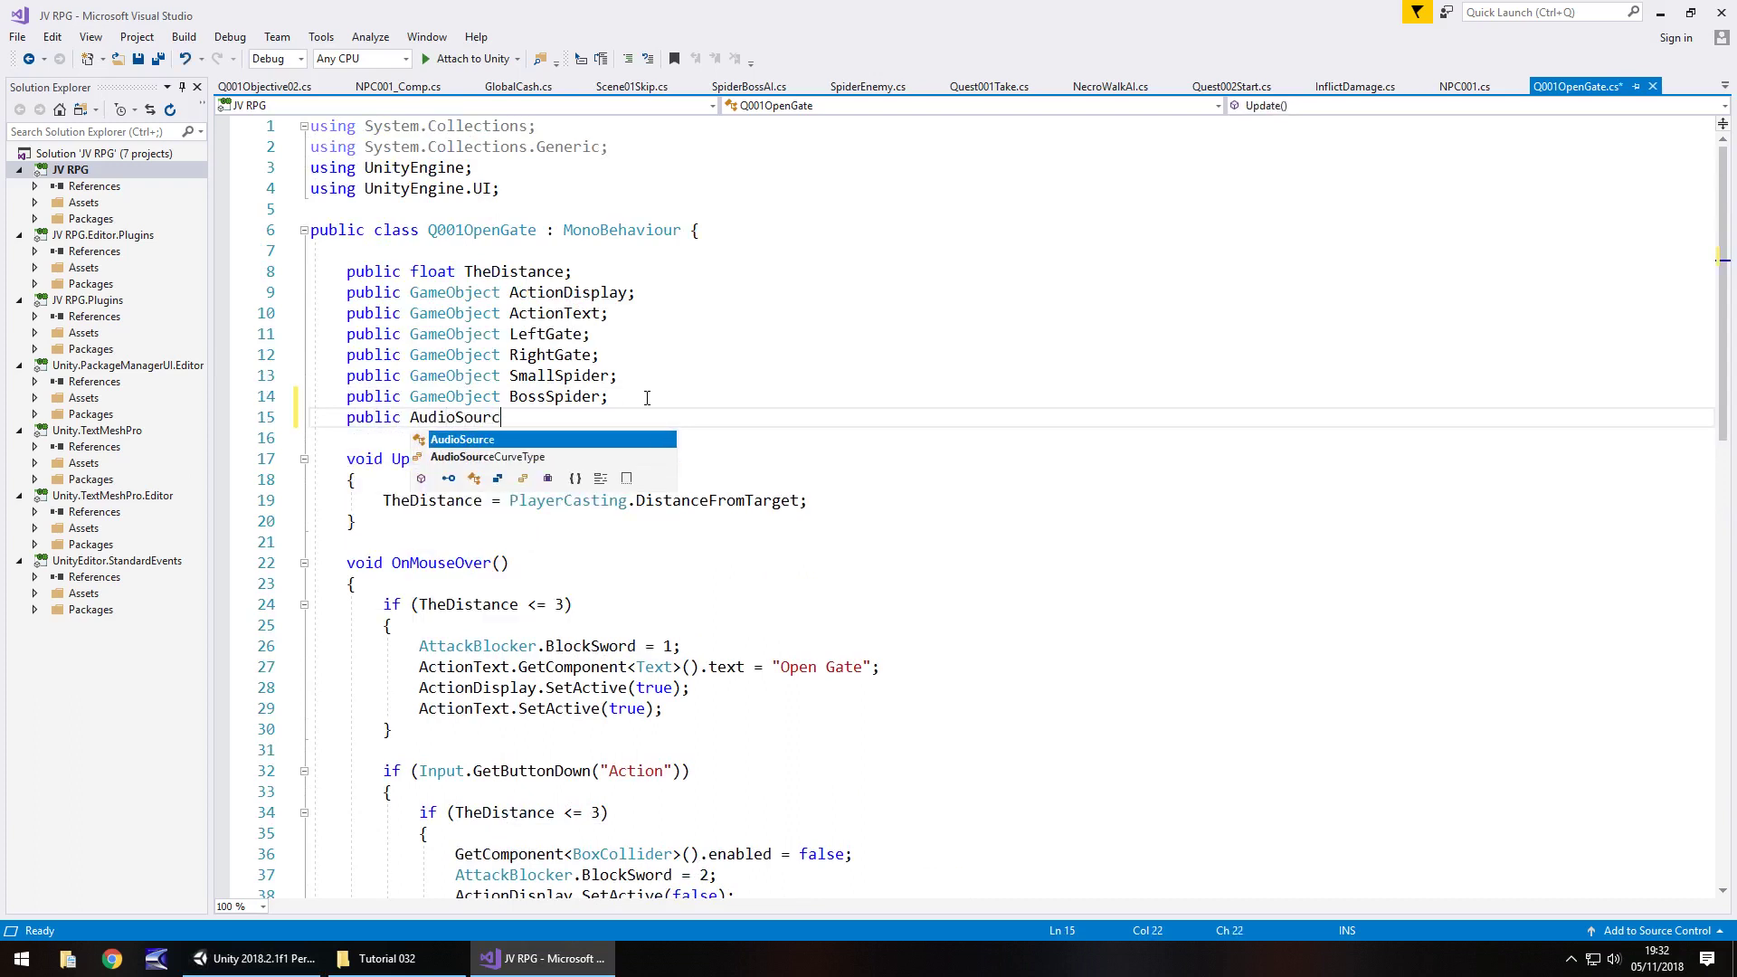
type("e gateO")
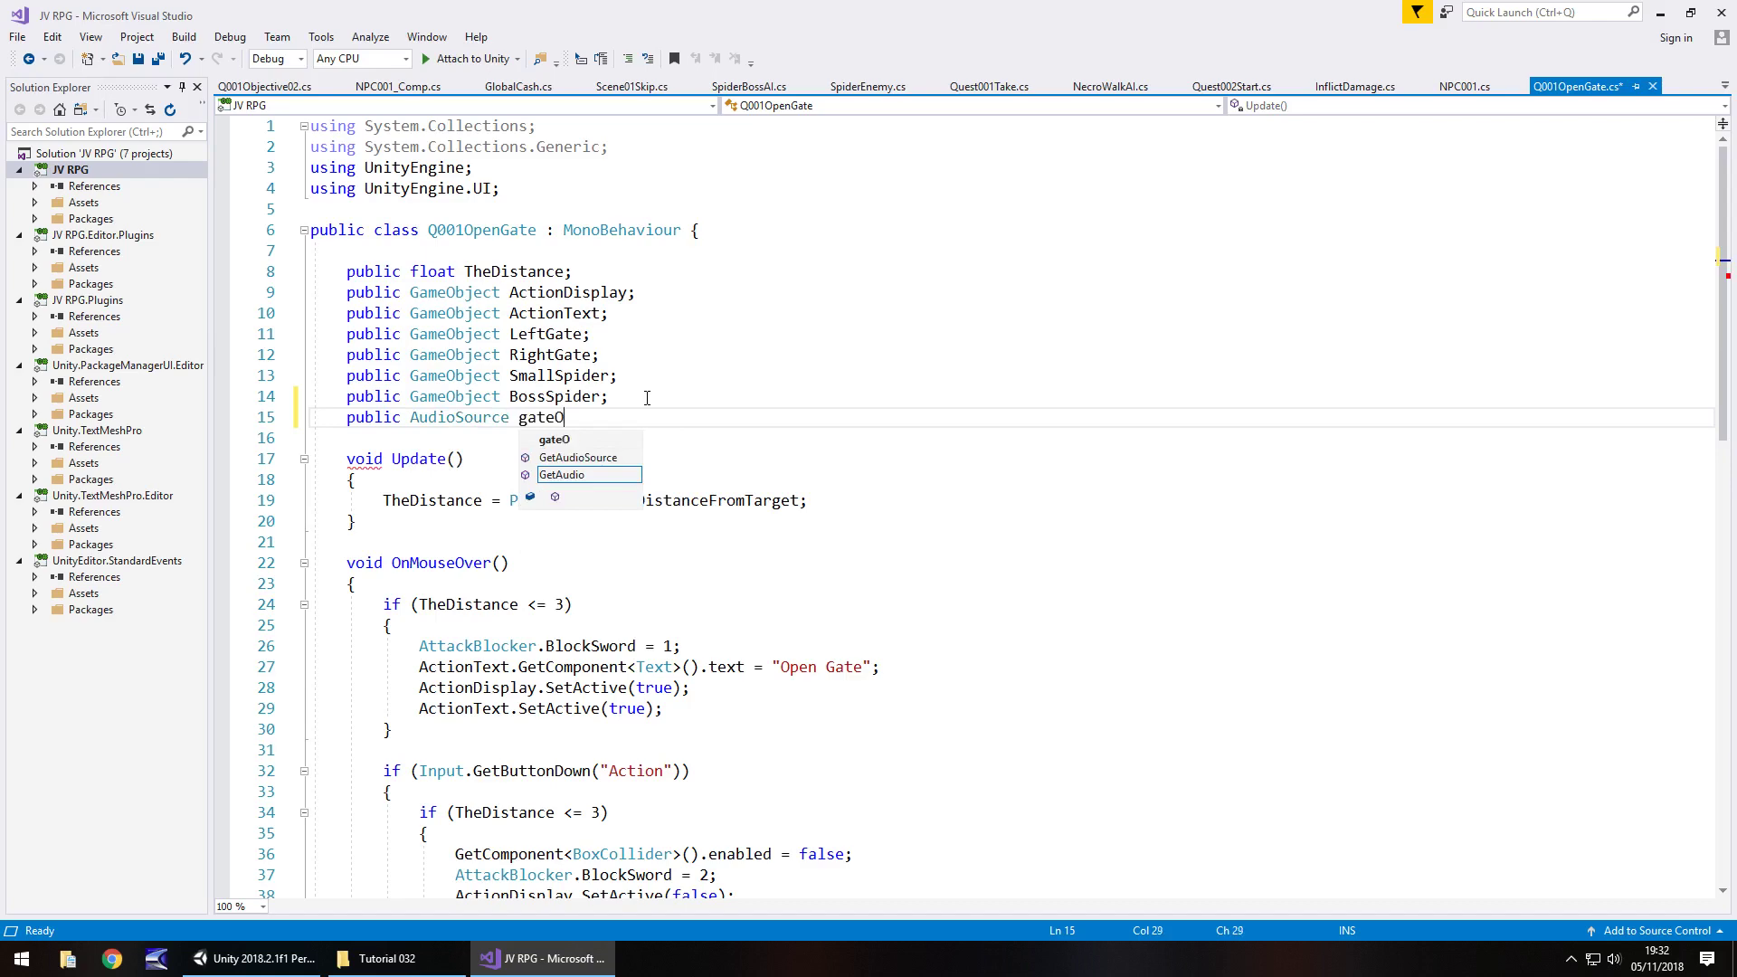
type("pen;")
- Add gateOpen.Play(); after the ActionText text-clearing line in OnMouseOver, before the gate animations, and save the script
scroll(578, 613, "down", 6)
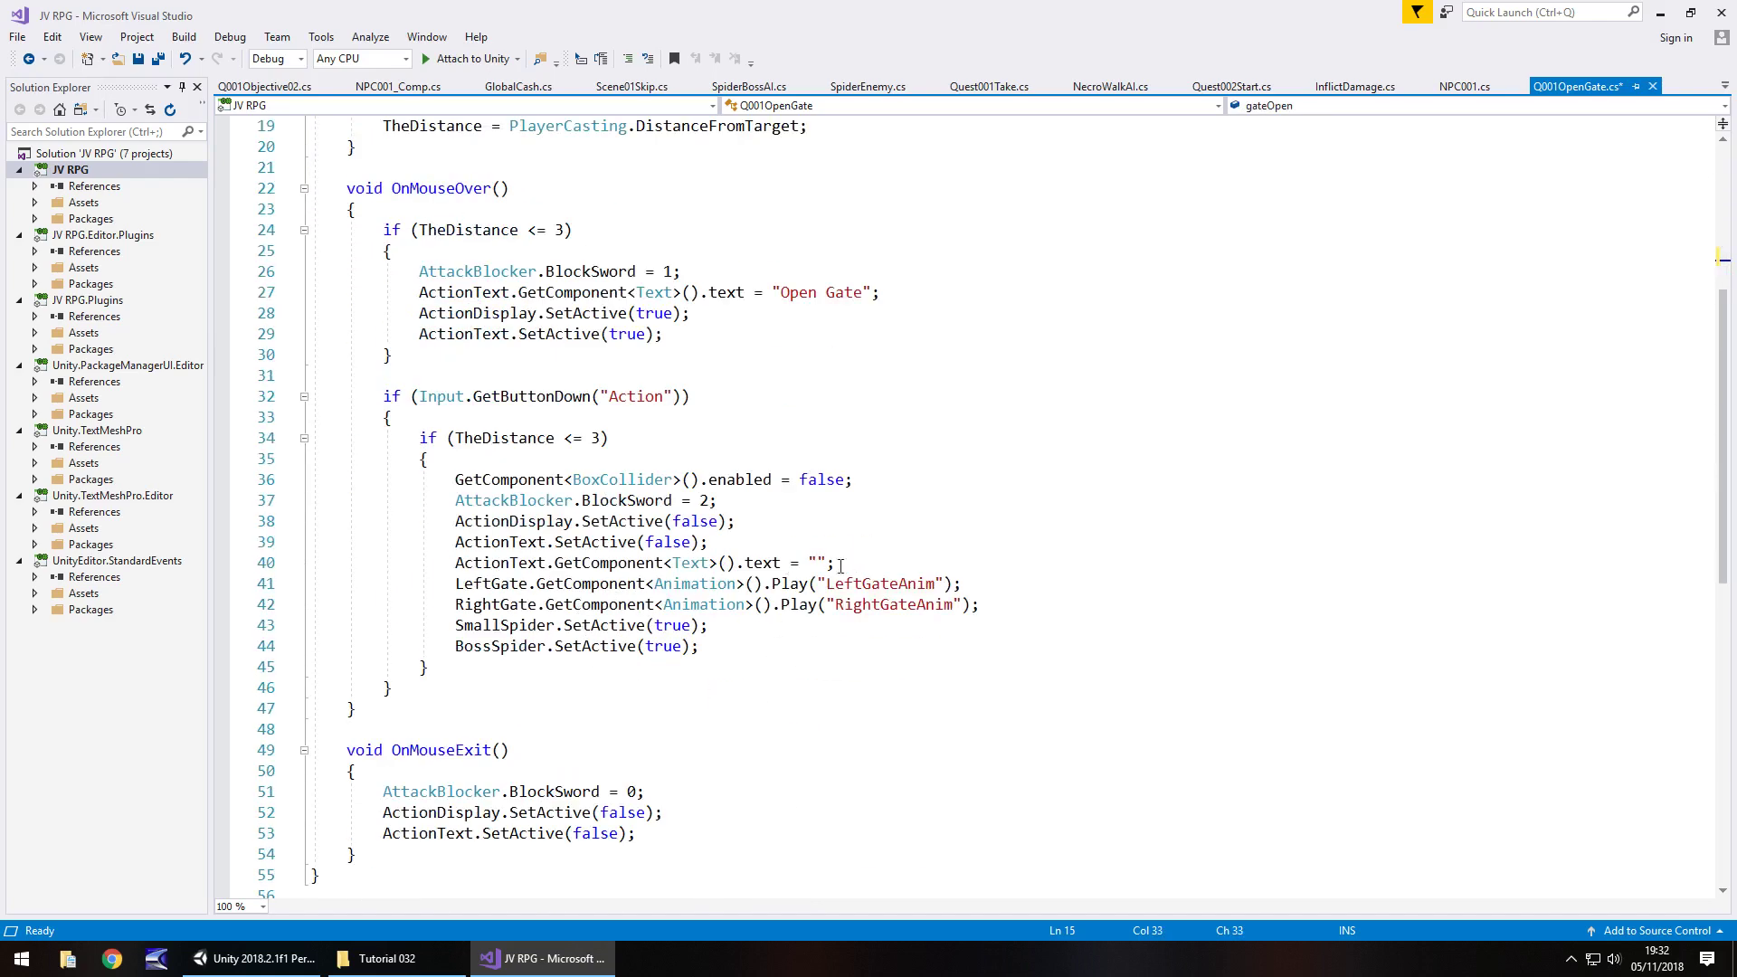
left_click(841, 563)
key("Return")
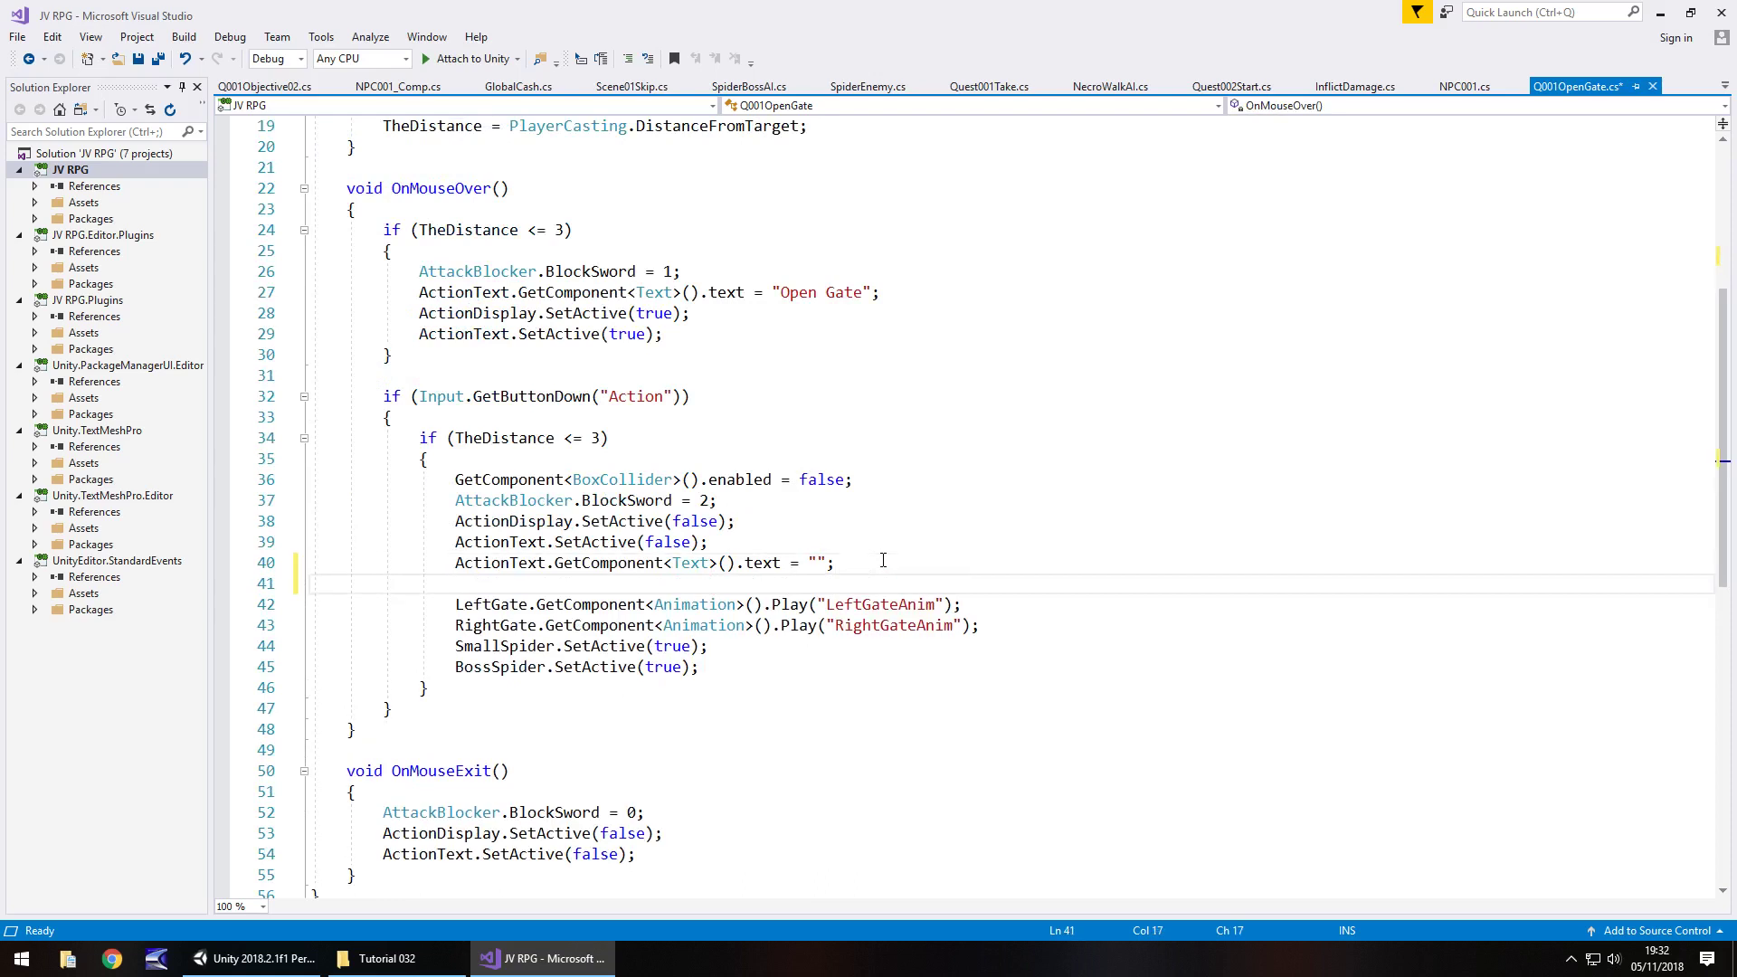
type("gateOp")
type("en./")
type("Play();")
- Back in Unity, assign GateSound to the Gate Open field of Q001 Open Gate, deactivate OpenGateObject and save the scene
left_click(256, 958)
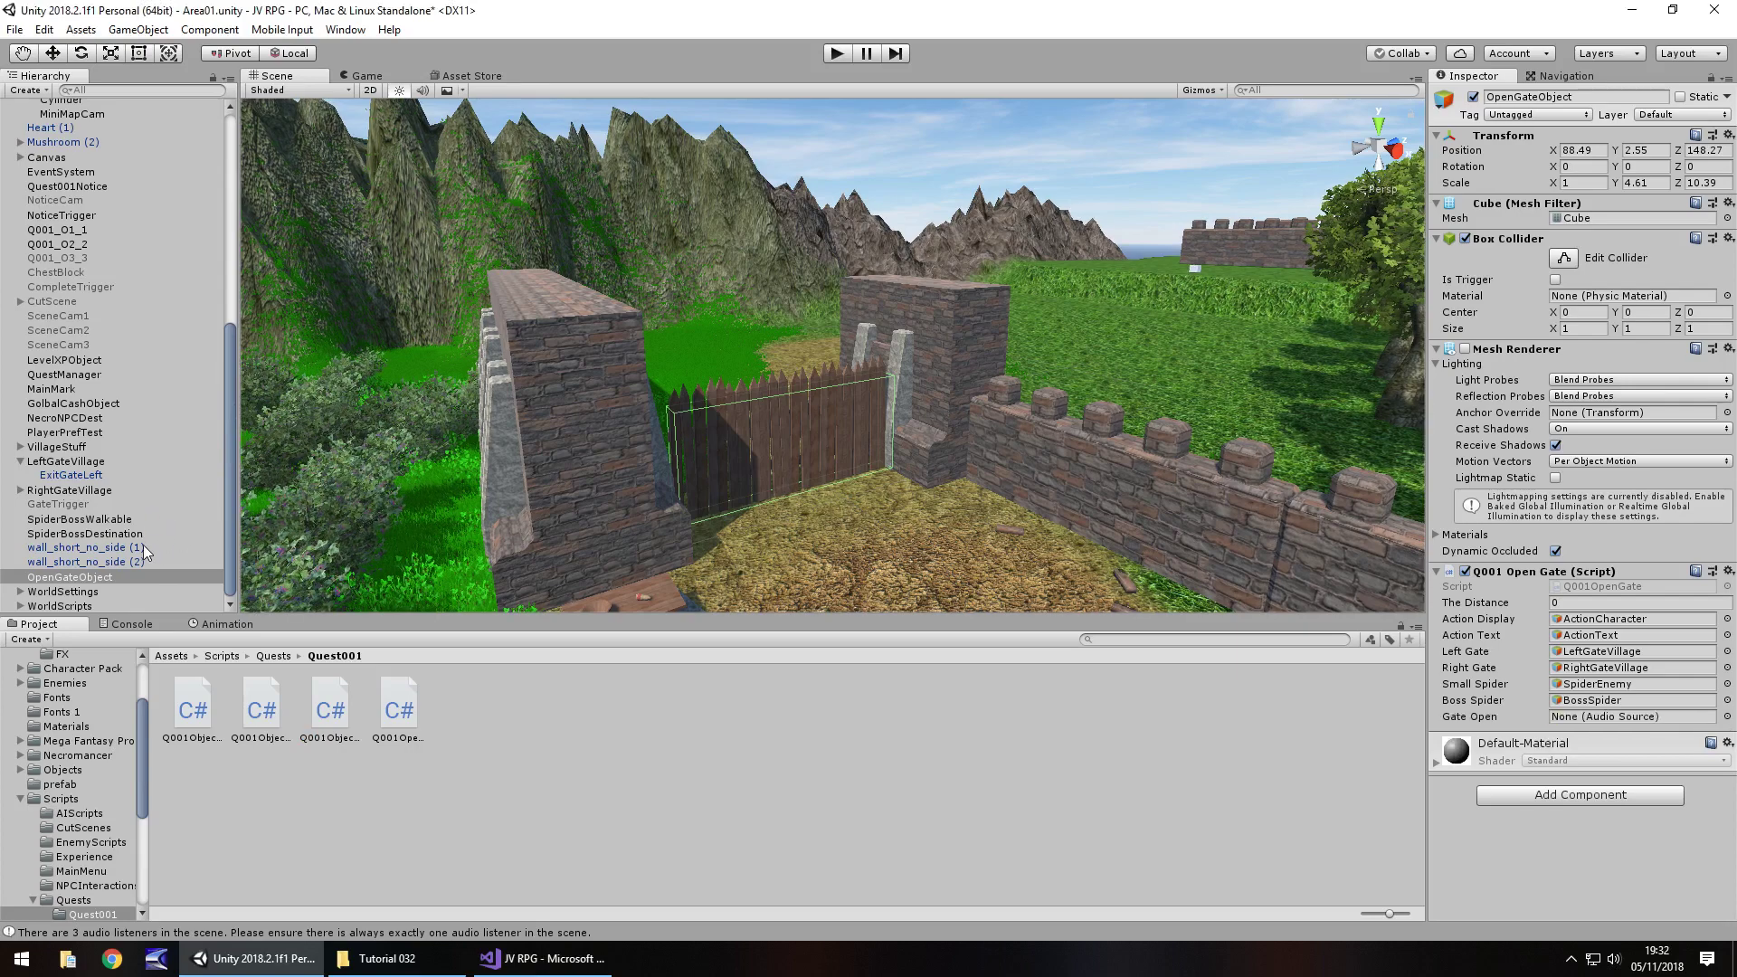
scroll(106, 566, "up", 6)
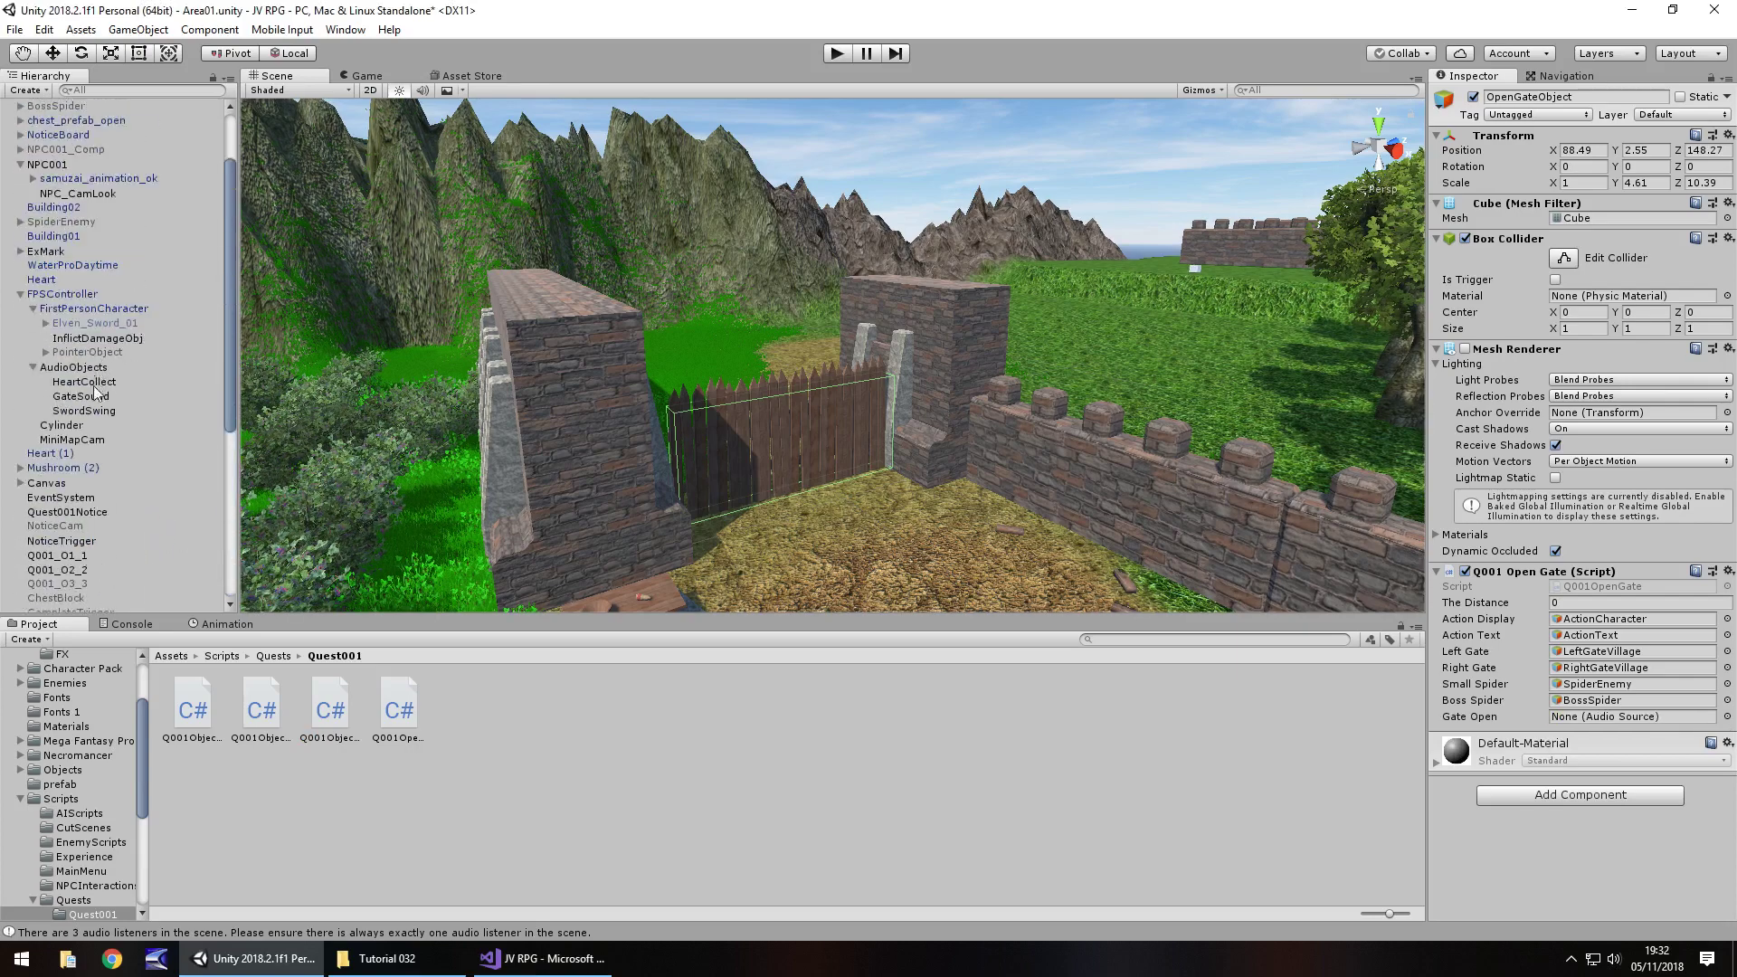
left_click_drag(95, 394, 1599, 722)
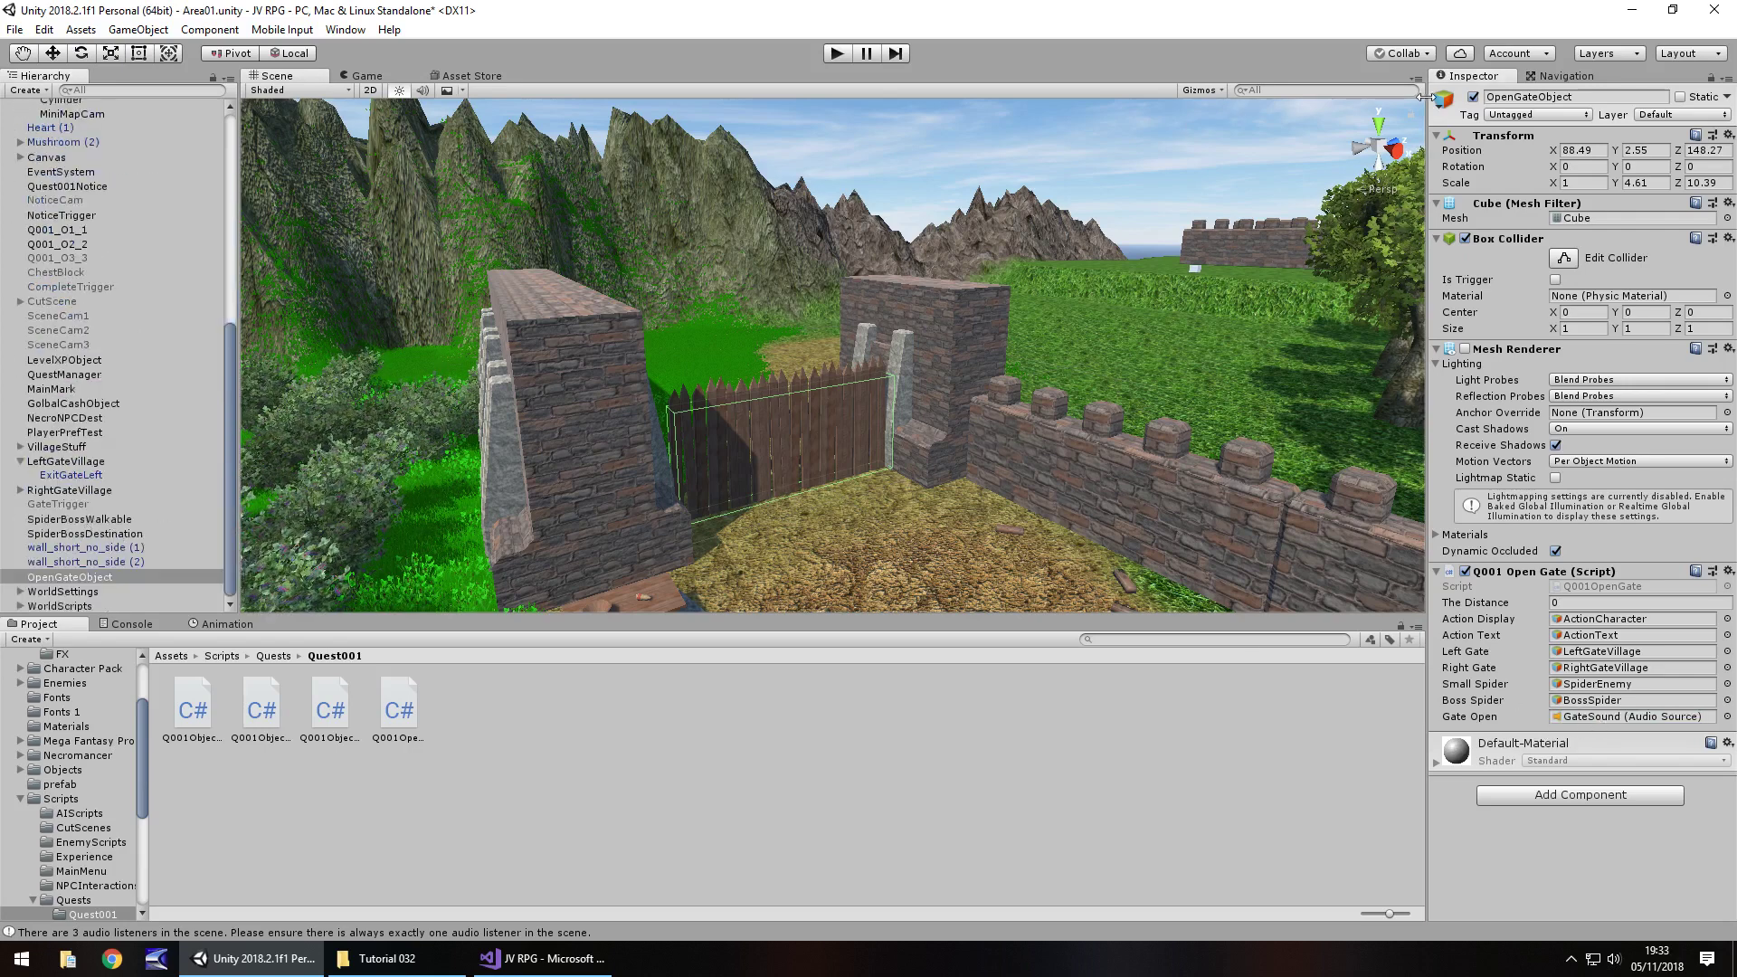
left_click(1474, 97)
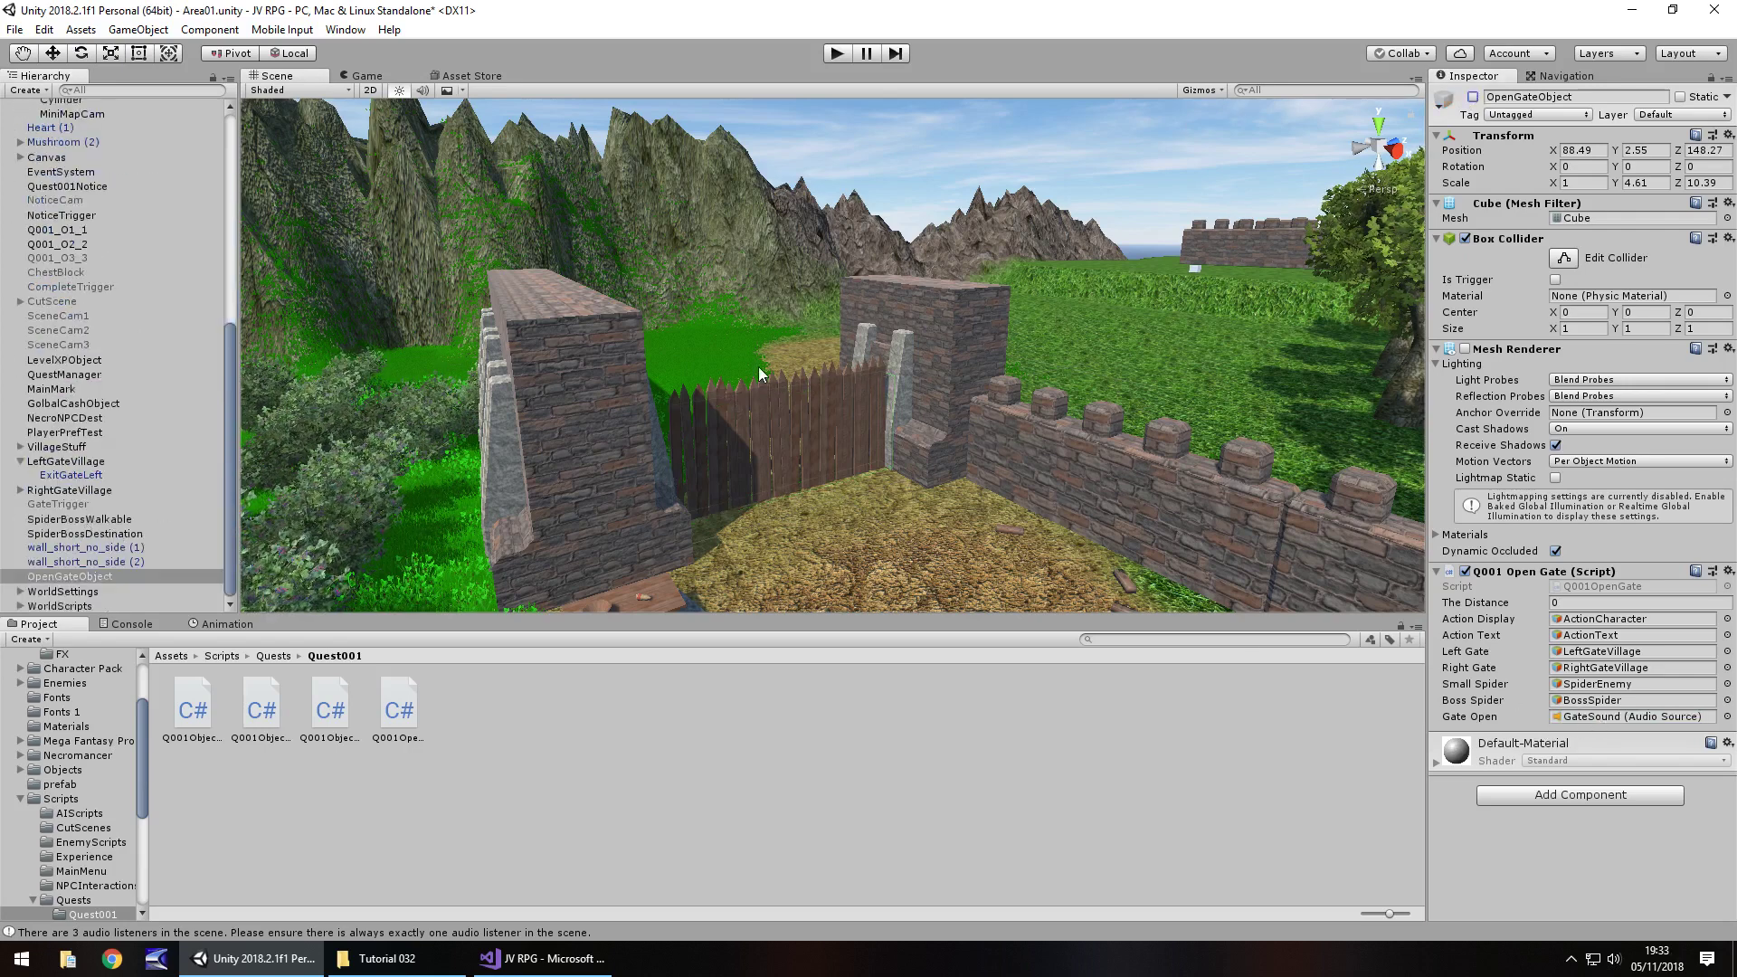
- Examine the rocky cave, its entrance and the surrounding hills up close in the scene, and clear the object selection
right_click_drag(573, 369, 1276, 12)
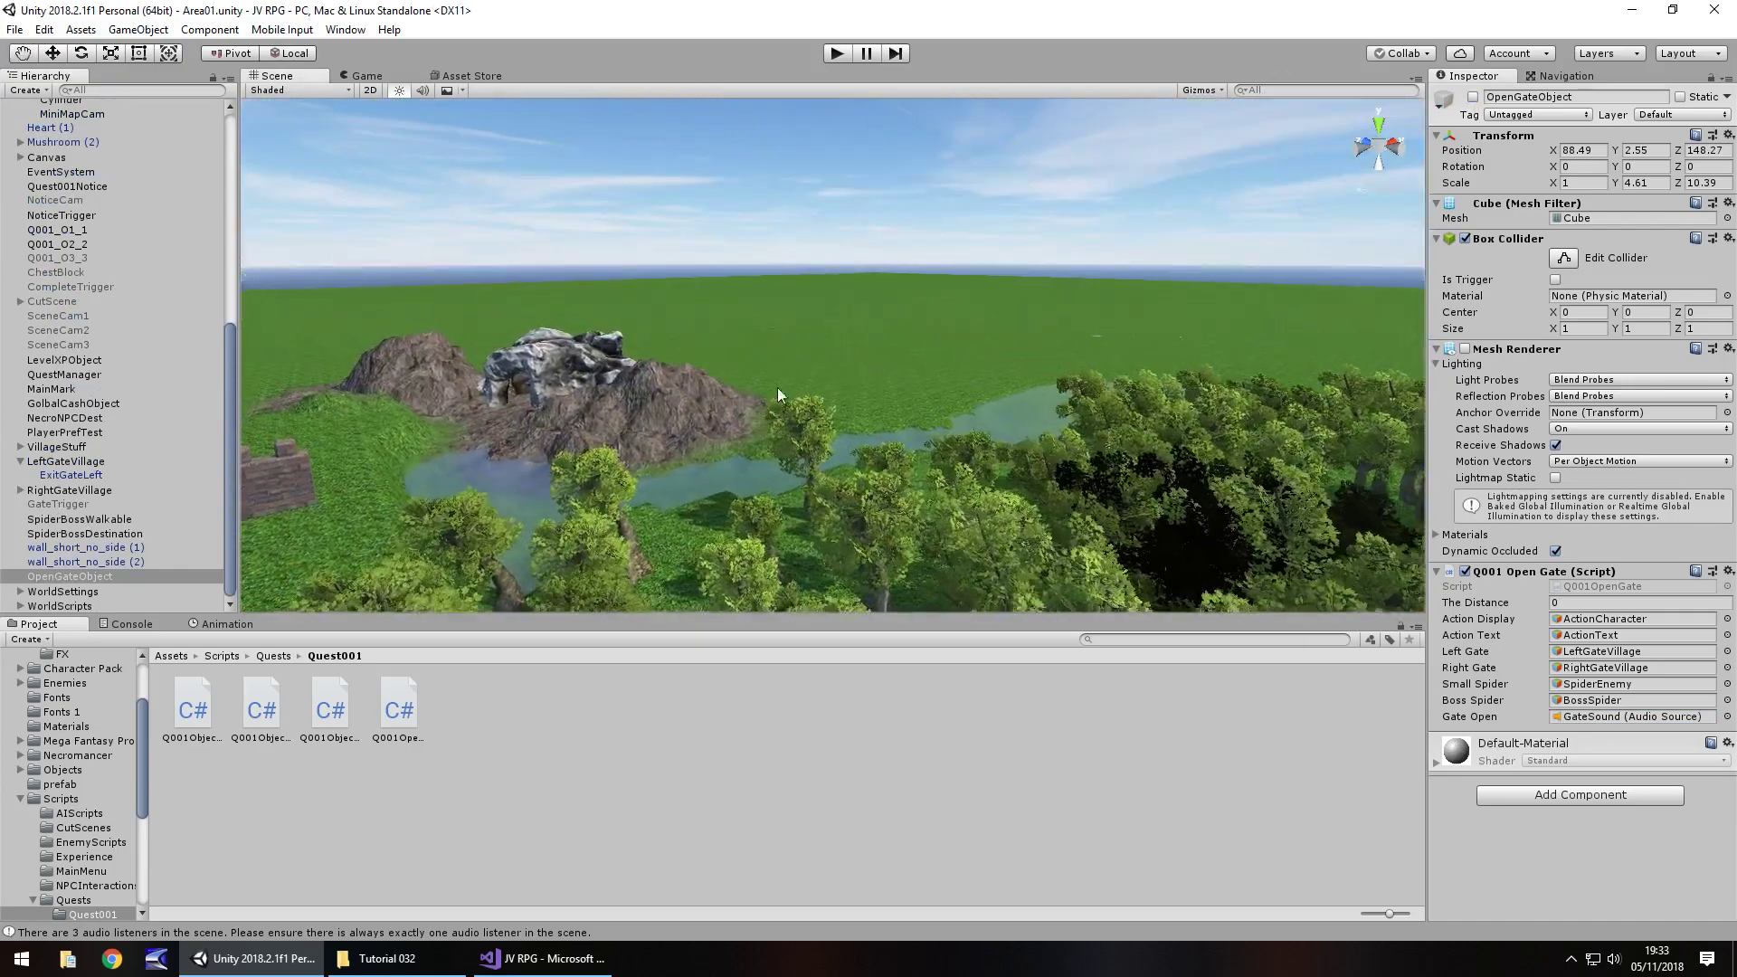
key("Up")
key("Left")
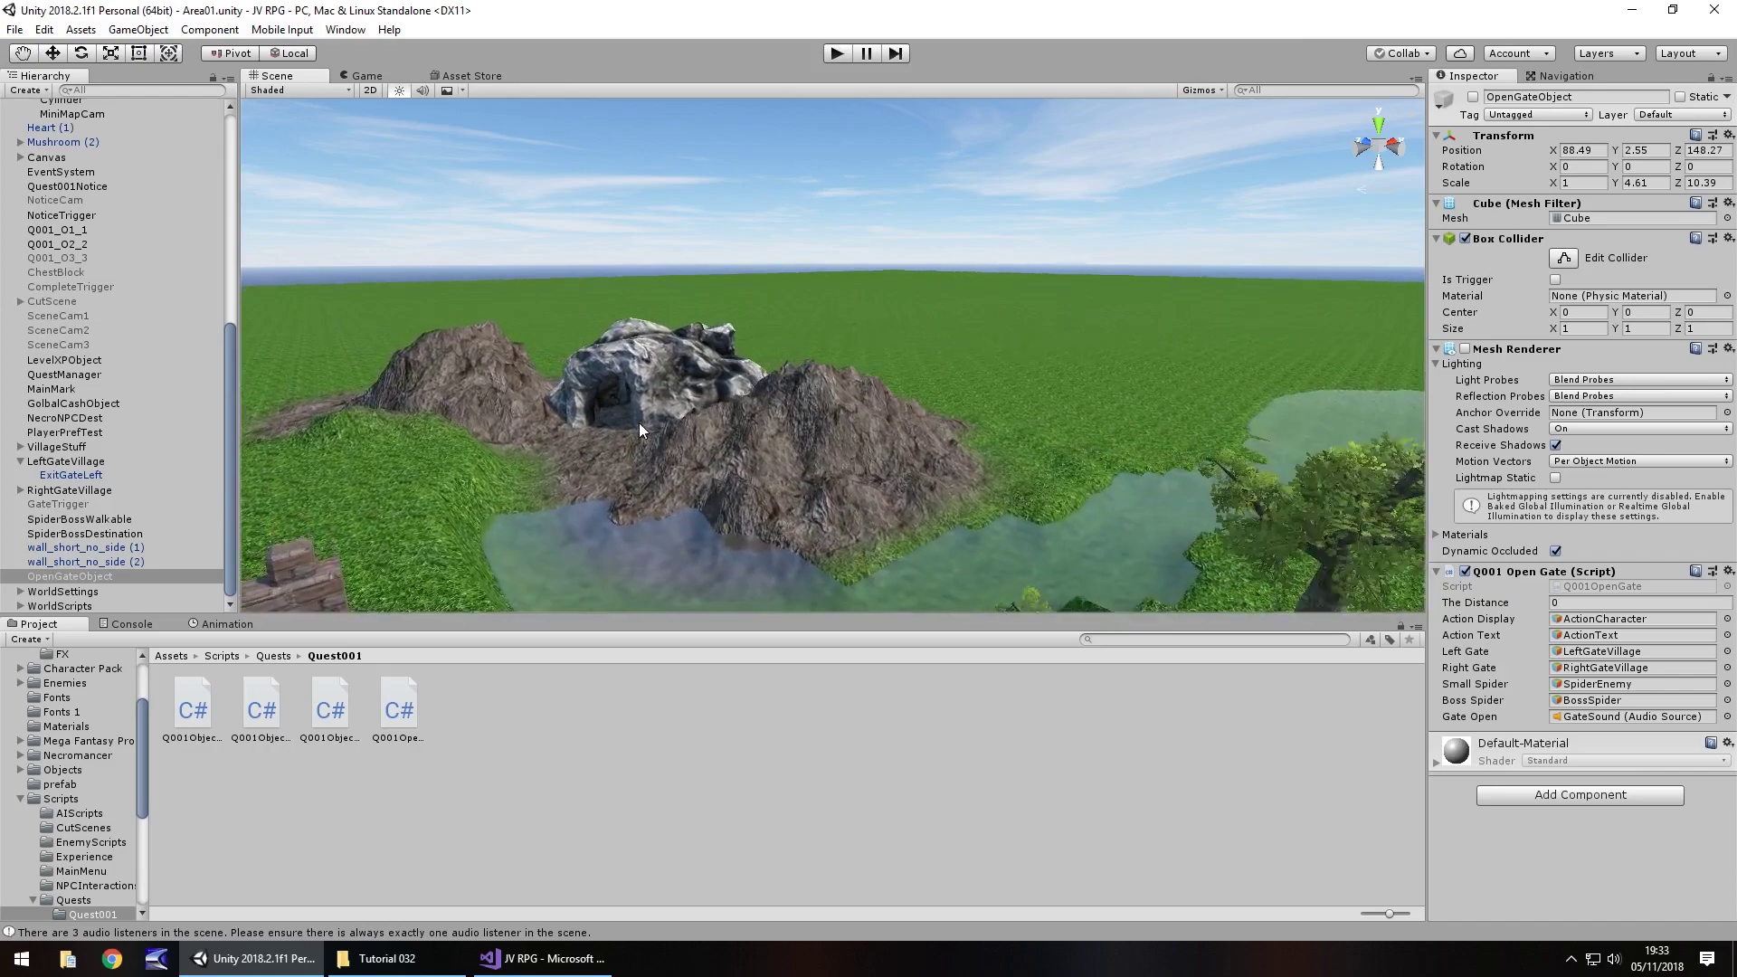
key("Up")
key("Left")
key("Right")
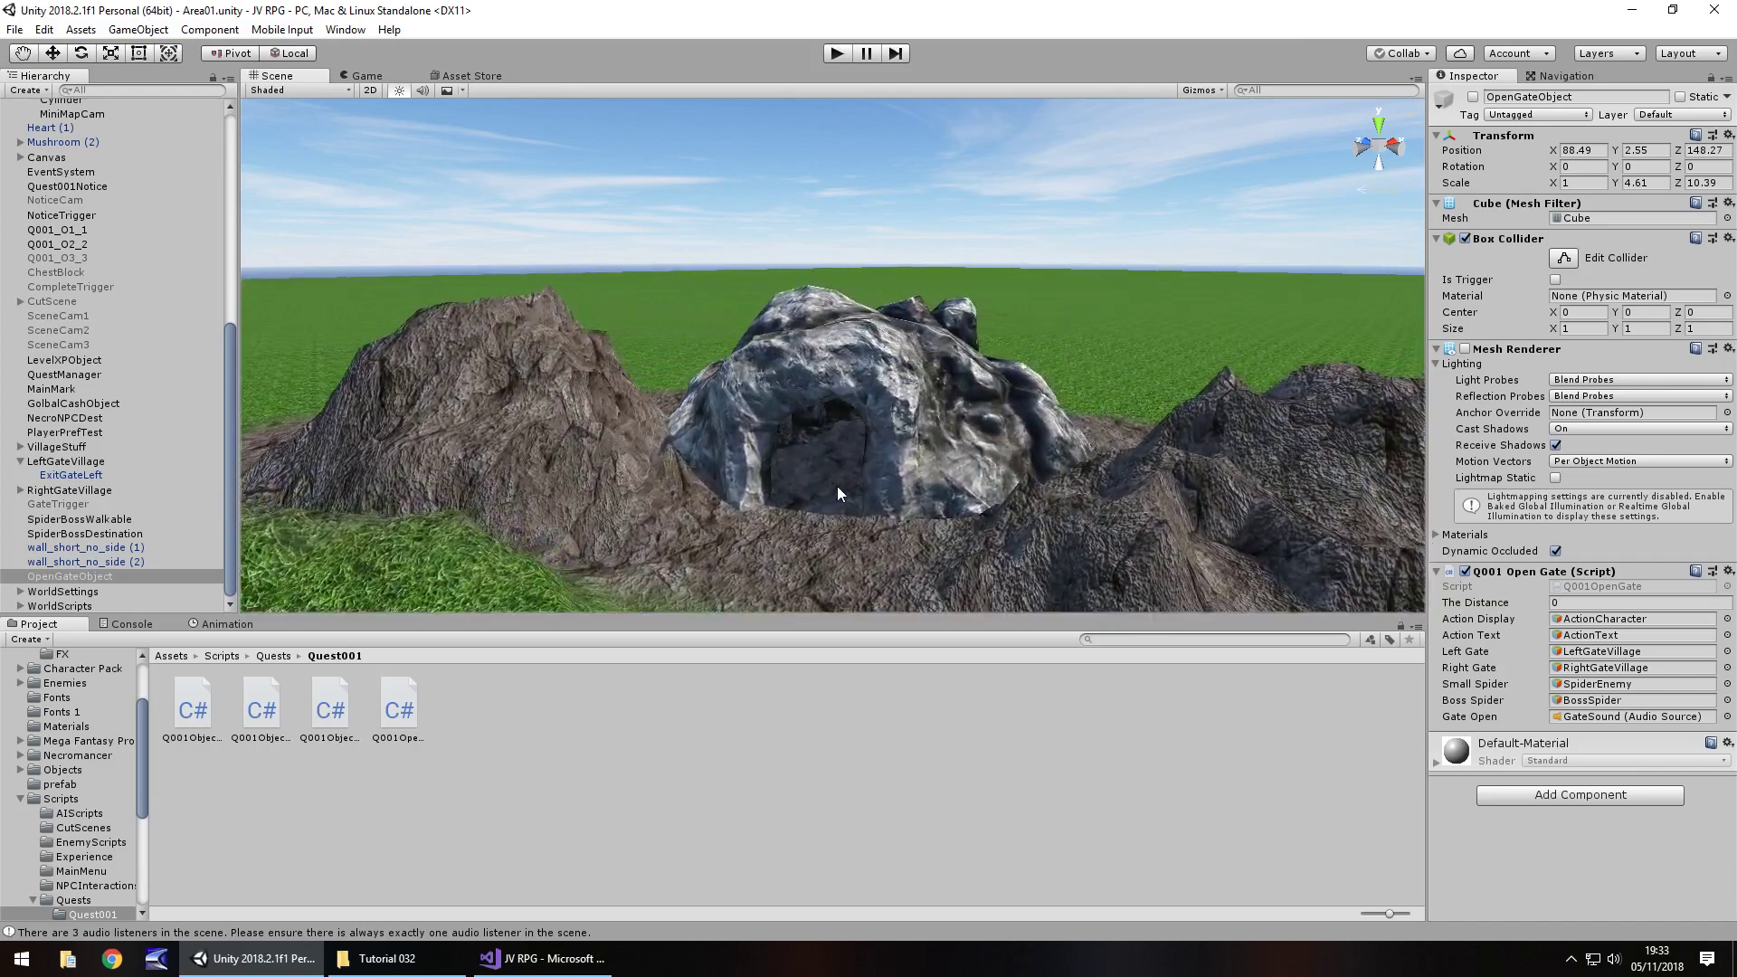
scroll(838, 485, "up", 10)
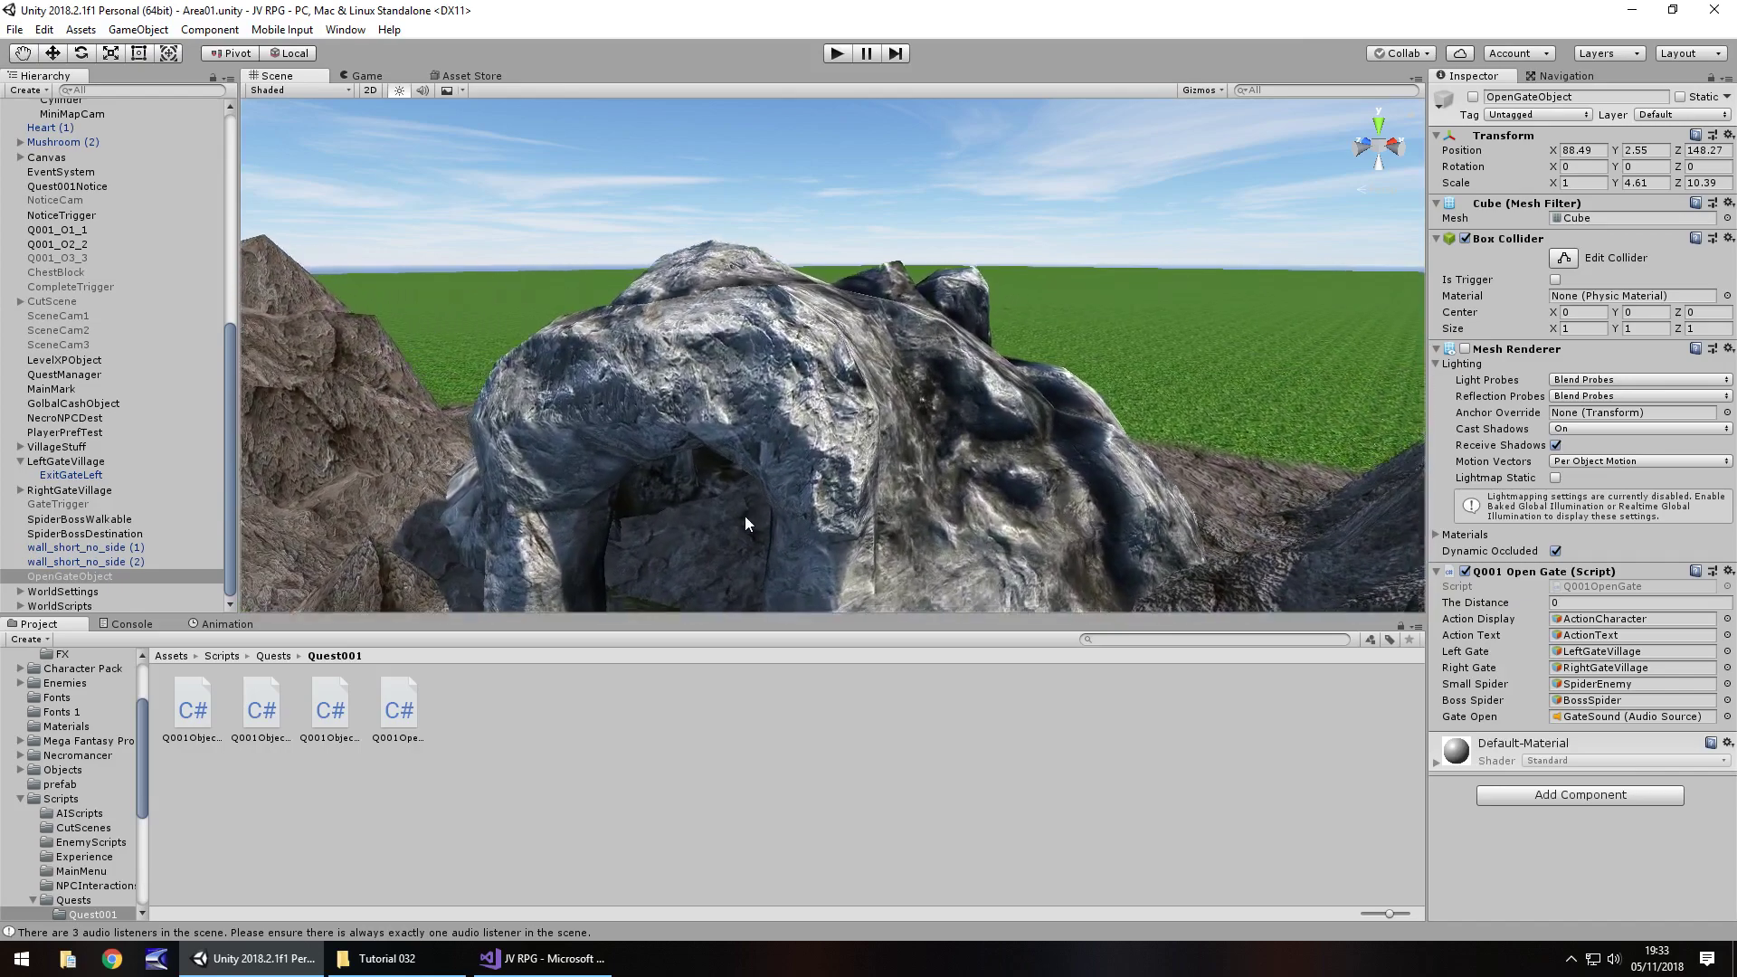
left_click_drag(745, 516, 943, 288)
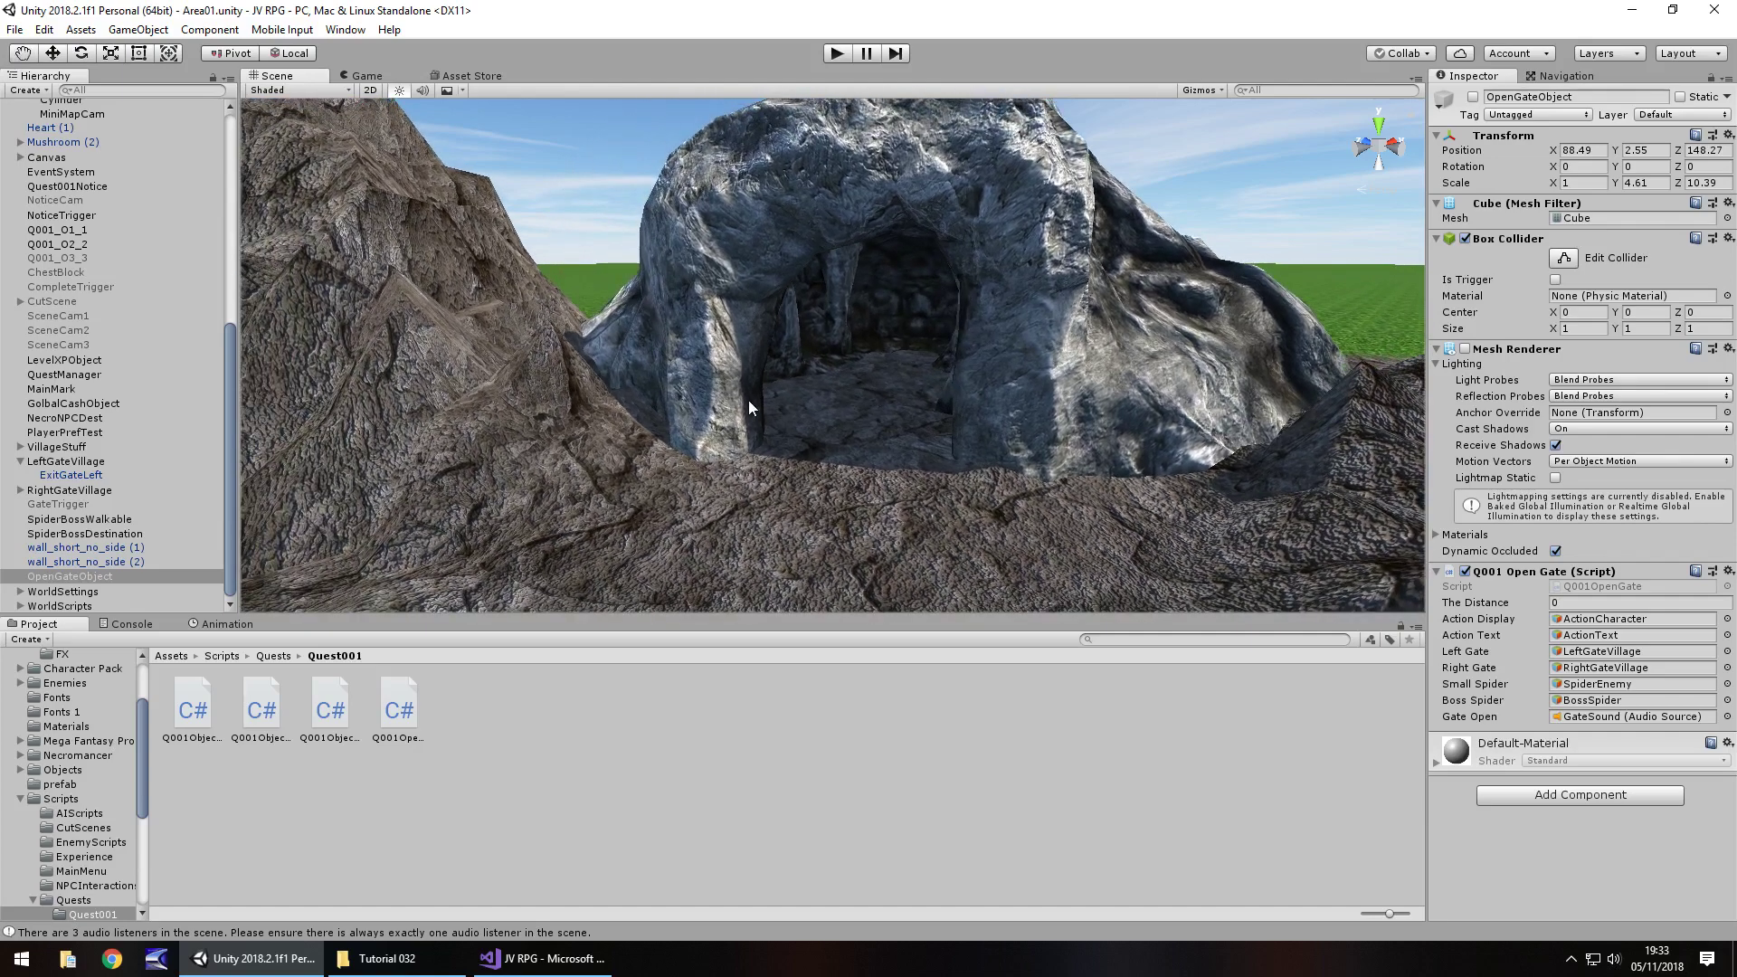
right_click_drag(747, 400, 540, 413)
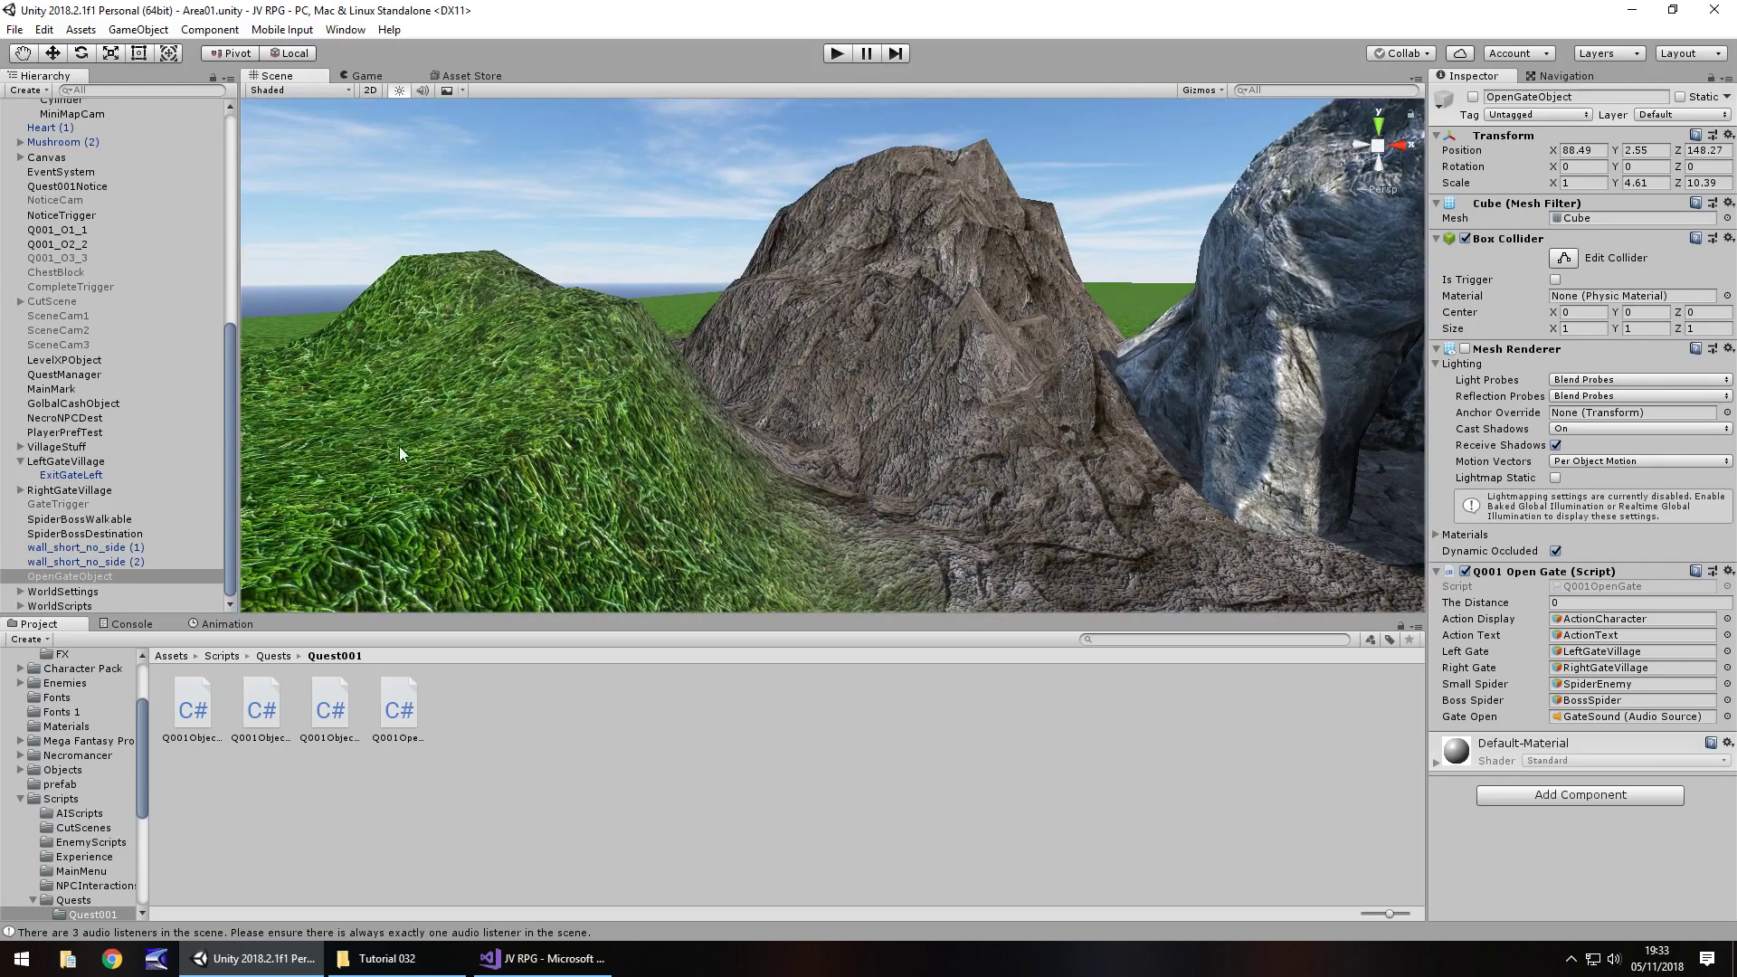
right_click_drag(556, 453, 918, 406)
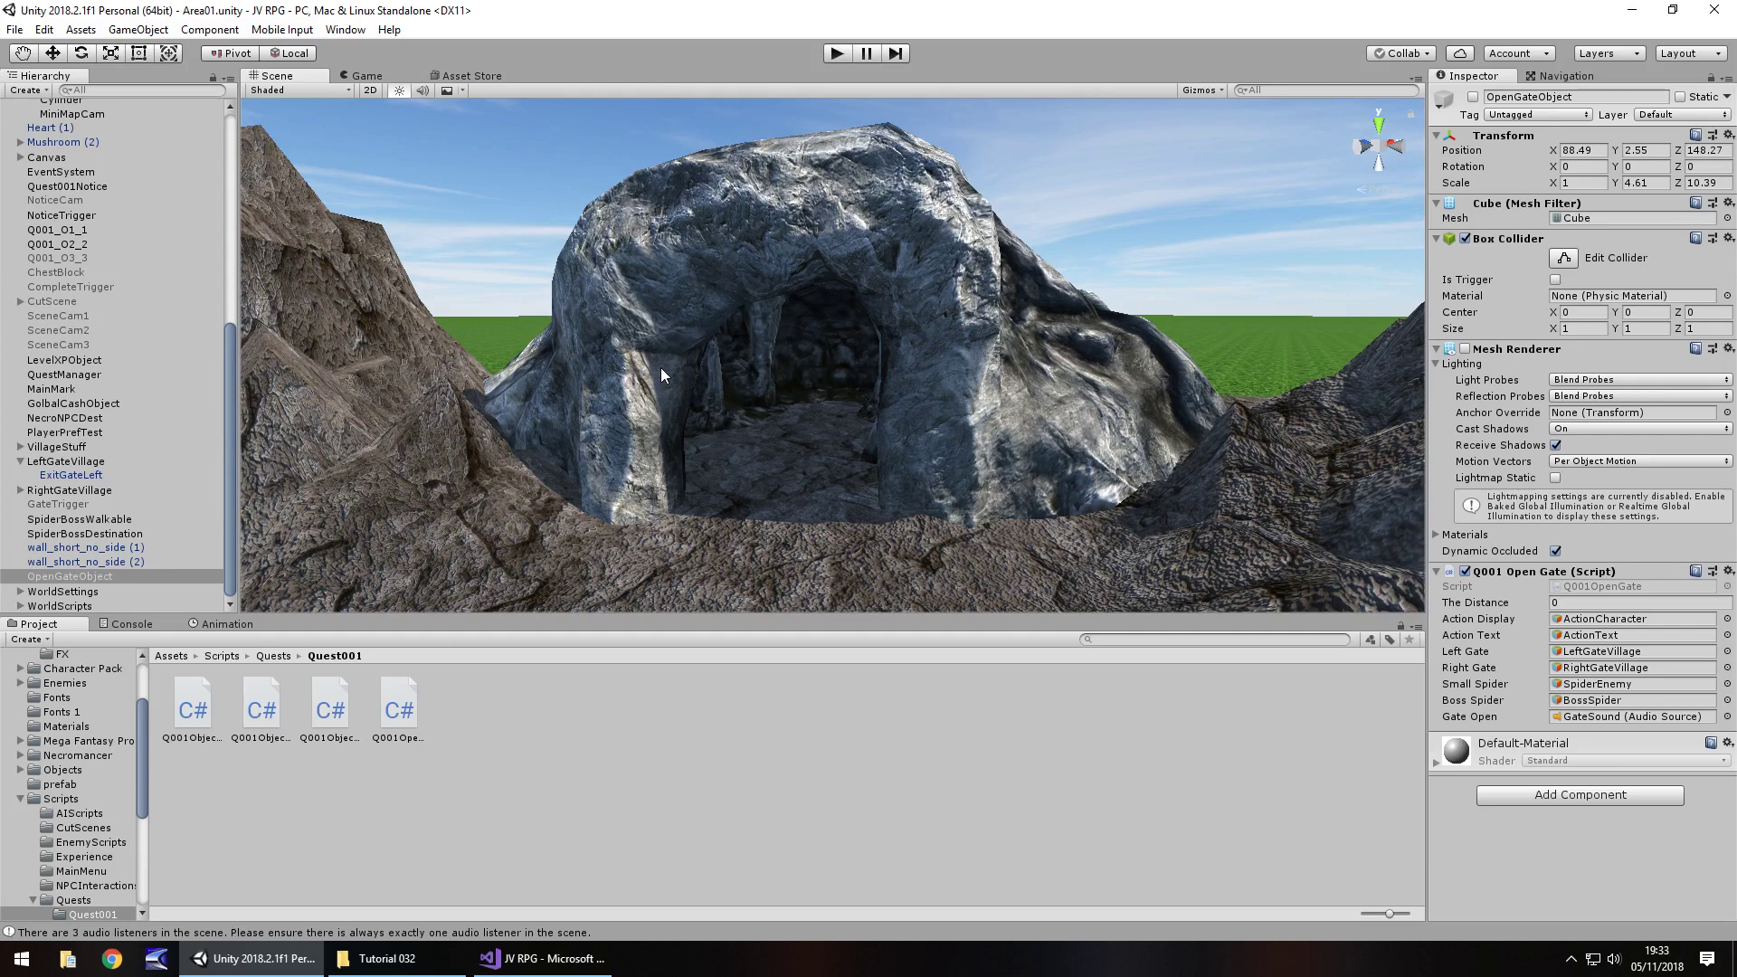
left_click(737, 806)
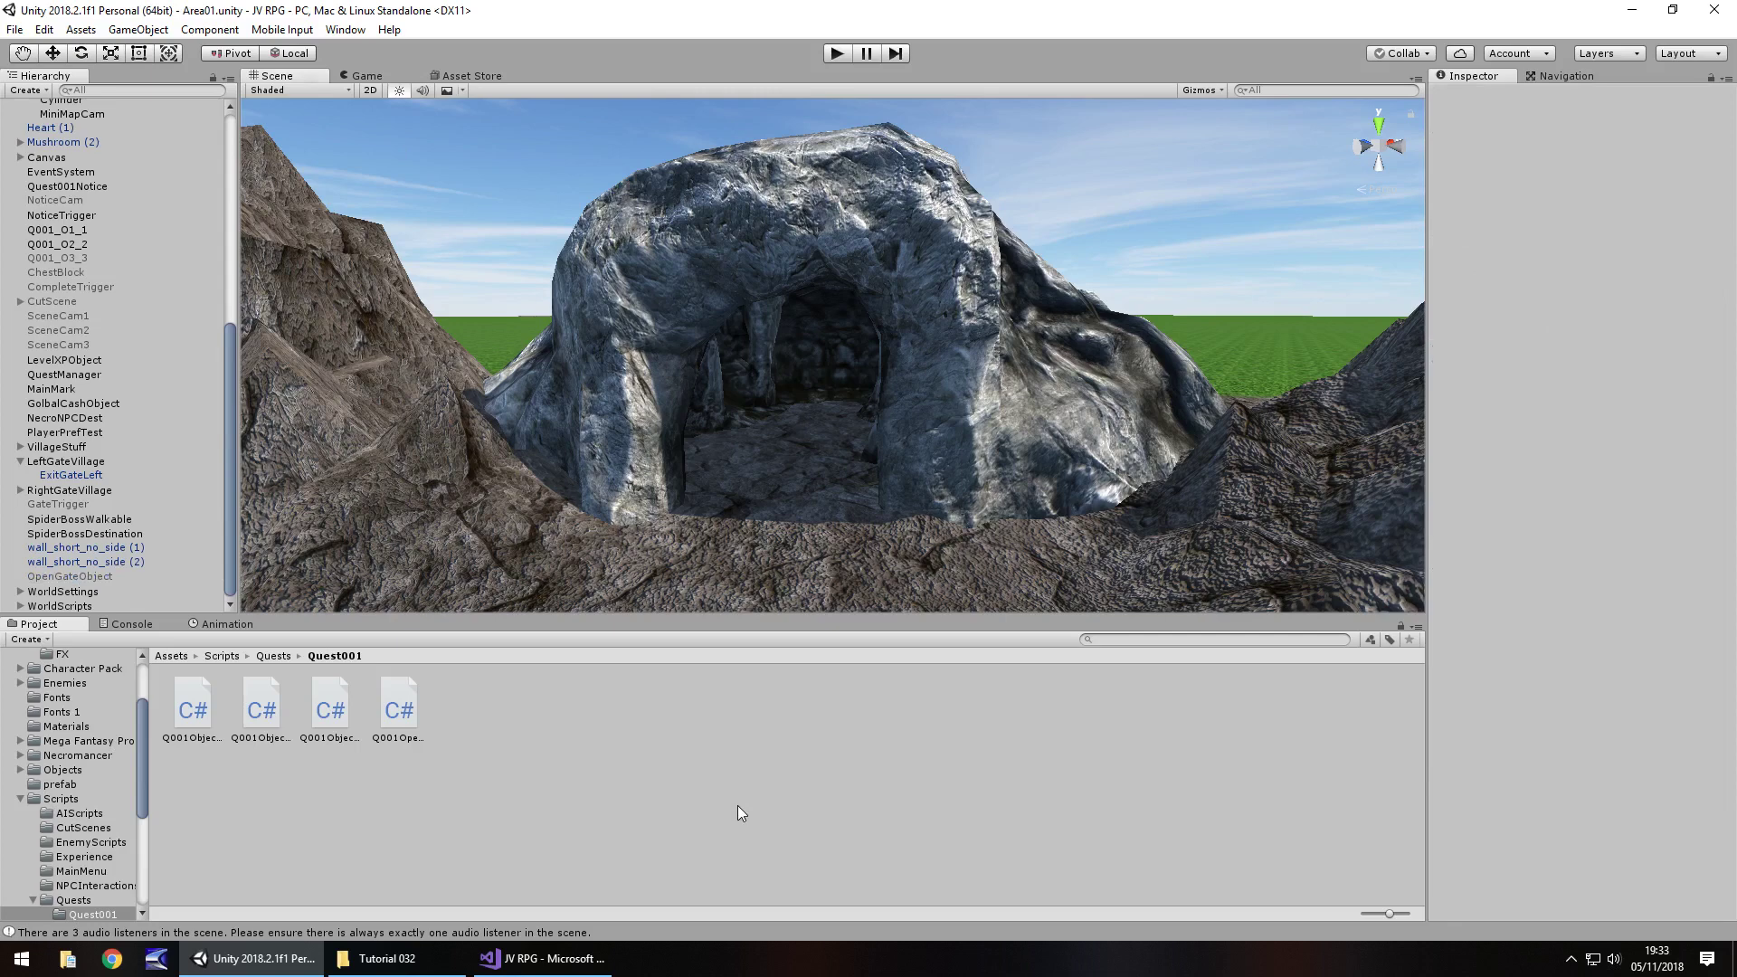